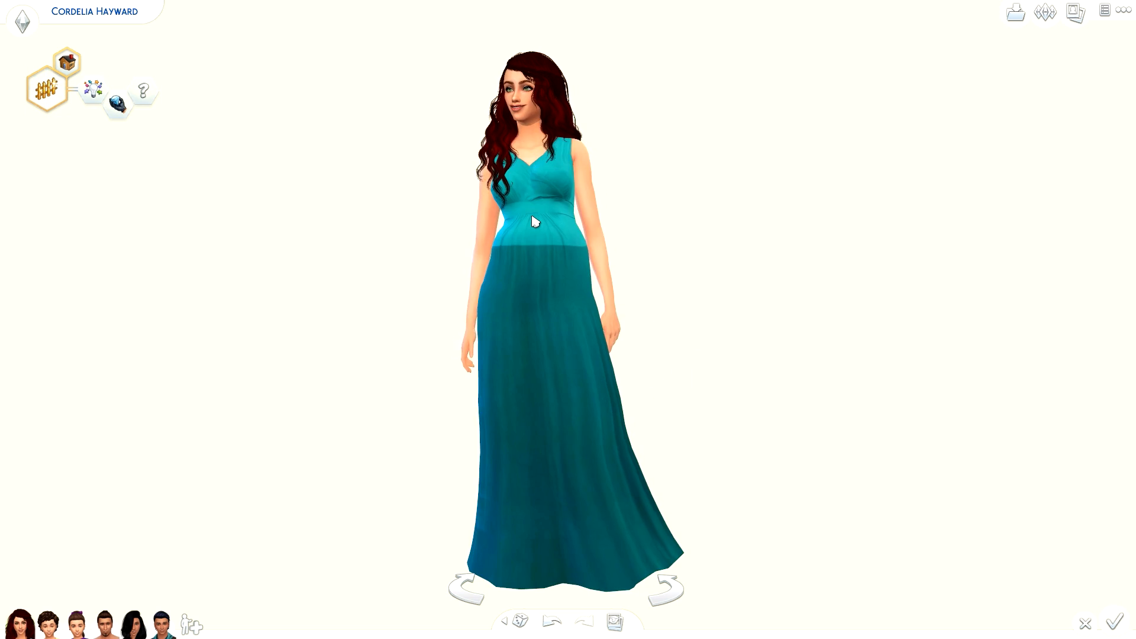
# Try the patched brown skirt and the black-and-teal cropped pants on the red-haired Sim, and undo the clothing changes.
pyautogui.click(537, 252)
pyautogui.click(514, 335)
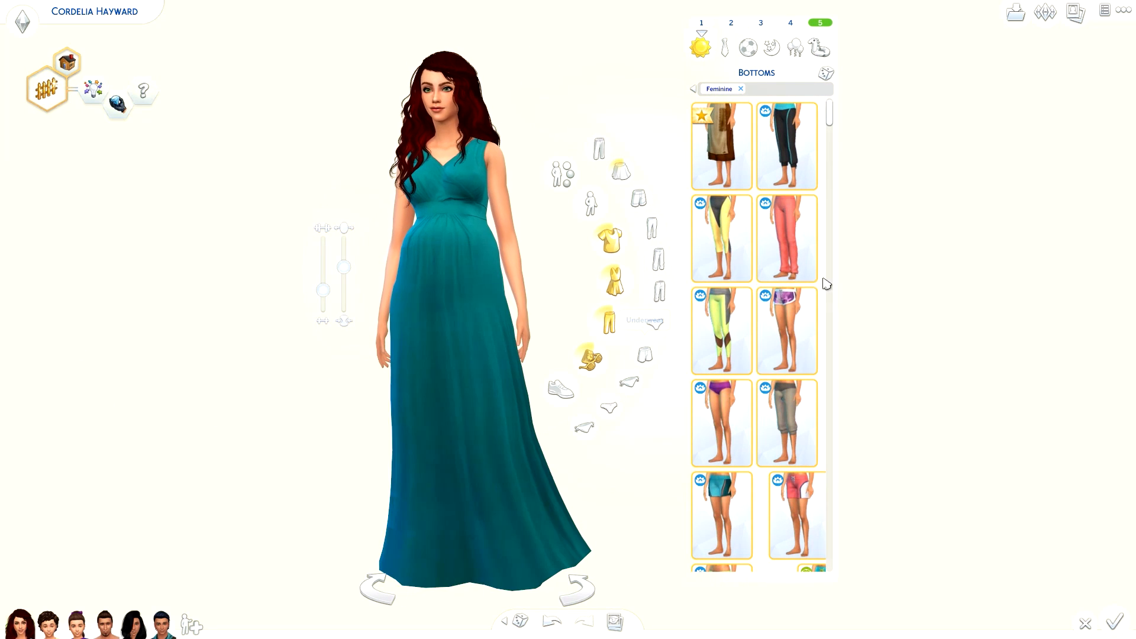
pyautogui.click(730, 158)
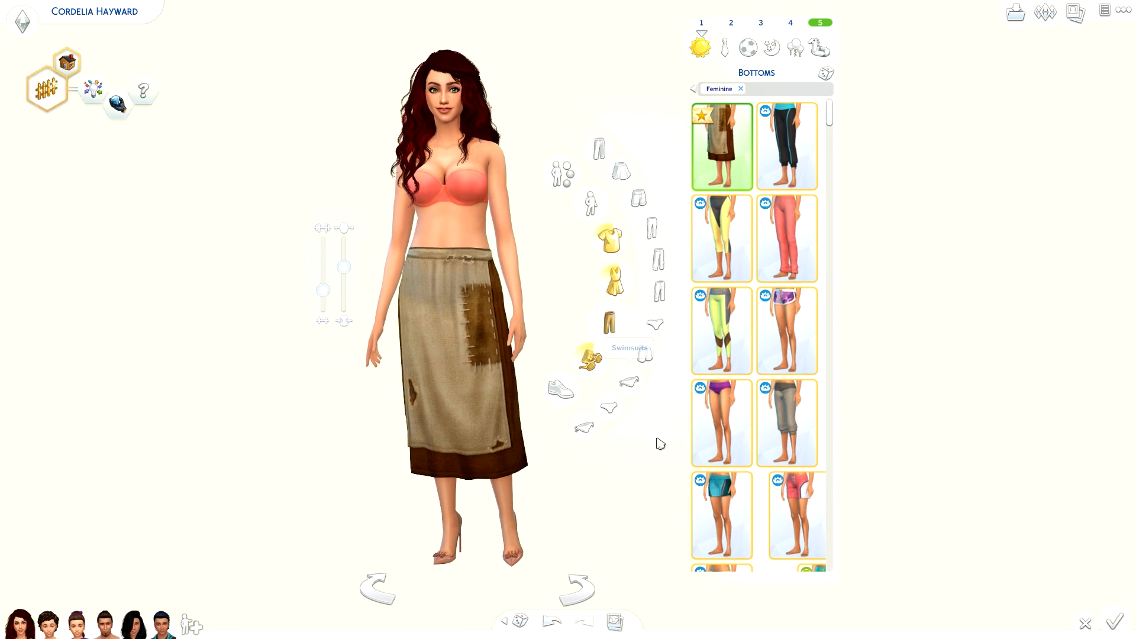
pyautogui.click(787, 148)
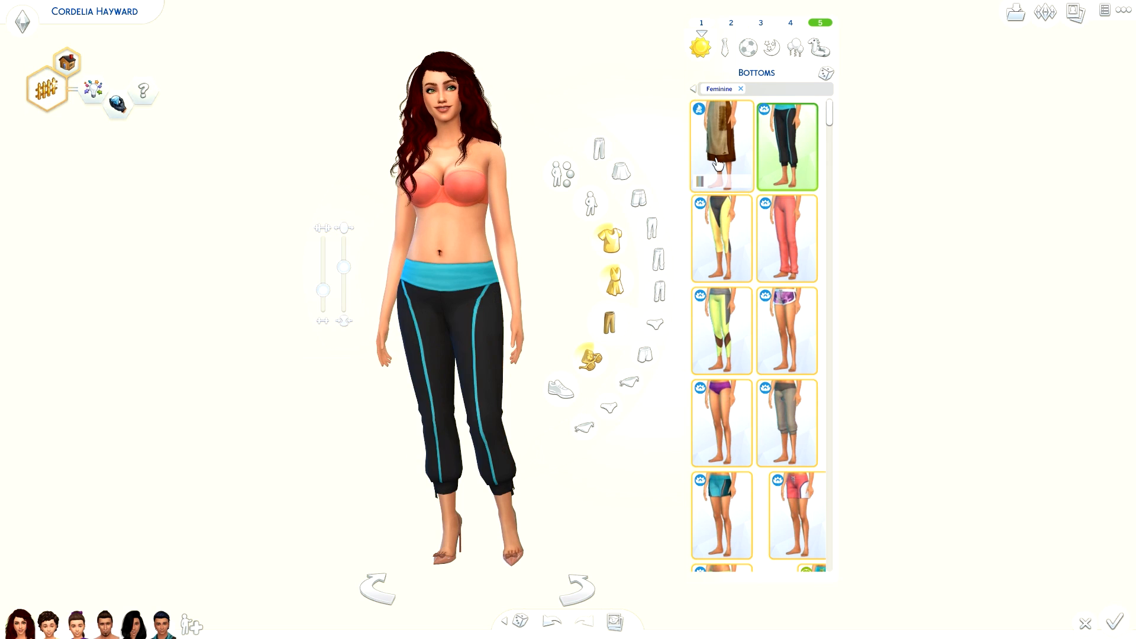
pyautogui.click(721, 148)
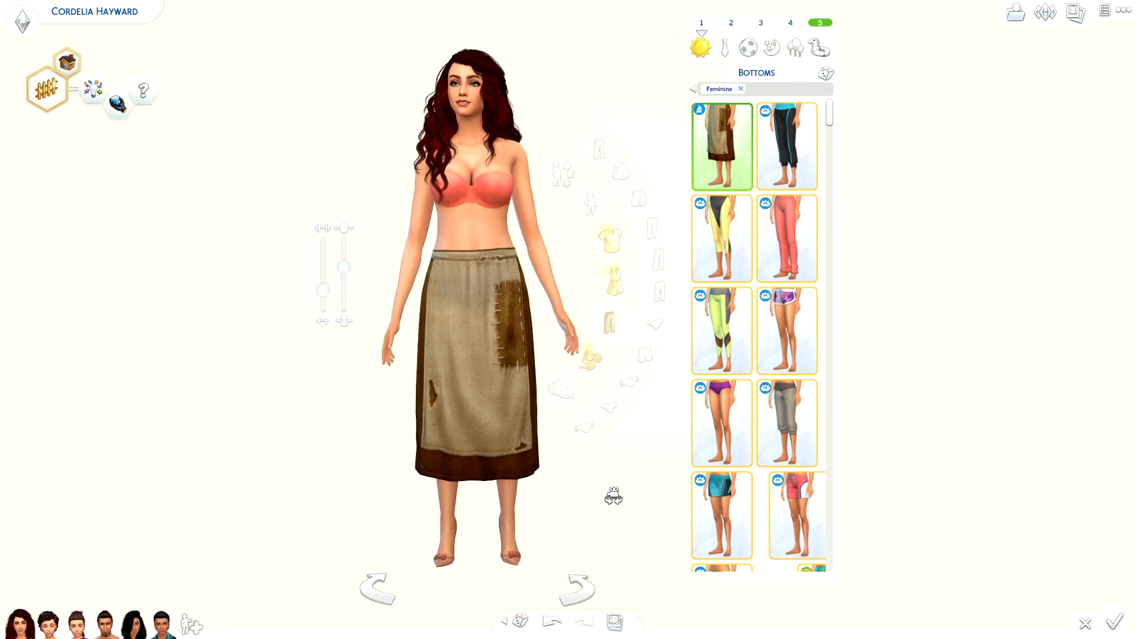
pyautogui.click(552, 624)
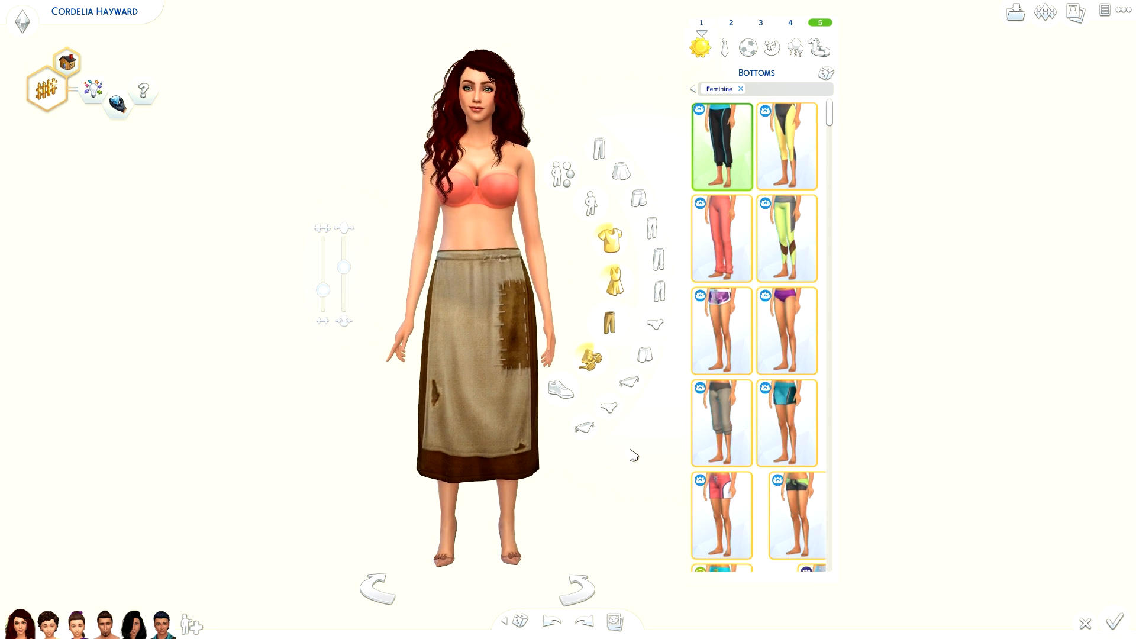
pyautogui.click(550, 622)
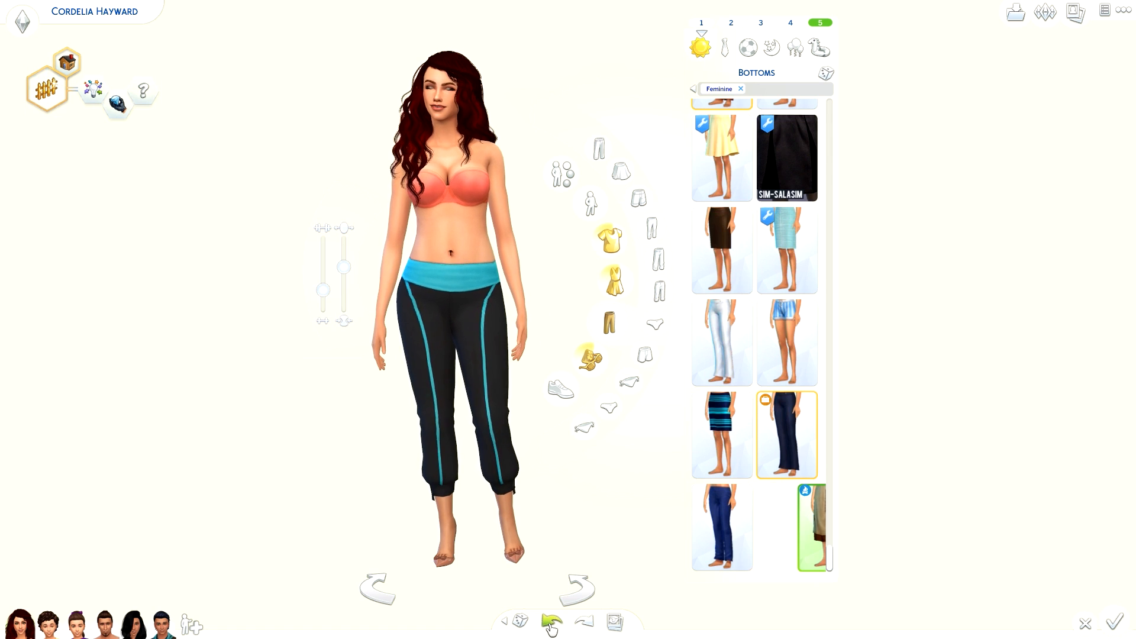
pyautogui.click(551, 623)
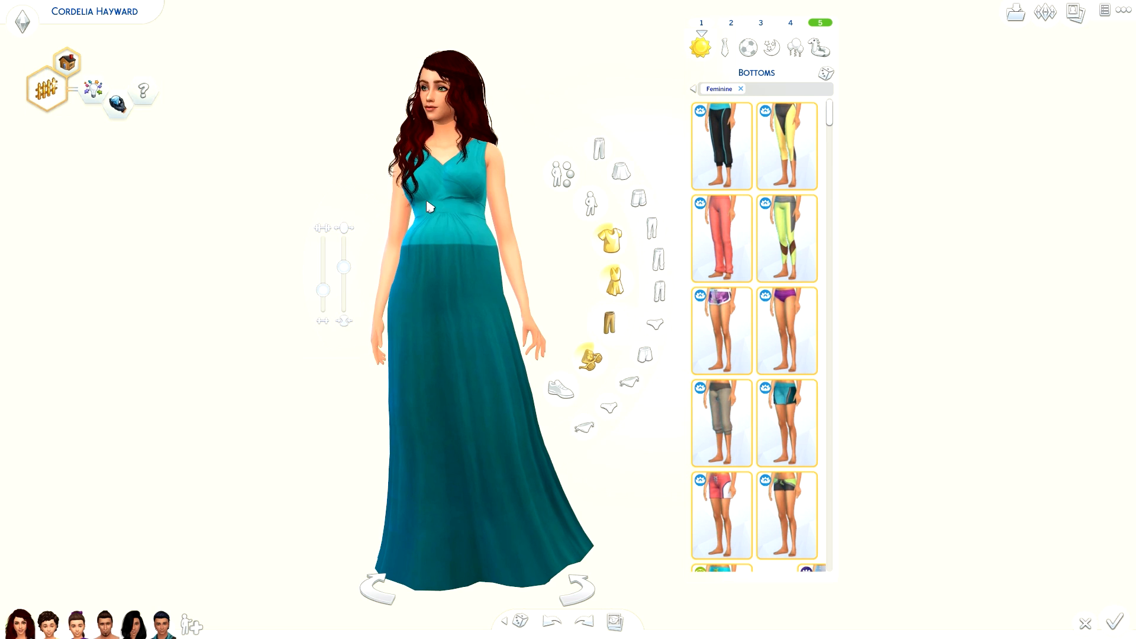
# Show the full-body outfits for the red-haired Sim and examine how the long teal gown fits her belly.
pyautogui.moveTo(606, 303)
pyautogui.click(613, 274)
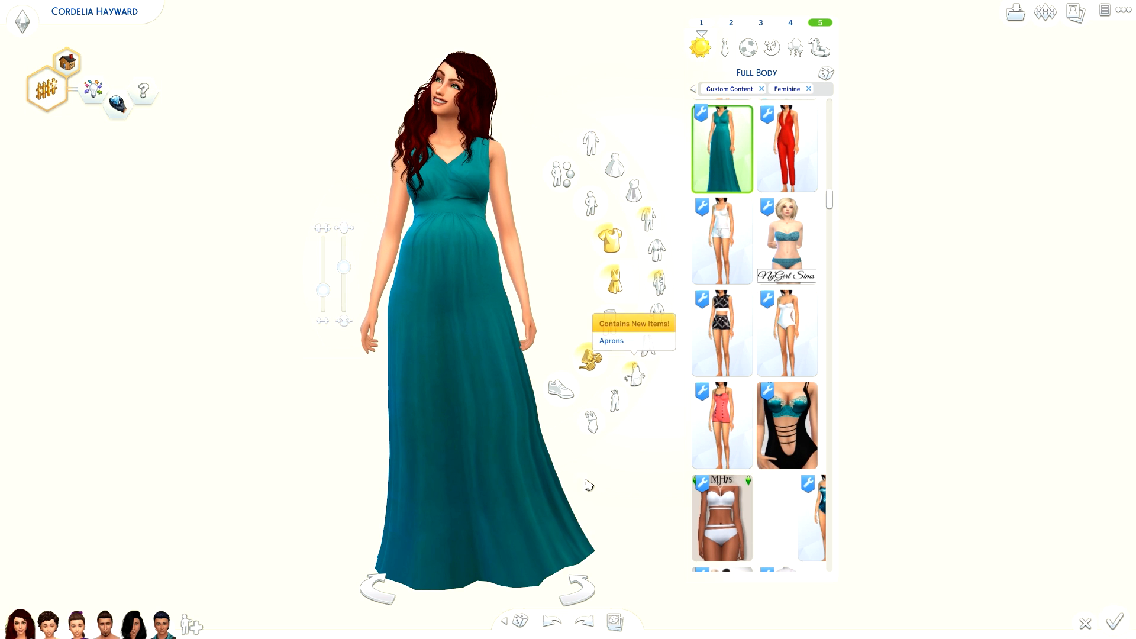
pyautogui.moveTo(627, 505); pyautogui.dragTo(627, 505)
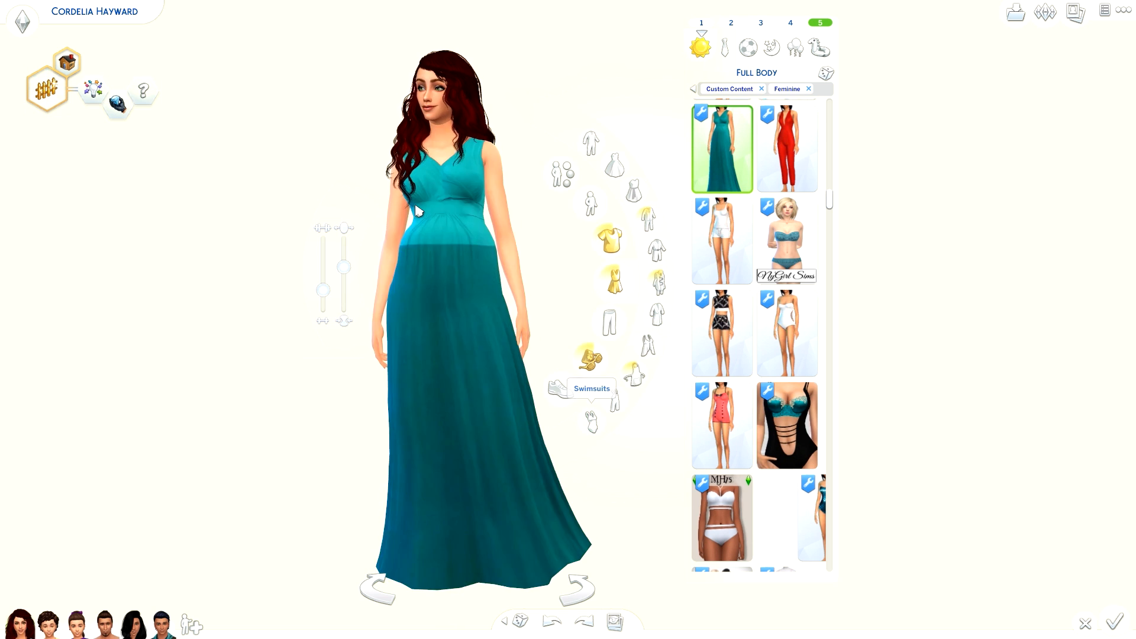
pyautogui.moveTo(311, 485); pyautogui.dragTo(336, 461)
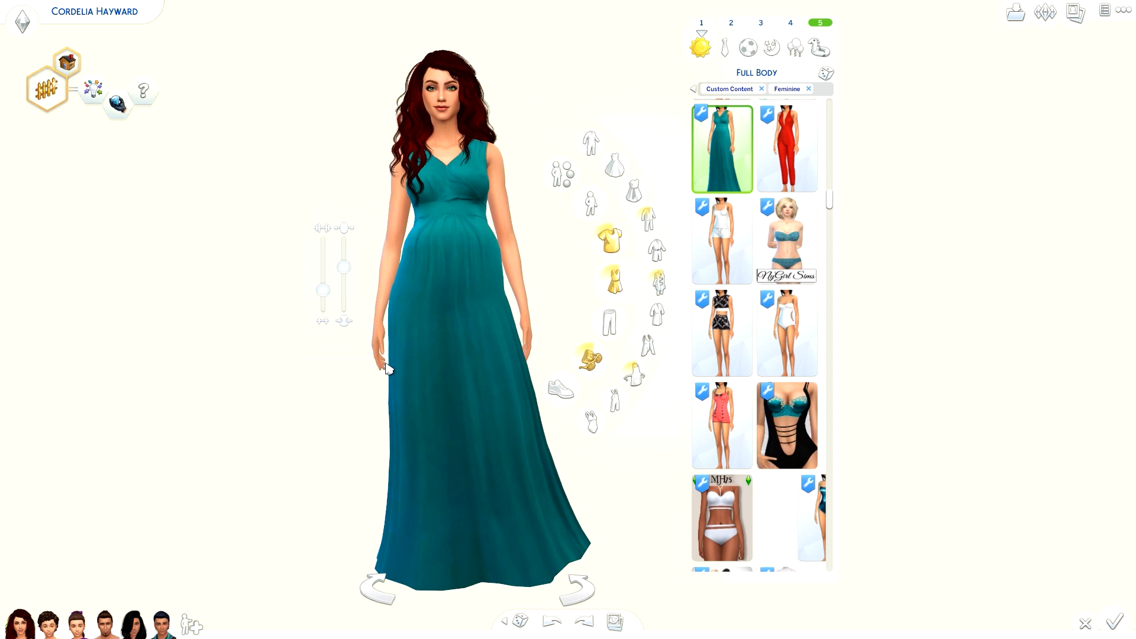
# Try the long dark red gown on the black-haired Sim's everyday outfit, adjust her waist, and undo the changes.
pyautogui.click(131, 626)
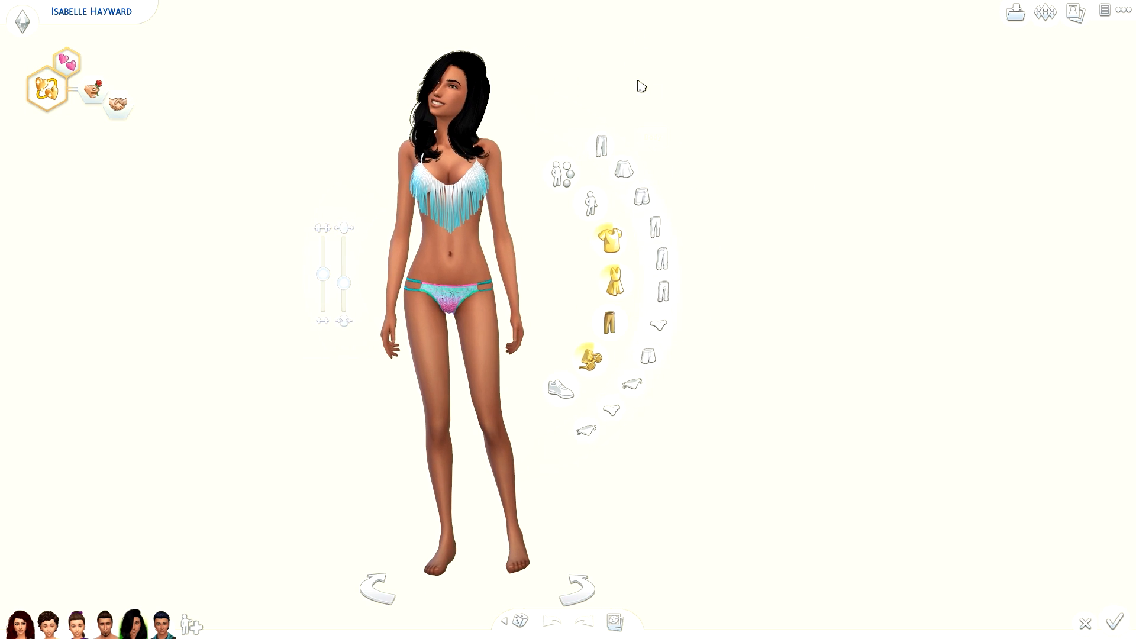
pyautogui.click(700, 49)
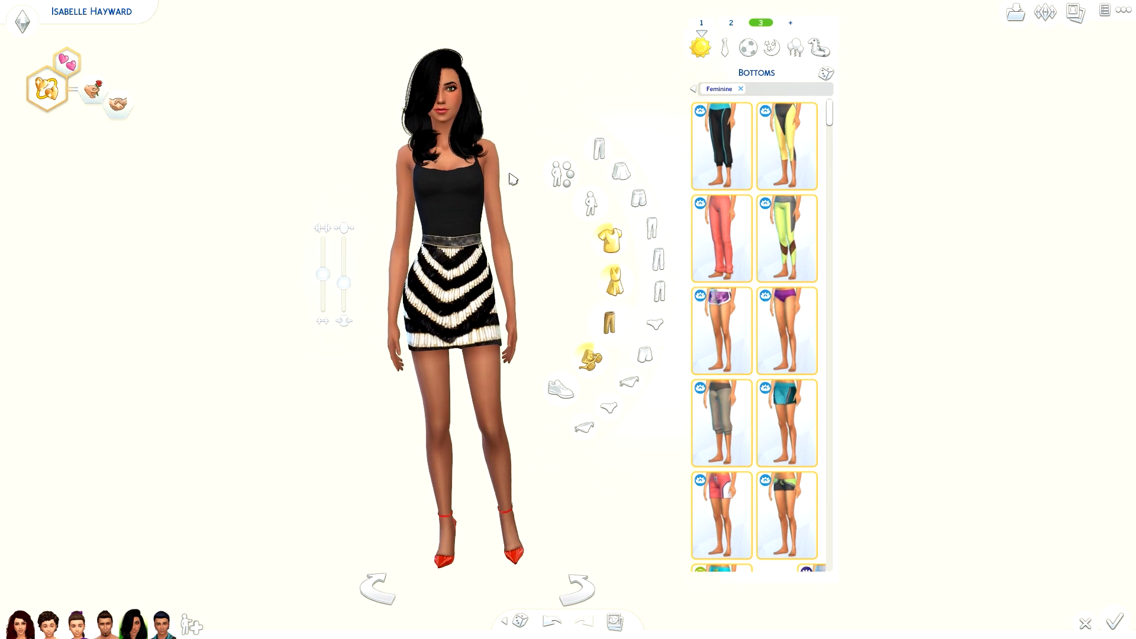
pyautogui.click(609, 281)
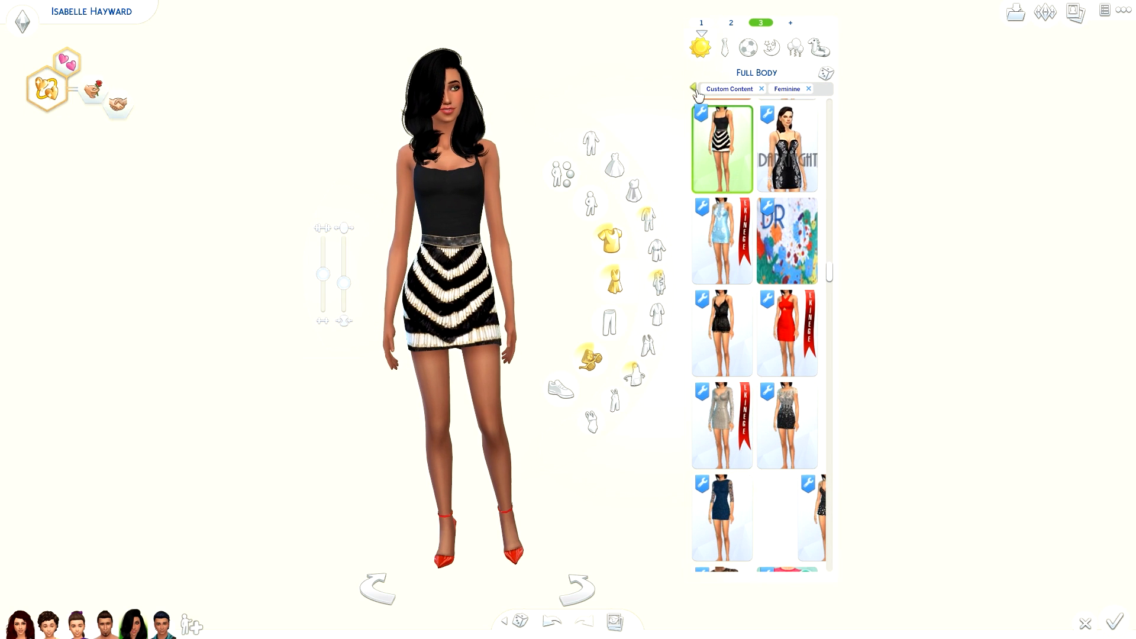
pyautogui.scroll(-10, 823, 299)
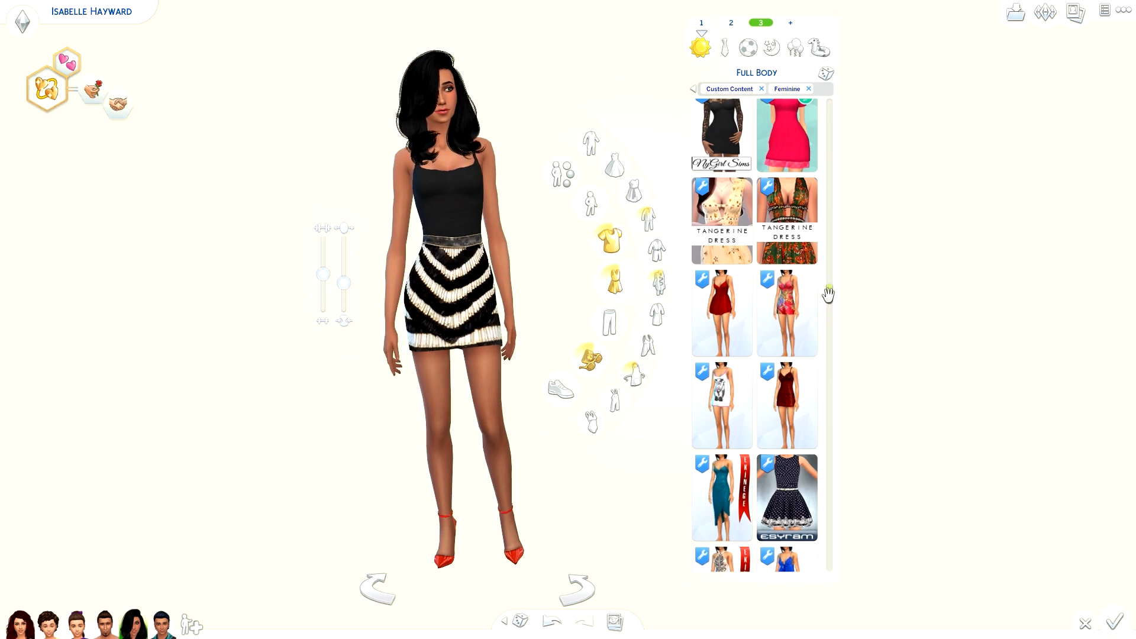
pyautogui.moveTo(829, 306); pyautogui.dragTo(829, 195)
pyautogui.click(722, 224)
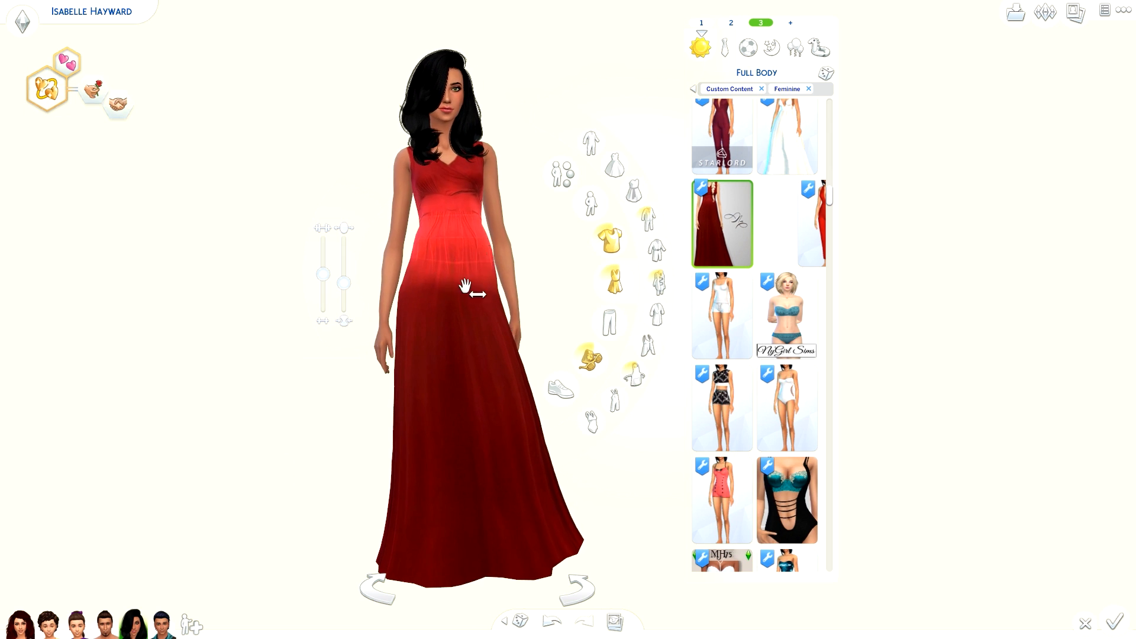
pyautogui.moveTo(465, 287); pyautogui.dragTo(288, 402)
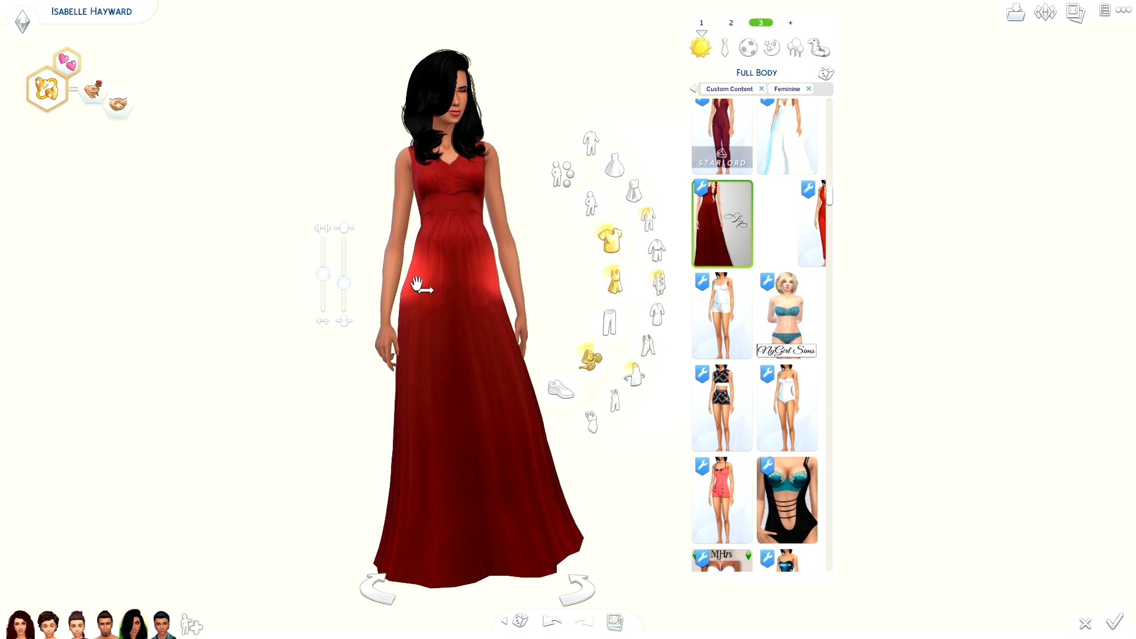
pyautogui.click(559, 628)
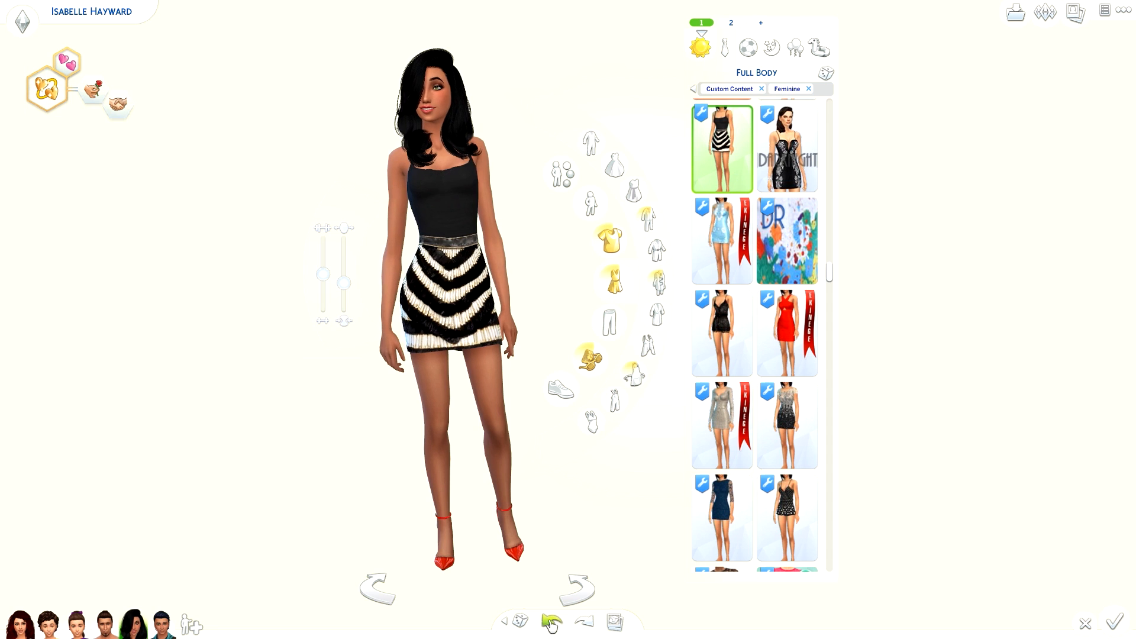
# Return to the red-haired Sim in the teal gown and examine her belly from the front and side.
pyautogui.click(20, 621)
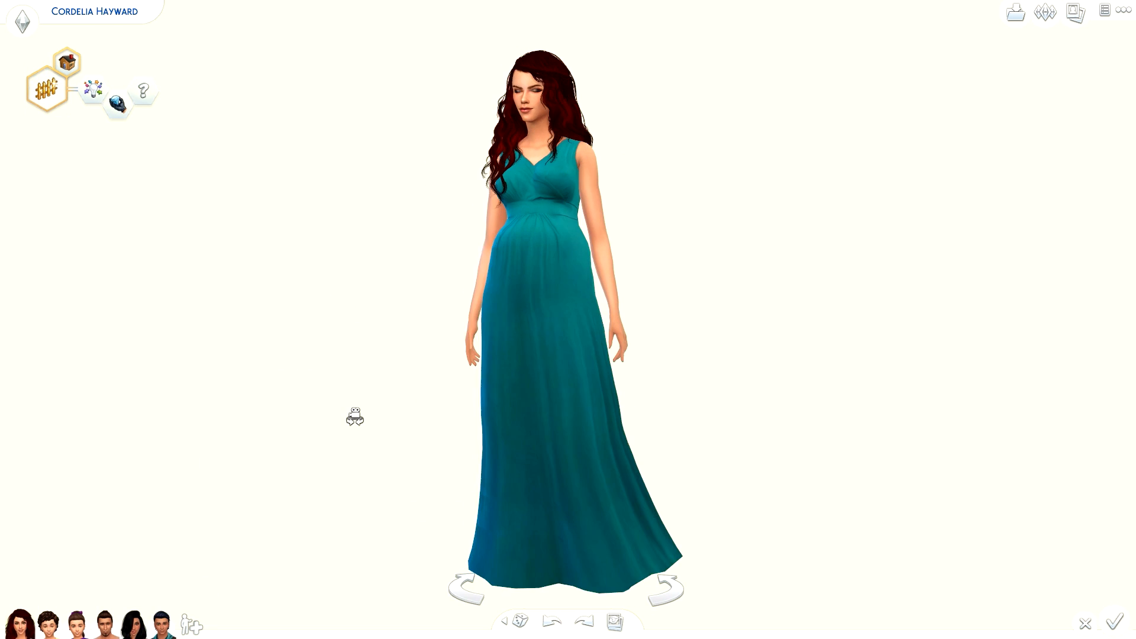
pyautogui.click(578, 293)
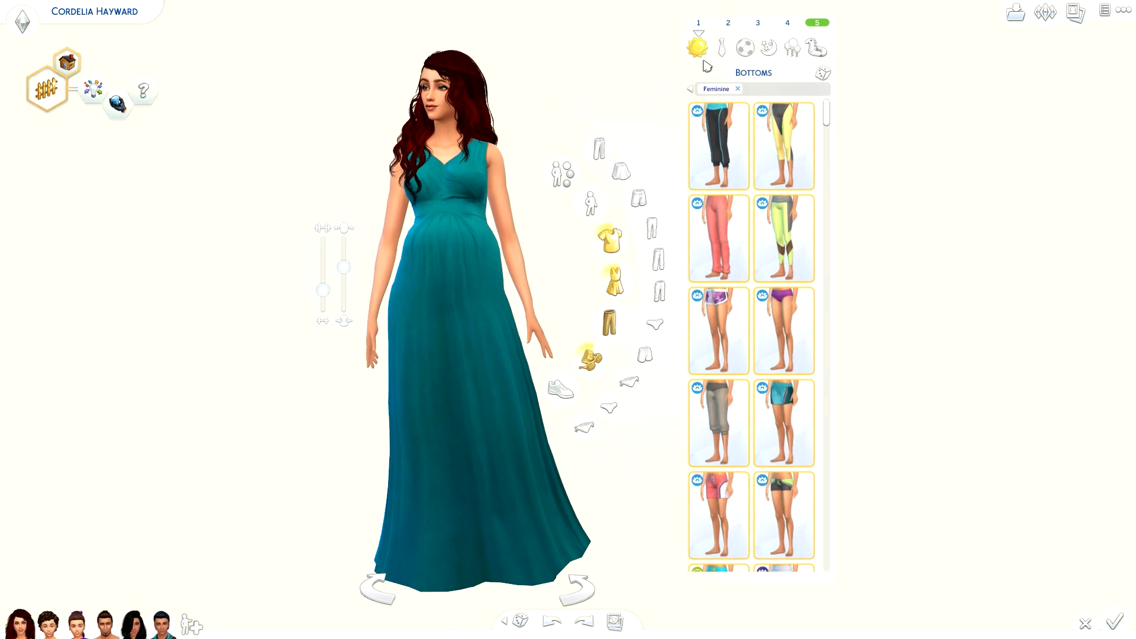
pyautogui.moveTo(330, 404); pyautogui.dragTo(321, 403)
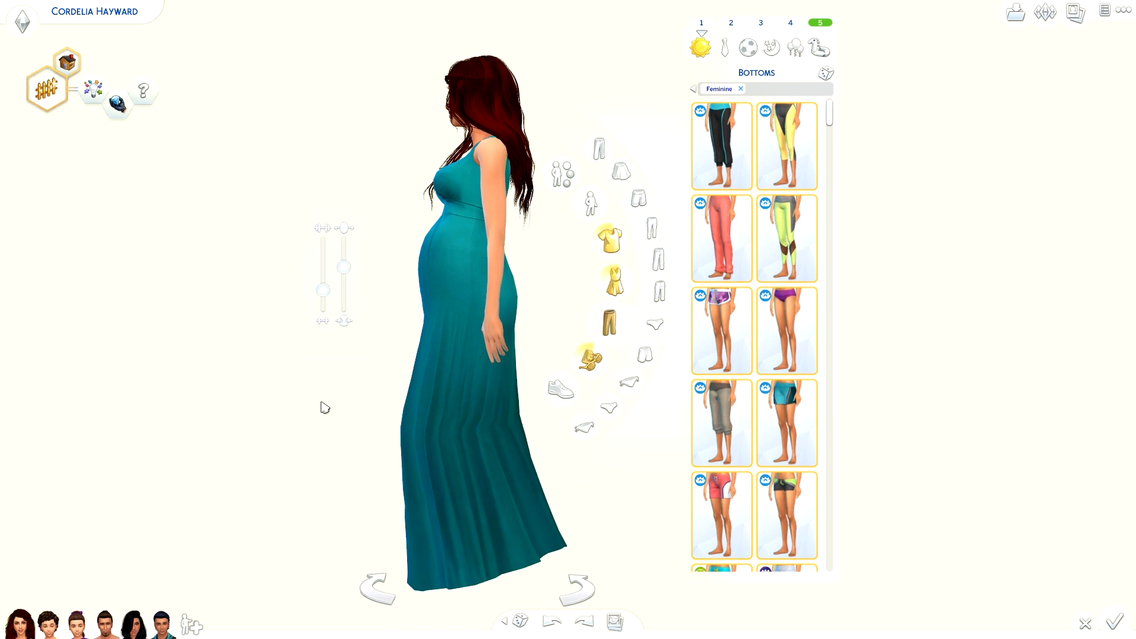
pyautogui.moveTo(296, 451); pyautogui.dragTo(299, 451)
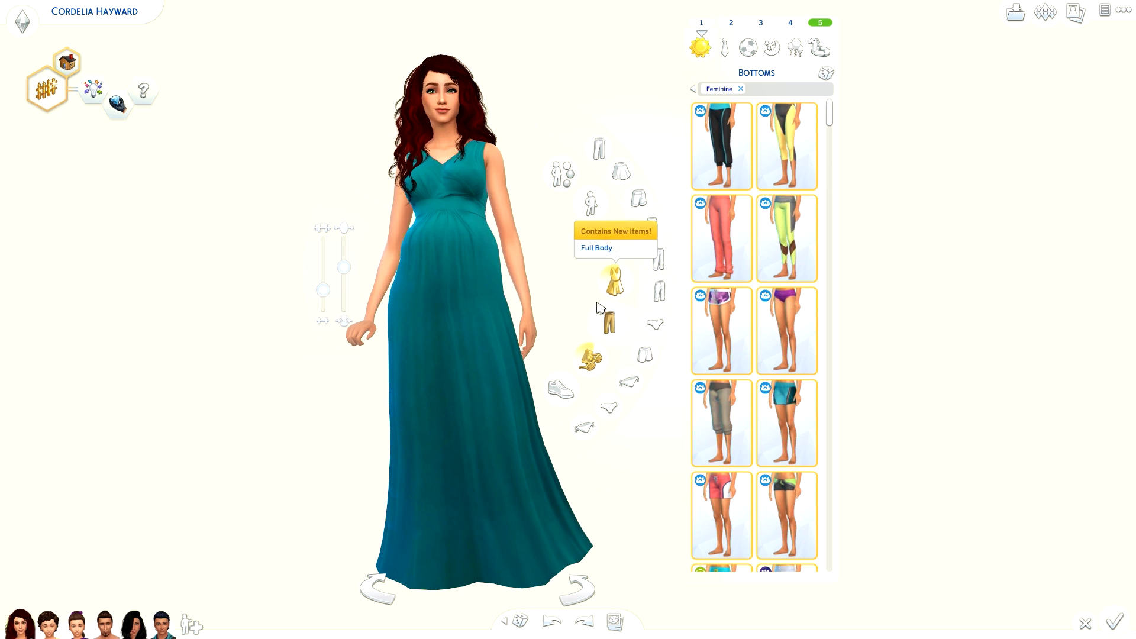
# Try the red halter-neck jumpsuit from the full-body outfits on the red-haired Sim, and undo the outfit change.
pyautogui.click(619, 285)
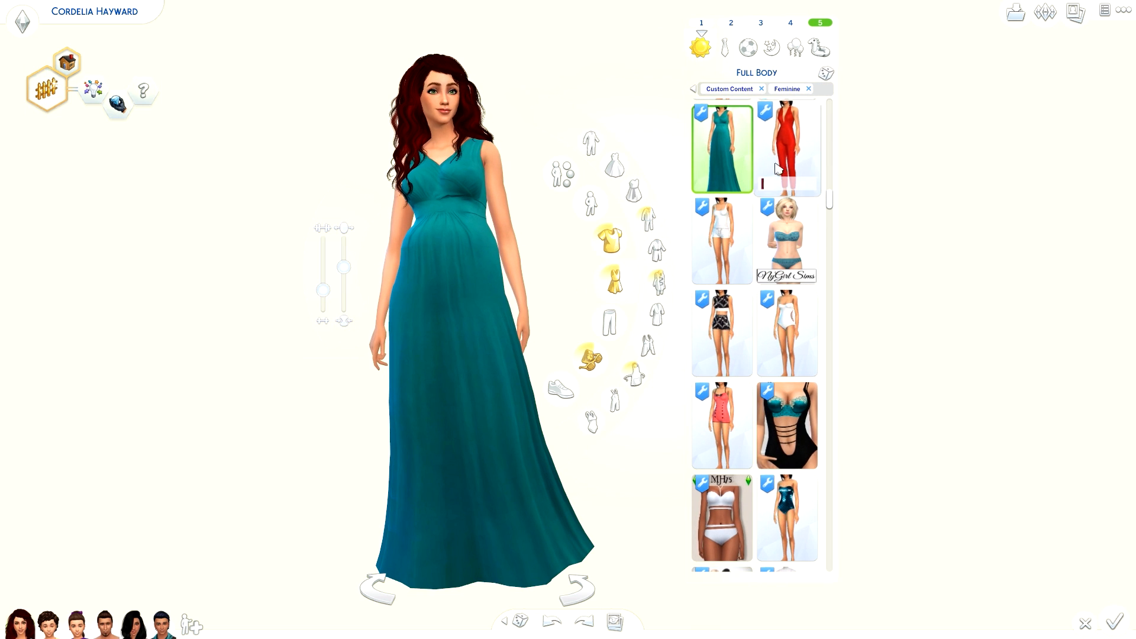
pyautogui.click(782, 164)
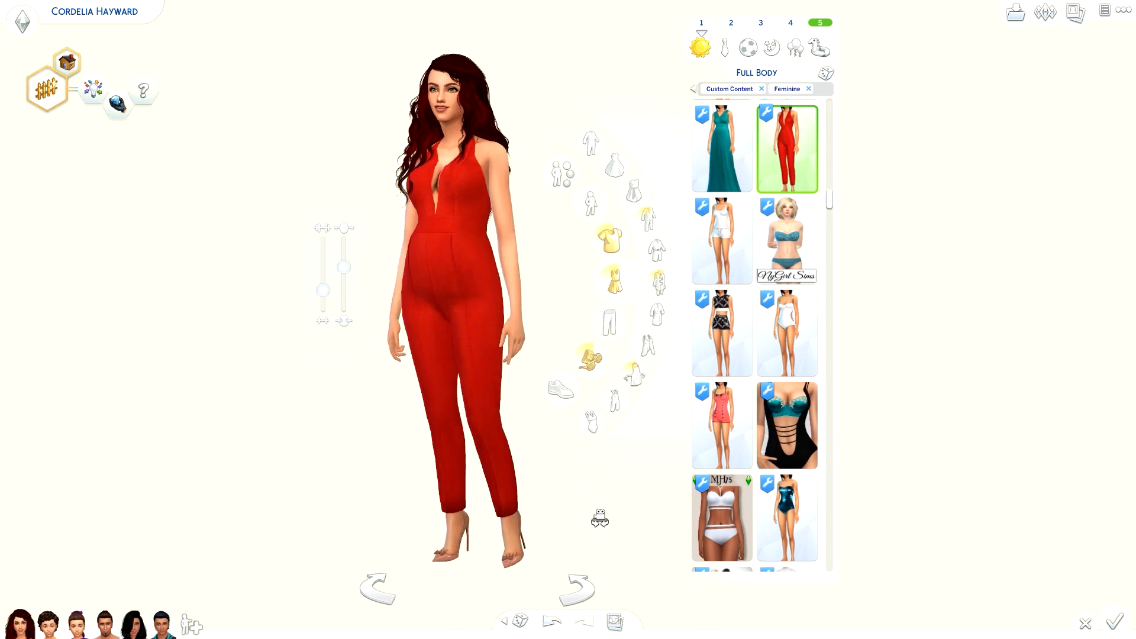
pyautogui.click(555, 622)
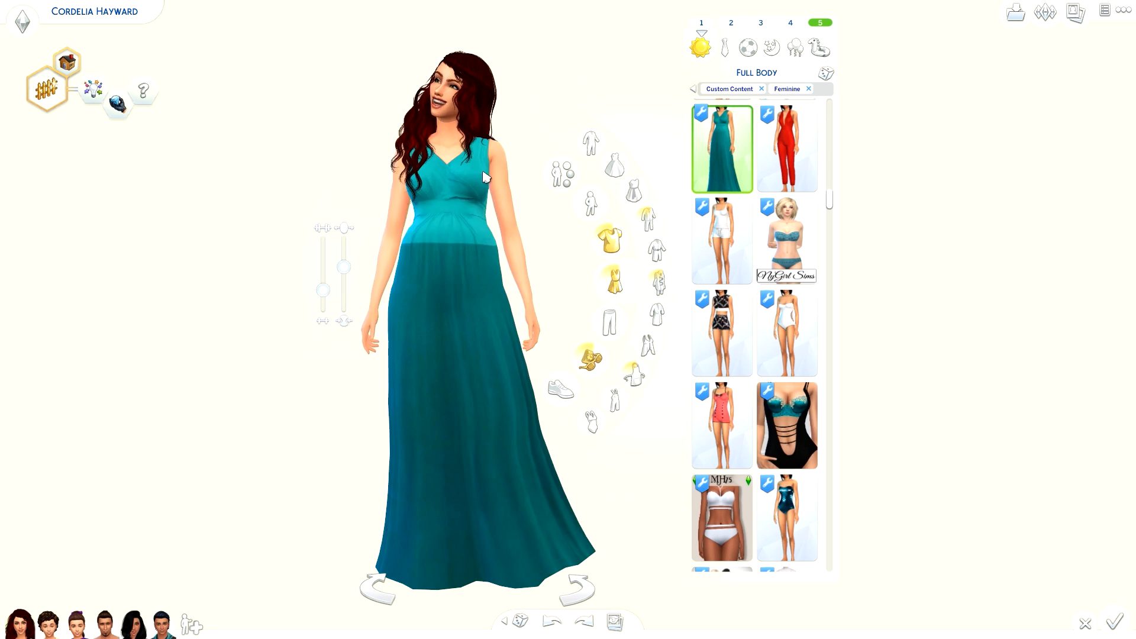
# Browse the feminine hairstyles for the red-haired Sim and apply the one with two messy side buns.
pyautogui.scroll(3, 516, 276)
pyautogui.scroll(2, 516, 275)
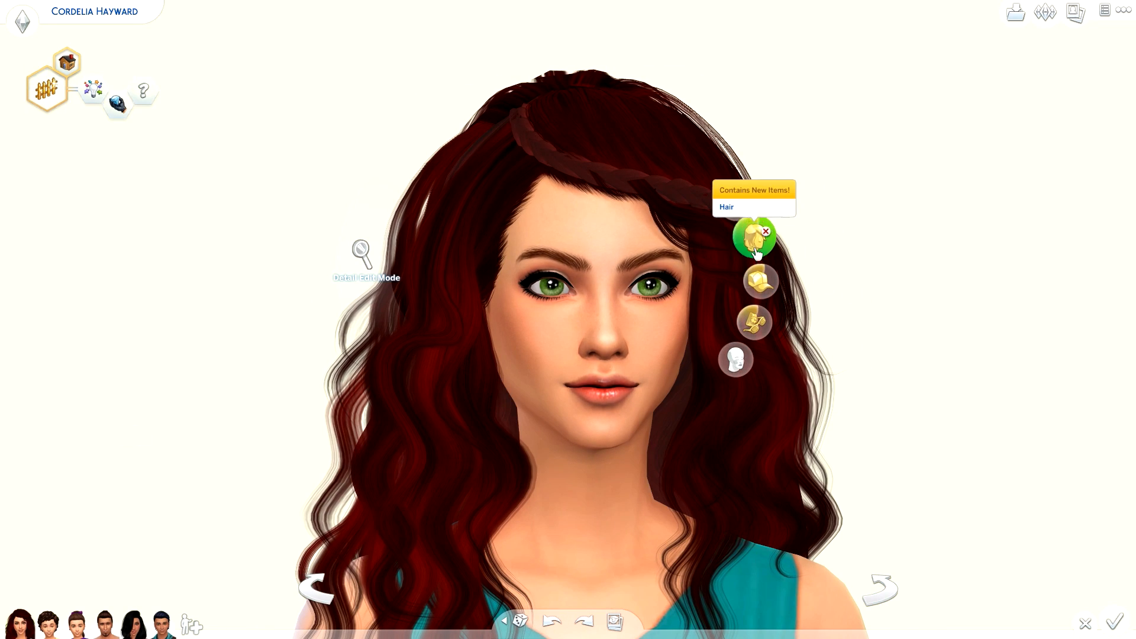
pyautogui.click(751, 250)
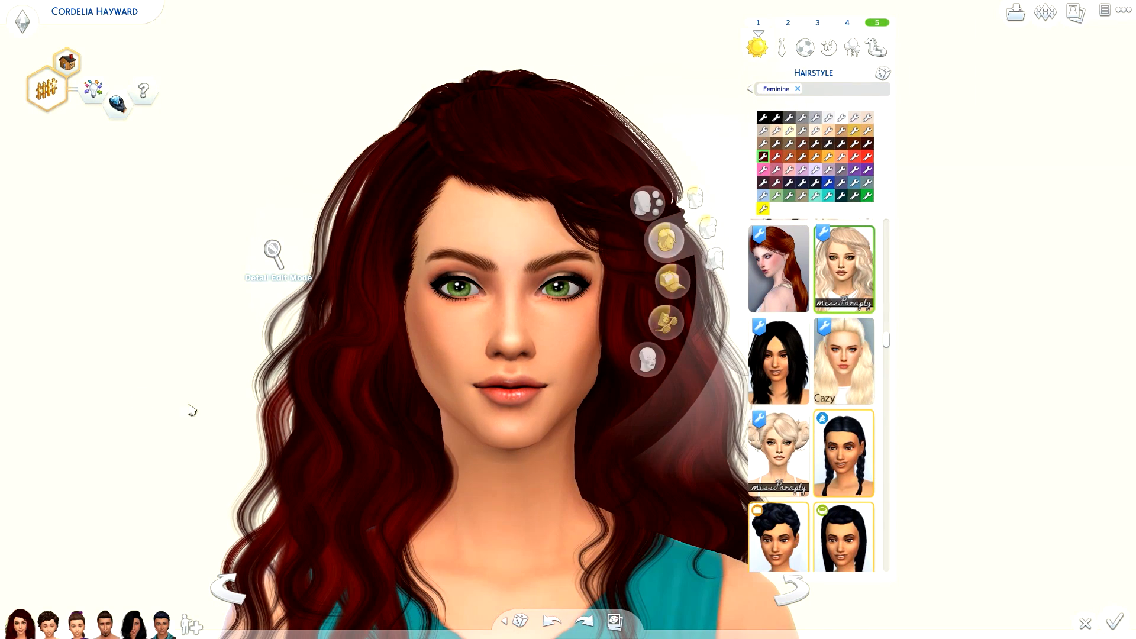
pyautogui.scroll(-3, 836, 485)
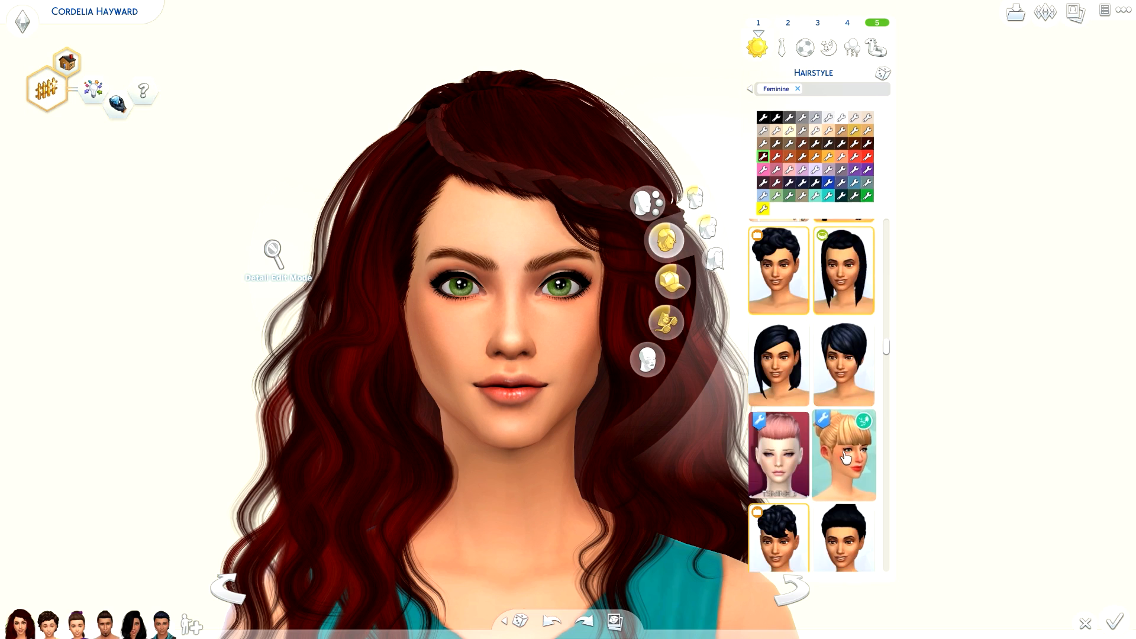
pyautogui.scroll(2, 782, 383)
pyautogui.click(781, 383)
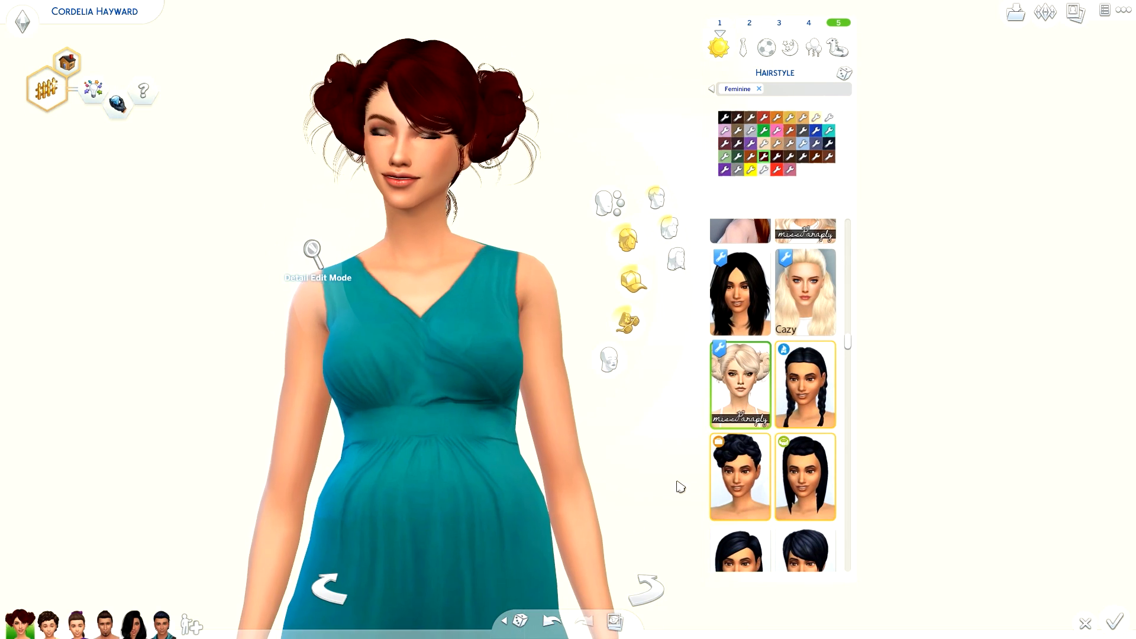
# Try the base-game style with full bangs and a long wavy side ponytail in black, and undo the hairstyle change.
pyautogui.scroll(-3, 809, 489)
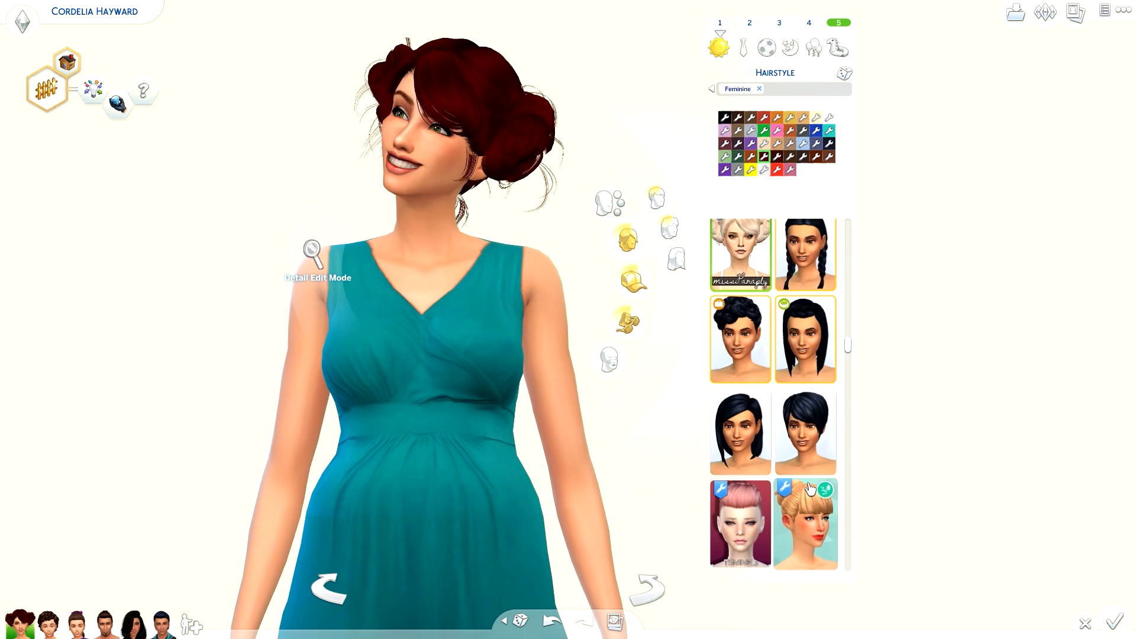
pyautogui.scroll(-5, 809, 489)
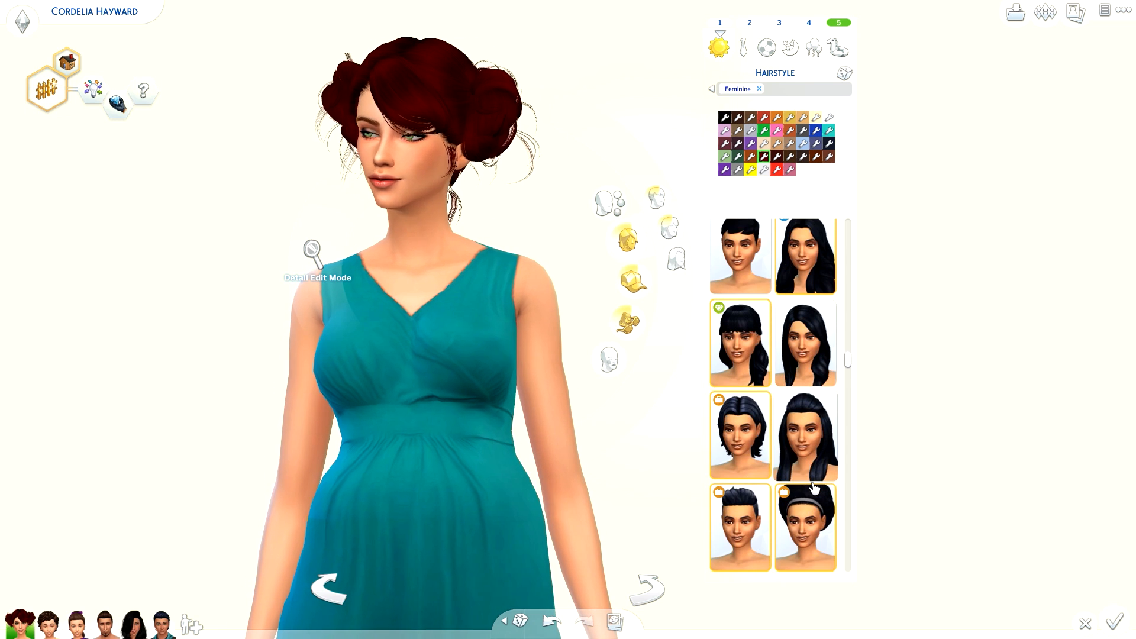
pyautogui.scroll(-1, 814, 488)
pyautogui.scroll(1, 814, 488)
pyautogui.click(750, 348)
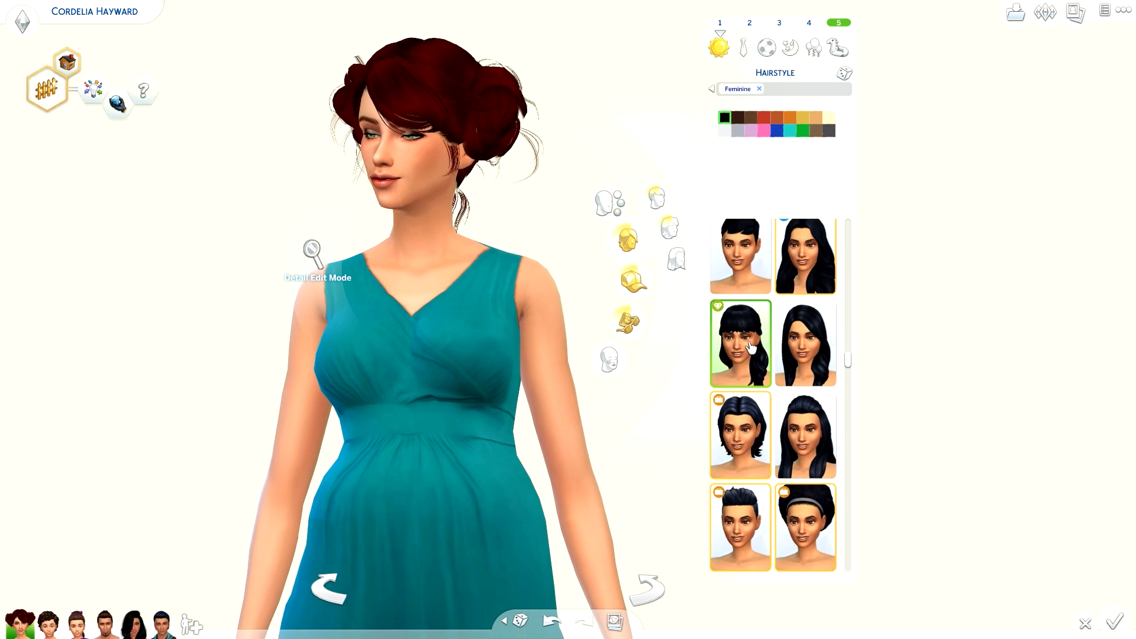
pyautogui.click(552, 618)
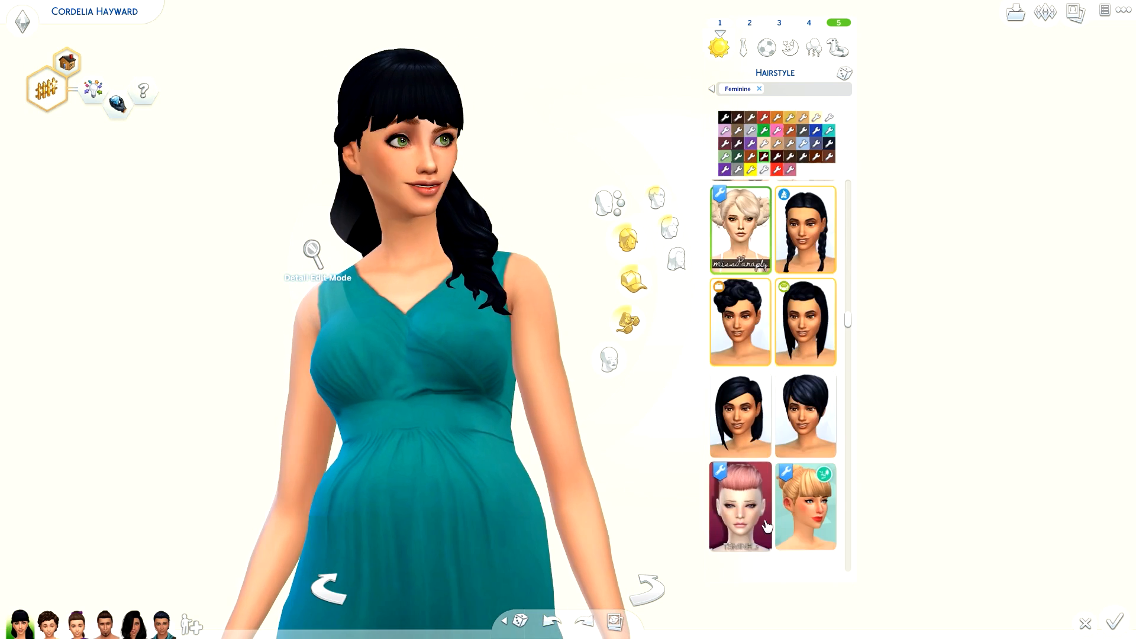
# Apply the missparaply custom hairstyle with a long braid over one shoulder to the Sim.
pyautogui.scroll(-6, 800, 528)
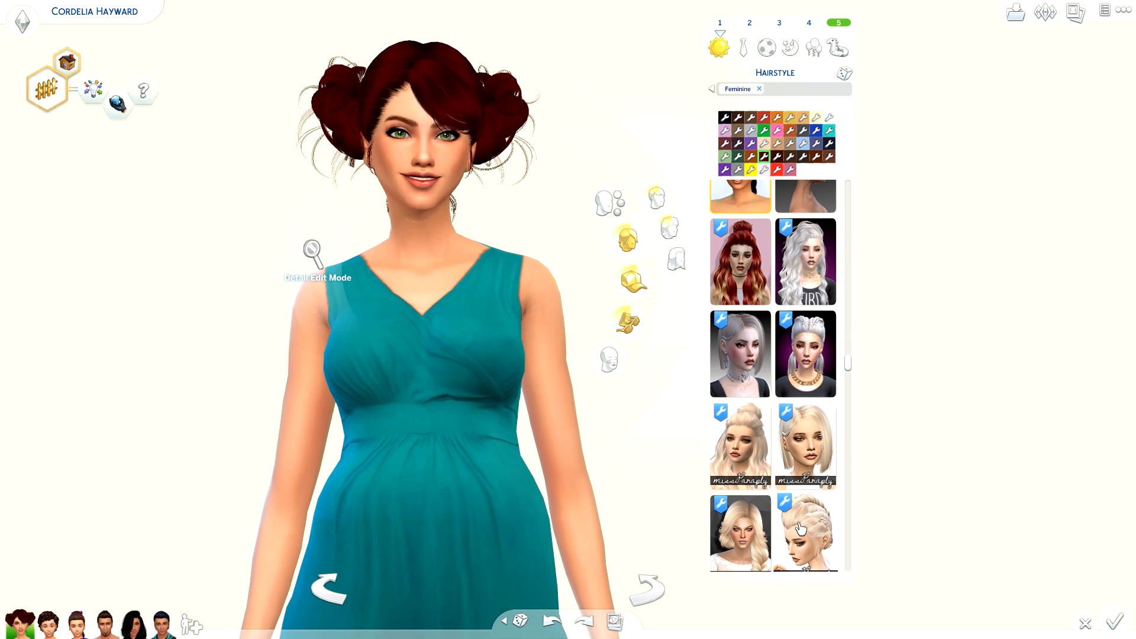
pyautogui.scroll(-2, 800, 529)
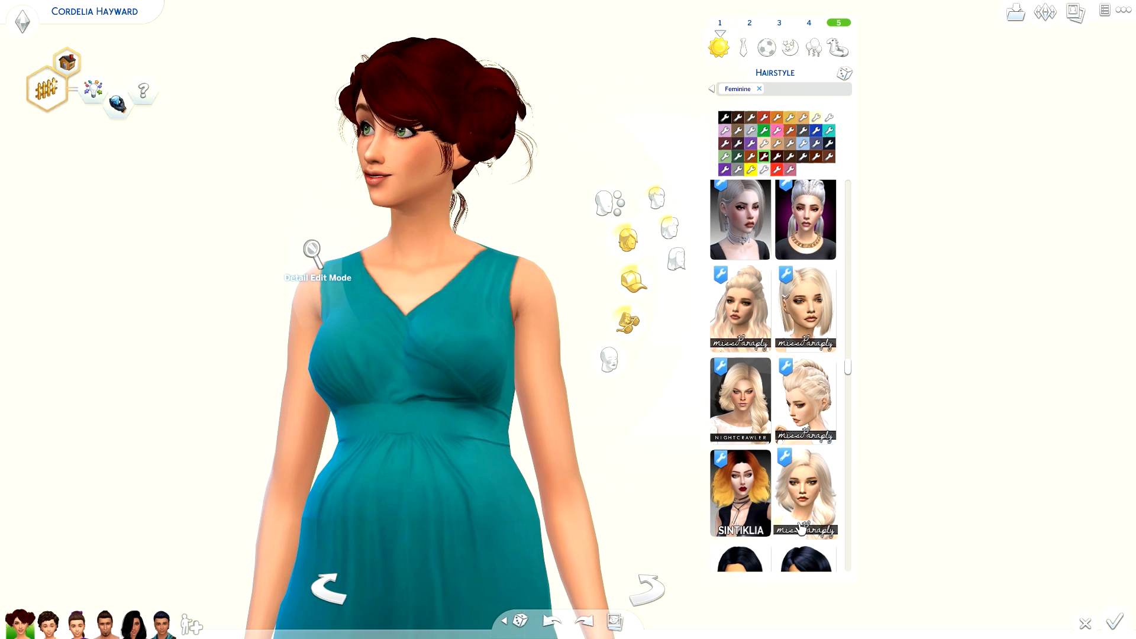
pyautogui.click(800, 528)
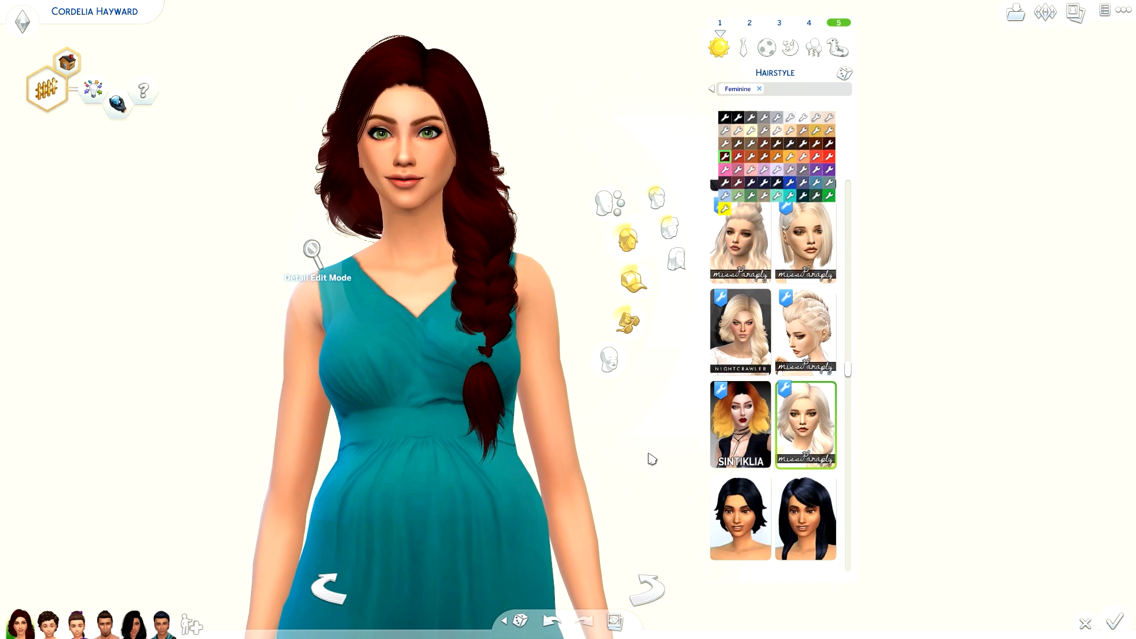
# Try the Sintiklia custom hairstyle with shoulder-length black waves on the Sim and inspect it up close.
pyautogui.click(744, 433)
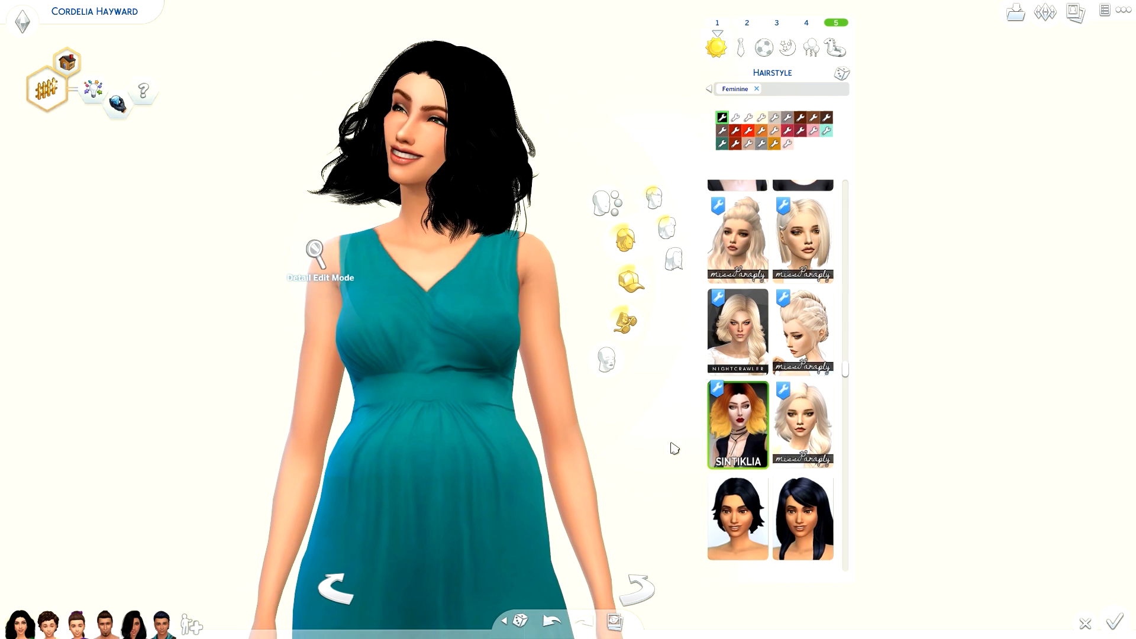
pyautogui.scroll(2, 665, 450)
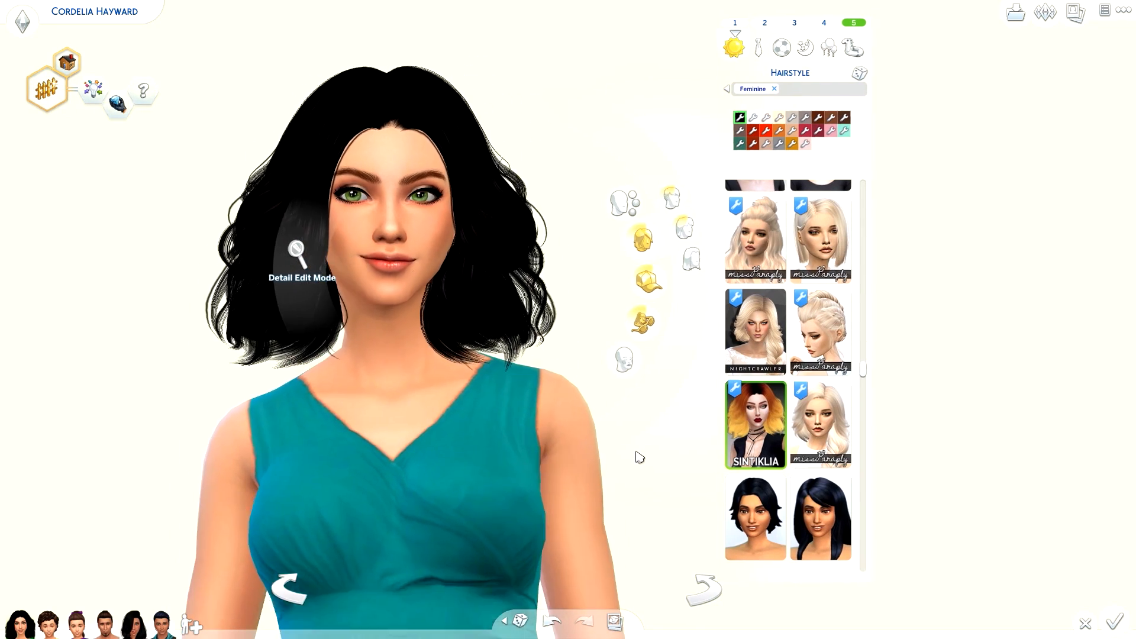
pyautogui.scroll(-2, 639, 458)
# Try the Jakea custom hairstyle with full bangs and a loose side braid in ginger.
pyautogui.scroll(-5, 800, 465)
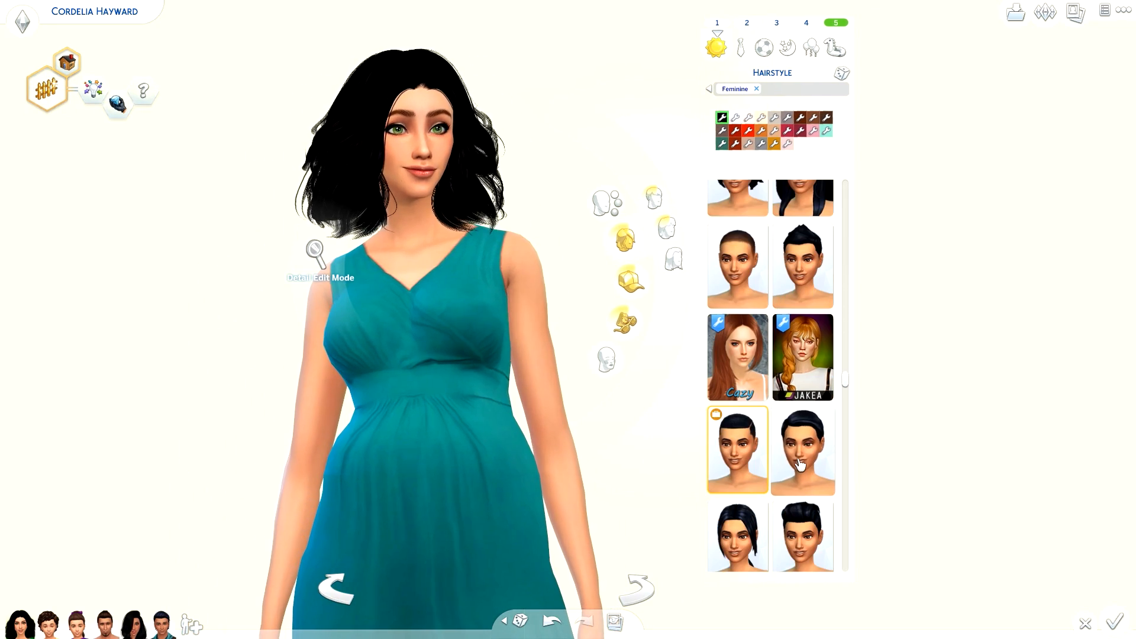
pyautogui.click(809, 385)
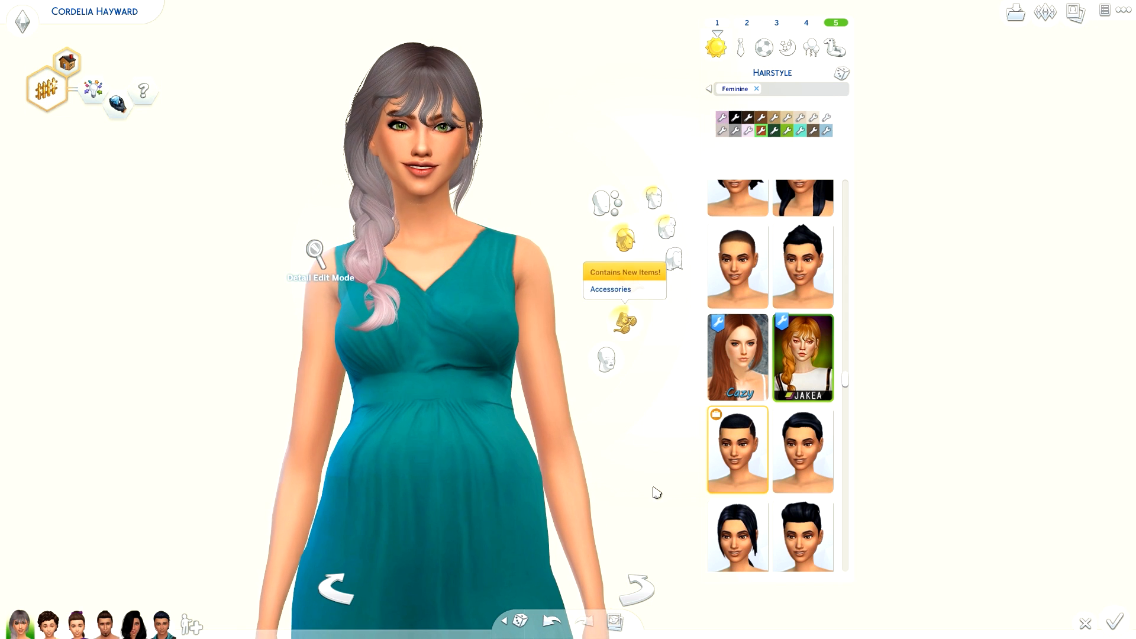
pyautogui.scroll(-8, 785, 470)
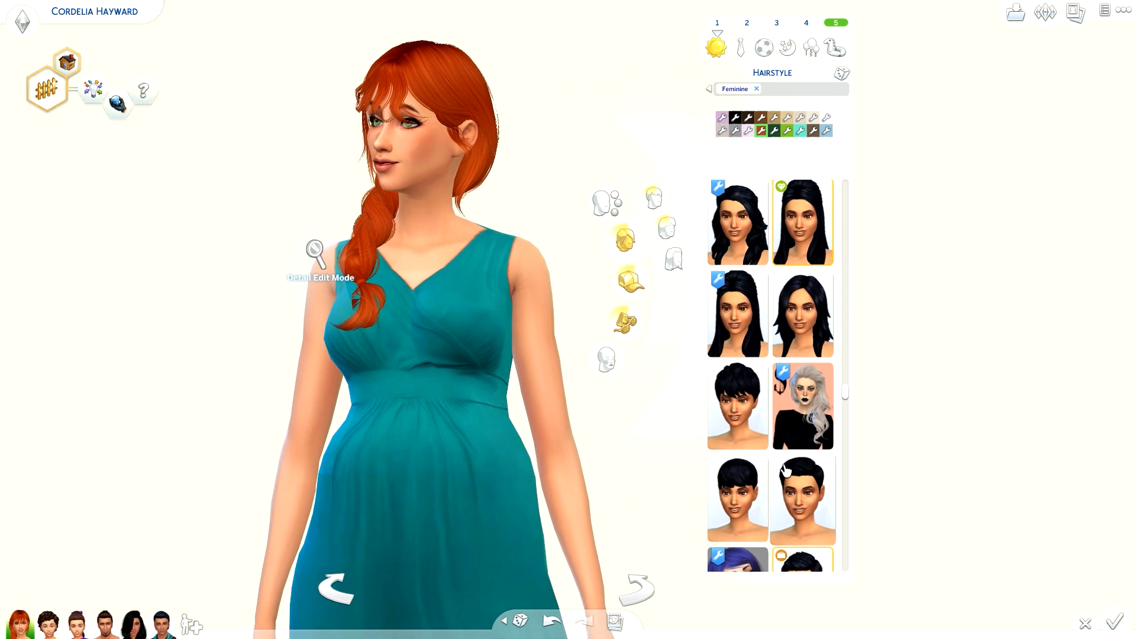
# Browse further through the feminine hairstyles and try the long, straight side-swept Salem2342 style in bright red.
pyautogui.scroll(-10, 785, 470)
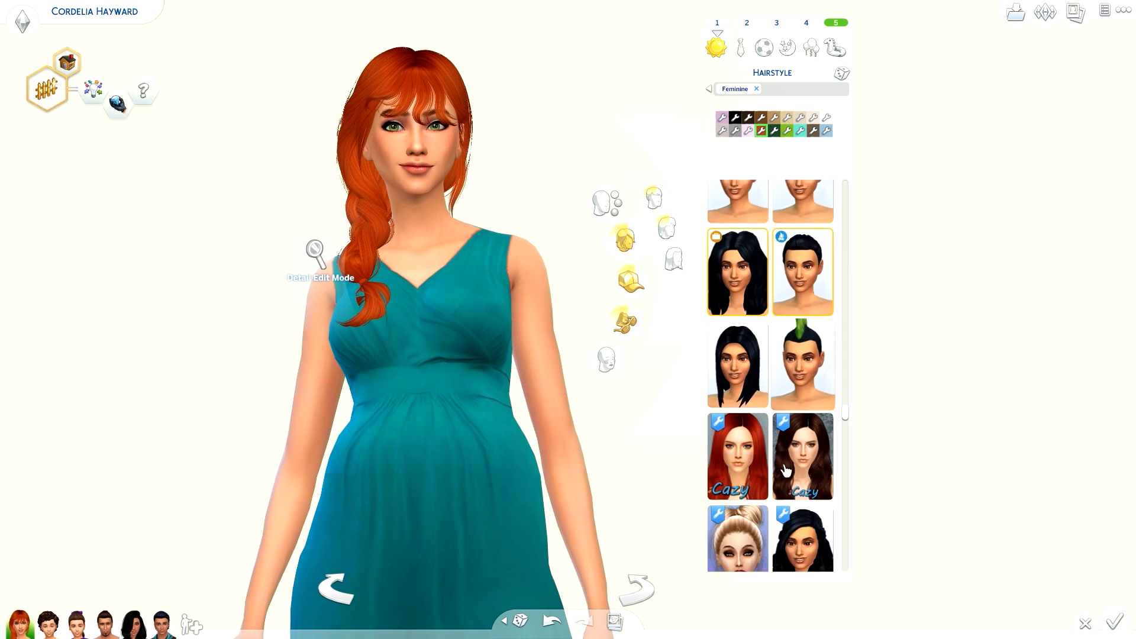
pyautogui.scroll(-4, 786, 470)
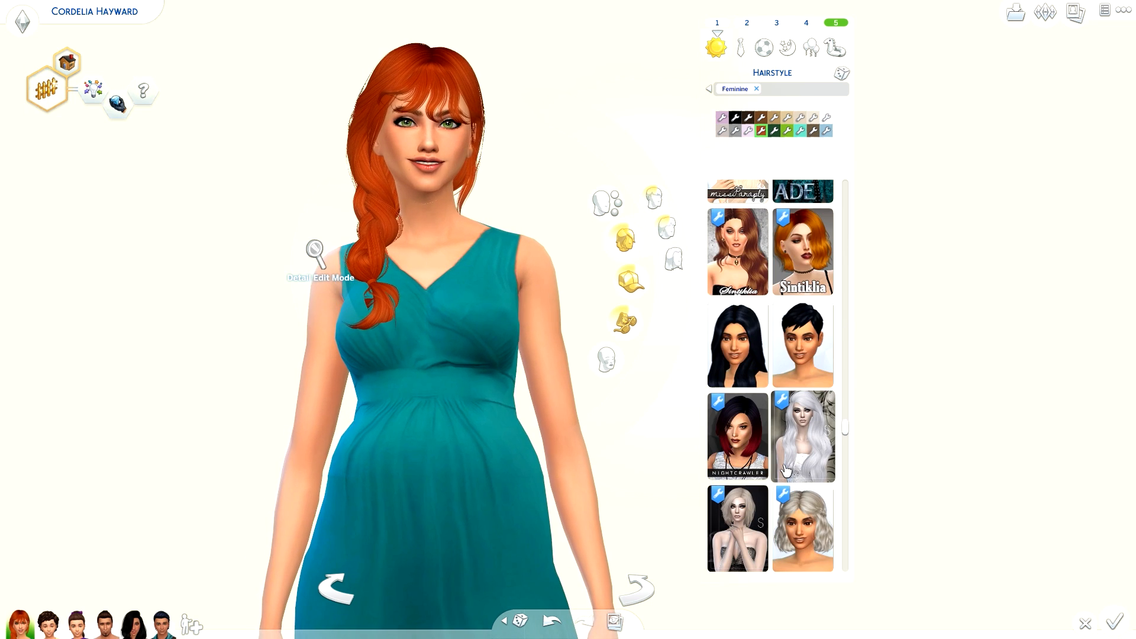
pyautogui.scroll(-4, 786, 470)
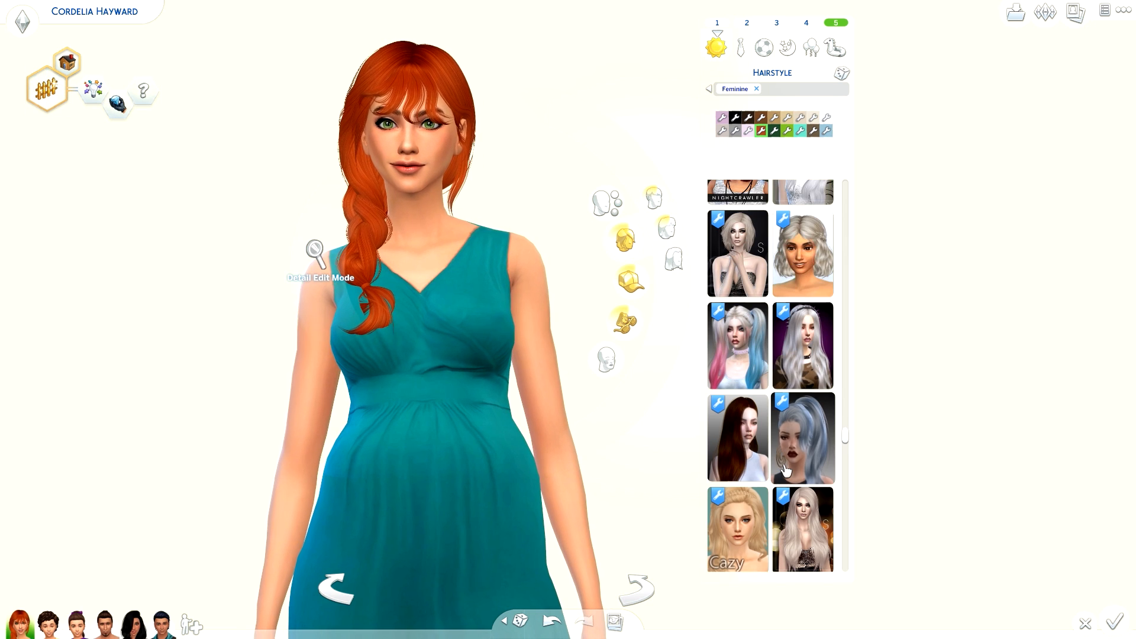
pyautogui.scroll(-1, 786, 470)
pyautogui.scroll(-2, 806, 445)
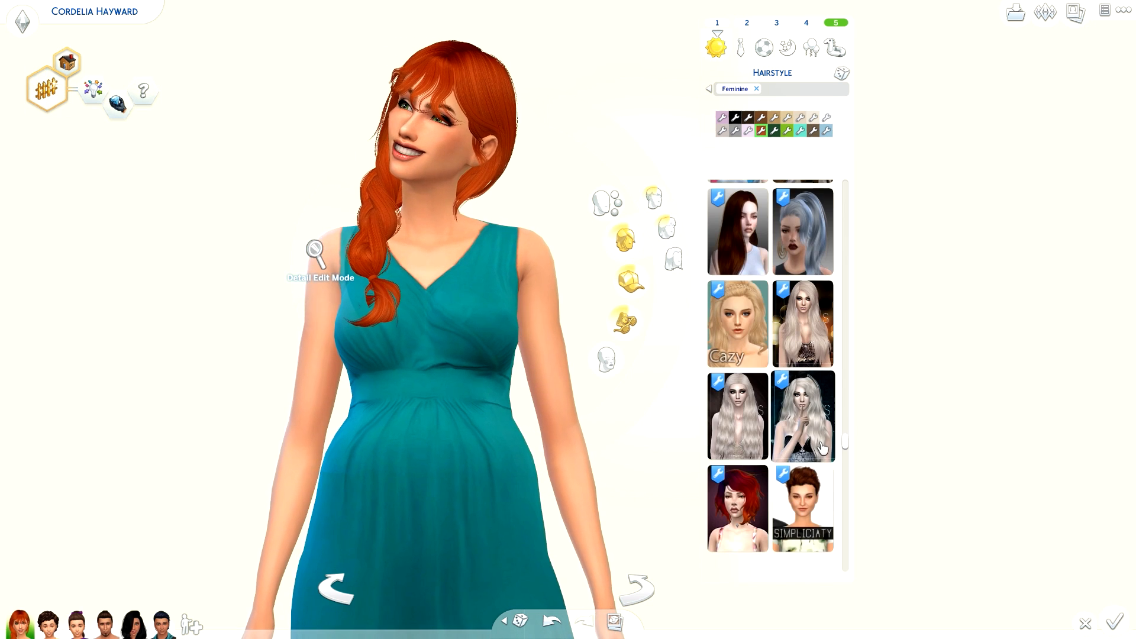
pyautogui.scroll(-6, 817, 448)
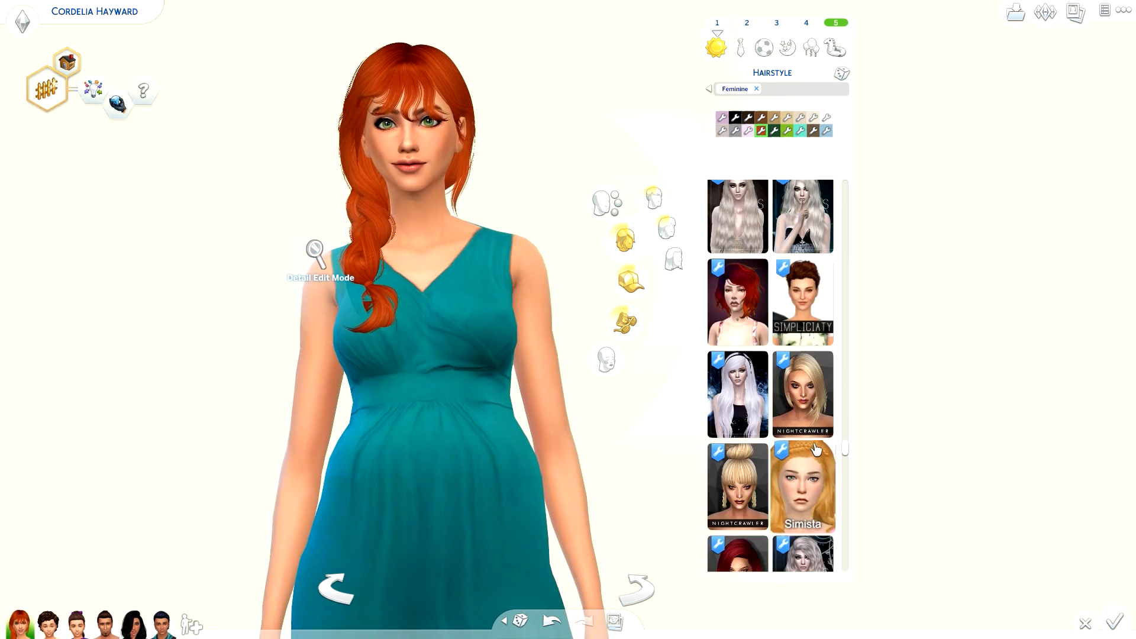
pyautogui.scroll(-8, 817, 448)
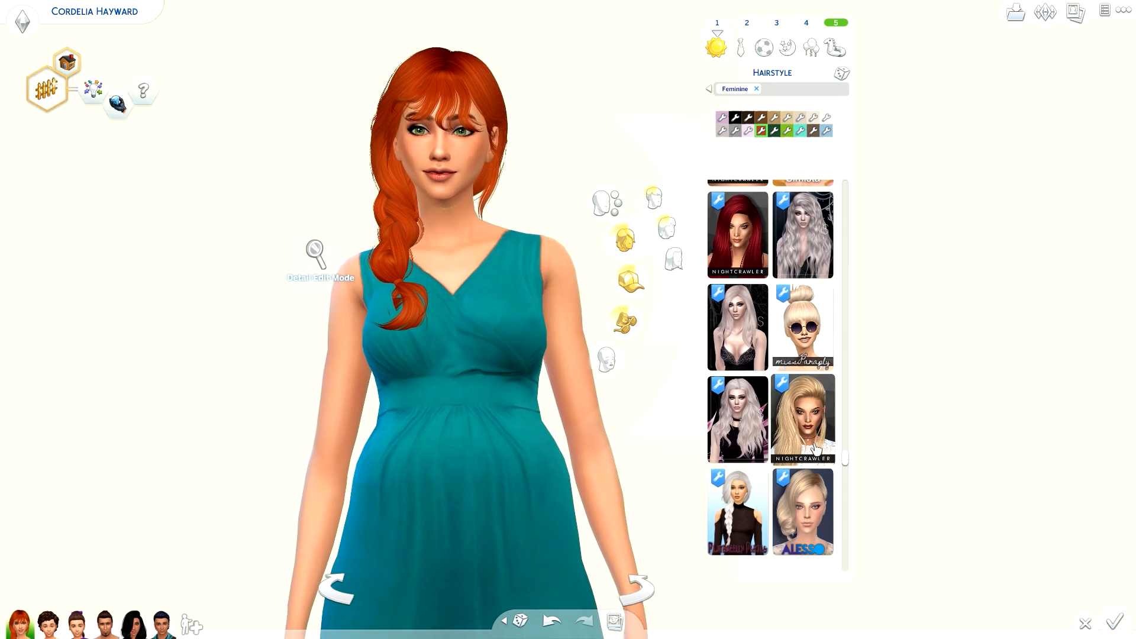
pyautogui.scroll(-2, 816, 450)
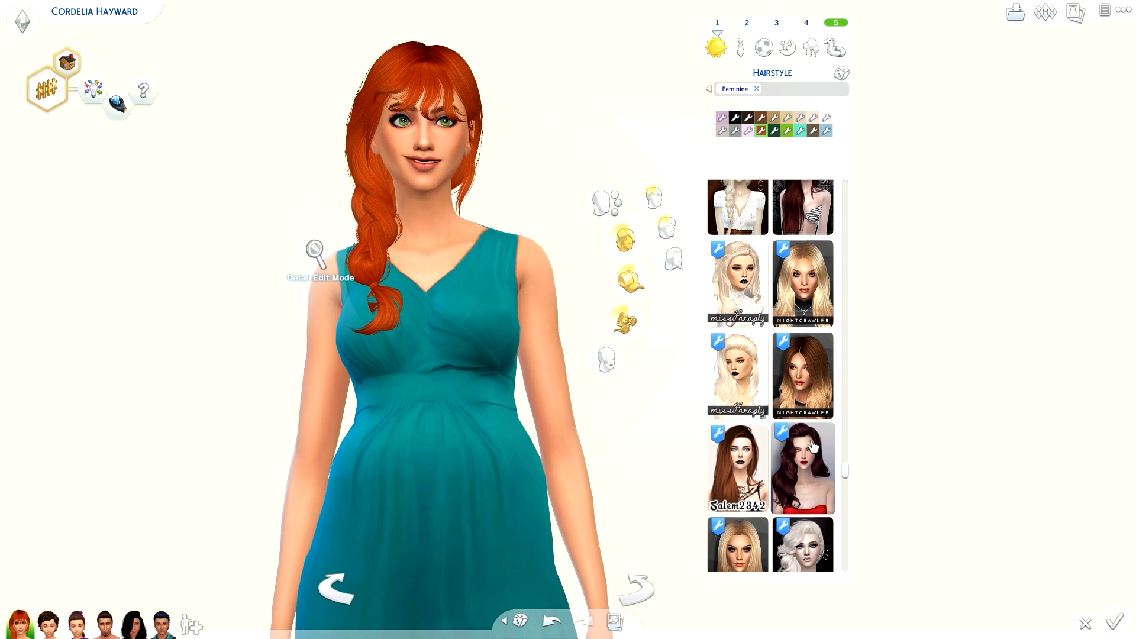
pyautogui.click(767, 484)
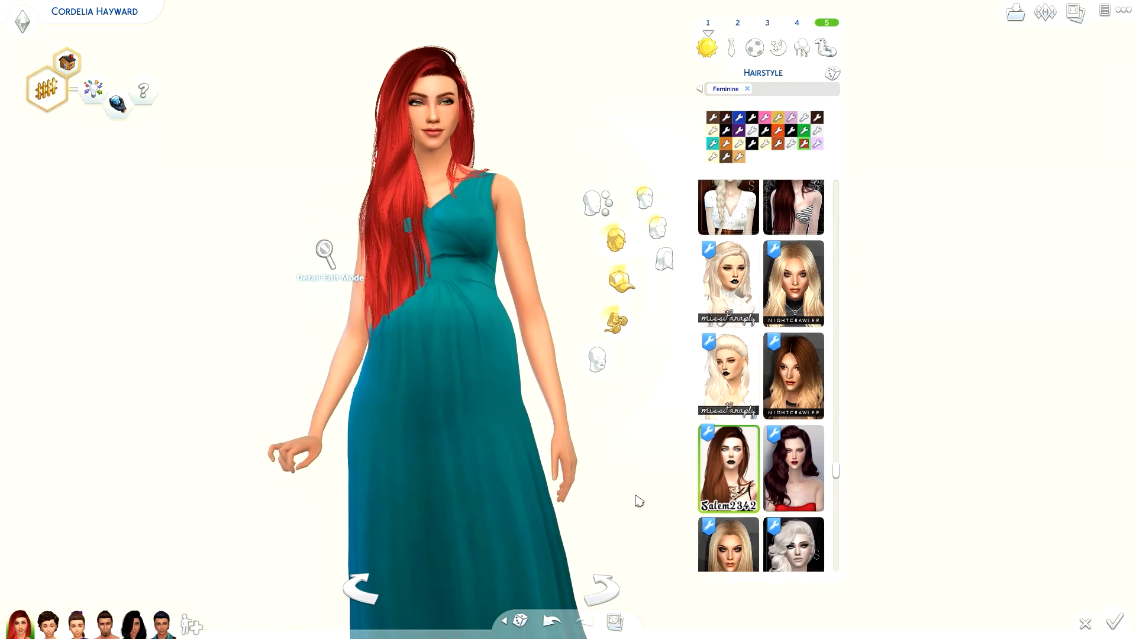
# Try the missparaply custom hairstyle with very long, voluminous swept-back waves in dark red.
pyautogui.scroll(-2, 806, 486)
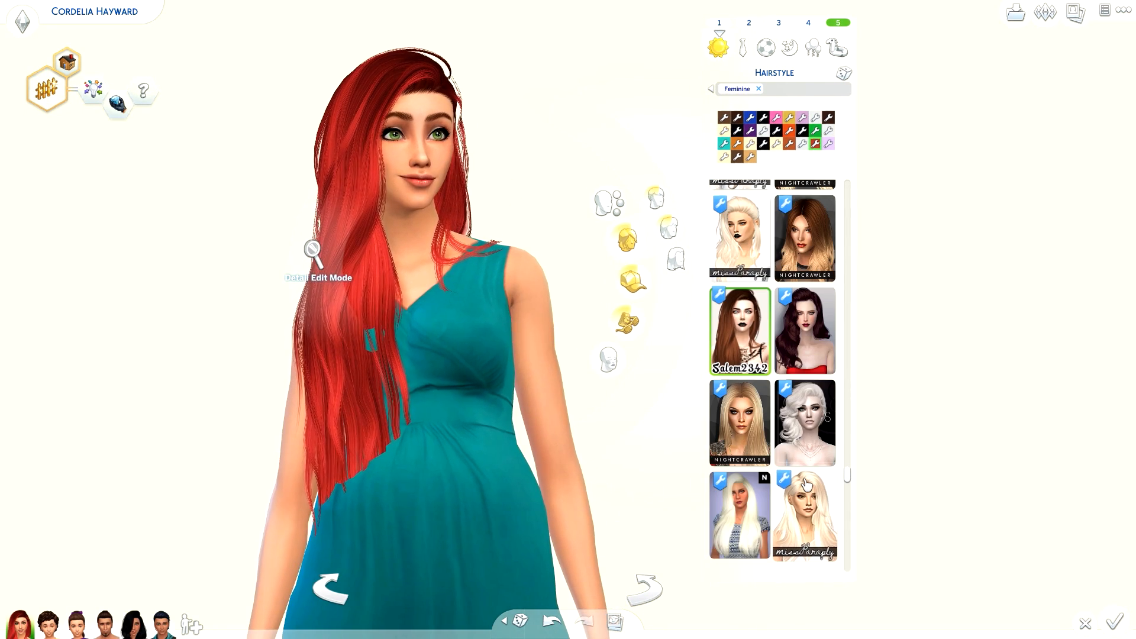
pyautogui.scroll(-1, 806, 484)
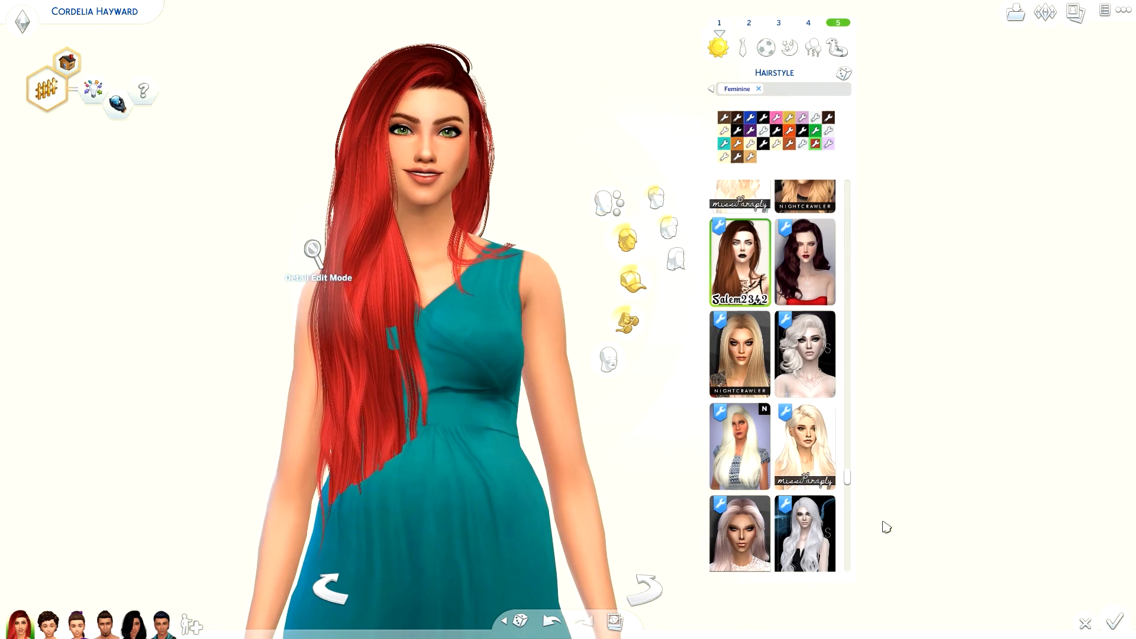
pyautogui.scroll(-1, 814, 523)
pyautogui.scroll(-1, 814, 523)
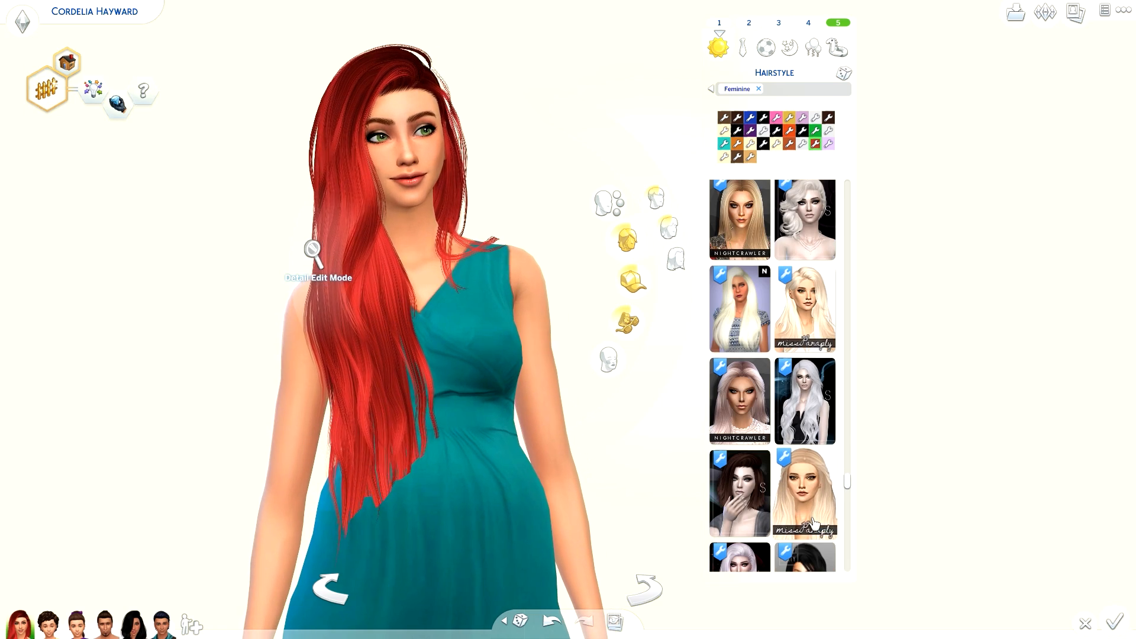
pyautogui.scroll(-1, 814, 523)
pyautogui.scroll(-1, 814, 523)
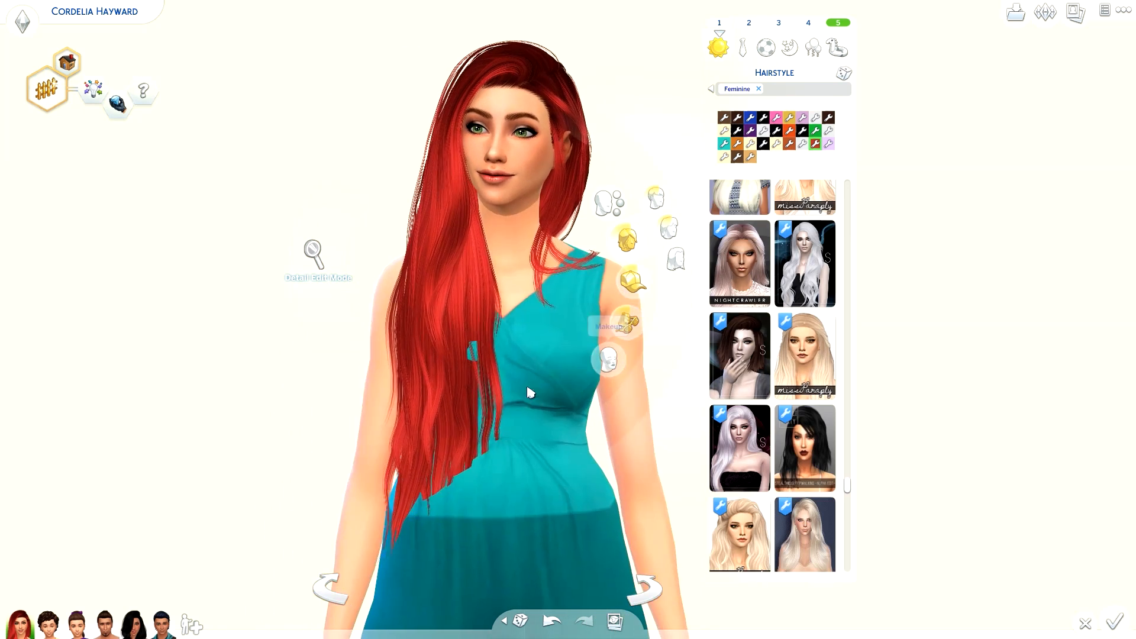
pyautogui.scroll(-1, 769, 473)
pyautogui.click(739, 471)
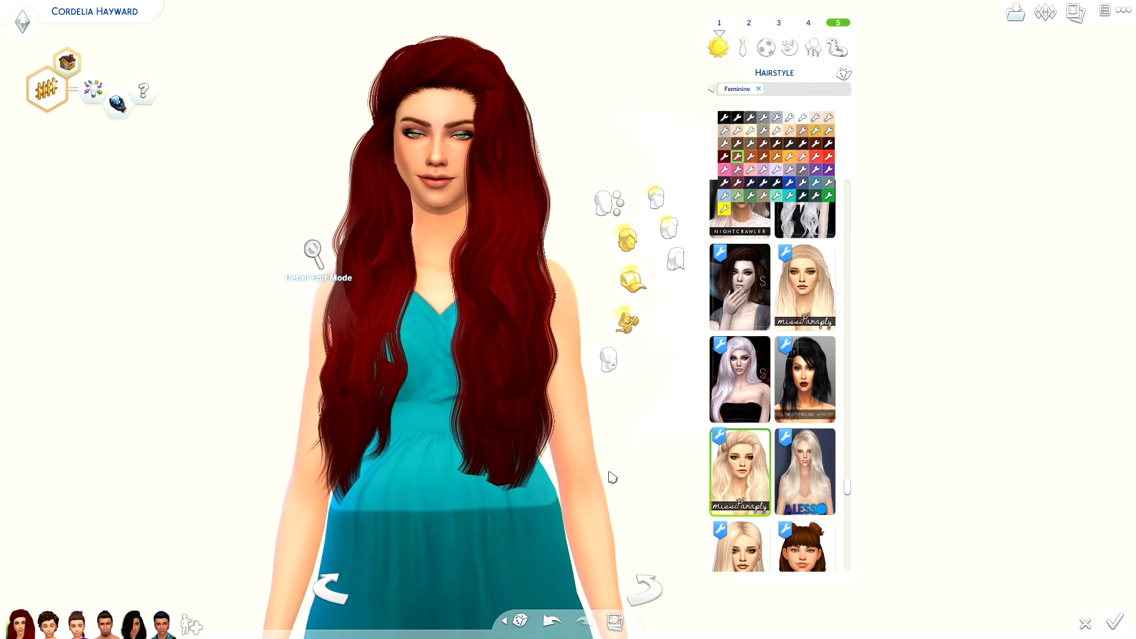
# Look through the remaining feminine hairstyles and try the Hallowsims half-up style with long black waves.
pyautogui.scroll(-2, 793, 507)
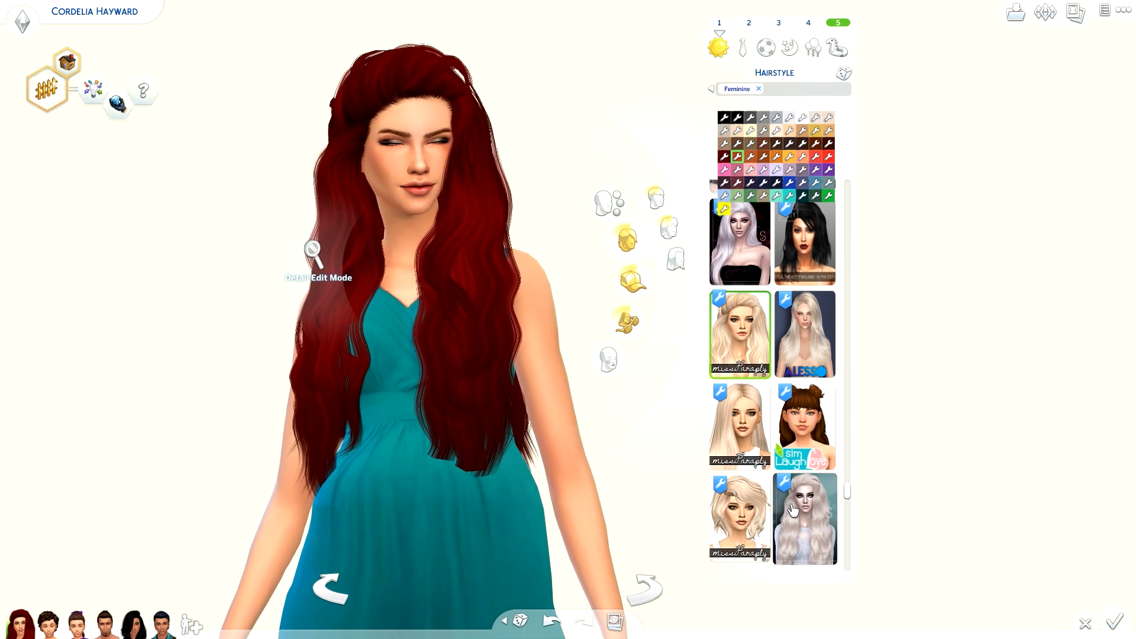
pyautogui.scroll(-1, 770, 516)
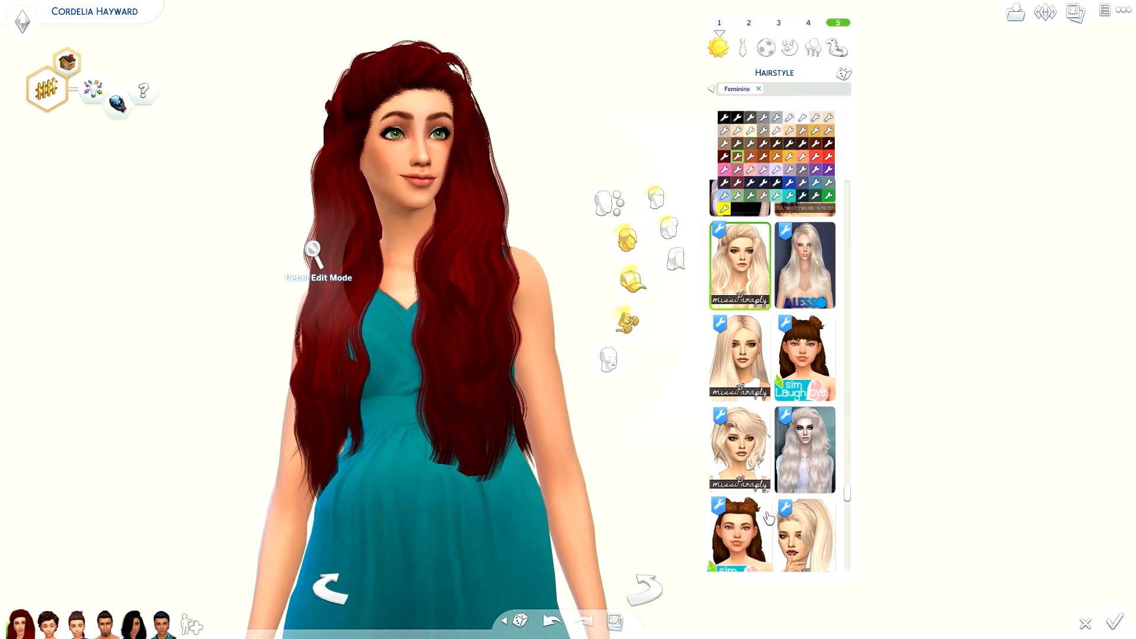
pyautogui.scroll(-3, 769, 521)
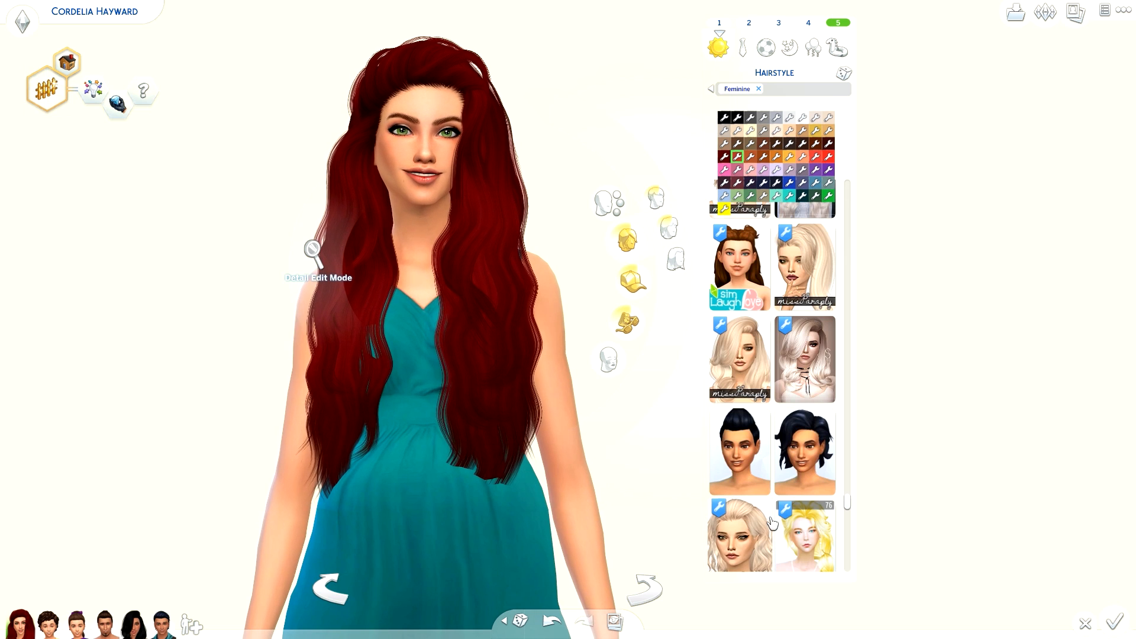
pyautogui.scroll(-2, 772, 523)
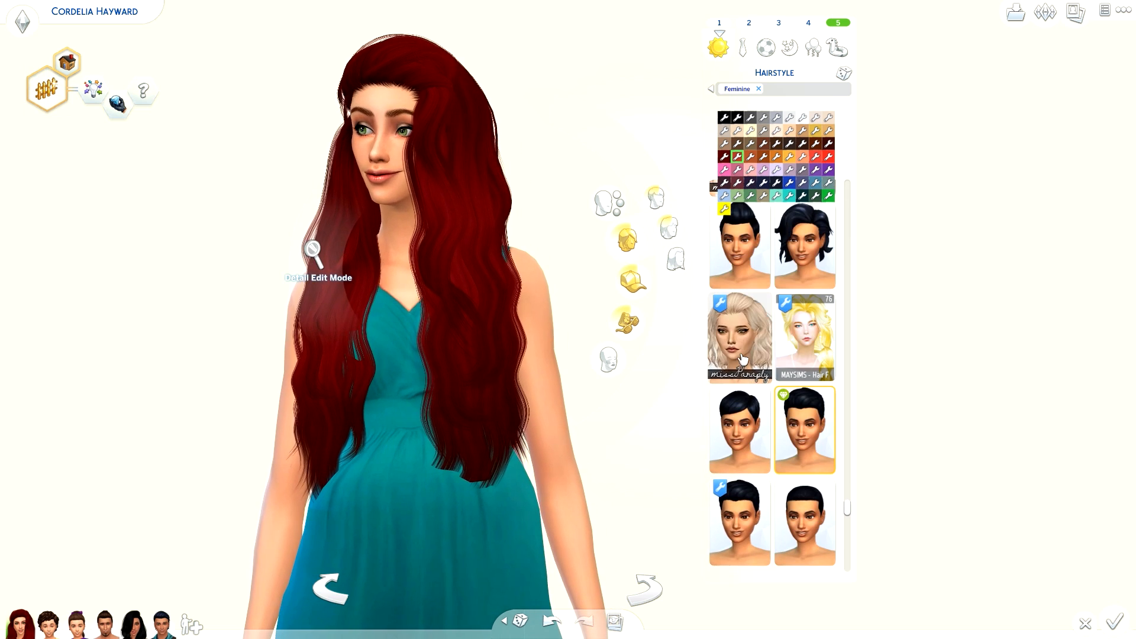
pyautogui.scroll(-5, 742, 360)
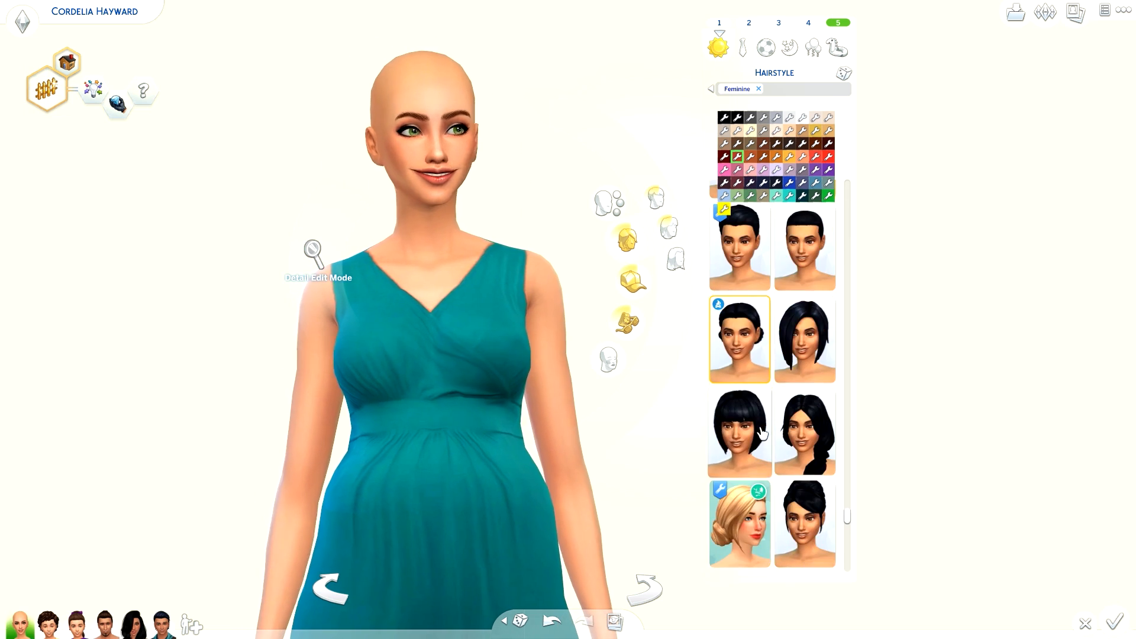
pyautogui.scroll(-8, 760, 443)
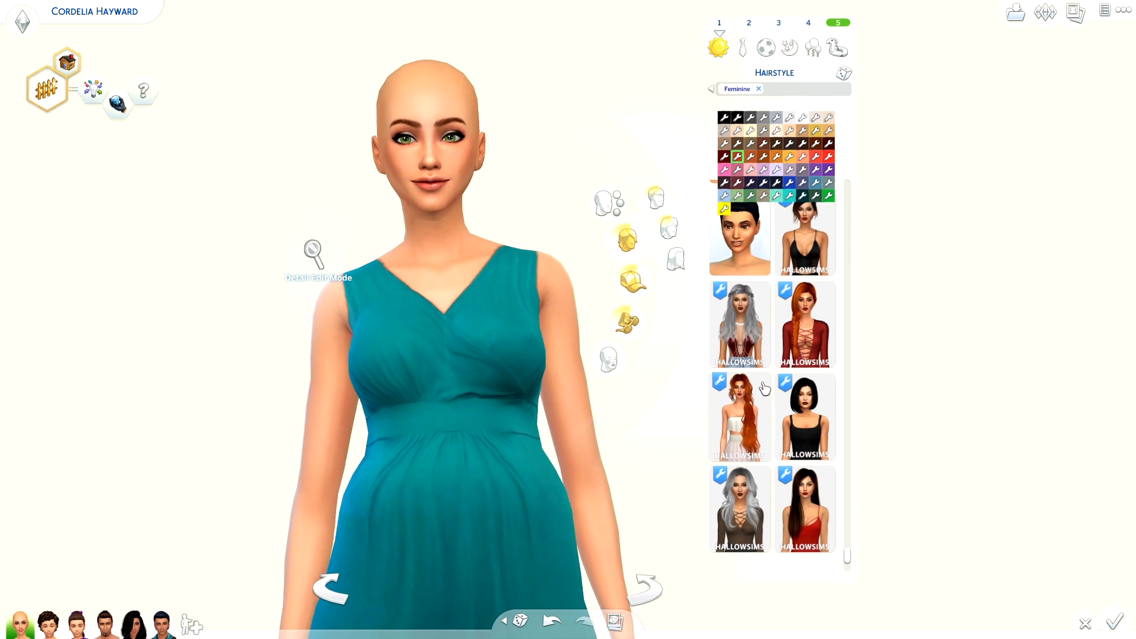
pyautogui.click(740, 325)
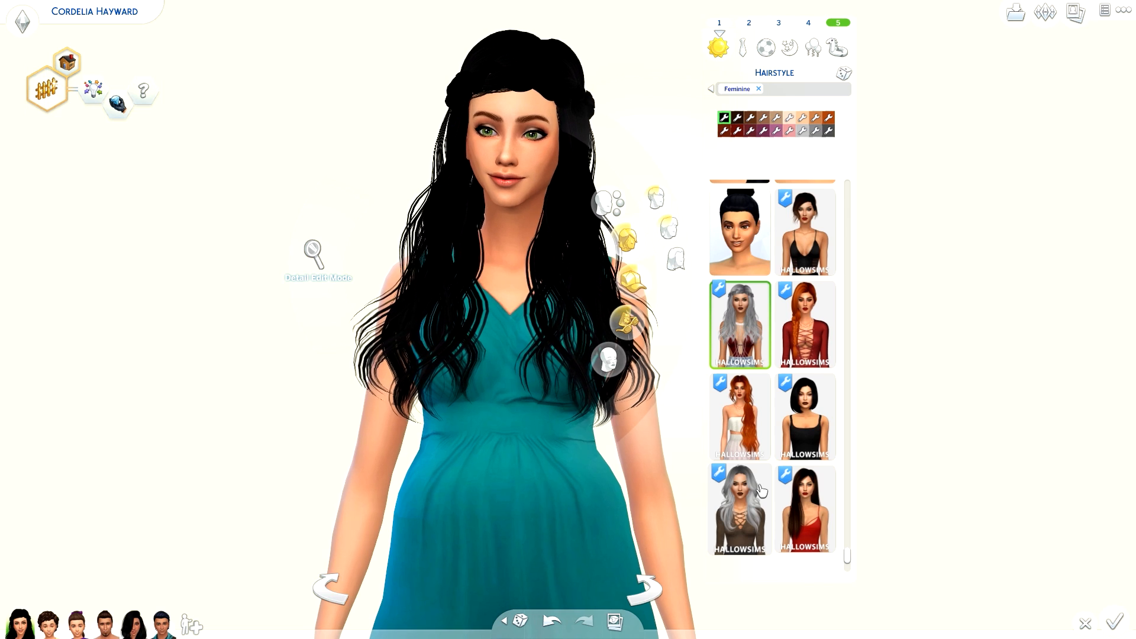
# Try the Hallowsims updo with loose face-framing strands in black.
pyautogui.scroll(-1, 762, 491)
pyautogui.scroll(1, 762, 488)
pyautogui.click(817, 260)
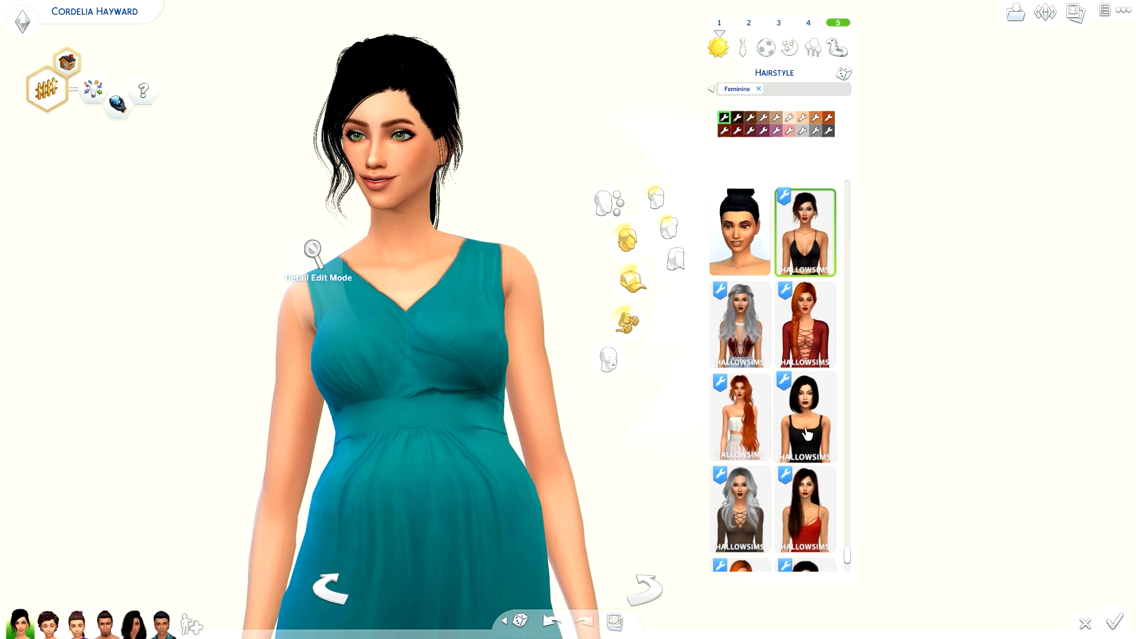
# Try the Hallowsims long side braid in black, followed by the long side-parted hairstyle with loose waves.
pyautogui.click(803, 329)
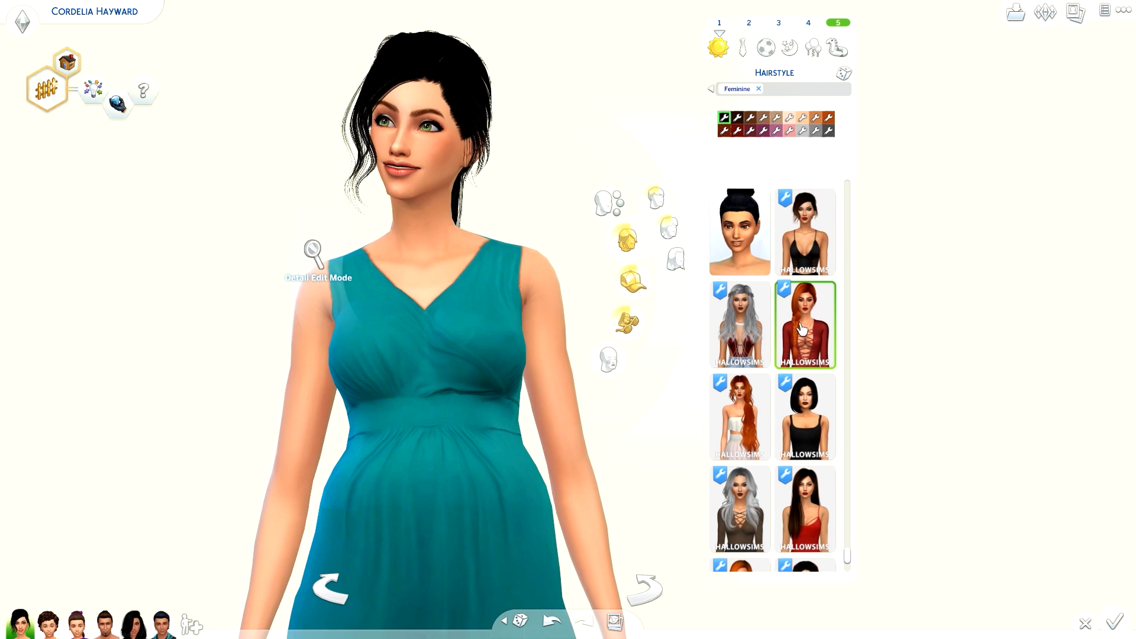
pyautogui.scroll(-5, 781, 355)
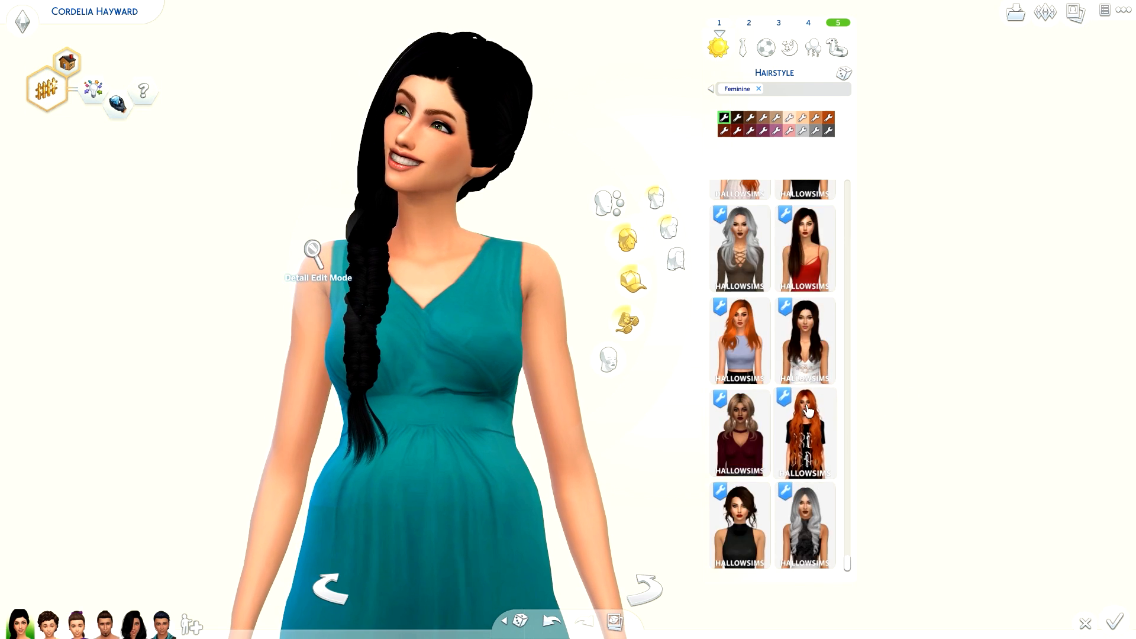
pyautogui.click(756, 364)
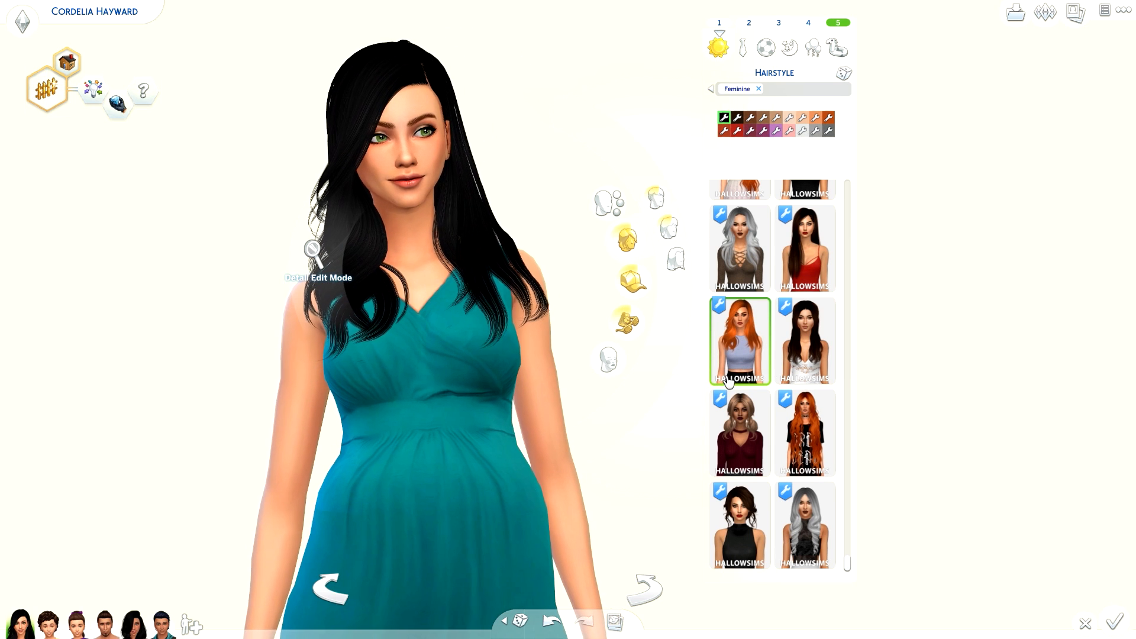
# Try the Hallowsims low pigtails and the messy updo with side-swept bangs, and undo both hairstyle changes.
pyautogui.click(756, 444)
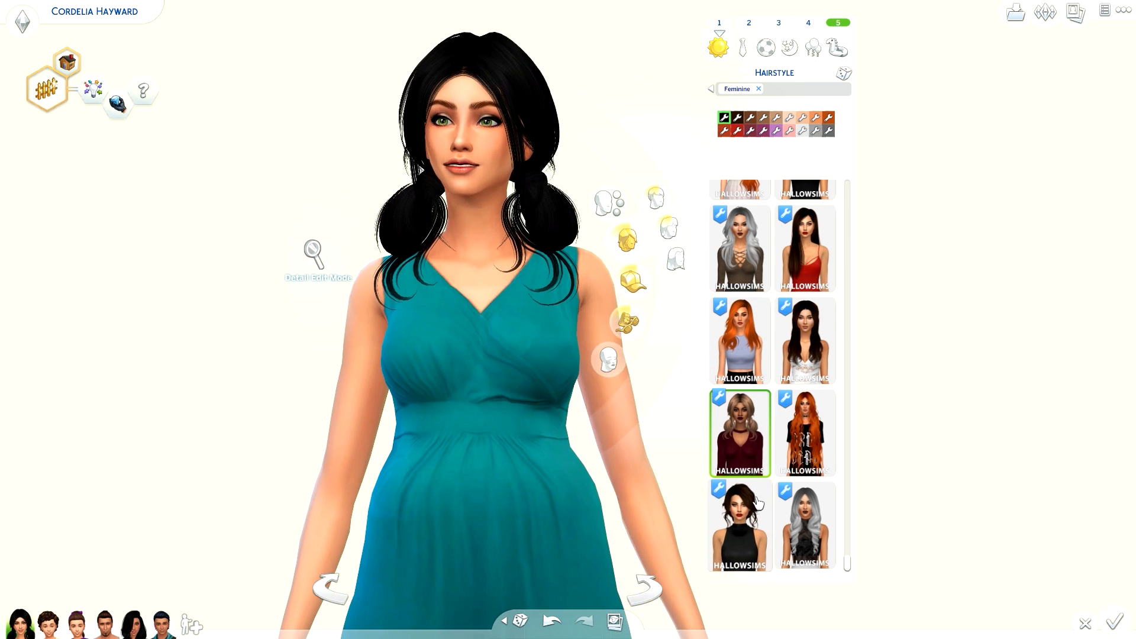
pyautogui.click(743, 521)
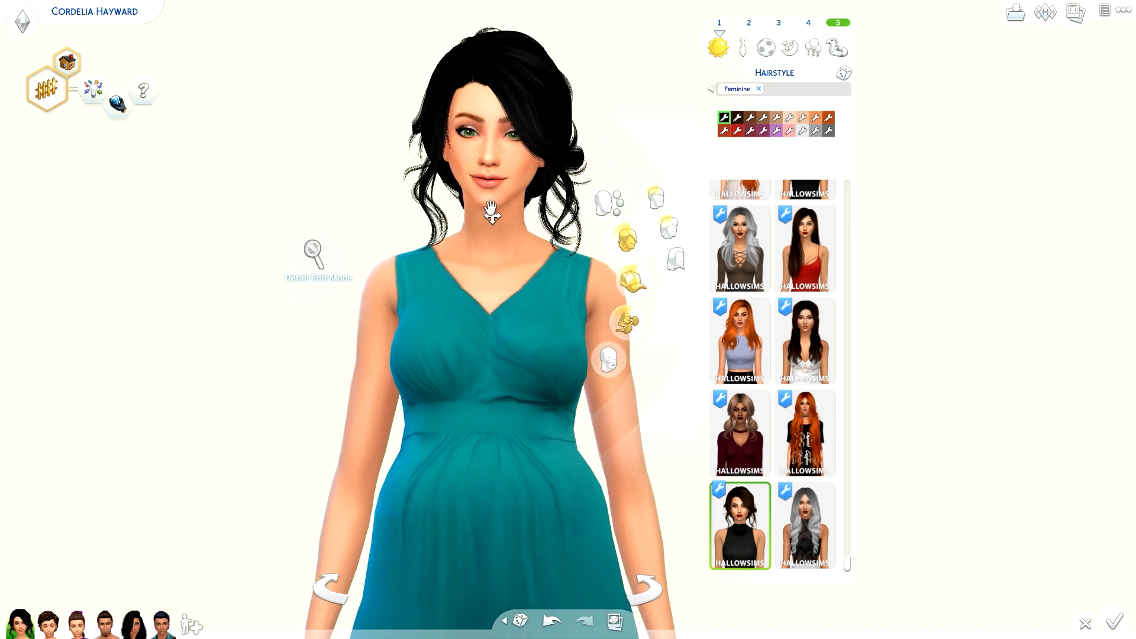
pyautogui.click(552, 623)
pyautogui.click(551, 623)
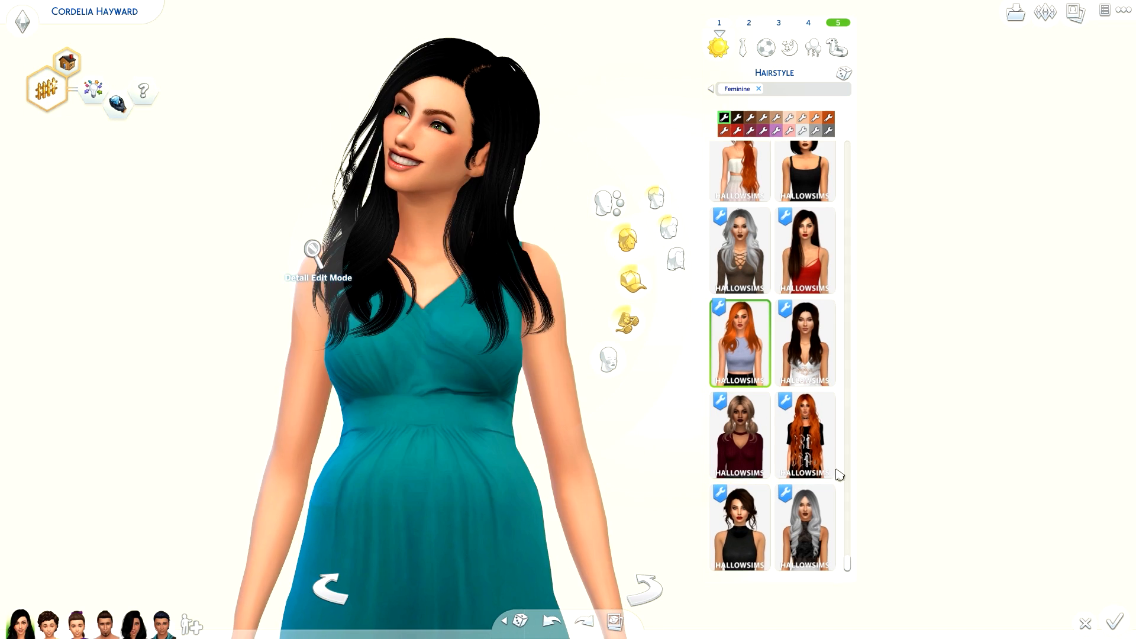
# Return to the earlier custom hairstyles and apply the missparaply long, side-parted wavy style in dark red.
pyautogui.moveTo(850, 563); pyautogui.dragTo(857, 286)
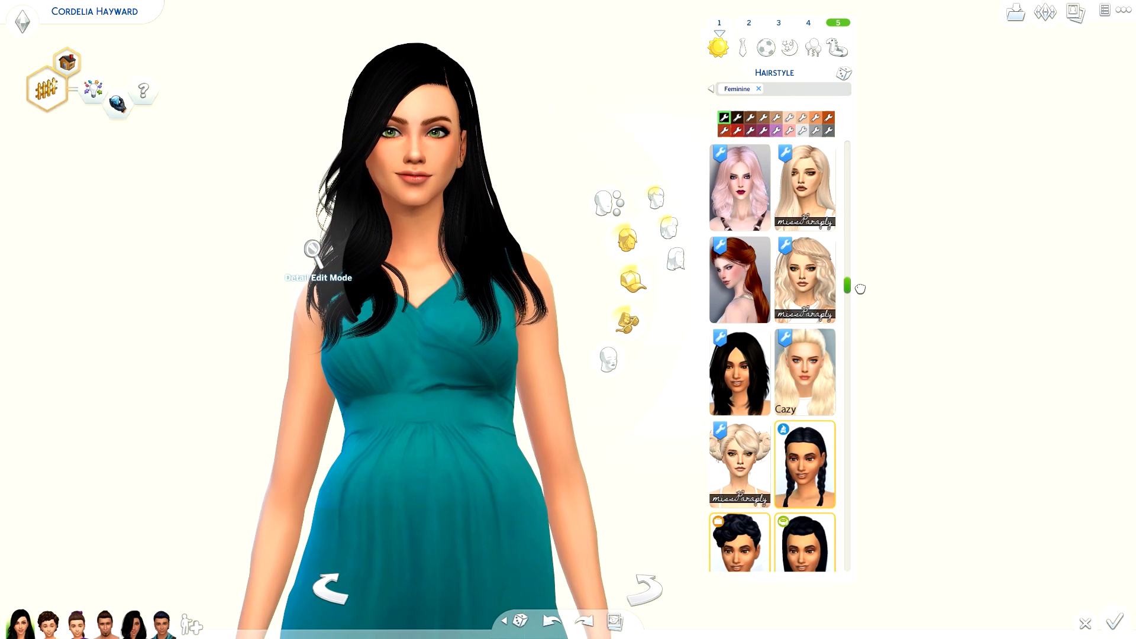
pyautogui.moveTo(772, 130)
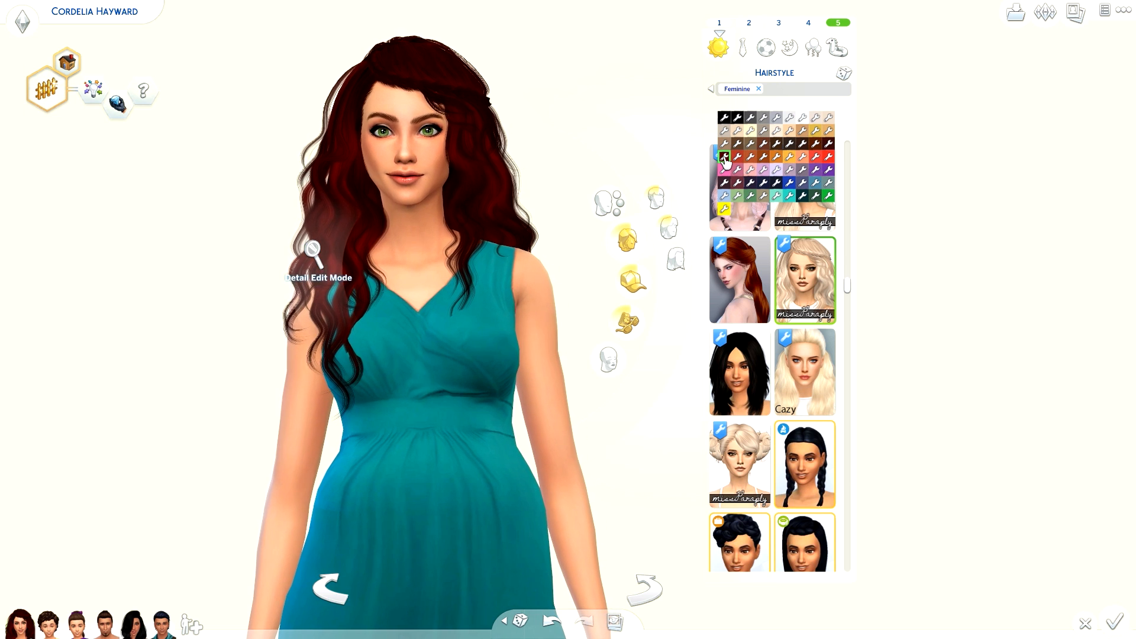
pyautogui.click(806, 25)
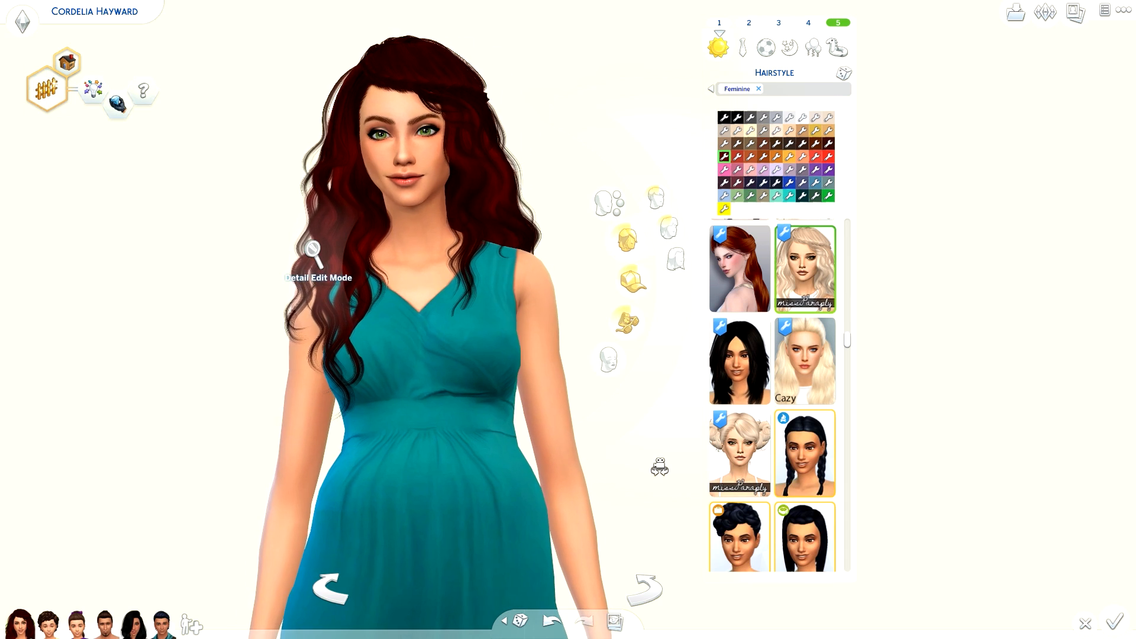
# Try the missparaply very long, side-parted hairstyle swept over one shoulder in dark red.
pyautogui.scroll(3, 736, 443)
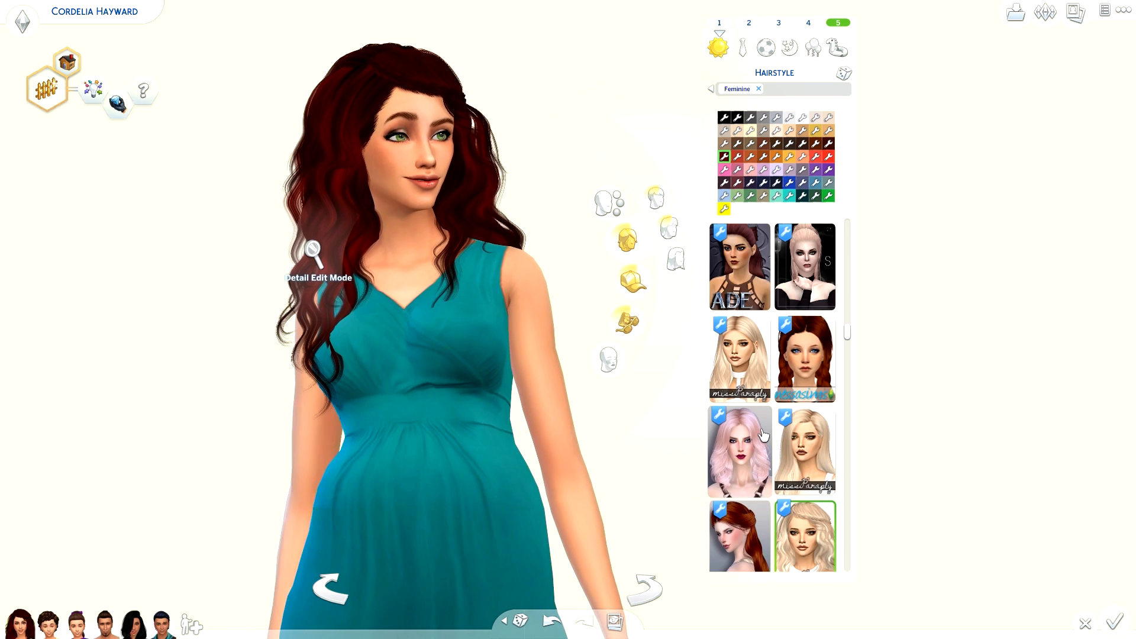
pyautogui.scroll(1, 748, 430)
pyautogui.click(828, 519)
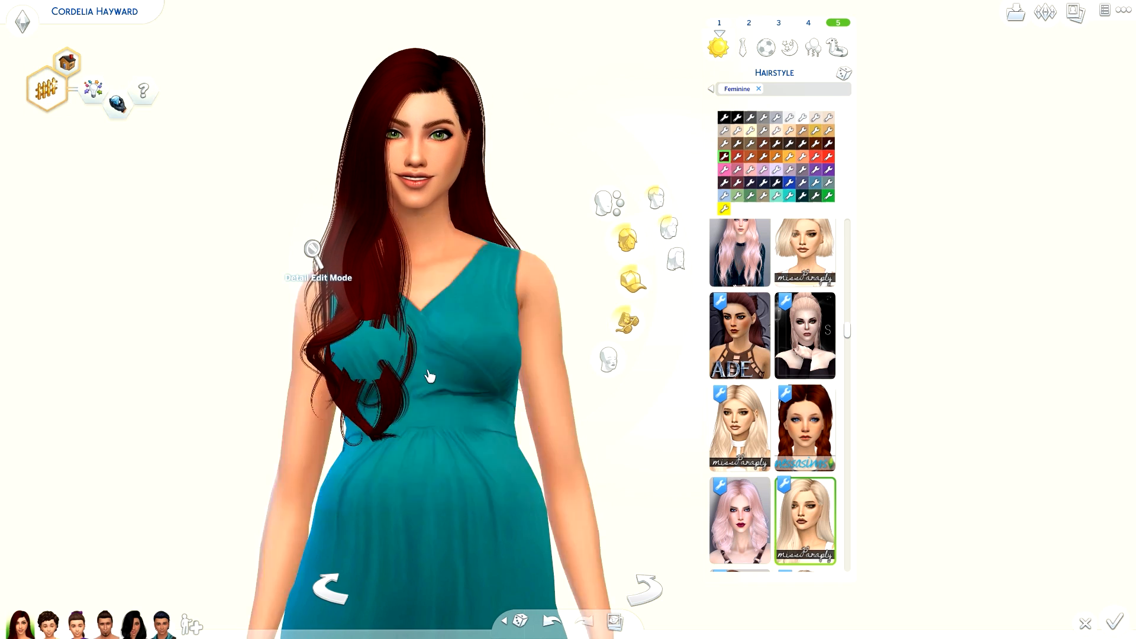
# Try the missparaply high ponytail, the chest-length side-parted style and the high bun with loose strands in dark red.
pyautogui.scroll(3, 801, 450)
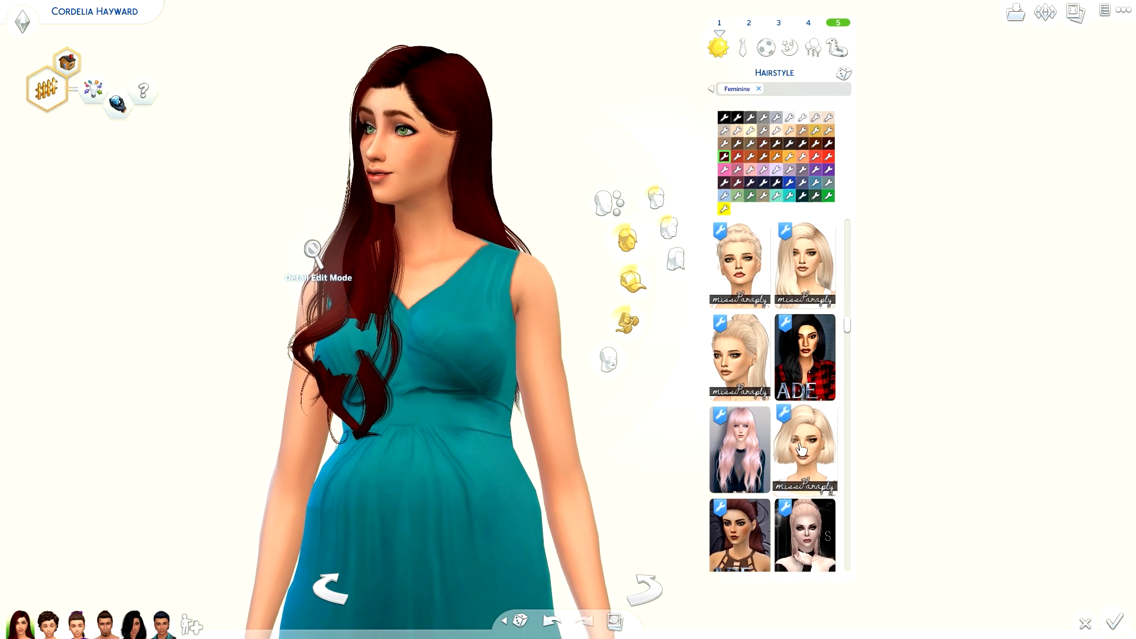
pyautogui.scroll(1, 802, 450)
pyautogui.click(738, 421)
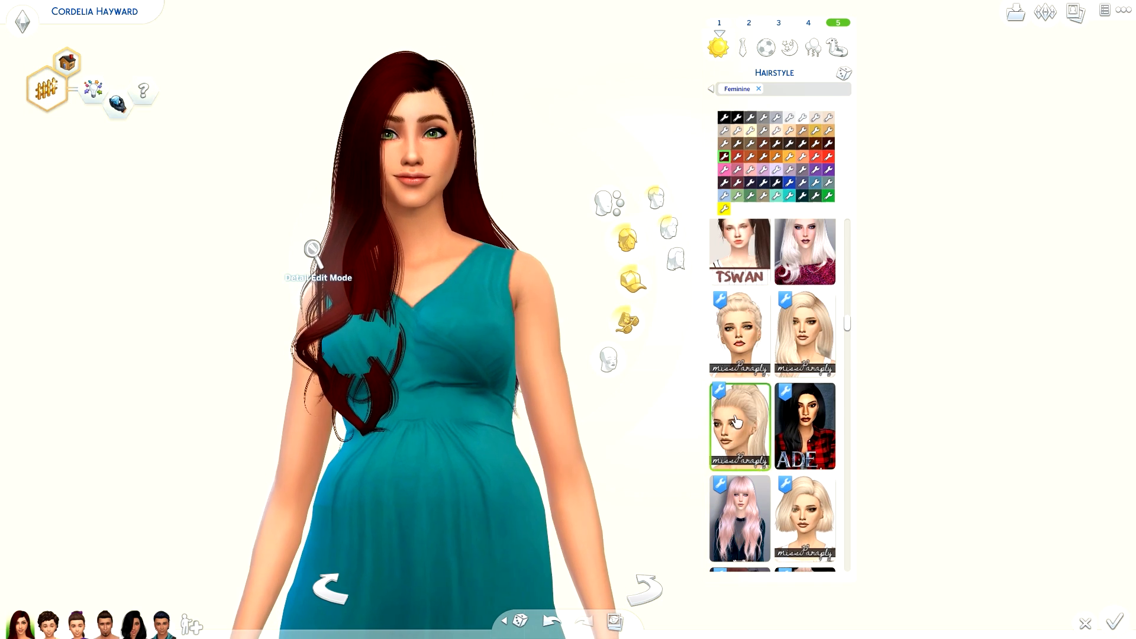
pyautogui.click(809, 361)
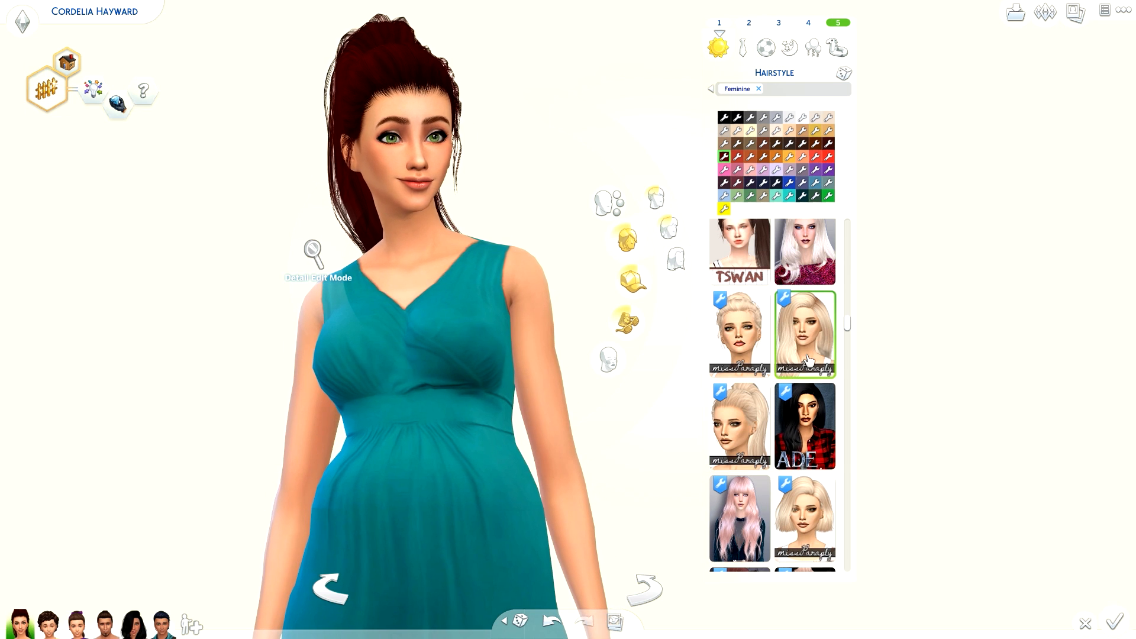
pyautogui.click(759, 352)
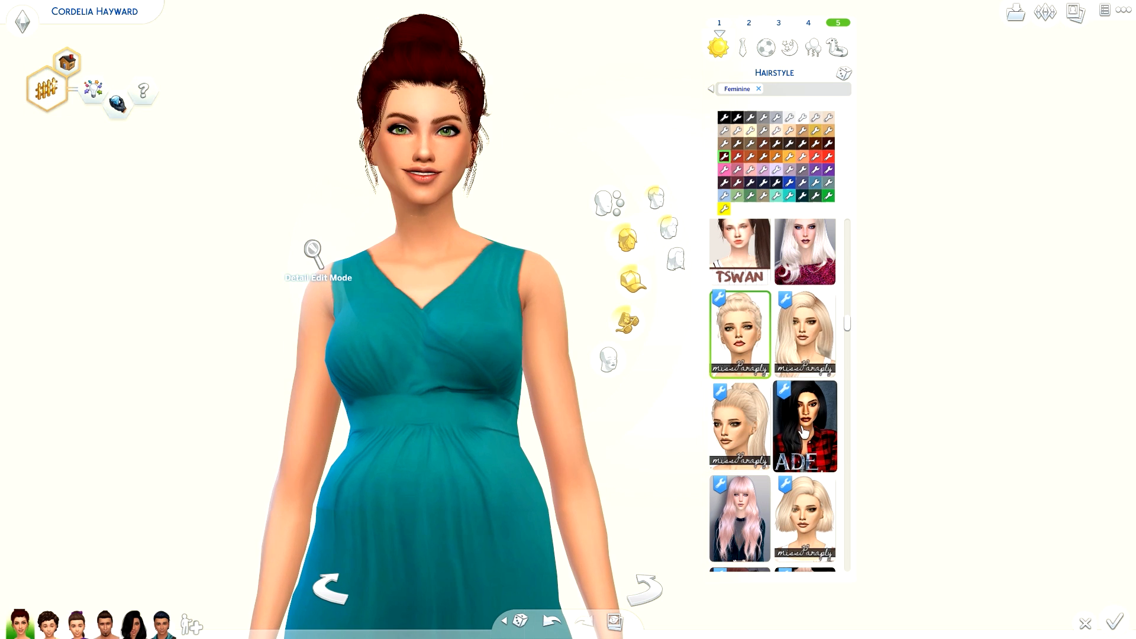
# Try the missparaply long hairstyle with full bangs and the long center-parted wavy style in dark red.
pyautogui.scroll(2, 804, 432)
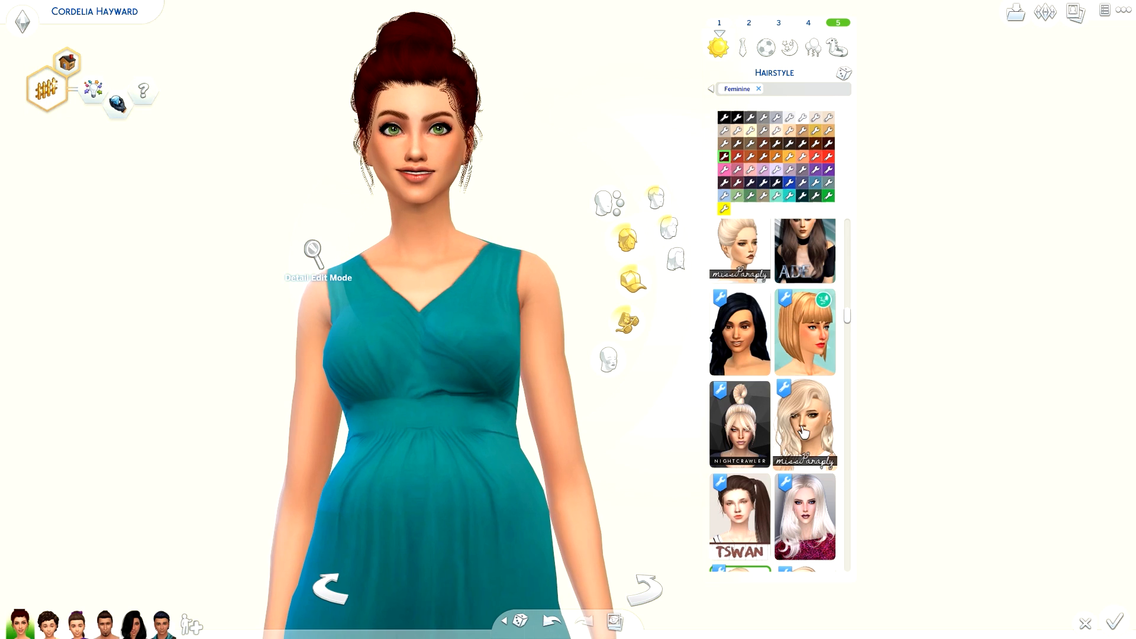
pyautogui.scroll(4, 803, 432)
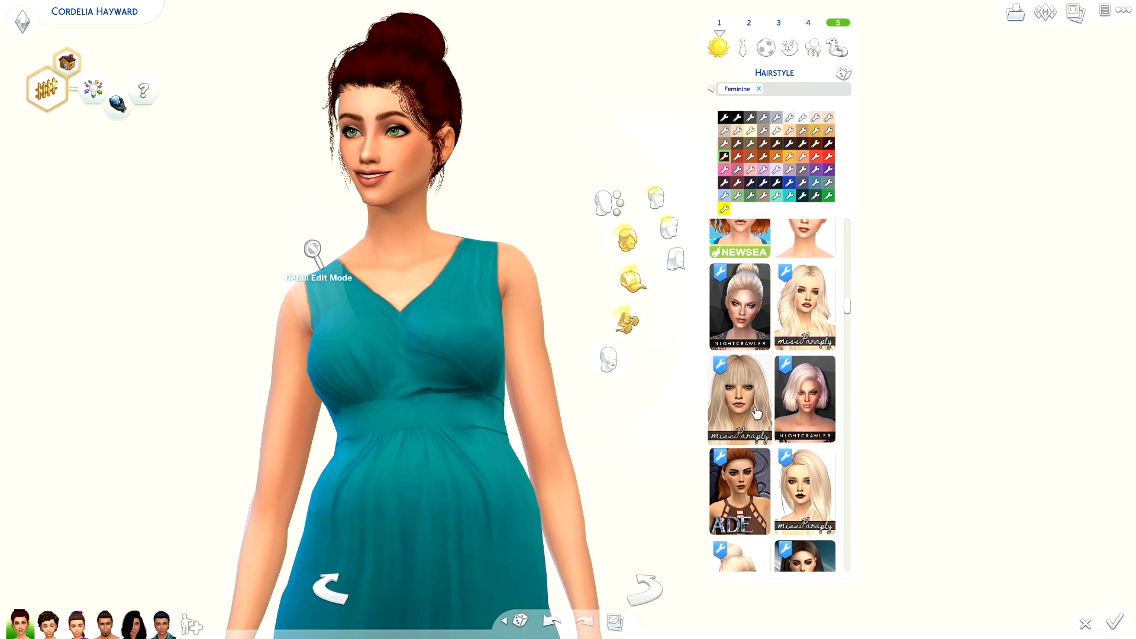
pyautogui.click(756, 413)
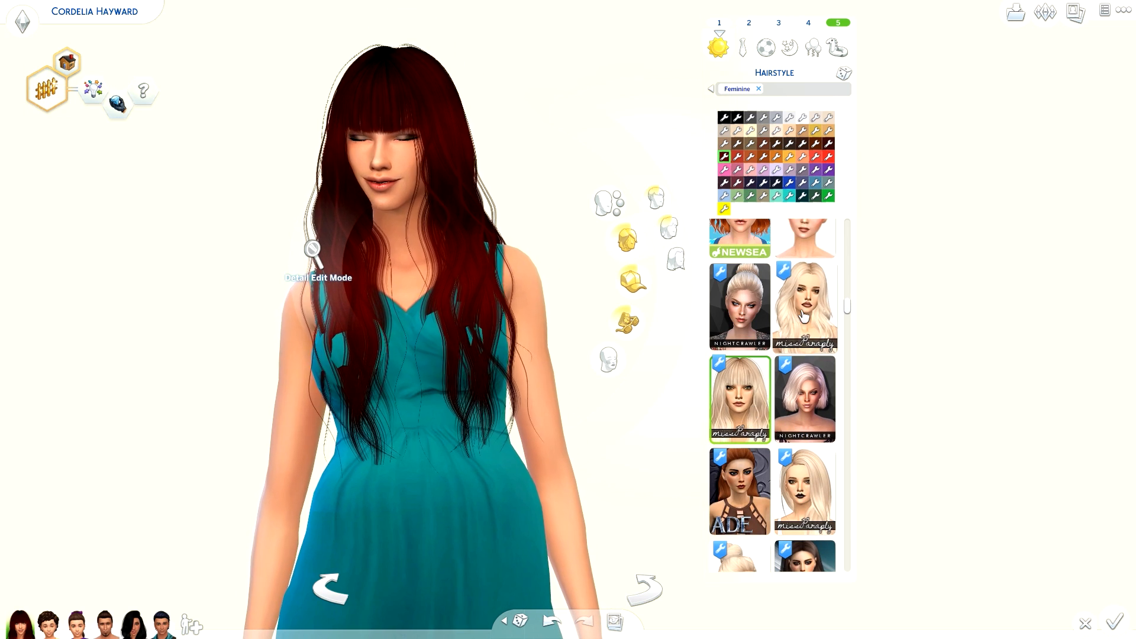
pyautogui.scroll(1, 805, 314)
pyautogui.click(805, 386)
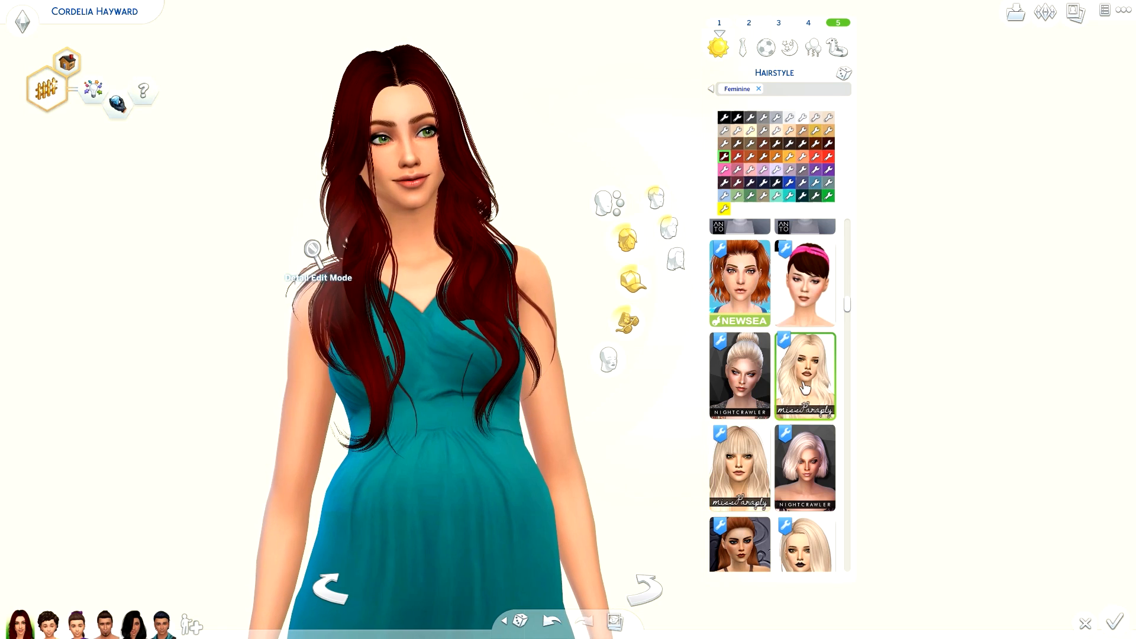
# Try the long wavy Anto hairstyle and the low side ponytail in red, checking the ponytail from the side.
pyautogui.scroll(2, 810, 389)
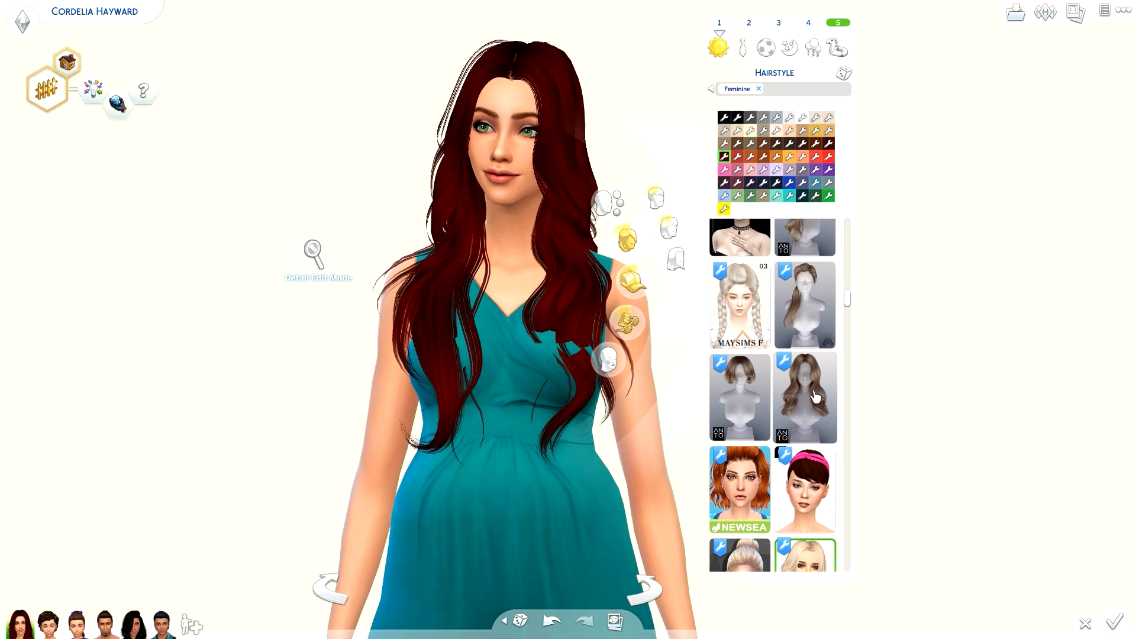
pyautogui.click(818, 403)
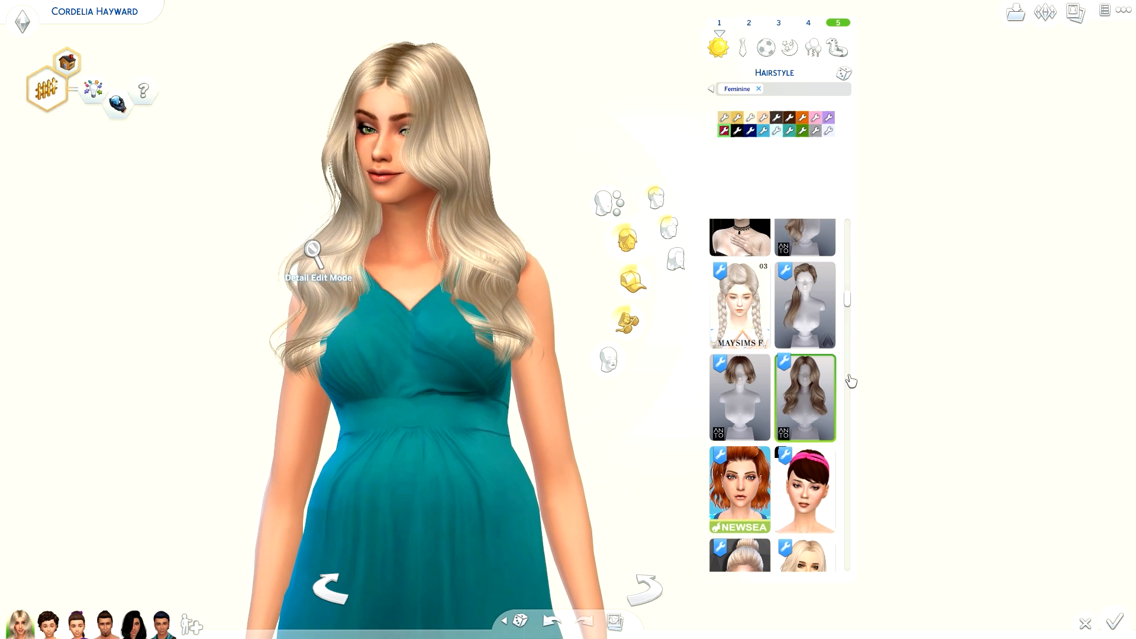
pyautogui.click(806, 307)
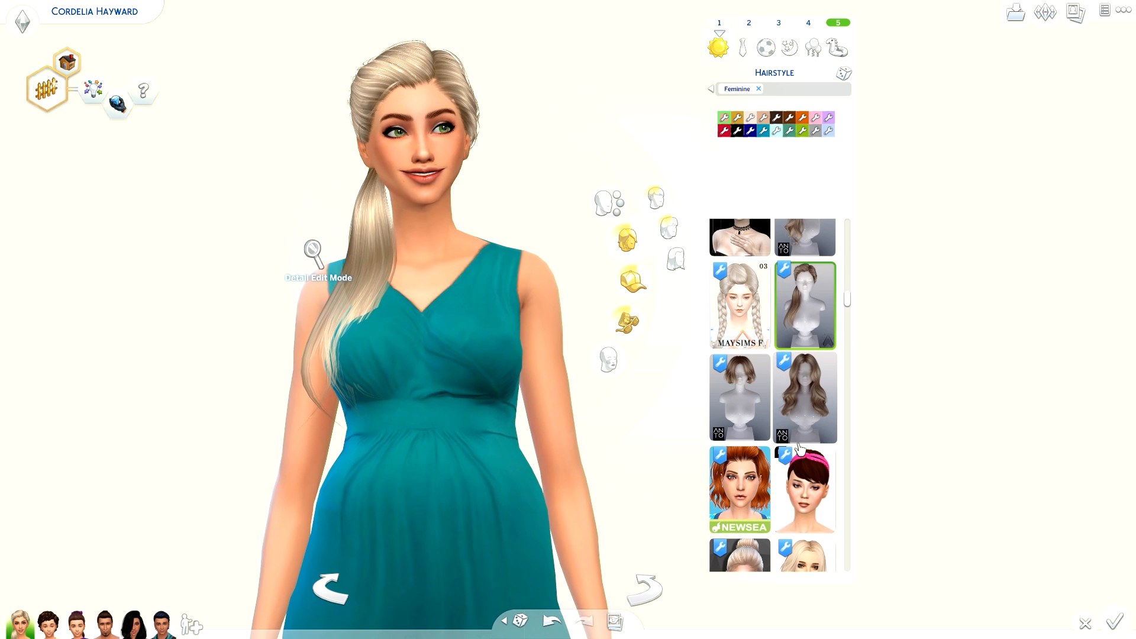
pyautogui.scroll(2, 799, 313)
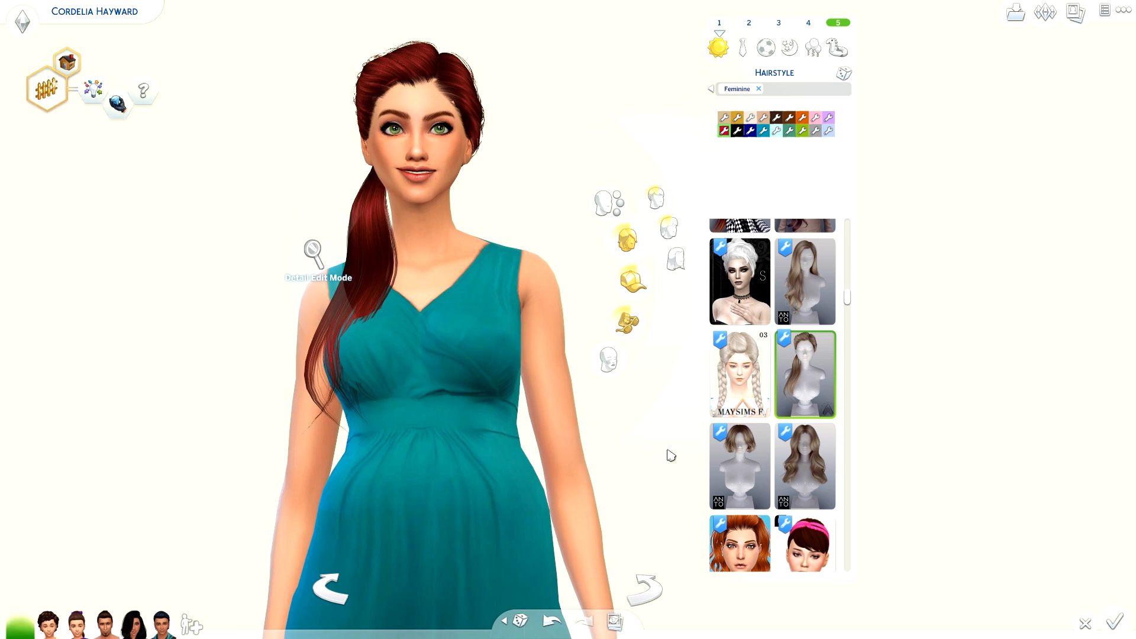
pyautogui.moveTo(671, 452); pyautogui.dragTo(664, 454)
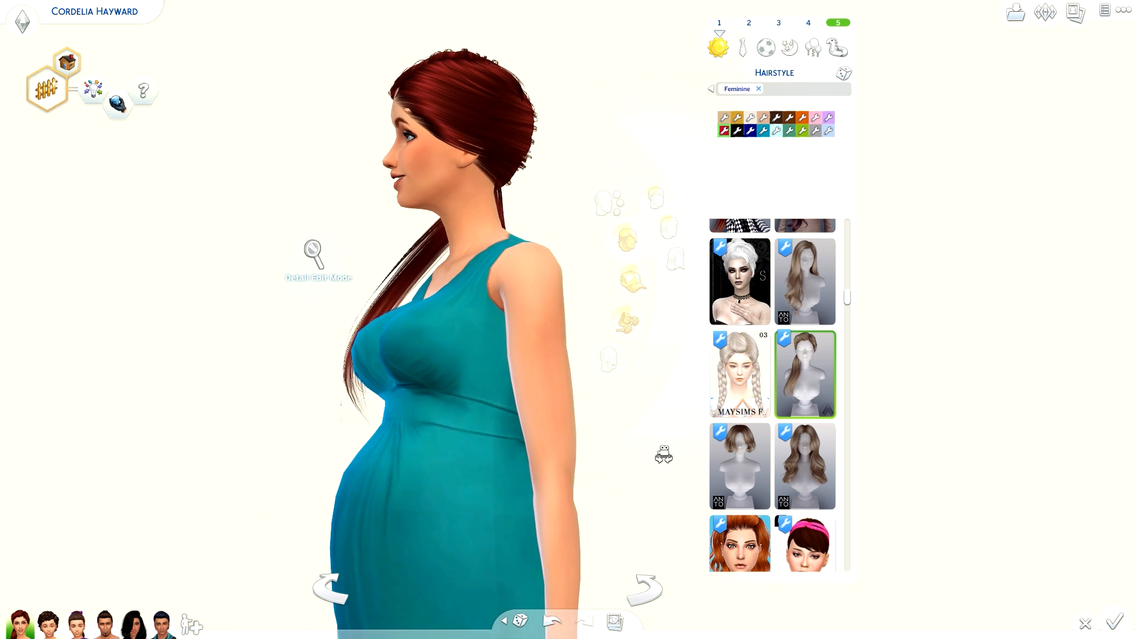
# Undo the recent hairstyle changes back to the missparaply long, side-parted wavy style and check it from the side.
pyautogui.click(549, 621)
pyautogui.click(549, 621)
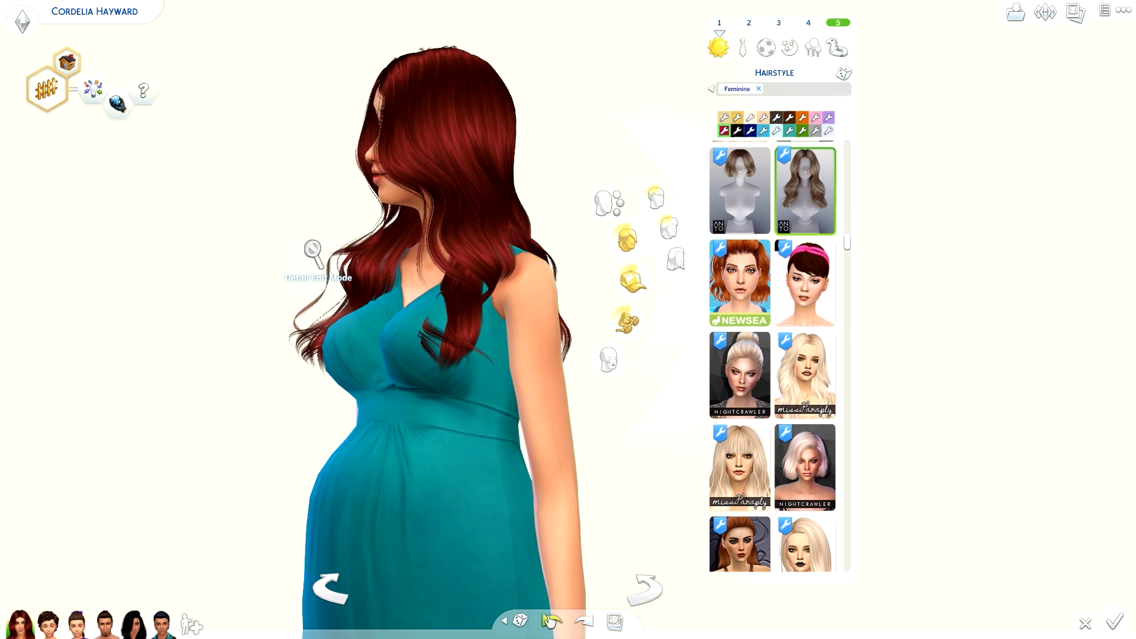
pyautogui.click(549, 621)
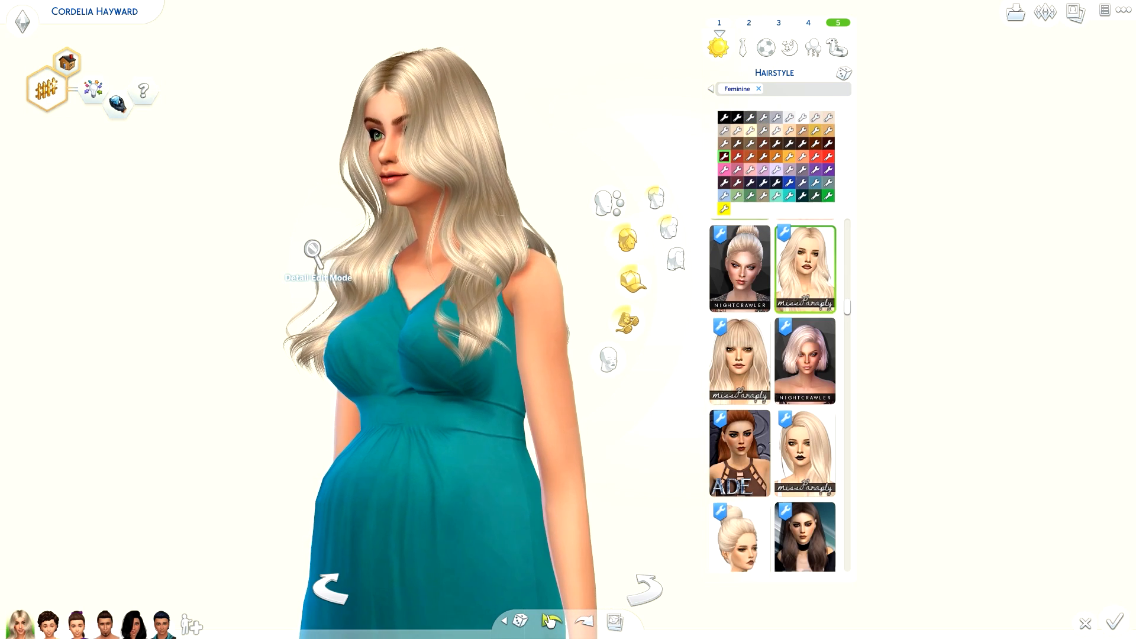
pyautogui.click(549, 621)
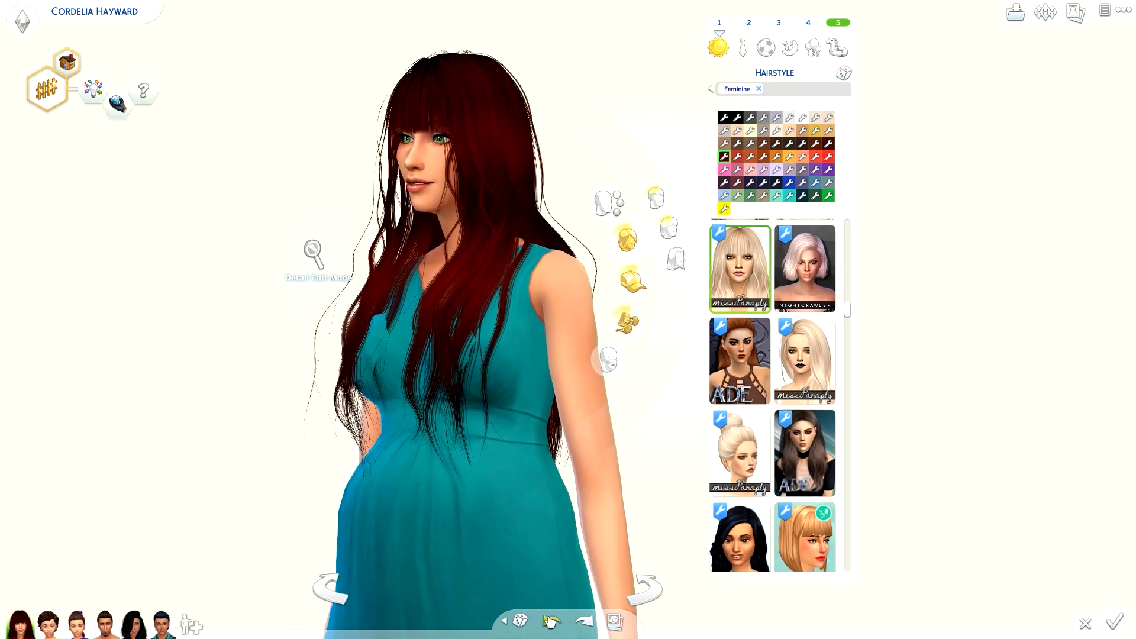
pyautogui.click(549, 621)
pyautogui.click(549, 621)
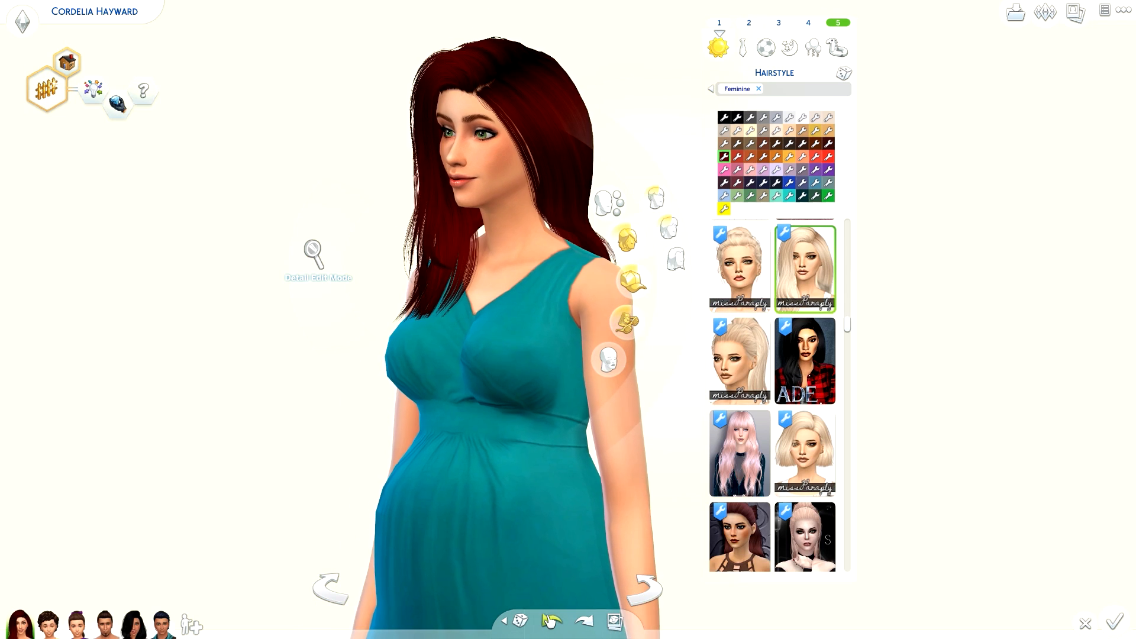
pyautogui.click(549, 621)
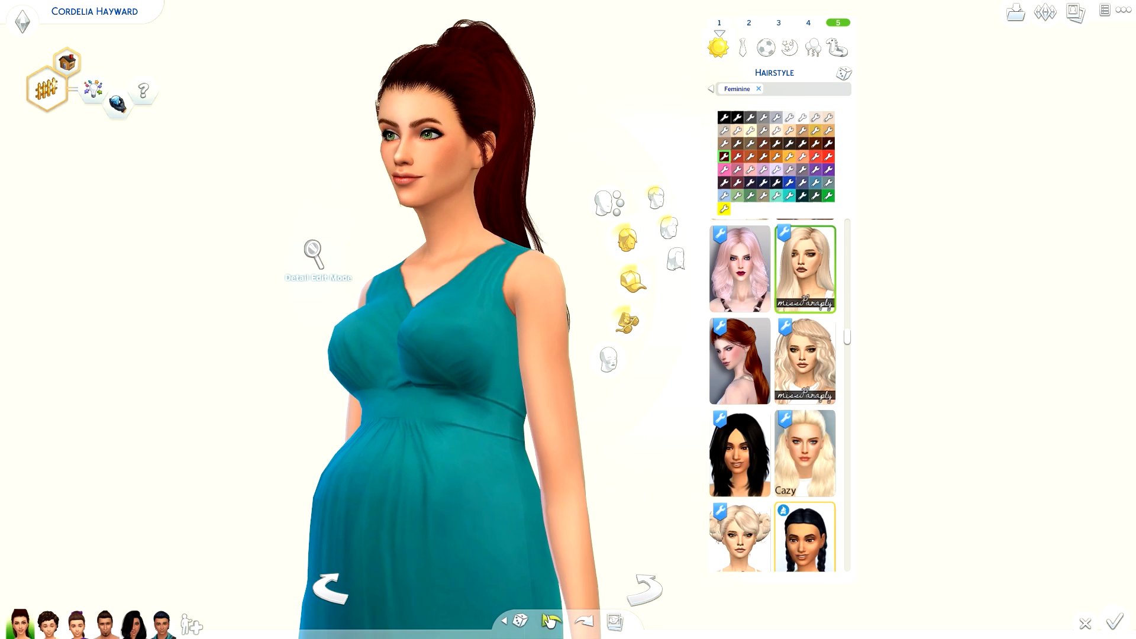
pyautogui.click(549, 621)
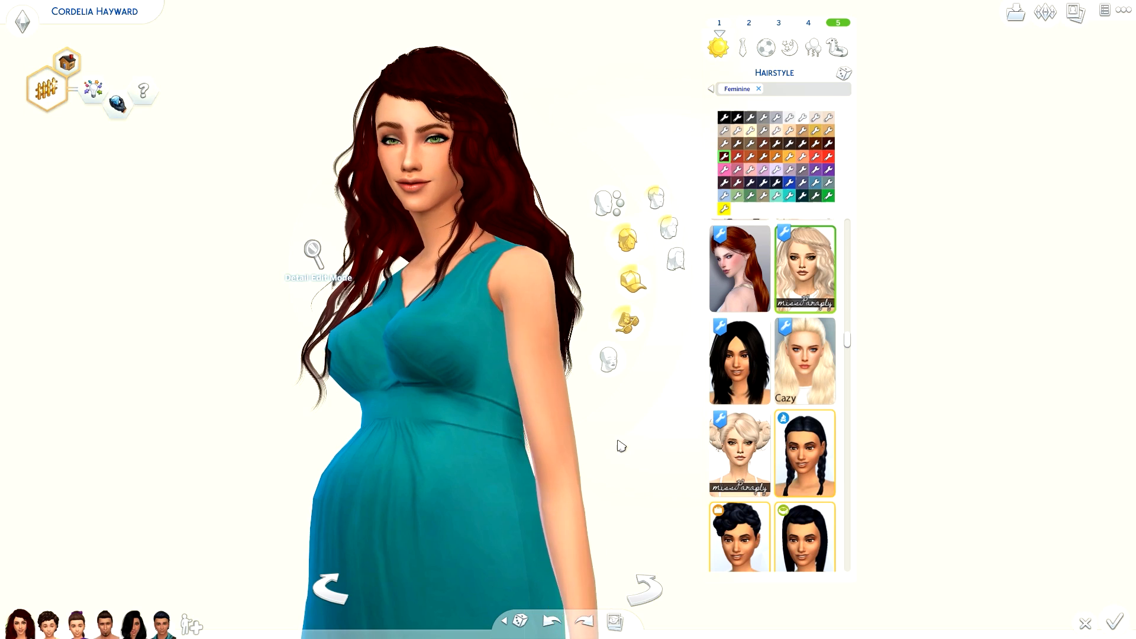
pyautogui.moveTo(620, 446); pyautogui.dragTo(448, 356)
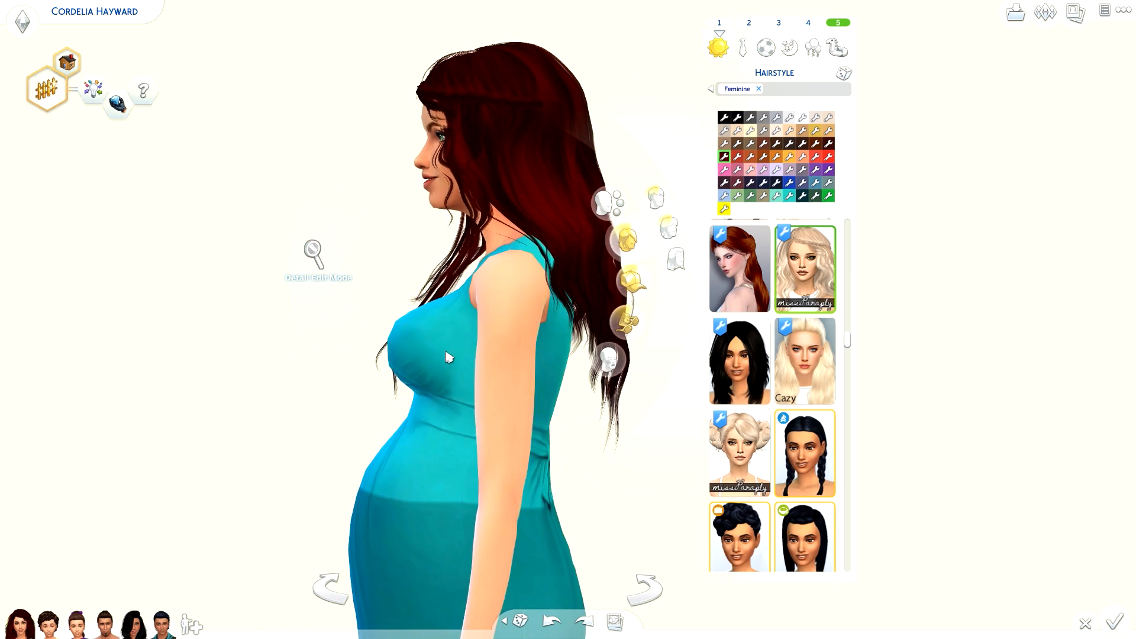
pyautogui.moveTo(659, 469); pyautogui.dragTo(639, 469)
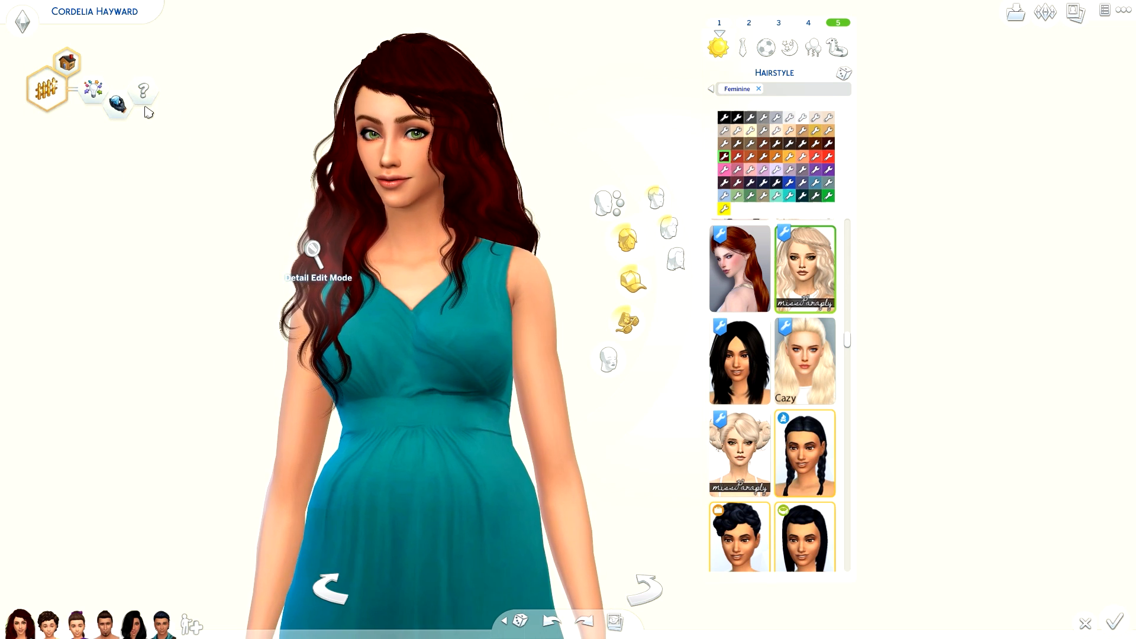
# Fill the Sim's empty third trait slot with the Clumsy lifestyle trait.
pyautogui.click(144, 100)
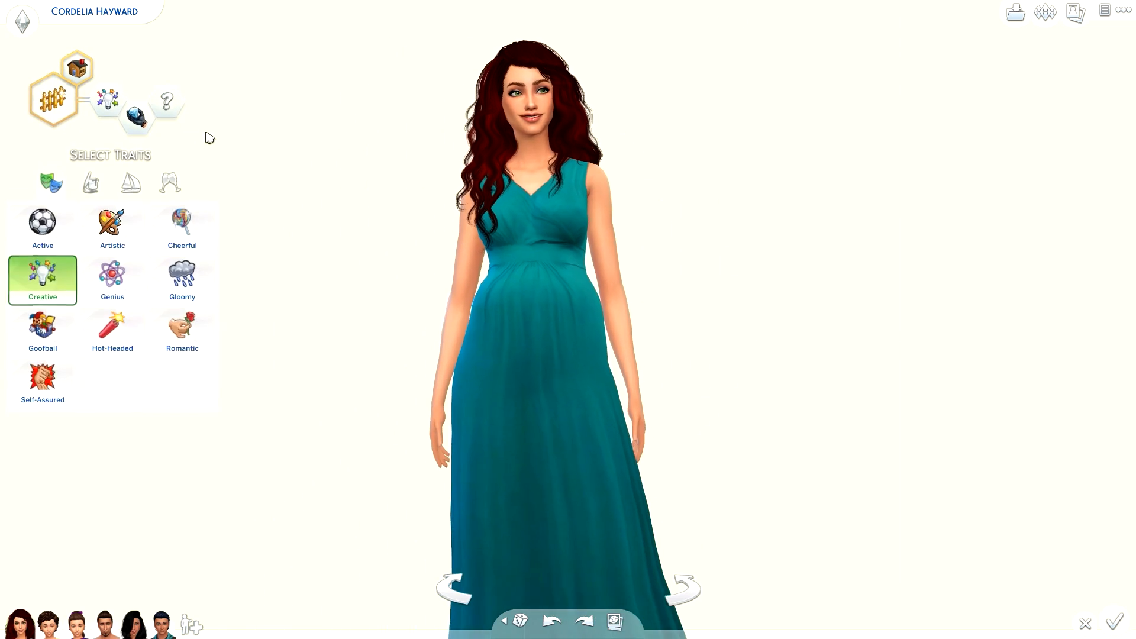
pyautogui.click(90, 183)
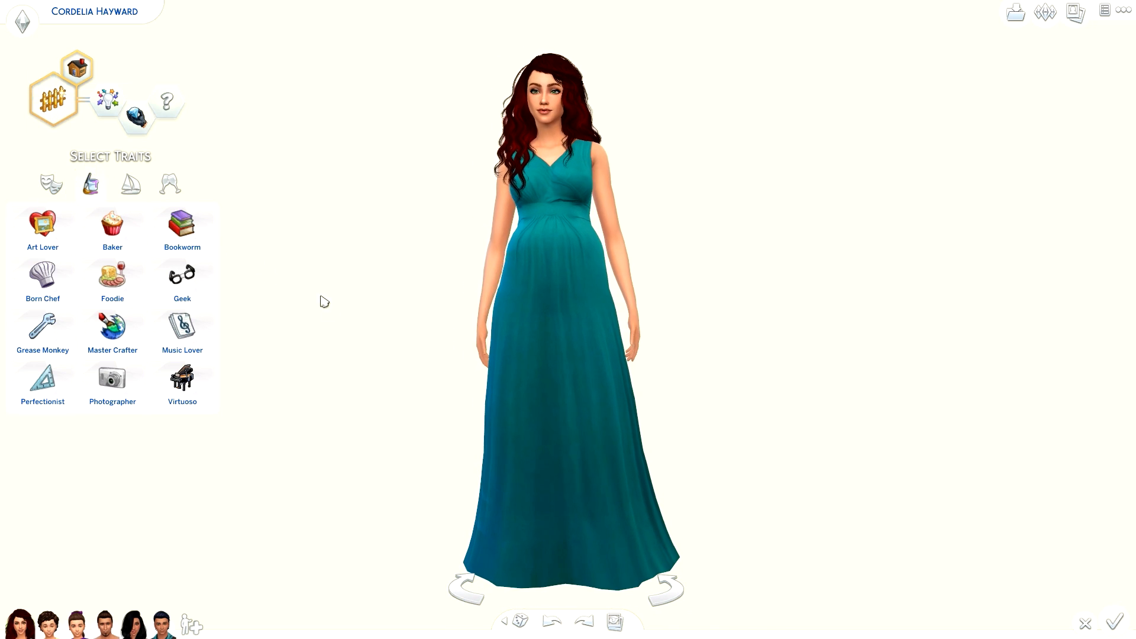
pyautogui.click(133, 187)
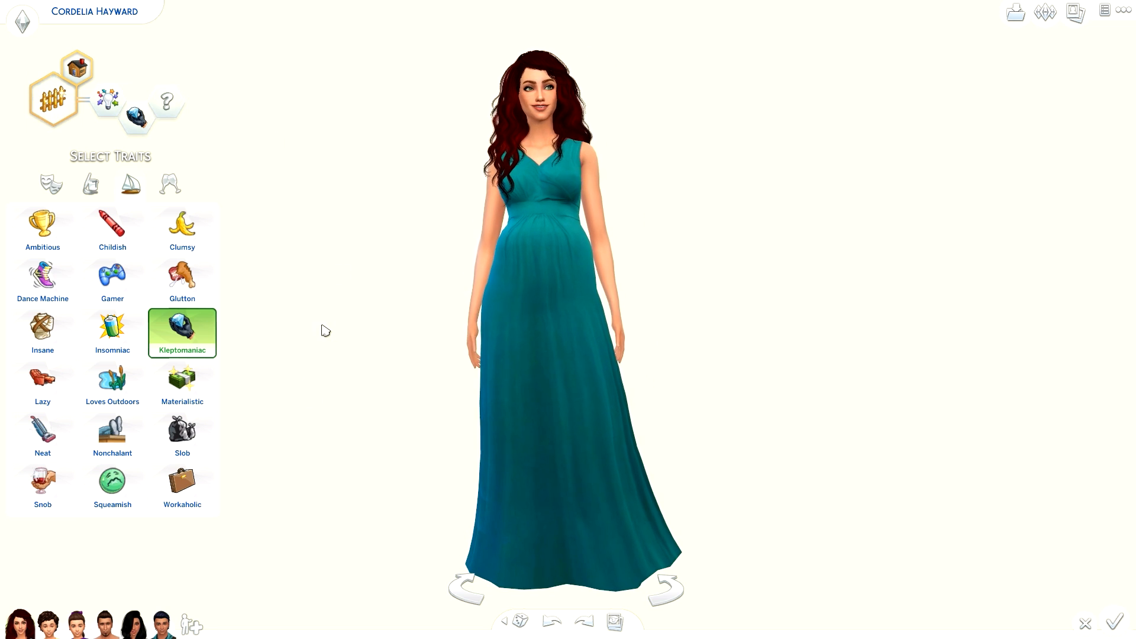
pyautogui.click(169, 249)
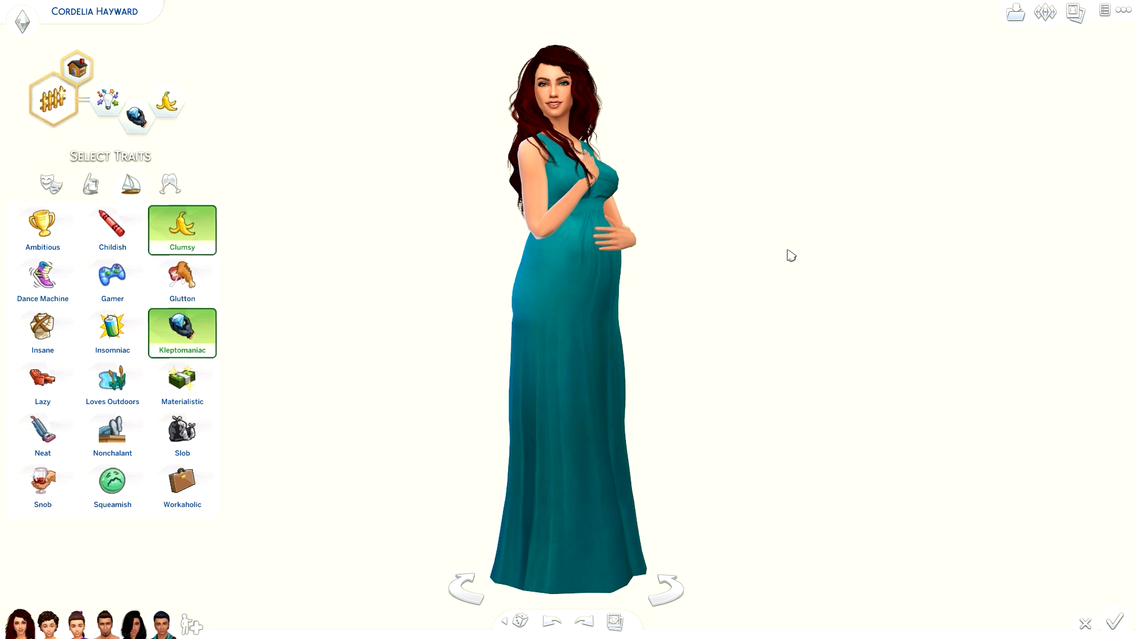
# Capture screenshots of the pregnant Sim's poses in the teal gown, both close up and at full length.
pyautogui.scroll(2, 779, 354)
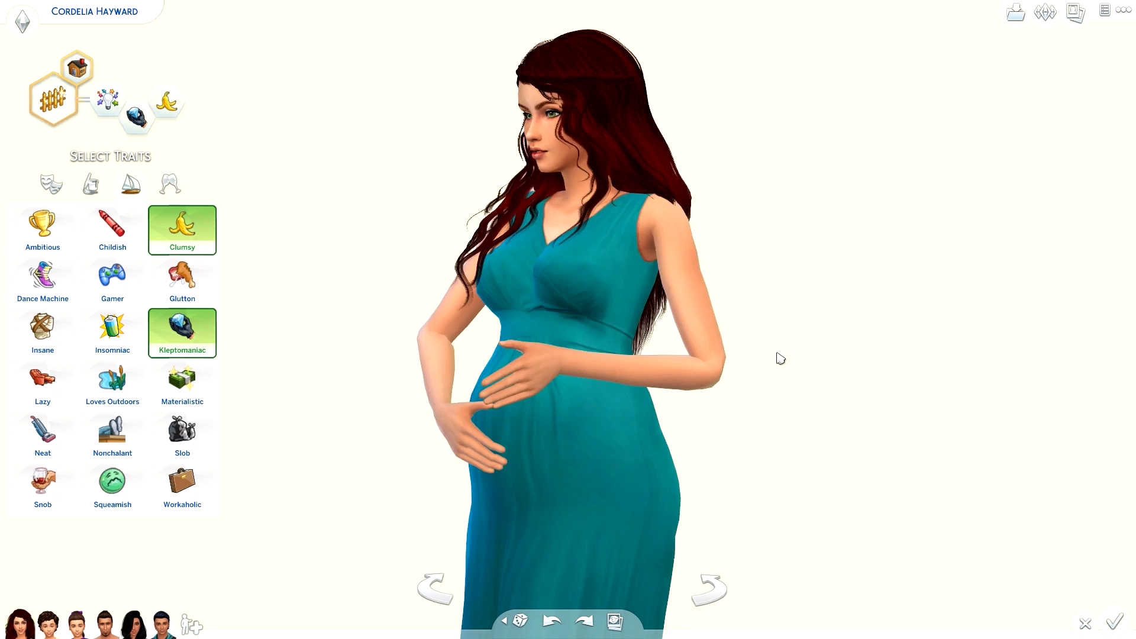
pyautogui.press('c')
pyautogui.scroll(2, 780, 358)
pyautogui.scroll(-1, 780, 358)
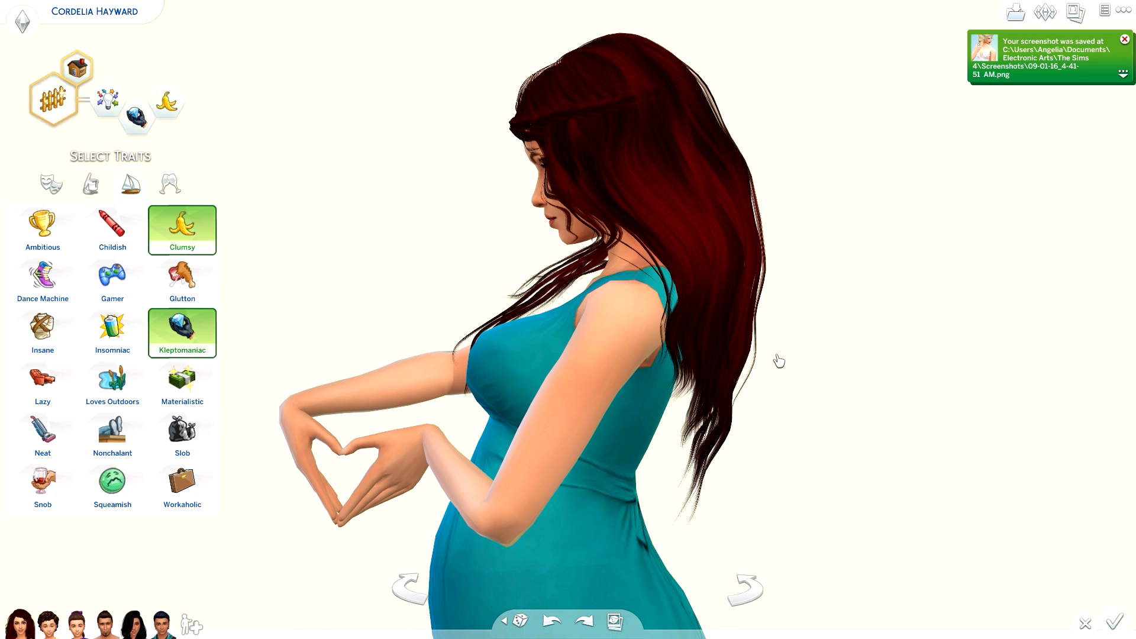
pyautogui.scroll(1, 778, 360)
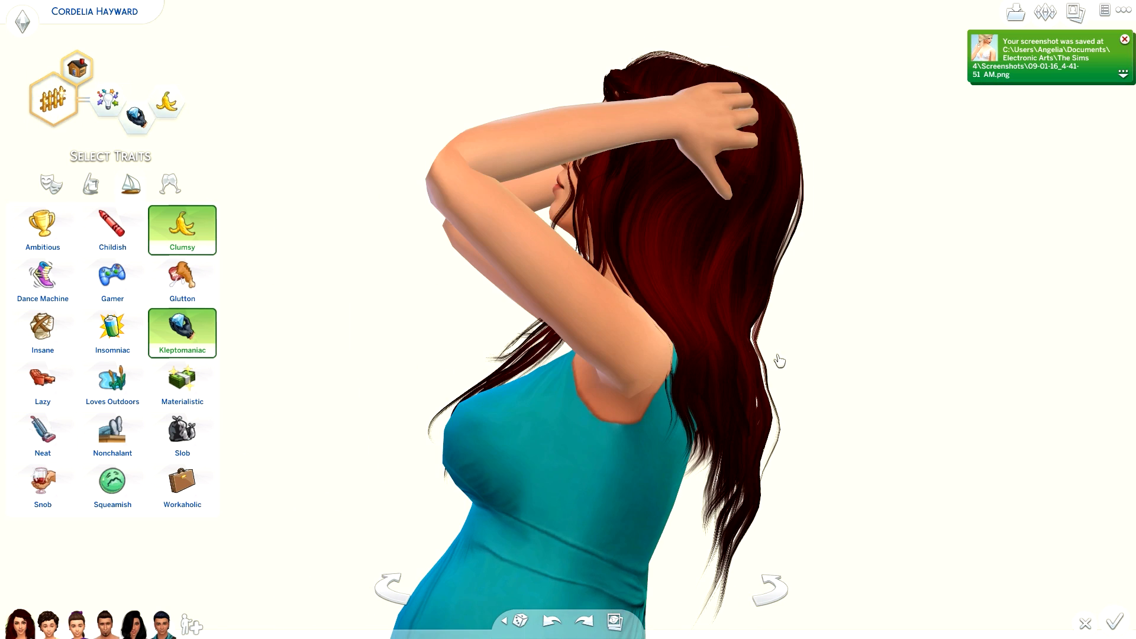
pyautogui.scroll(-2, 860, 393)
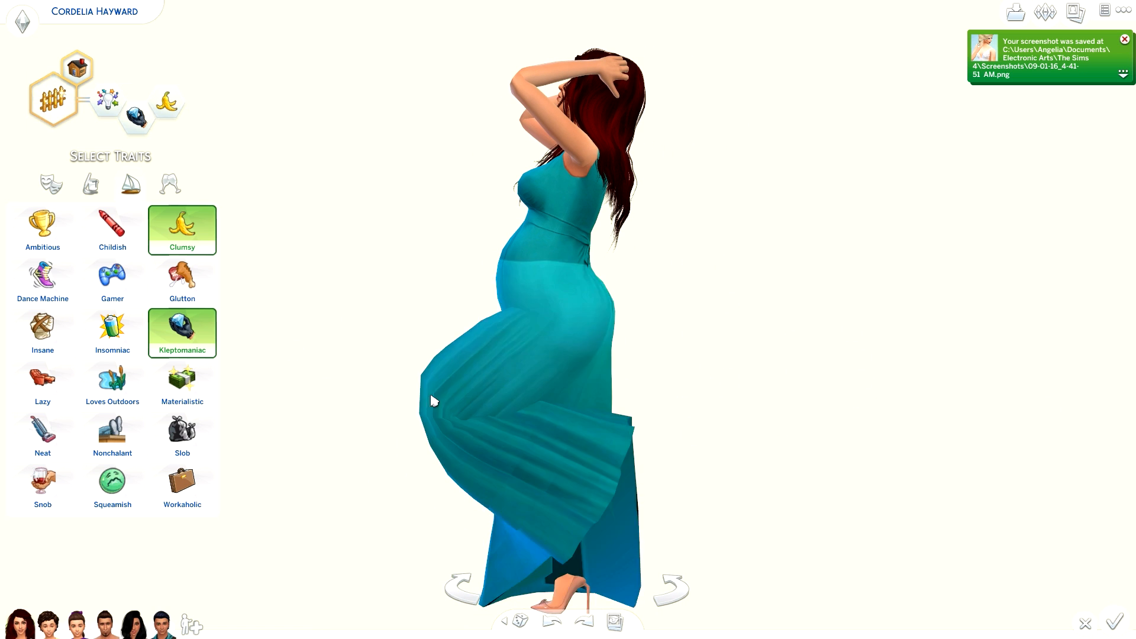
pyautogui.press('c')
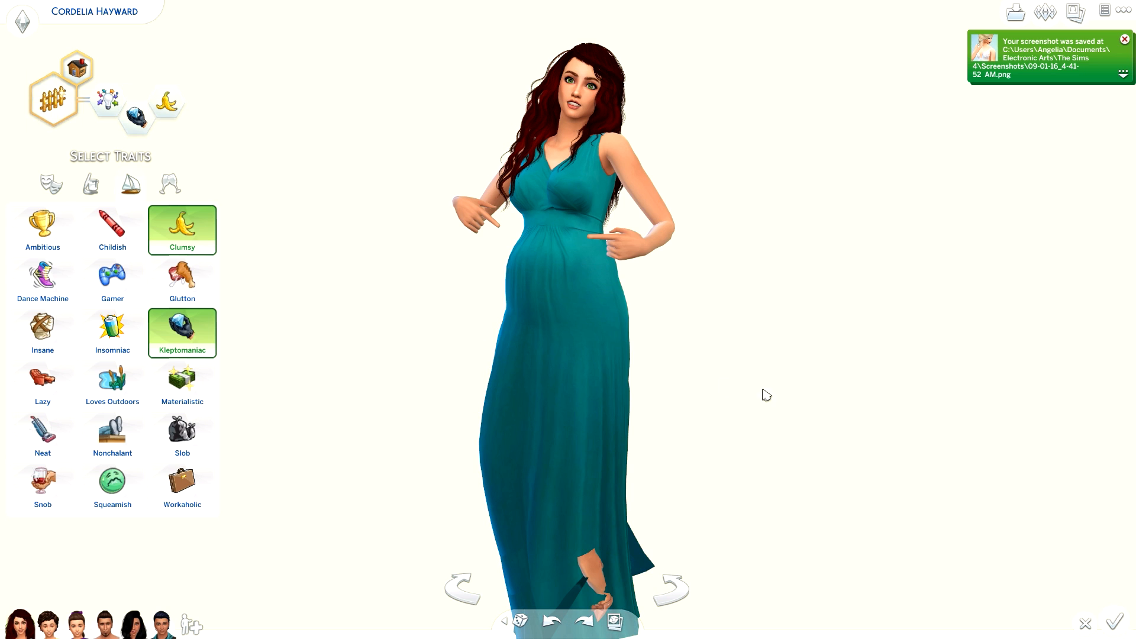
pyautogui.scroll(1, 767, 367)
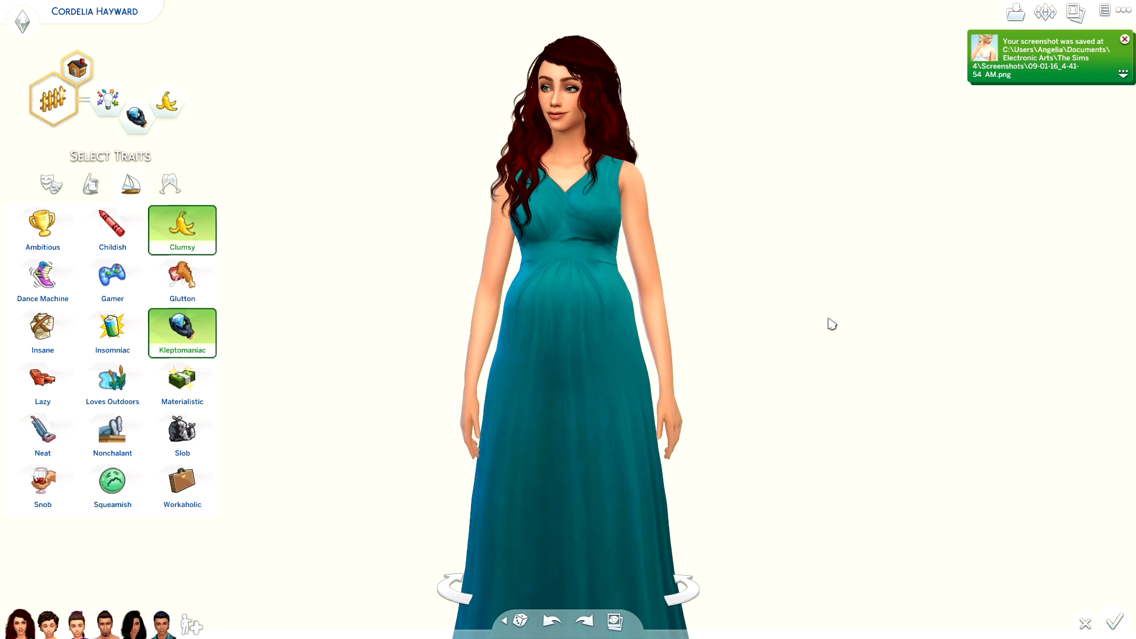
# Replace the Clumsy trait with the Romantic emotional trait and bring up the Sim's bottoms clothing.
pyautogui.click(172, 98)
pyautogui.click(51, 183)
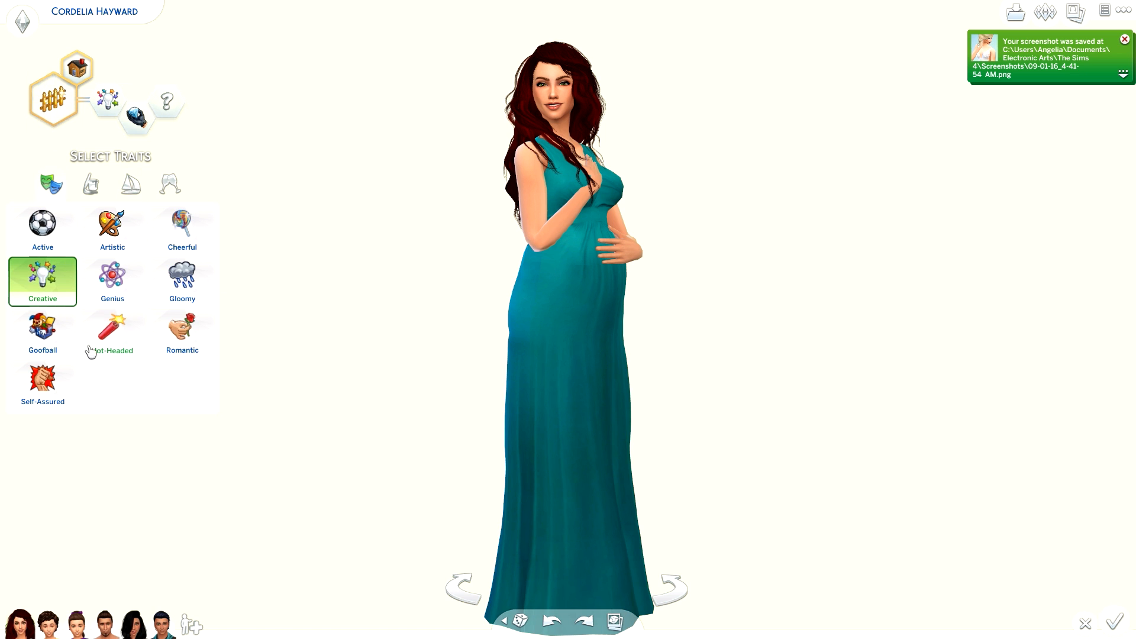
pyautogui.click(540, 289)
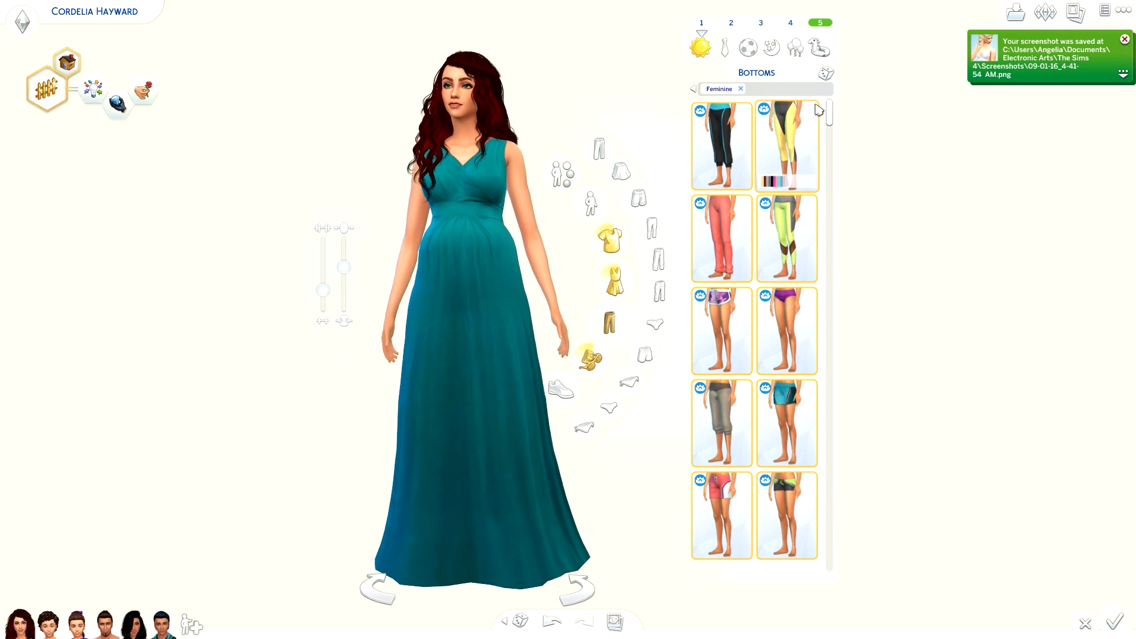
# Switch to the Sim's sleepwear, review its other outfits and bring up the fifth one with the green dress.
pyautogui.click(773, 50)
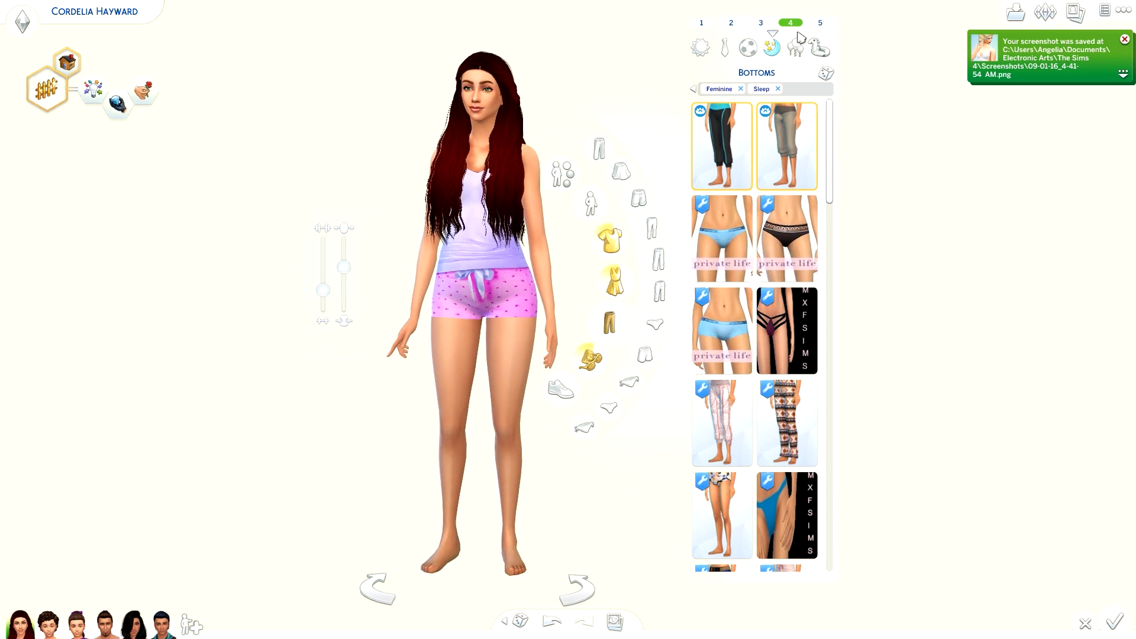
pyautogui.click(761, 23)
pyautogui.click(730, 24)
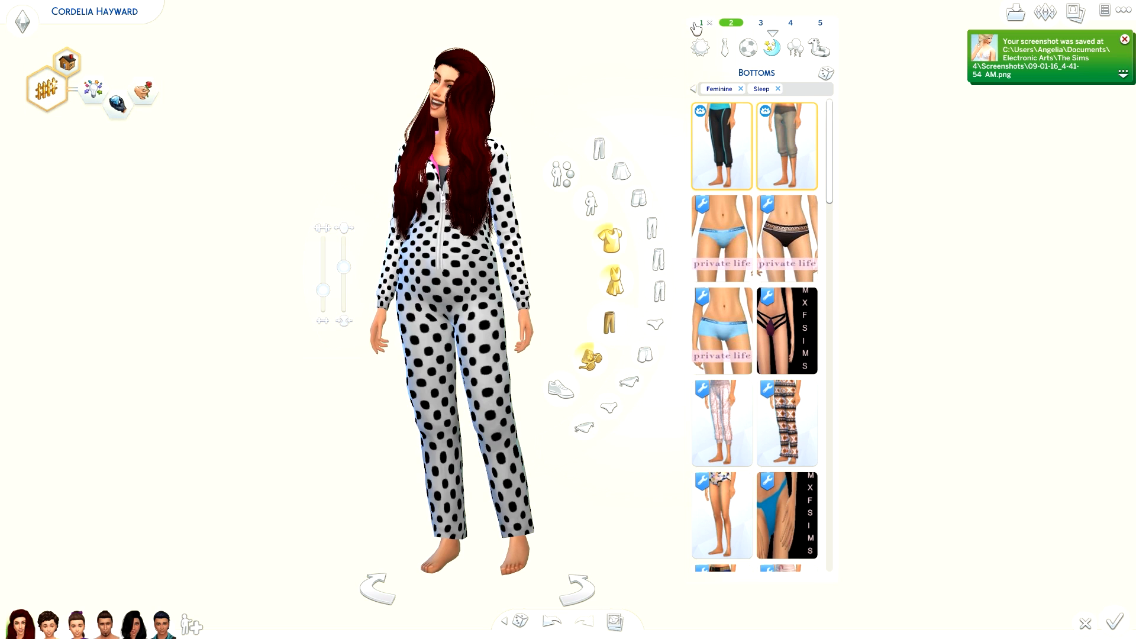
pyautogui.click(699, 26)
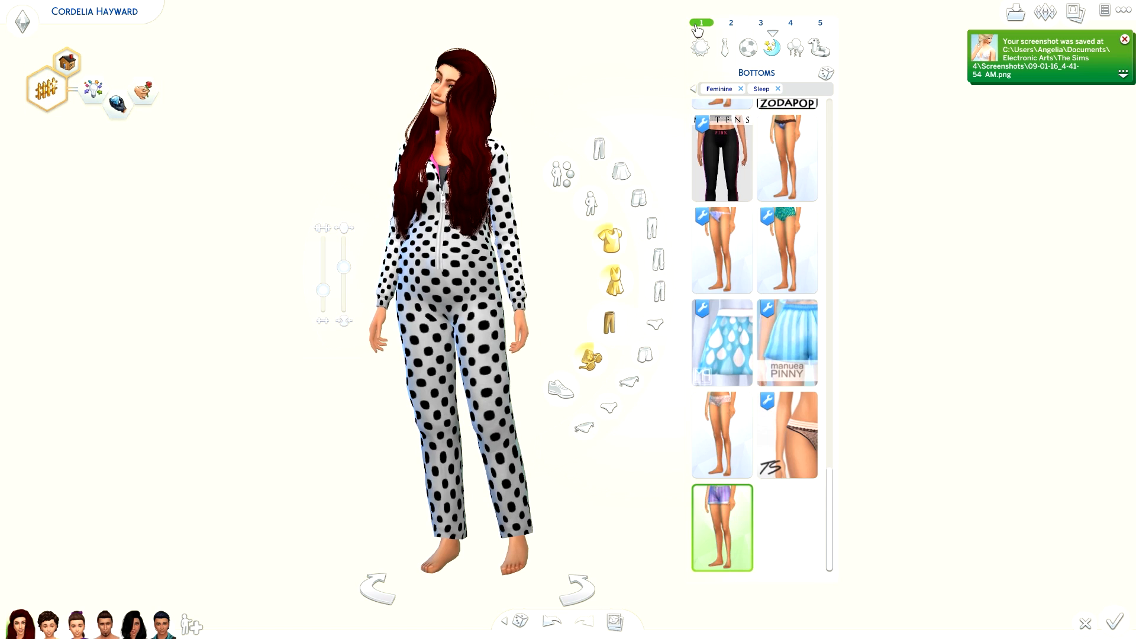
pyautogui.click(727, 24)
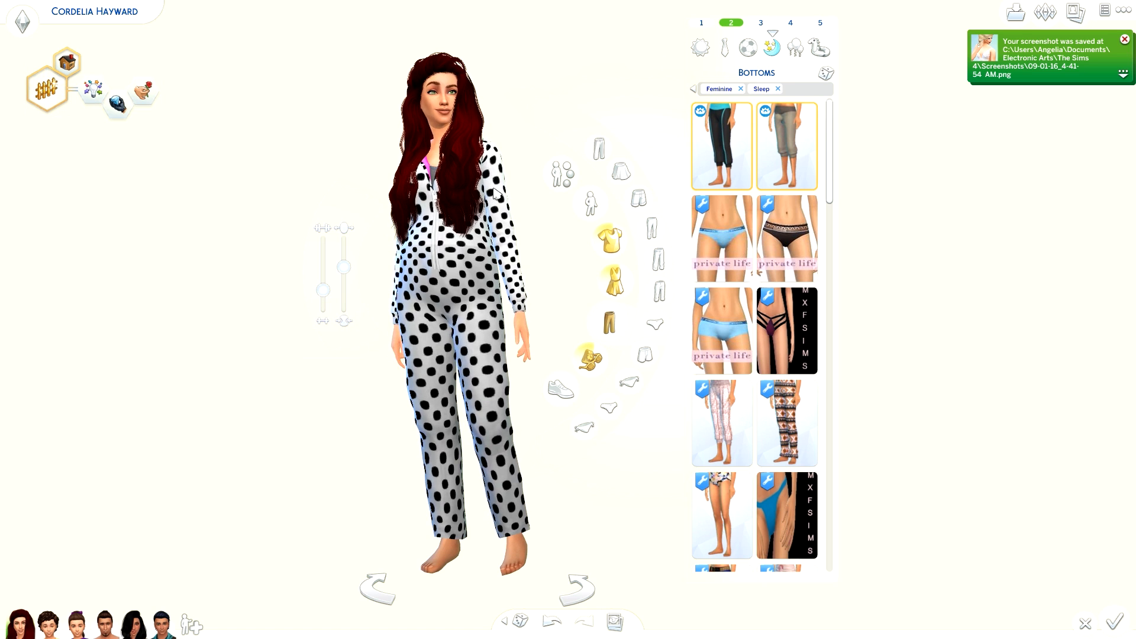
pyautogui.click(819, 22)
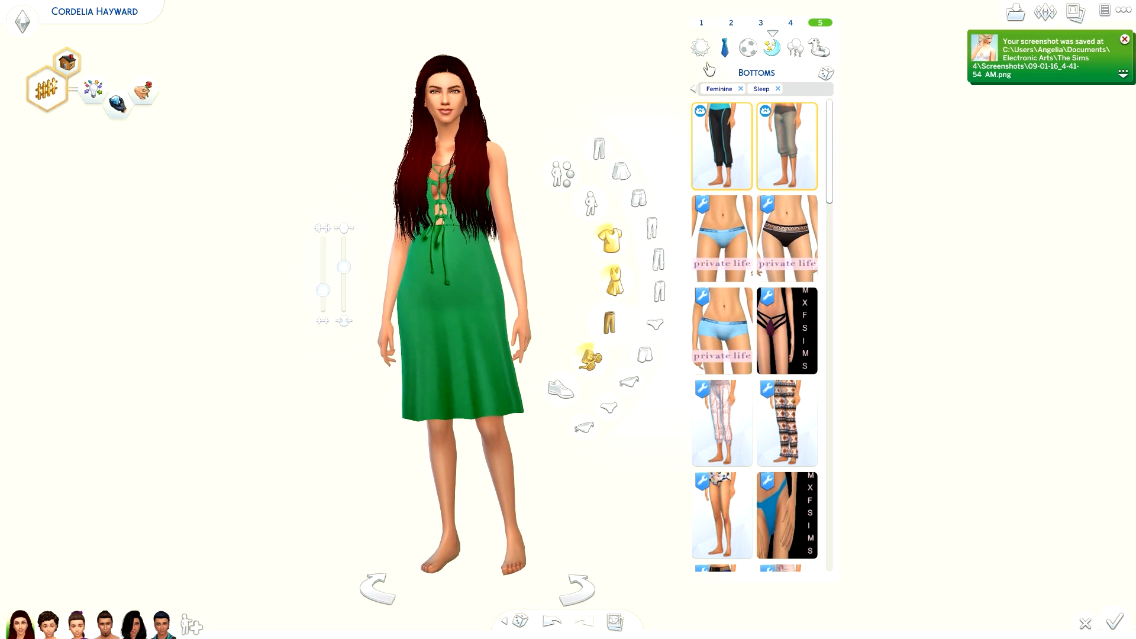
# Bring up the hairstyle choices for the fifth sleepwear outfit.
pyautogui.click(471, 112)
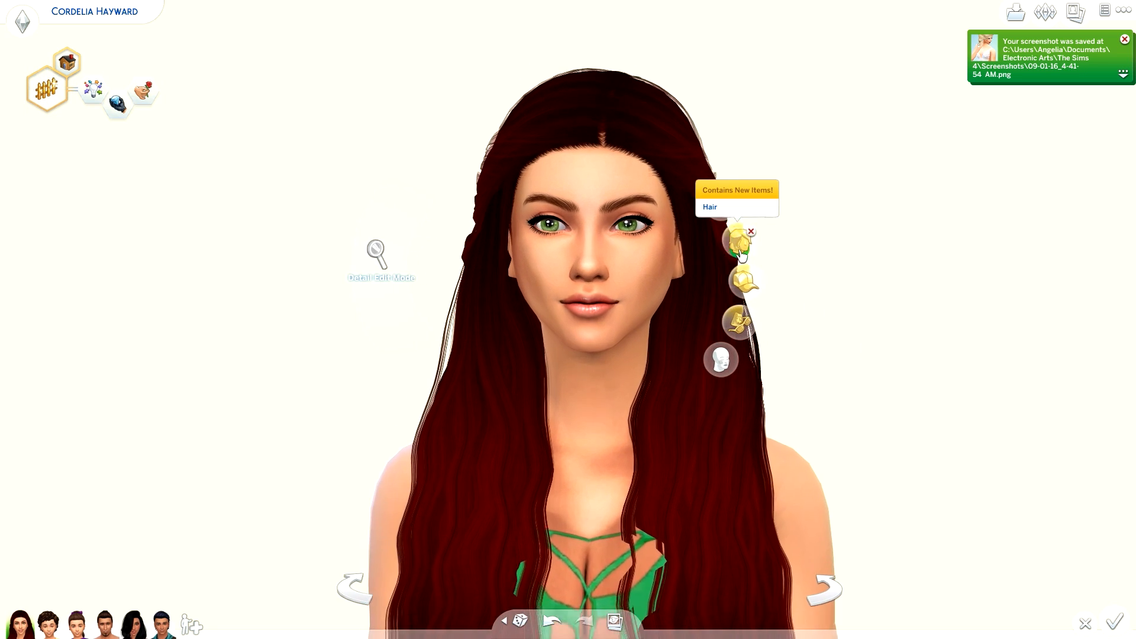
pyautogui.click(746, 250)
pyautogui.press('c')
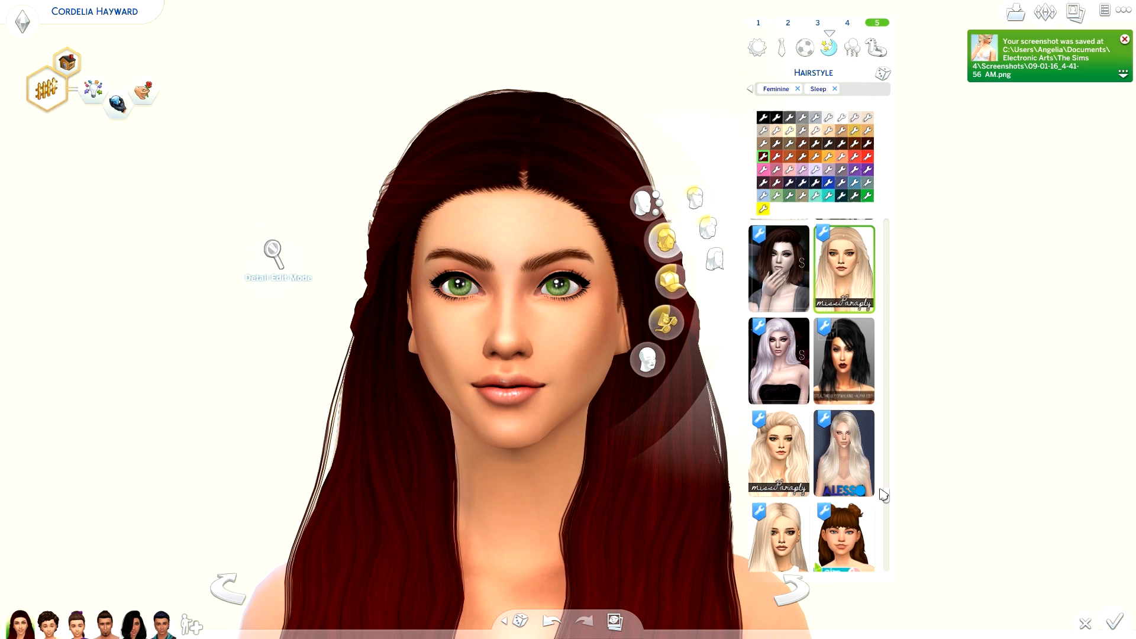
# Try the short, tousled missparaply bob on the Sim's fifth sleepwear outfit and check it from farther away and close up.
pyautogui.scroll(-3, 883, 496)
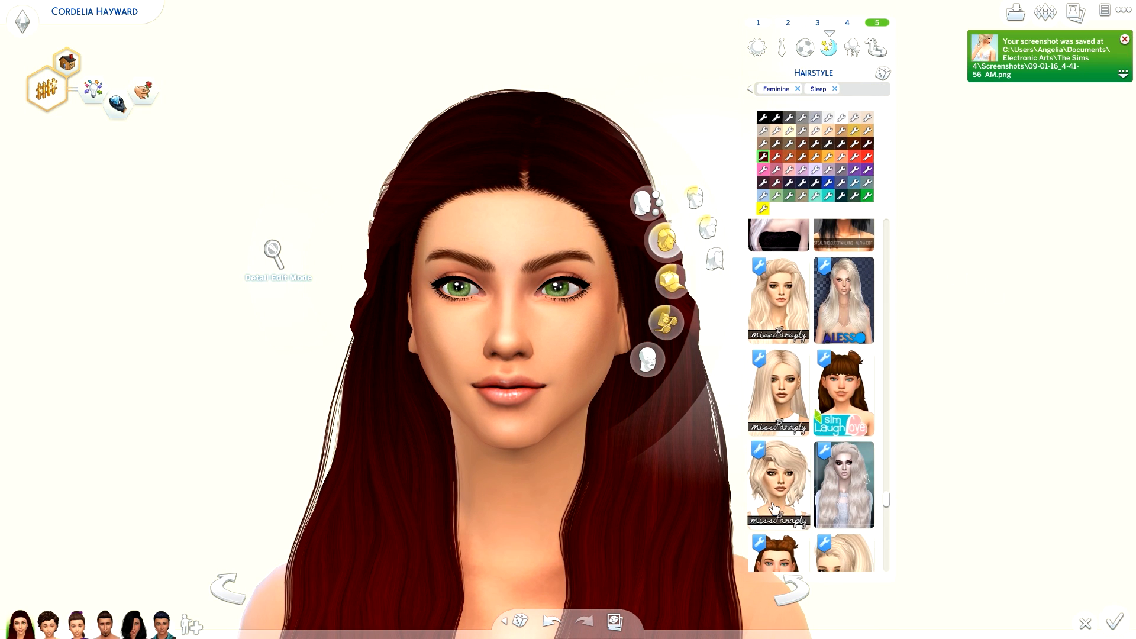
pyautogui.click(753, 494)
pyautogui.scroll(-3, 623, 461)
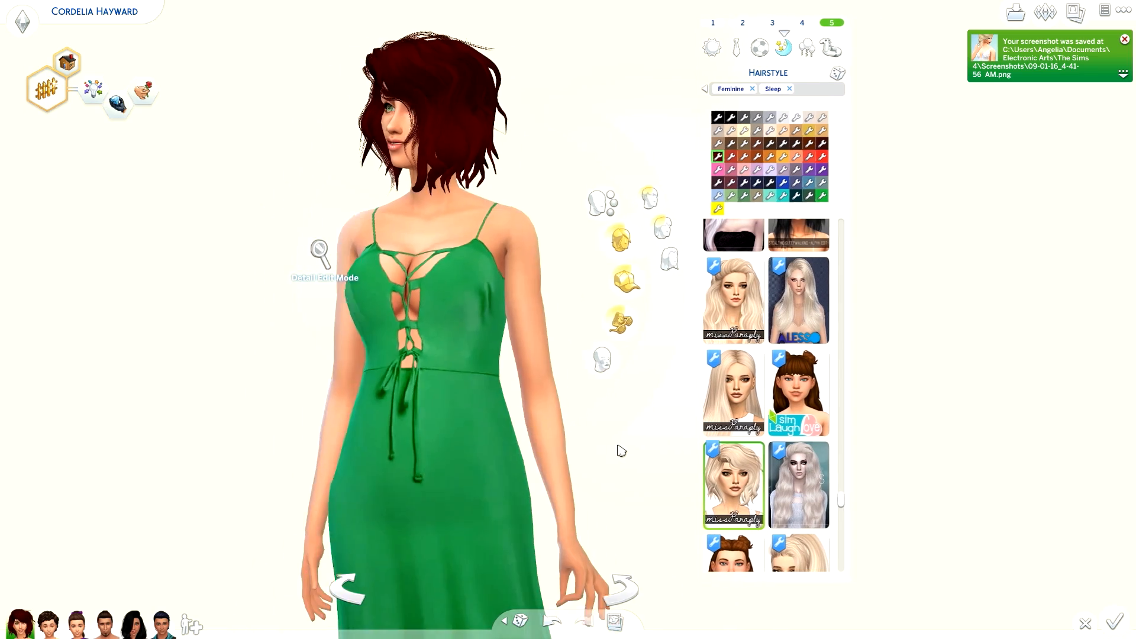
pyautogui.scroll(3, 619, 448)
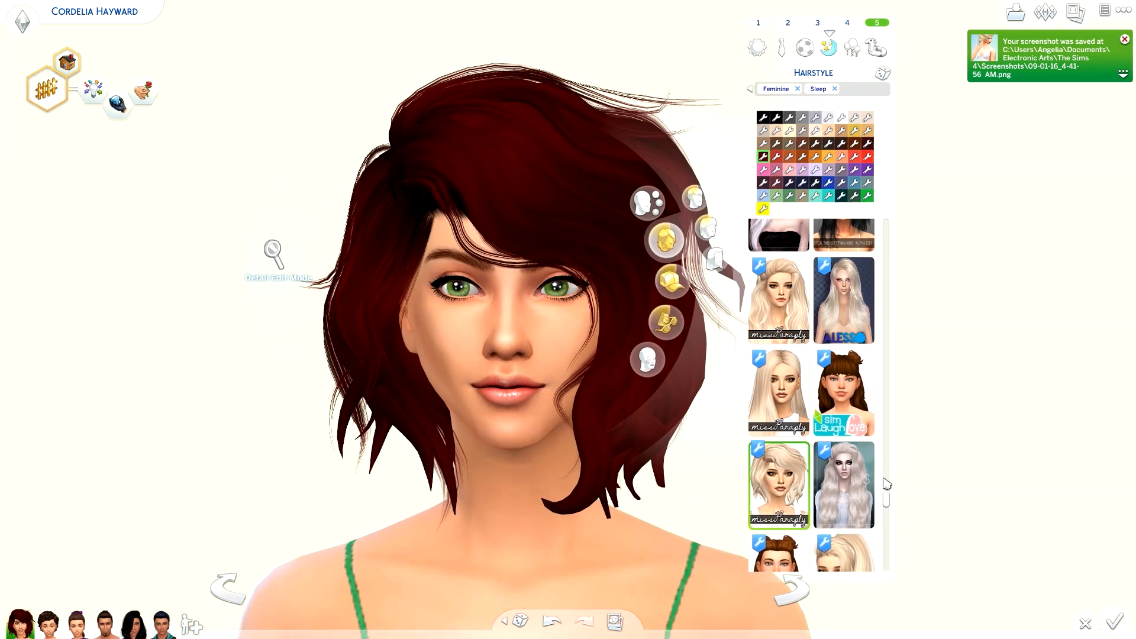
# Browse back through the hairstyle catalog and try the missparaply updo with loose strands on the Sim.
pyautogui.scroll(5, 874, 474)
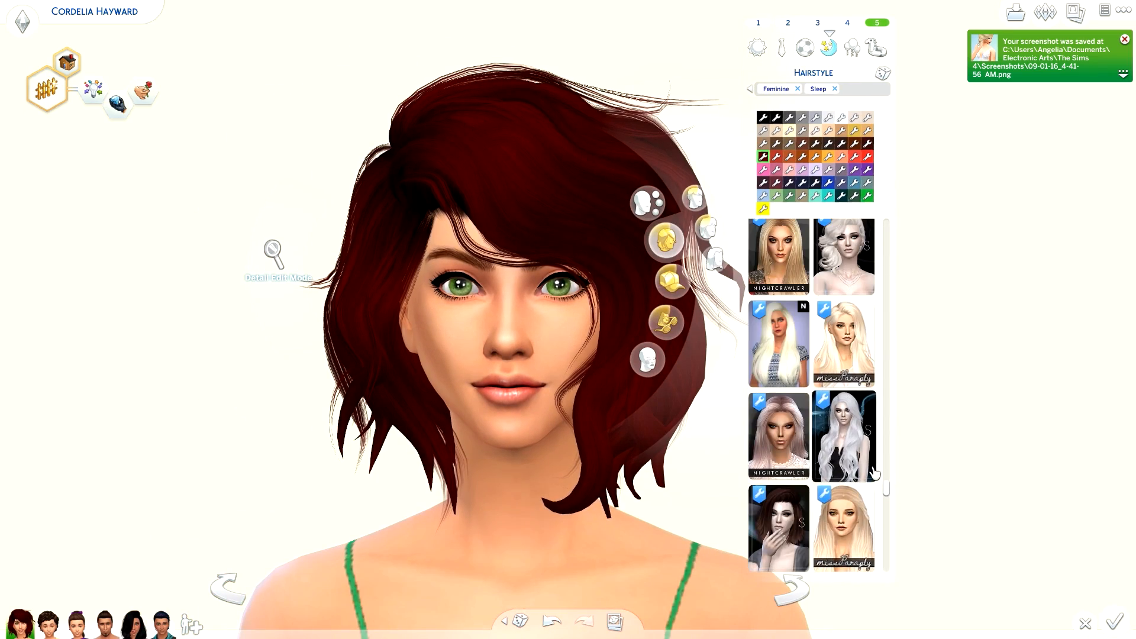
pyautogui.scroll(3, 874, 469)
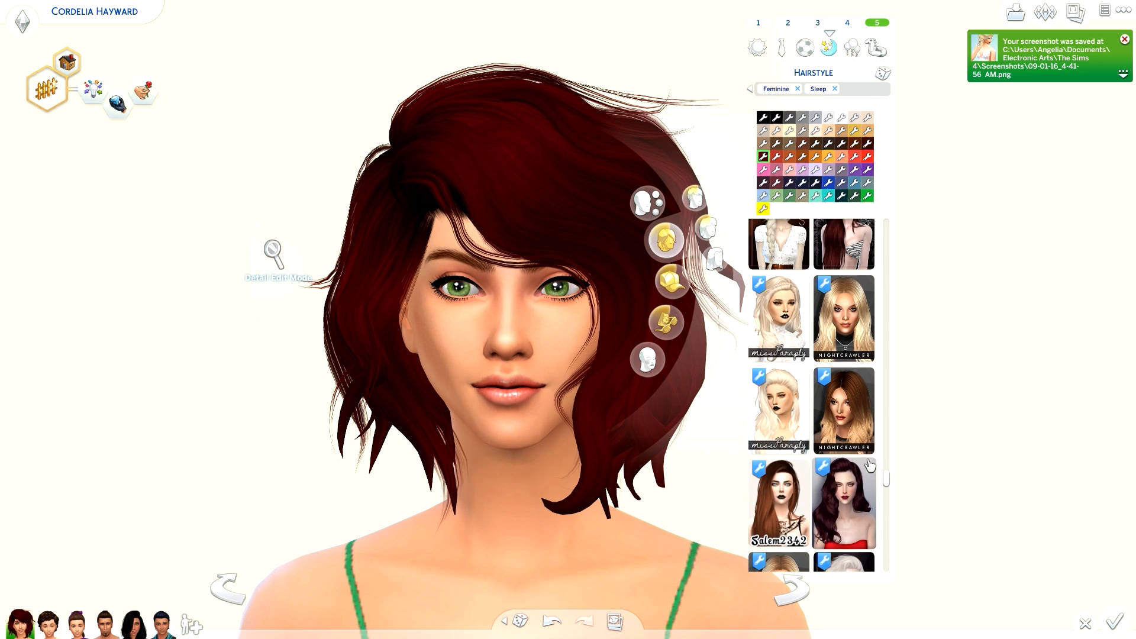
pyautogui.scroll(4, 870, 465)
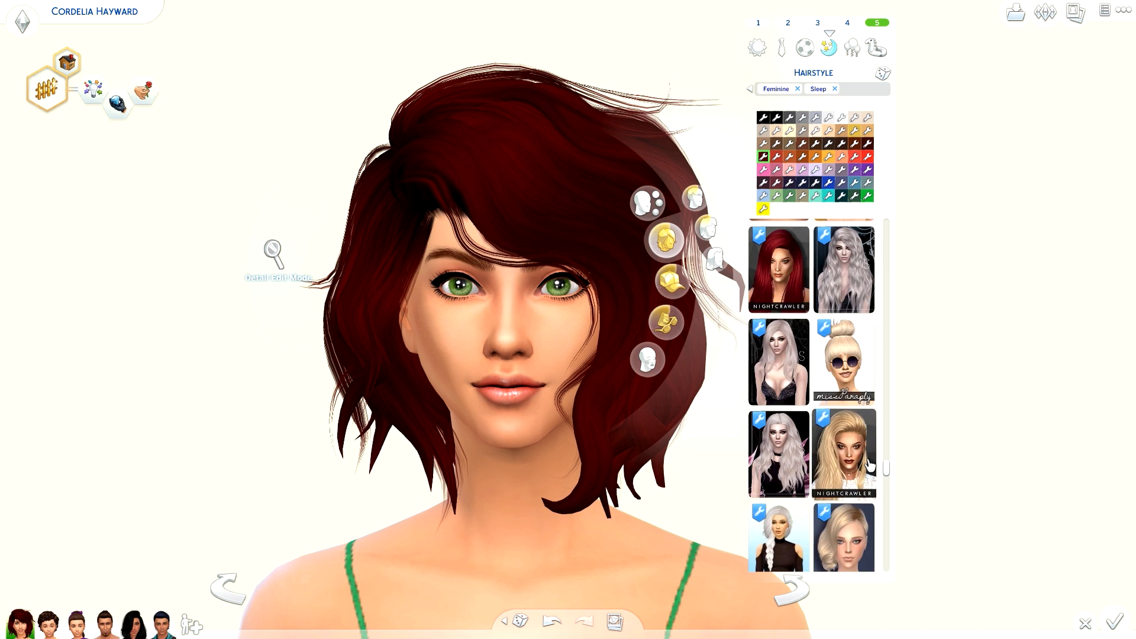
pyautogui.scroll(5, 867, 466)
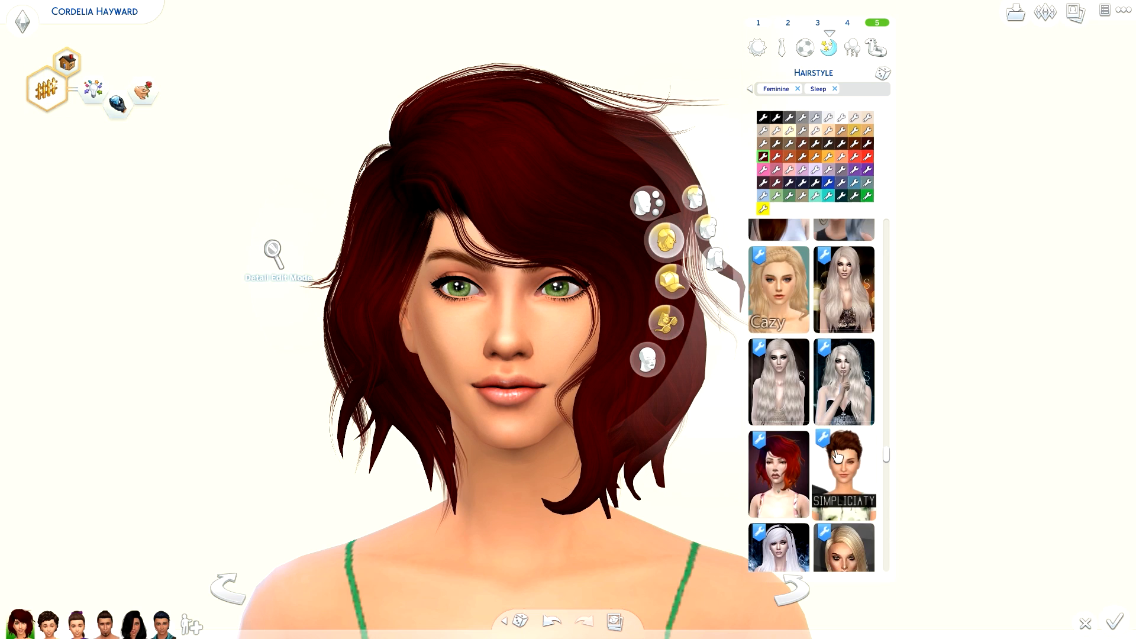
pyautogui.scroll(5, 837, 455)
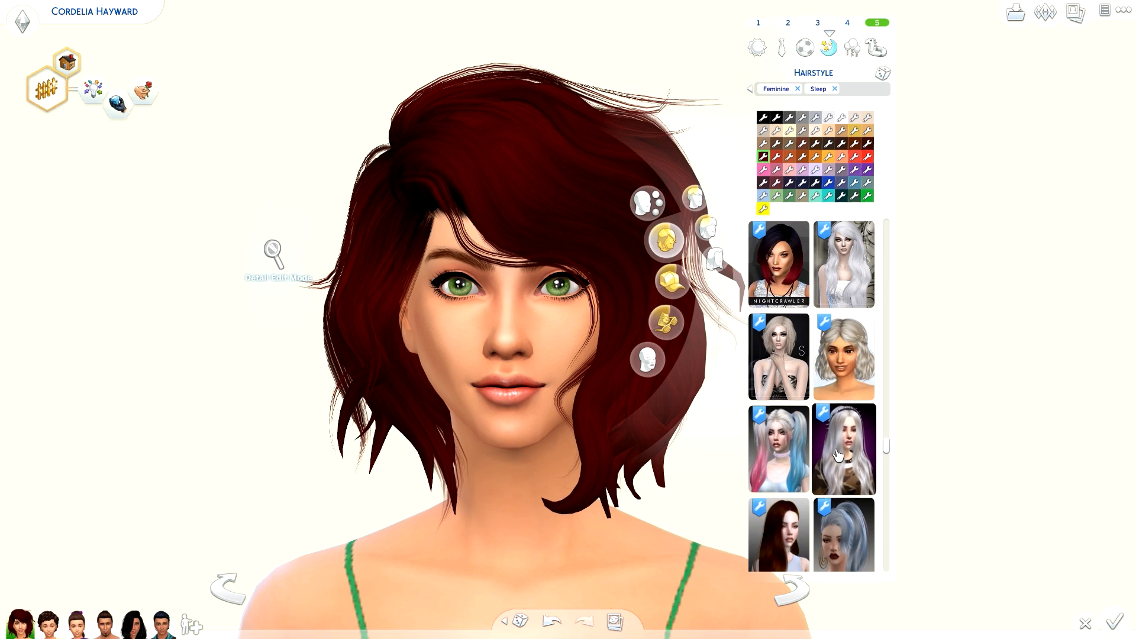
pyautogui.scroll(5, 838, 454)
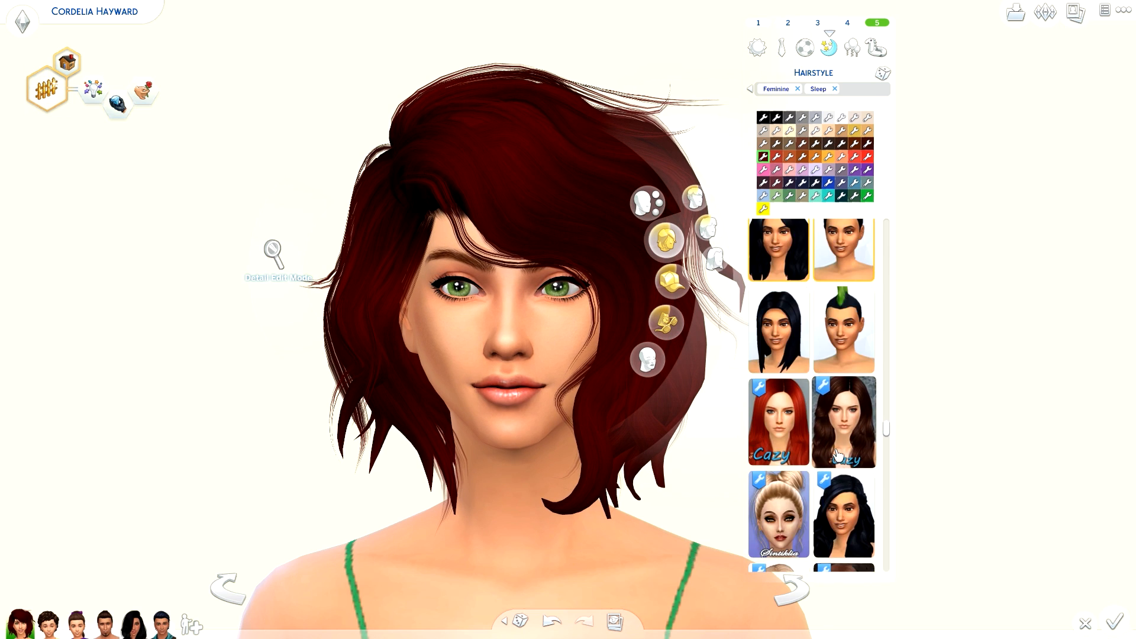
pyautogui.scroll(5, 838, 455)
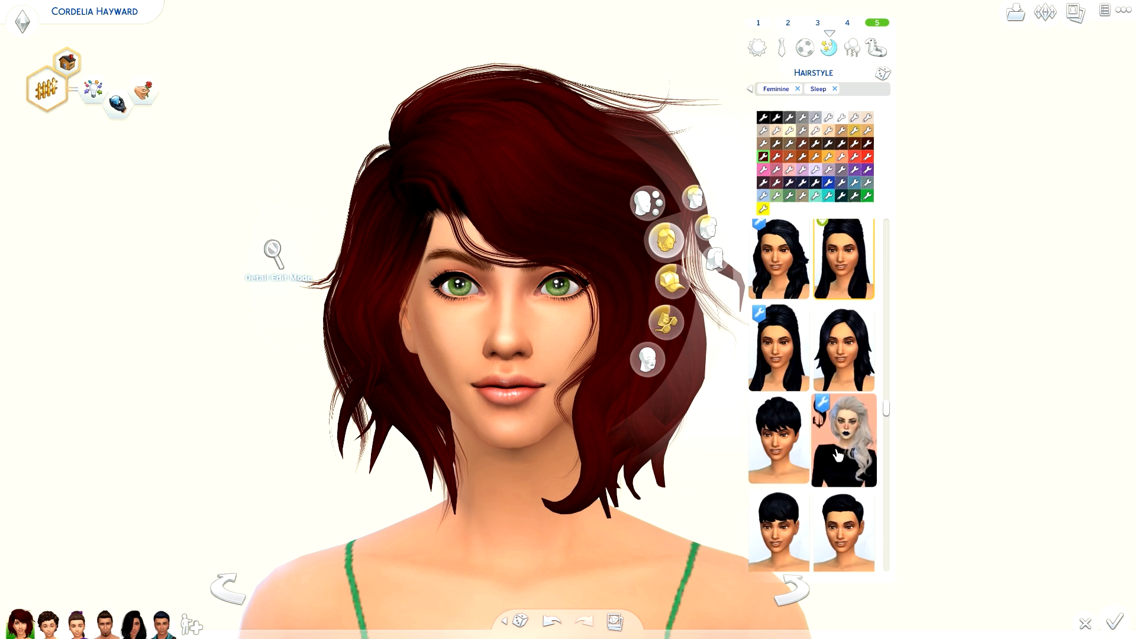
pyautogui.scroll(5, 837, 454)
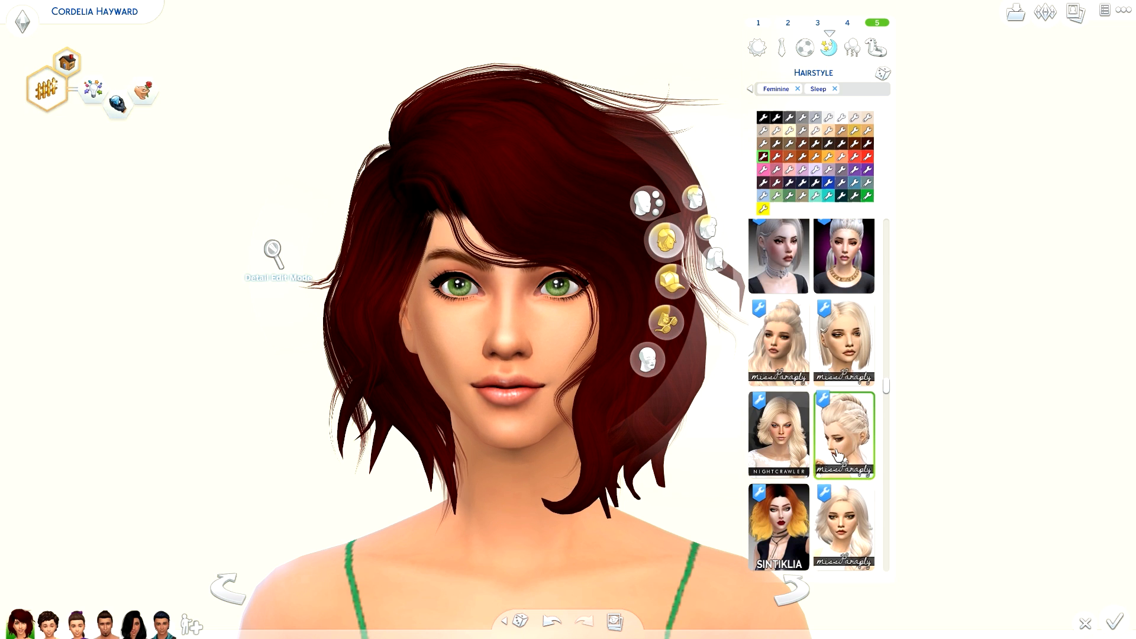
pyautogui.scroll(-2, 503, 437)
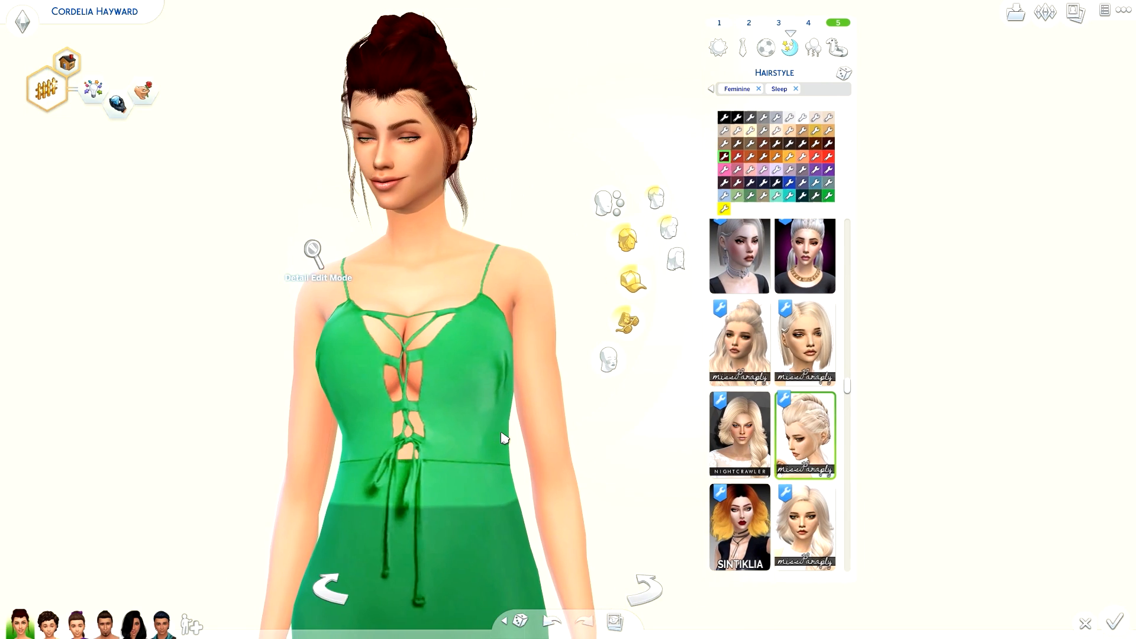
# Try the long, wavy missparaply half-up style with a top bun on the Sim.
pyautogui.scroll(2, 507, 437)
pyautogui.scroll(2, 791, 484)
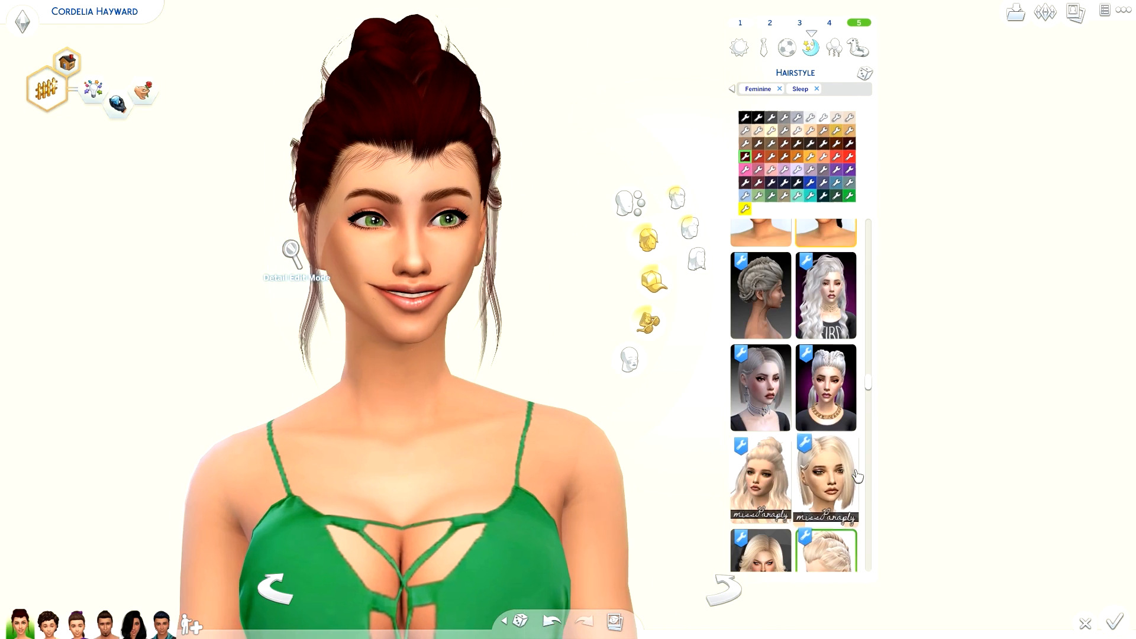
pyautogui.click(787, 484)
# Give the fifth sleepwear outfit the long, side-parted wavy missparaply hairstyle and check it with the green dress.
pyautogui.scroll(2, 816, 479)
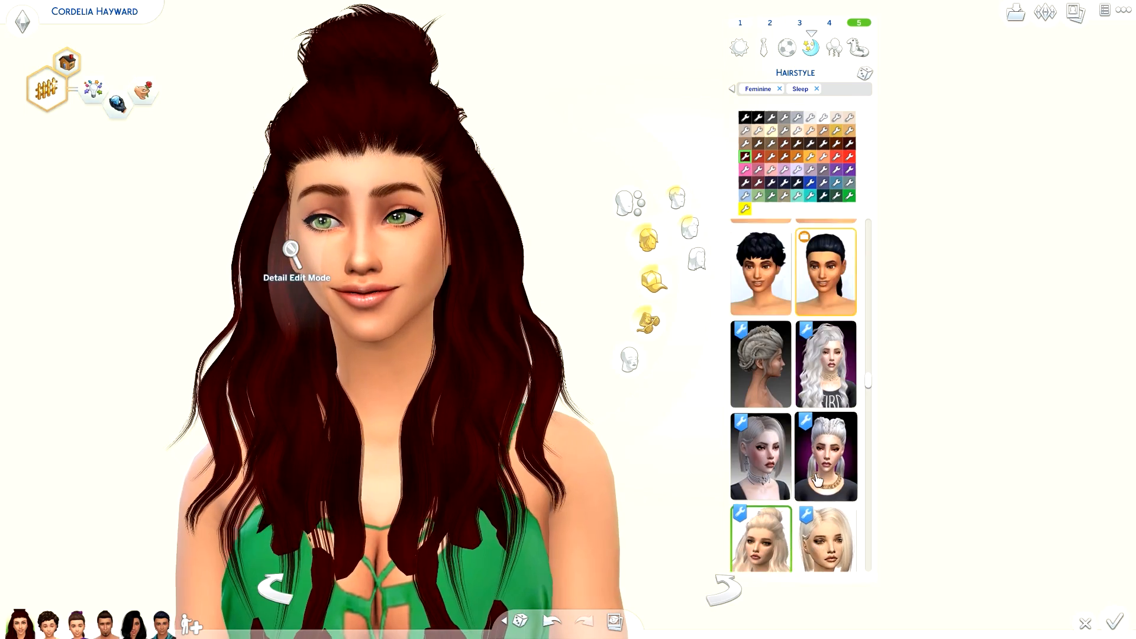
pyautogui.scroll(8, 816, 479)
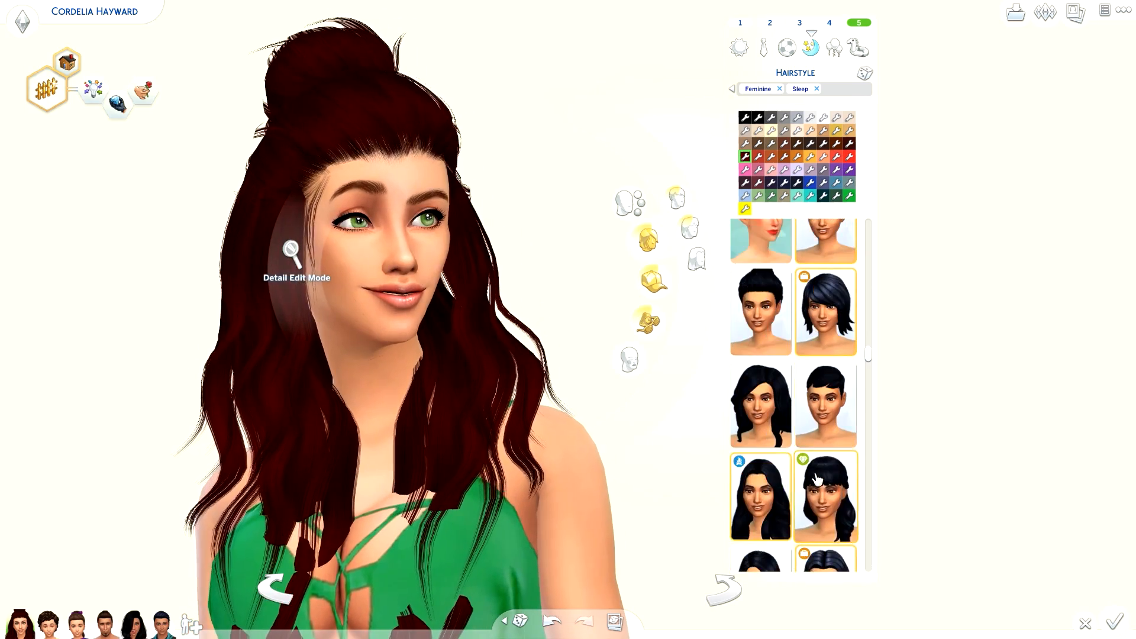
pyautogui.scroll(4, 816, 480)
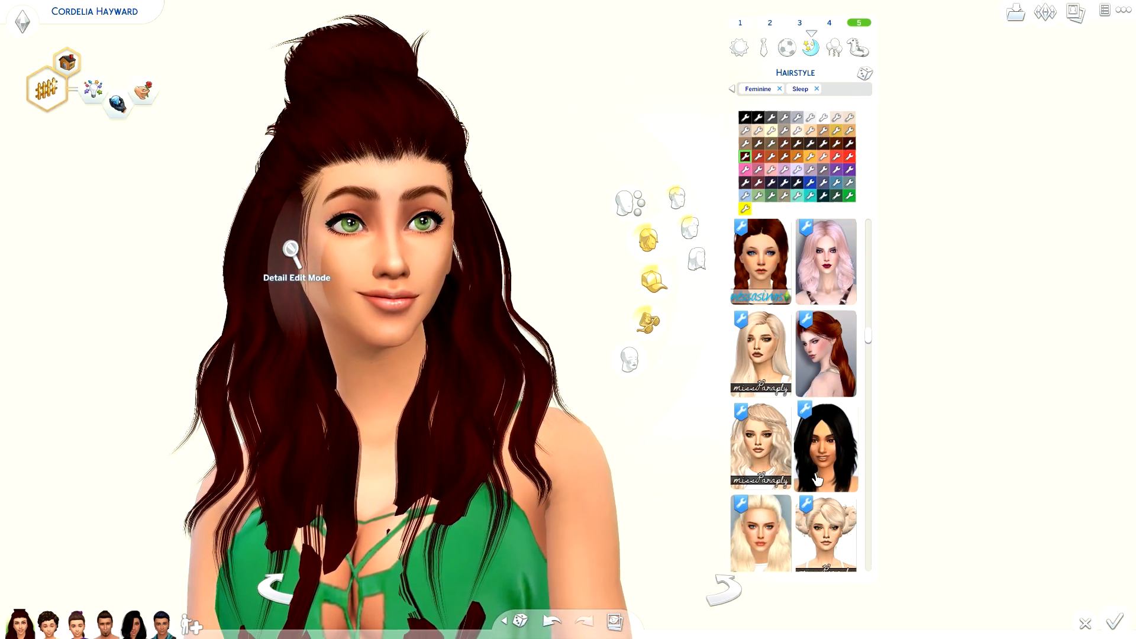
pyautogui.click(781, 468)
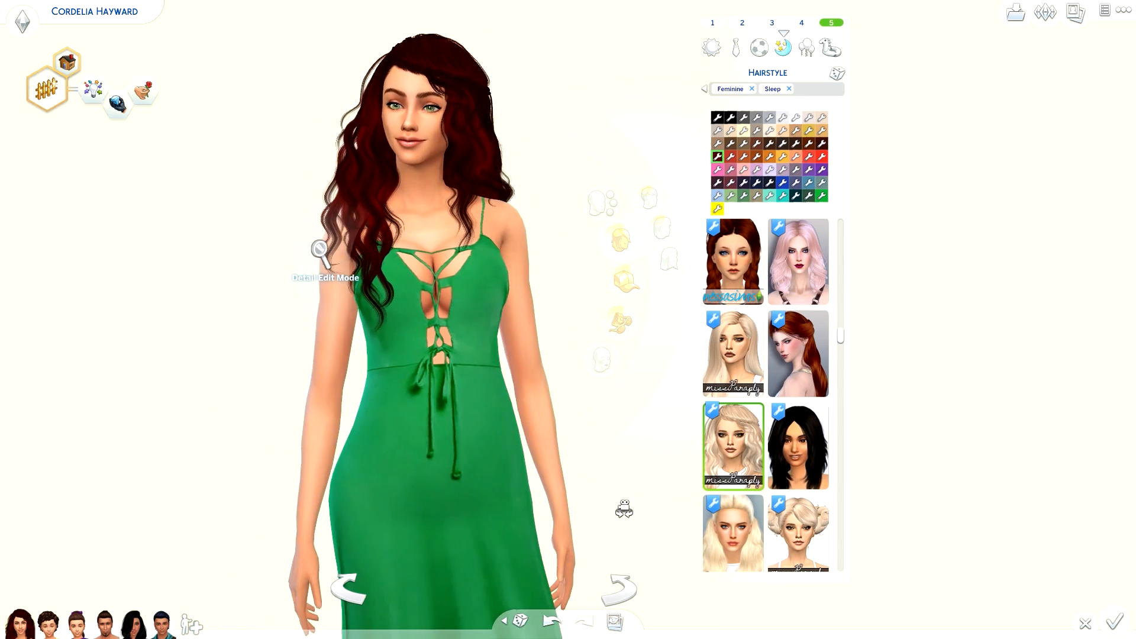
pyautogui.scroll(-2, 780, 352)
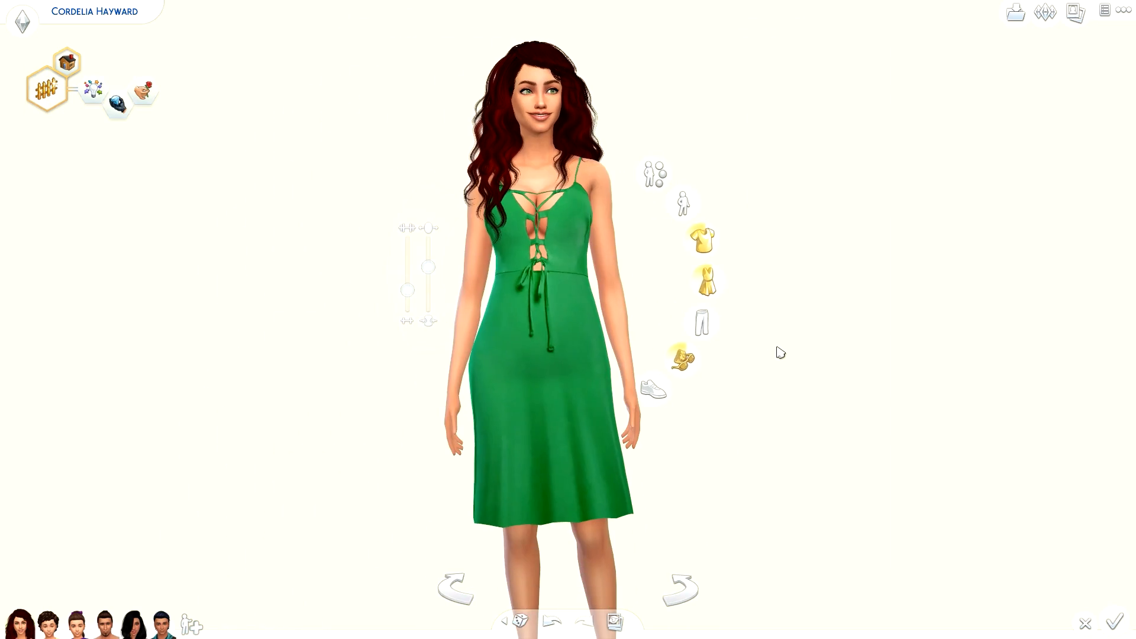
# Look over the full-body and bottoms clothing, and bring up the tops for the fifth sleepwear outfit.
pyautogui.click(707, 281)
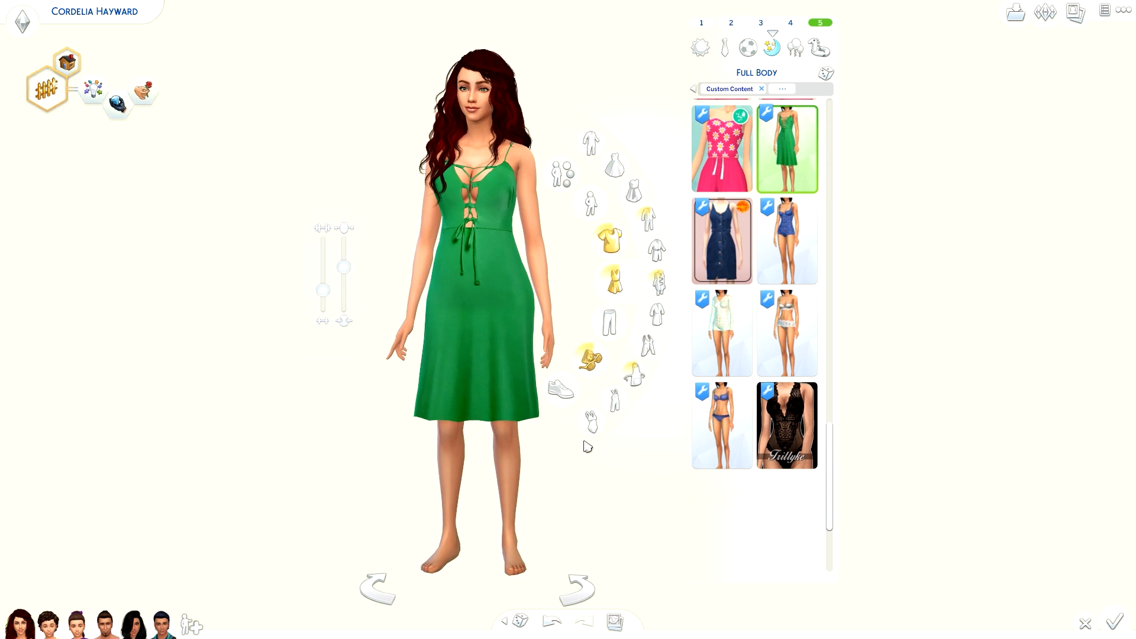
pyautogui.click(603, 333)
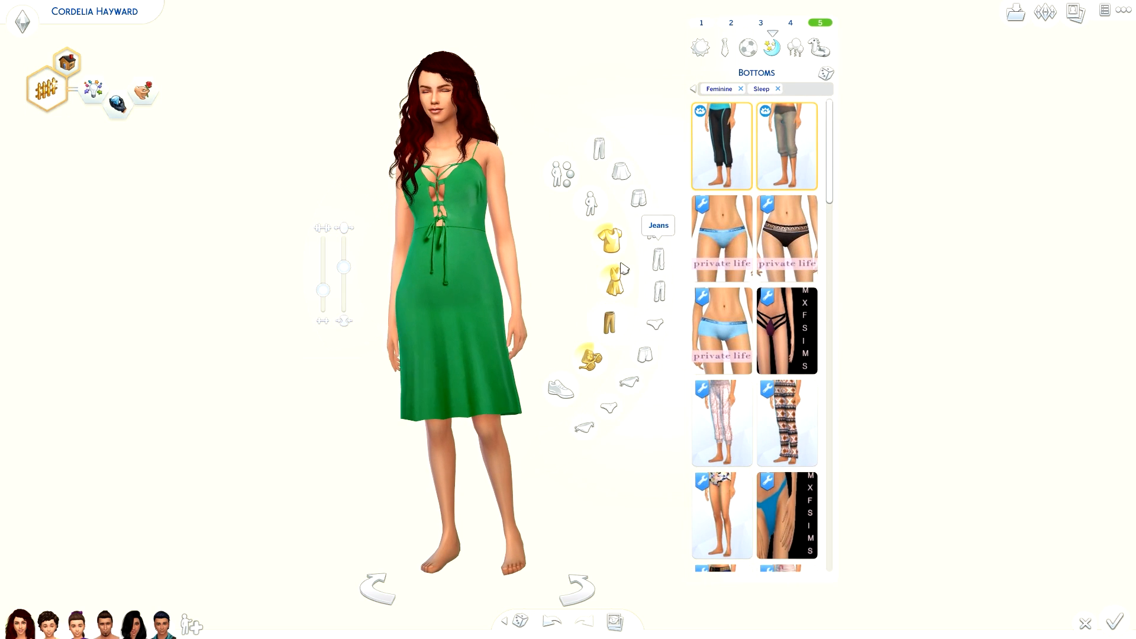
pyautogui.click(610, 240)
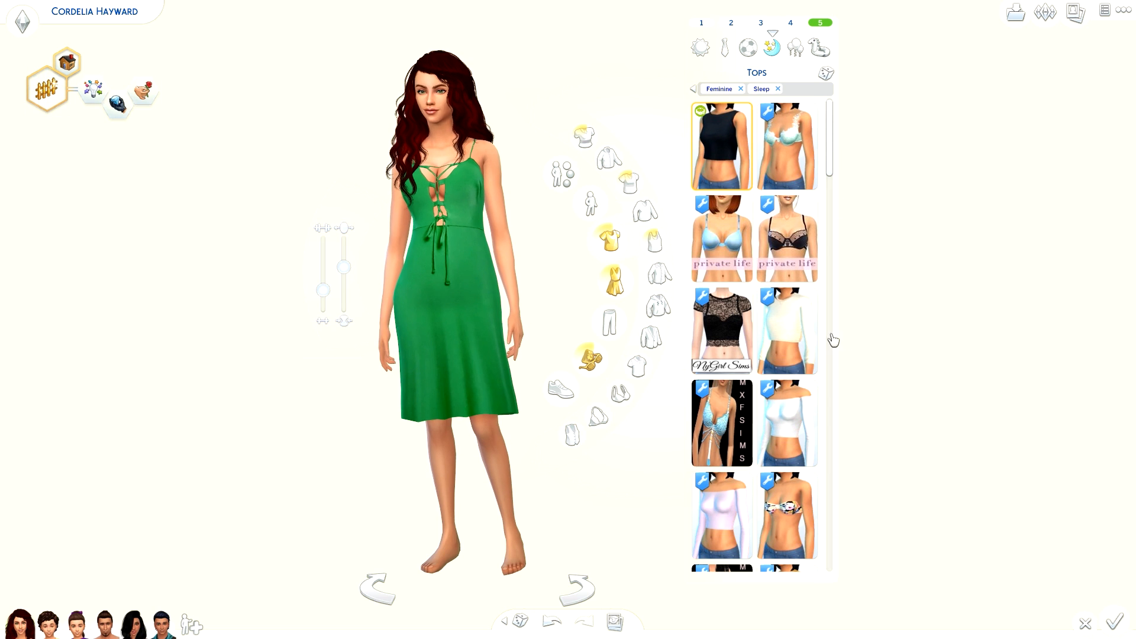
# Try the burgundy strappy MXFSIMS bra and the black TAMO camisole in place of the green sleep dress.
pyautogui.scroll(-2, 818, 350)
pyautogui.scroll(-2, 820, 353)
pyautogui.click(738, 354)
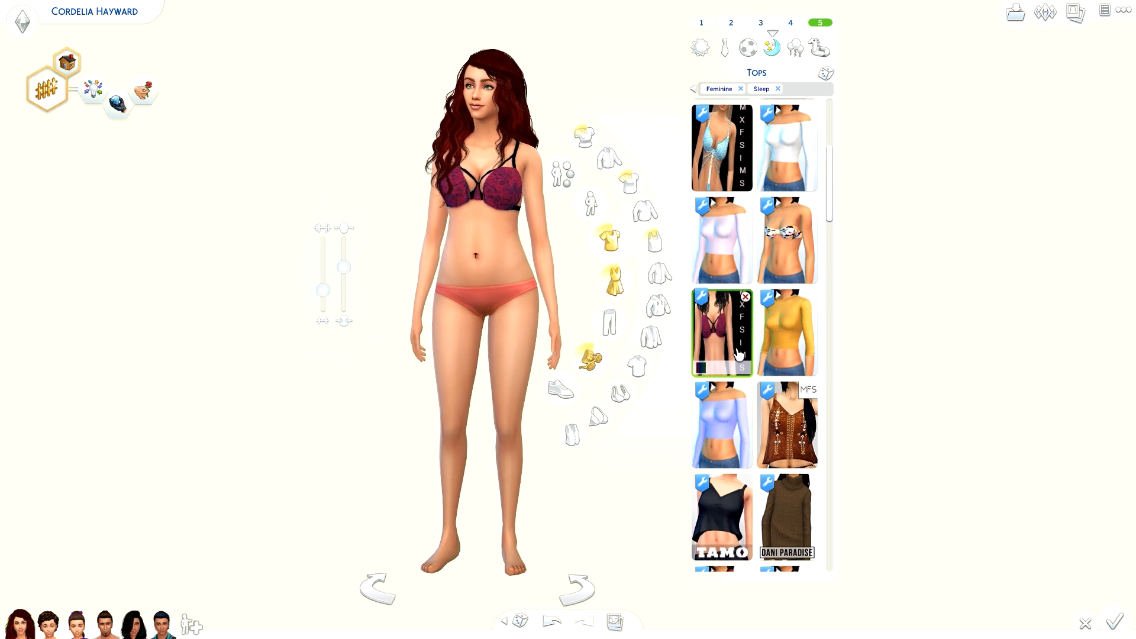
pyautogui.scroll(-1, 760, 355)
pyautogui.scroll(-3, 761, 354)
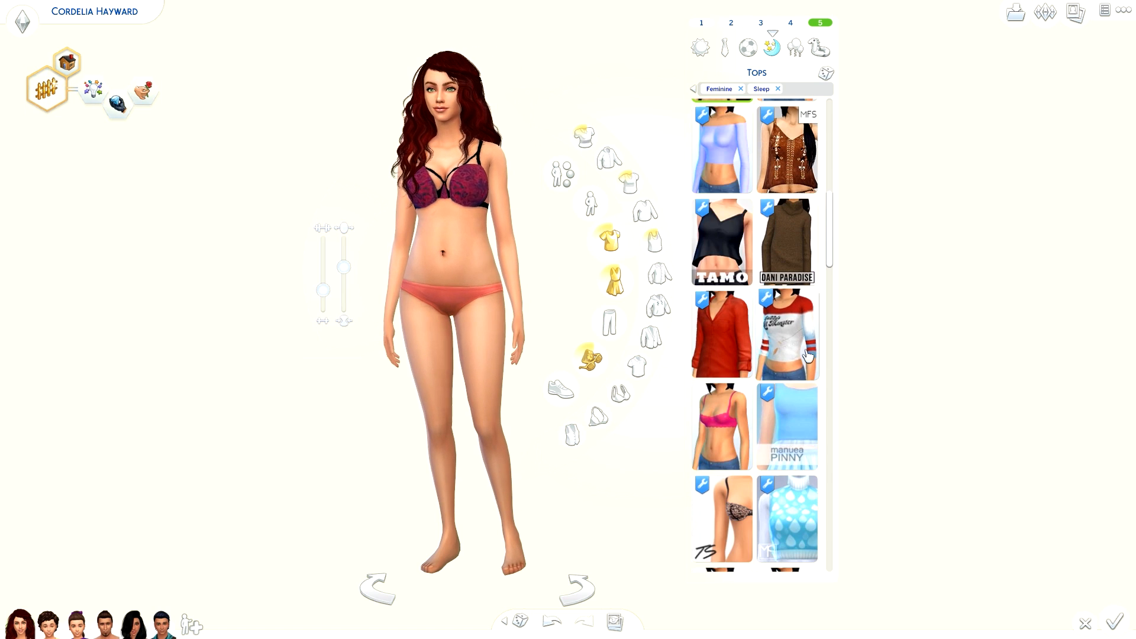
pyautogui.click(742, 266)
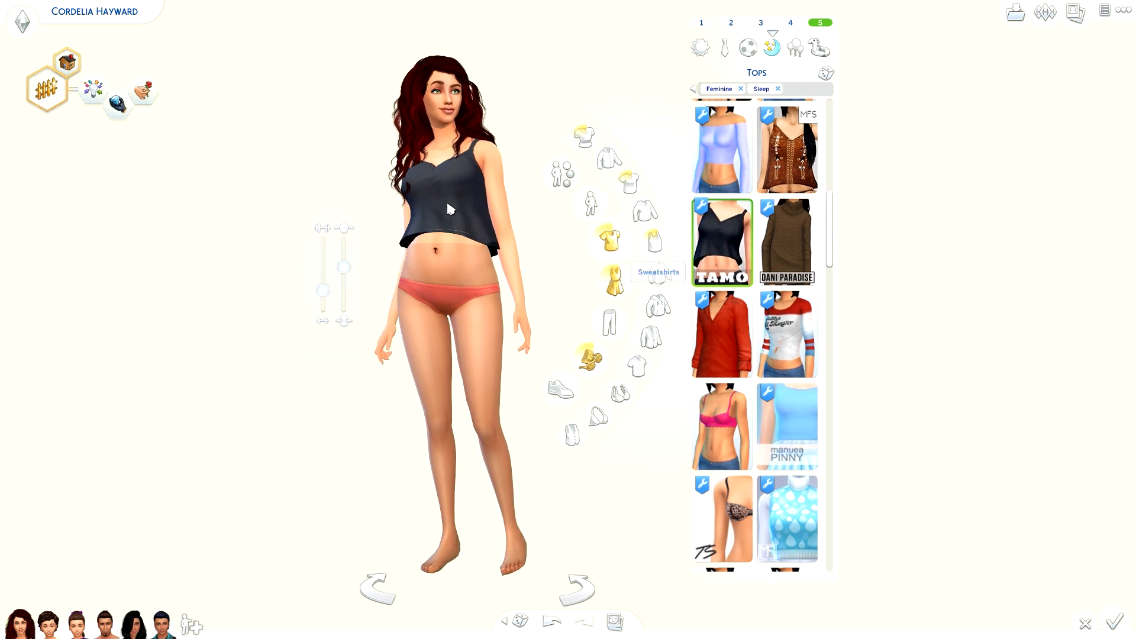
# Try the pink bra, the ruffled manuea PINNY tank and the sleeveless turtleneck crop top on the Sim.
pyautogui.click(744, 424)
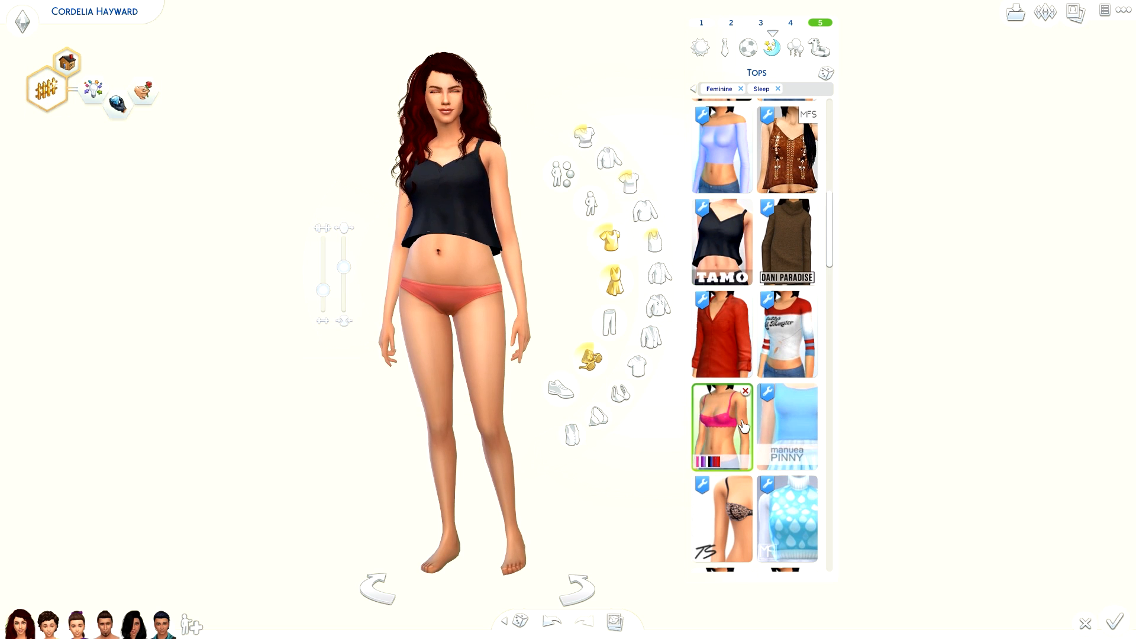
pyautogui.click(787, 426)
pyautogui.click(791, 512)
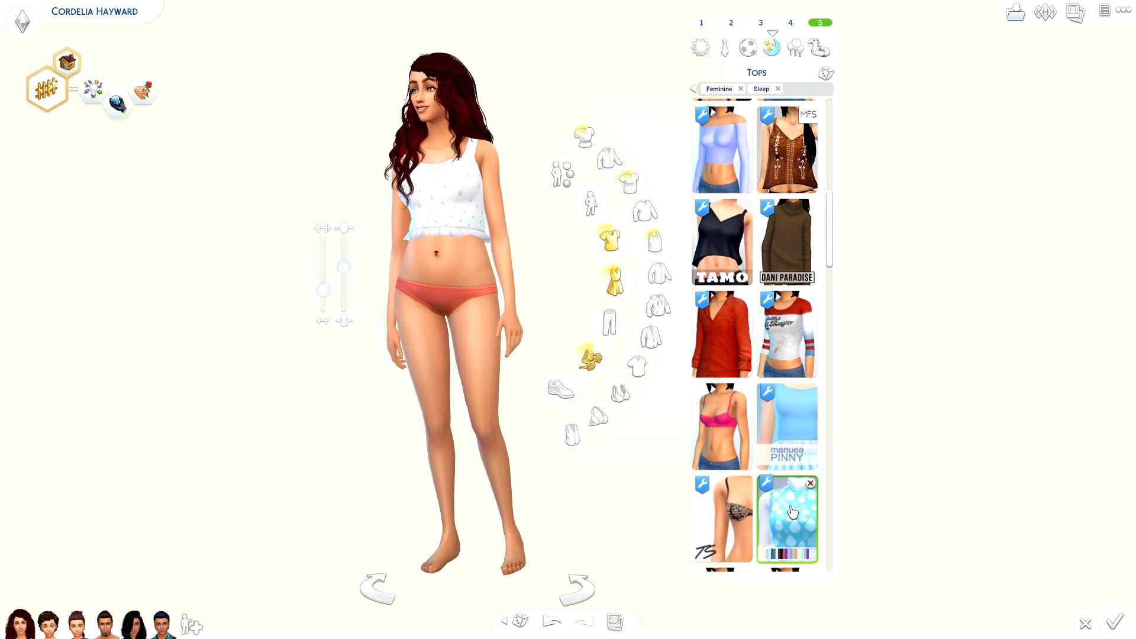
# Pick the black custom-content bra as the top for the fifth sleepwear outfit.
pyautogui.scroll(-4, 792, 497)
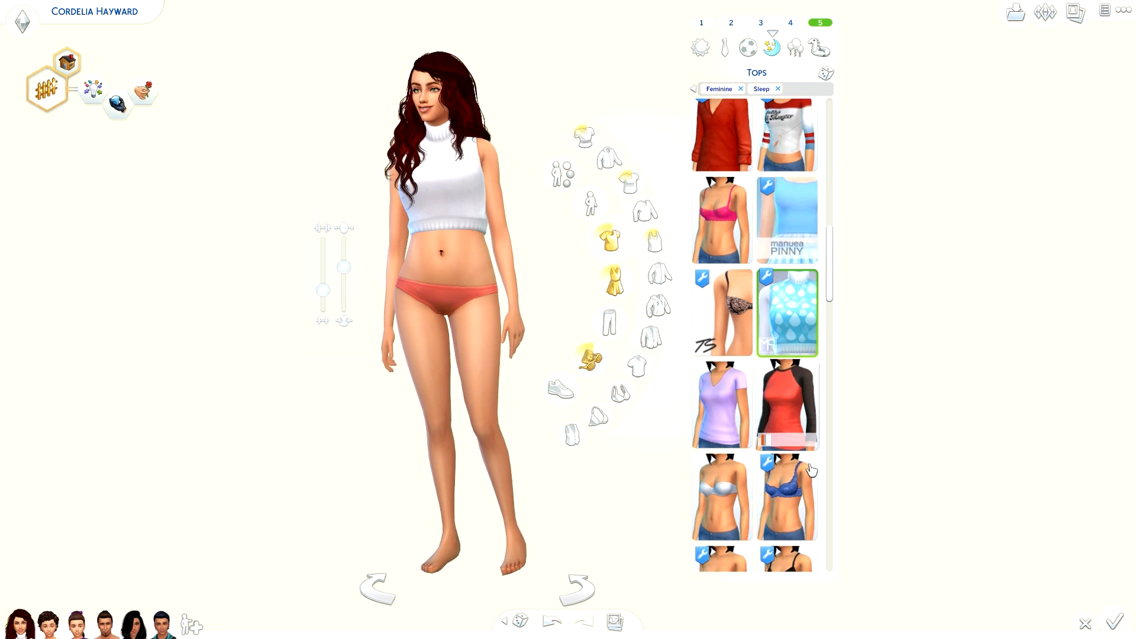
pyautogui.scroll(-1, 811, 464)
pyautogui.click(789, 402)
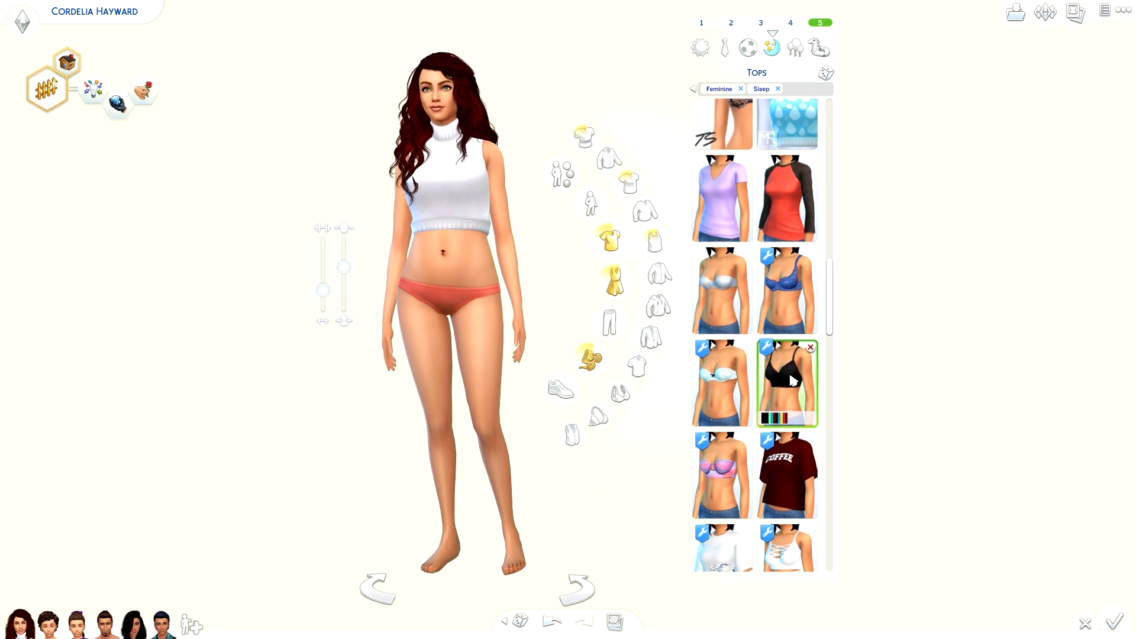
# Try the lettered, burgundy, teal and other colour swatches of the black custom-content bra on the Sim.
pyautogui.moveTo(784, 421)
pyautogui.click(777, 447)
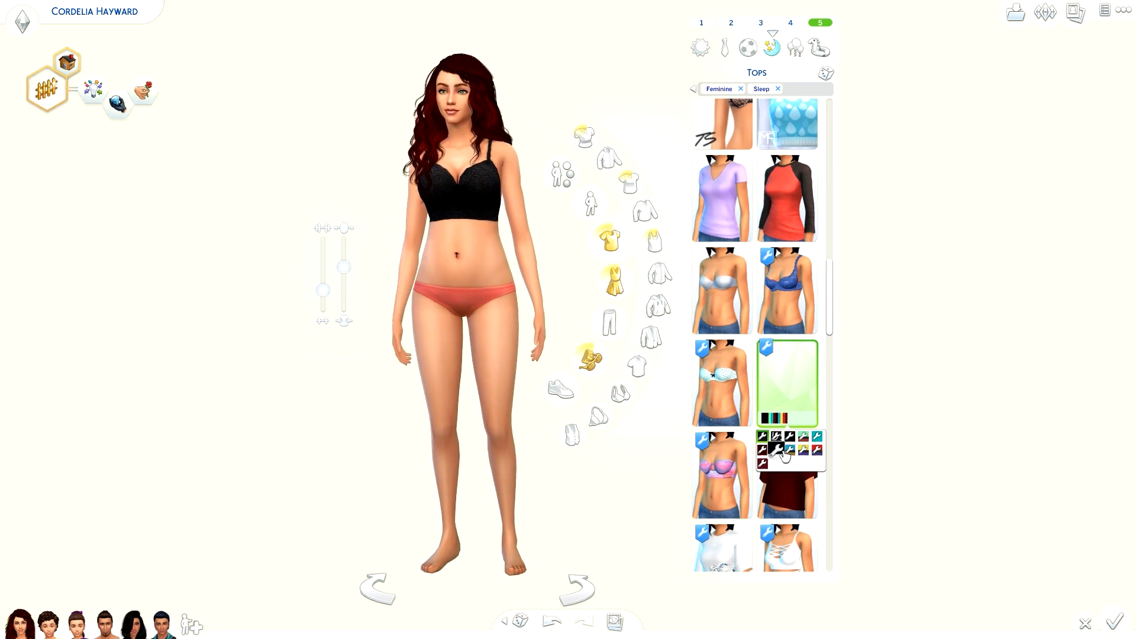
pyautogui.click(775, 436)
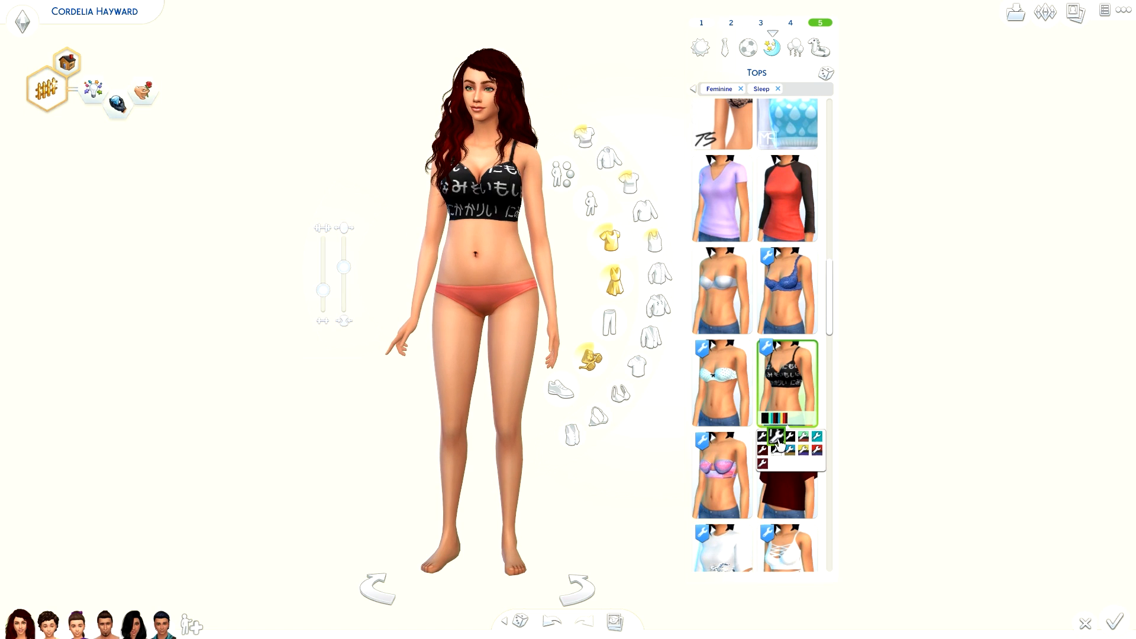
pyautogui.click(763, 465)
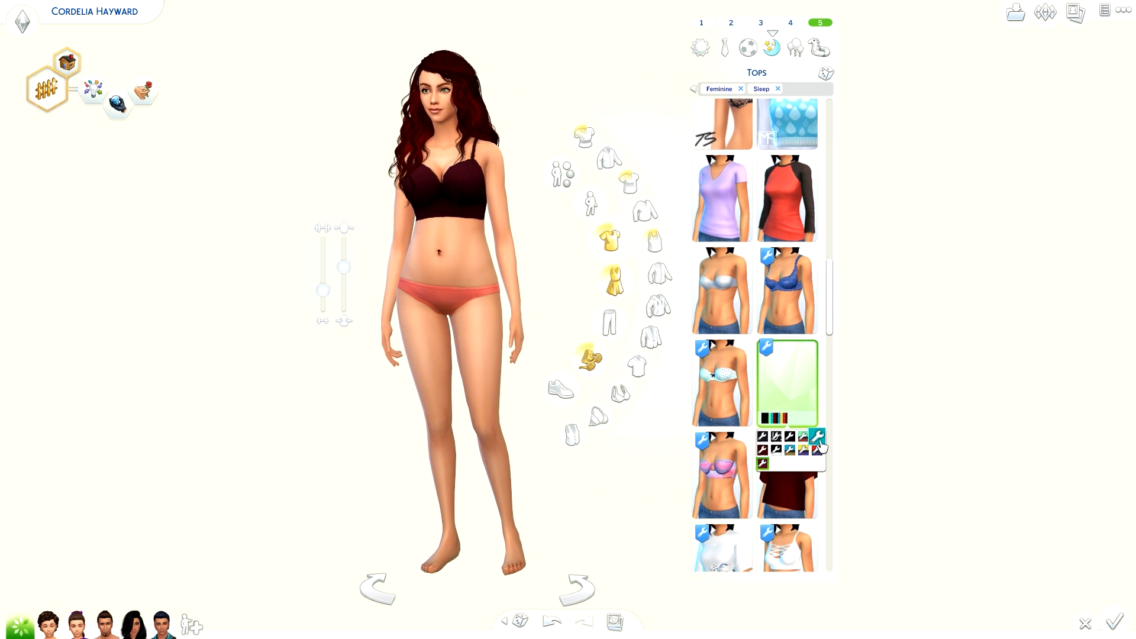
pyautogui.click(817, 439)
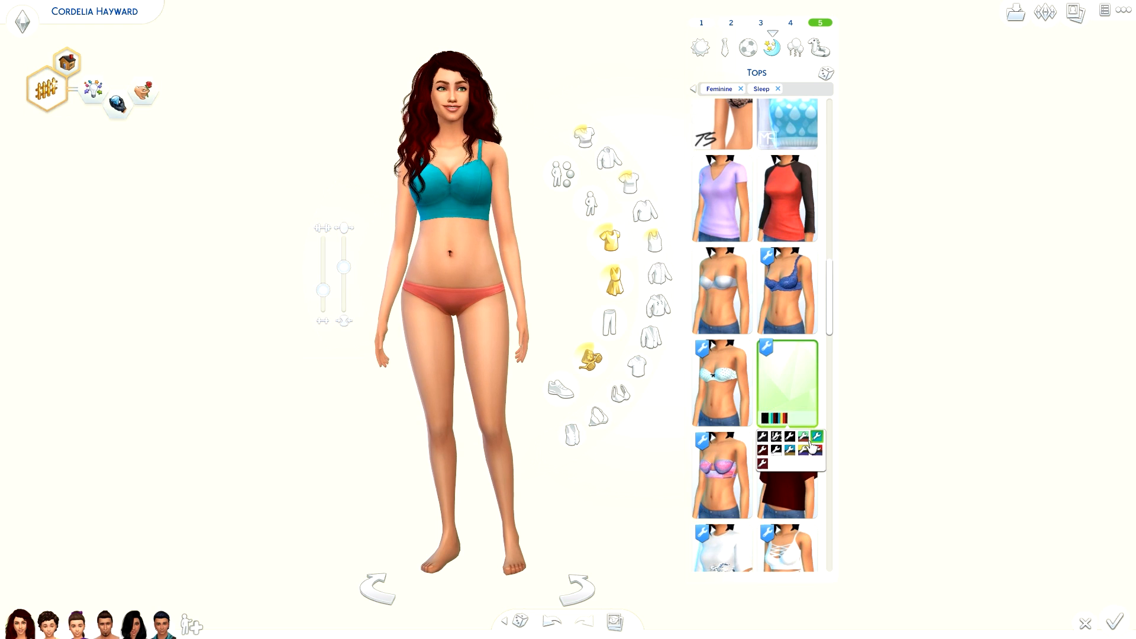
pyautogui.click(803, 438)
pyautogui.click(818, 450)
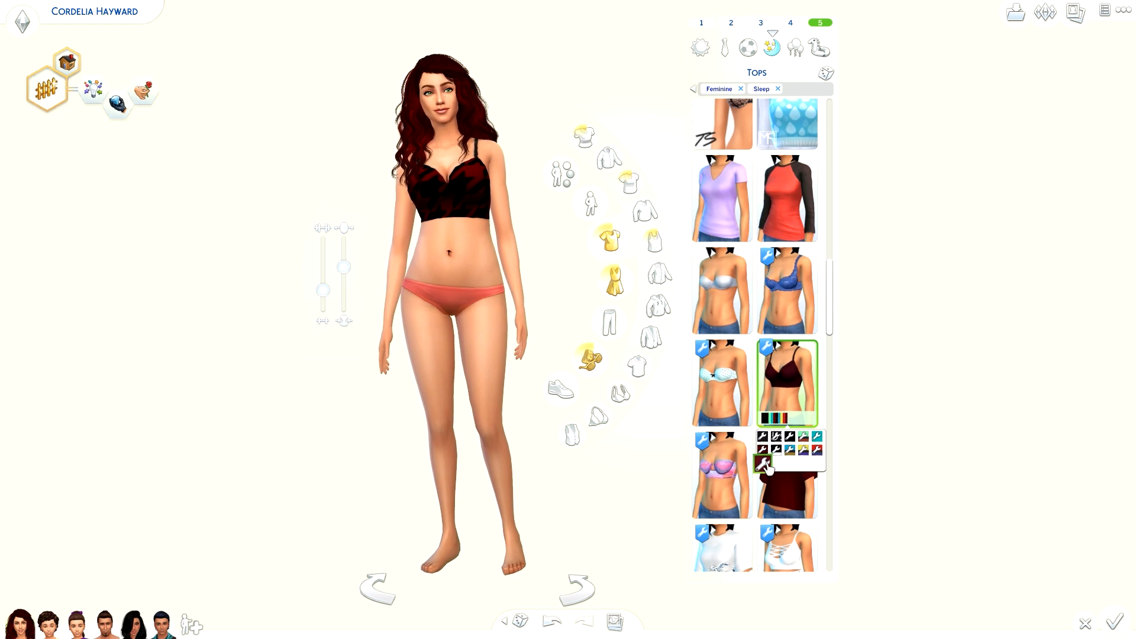
pyautogui.click(763, 464)
# Try the pink-purple bustier, white strappy crop top, ZODAPOP bear top, olive bra and white lace bra on the Sim.
pyautogui.scroll(-3, 718, 373)
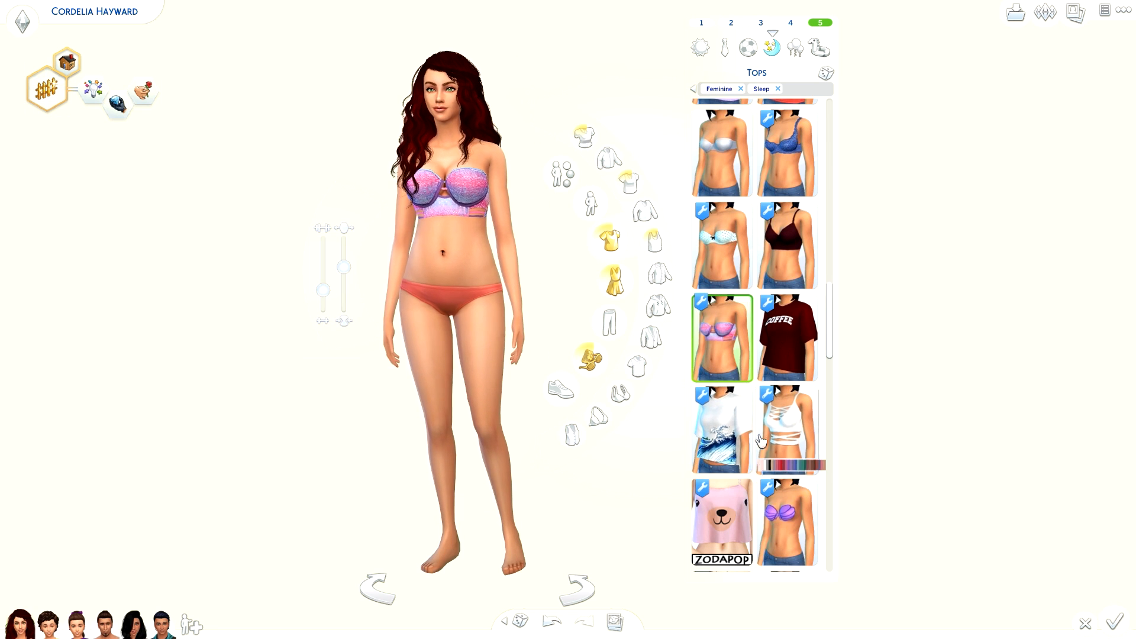
pyautogui.scroll(-2, 778, 447)
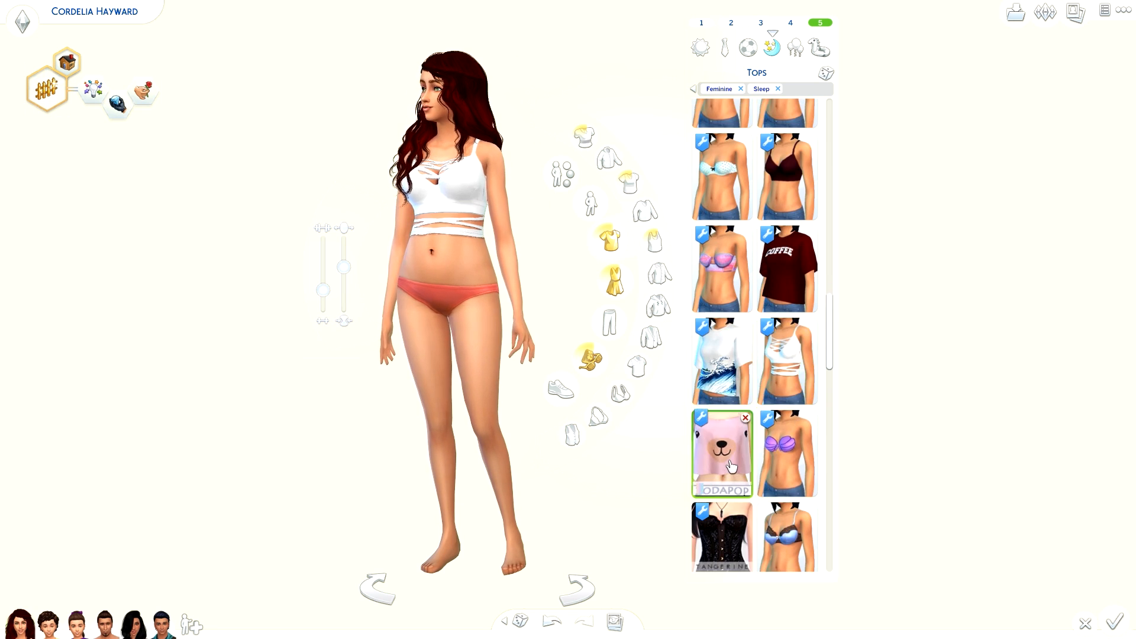
pyautogui.scroll(-6, 781, 456)
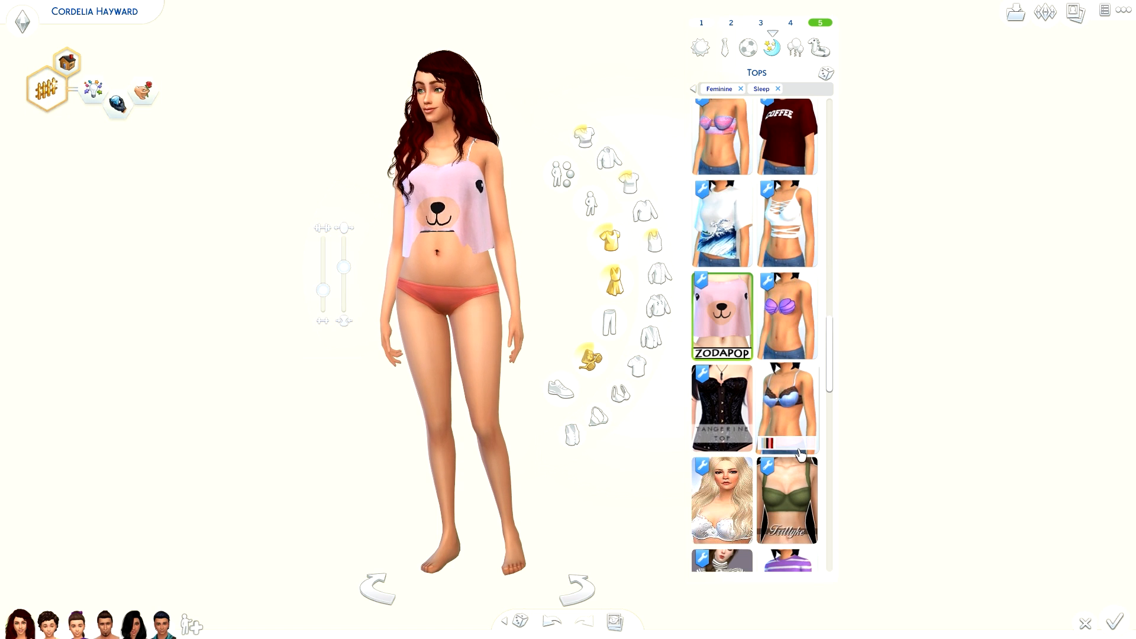
pyautogui.click(803, 391)
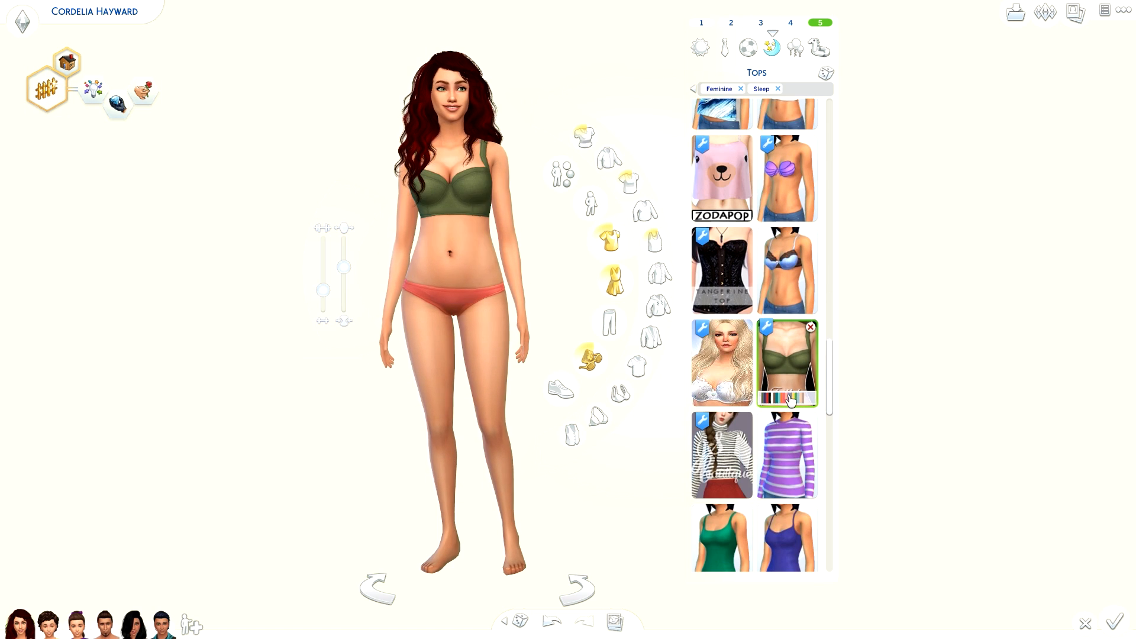
pyautogui.click(790, 402)
pyautogui.click(779, 419)
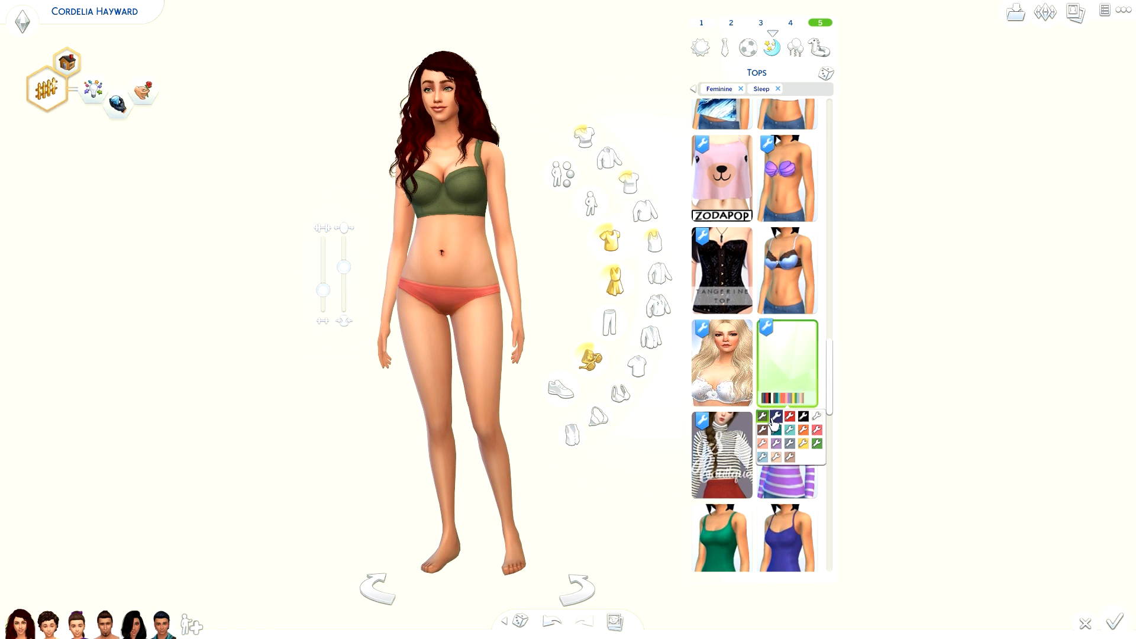
pyautogui.click(734, 392)
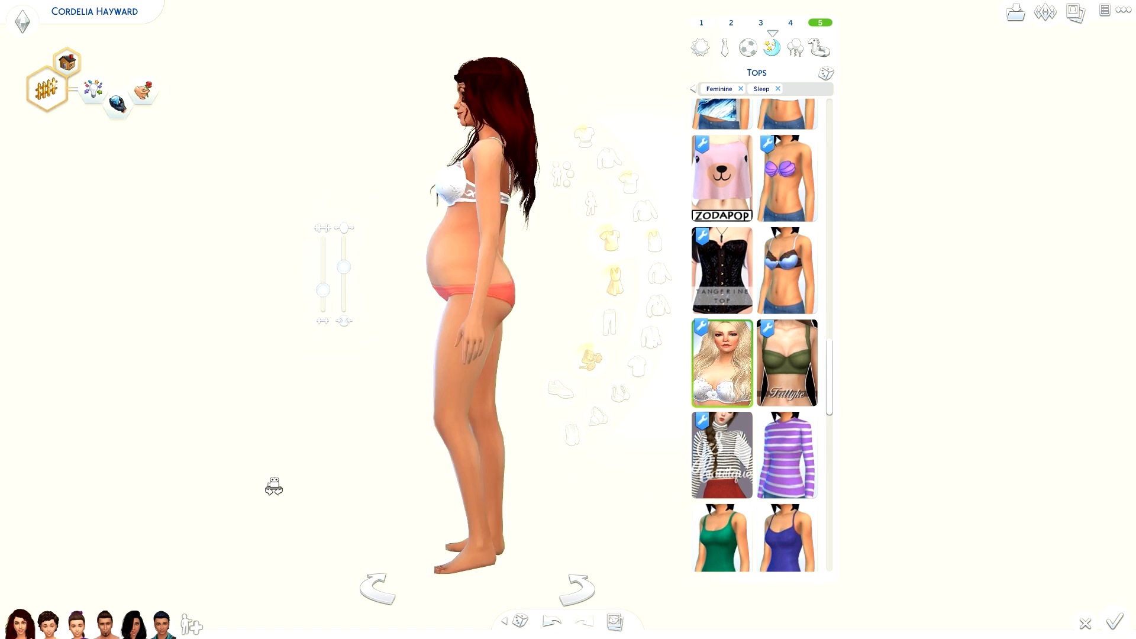
# Pick the striped cropped camisole as the sleepwear top and set it to the light blue swatch.
pyautogui.scroll(-5, 716, 385)
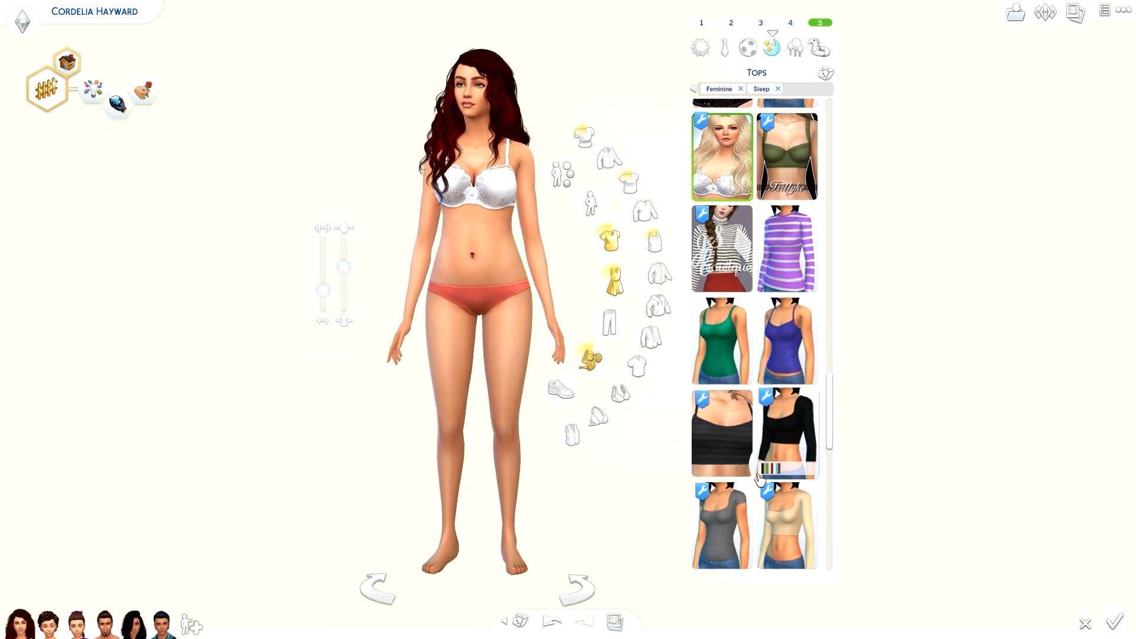
pyautogui.click(714, 401)
pyautogui.moveTo(710, 402)
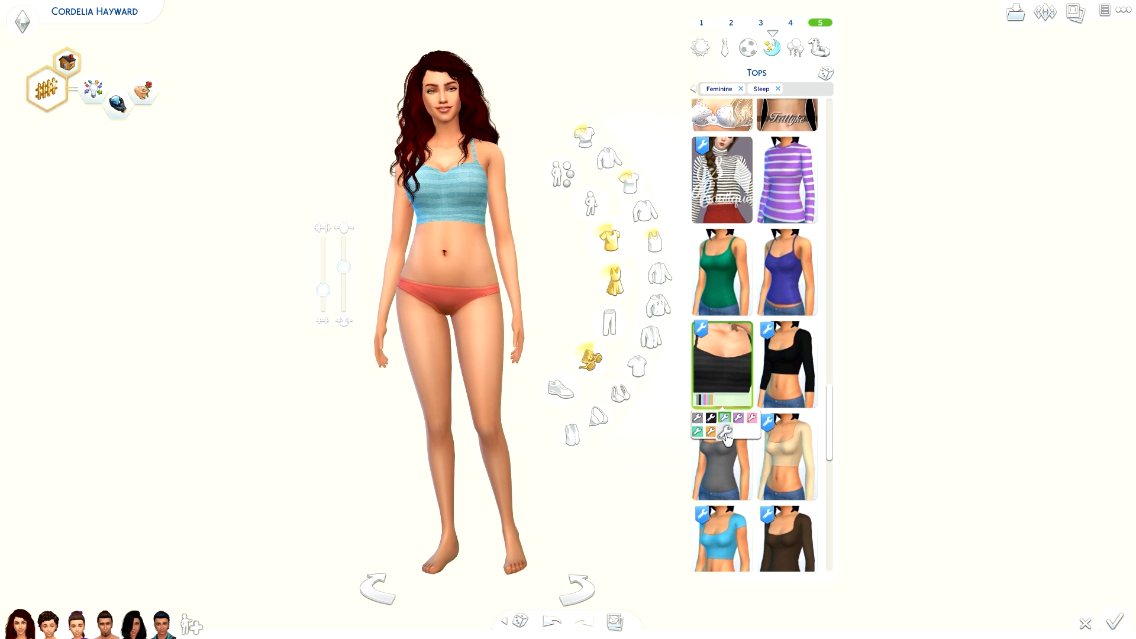
# Try the short-sleeved sweetheart crop top in lavender, and undo the change.
pyautogui.scroll(-5, 787, 448)
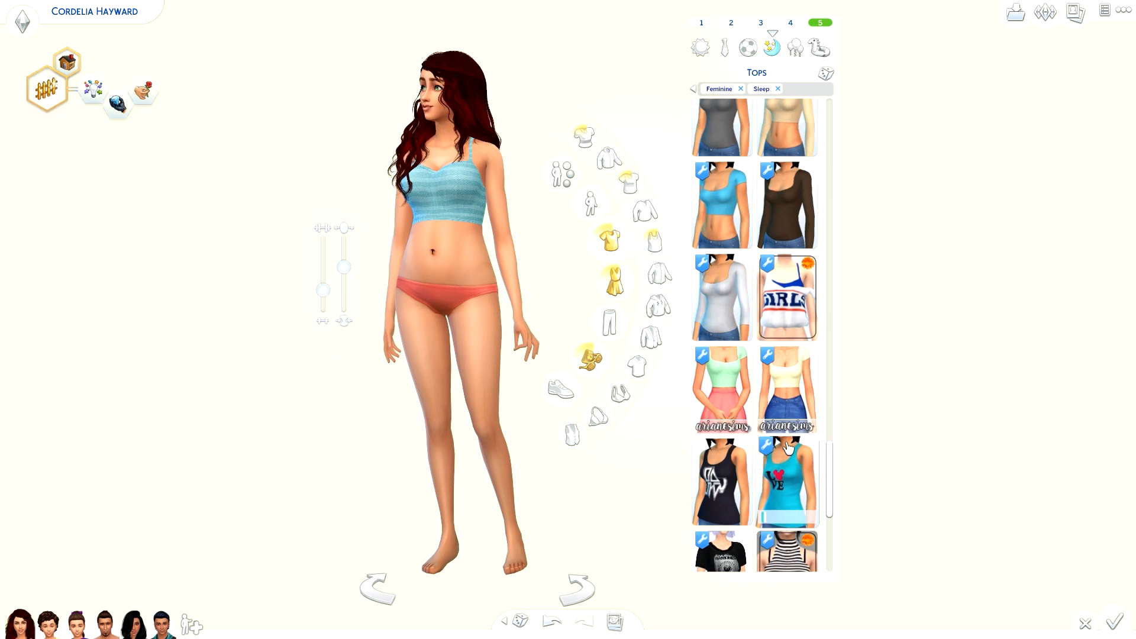
pyautogui.scroll(-1, 787, 448)
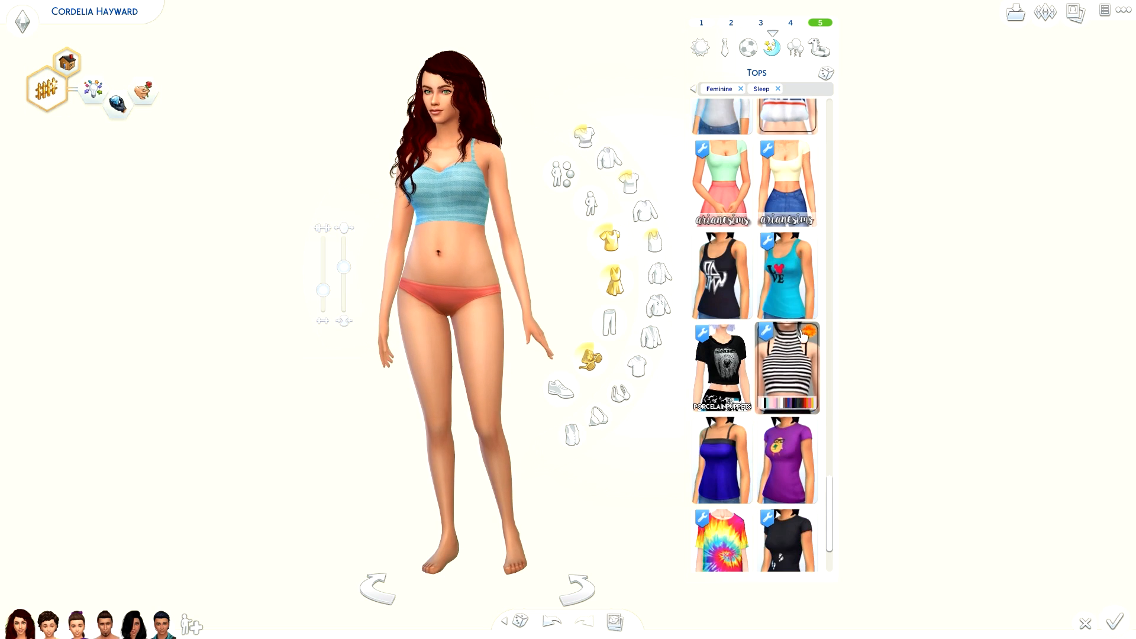
pyautogui.click(787, 204)
pyautogui.scroll(-2, 752, 210)
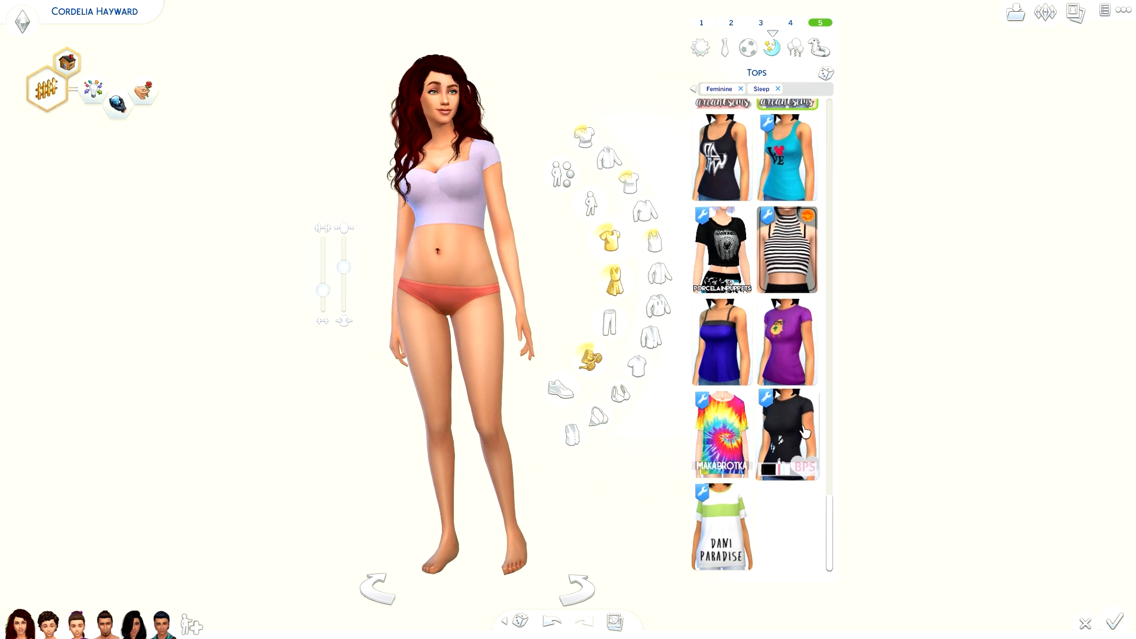
pyautogui.click(550, 622)
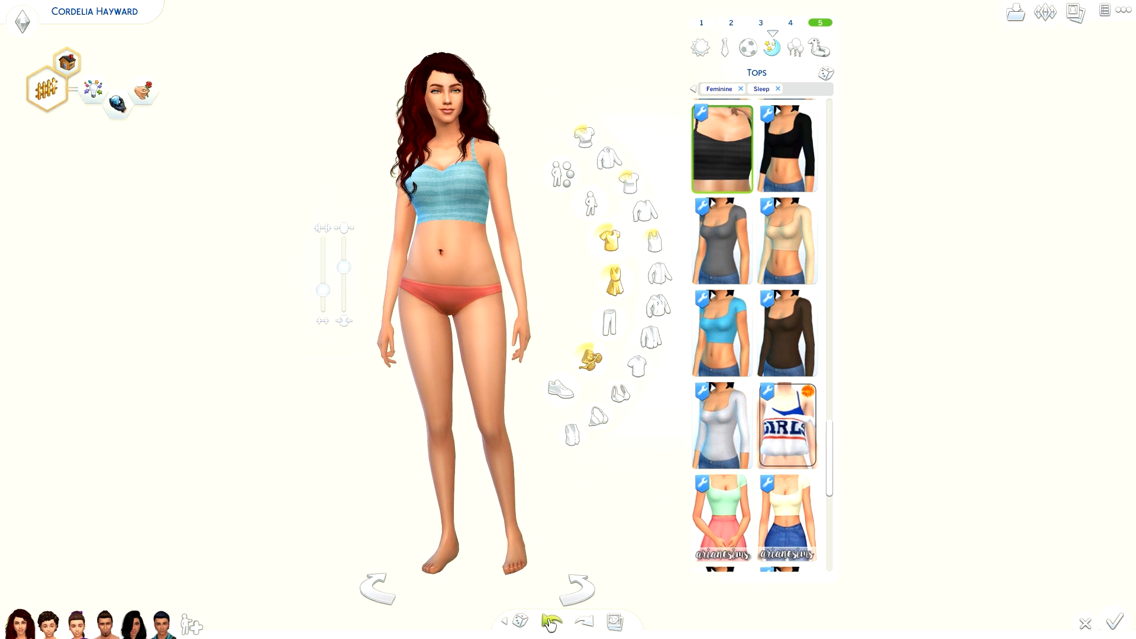
# Bring up the sleep bottoms for the fifth sleepwear outfit and go to the items near the end of the catalog.
pyautogui.click(609, 322)
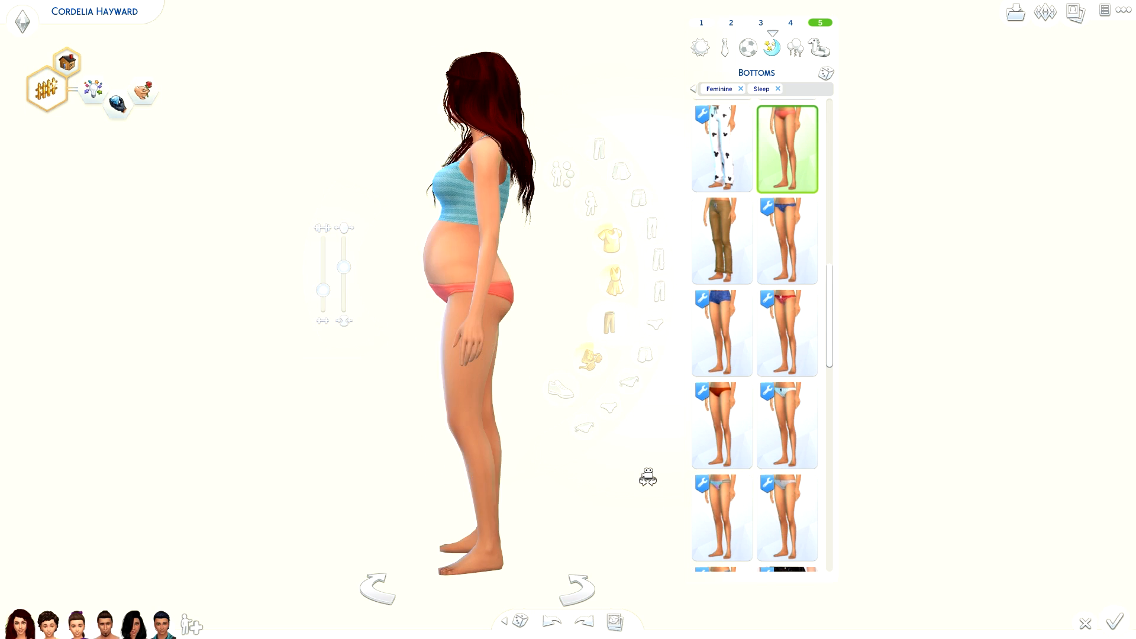
pyautogui.scroll(-2, 828, 376)
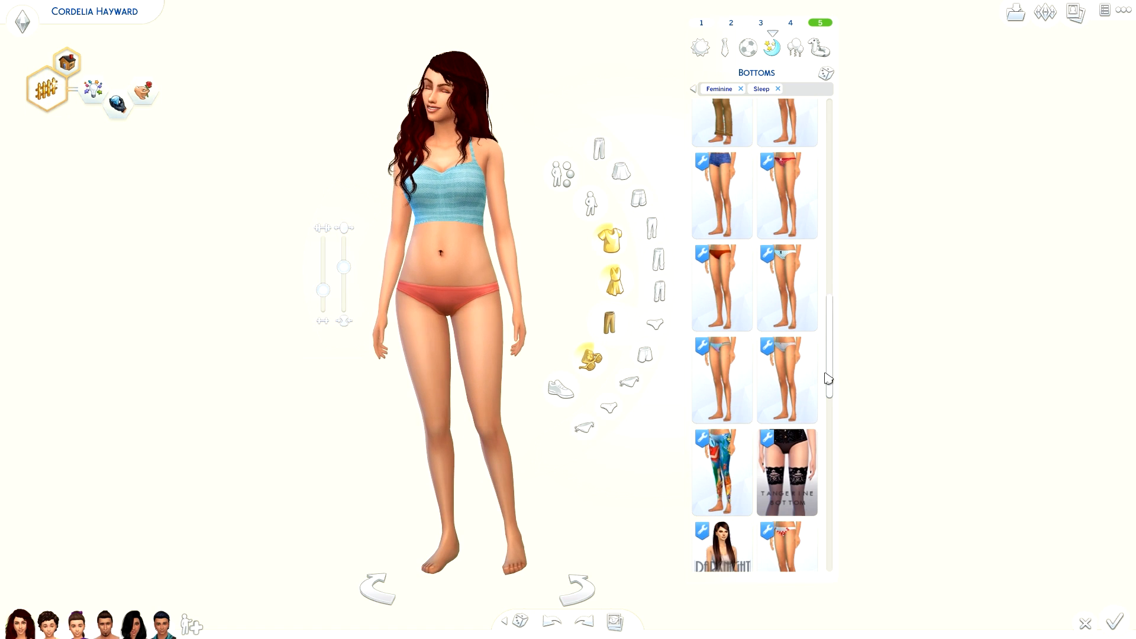
pyautogui.moveTo(826, 371); pyautogui.dragTo(816, 514)
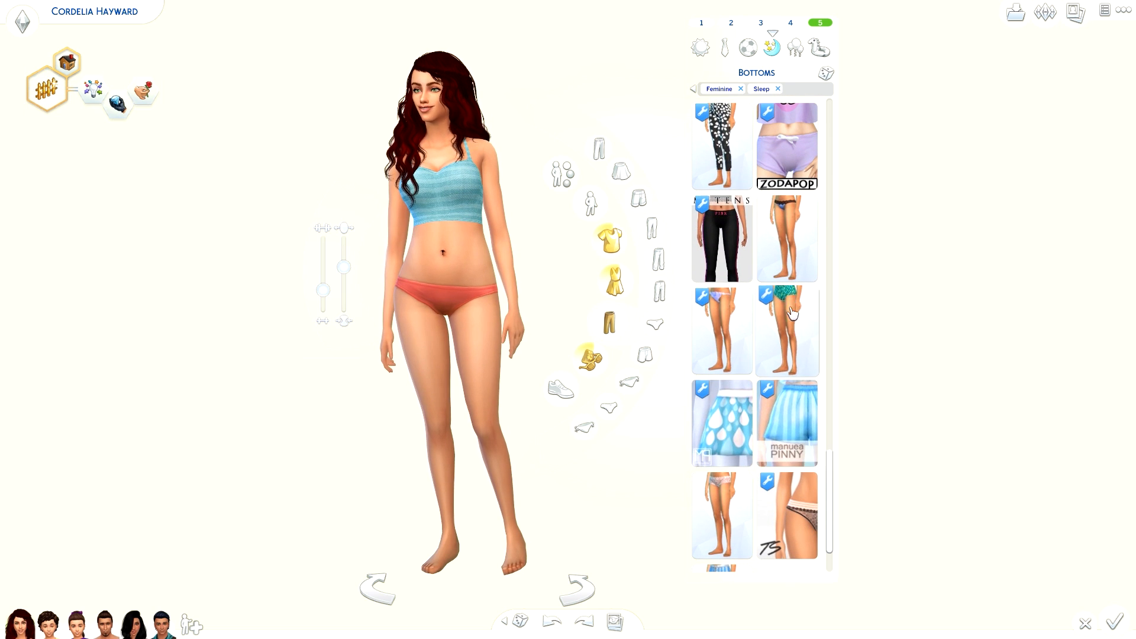
# Try the green scale-print high-waisted briefs, the lavender ruffled briefs and the lace briefs in blue.
pyautogui.click(791, 331)
pyautogui.click(723, 331)
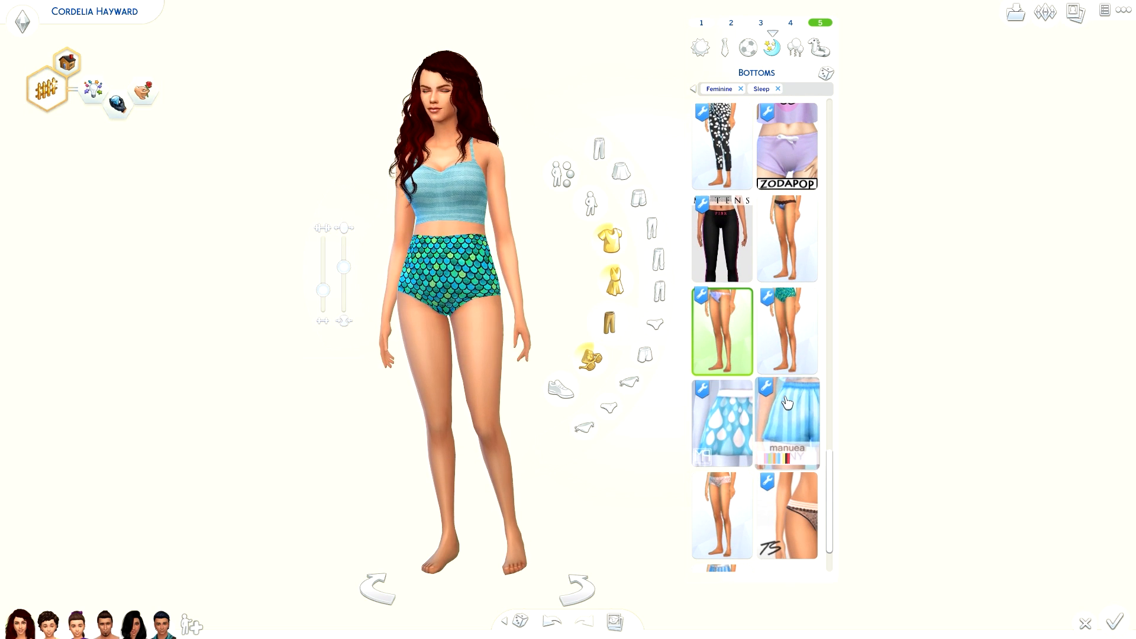
pyautogui.scroll(-2, 789, 404)
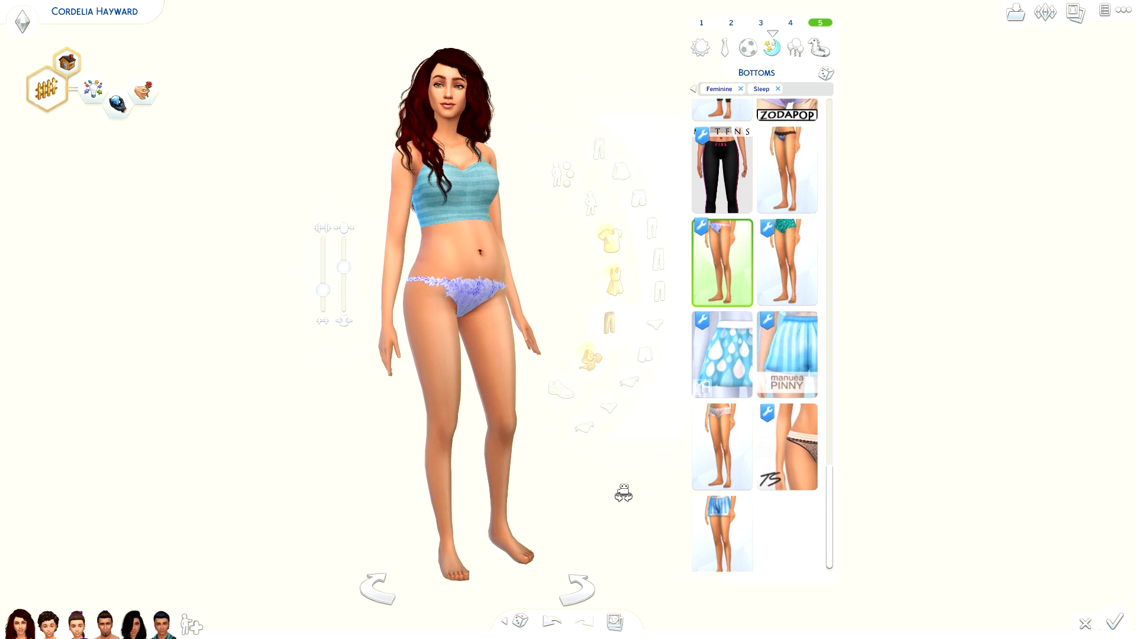
pyautogui.click(722, 438)
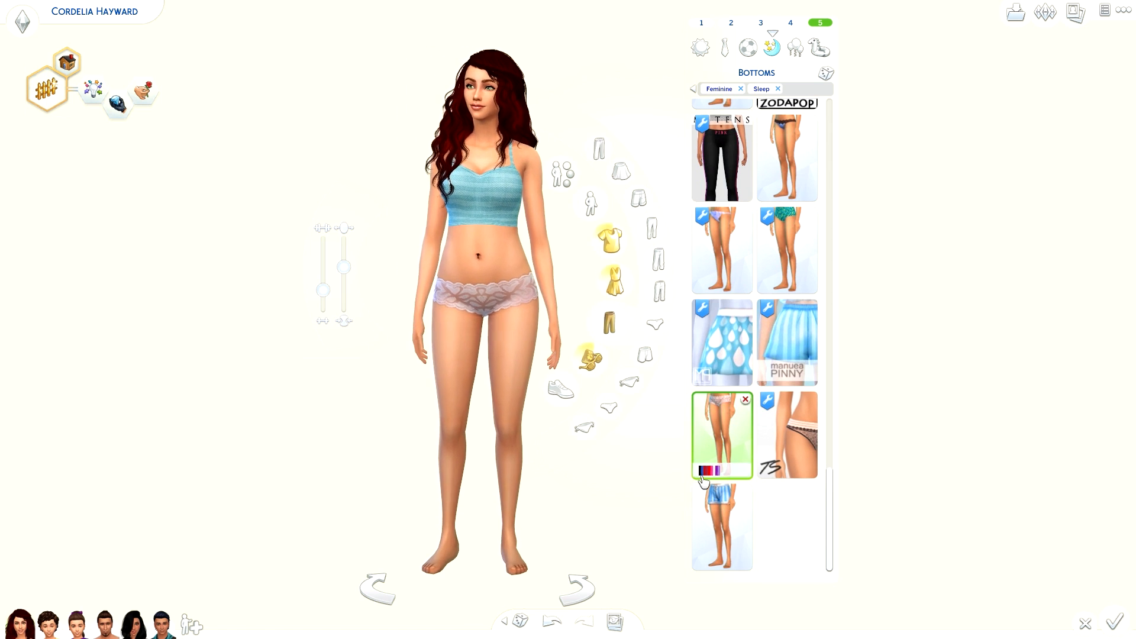
pyautogui.moveTo(710, 480)
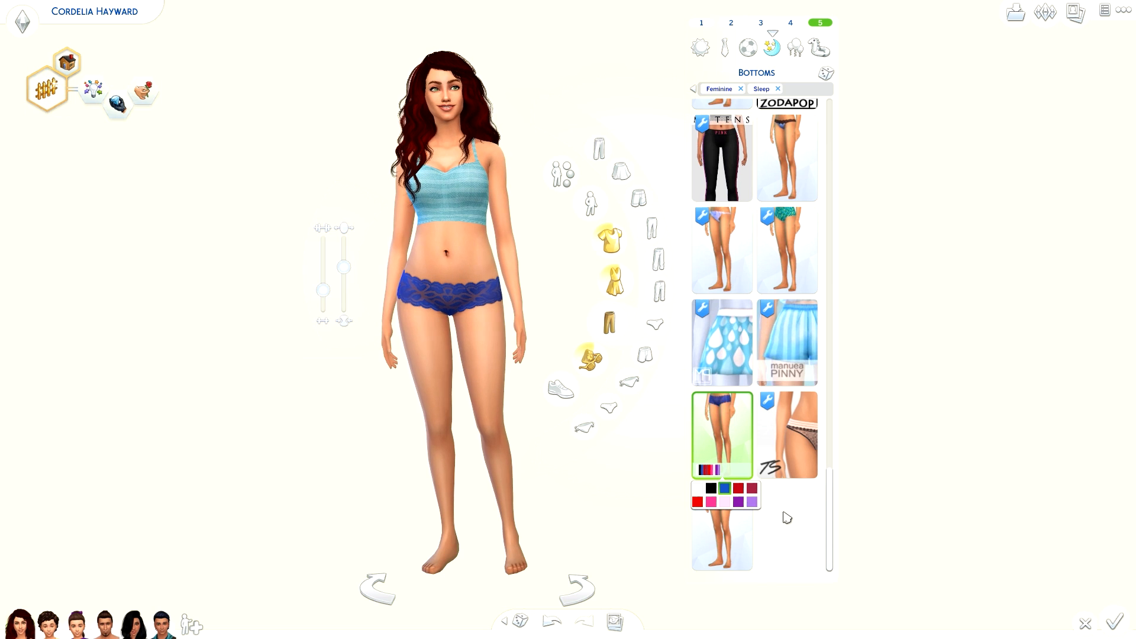
# Try the white dotted sleep shorts and the striped drawstring shorts in blue and purple.
pyautogui.click(787, 346)
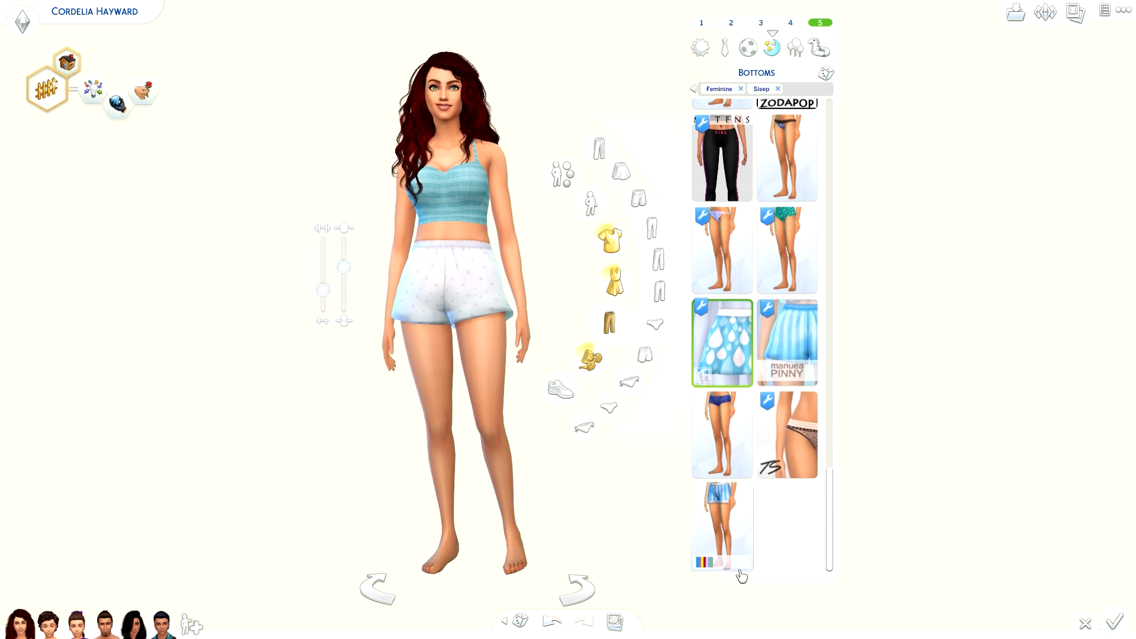
pyautogui.click(728, 538)
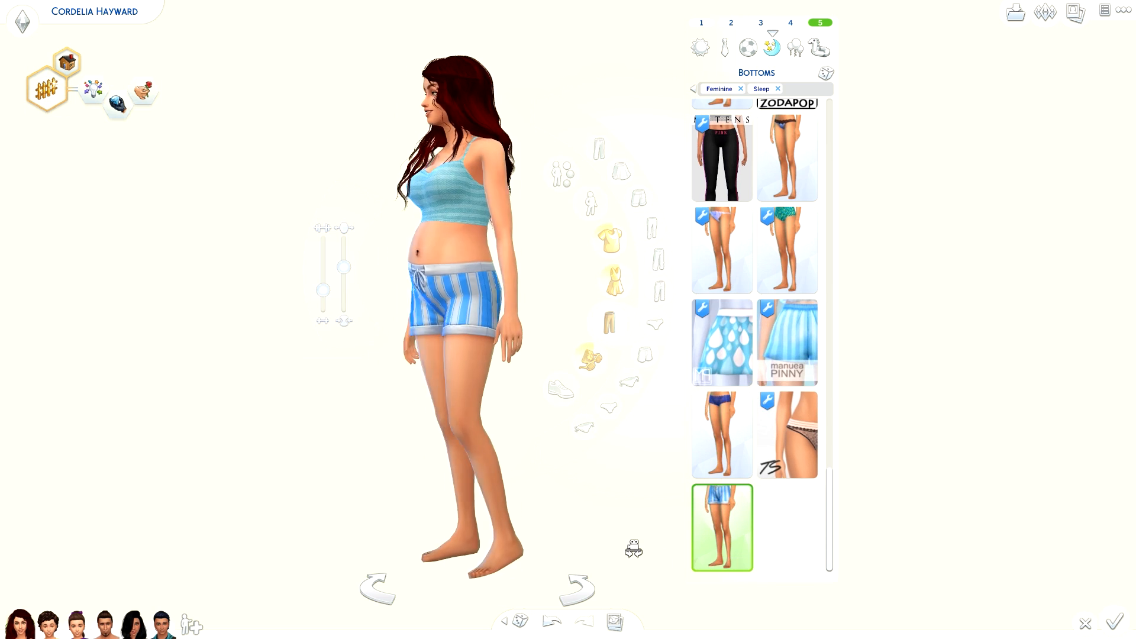
pyautogui.moveTo(708, 555)
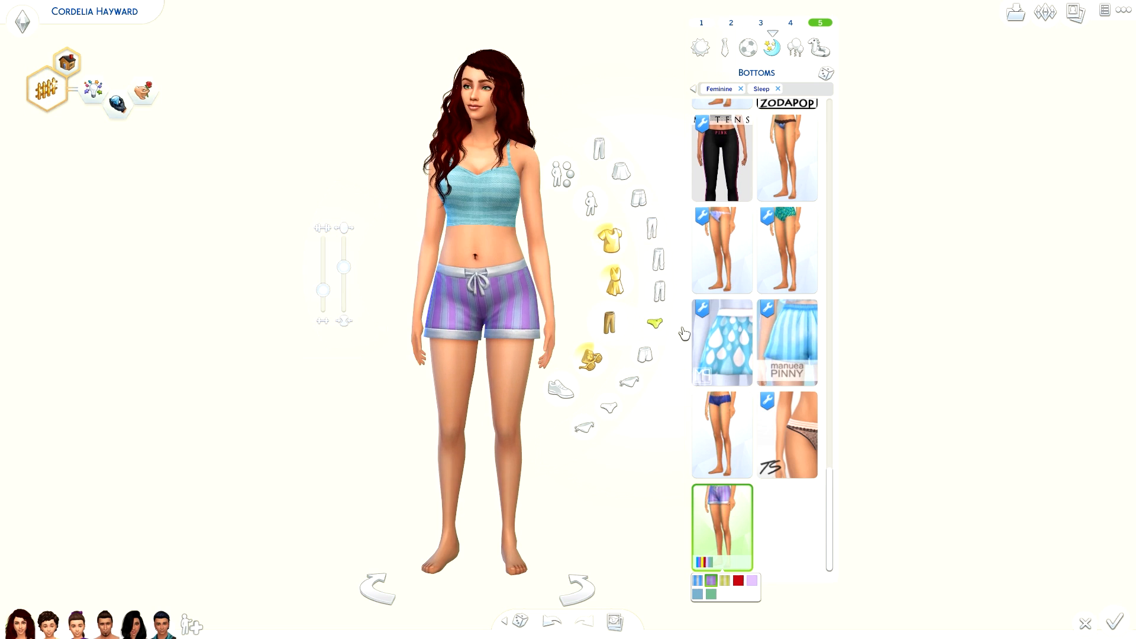
# Try the yellow briefs, the red polka-dot briefs with bows and the mermaid-print leggings on the Sim.
pyautogui.scroll(1, 782, 486)
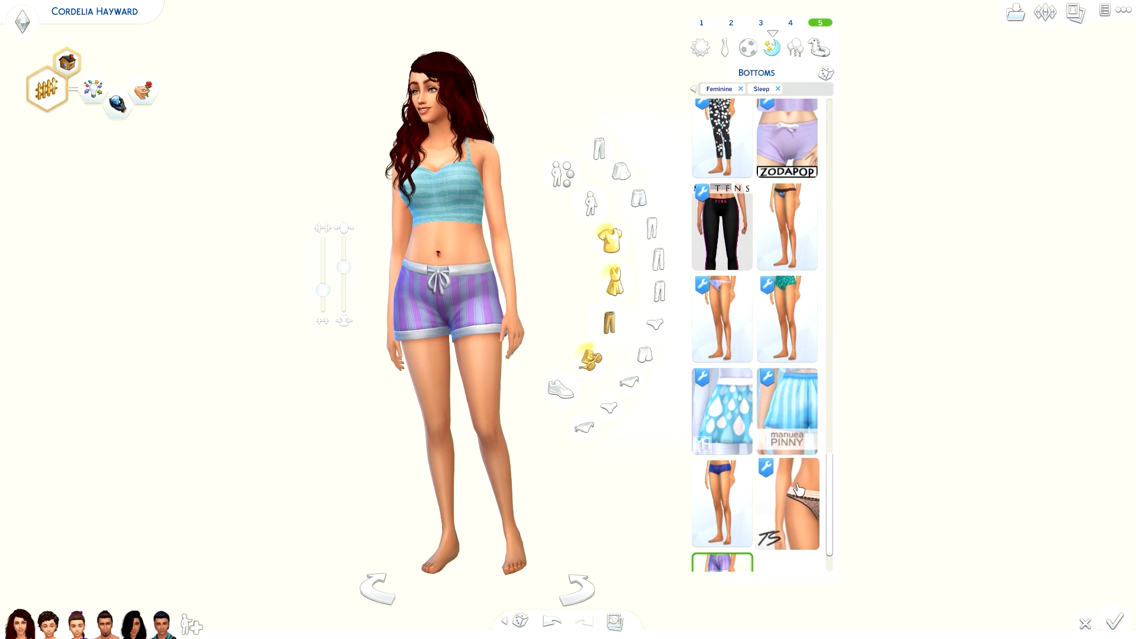
pyautogui.scroll(5, 798, 489)
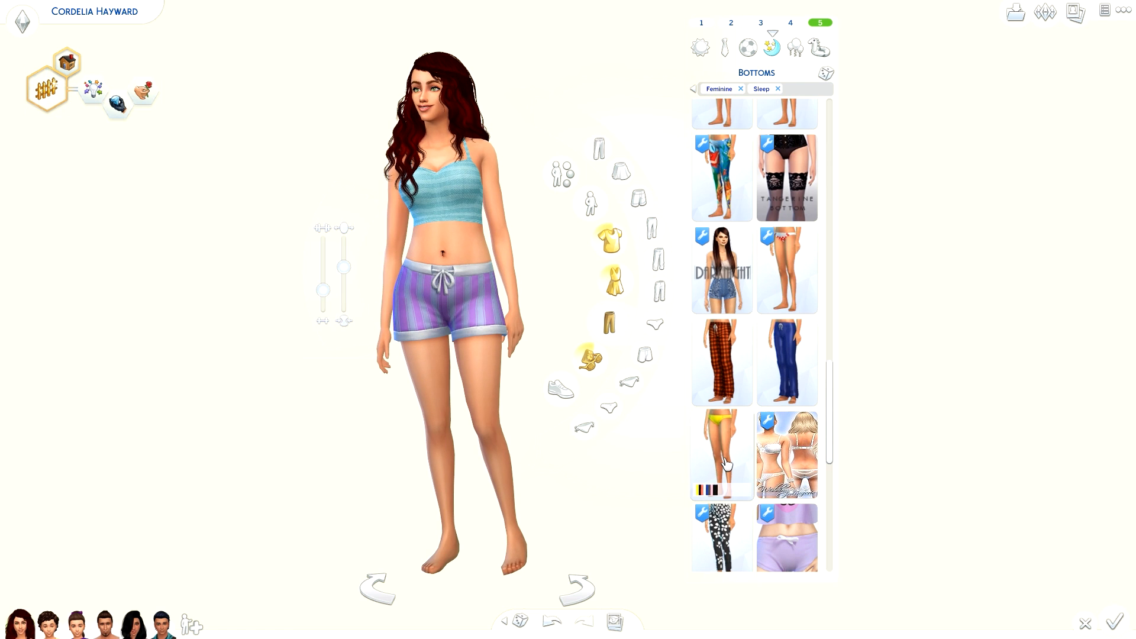
pyautogui.click(726, 464)
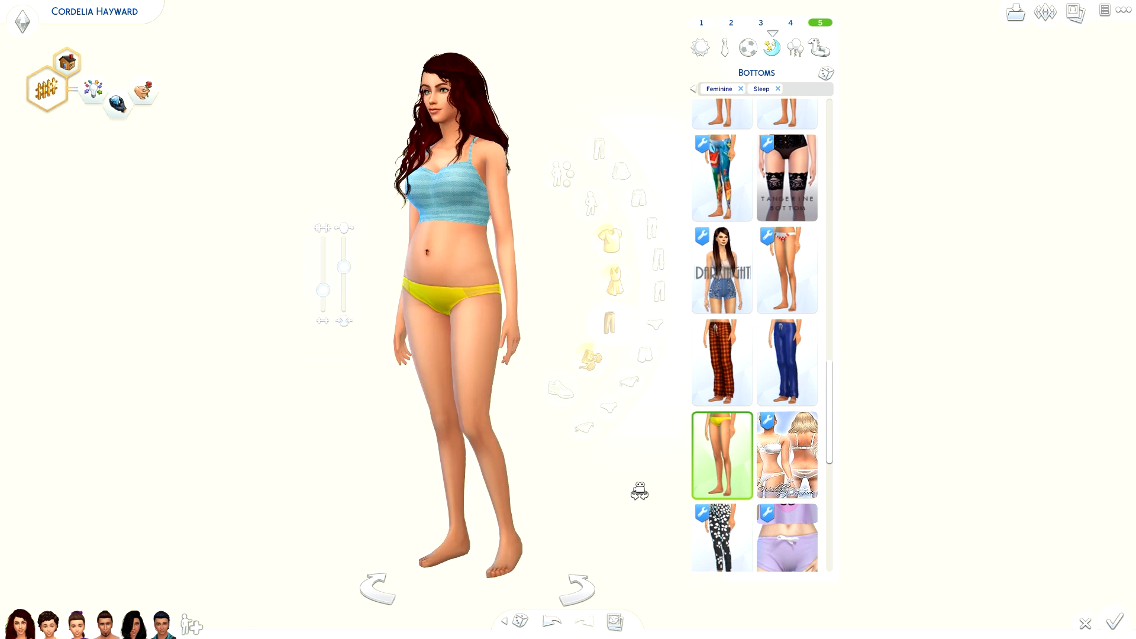
pyautogui.click(787, 271)
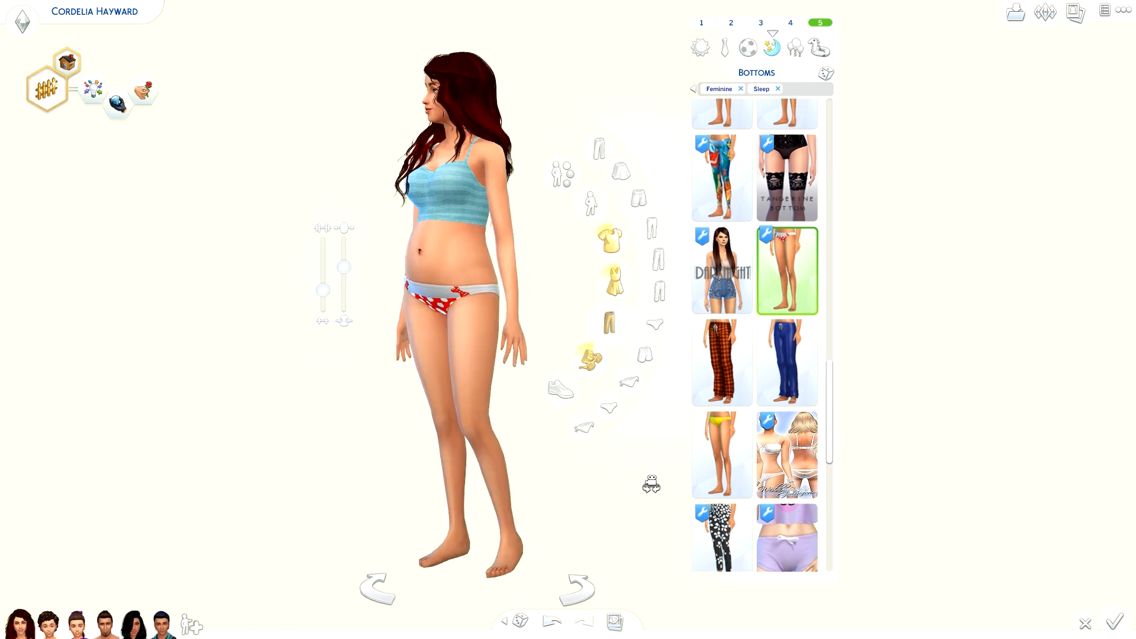
pyautogui.scroll(2, 793, 366)
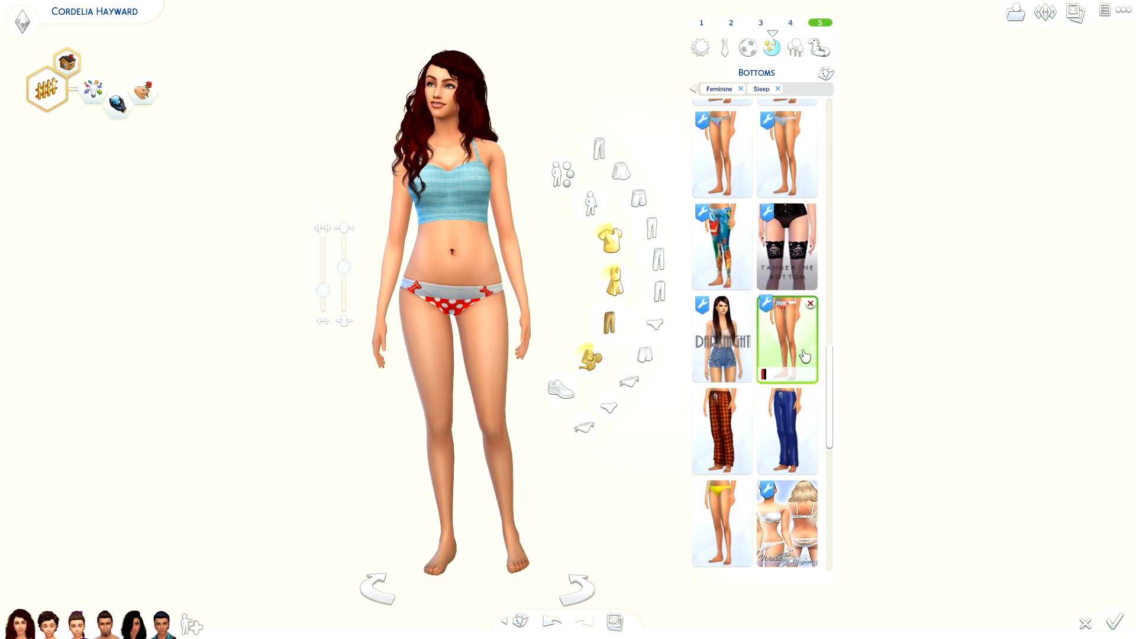
pyautogui.click(722, 315)
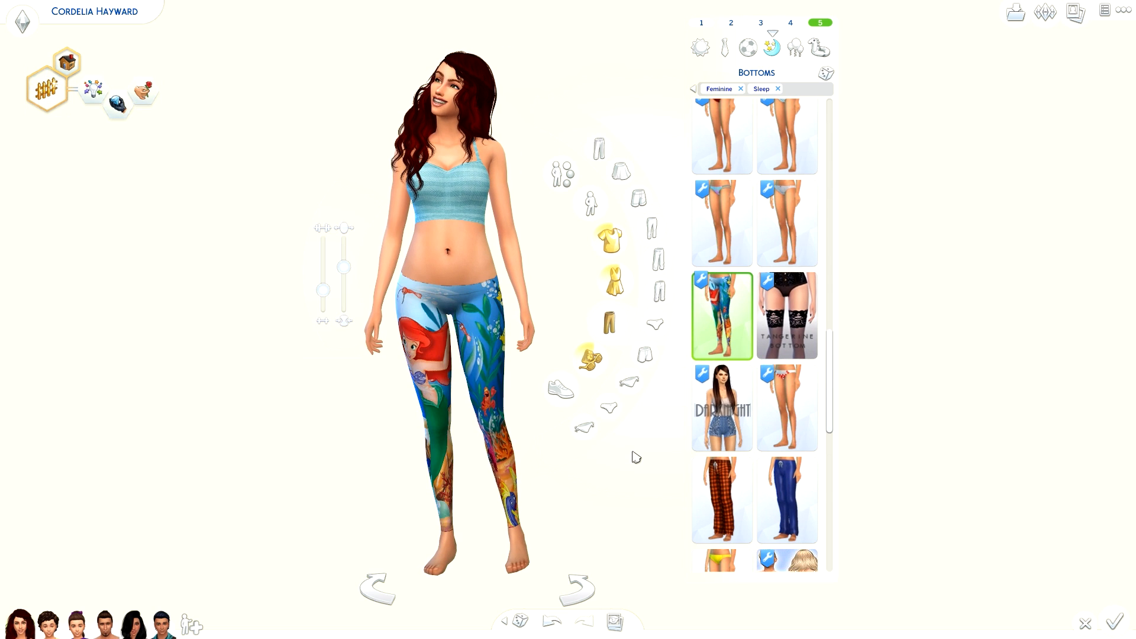
# Pick the dark blue custom-content boyshorts as the bottoms for the fifth sleepwear outfit.
pyautogui.scroll(2, 765, 410)
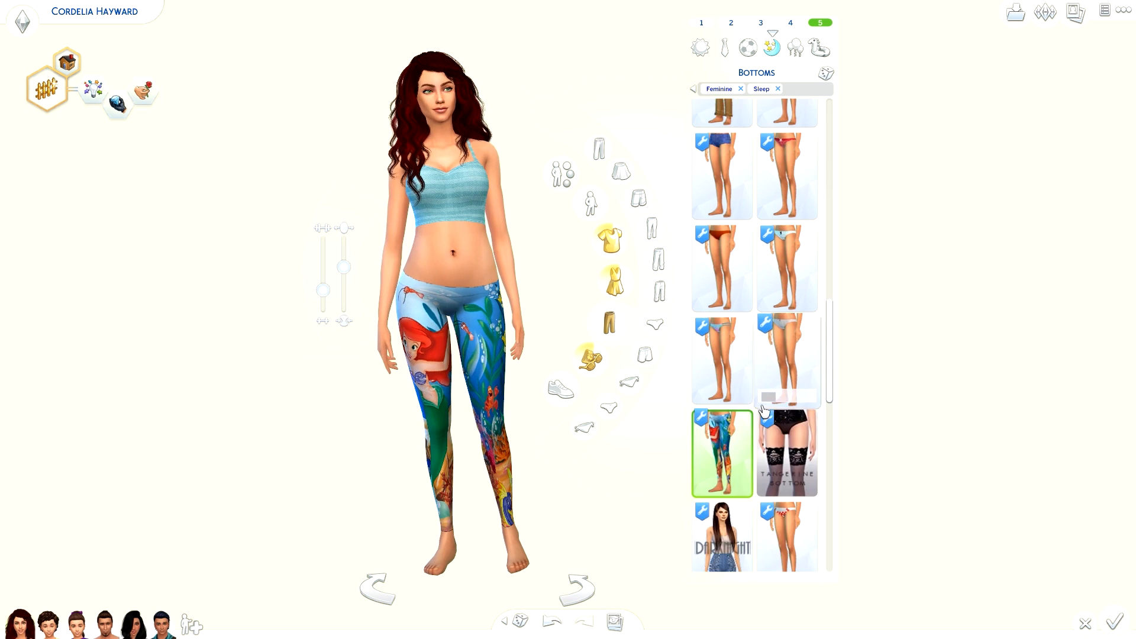
pyautogui.scroll(3, 764, 410)
pyautogui.click(726, 393)
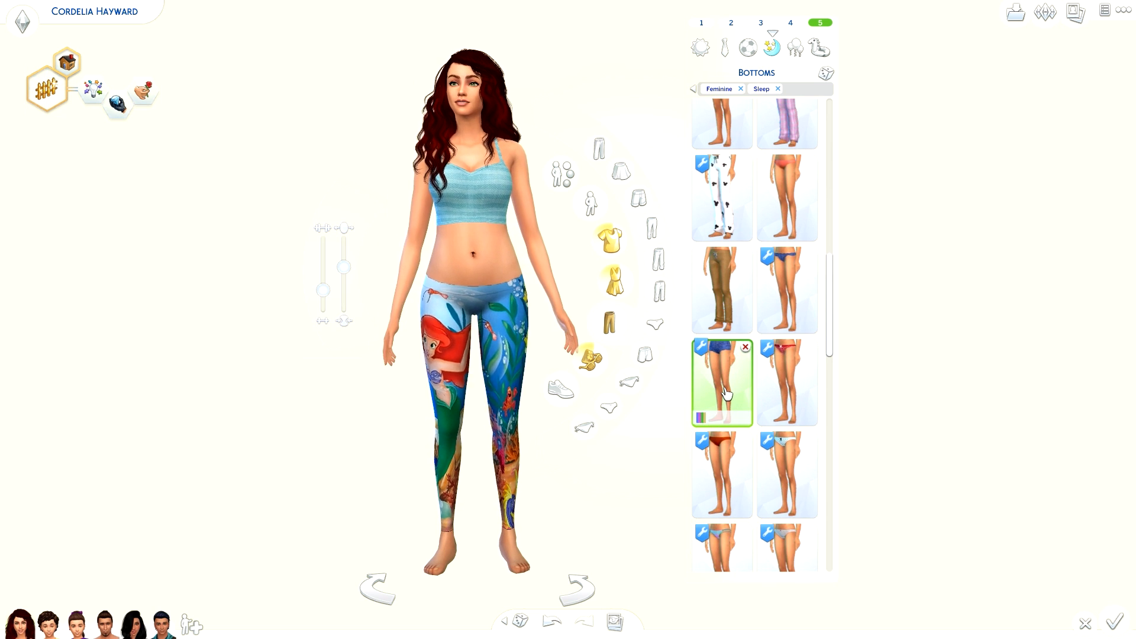
# Check the lace boyshorts from the side, preview their other colors and set them to dark blue.
pyautogui.moveTo(660, 463); pyautogui.dragTo(659, 462)
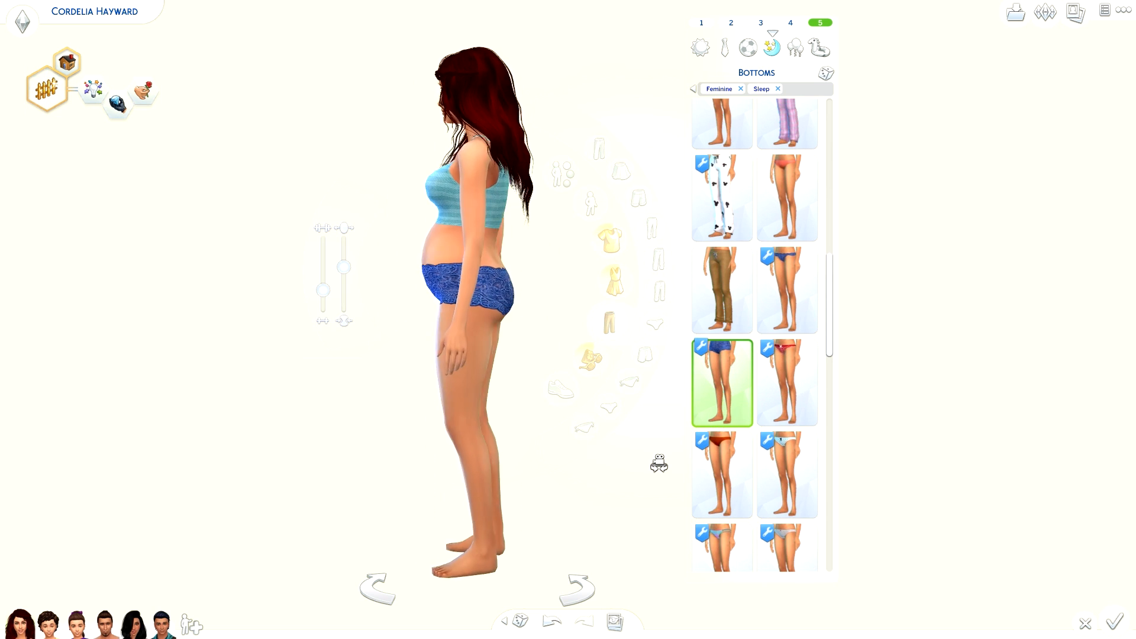
pyautogui.moveTo(705, 419)
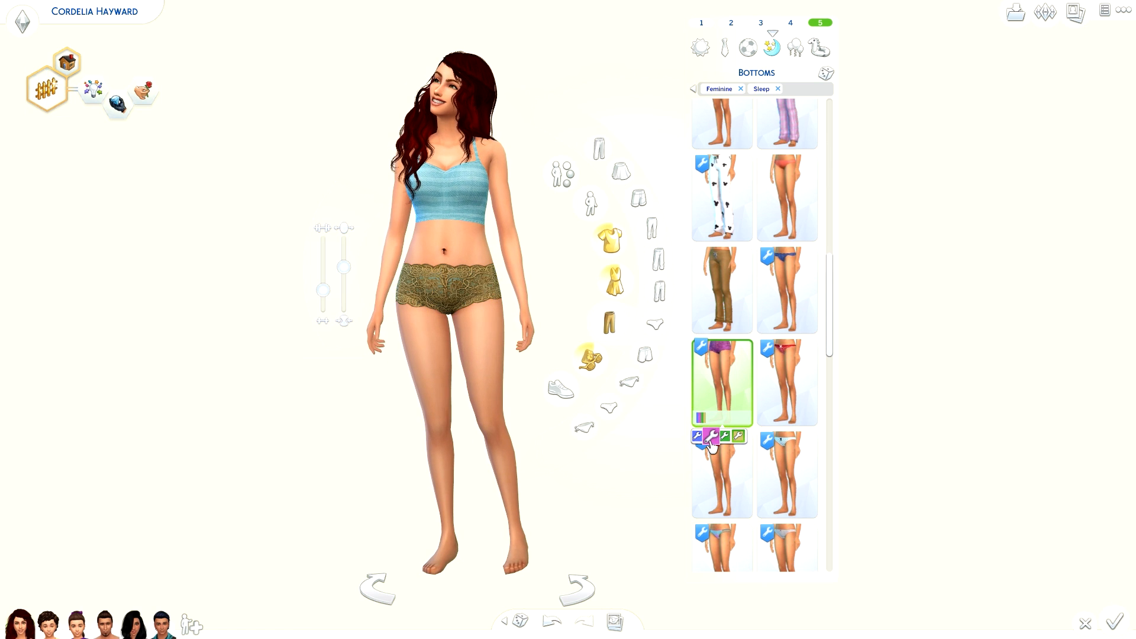
pyautogui.click(698, 436)
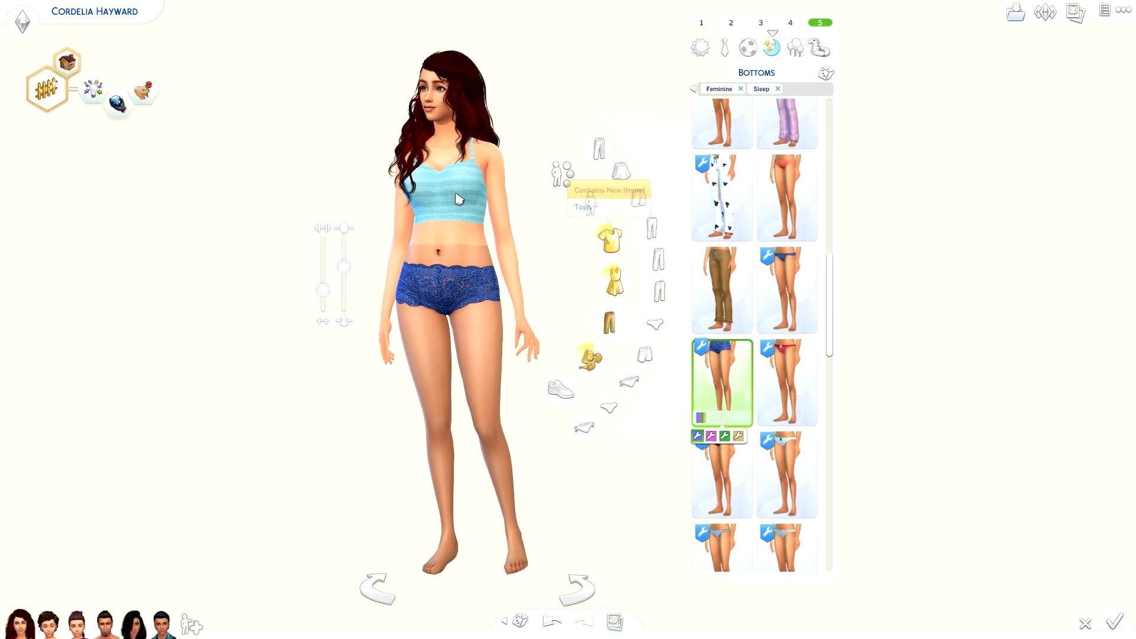
# Recolor the striped cropped camisole of the fifth sleepwear outfit to lavender purple.
pyautogui.click(457, 197)
pyautogui.moveTo(714, 187)
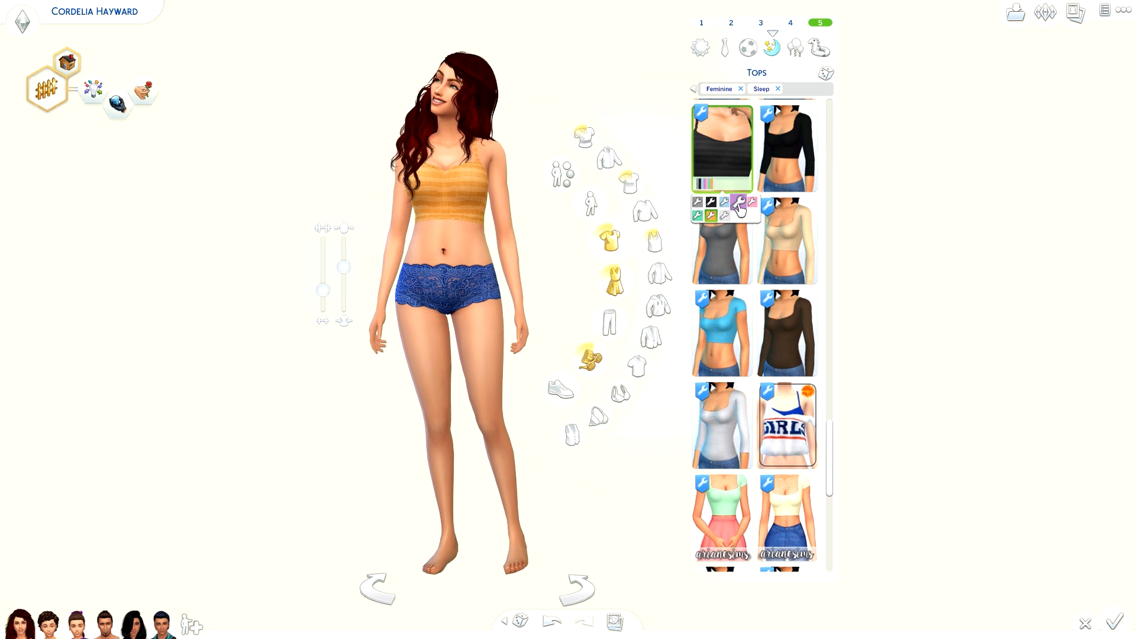
pyautogui.click(739, 208)
# Try the floral high-waisted briefs and the orange and black geometric-print pajama pants with the lavender camisole.
pyautogui.click(609, 322)
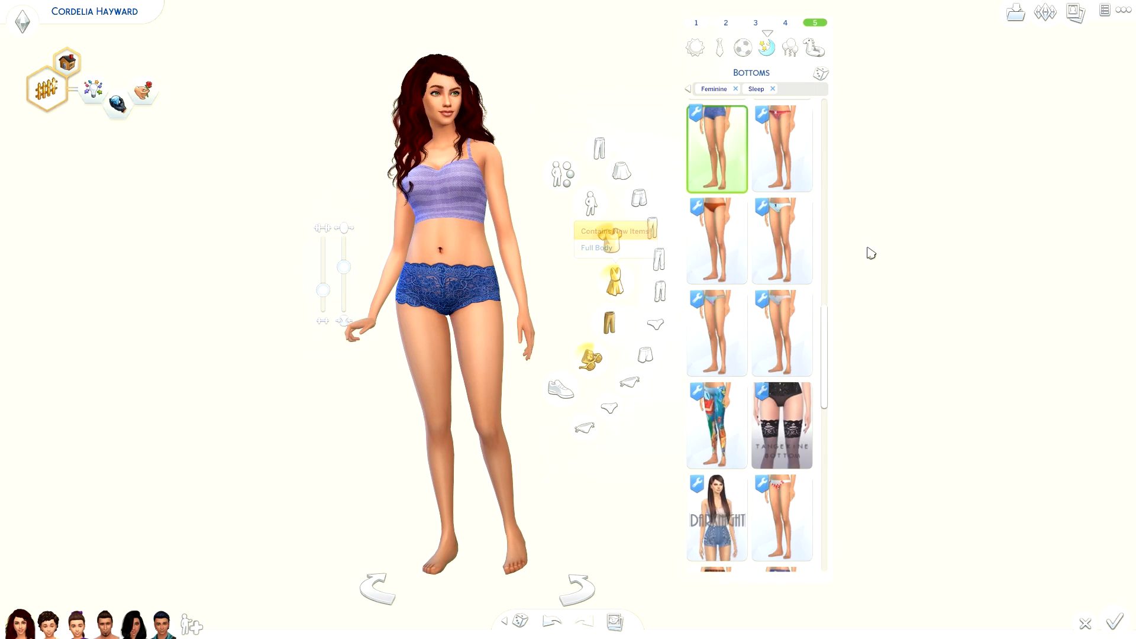
pyautogui.scroll(5, 769, 266)
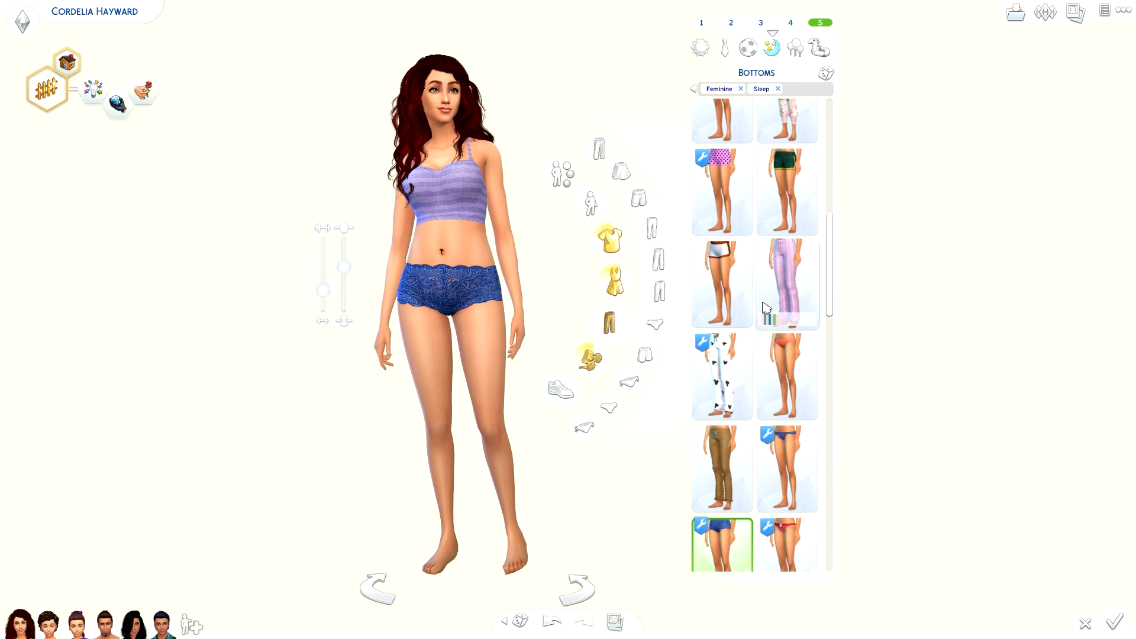
pyautogui.scroll(3, 754, 347)
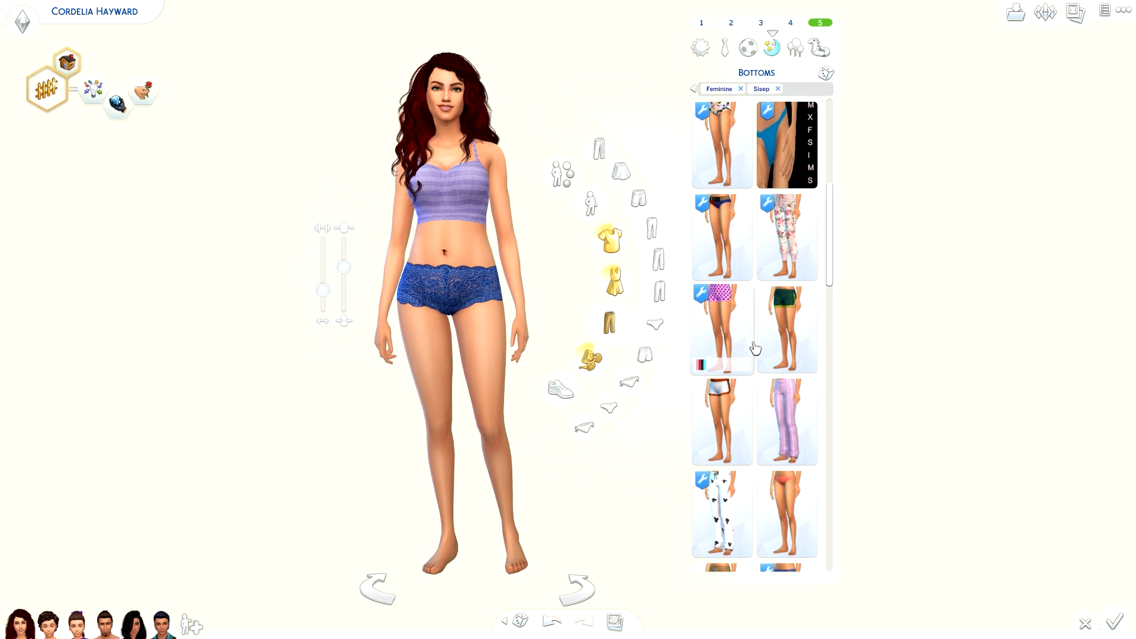
pyautogui.scroll(2, 763, 355)
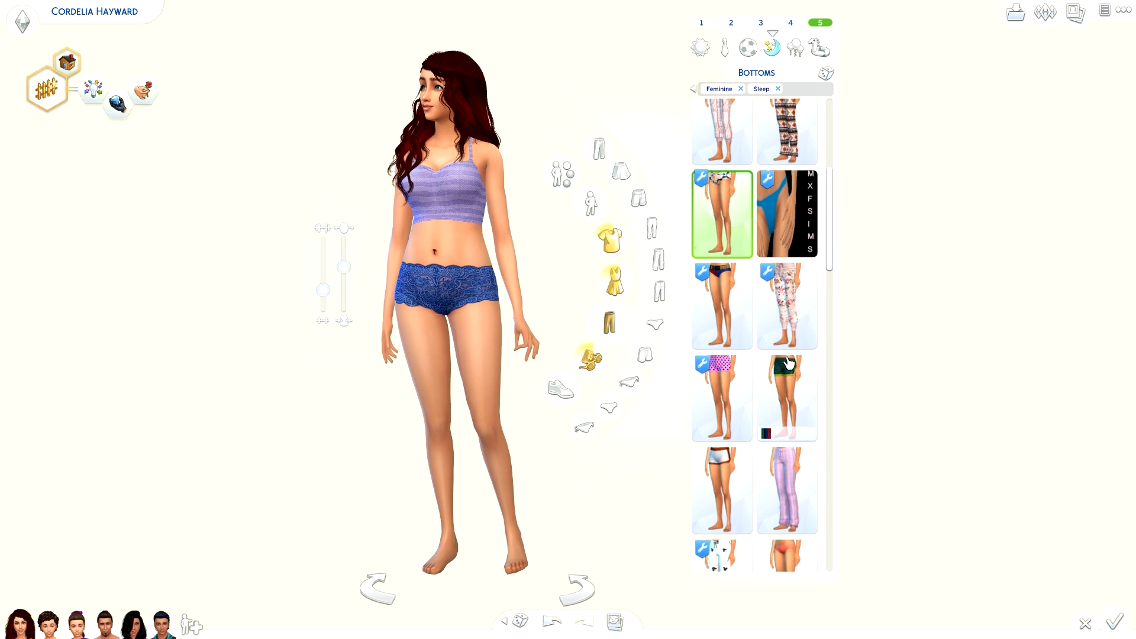
pyautogui.scroll(6, 789, 362)
pyautogui.click(728, 362)
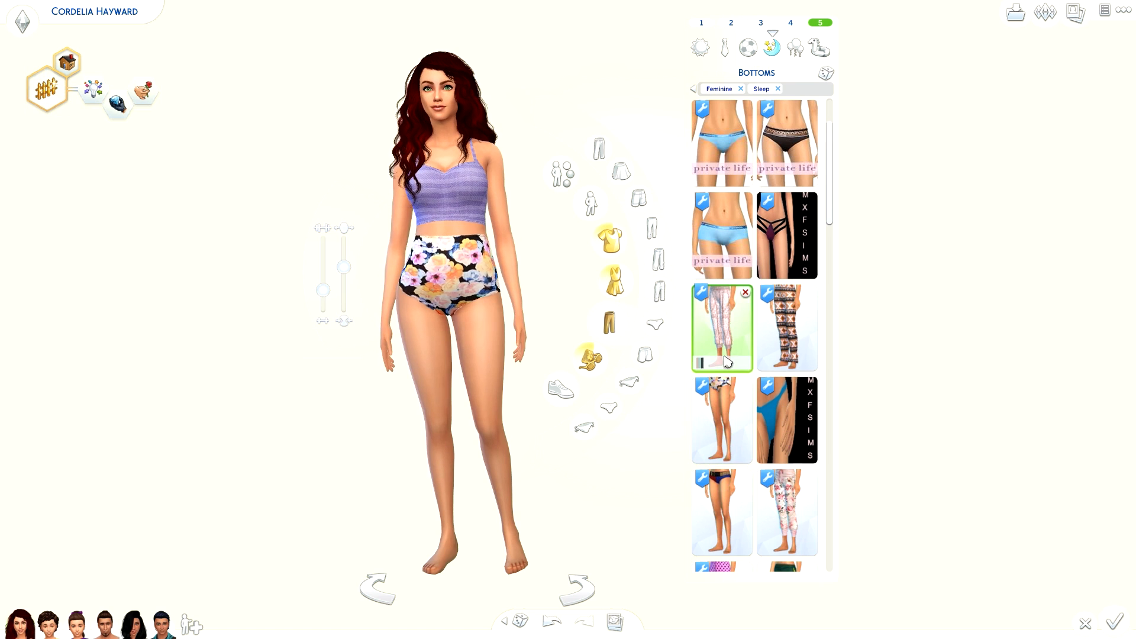
pyautogui.click(781, 343)
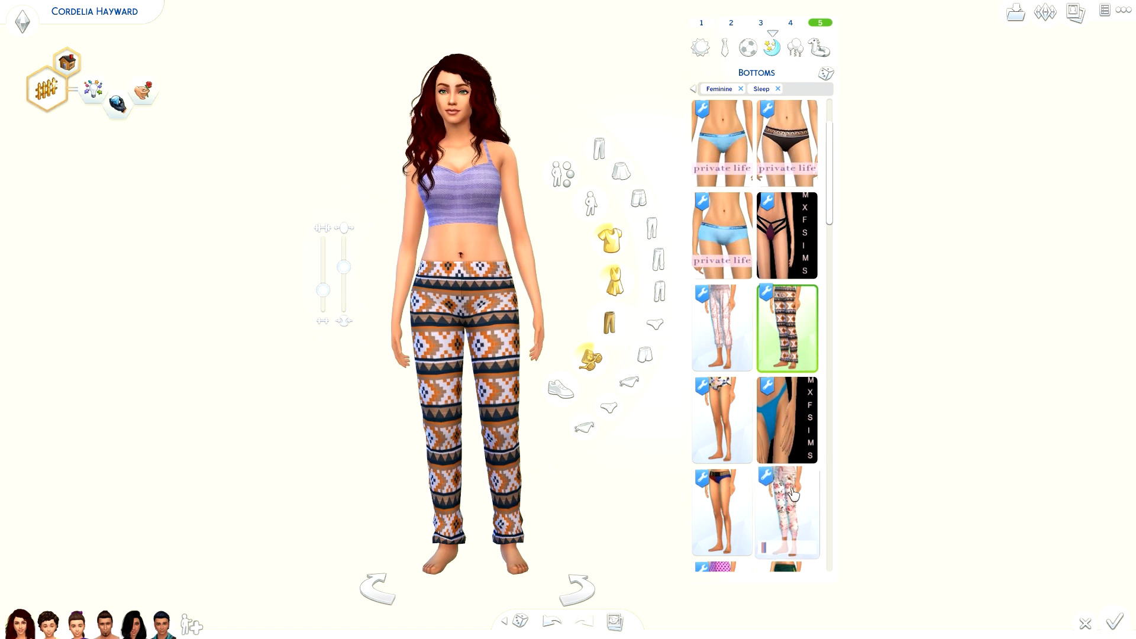
# Try the floral drawstring joggers in pink and in blue-purple, checking them from different angles.
pyautogui.moveTo(530, 498); pyautogui.dragTo(525, 501)
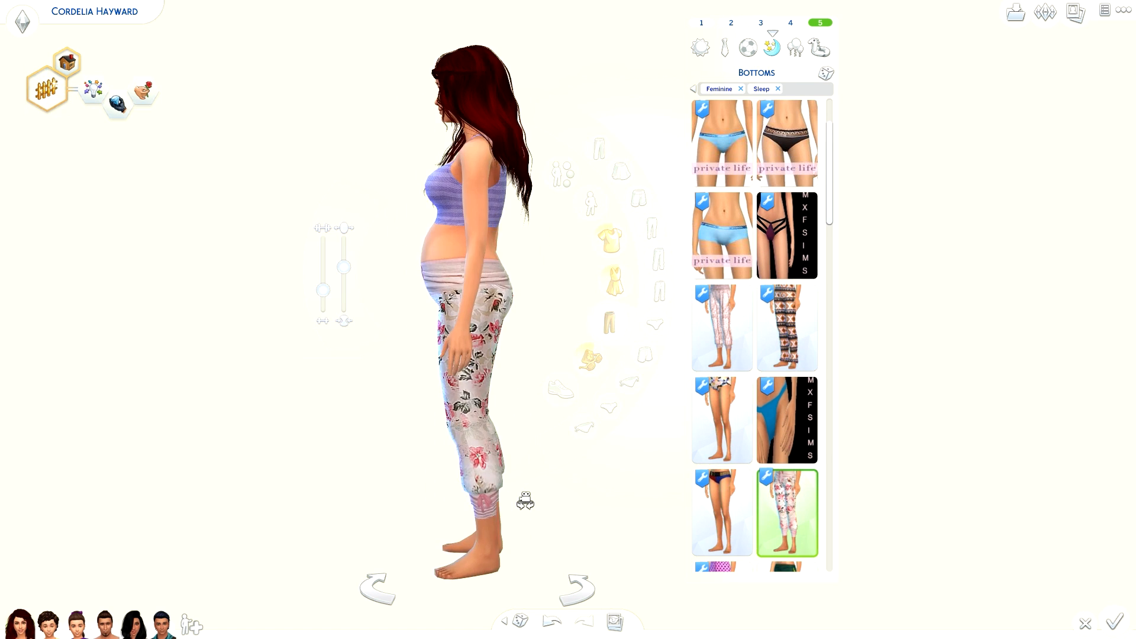
pyautogui.scroll(-3, 763, 444)
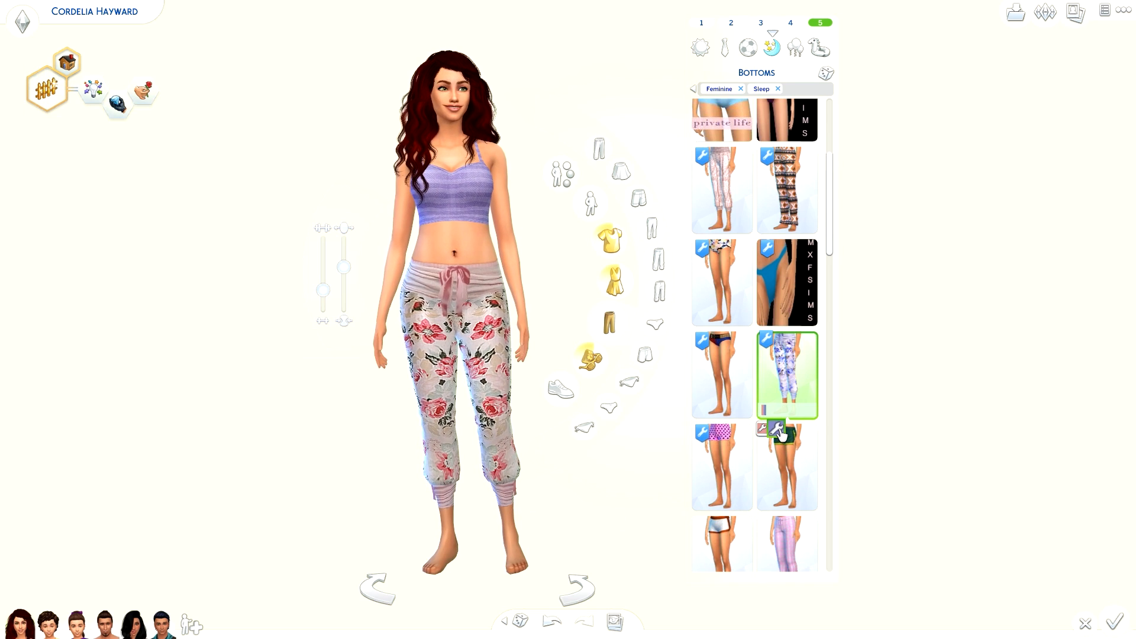
pyautogui.moveTo(633, 497); pyautogui.dragTo(634, 498)
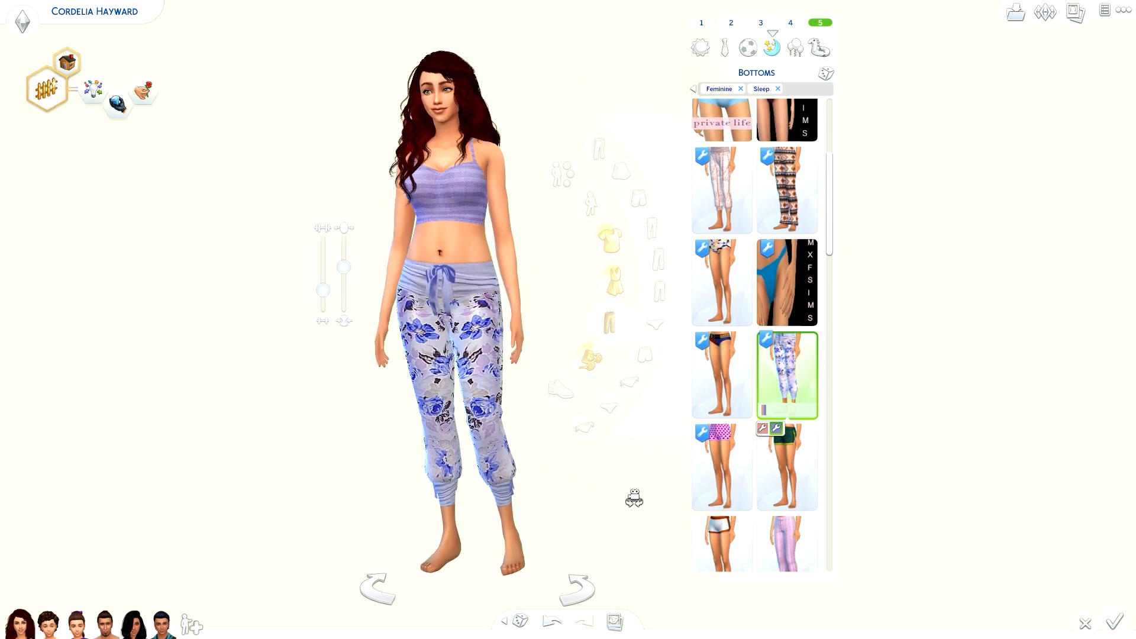
pyautogui.moveTo(364, 514); pyautogui.dragTo(364, 517)
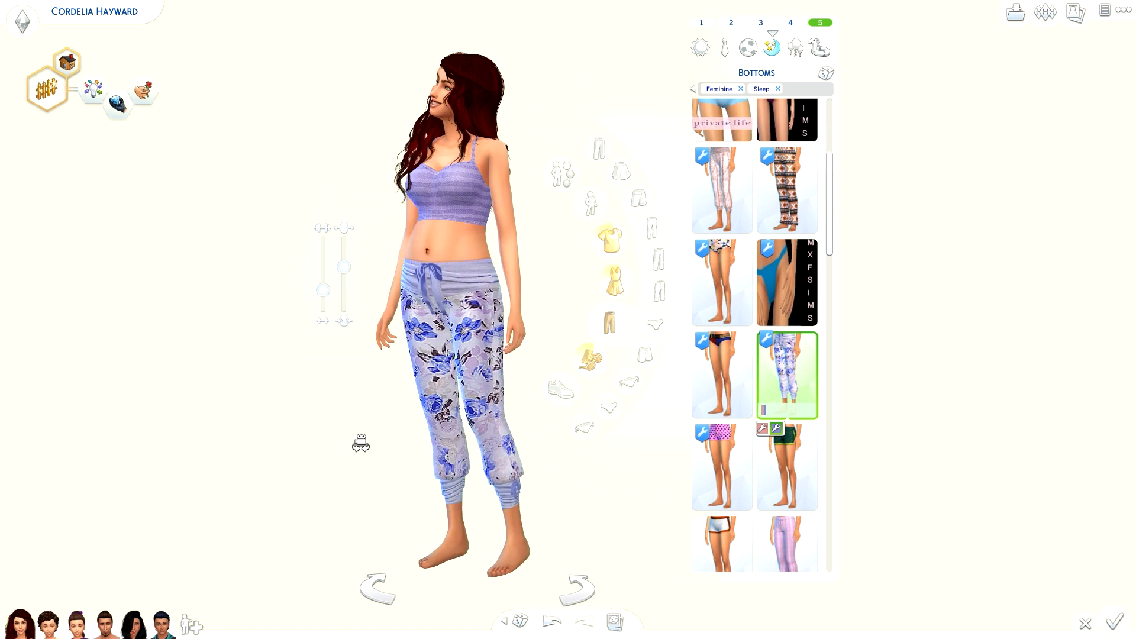
# Try the pink polka-dot shorts as the bottoms for the sleepwear outfit.
pyautogui.scroll(3, 772, 394)
pyautogui.scroll(-3, 772, 394)
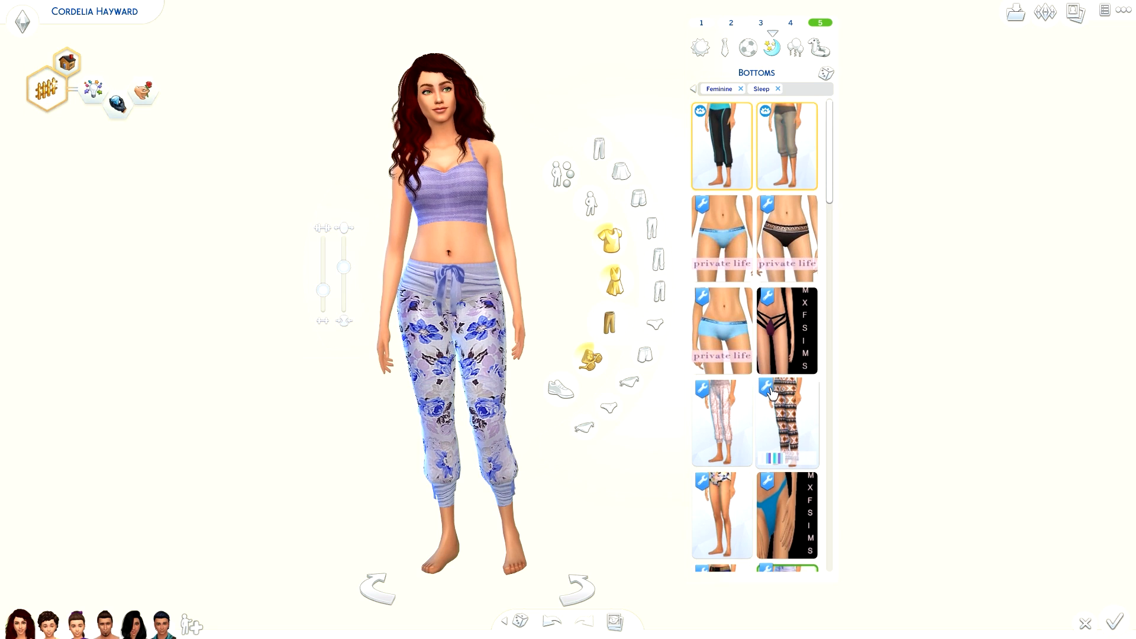
pyautogui.click(723, 480)
pyautogui.scroll(3, 737, 462)
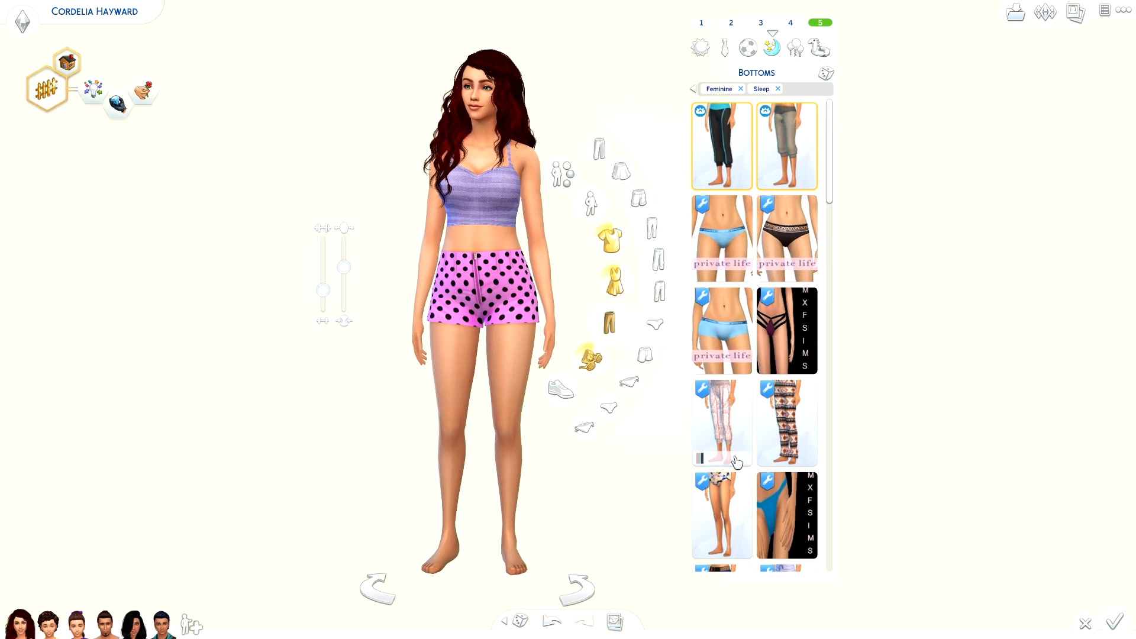
pyautogui.scroll(-3, 736, 462)
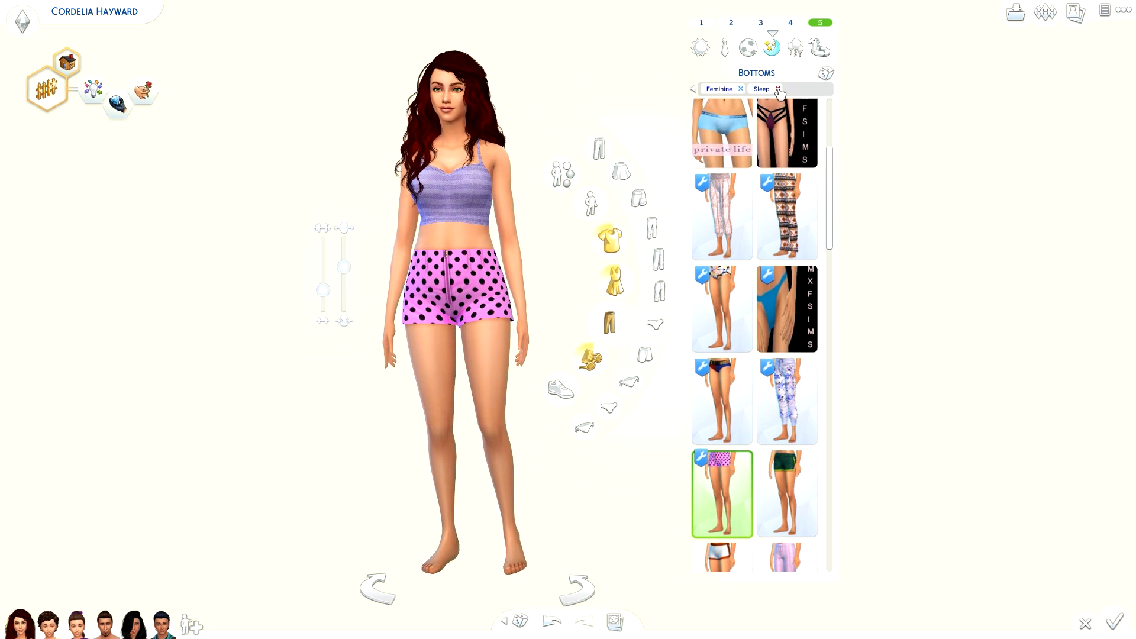
# Remove the Sleep filter from the bottoms and show the full Shorts category from its beginning.
pyautogui.click(778, 90)
pyautogui.click(639, 198)
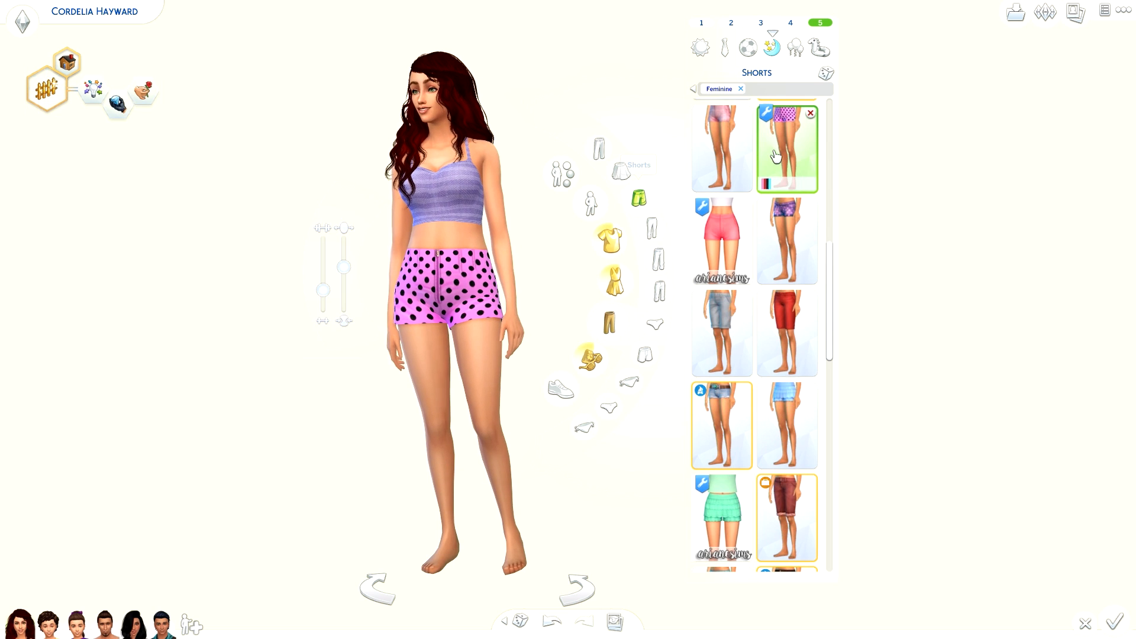
pyautogui.moveTo(829, 309); pyautogui.dragTo(829, 167)
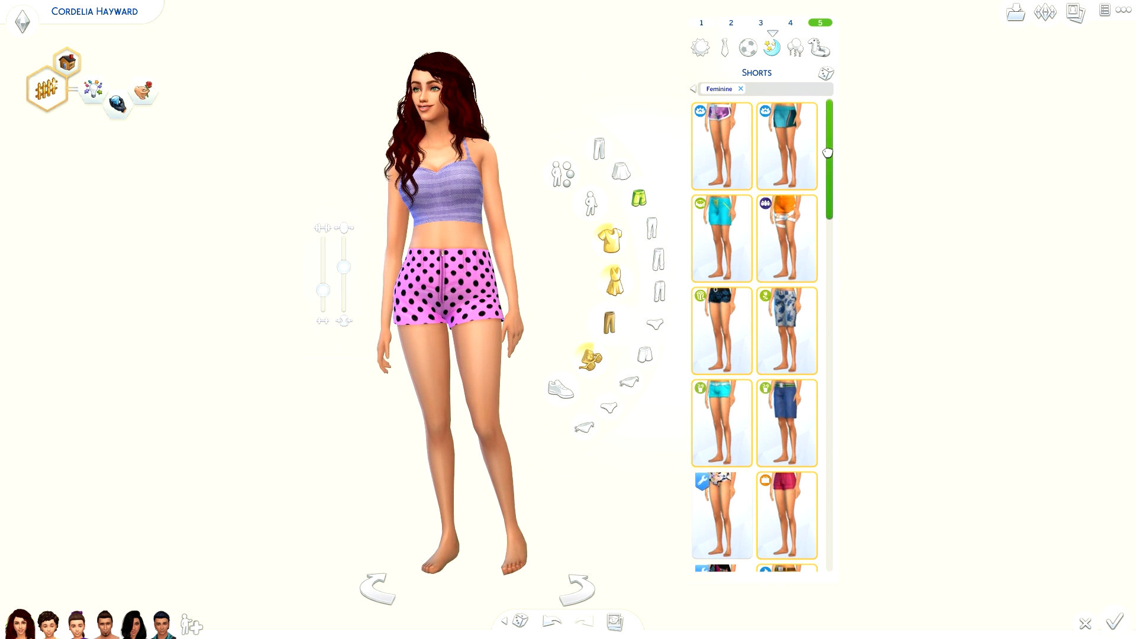
# Try the purple drawstring shorts and the belted scalloped shorts in pastel floral and white patterned colors.
pyautogui.click(721, 148)
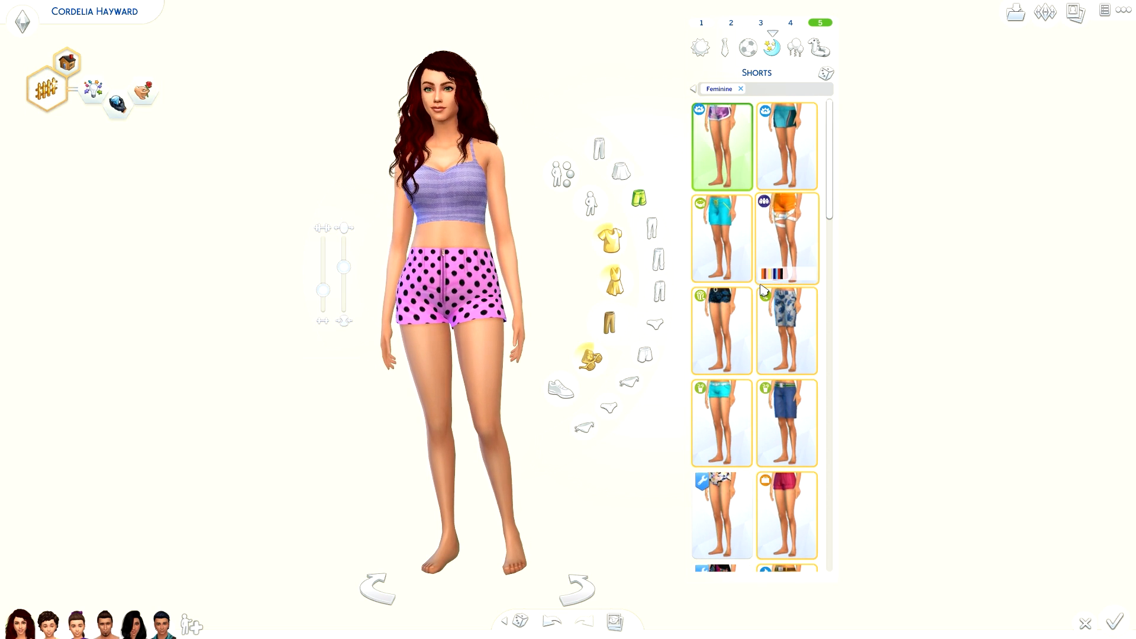
pyautogui.scroll(-1, 739, 296)
pyautogui.click(716, 301)
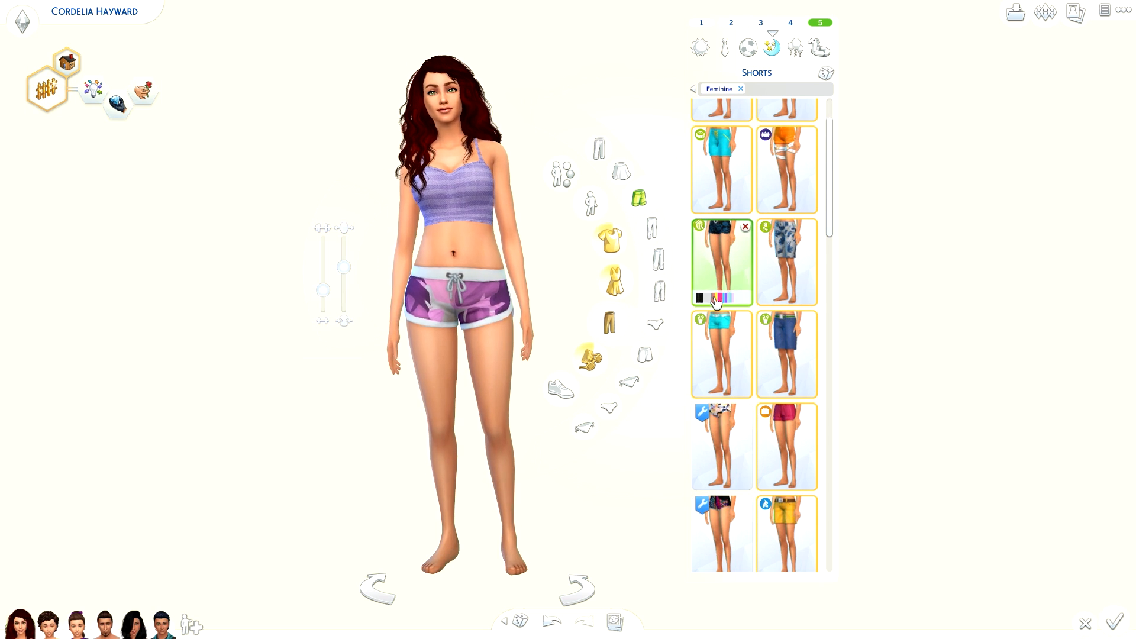
pyautogui.moveTo(714, 302)
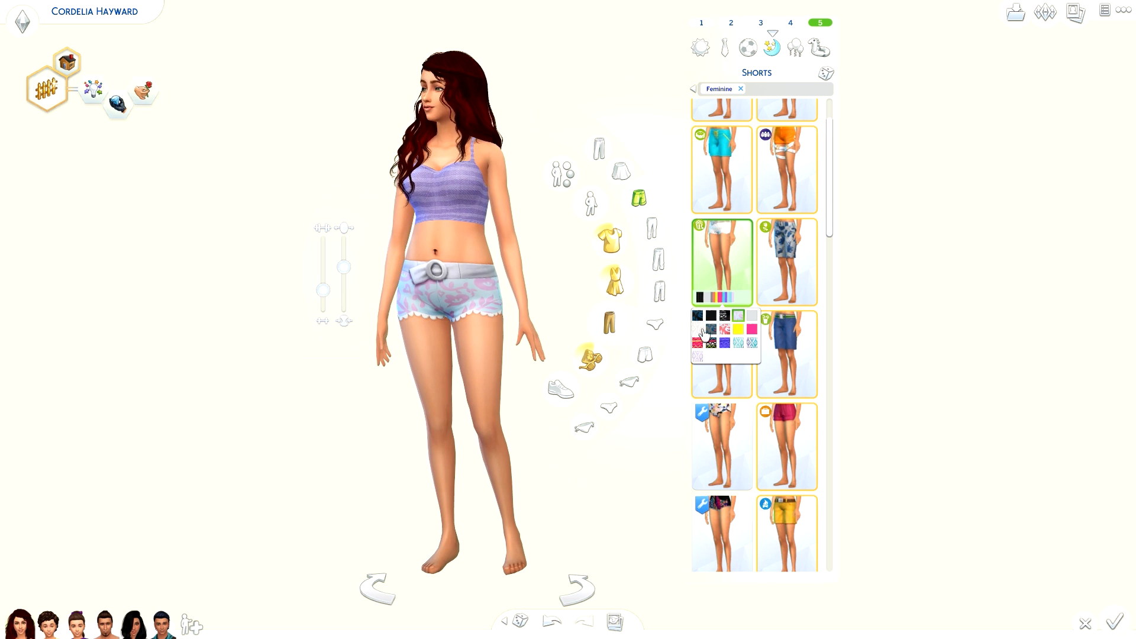
# Try the purple flower-print denim shorts and the lavender ruffled shorts on the Sim.
pyautogui.scroll(-1, 801, 334)
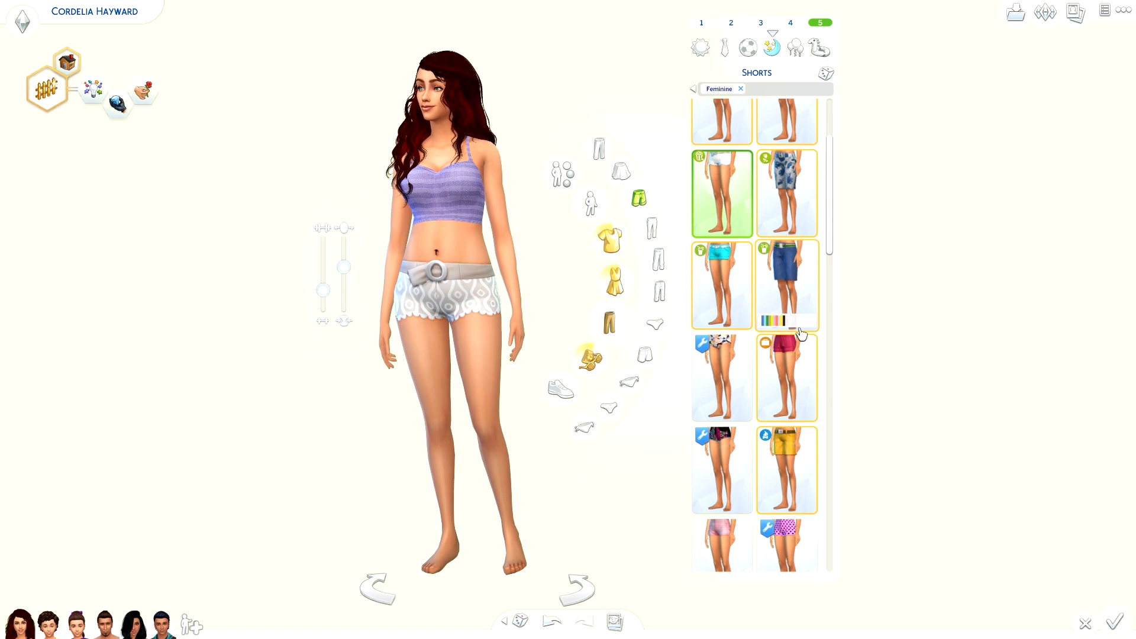
pyautogui.scroll(-2, 800, 335)
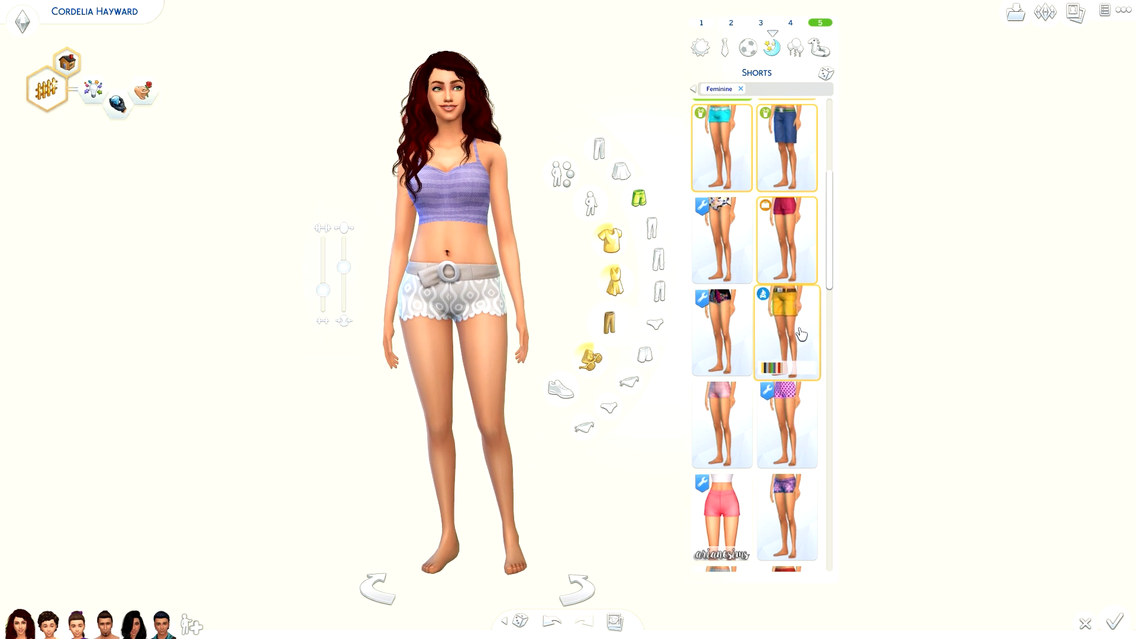
pyautogui.scroll(-2, 762, 320)
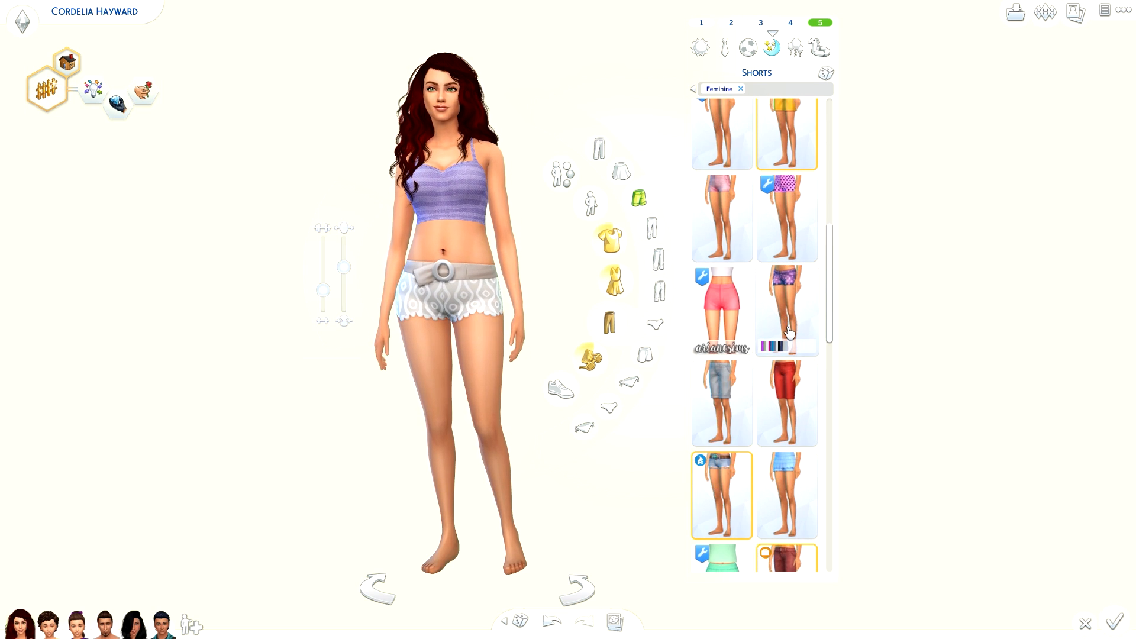
pyautogui.click(793, 307)
pyautogui.scroll(-2, 799, 317)
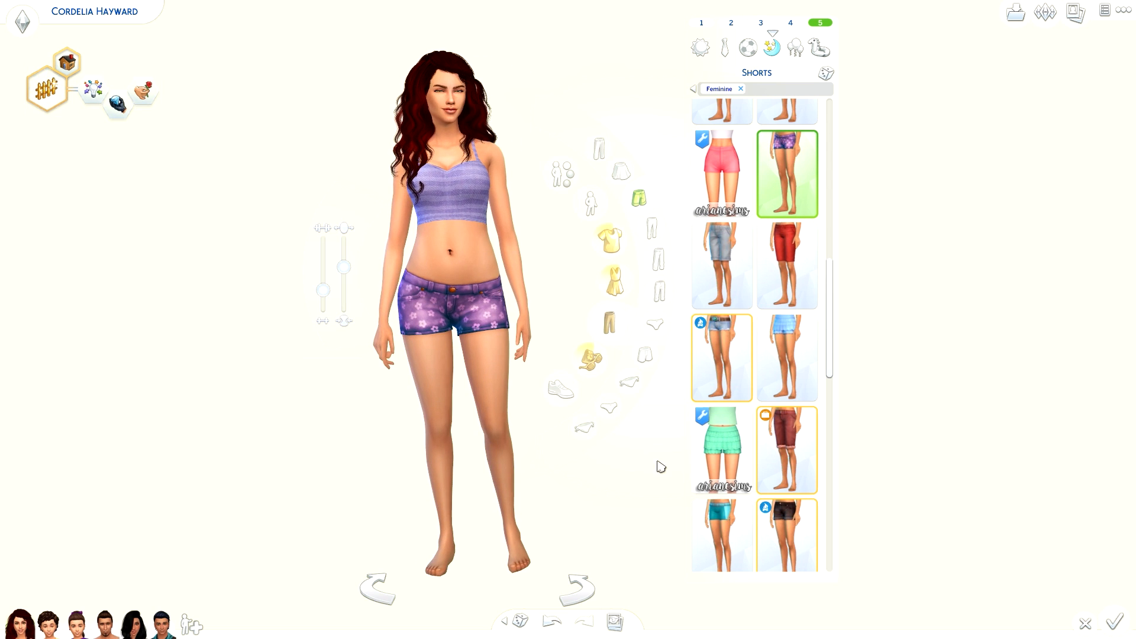
pyautogui.scroll(-2, 789, 466)
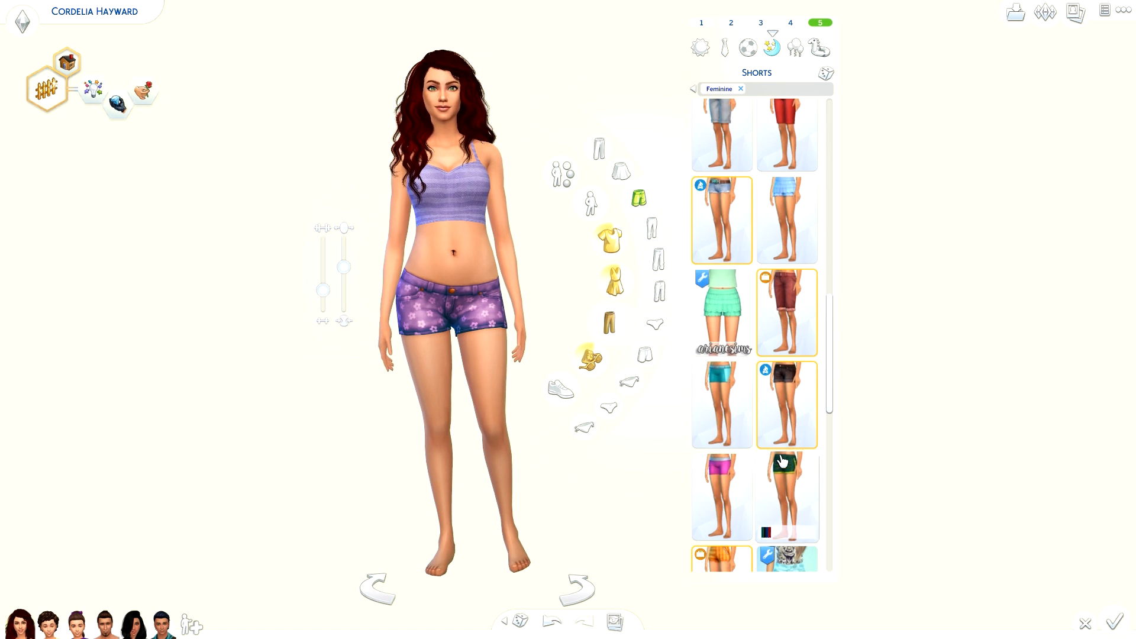
pyautogui.click(719, 333)
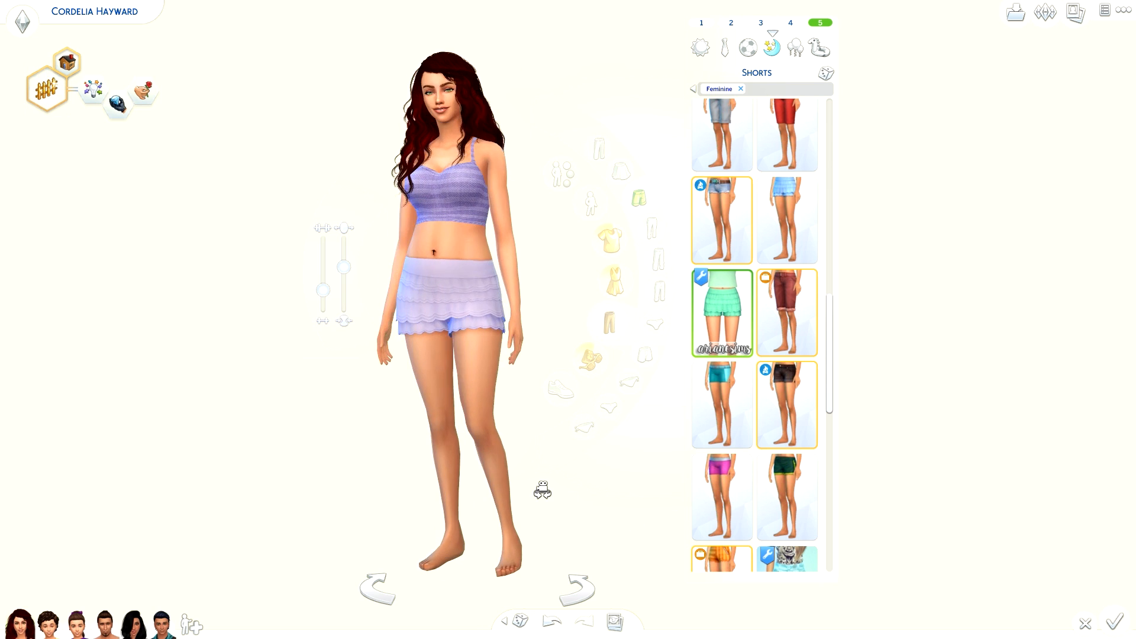
# Try the dark brown cuffed shorts and the turquoise lace high-waisted shorts on the Sim.
pyautogui.scroll(-1, 772, 385)
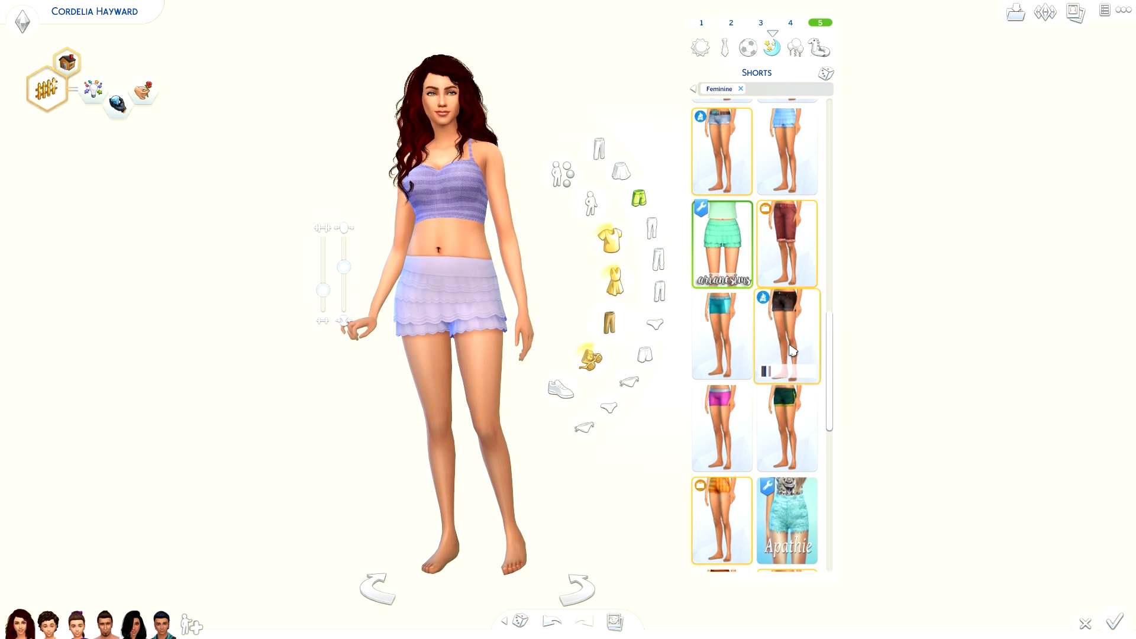
pyautogui.click(772, 373)
pyautogui.scroll(-2, 775, 367)
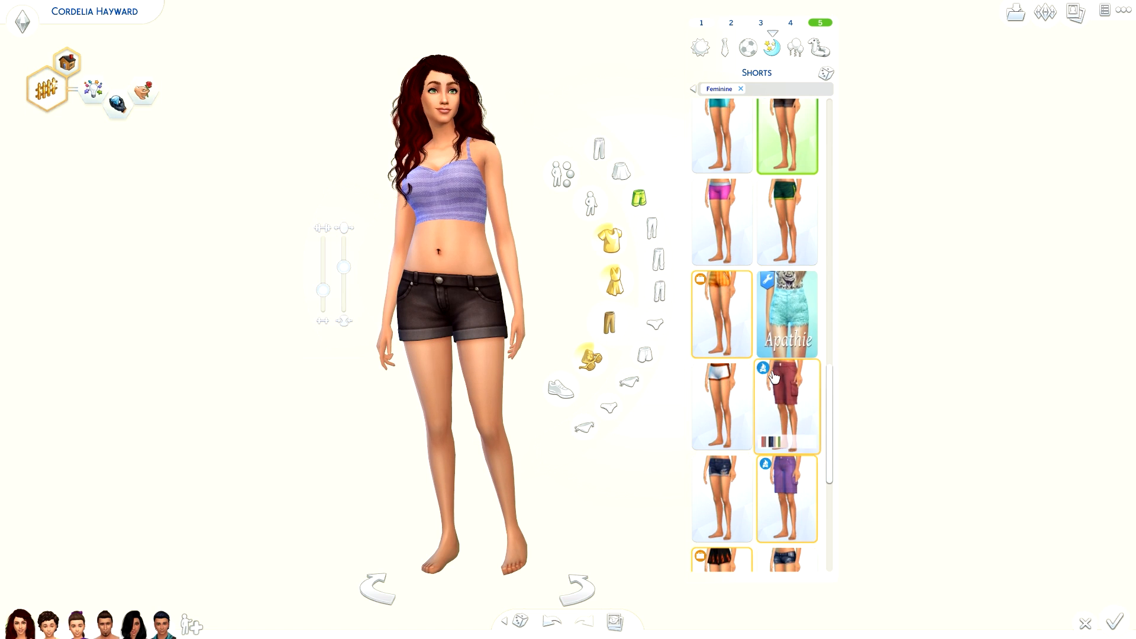
pyautogui.click(803, 320)
# Try the studded denim shorts, the black zip-front high-waisted shorts and the green buttoned high-waisted shorts.
pyautogui.scroll(-3, 781, 319)
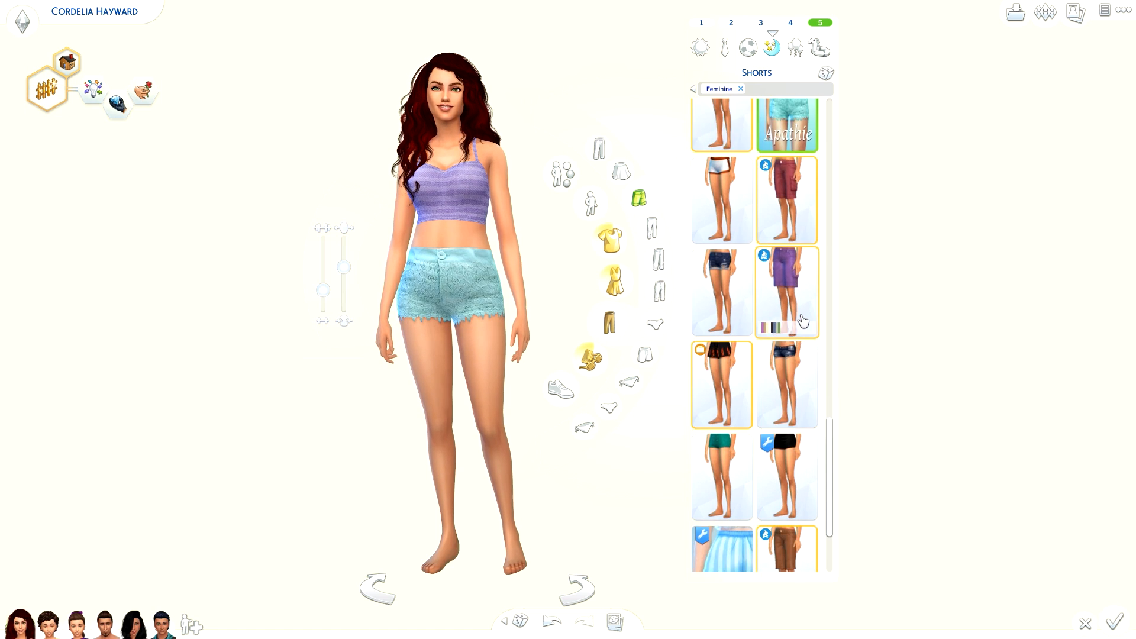
pyautogui.click(735, 311)
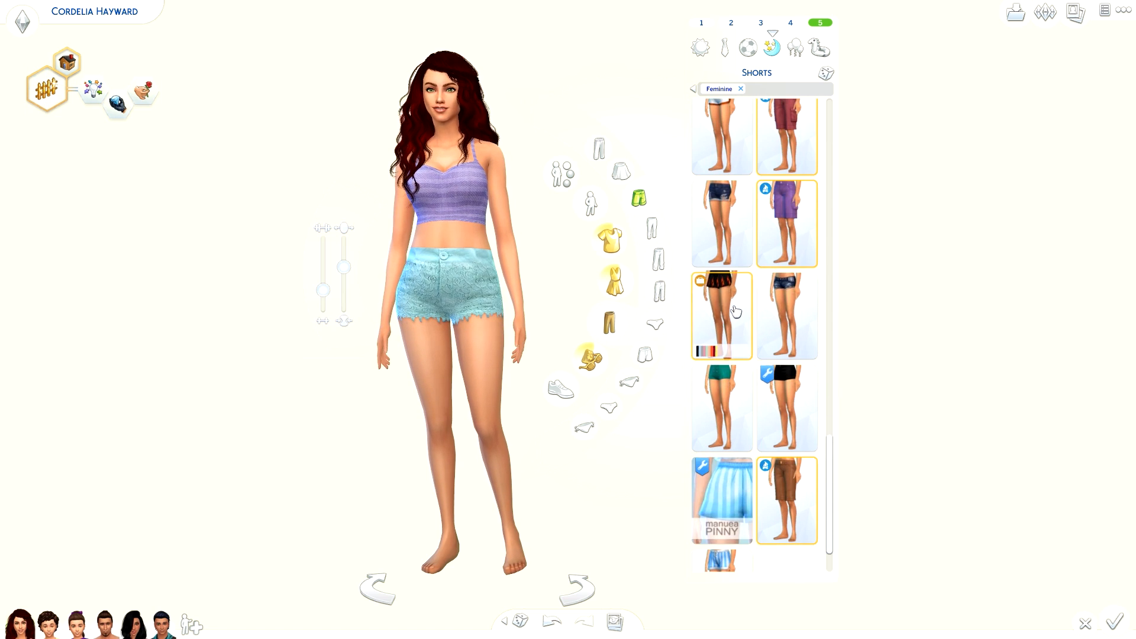
pyautogui.click(784, 324)
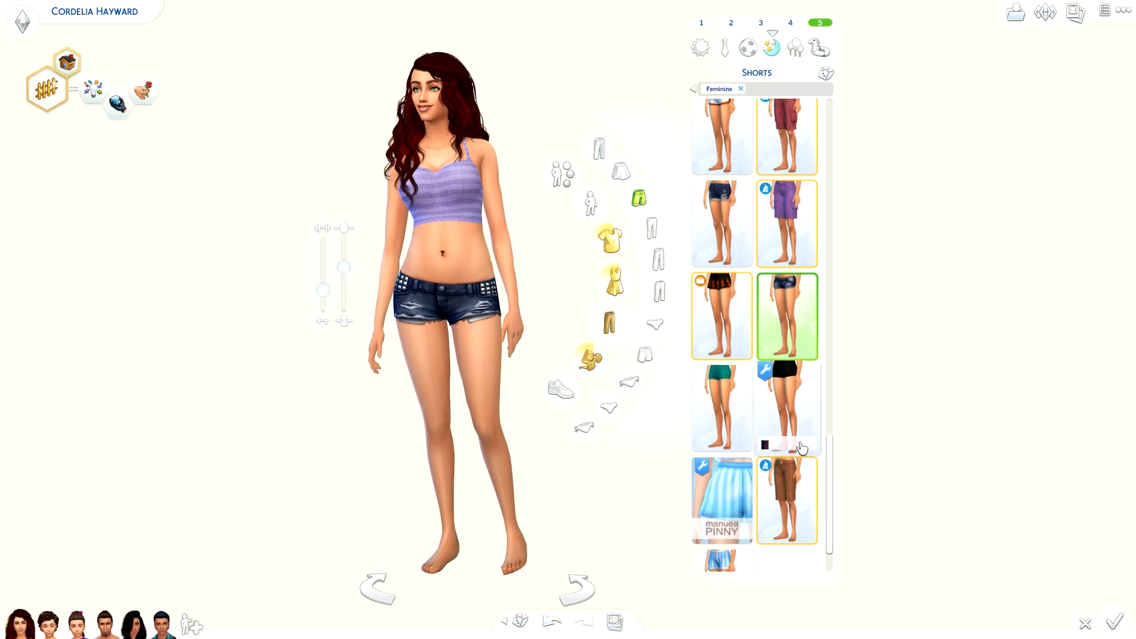
pyautogui.scroll(-1, 772, 339)
pyautogui.click(764, 346)
pyautogui.click(735, 349)
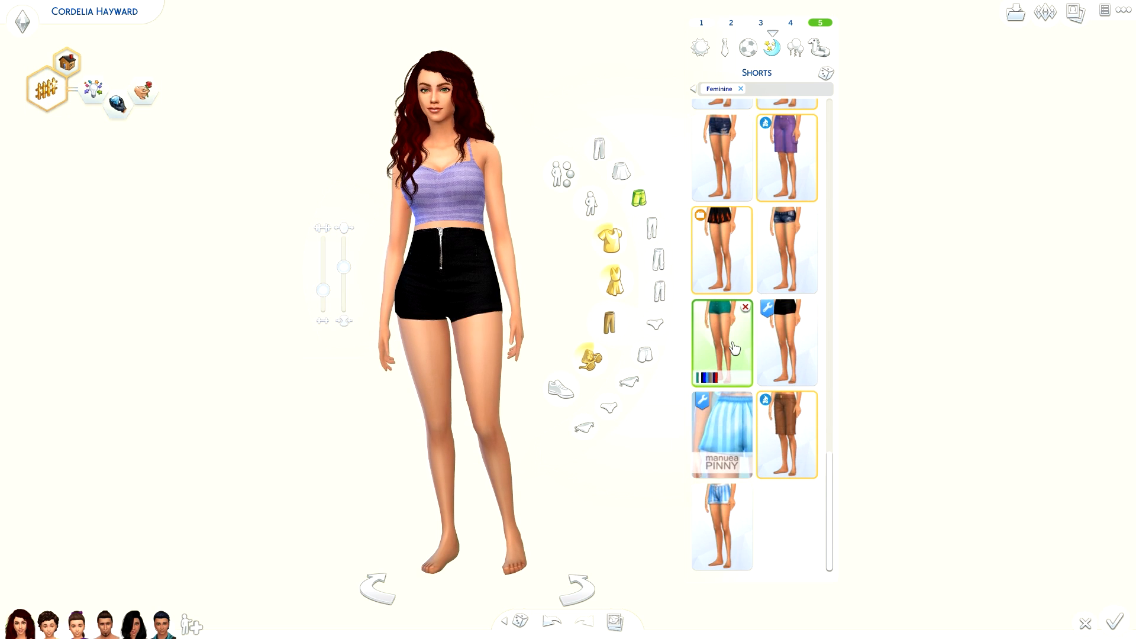
pyautogui.scroll(5, 755, 384)
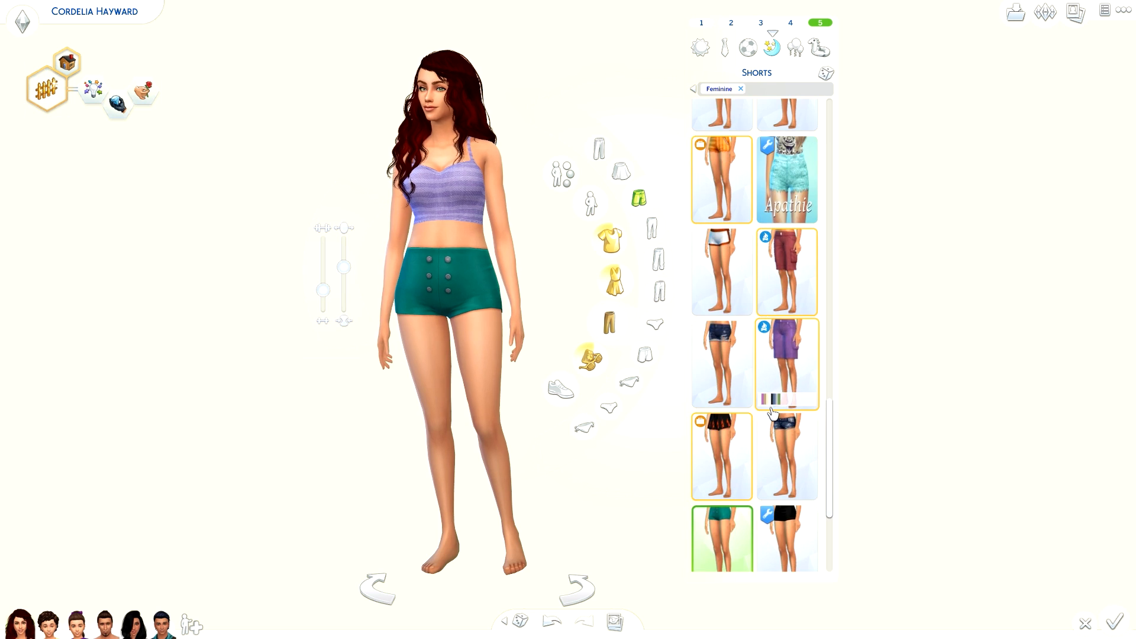
# Undo the shorts try-ons until the Sim wears the lavender floral drawstring pants again.
pyautogui.click(550, 621)
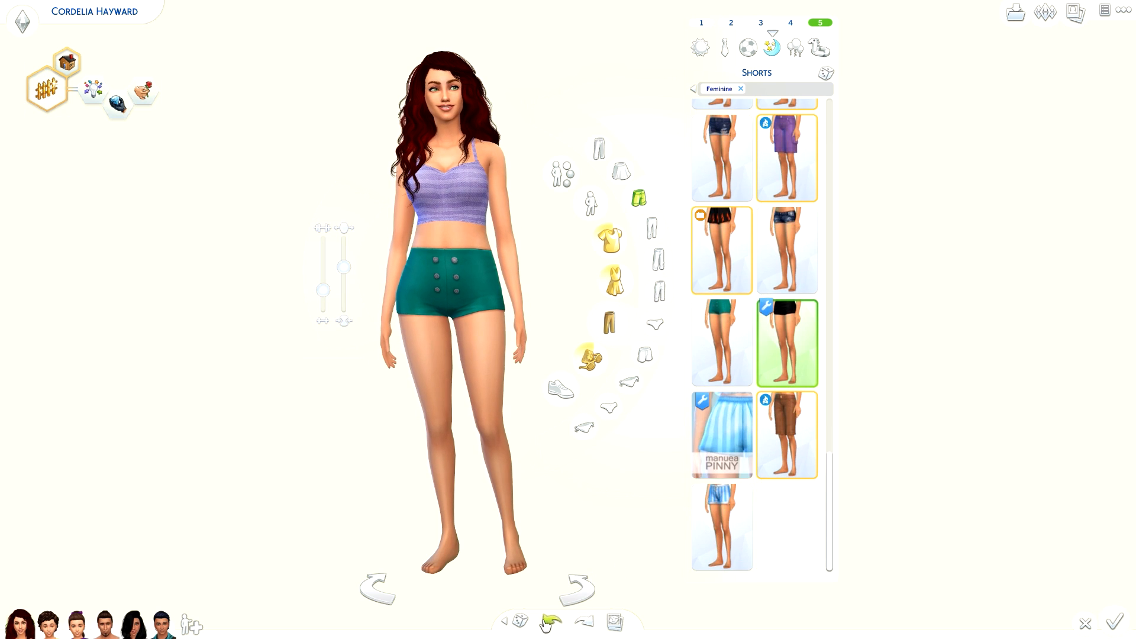
pyautogui.click(550, 622)
pyautogui.click(548, 621)
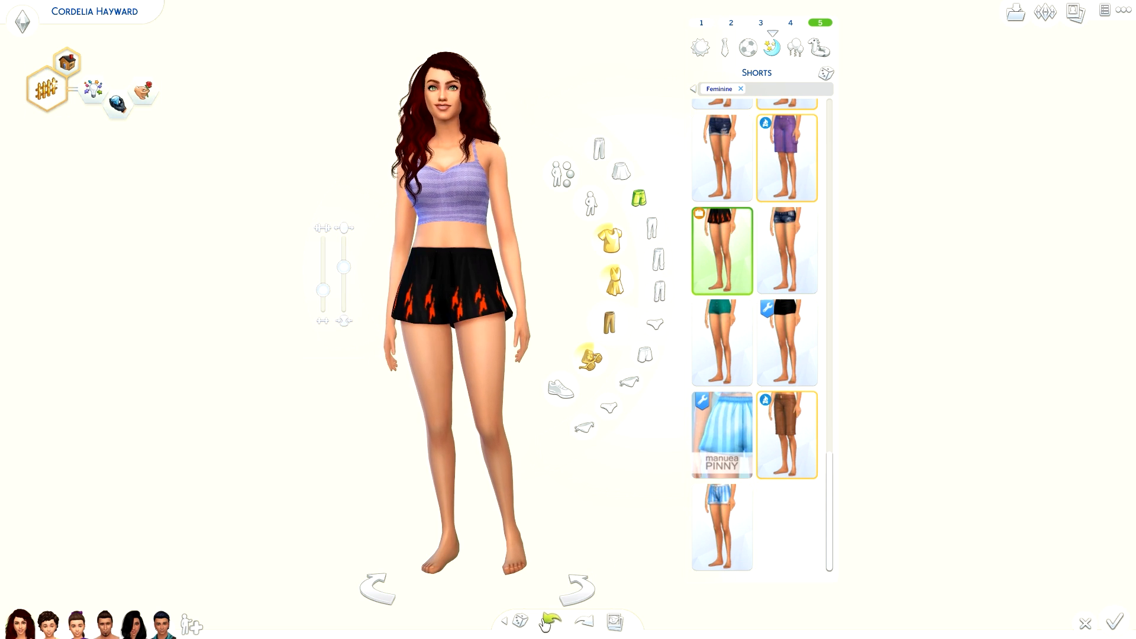
pyautogui.click(546, 621)
pyautogui.click(546, 621)
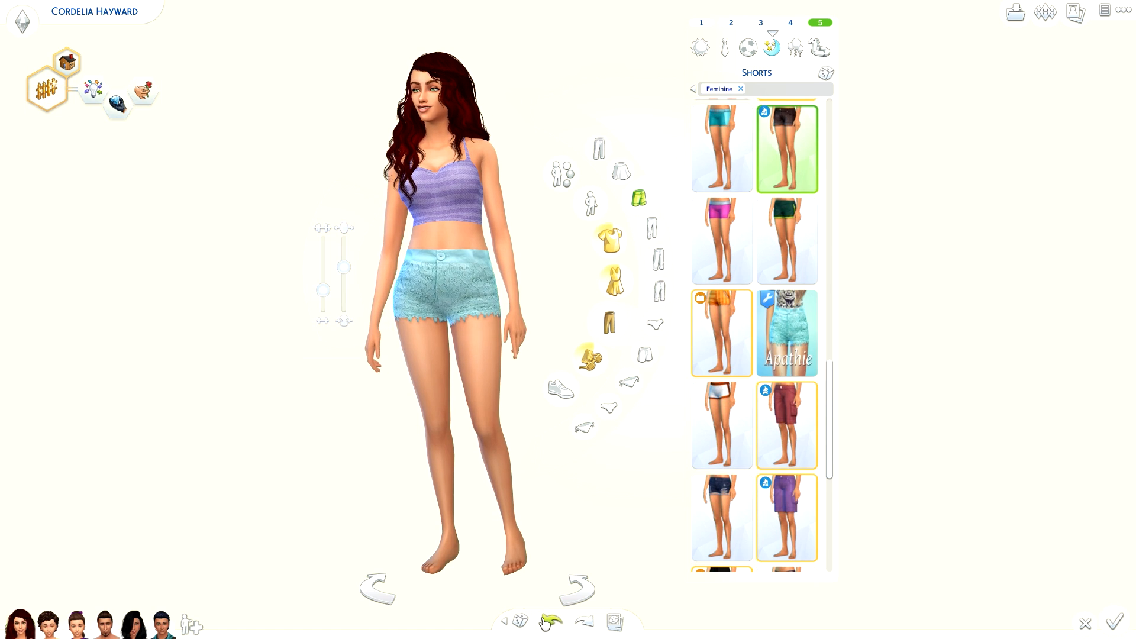
pyautogui.click(547, 621)
pyautogui.click(546, 621)
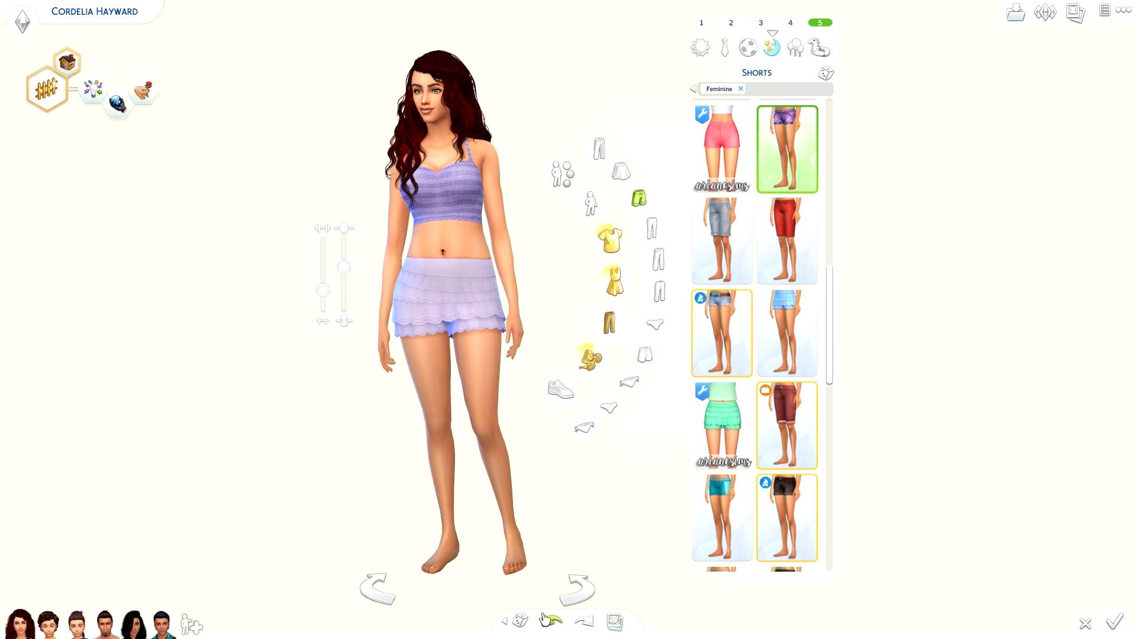
pyautogui.click(546, 621)
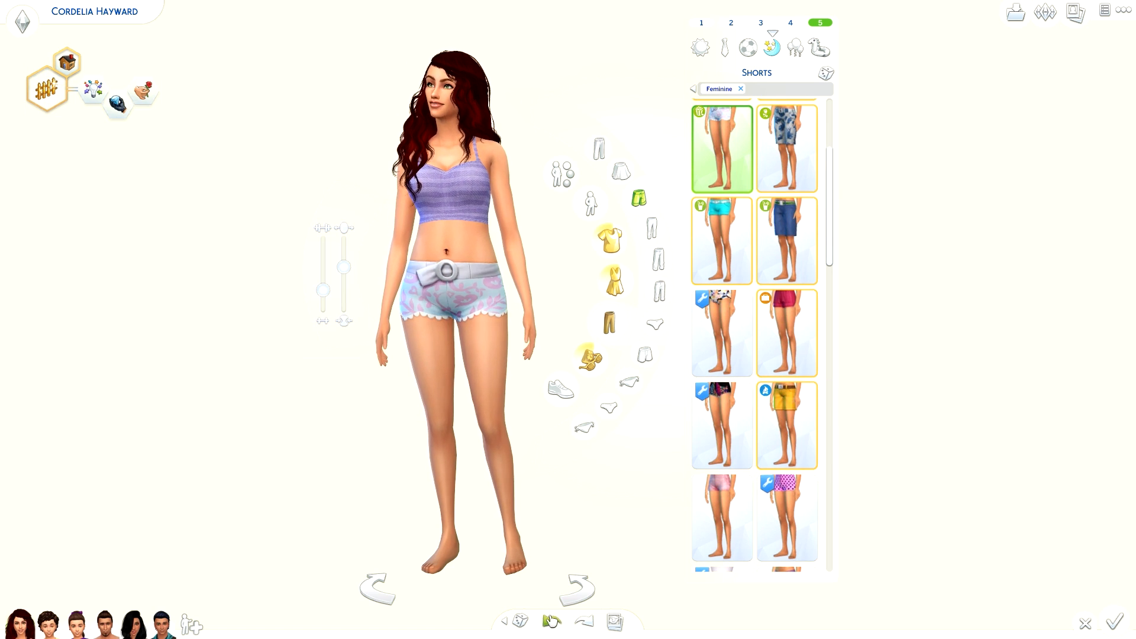
pyautogui.click(549, 620)
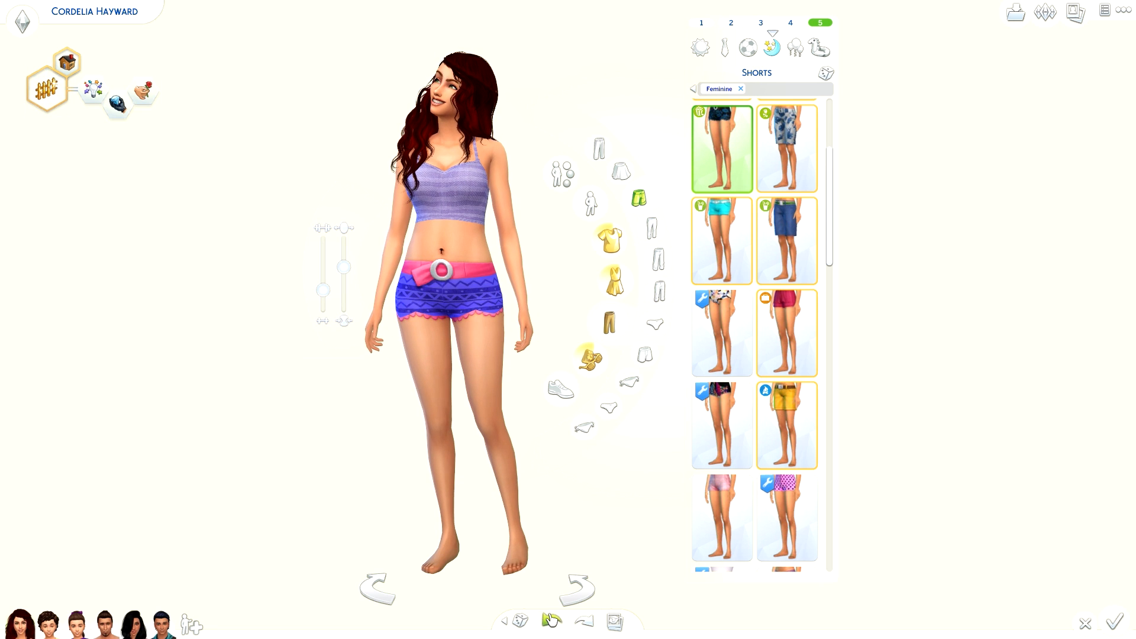
pyautogui.click(550, 620)
pyautogui.click(550, 620)
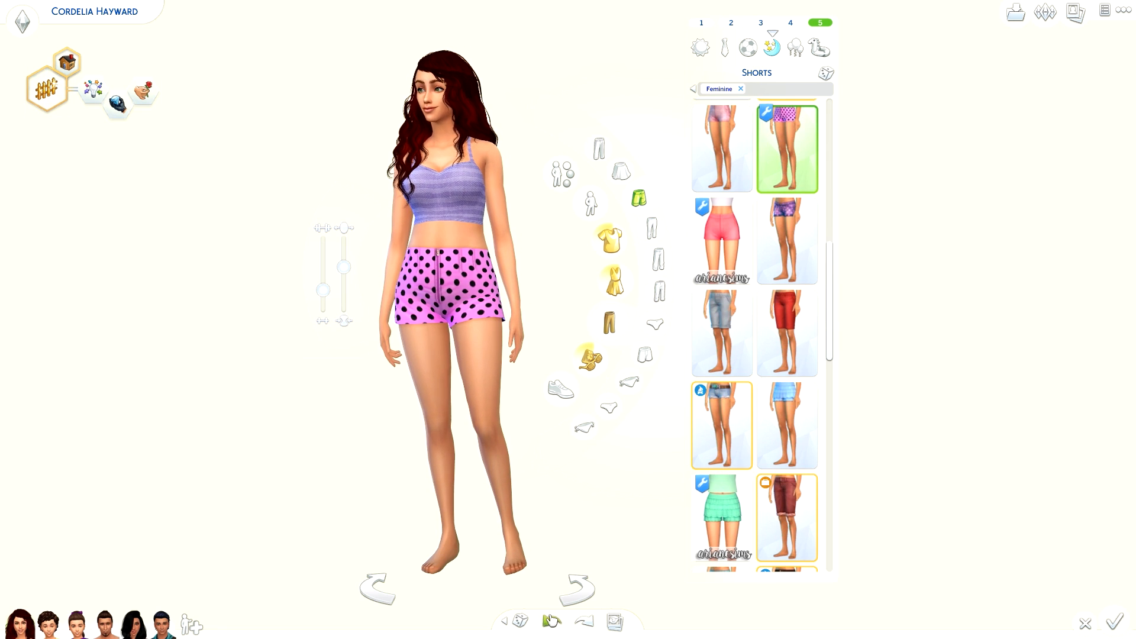
pyautogui.click(550, 620)
pyautogui.moveTo(628, 511); pyautogui.dragTo(633, 515)
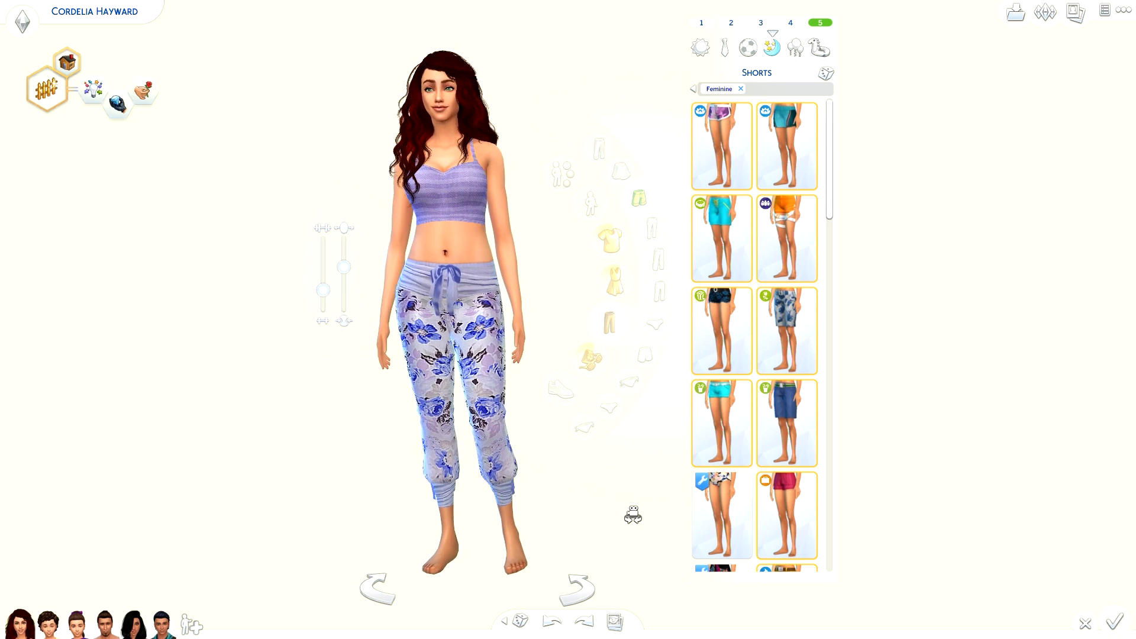
# Change the Sim's sleepwear lipstick to a coral-red swatch of the custom lip color already in use.
pyautogui.click(455, 108)
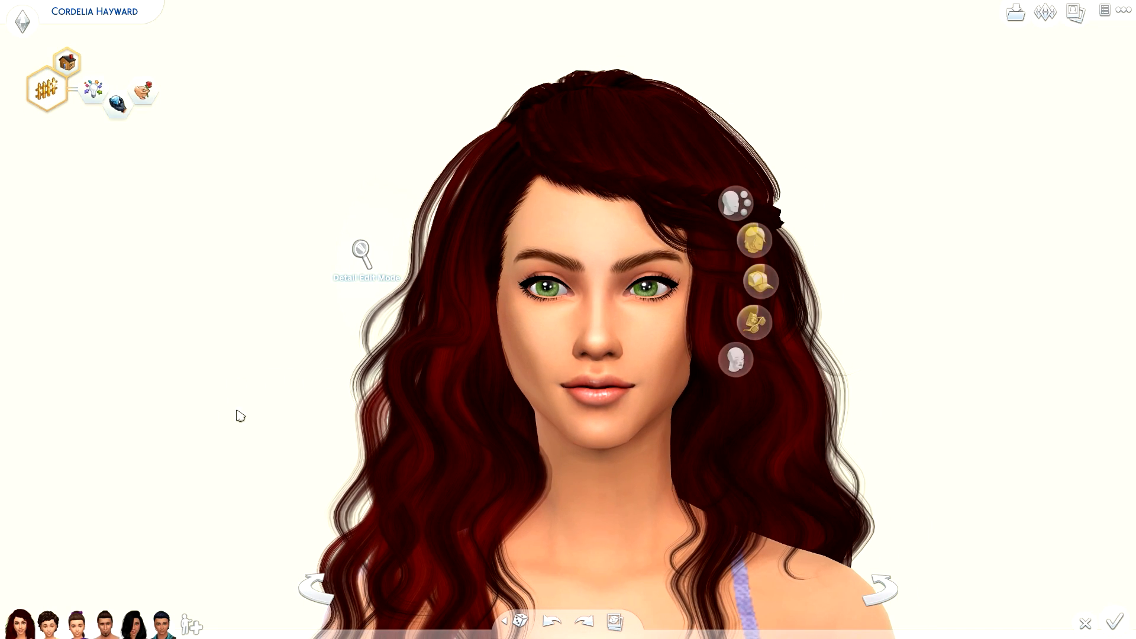
pyautogui.click(598, 394)
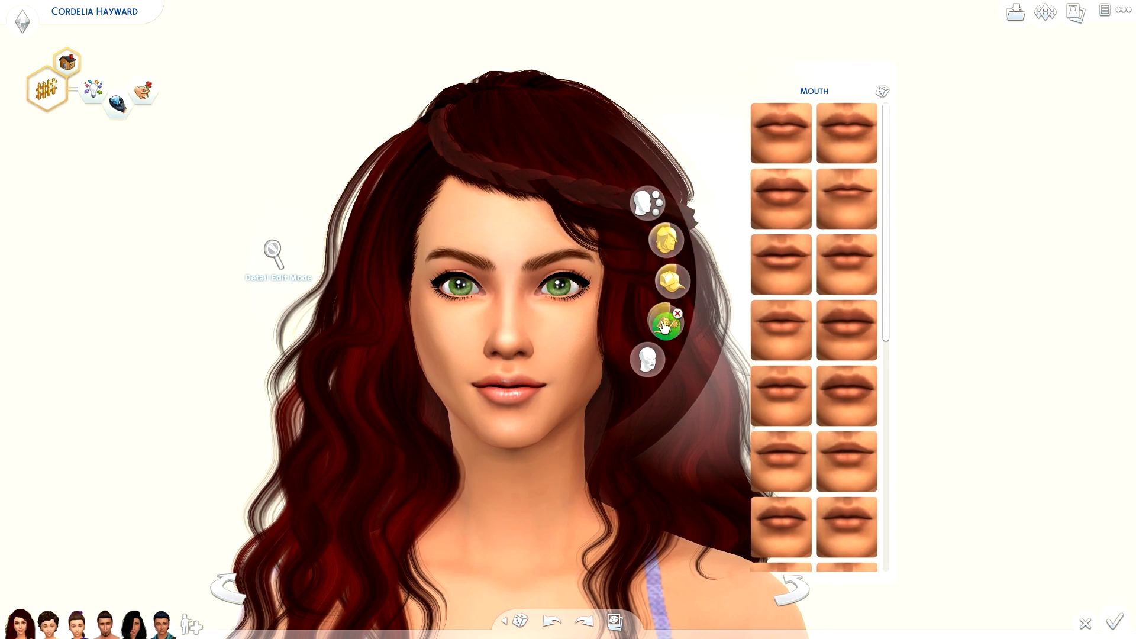
pyautogui.click(665, 324)
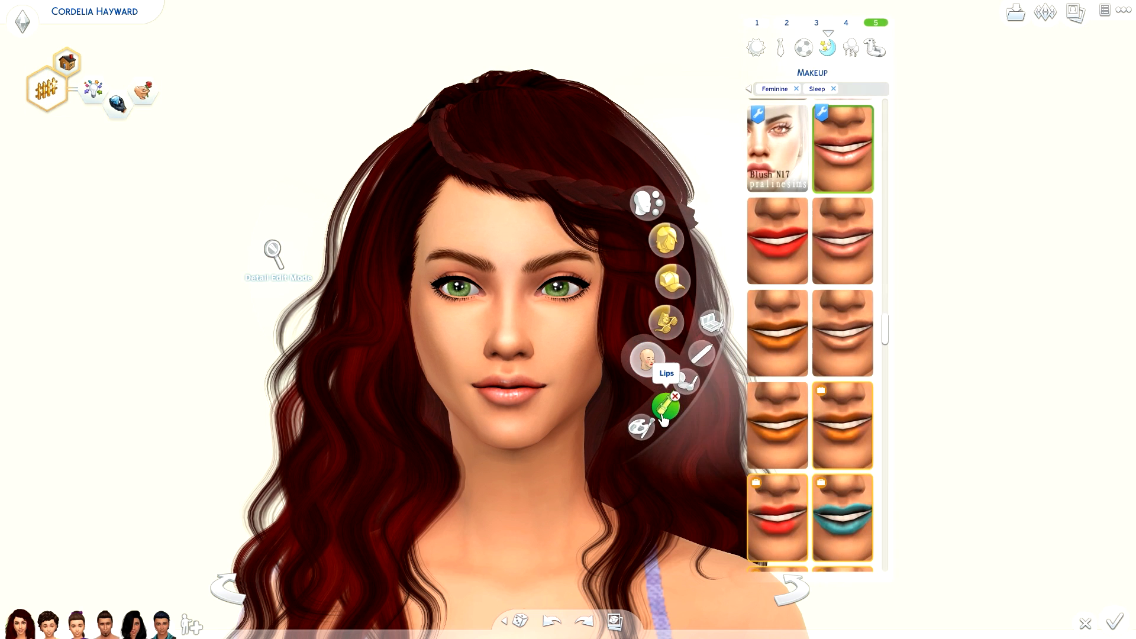
pyautogui.click(665, 407)
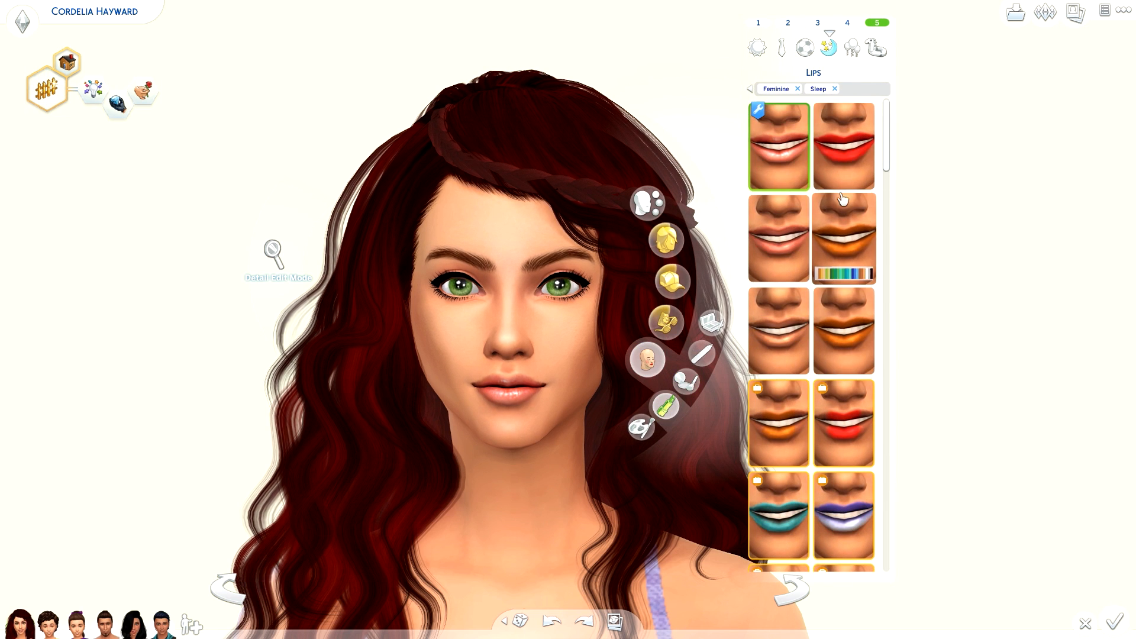
pyautogui.moveTo(775, 188)
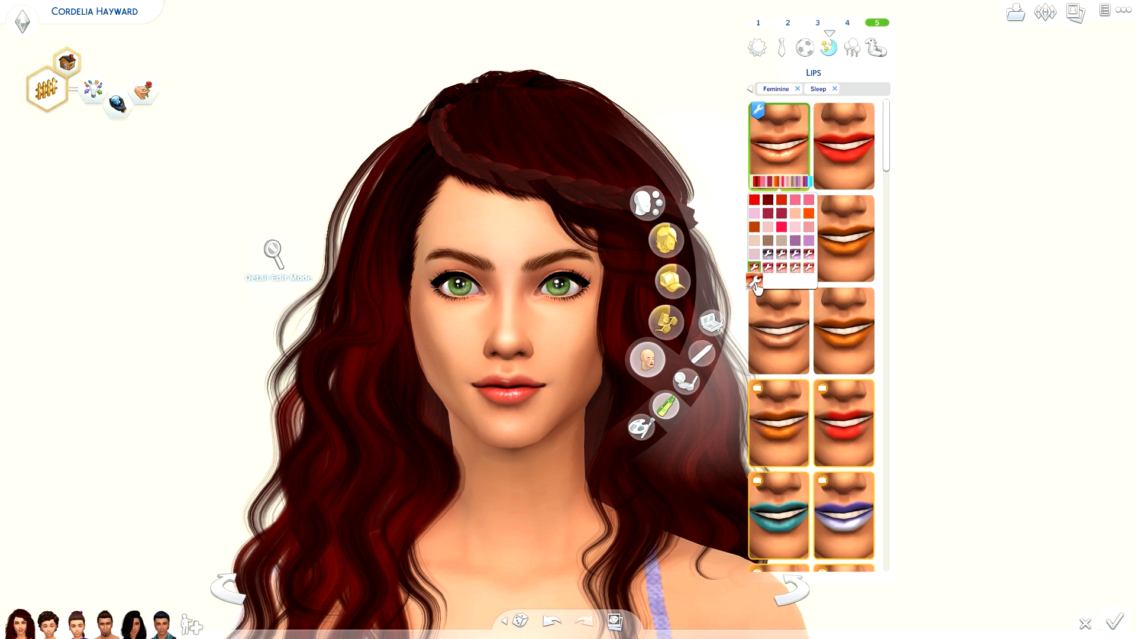
pyautogui.click(153, 395)
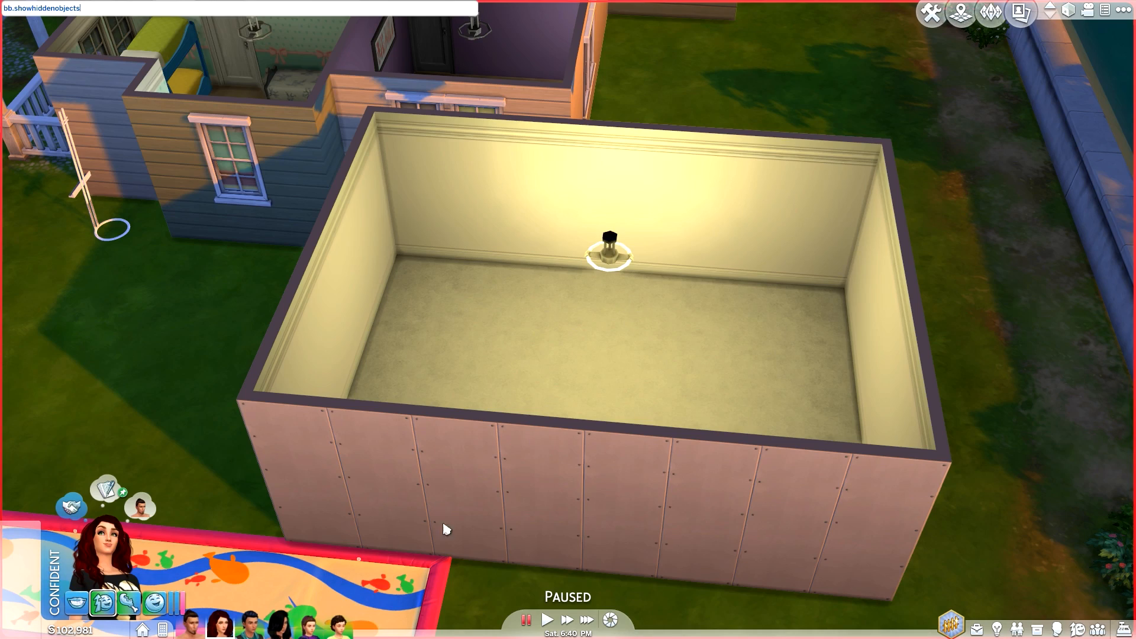
# Run the bb.showhiddenobjects cheat on the household lot and close the cheat console.
pyautogui.scroll(-5, 634, 445)
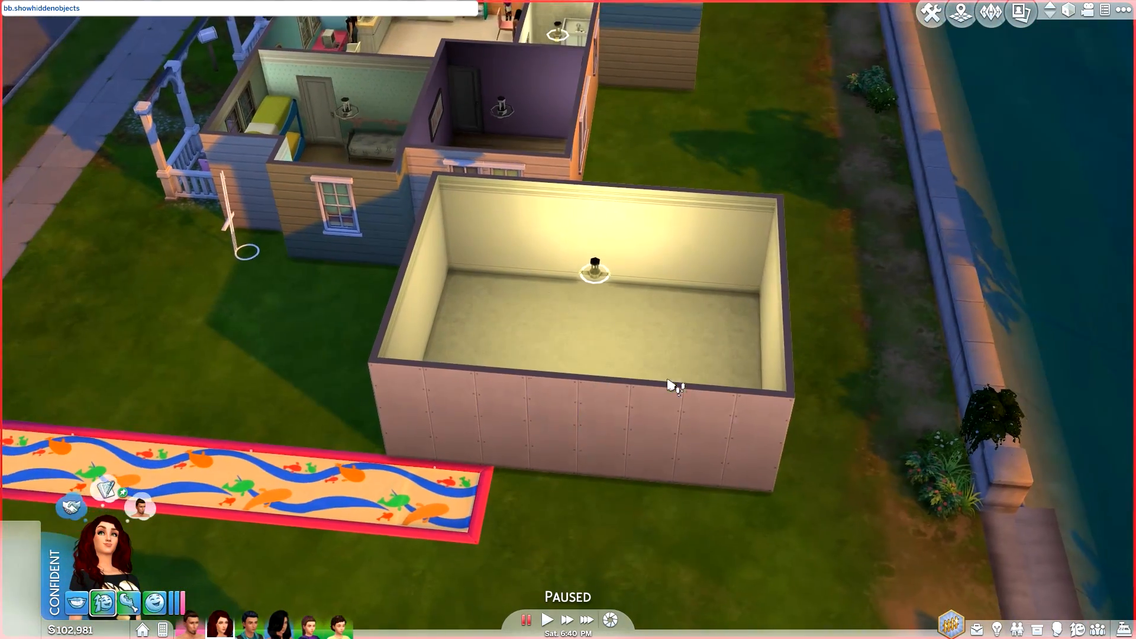
pyautogui.moveTo(675, 385); pyautogui.dragTo(293, 498)
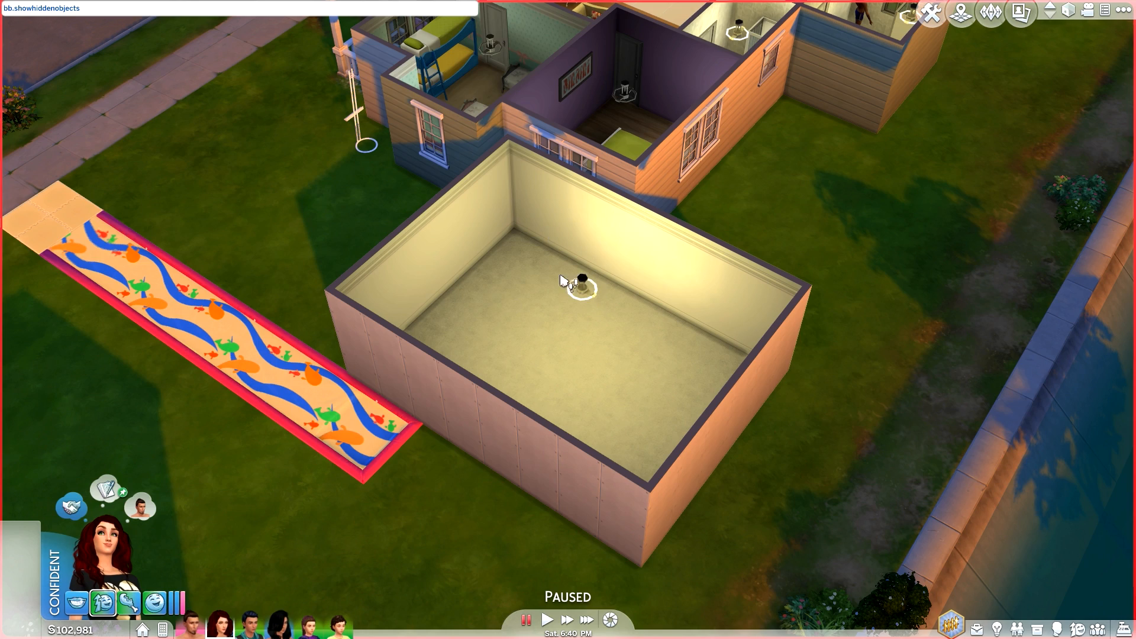
pyautogui.scroll(5, 752, 312)
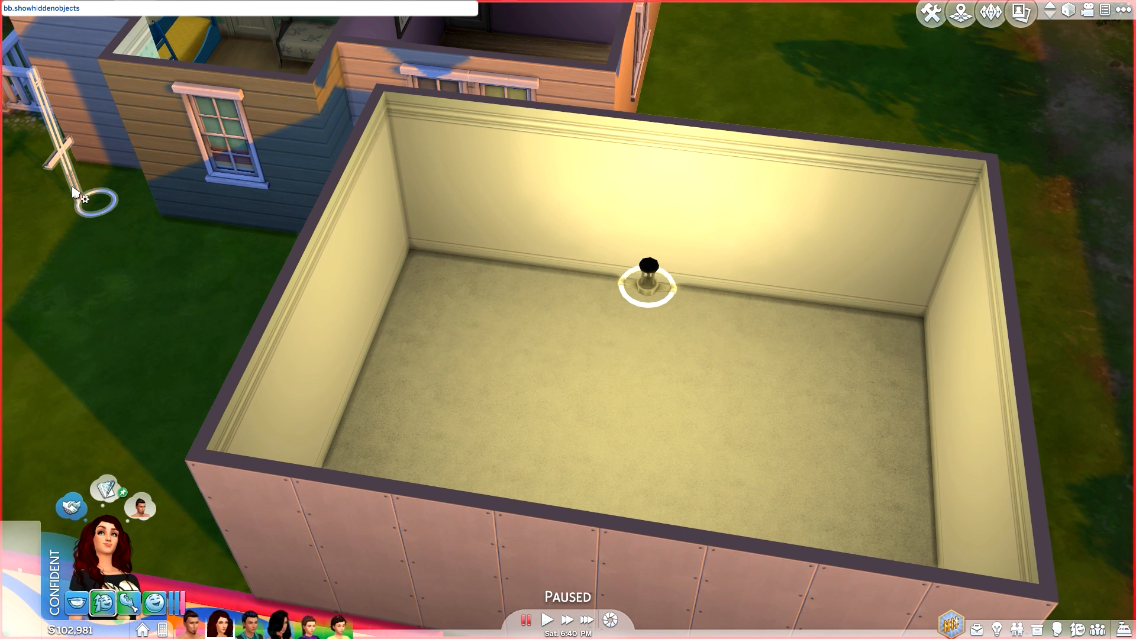
pyautogui.hotkey('ctrl', 'shift', 'c')
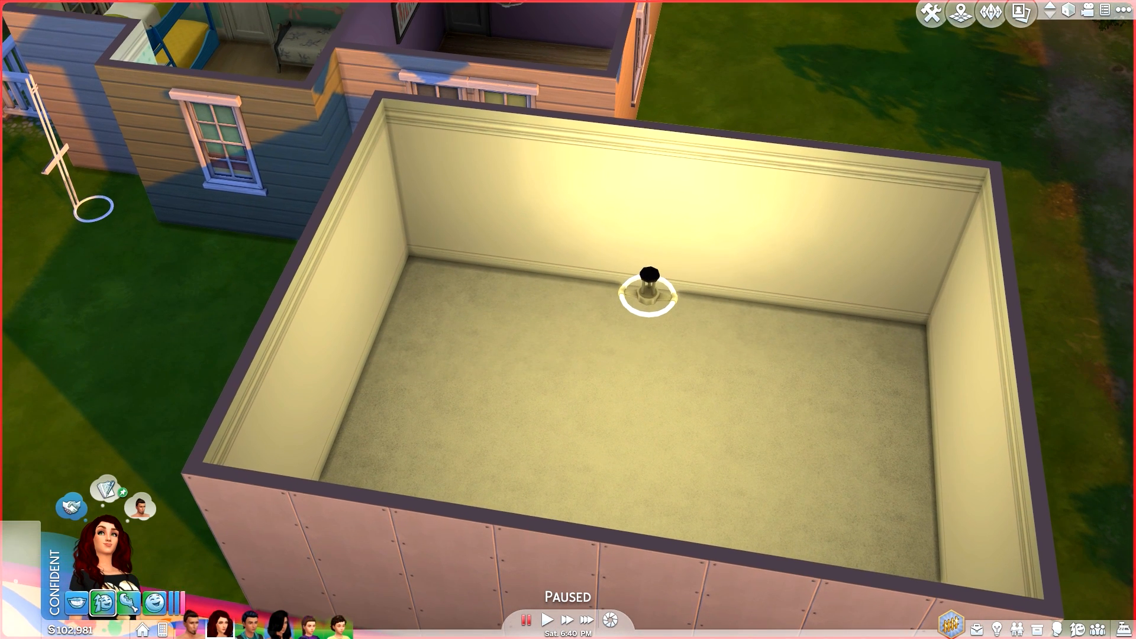
# Enter Build mode and filter the object catalog to the ** DEBUG ** items with a search for "debug".
pyautogui.click(931, 13)
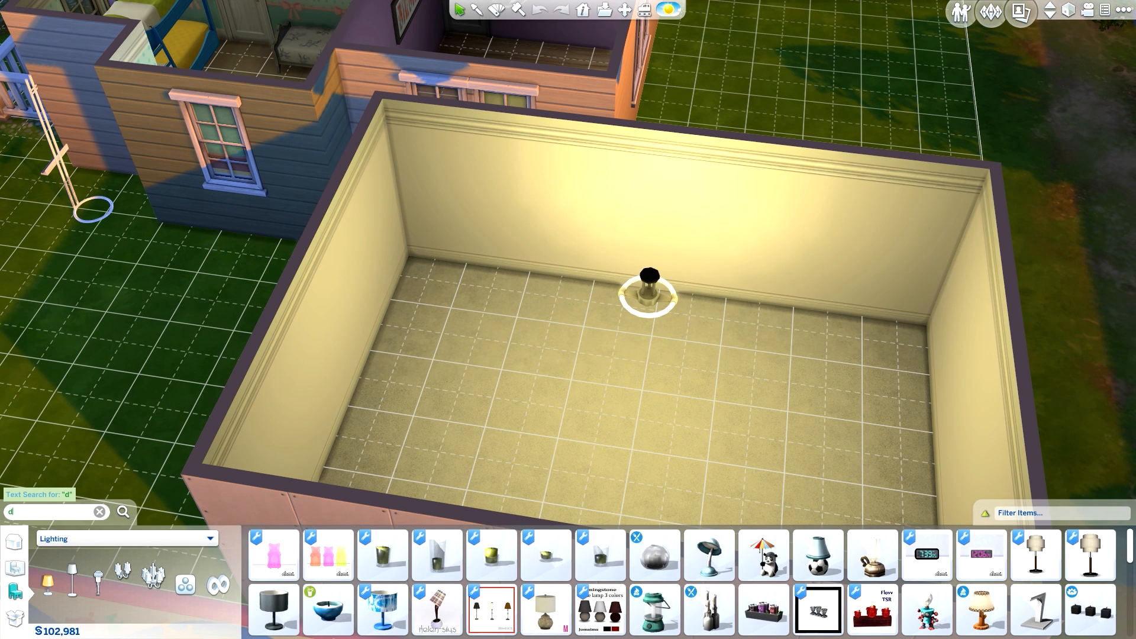
pyautogui.write('debug')
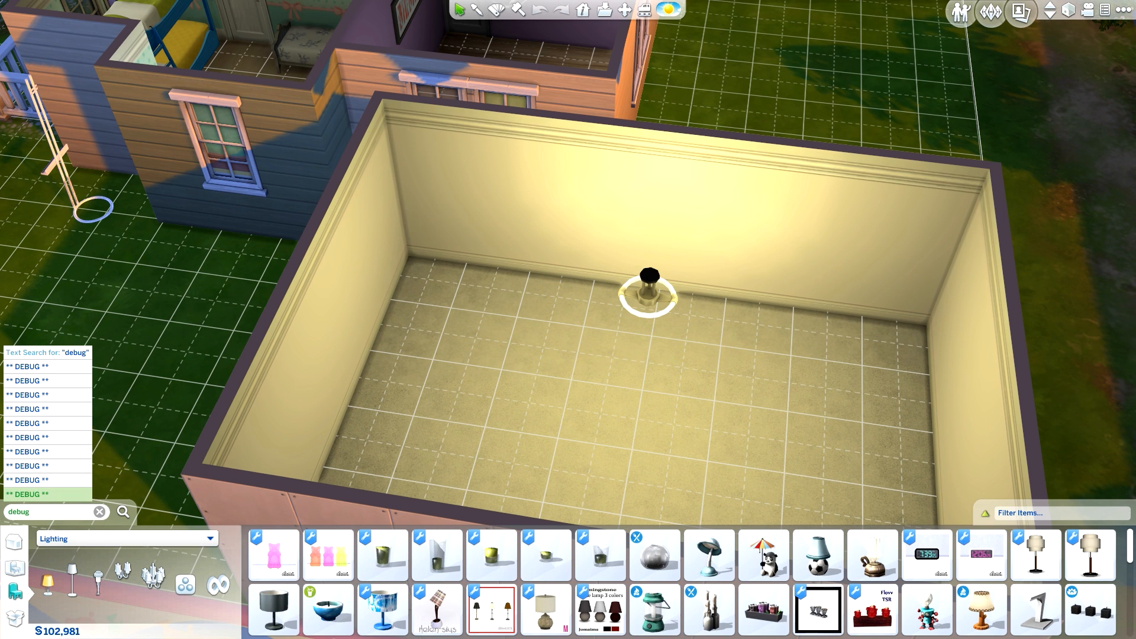
pyautogui.click(47, 494)
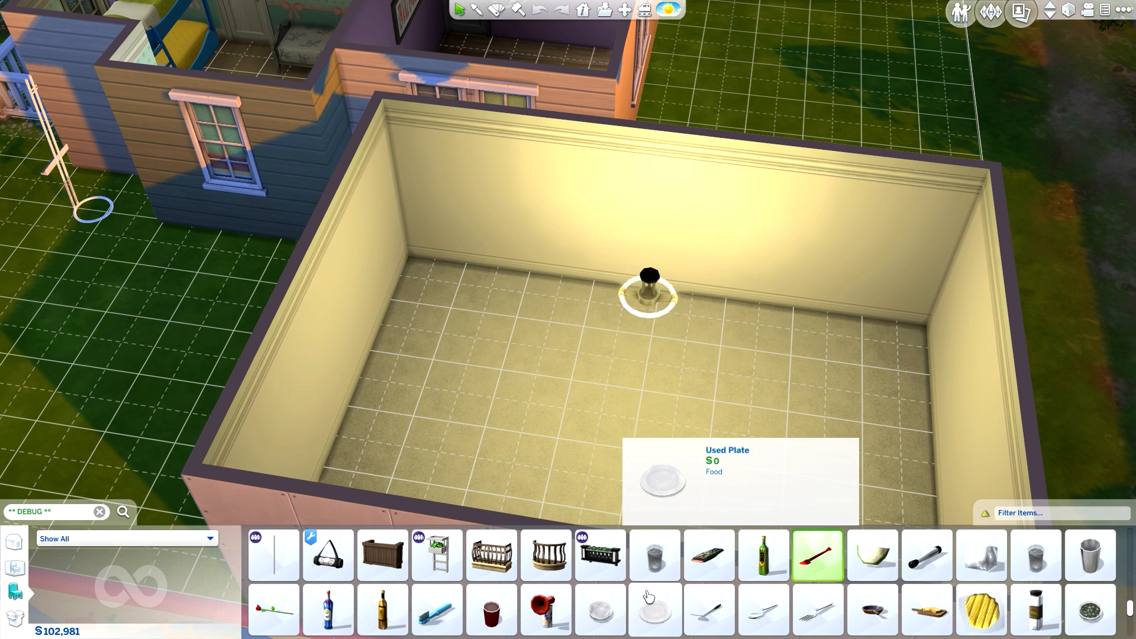
# Look through the debug catalog's dishes, food, drinks, clutter, baking items, ice cream cones and Voidcritter holograms.
pyautogui.scroll(-5, 646, 598)
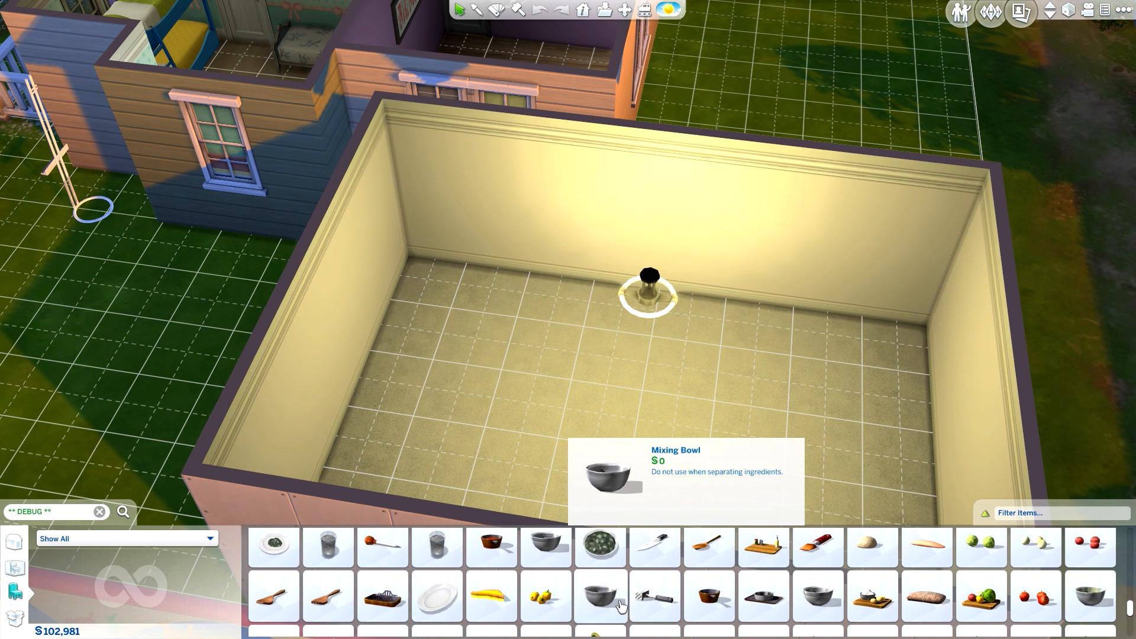
pyautogui.scroll(-3, 648, 600)
pyautogui.scroll(-6, 654, 602)
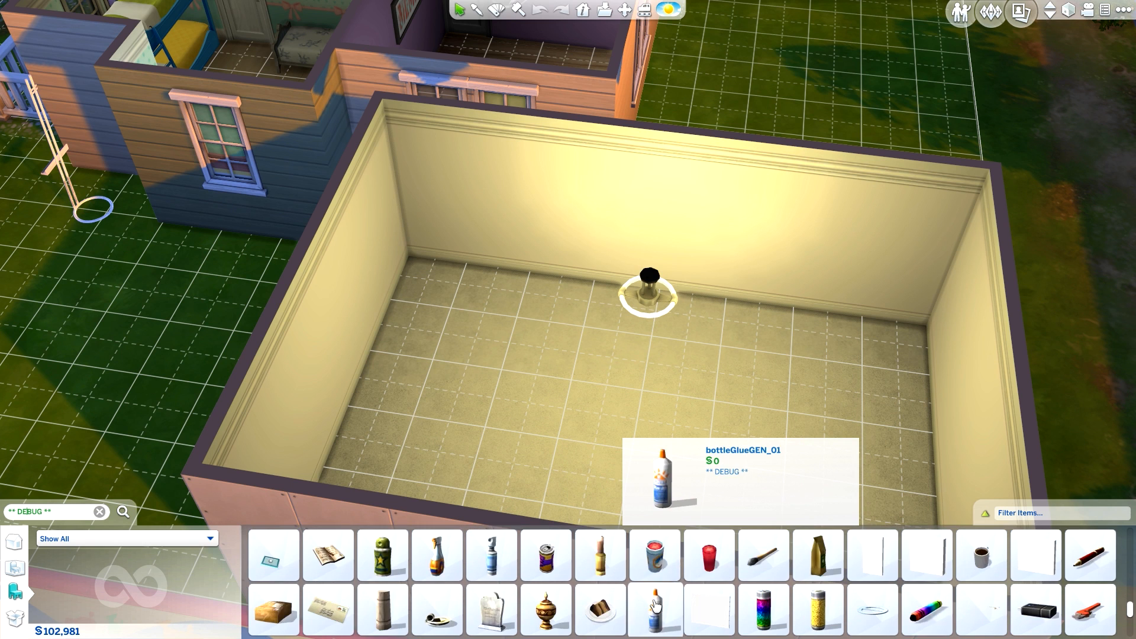
pyautogui.scroll(-6, 654, 608)
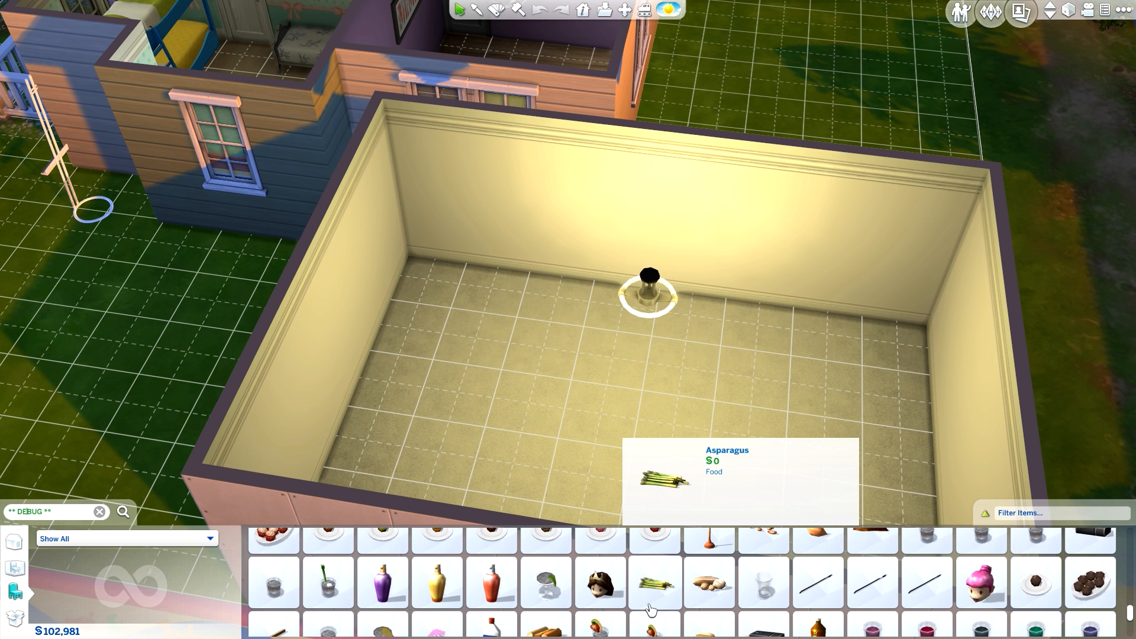
pyautogui.scroll(-6, 650, 609)
pyautogui.scroll(-6, 651, 610)
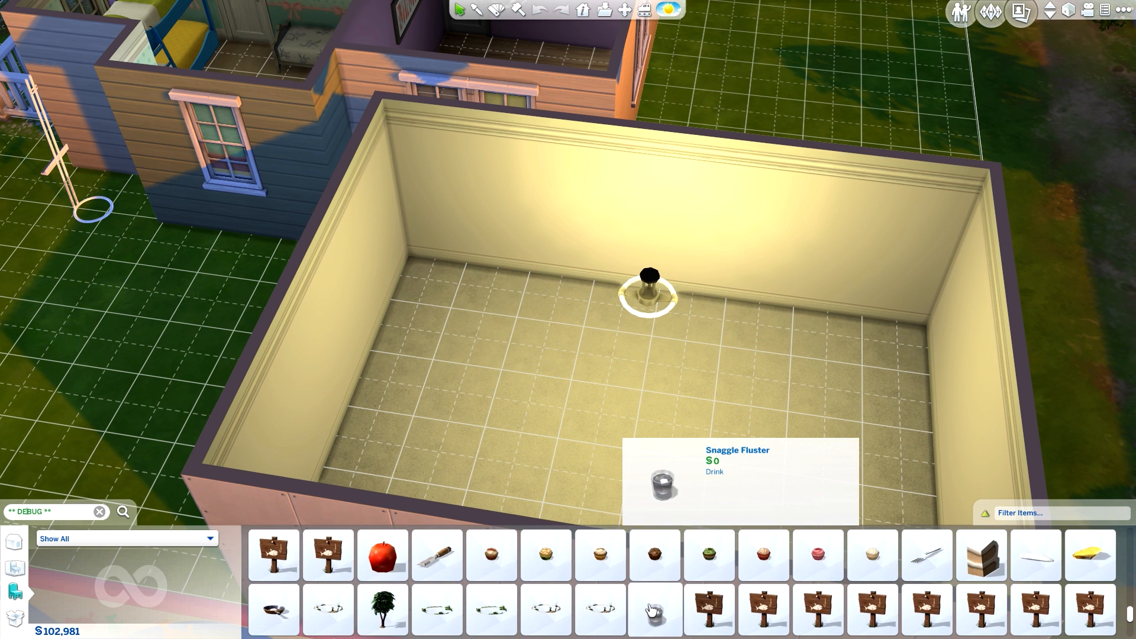
pyautogui.scroll(-4, 646, 612)
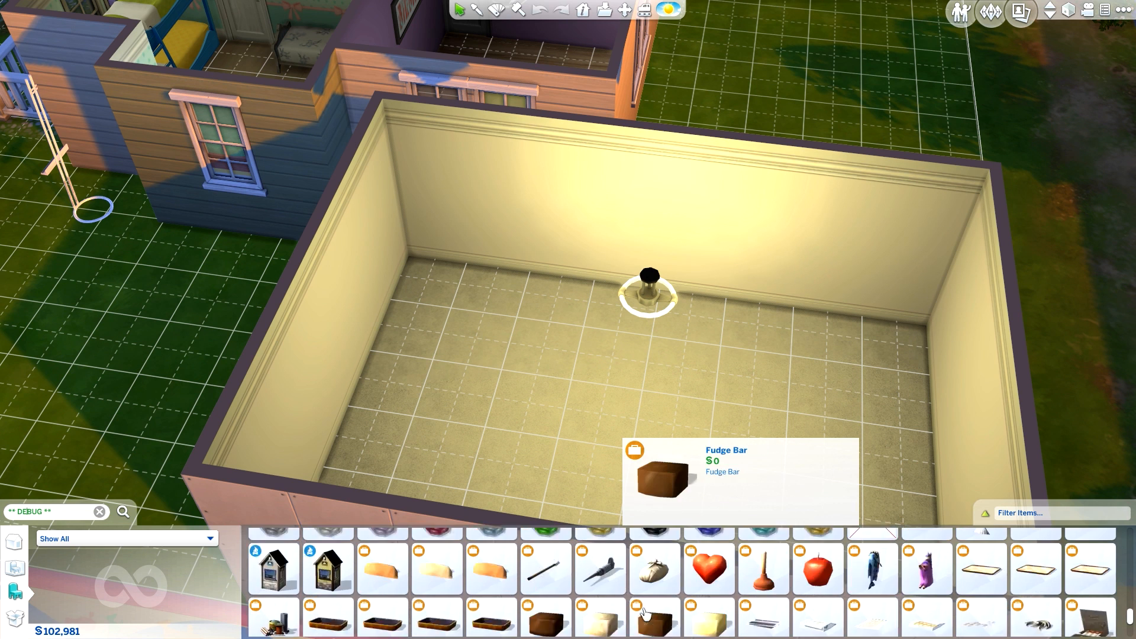
pyautogui.scroll(3, 647, 612)
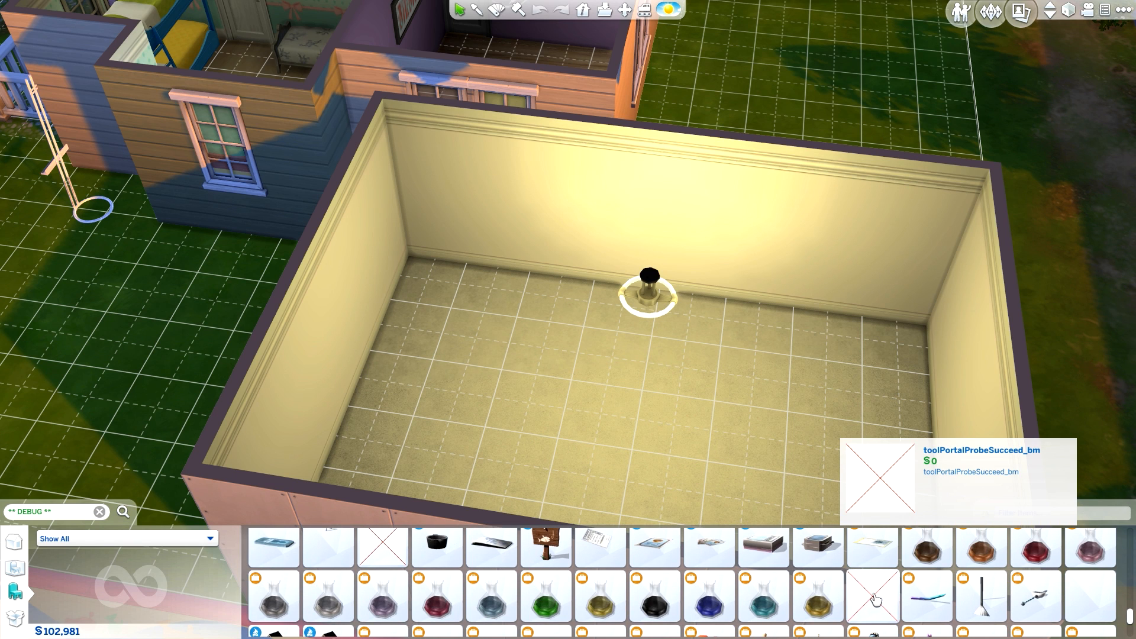
pyautogui.scroll(-6, 874, 601)
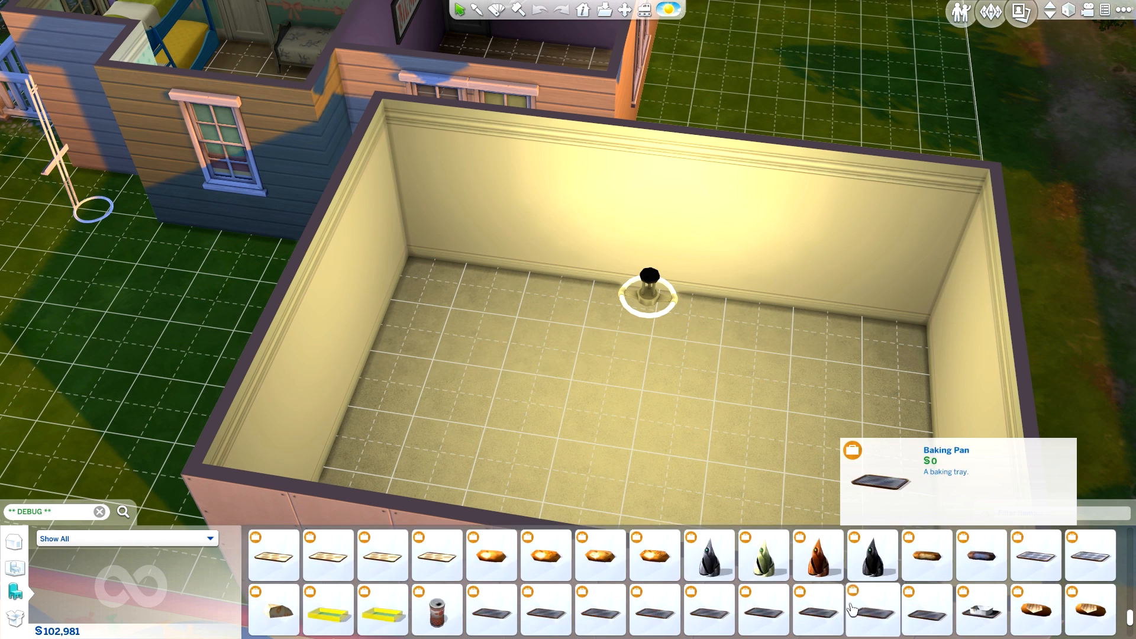
pyautogui.scroll(-6, 837, 616)
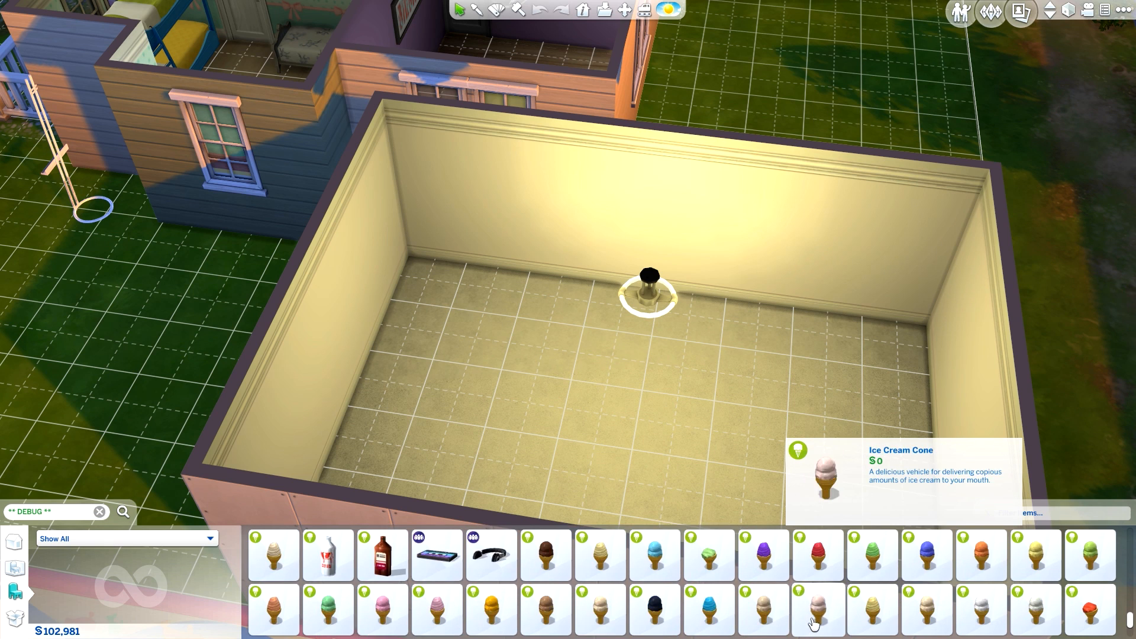
pyautogui.scroll(-5, 808, 627)
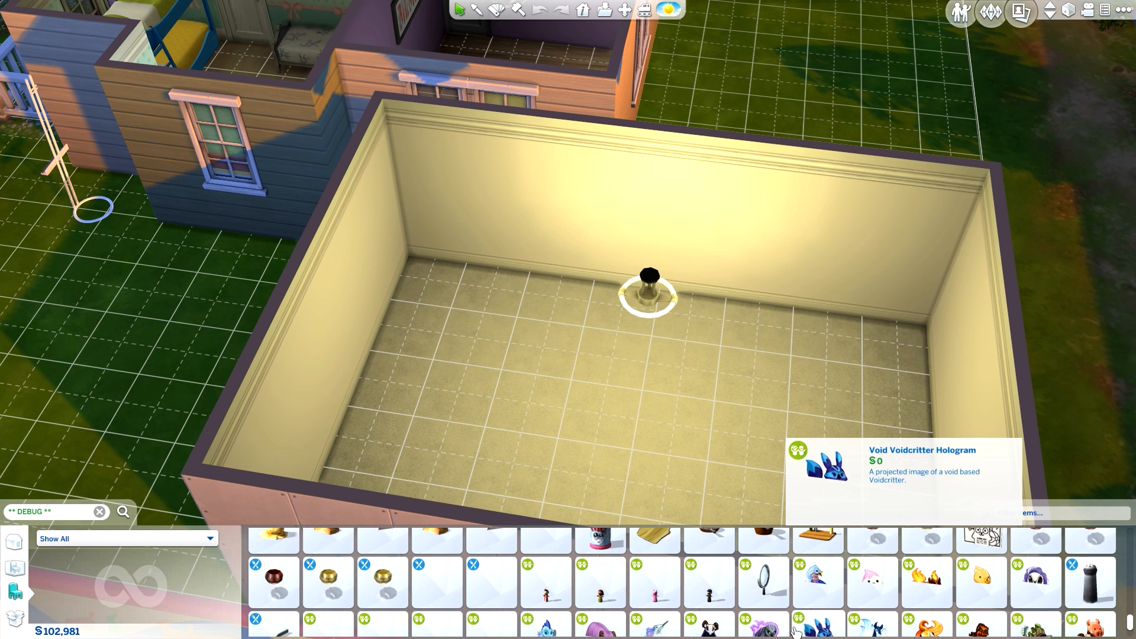
pyautogui.scroll(-1, 796, 632)
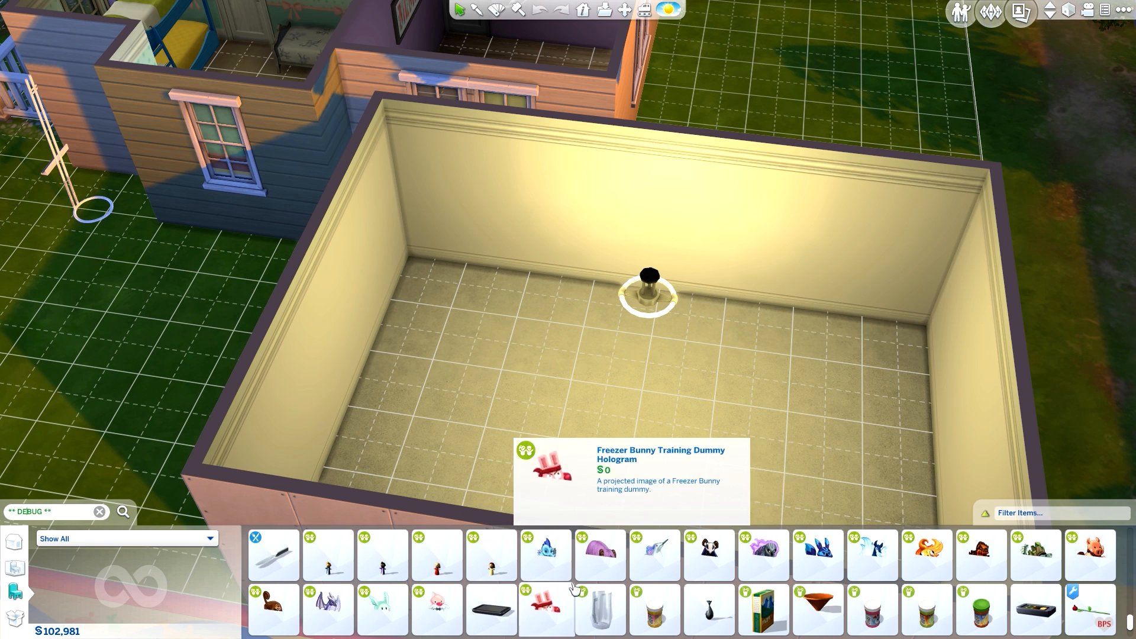
# Look through the rest of the debug catalog, from the holograms and produce to the books and upgrade parts at its end.
pyautogui.click(593, 571)
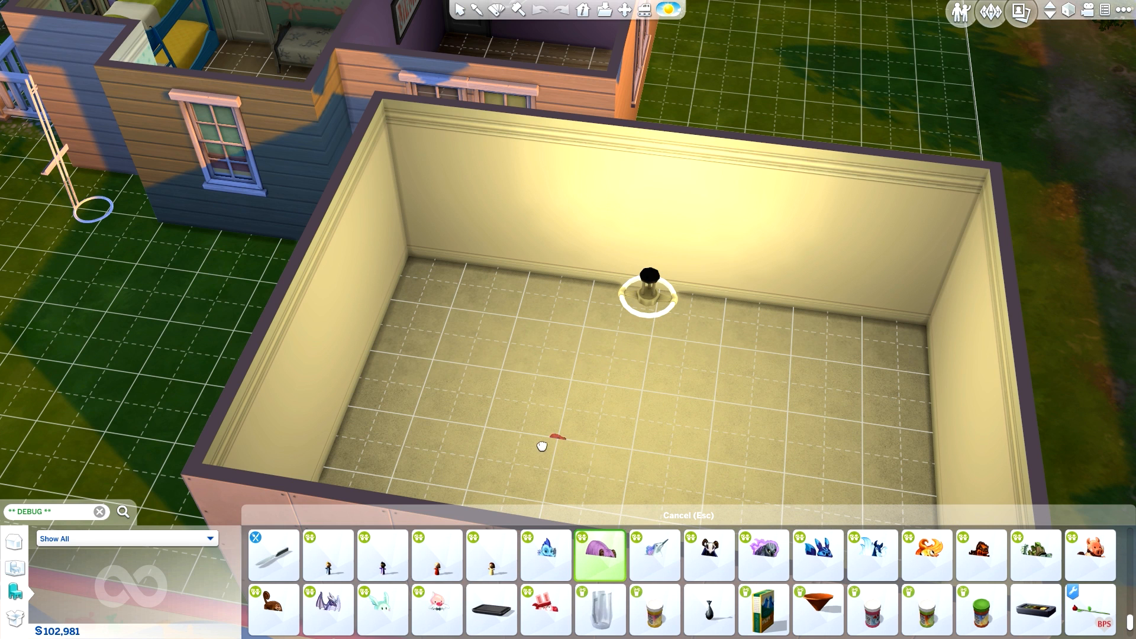
pyautogui.scroll(-10, 630, 611)
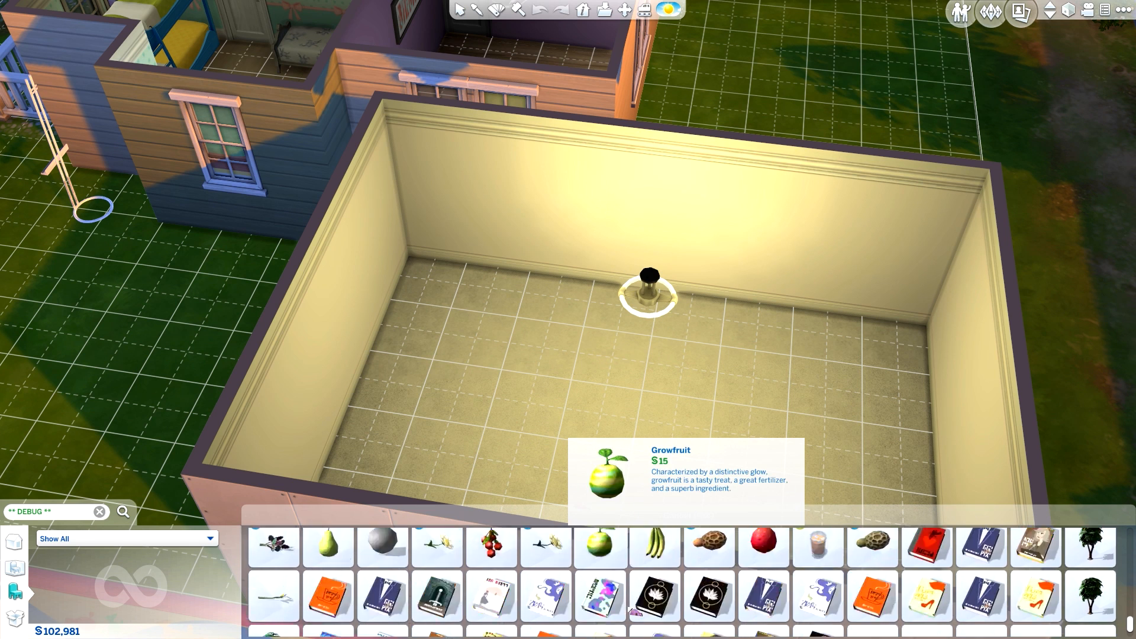
pyautogui.scroll(-8, 629, 611)
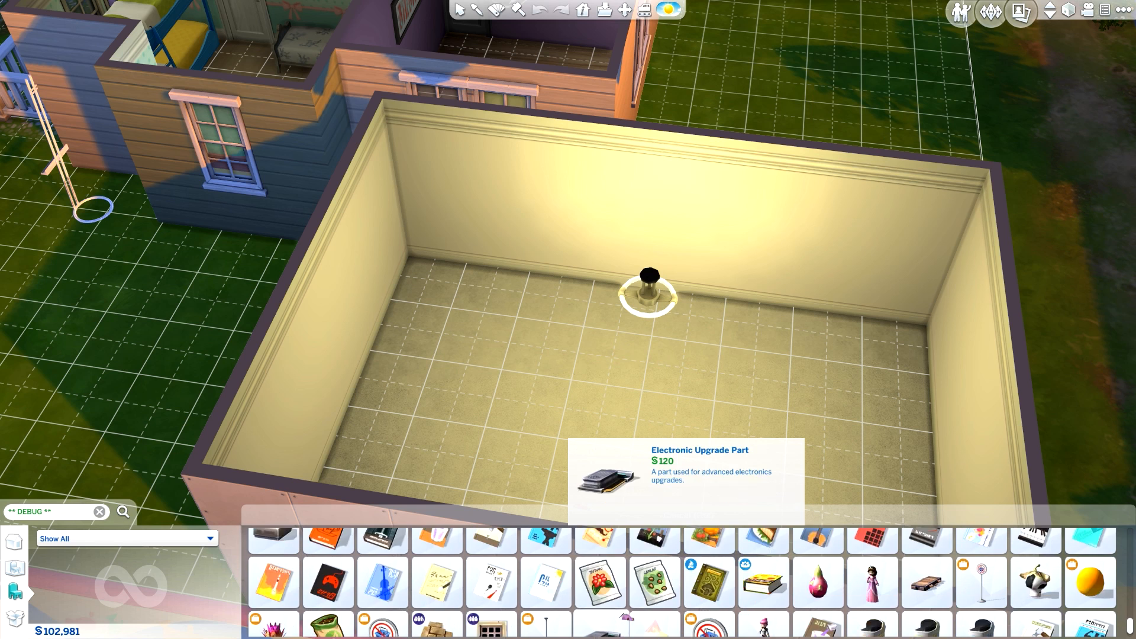
pyautogui.scroll(-5, 621, 617)
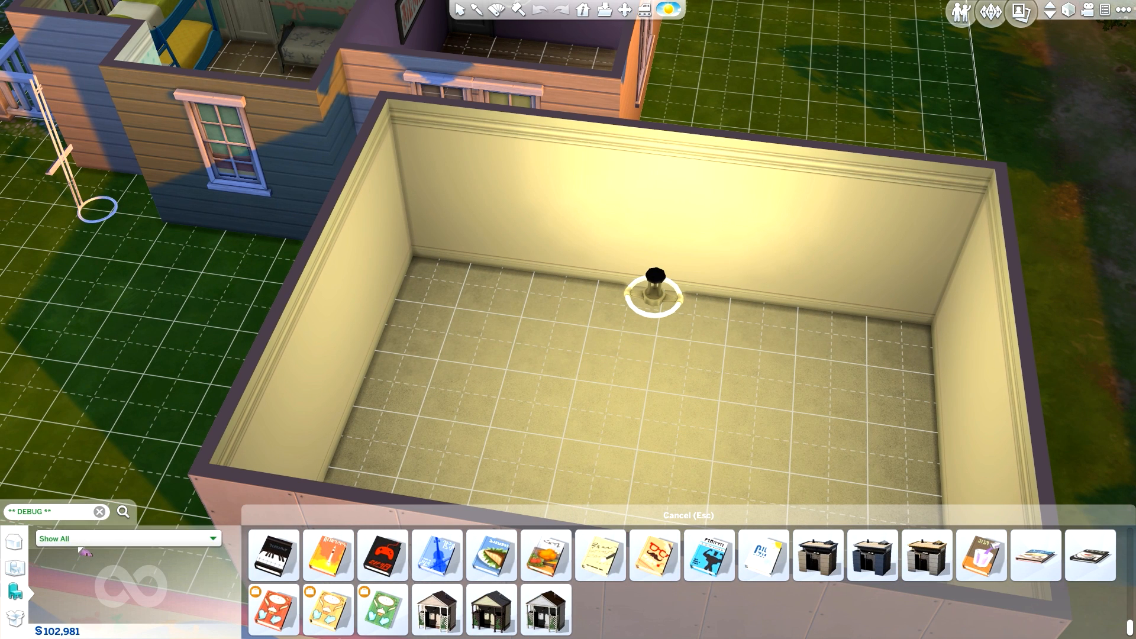
# Switch the debug object catalog to the Lighting category and show its miscellaneous lights.
pyautogui.click(86, 539)
pyautogui.click(62, 478)
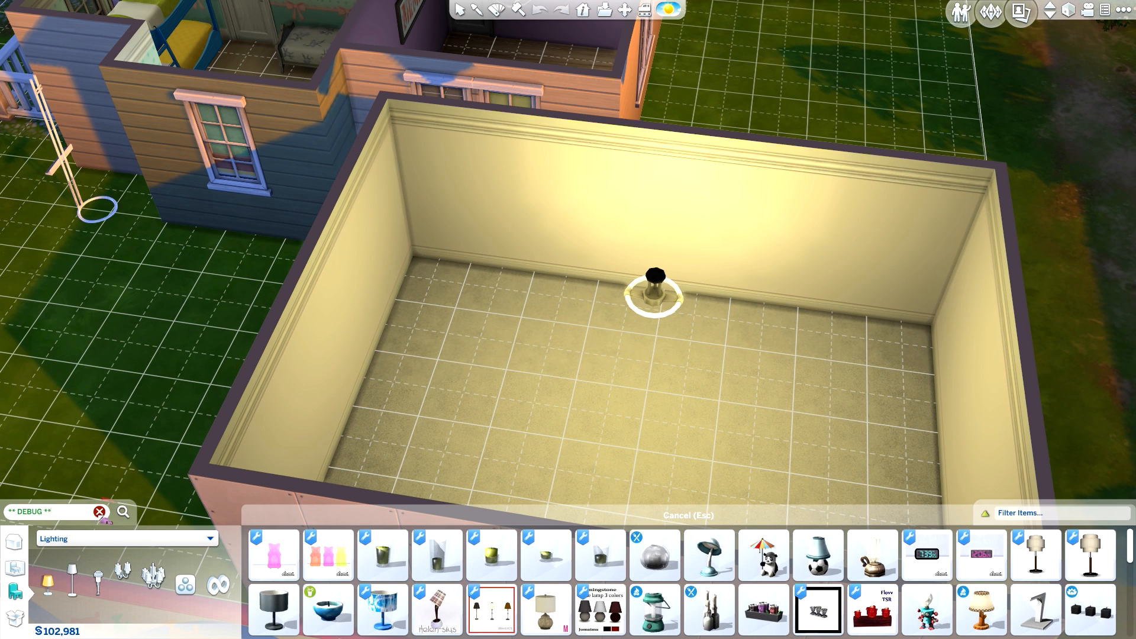
pyautogui.click(123, 512)
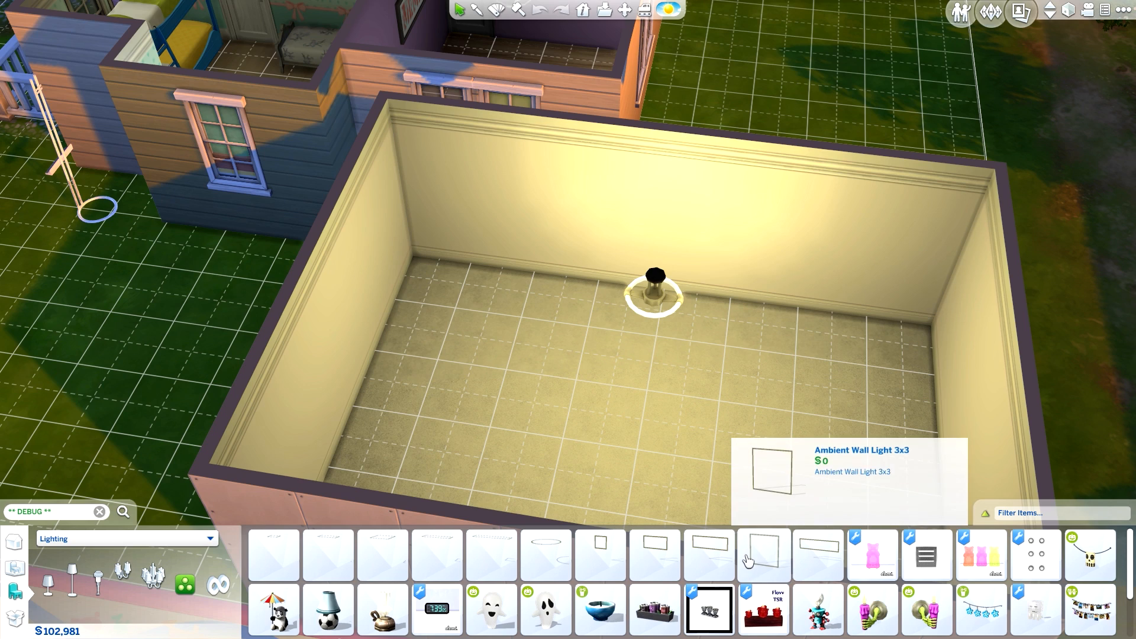
# Hide the build grid and place a wide rectangular ambient wall light on the right half of the empty room's back wall.
pyautogui.click(713, 554)
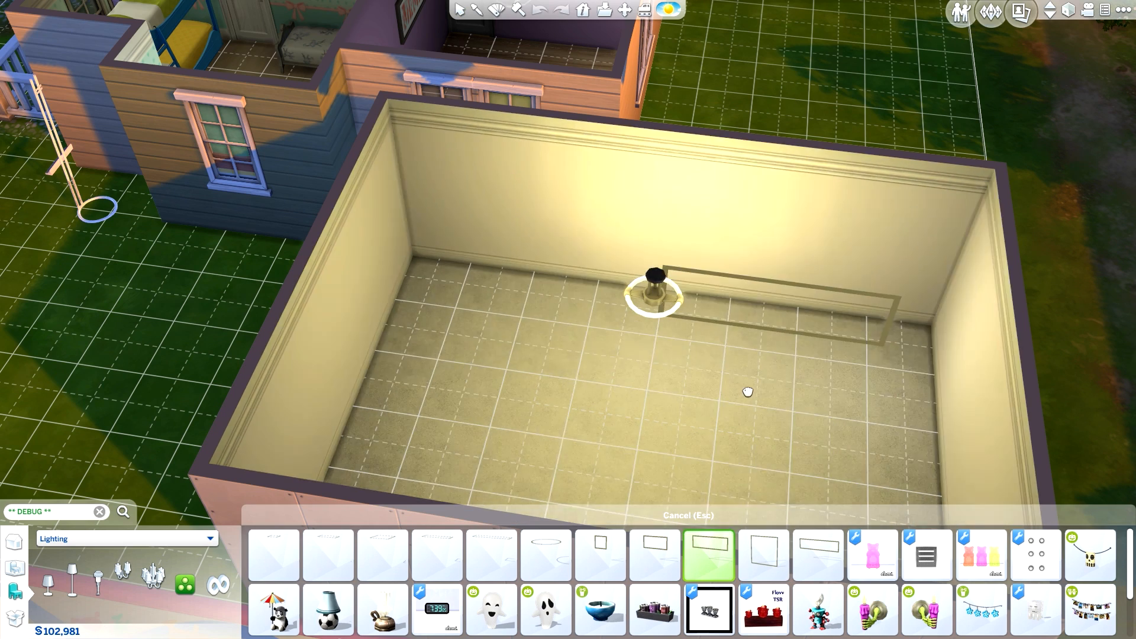
pyautogui.scroll(4, 520, 329)
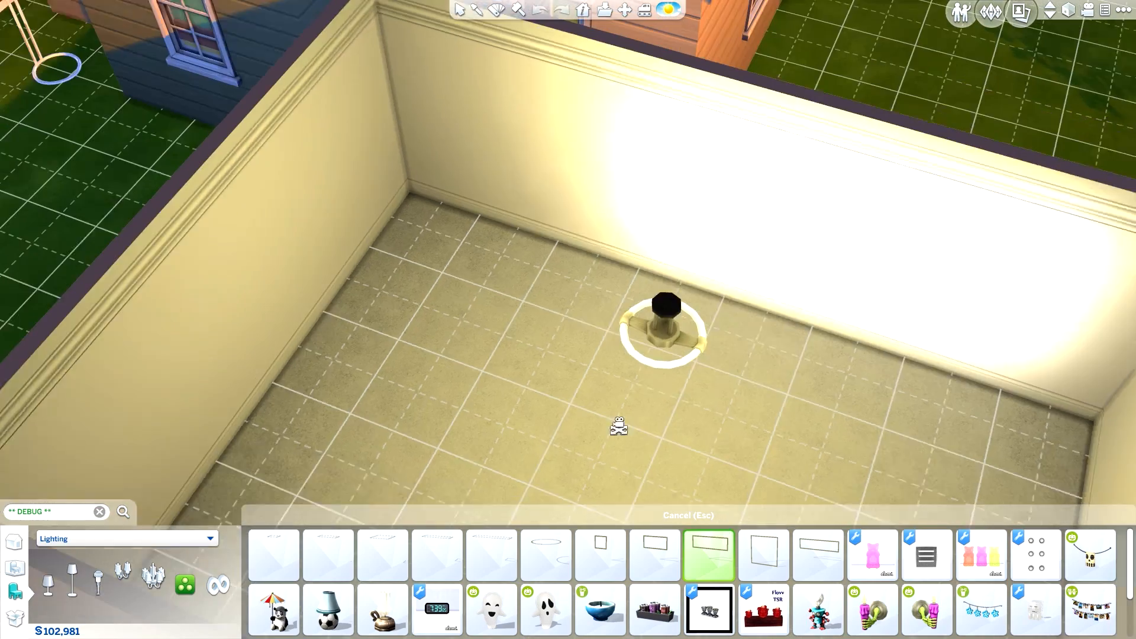
pyautogui.moveTo(619, 426); pyautogui.dragTo(592, 426)
pyautogui.press('g')
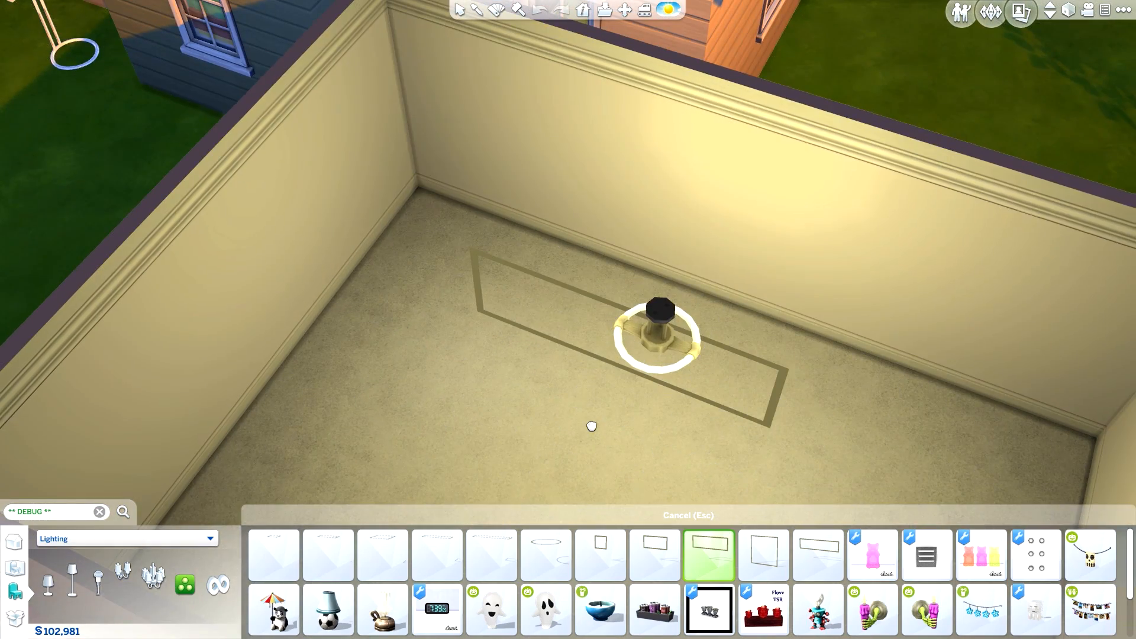
pyautogui.scroll(-2, 591, 426)
pyautogui.moveTo(771, 371); pyautogui.dragTo(651, 413)
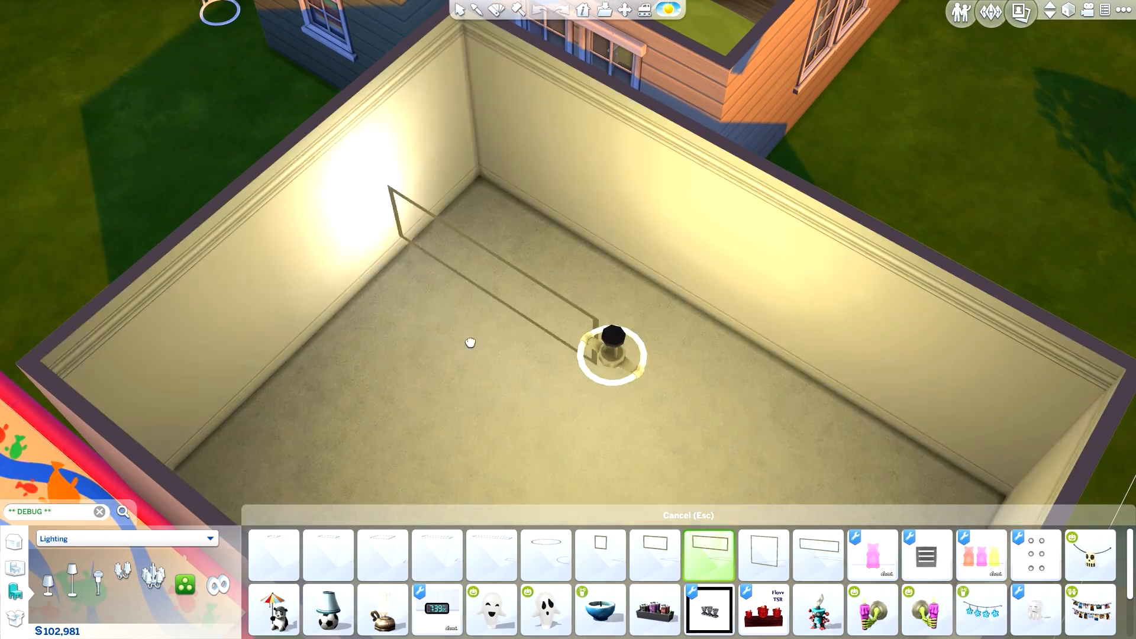
pyautogui.moveTo(470, 339); pyautogui.dragTo(682, 198)
pyautogui.scroll(-3, 565, 355)
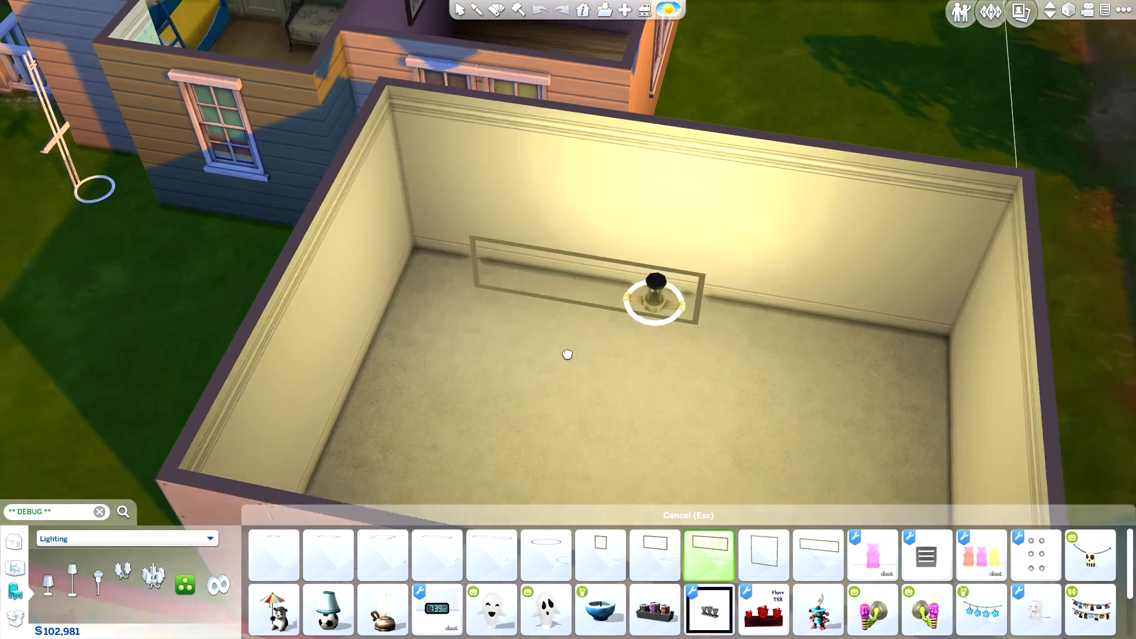
pyautogui.moveTo(566, 361); pyautogui.dragTo(685, 413)
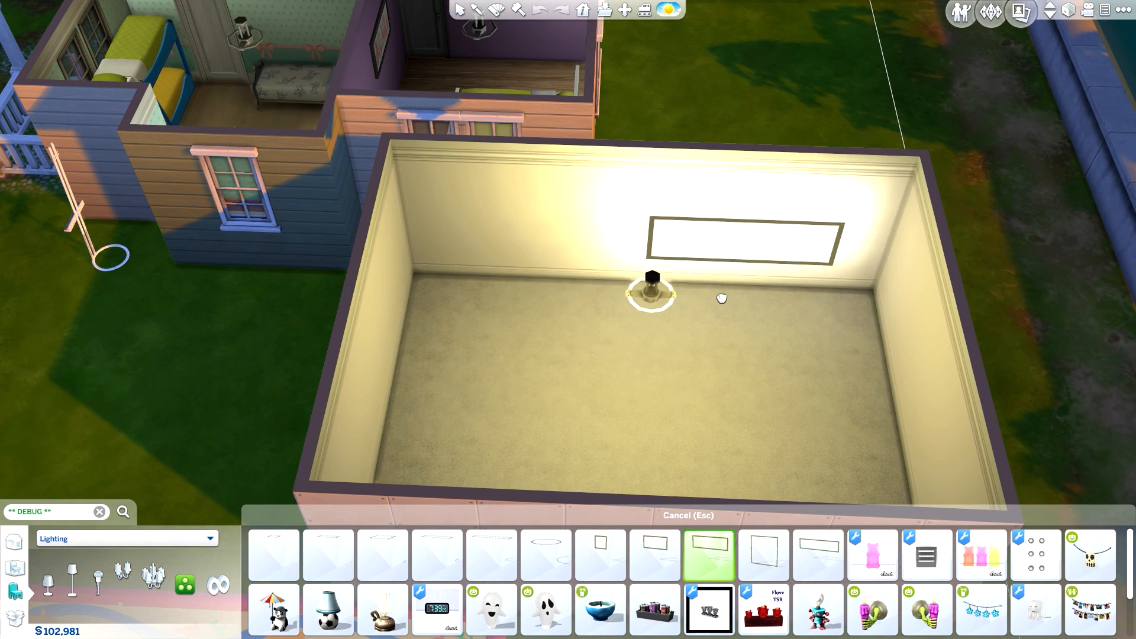
pyautogui.scroll(4, 816, 249)
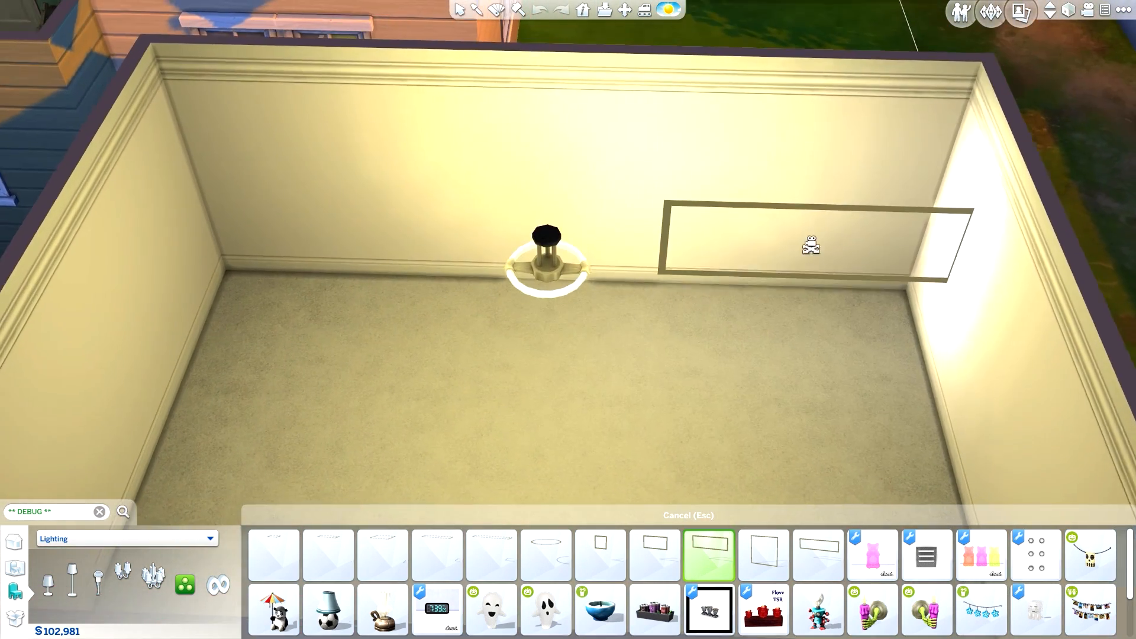
pyautogui.click(713, 275)
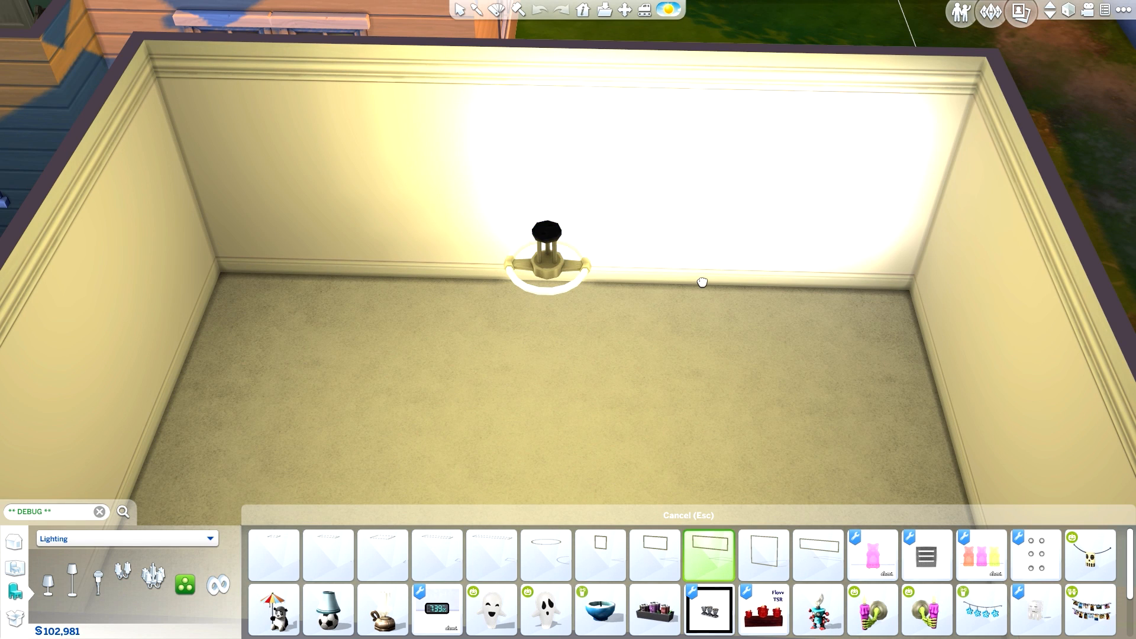
pyautogui.click(698, 308)
pyautogui.scroll(-4, 665, 213)
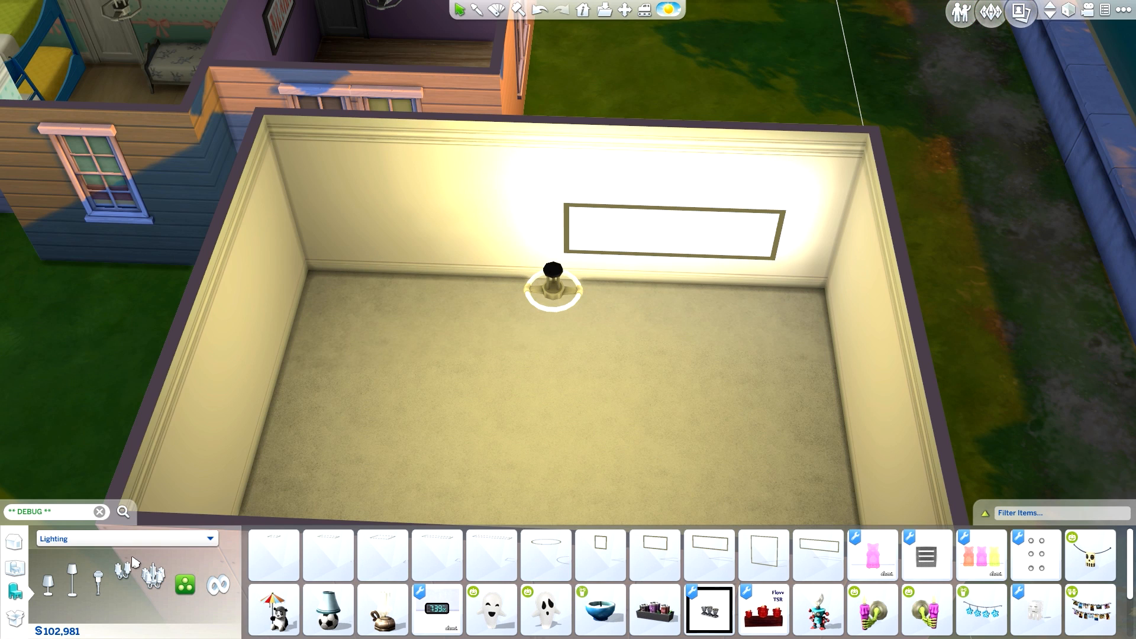
# Place the ohmysims Awesim Niche Loveseat Nook from the Comfort loveseats in a white swatch in the middle of the room.
pyautogui.click(119, 539)
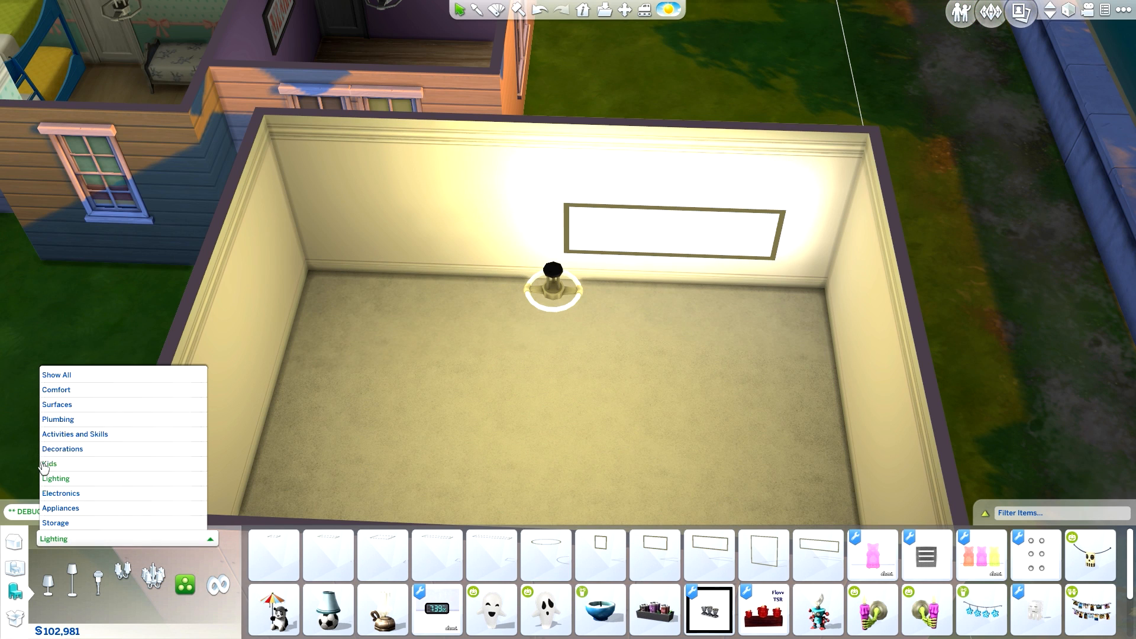
pyautogui.click(57, 389)
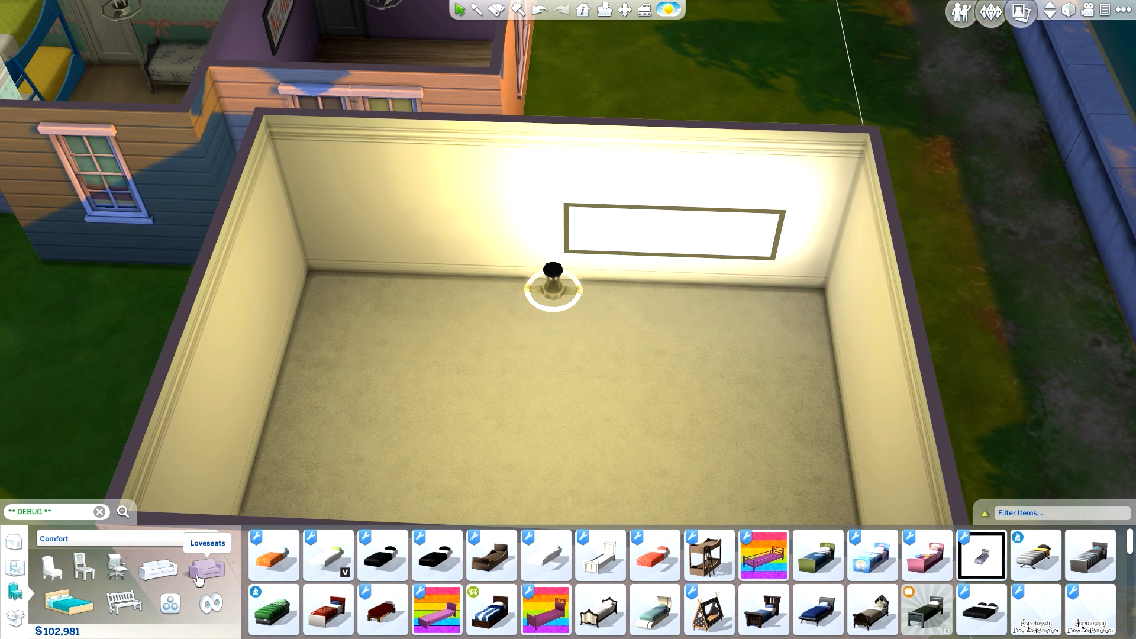
pyautogui.click(198, 578)
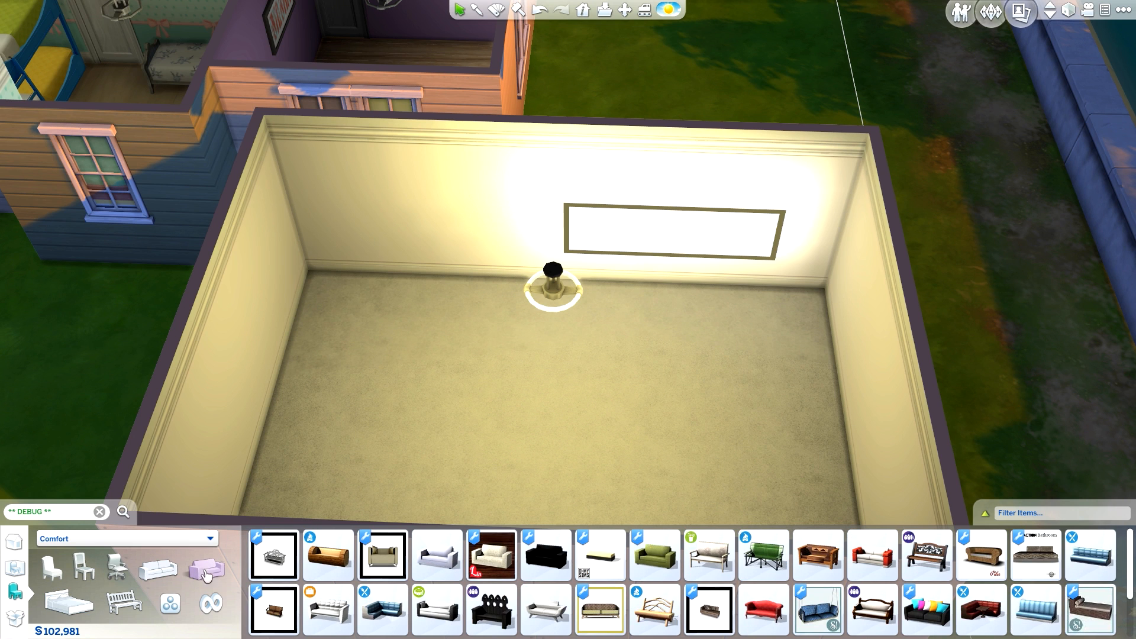
pyautogui.click(609, 568)
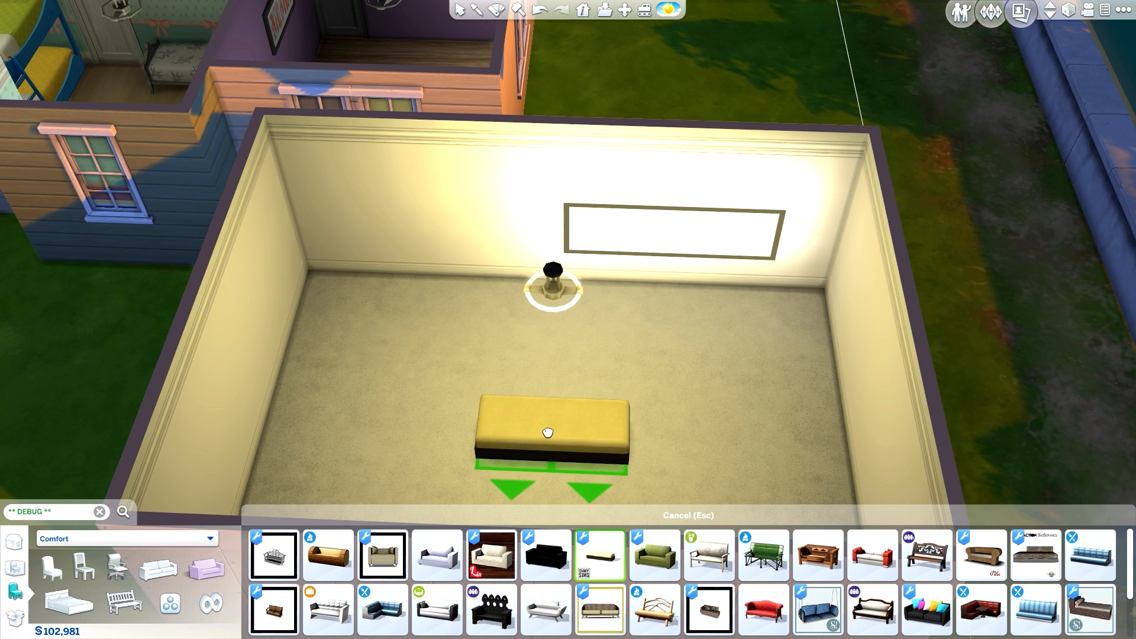
pyautogui.moveTo(573, 569)
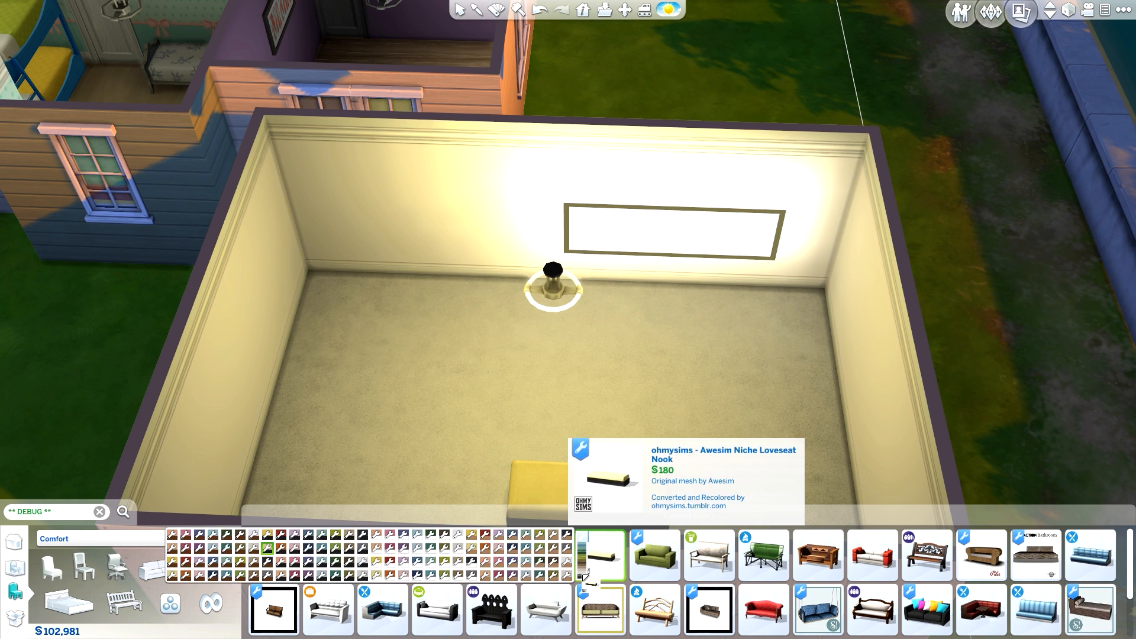
pyautogui.click(457, 534)
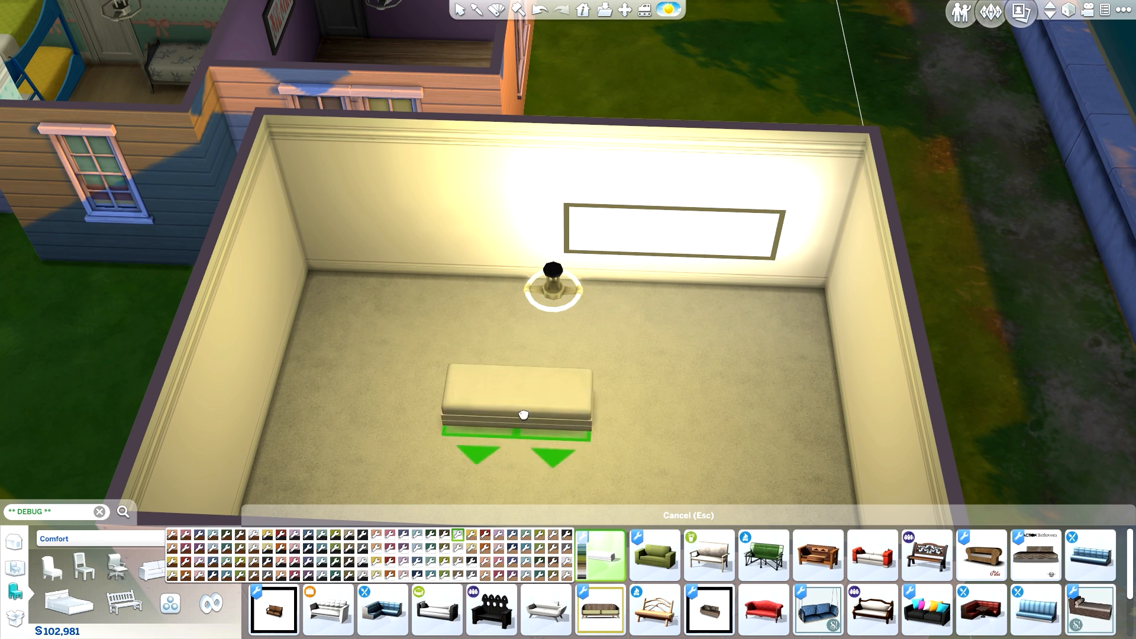
pyautogui.click(543, 376)
pyautogui.scroll(3, 543, 396)
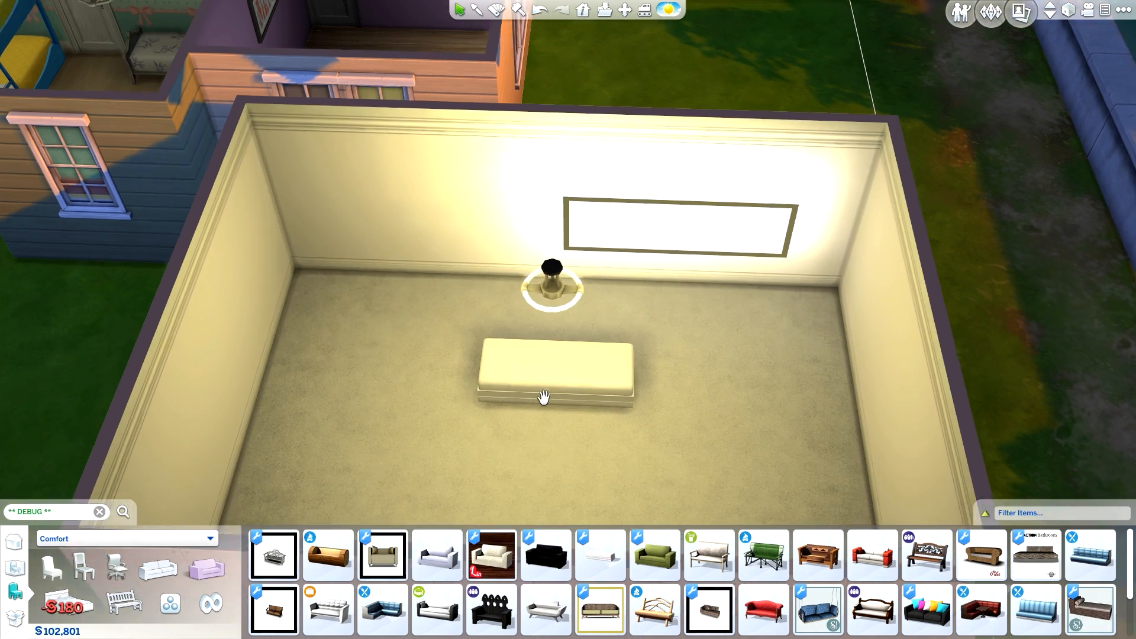
# Switch to Live mode, teleport the red-haired Sim onto the floor beside the loveseat, and pause the game.
pyautogui.click(961, 11)
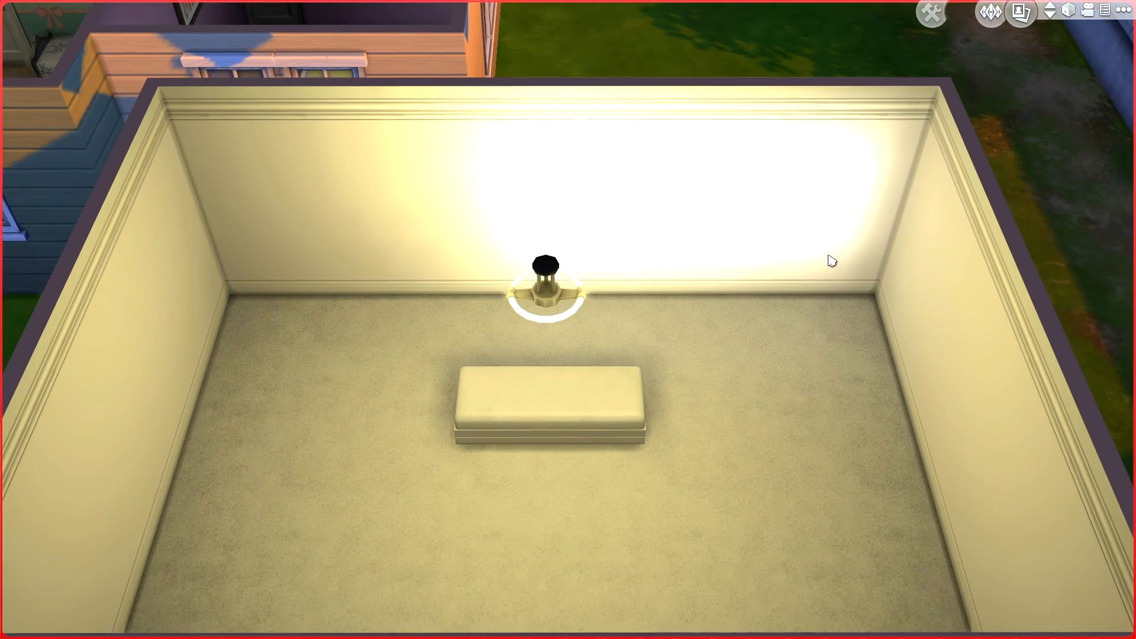
pyautogui.press('.')
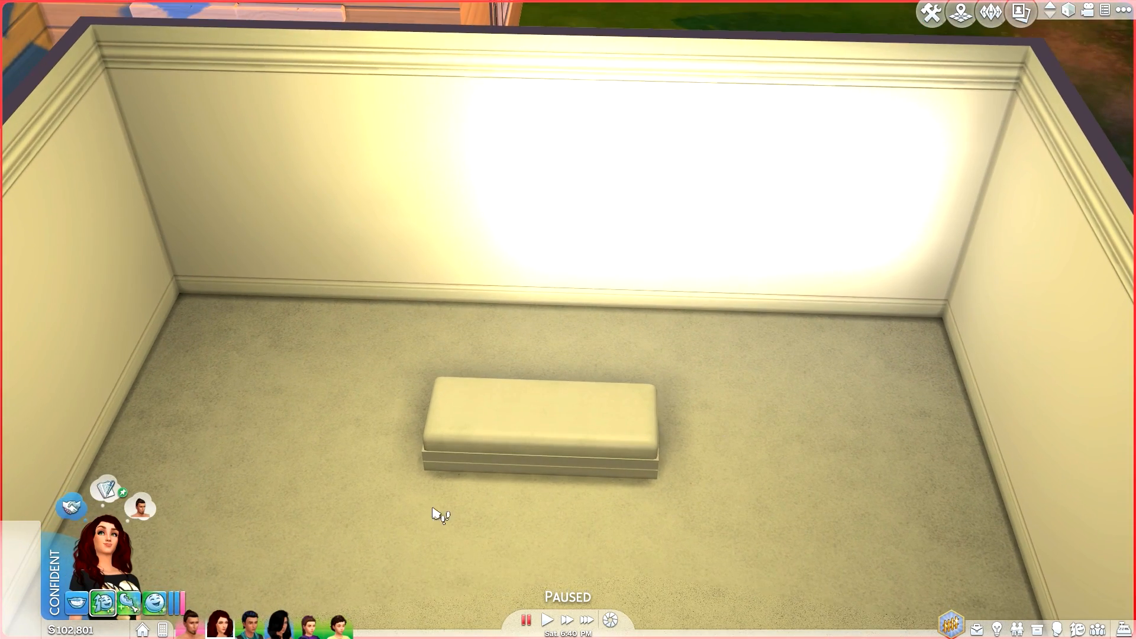
pyautogui.click(299, 511)
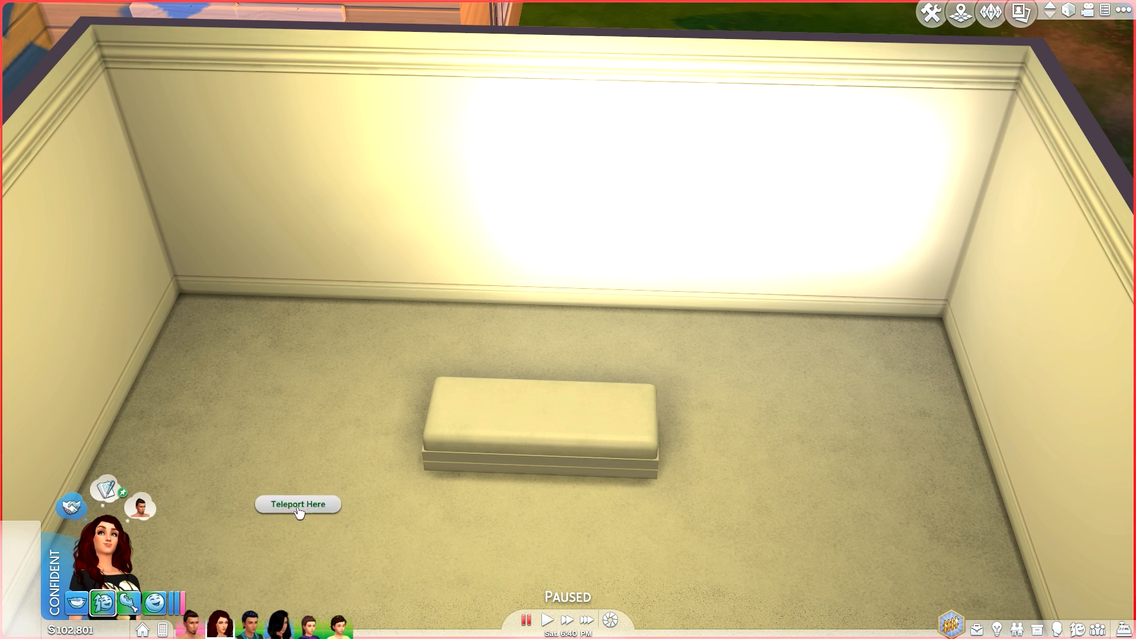
pyautogui.click(546, 622)
pyautogui.scroll(-3, 532, 558)
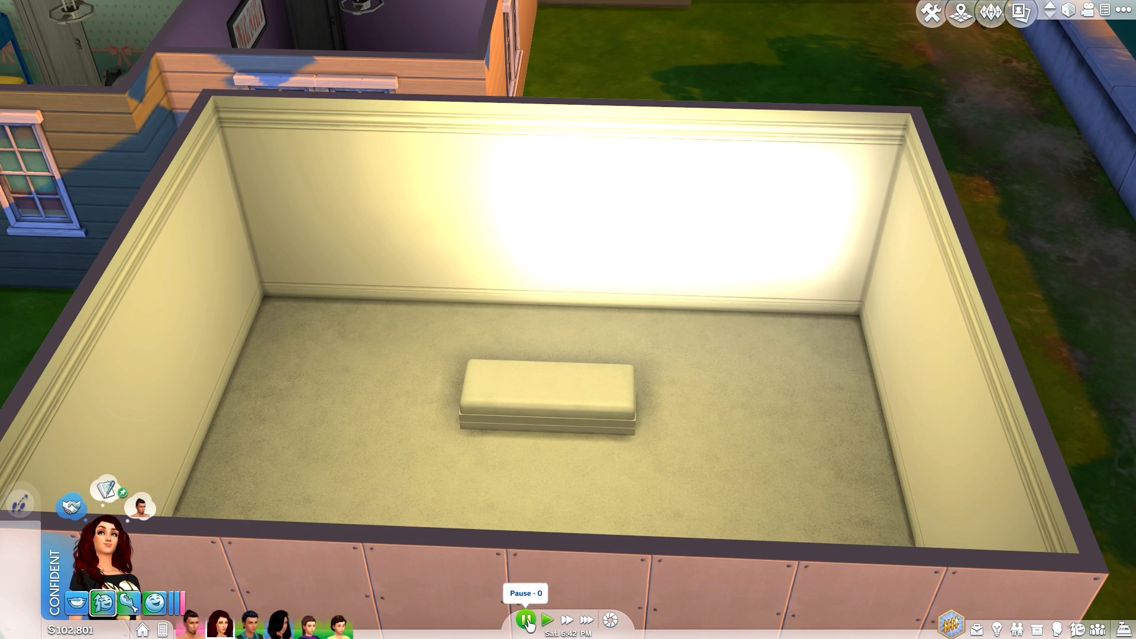
pyautogui.scroll(3, 633, 532)
pyautogui.press('.')
pyautogui.click(527, 620)
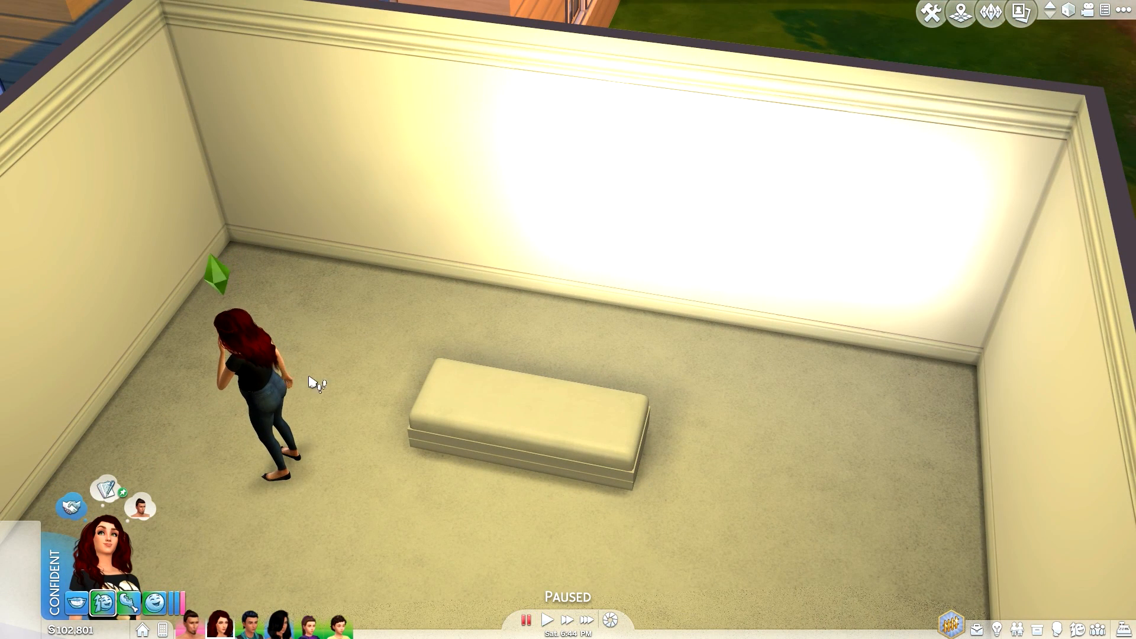
# Change the Sim into the sleepwear outfit with the lavender top and floral pants, running the game until she changes and pausing it.
pyautogui.click(235, 372)
pyautogui.click(314, 337)
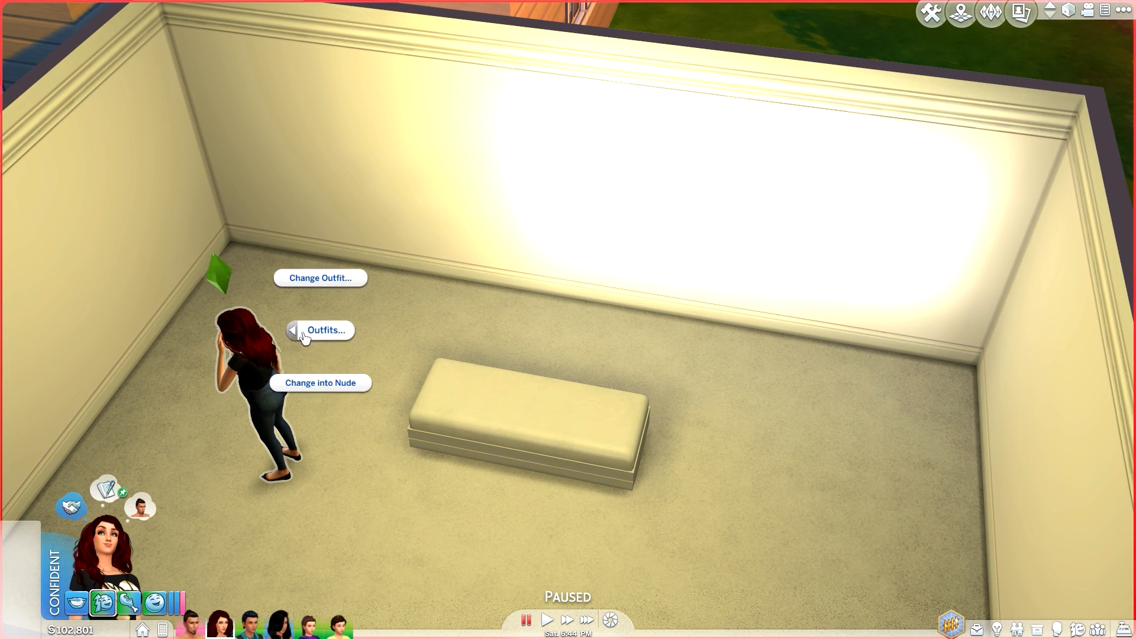
pyautogui.click(342, 278)
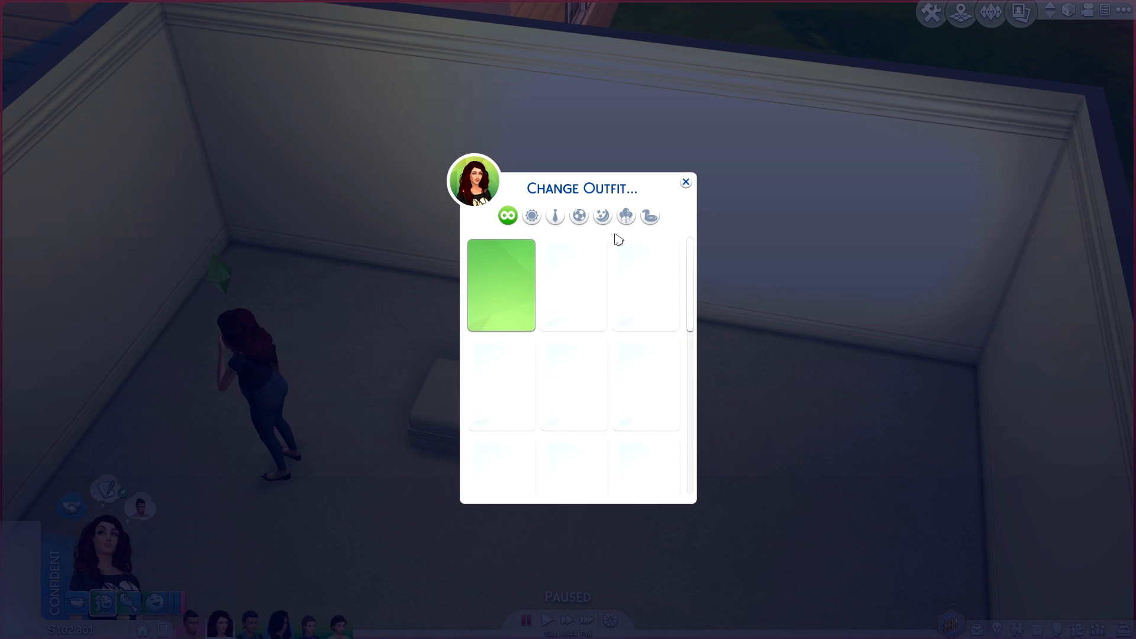
pyautogui.click(568, 397)
pyautogui.scroll(3, 417, 434)
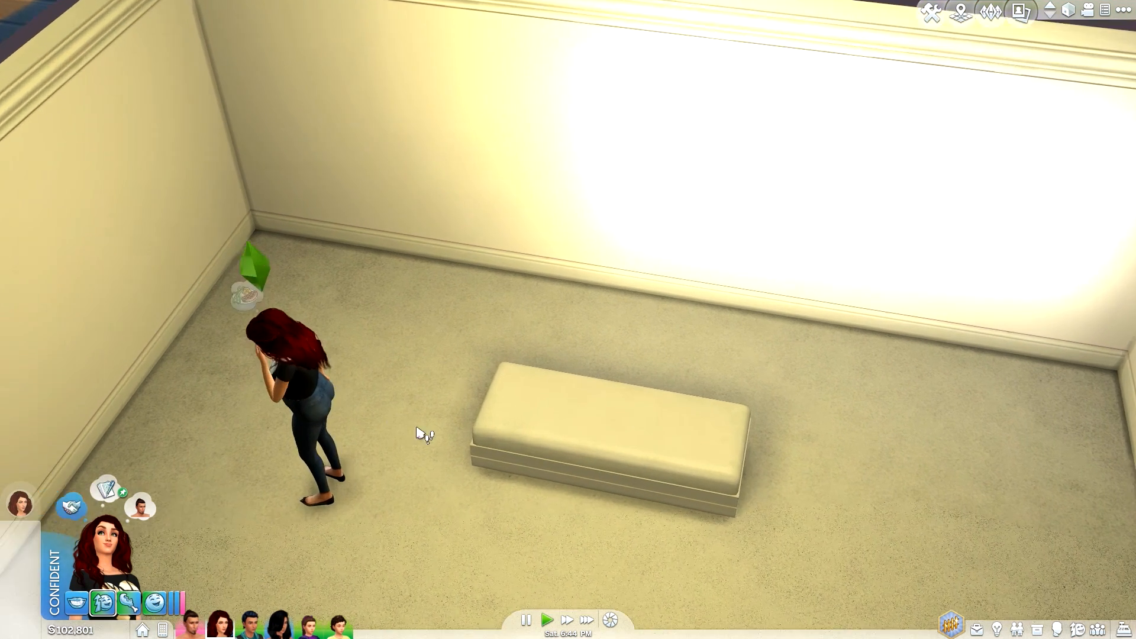
pyautogui.scroll(3, 417, 435)
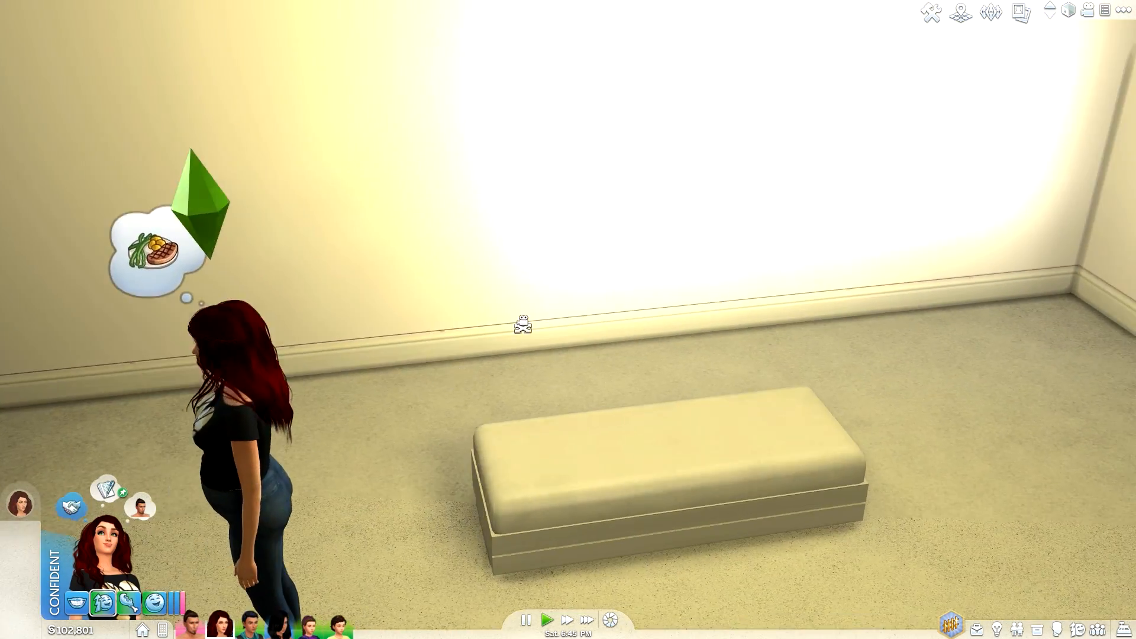
pyautogui.moveTo(523, 325); pyautogui.dragTo(712, 209)
pyautogui.moveTo(563, 347); pyautogui.dragTo(722, 350)
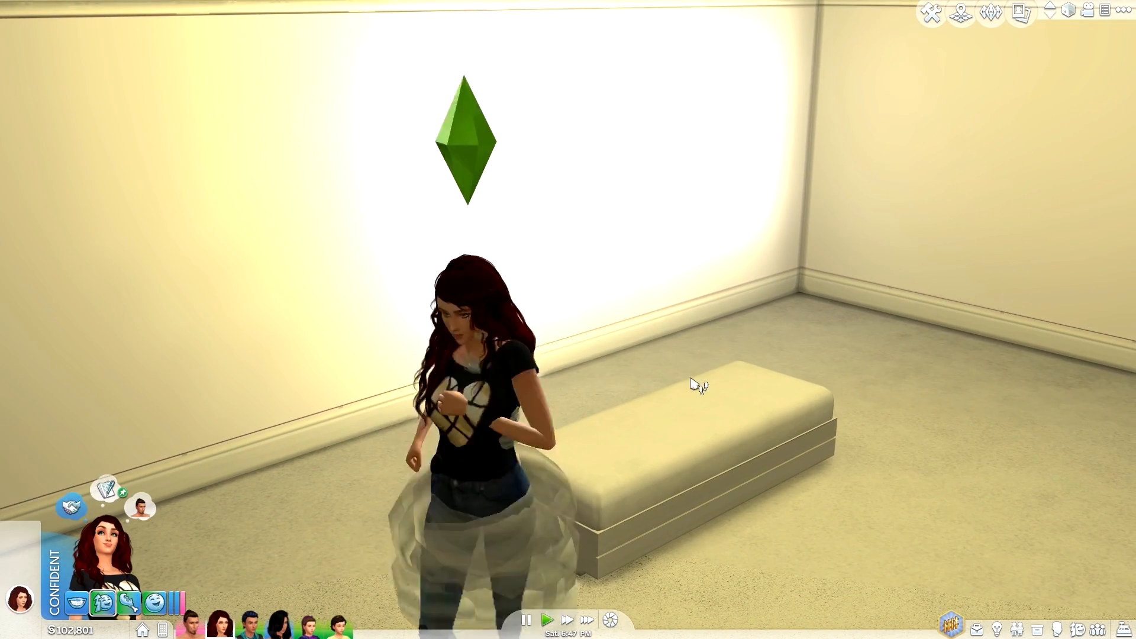
pyautogui.click(526, 620)
pyautogui.moveTo(796, 482); pyautogui.dragTo(575, 603)
pyautogui.scroll(-4, 633, 486)
pyautogui.moveTo(225, 422); pyautogui.dragTo(249, 507)
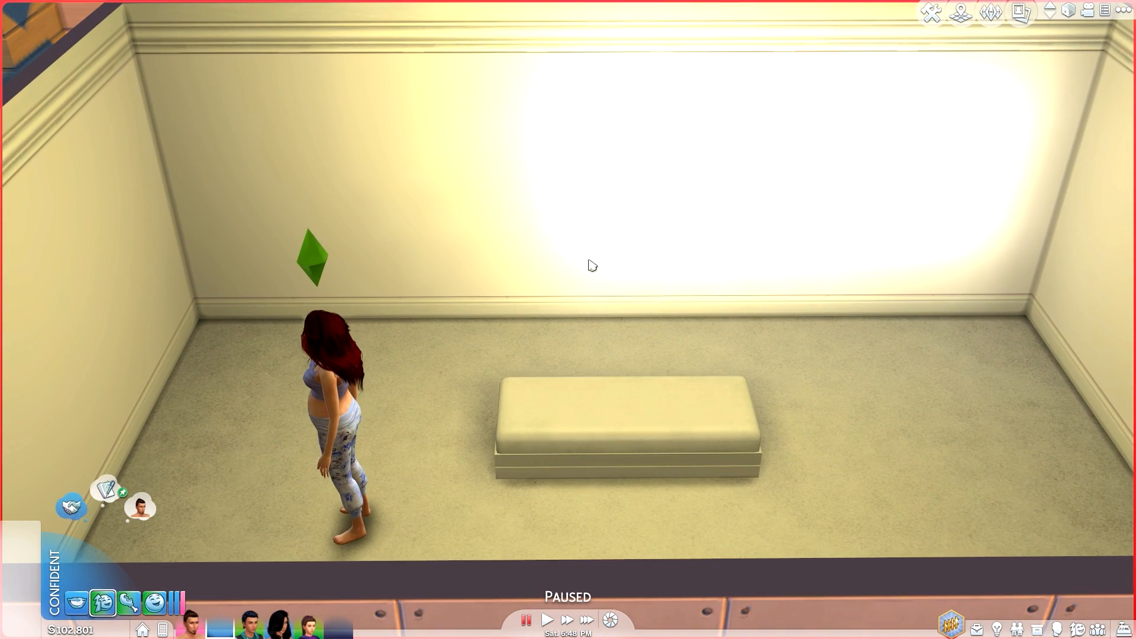
pyautogui.click(349, 426)
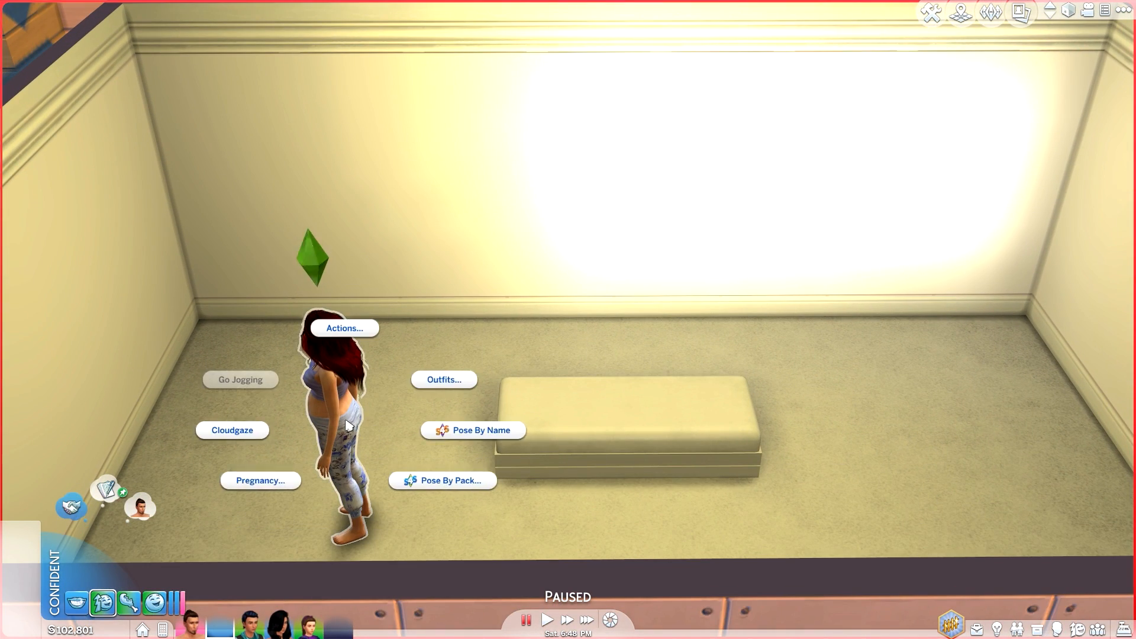
pyautogui.click(448, 484)
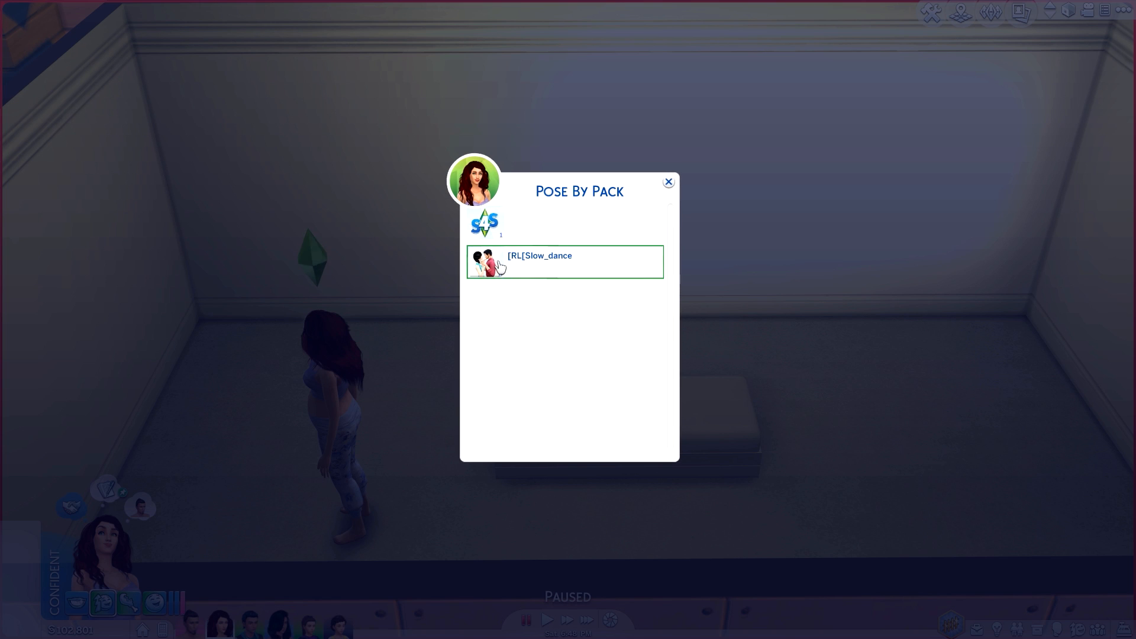
pyautogui.click(668, 183)
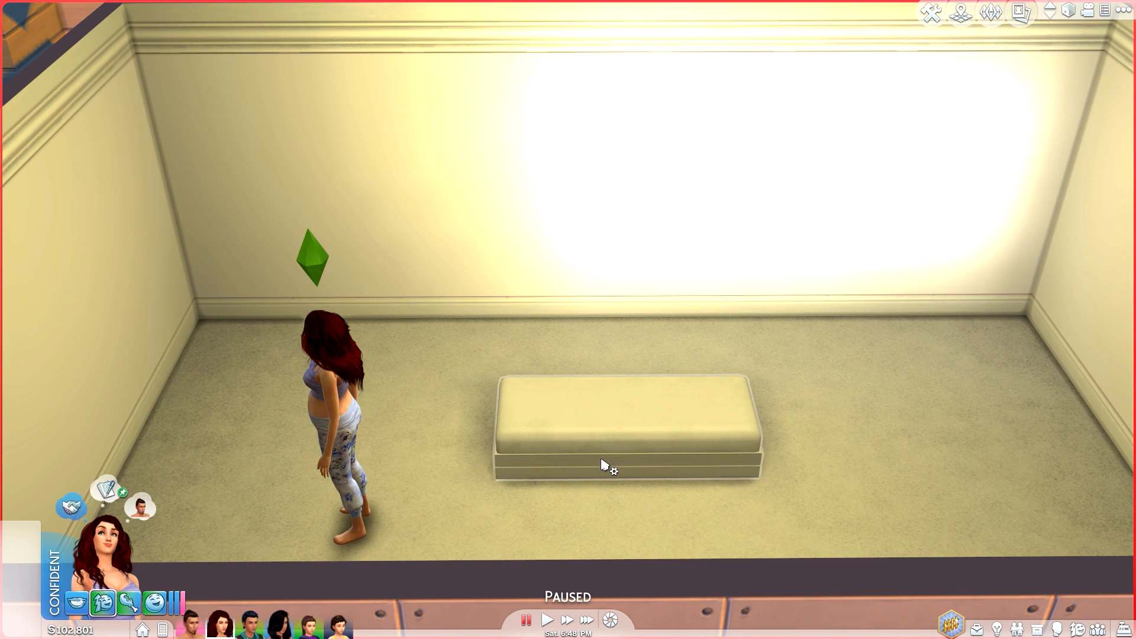
# Have the Sim nap on the loveseat, running the game until she falls asleep and pausing it.
pyautogui.click(625, 417)
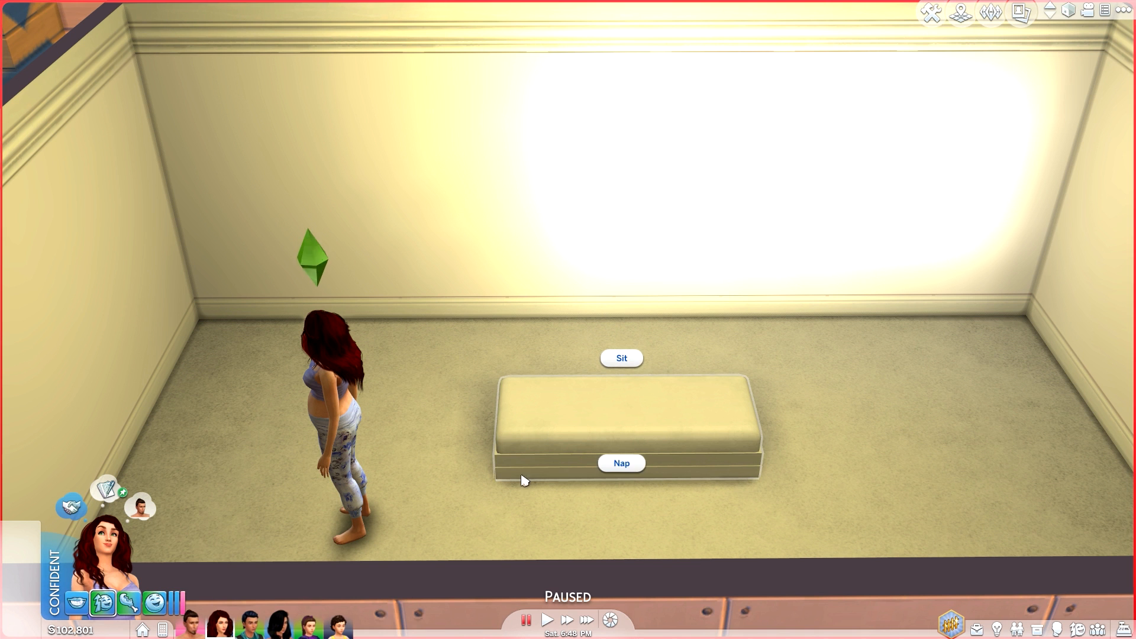
pyautogui.click(547, 620)
pyautogui.scroll(5, 743, 390)
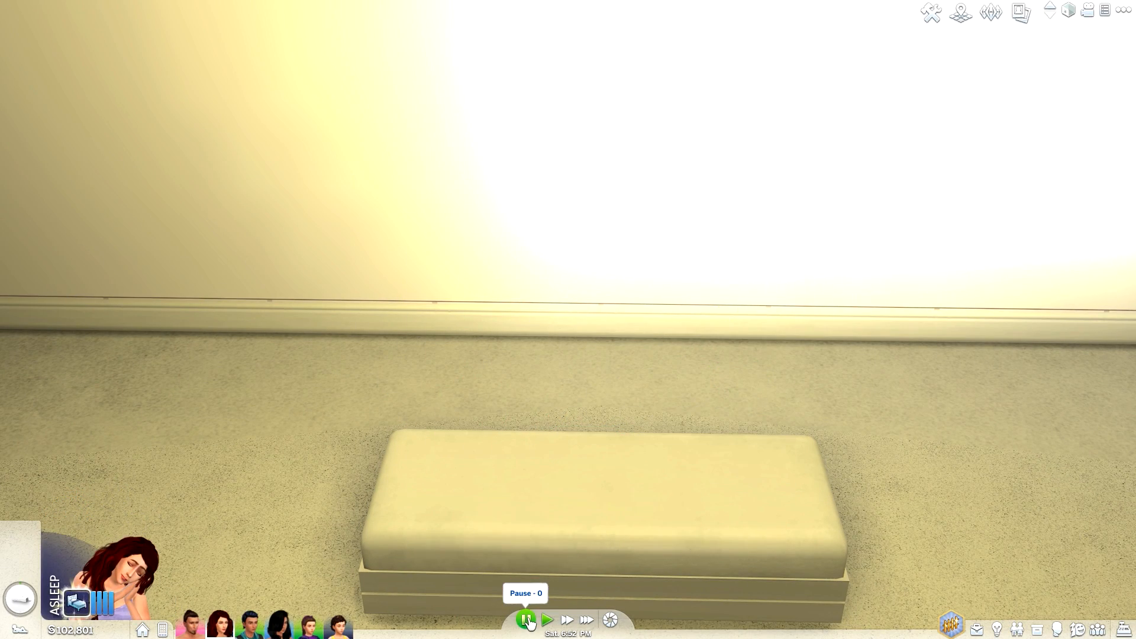
pyautogui.click(526, 620)
# Examine the sleeping Sim's pose from close up and from a full-body view against the wall.
pyautogui.scroll(-8, 675, 505)
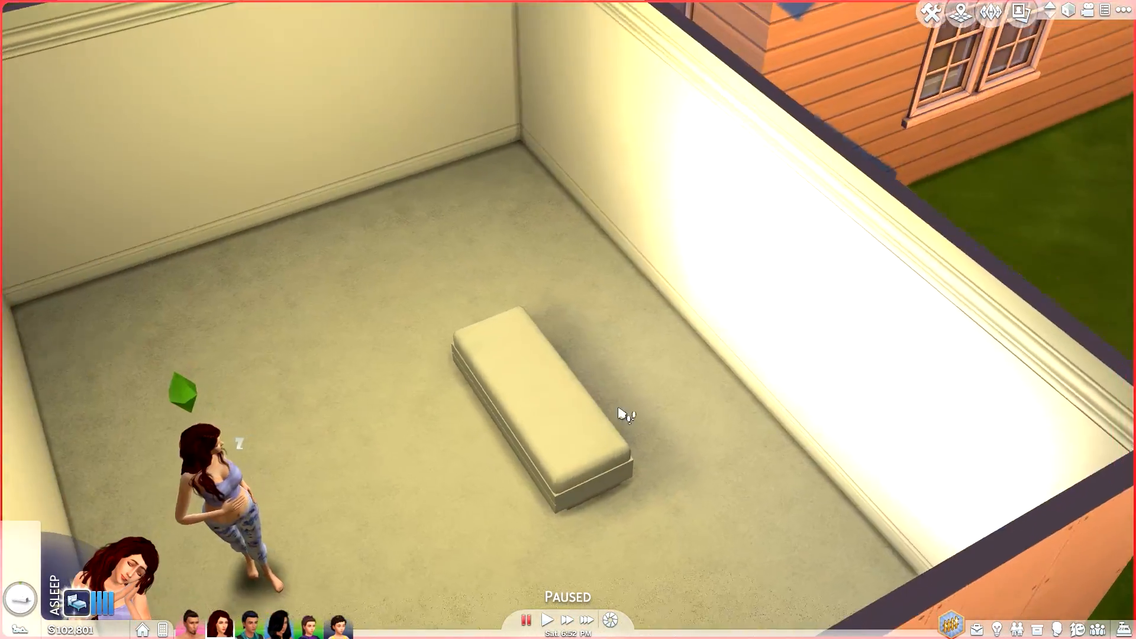
pyautogui.moveTo(618, 408); pyautogui.dragTo(246, 195)
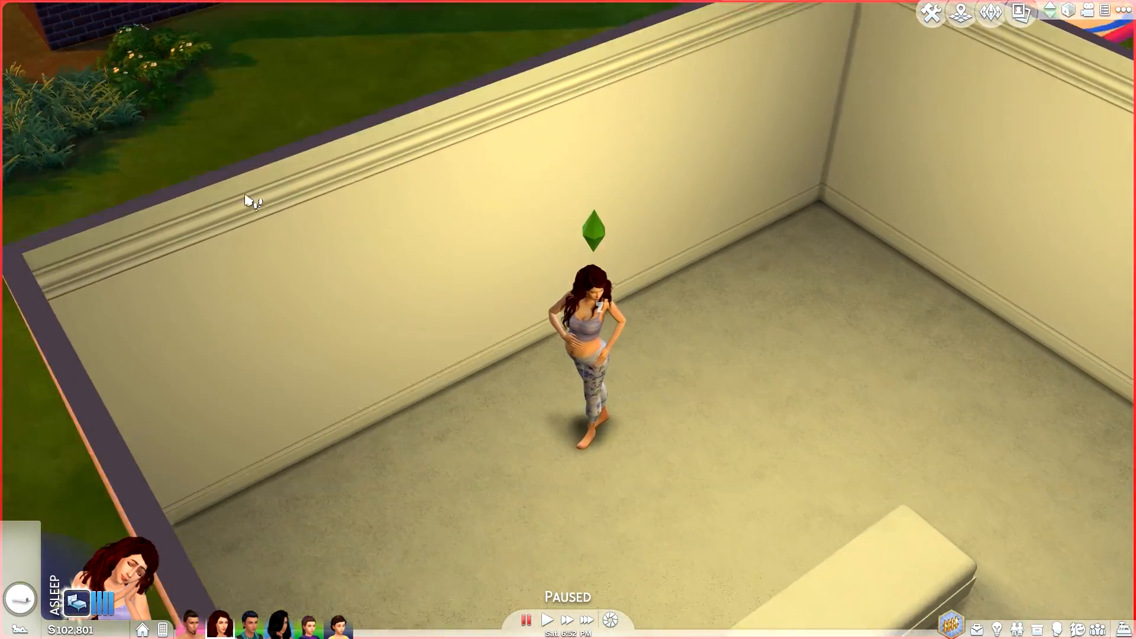
pyautogui.scroll(6, 434, 414)
pyautogui.press('Tab')
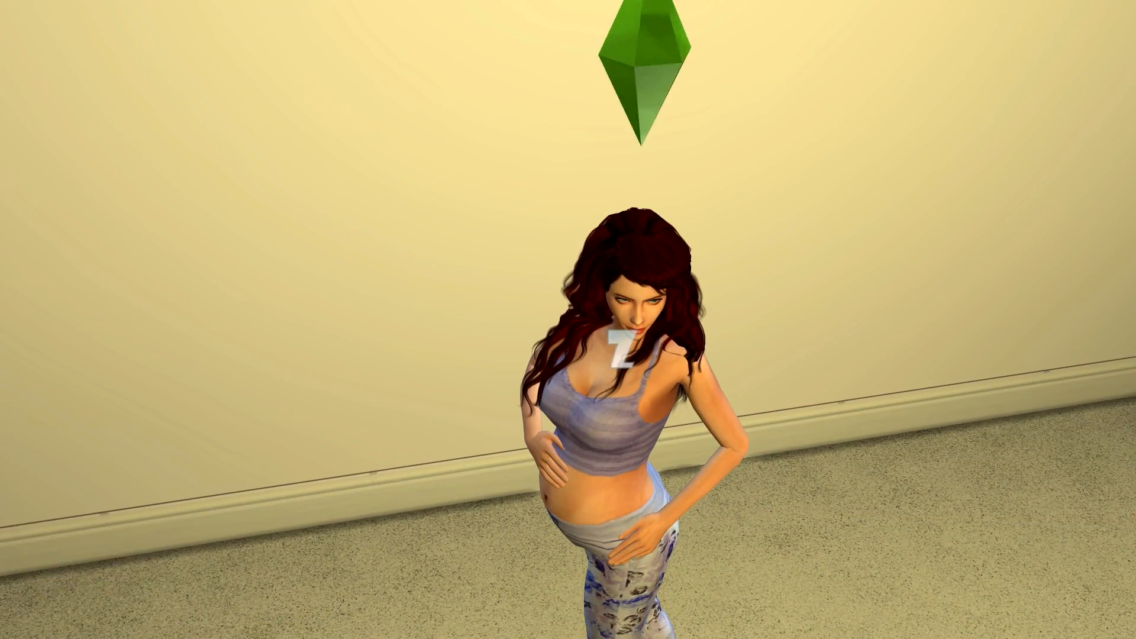
pyautogui.press('Tab')
pyautogui.scroll(-3, 337, 262)
pyautogui.moveTo(338, 262); pyautogui.dragTo(605, 371)
pyautogui.scroll(1, 605, 371)
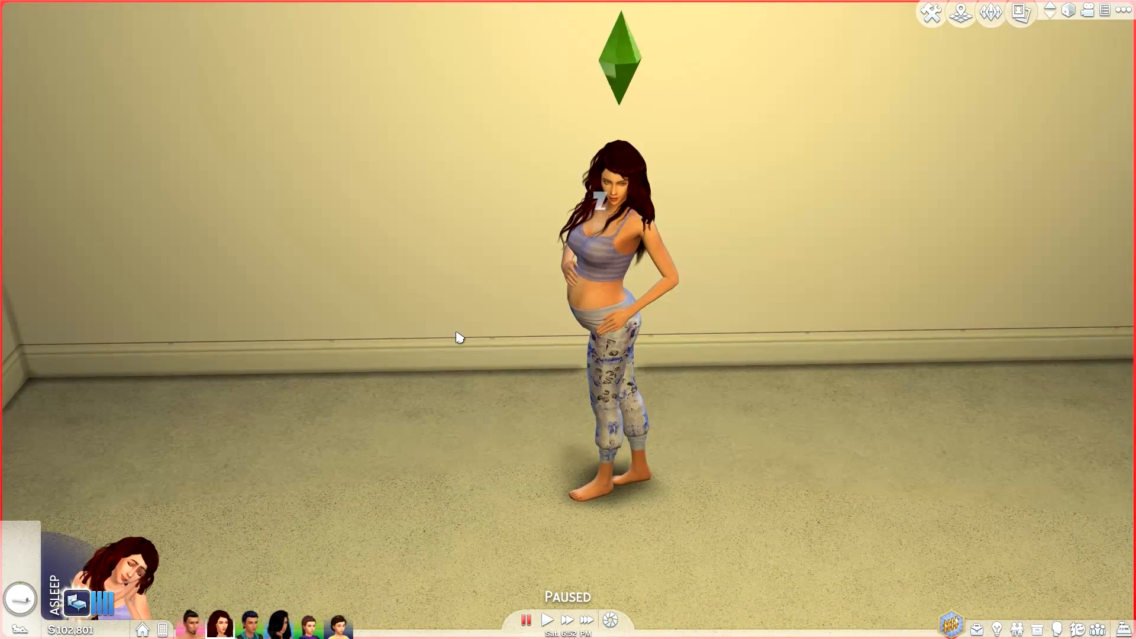
# Turn off the floating icons above Sims with the headlineeffects off cheat and close the cheat console.
pyautogui.hotkey('ctrl', 'shift', 'c')
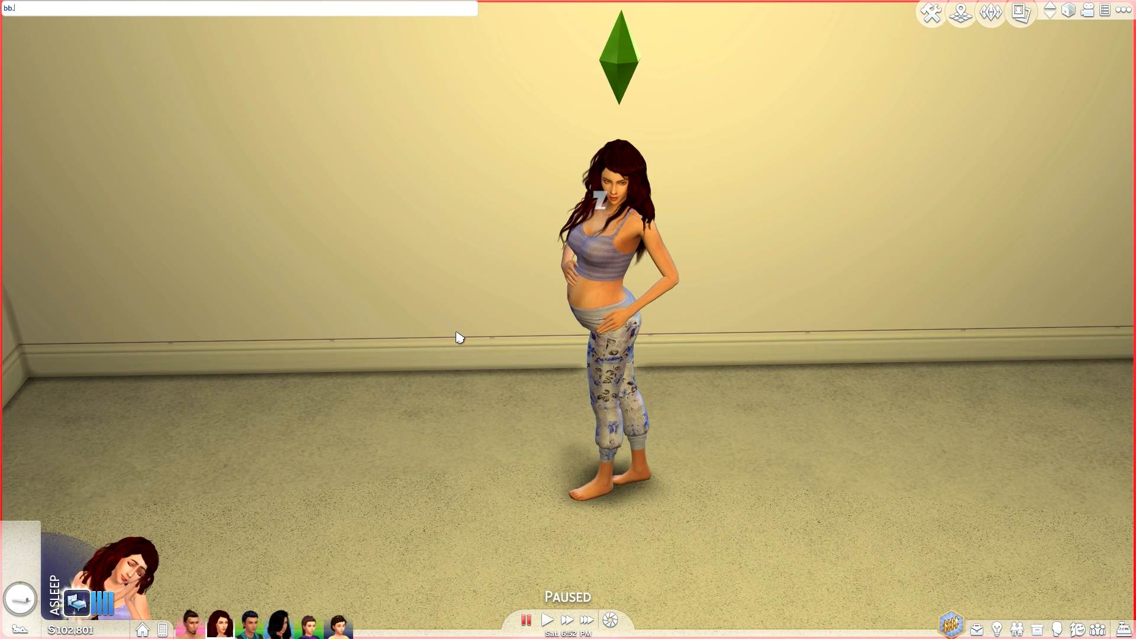
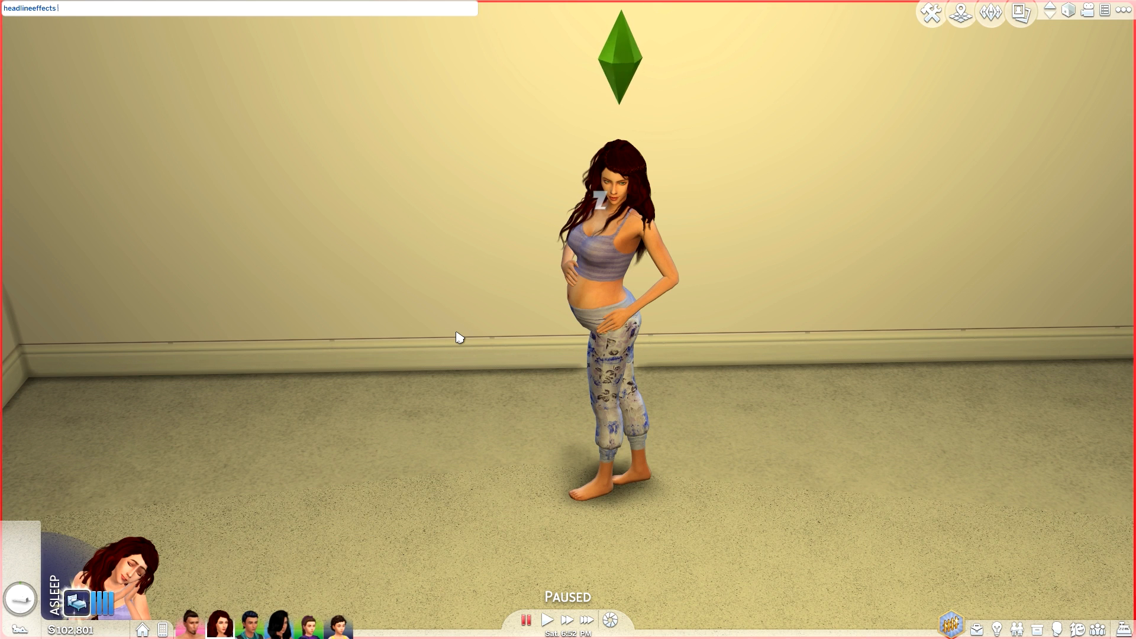
pyautogui.press('Return')
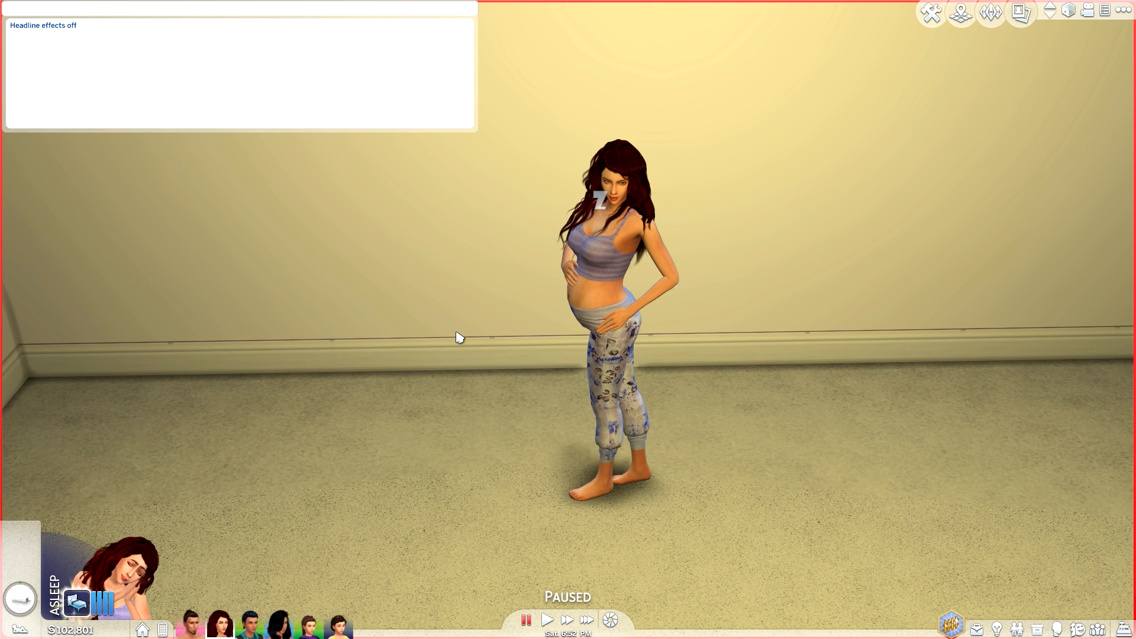
pyautogui.press('Escape')
# Run the game until the Sim moves into a cross-legged sitting pose on the floor, then pause it.
pyautogui.scroll(3, 582, 168)
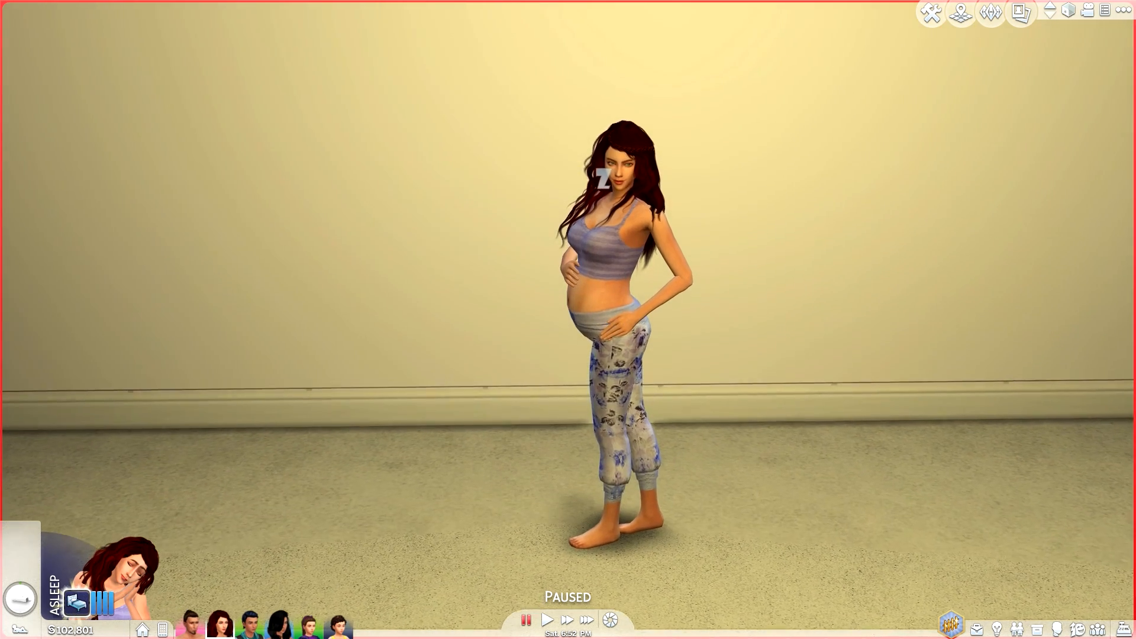
pyautogui.moveTo(532, 77); pyautogui.dragTo(533, 33)
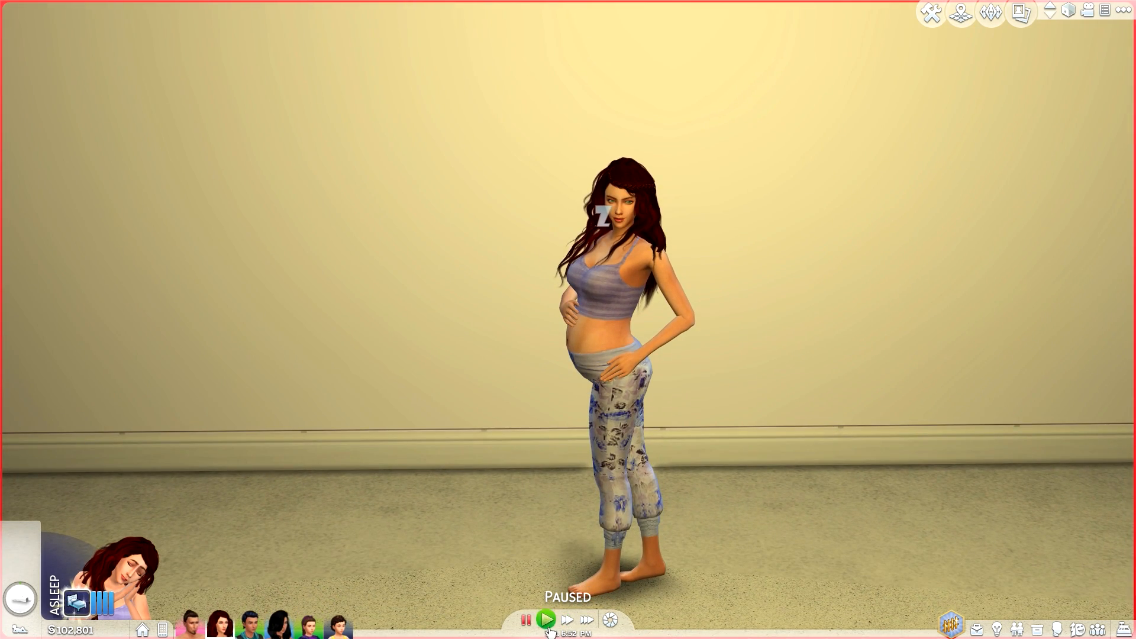
pyautogui.click(547, 626)
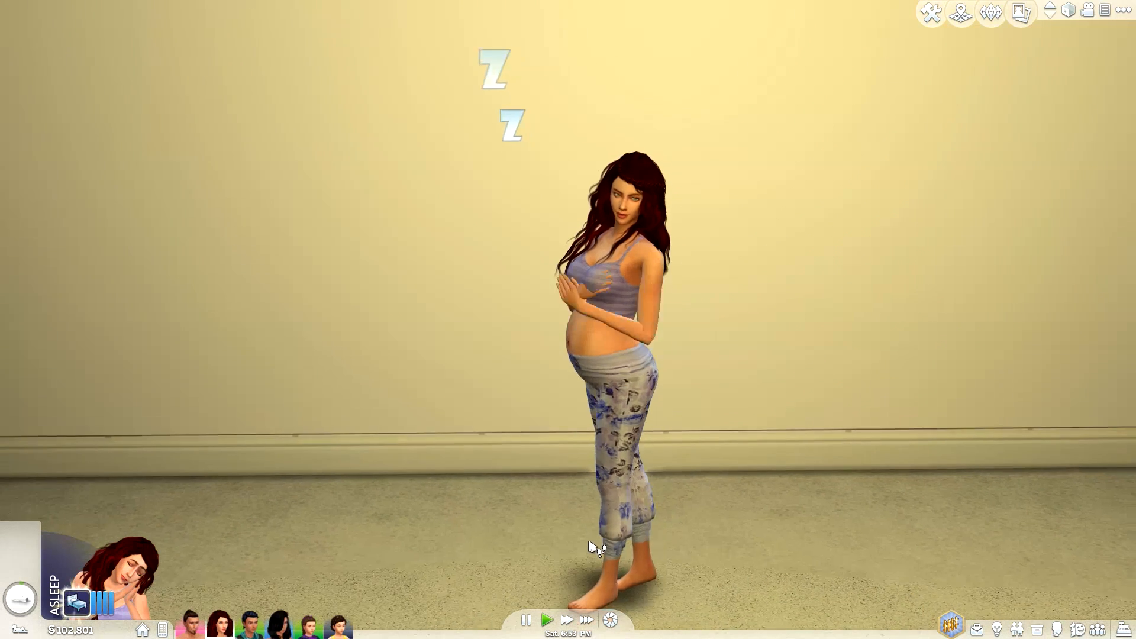
pyautogui.click(526, 619)
# Switch to Build mode and move the Ambient Wall Light 3x1 from the wall beside the loveseat to the right half of the wall behind the Sim.
pyautogui.scroll(-5, 741, 586)
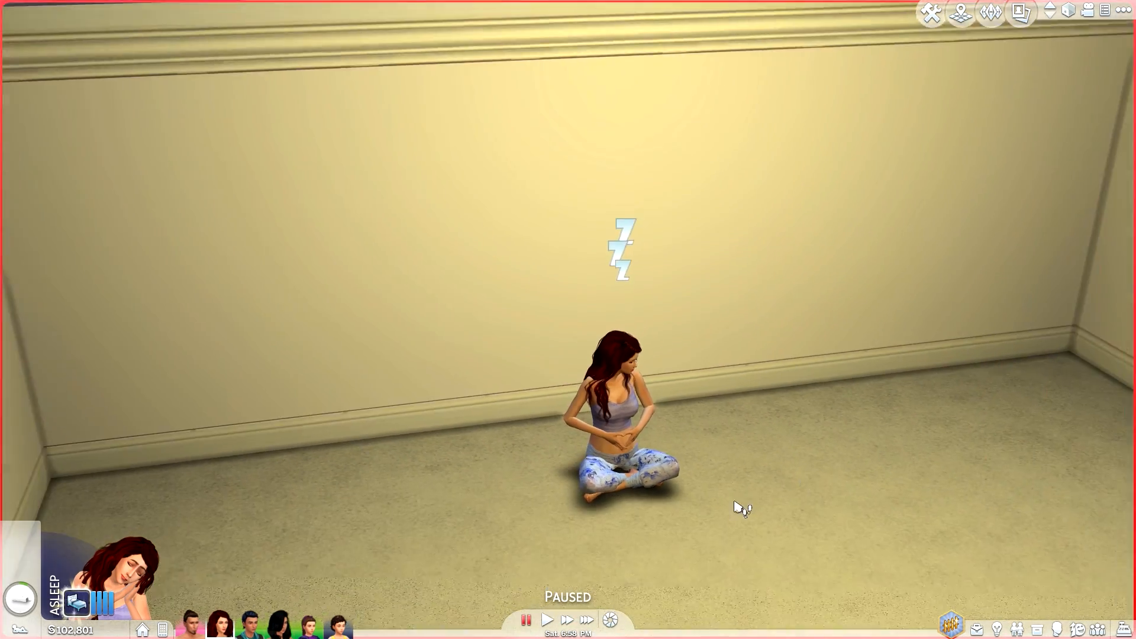
pyautogui.scroll(-5, 736, 507)
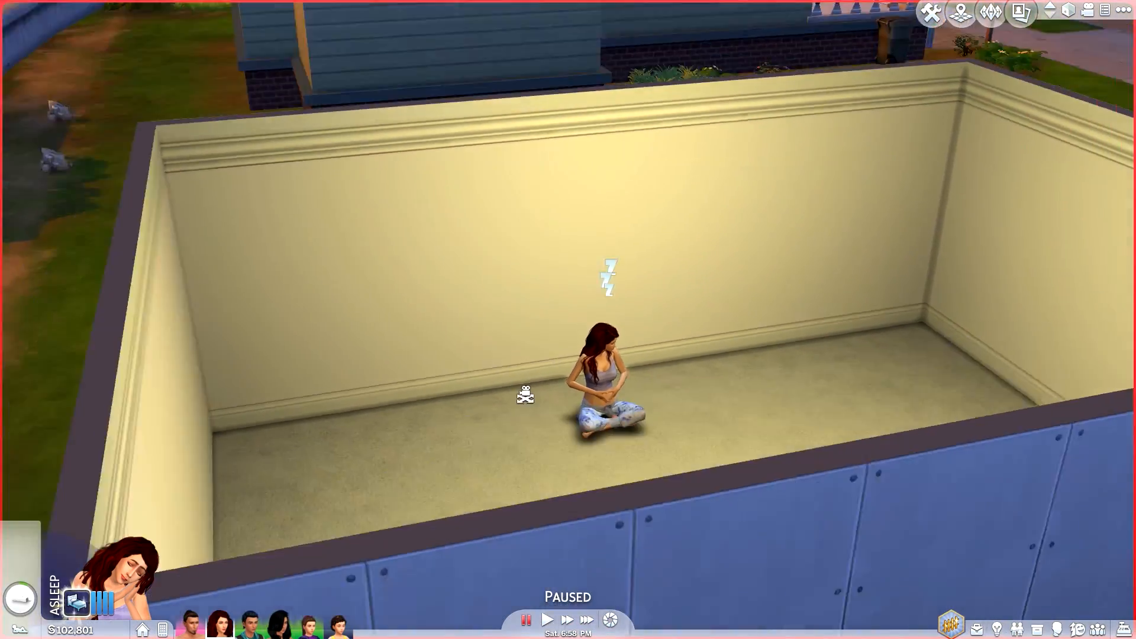
pyautogui.moveTo(525, 393); pyautogui.dragTo(923, 378)
pyautogui.scroll(-2, 923, 378)
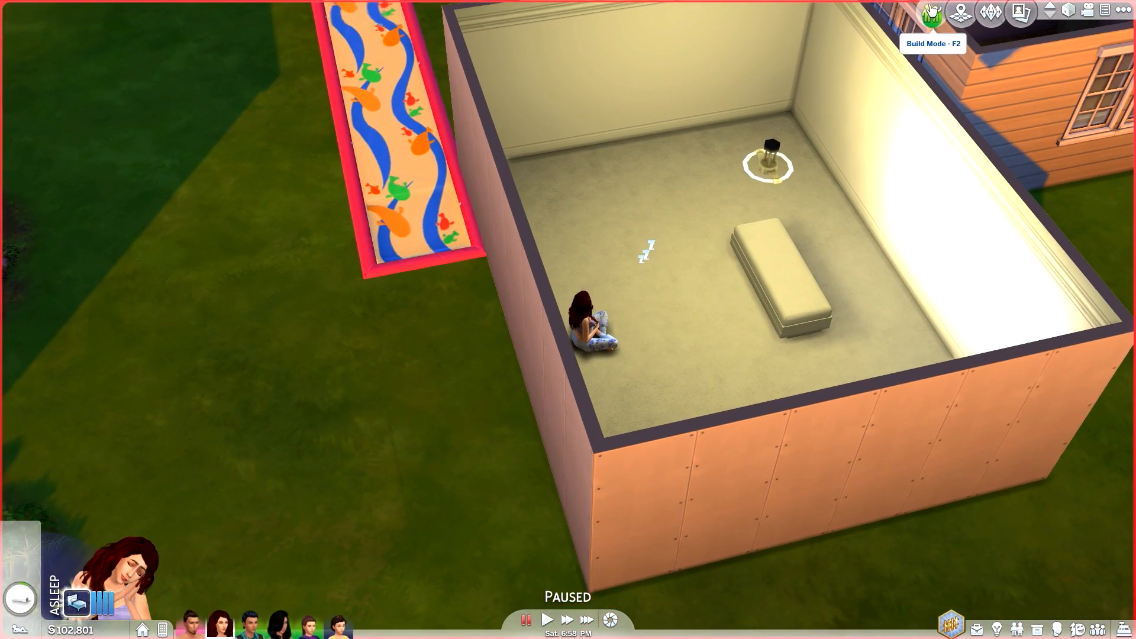
pyautogui.click(930, 11)
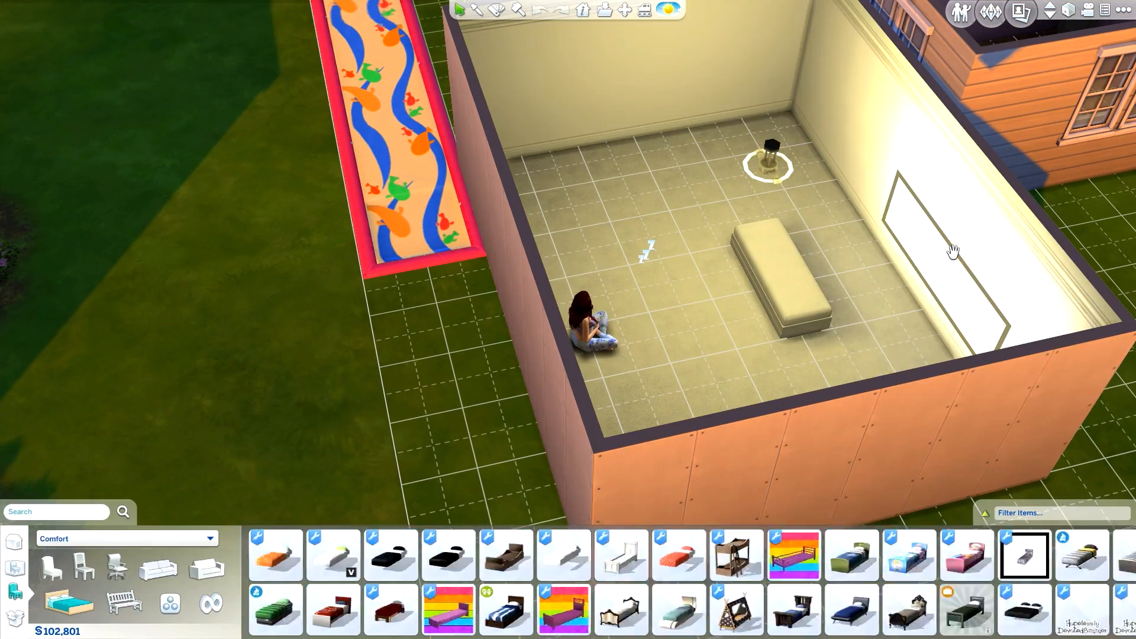
pyautogui.click(952, 251)
pyautogui.scroll(-4, 926, 262)
pyautogui.moveTo(885, 290); pyautogui.dragTo(579, 322)
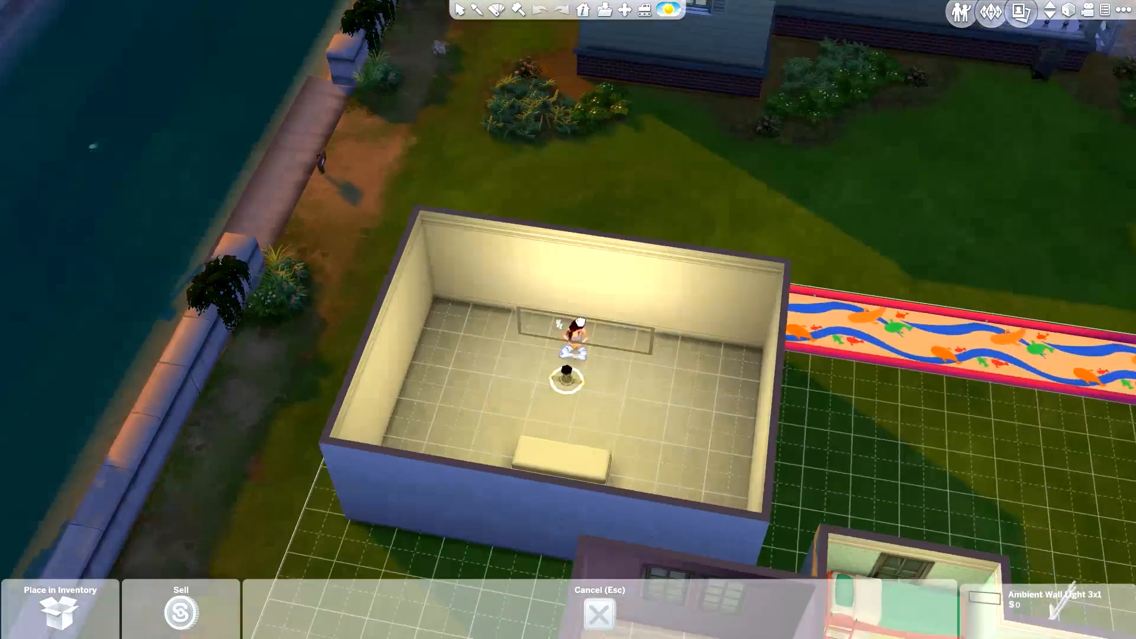
pyautogui.scroll(4, 651, 355)
pyautogui.click(765, 300)
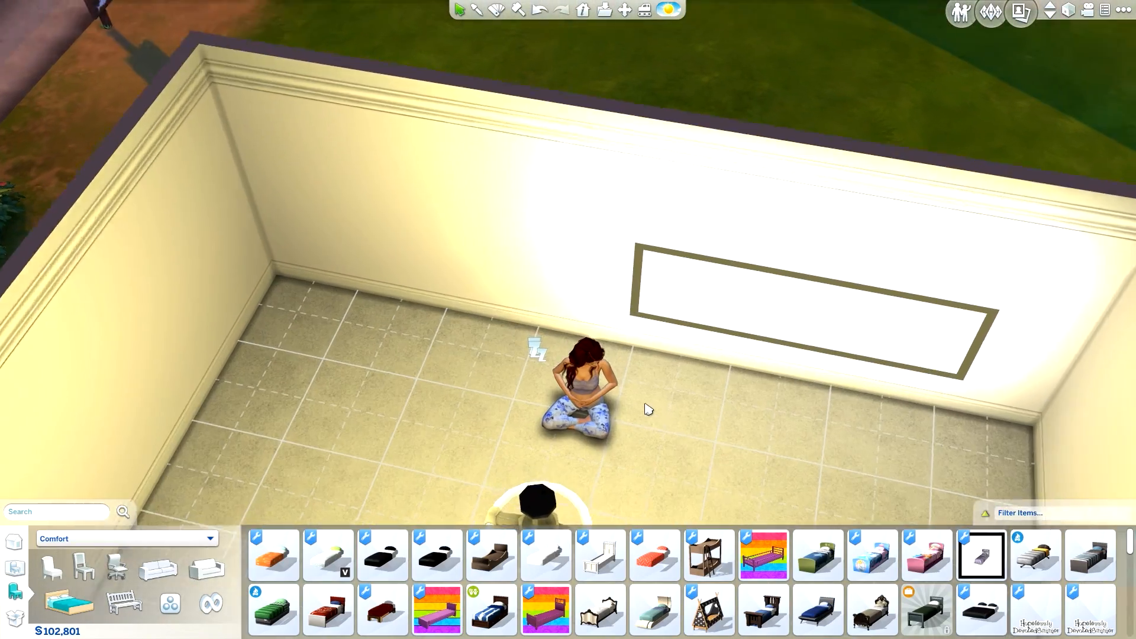
pyautogui.scroll(4, 647, 406)
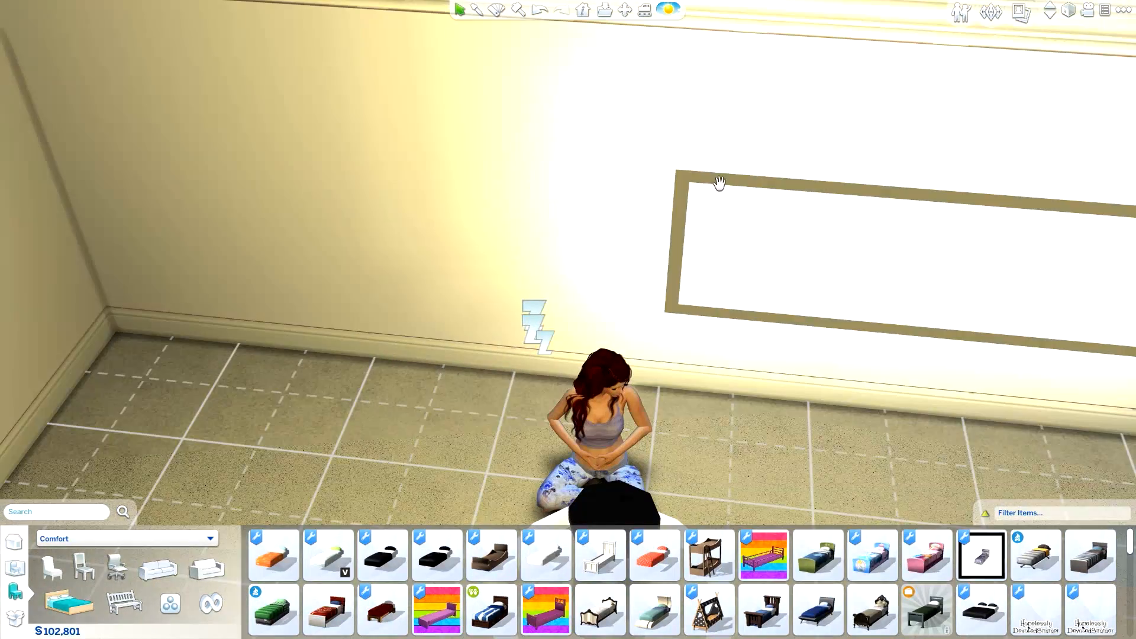
pyautogui.click(720, 181)
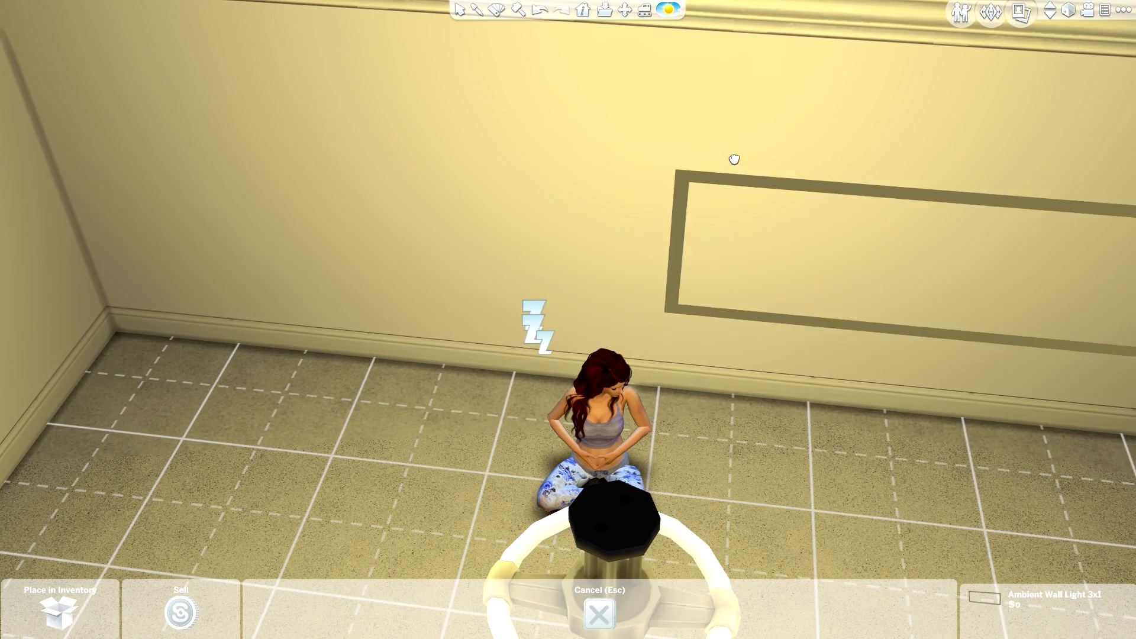
pyautogui.click(735, 161)
# Activate the Eyedropper for cloning and open the list of object categories.
pyautogui.scroll(-2, 686, 361)
pyautogui.click(476, 9)
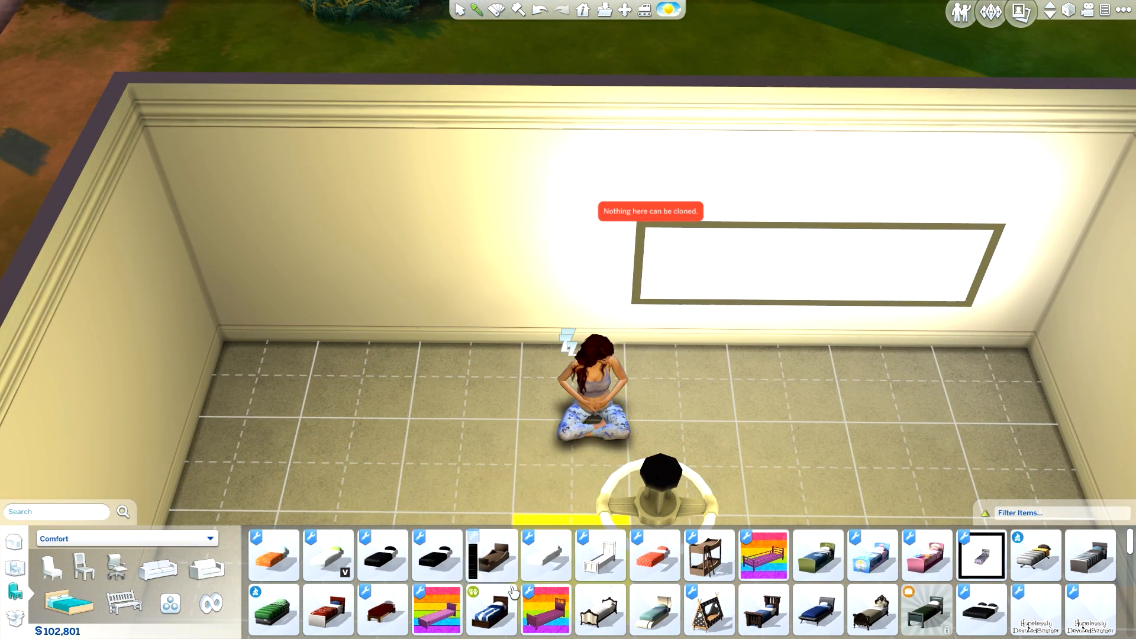
pyautogui.click(59, 537)
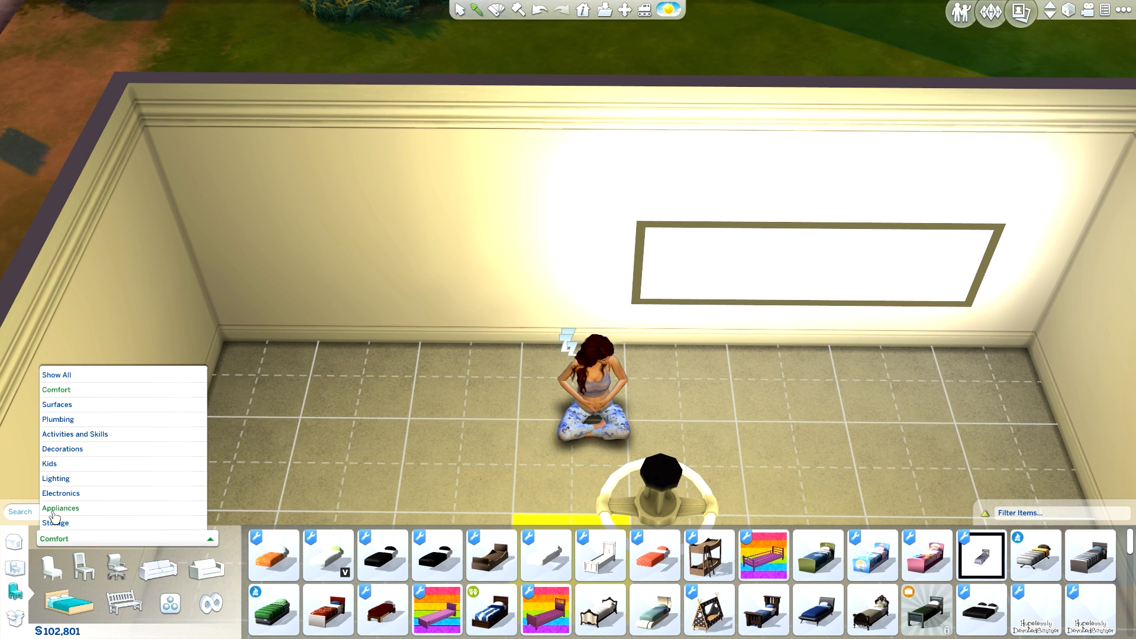
# From the Lighting category, mount one large square light panel on the back wall, beside the framed rectangular light.
pyautogui.click(64, 484)
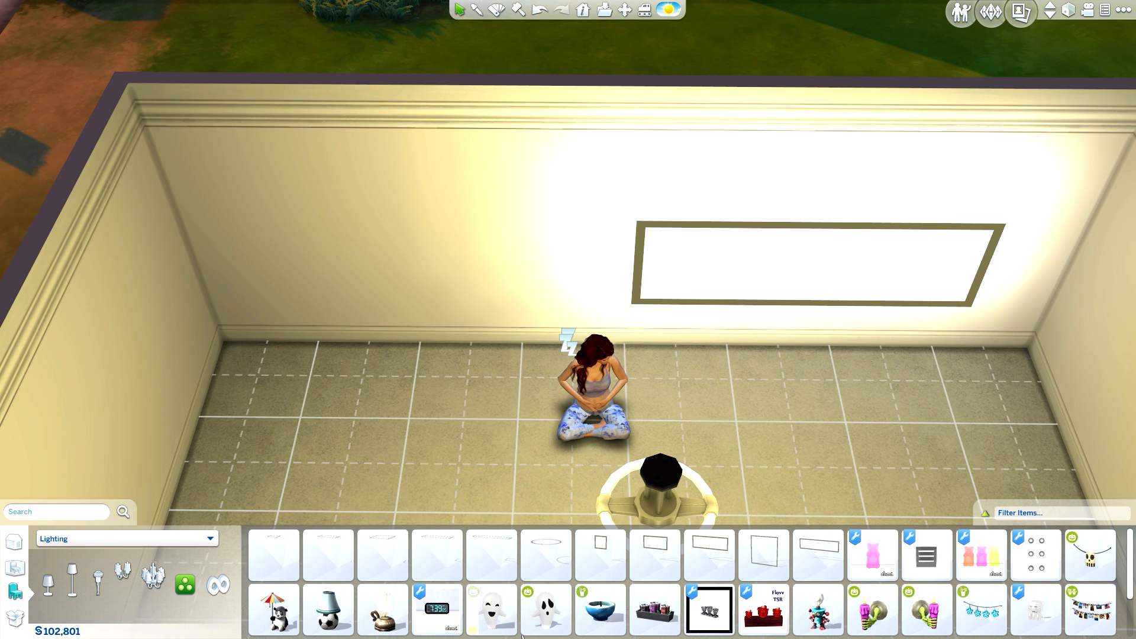
pyautogui.click(760, 556)
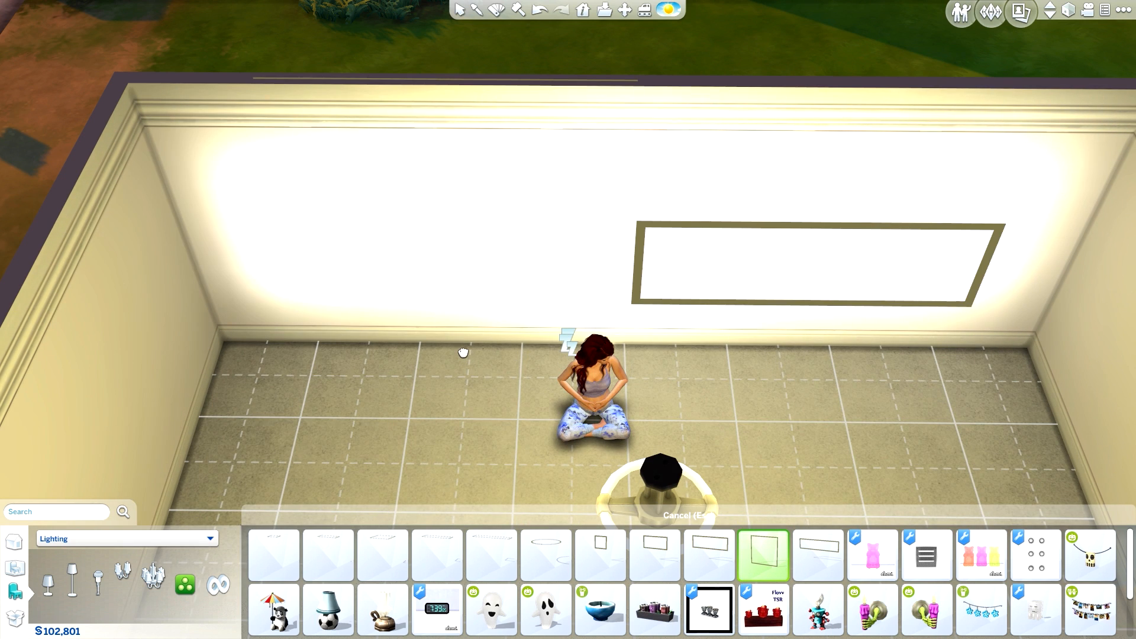
pyautogui.press('Escape')
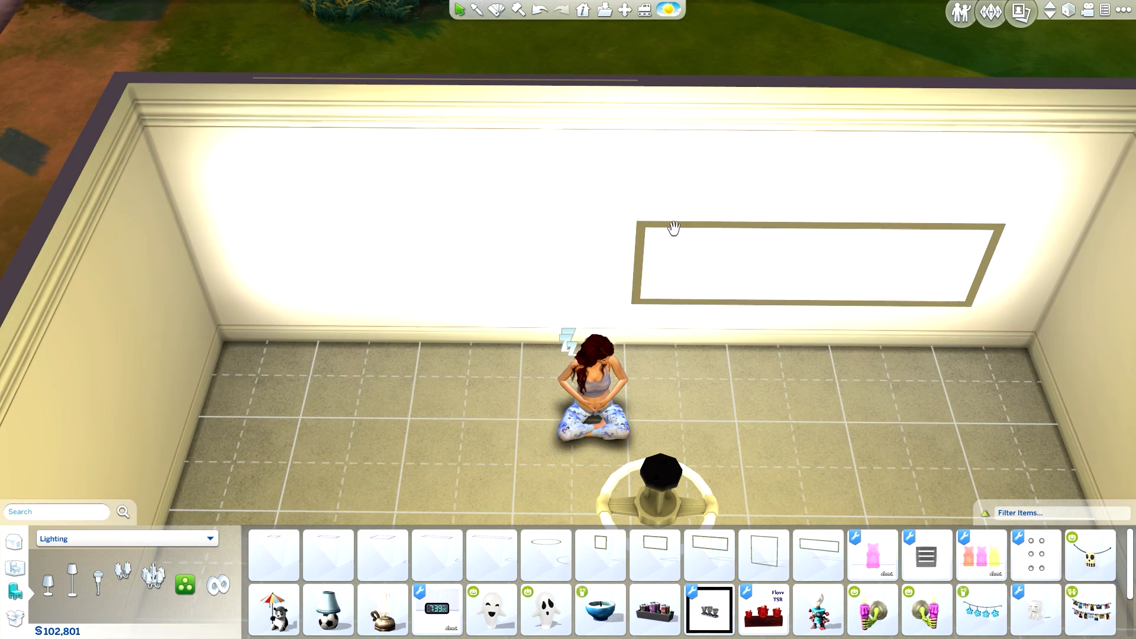
# Sell the framed rectangular light on the back wall and mount a second large square light panel in its place.
pyautogui.click(674, 228)
pyautogui.click(185, 609)
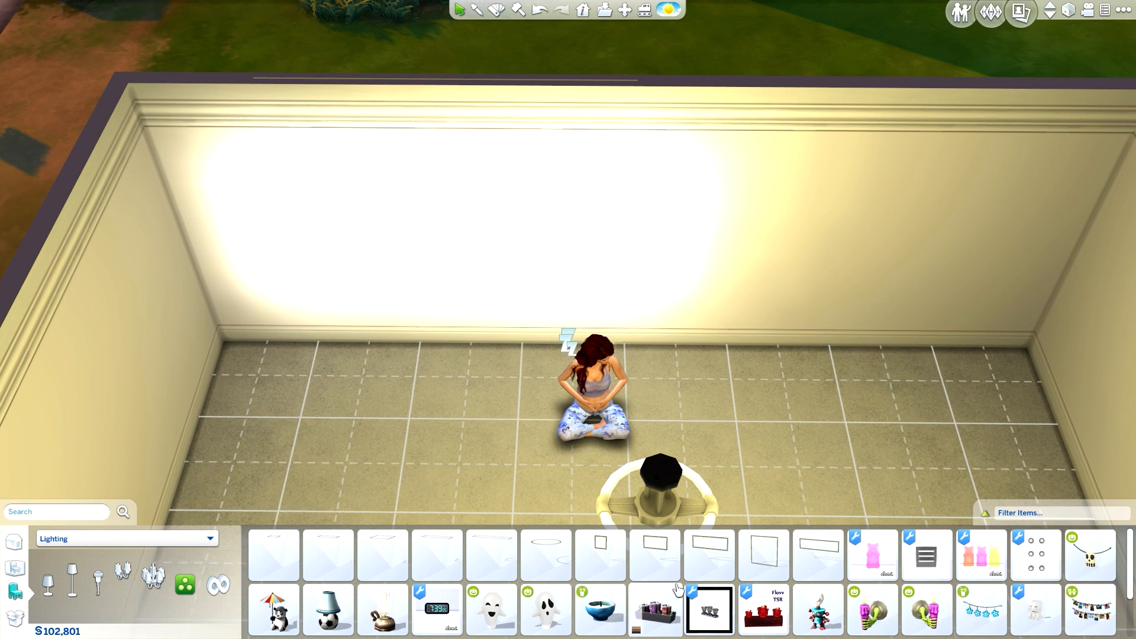
pyautogui.click(763, 556)
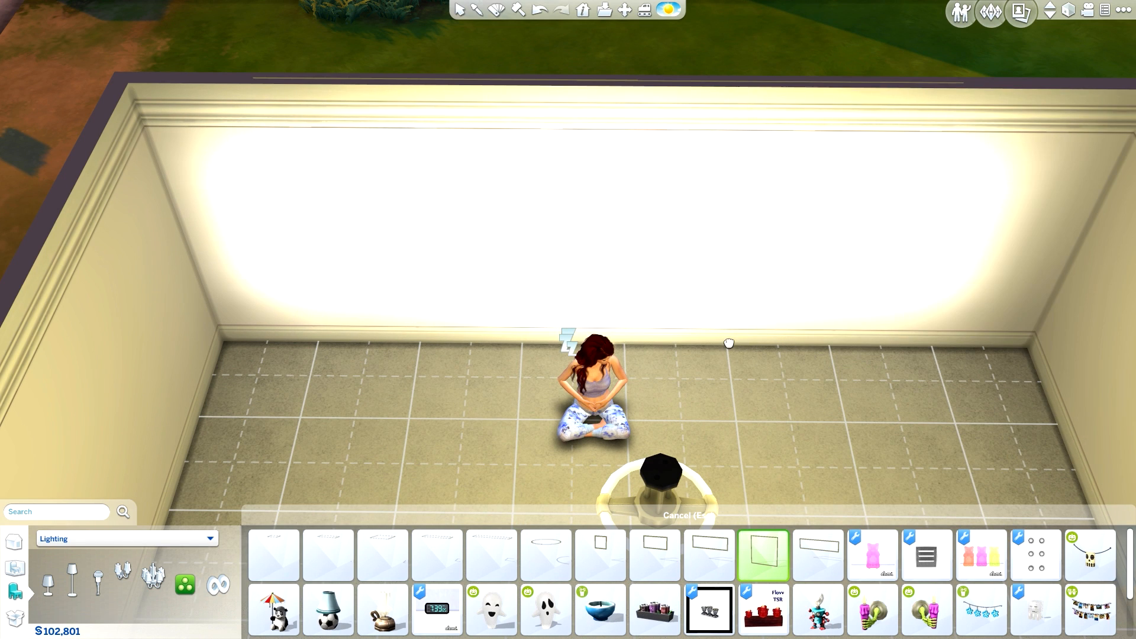
pyautogui.click(760, 343)
# Move The Beamer ceiling lamp away from the Sim, toward the bench.
pyautogui.scroll(1, 769, 429)
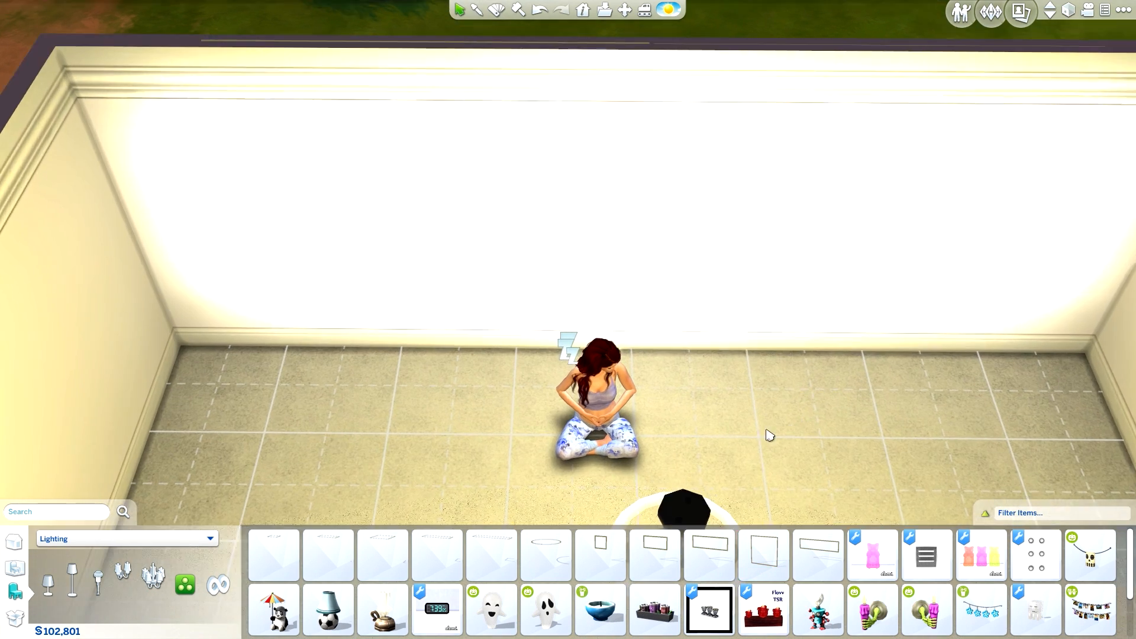
pyautogui.scroll(-2, 754, 458)
pyautogui.scroll(5, 749, 461)
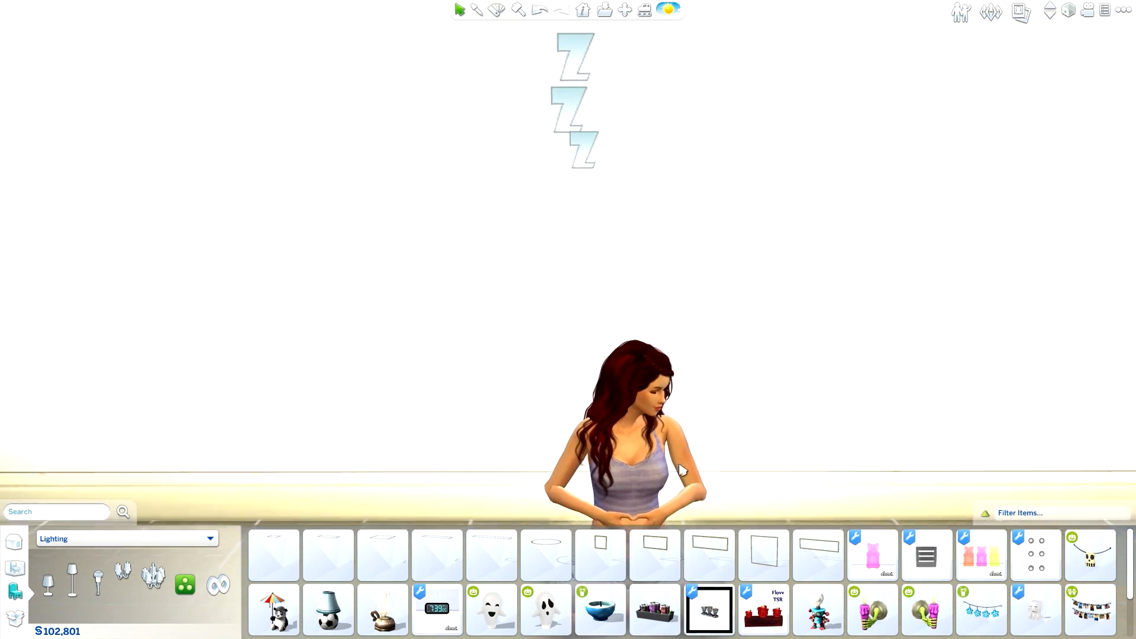
pyautogui.moveTo(510, 396); pyautogui.dragTo(163, 340)
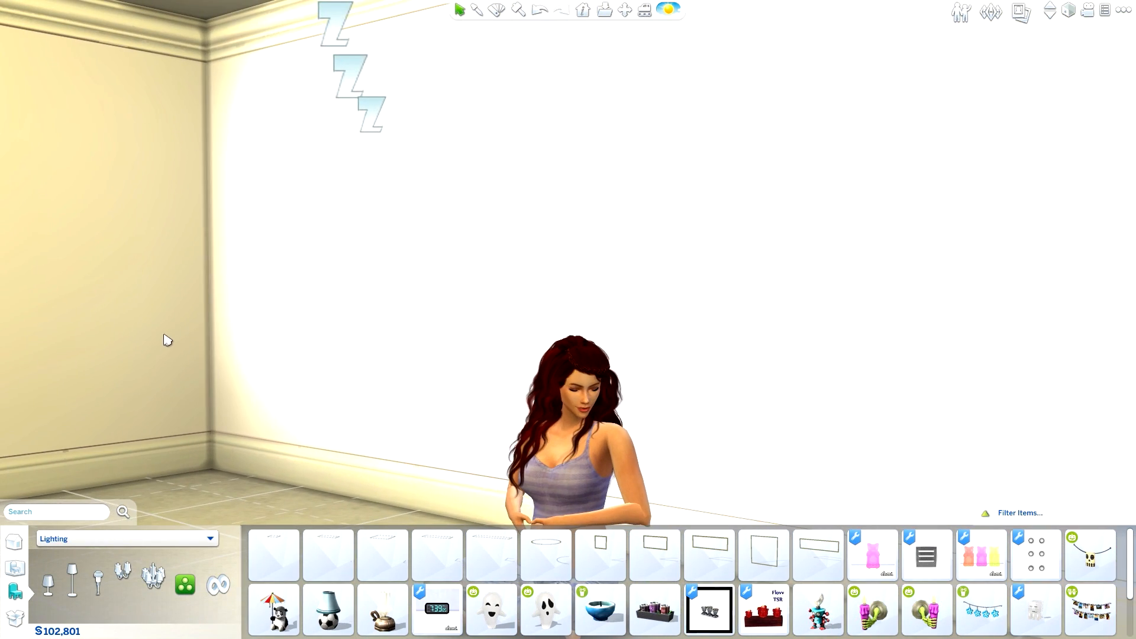
pyautogui.scroll(-5, 174, 346)
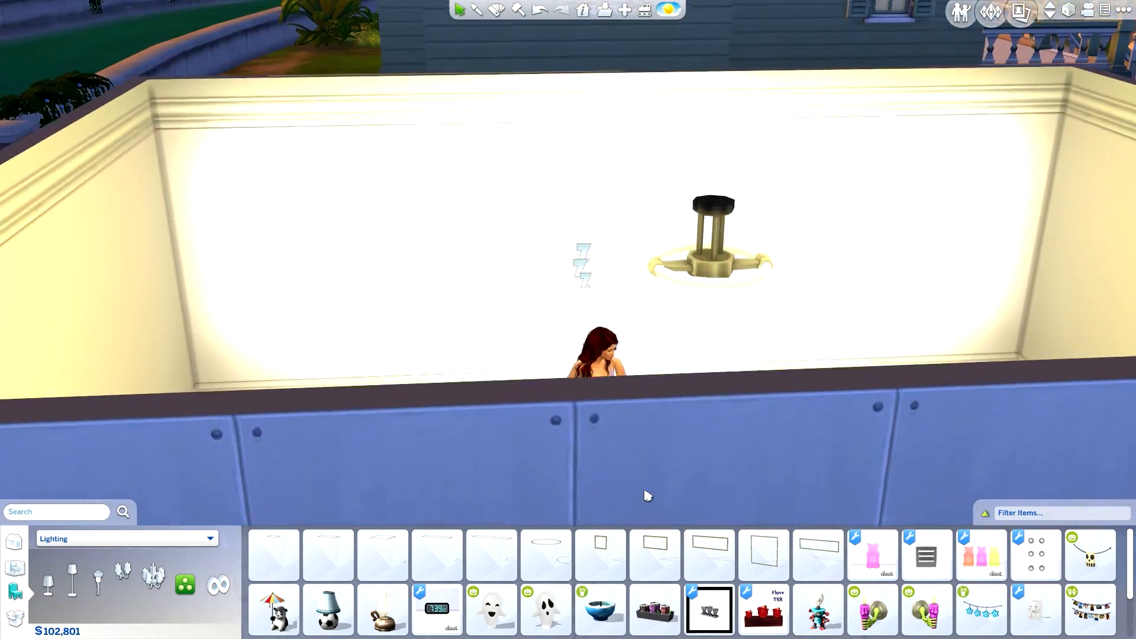
pyautogui.scroll(-5, 727, 241)
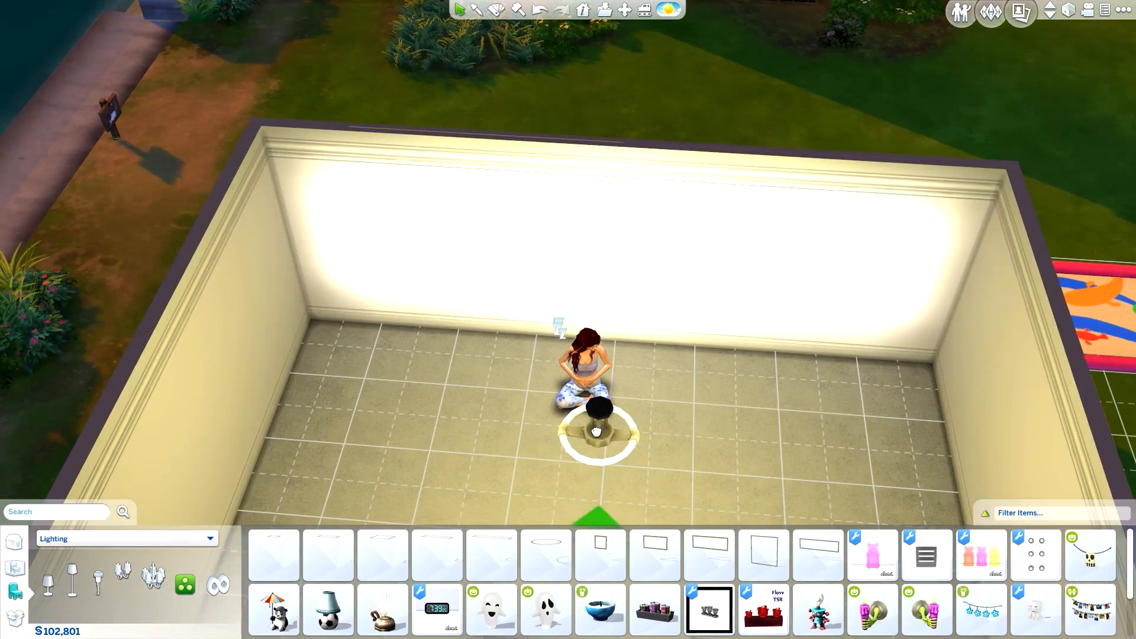
pyautogui.click(595, 433)
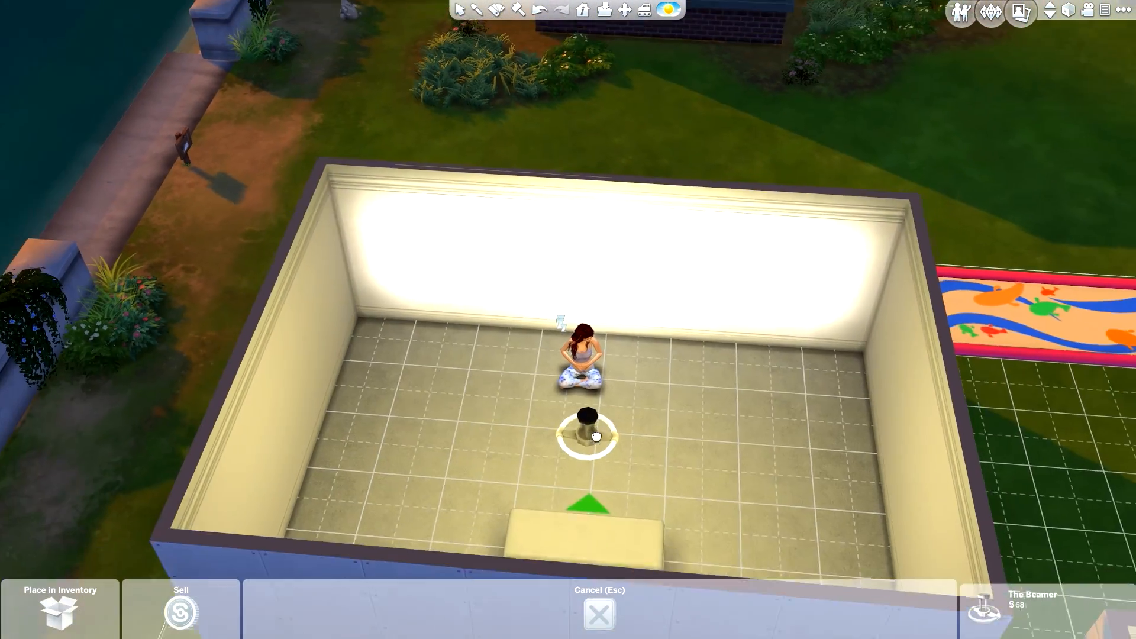
pyautogui.click(583, 486)
pyautogui.scroll(5, 662, 485)
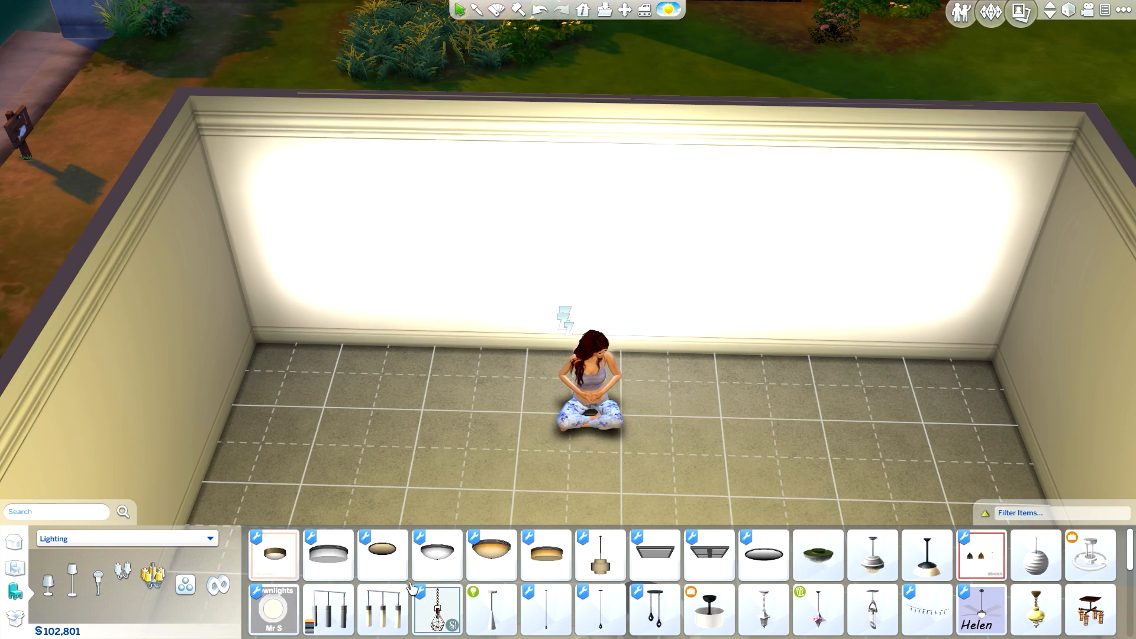
# Hang a Stars Over Simhara ceiling lamp in the room and move The Beamer lamp outside onto the lawn.
pyautogui.click(818, 609)
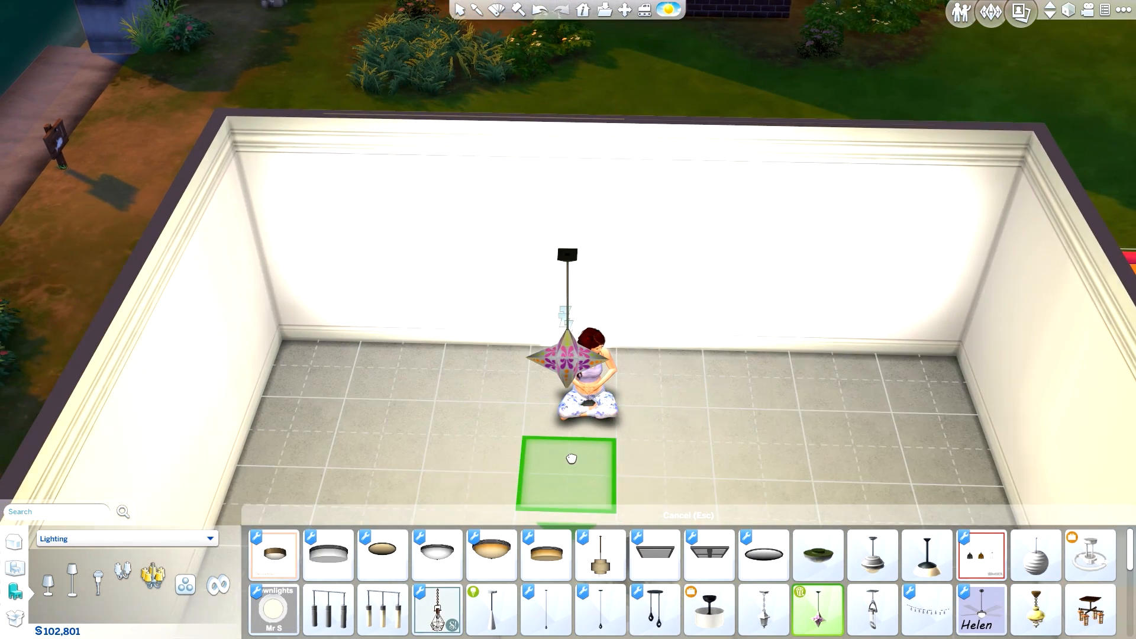
pyautogui.scroll(-4, 571, 459)
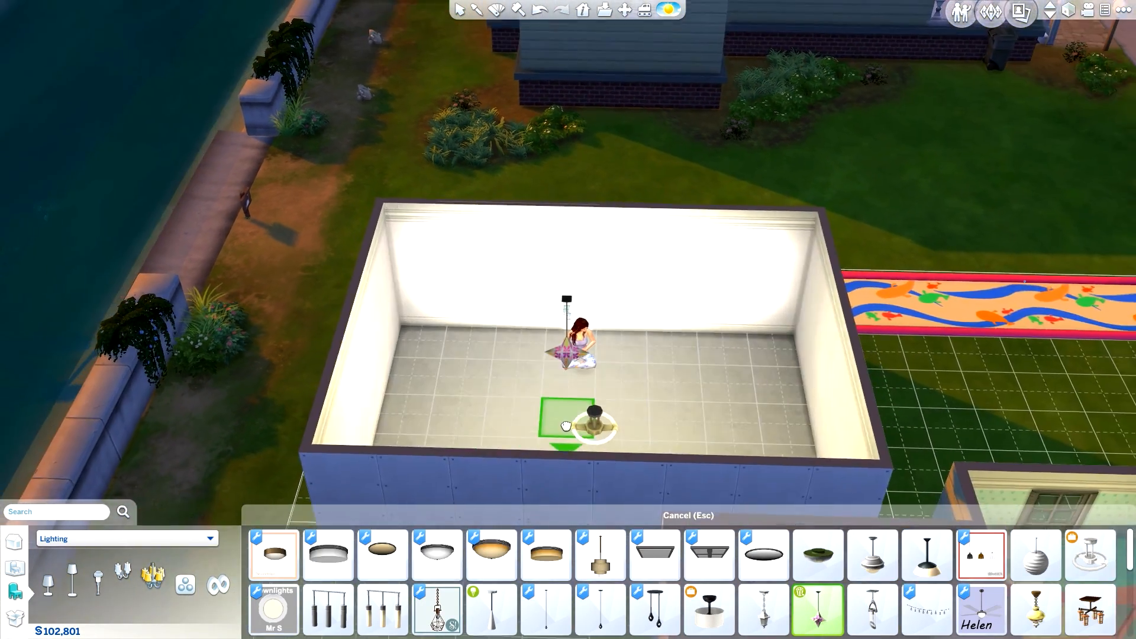
pyautogui.click(585, 427)
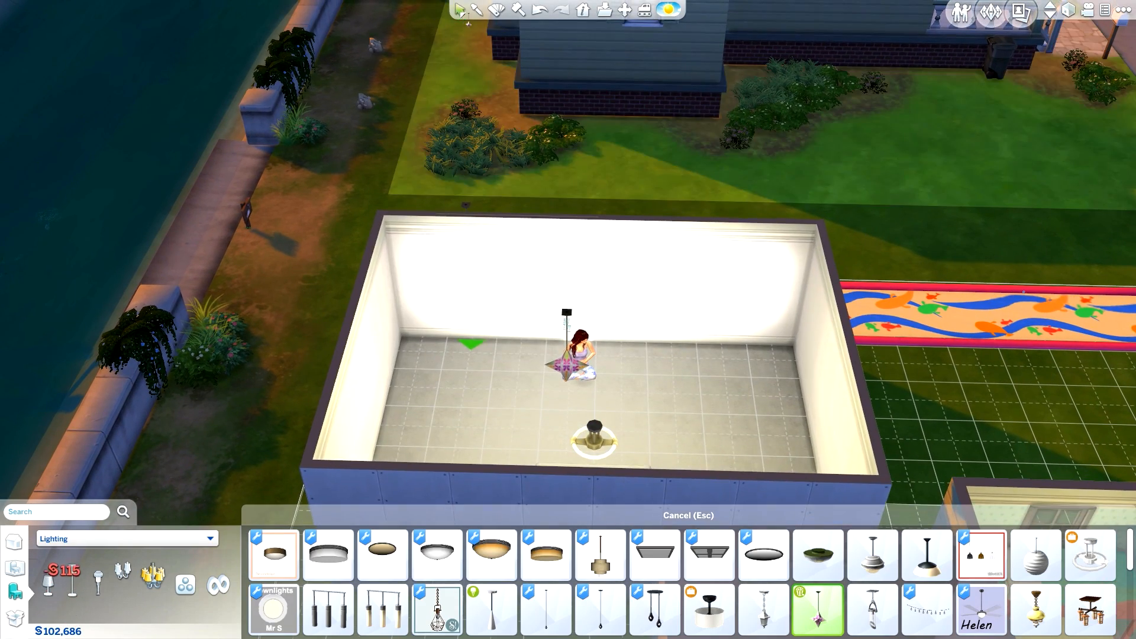
pyautogui.click(594, 443)
pyautogui.click(981, 400)
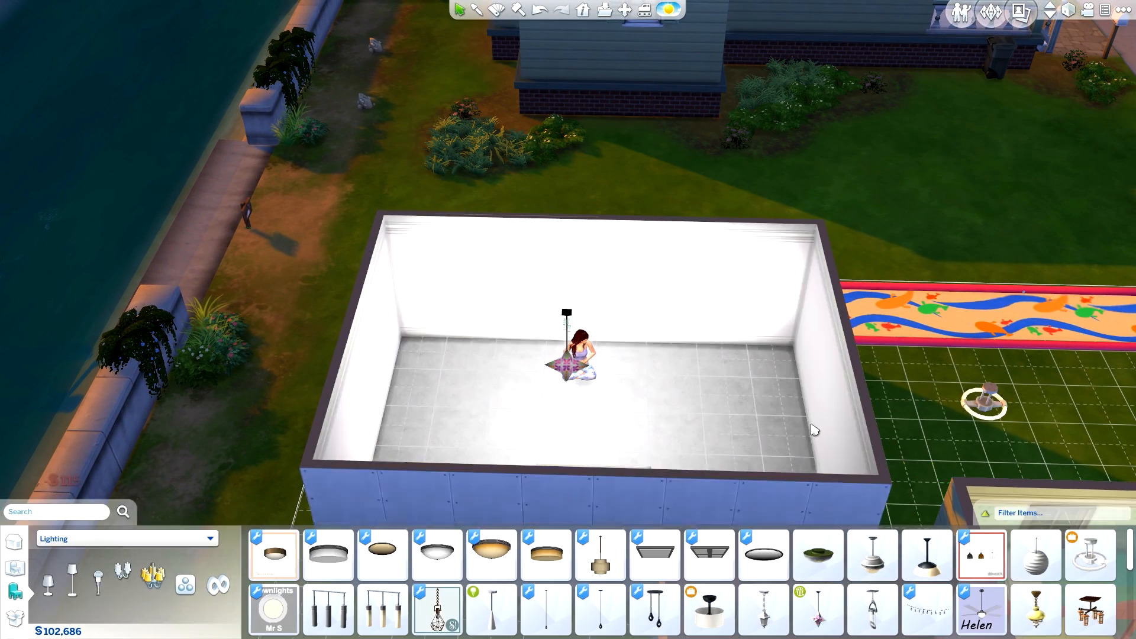
# Shift the Stars Over Simhara lamp within the room and check the lighting on the back wall up close.
pyautogui.scroll(4, 595, 469)
pyautogui.click(593, 467)
pyautogui.scroll(-3, 603, 426)
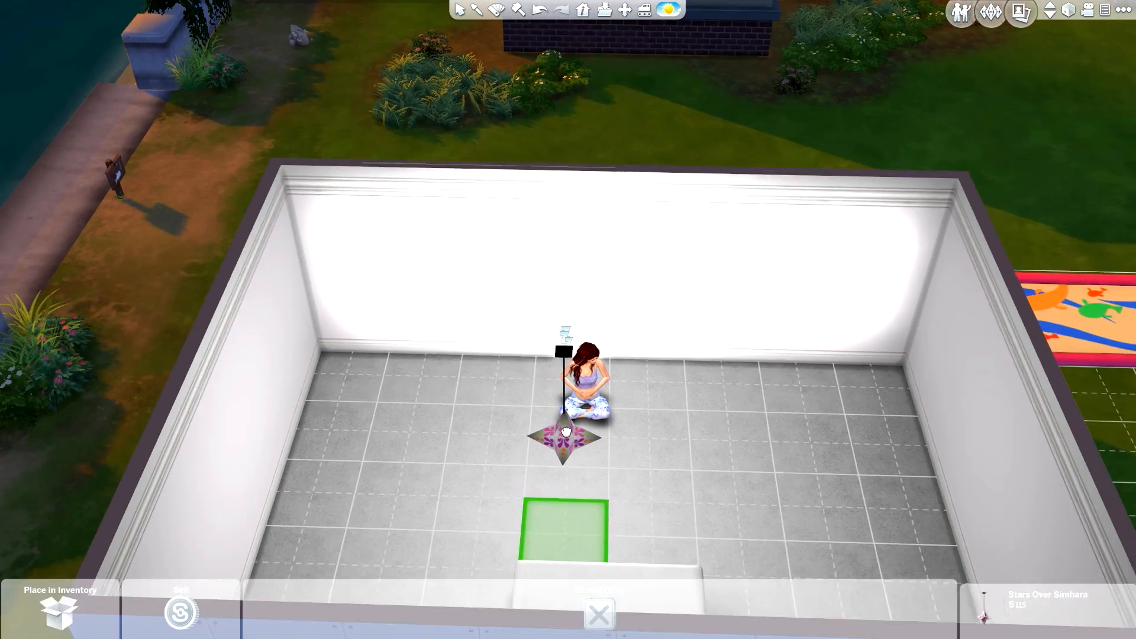
pyautogui.click(603, 428)
pyautogui.scroll(5, 839, 423)
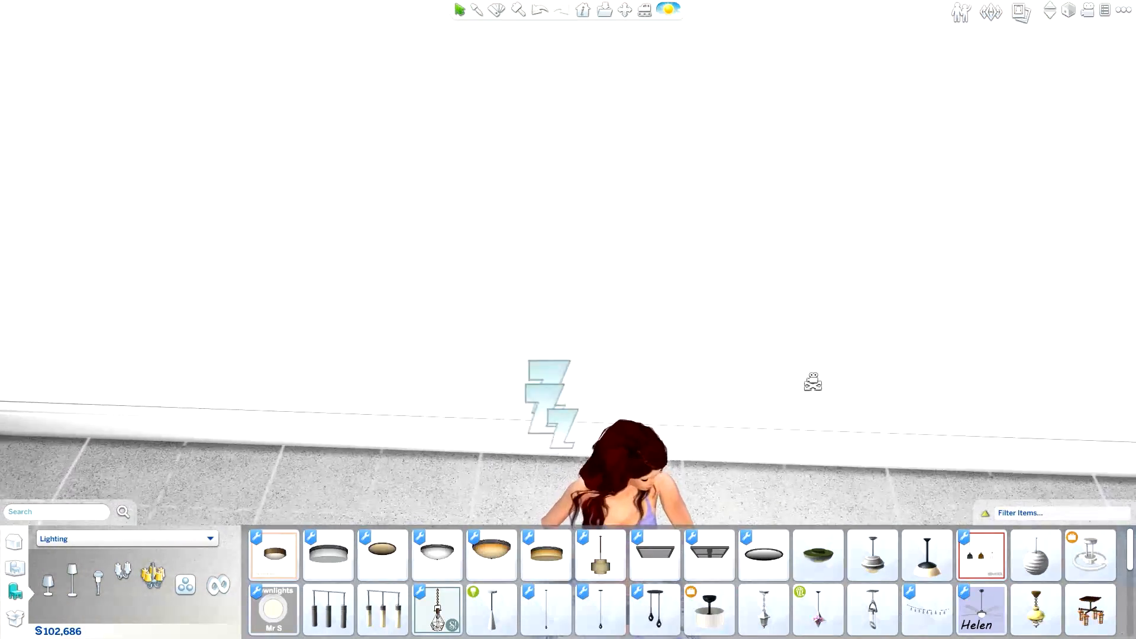
pyautogui.moveTo(813, 381); pyautogui.dragTo(741, 302)
pyautogui.scroll(-3, 731, 384)
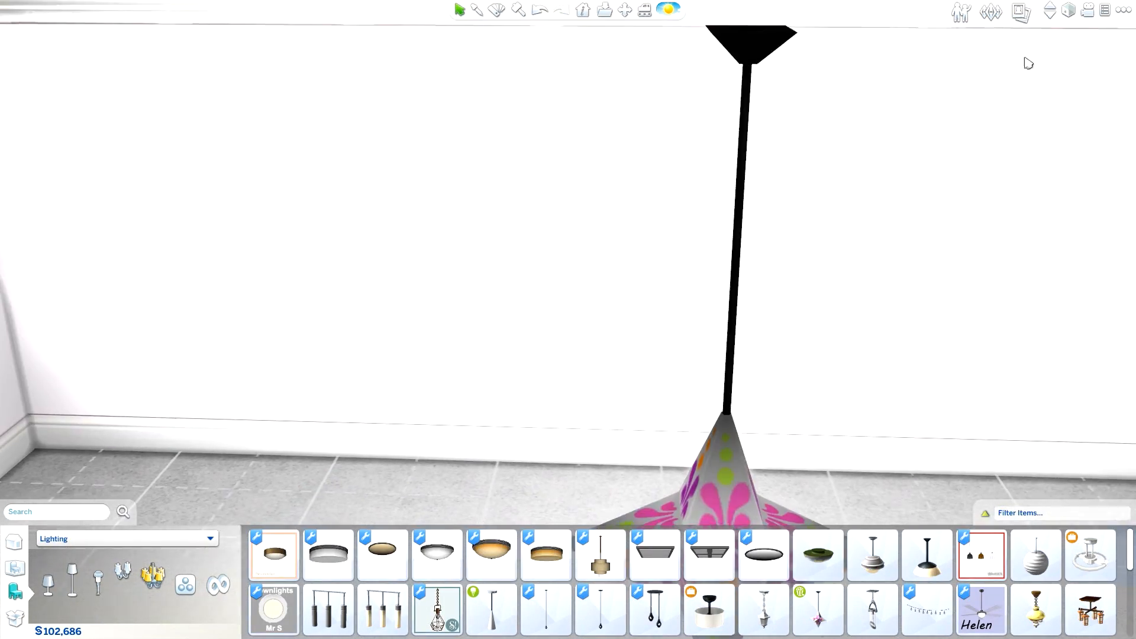
# Switch to Live mode, order the Sim to nap on the bench, run the game briefly and pause it.
pyautogui.click(961, 13)
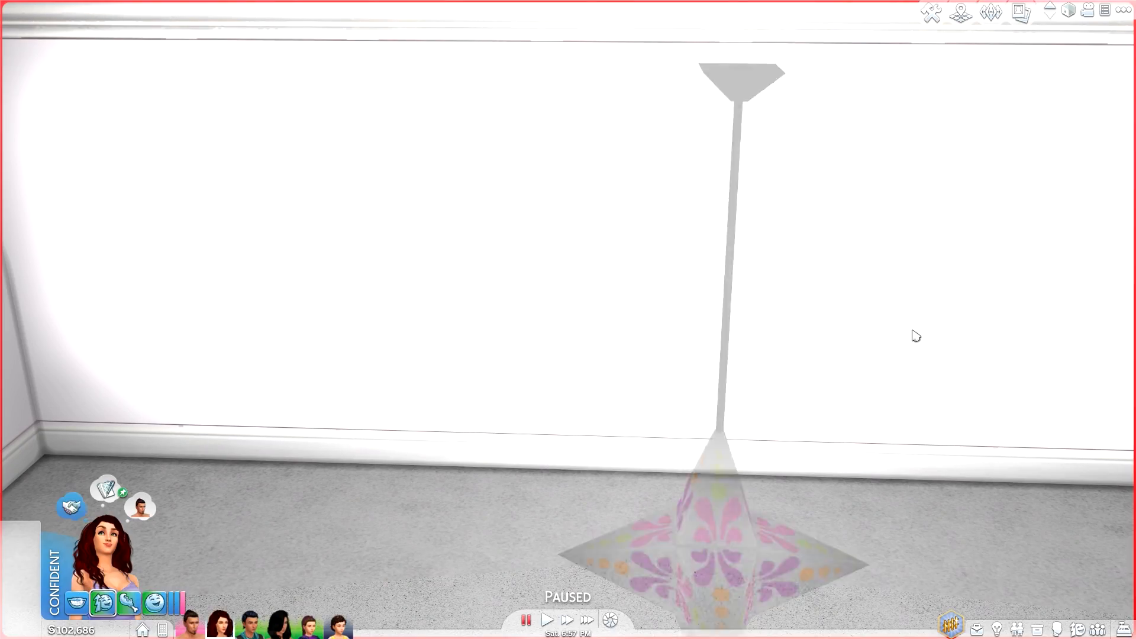
pyautogui.scroll(-5, 913, 332)
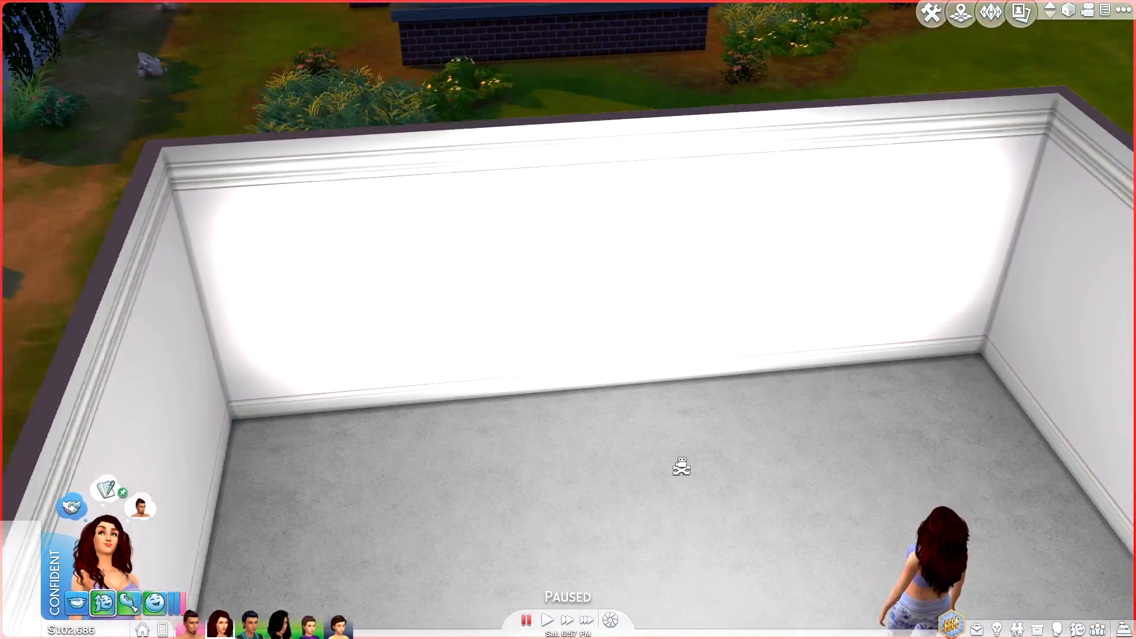
pyautogui.moveTo(681, 466); pyautogui.dragTo(966, 413)
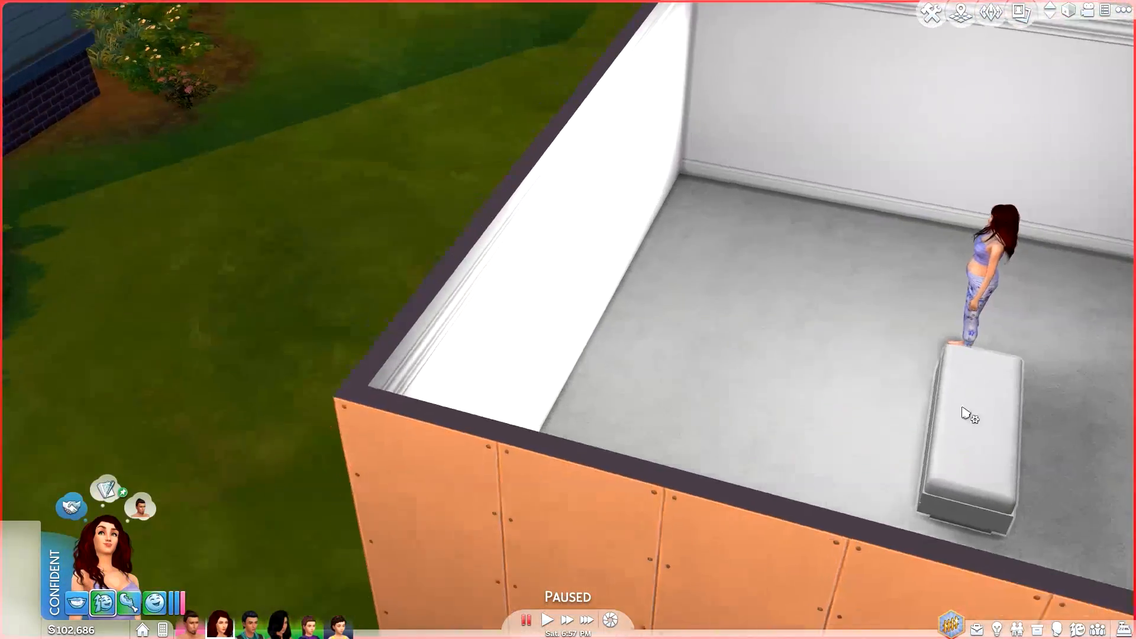
pyautogui.press('d')
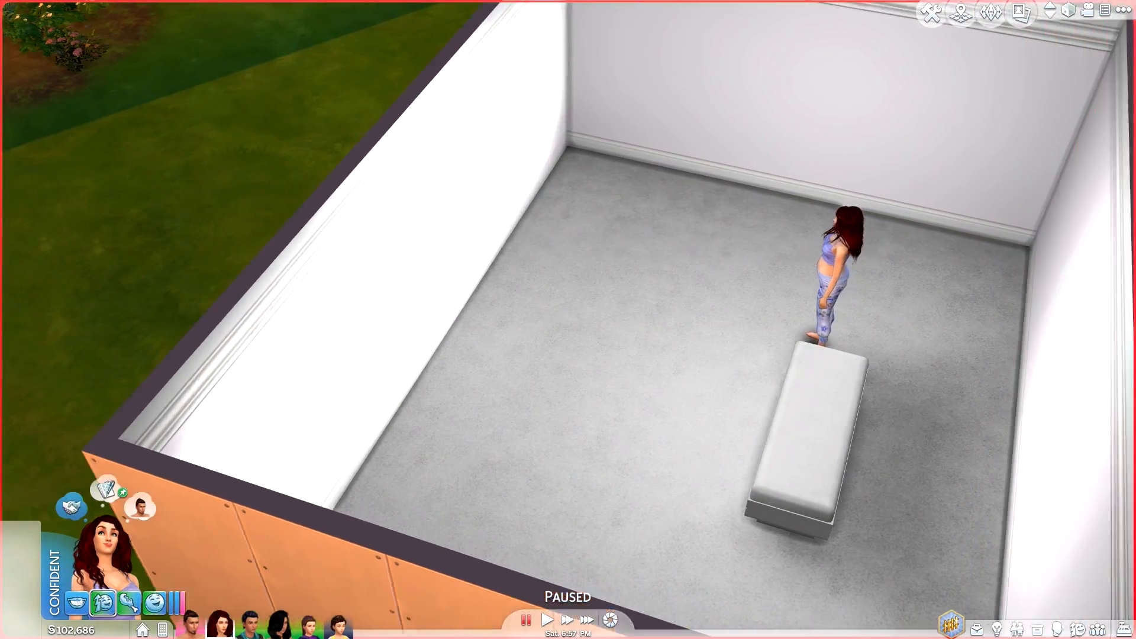
pyautogui.scroll(4, 720, 288)
pyautogui.moveTo(720, 287); pyautogui.dragTo(735, 348)
pyautogui.click(712, 417)
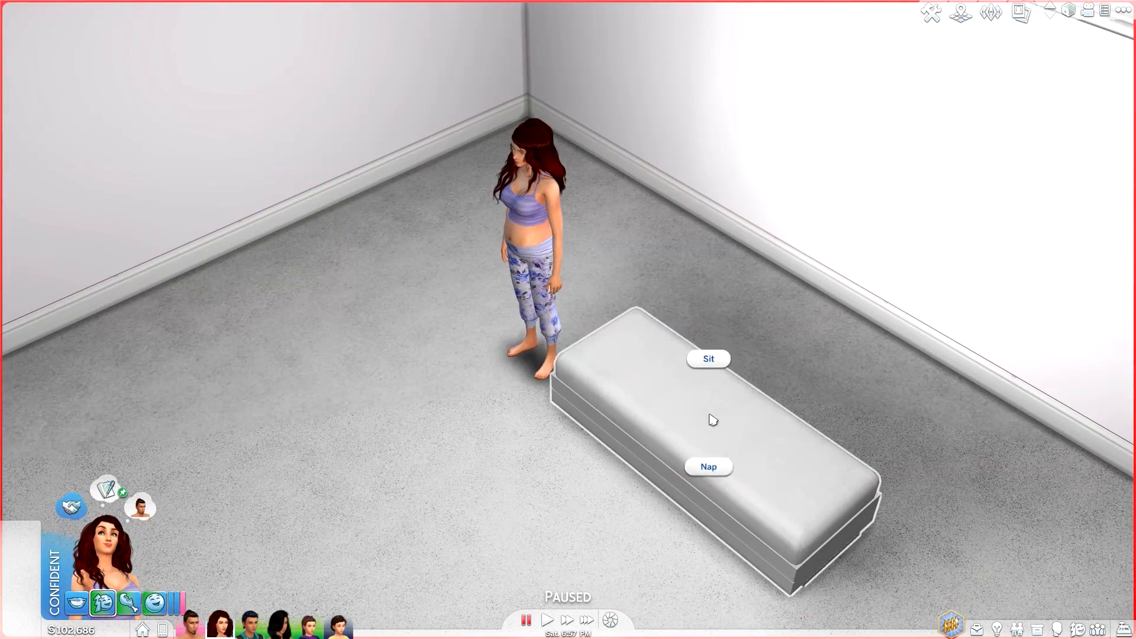
pyautogui.click(704, 463)
pyautogui.click(548, 620)
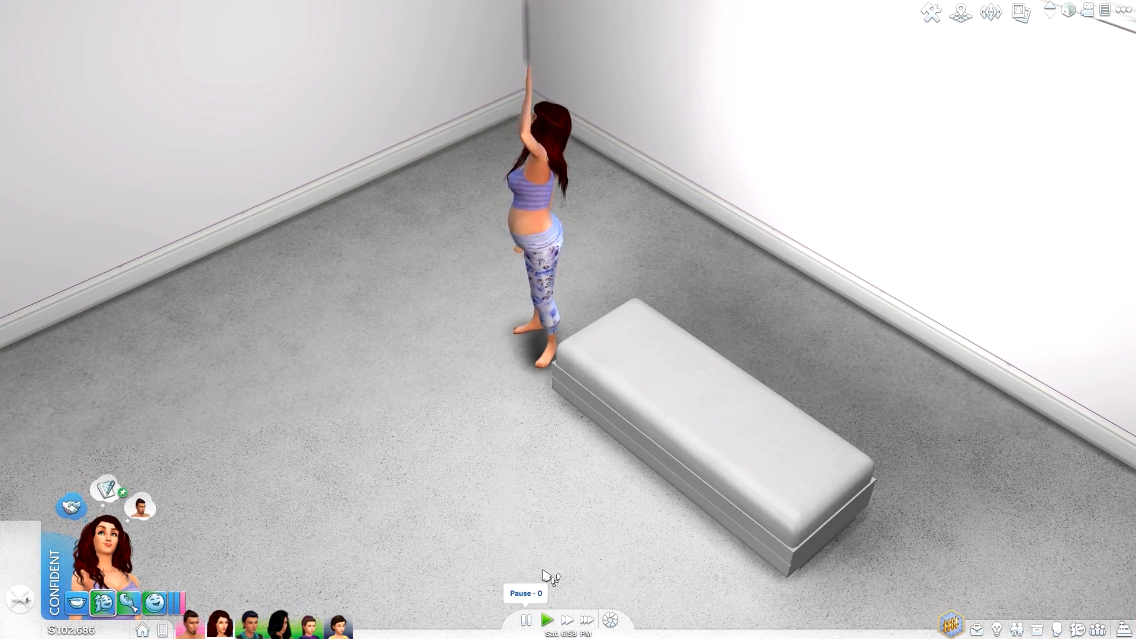
pyautogui.scroll(-8, 545, 577)
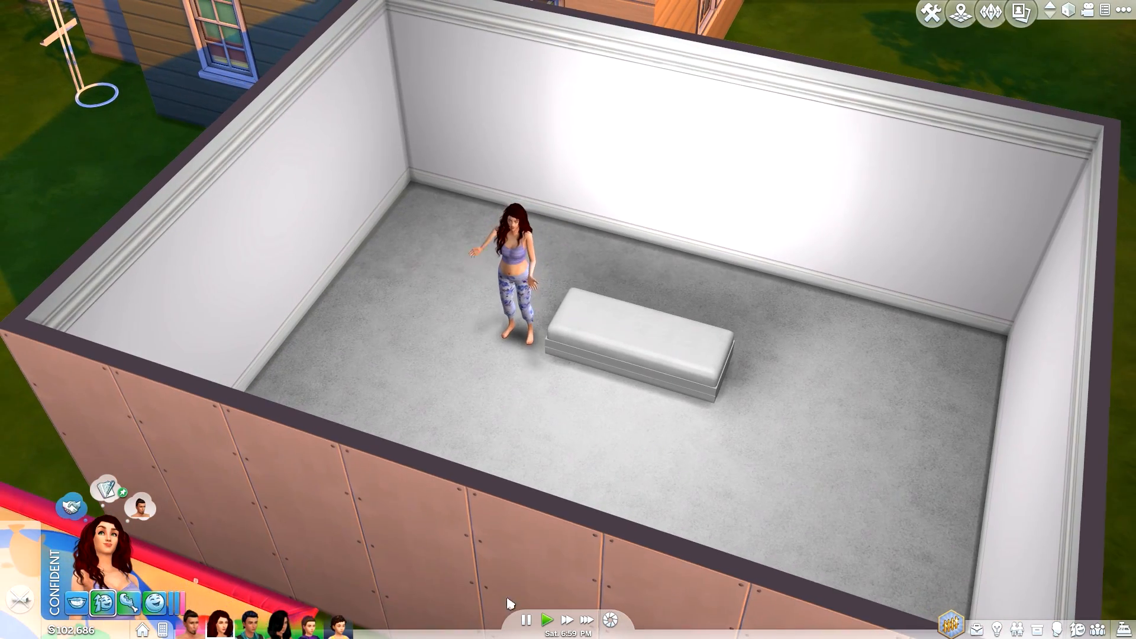
pyautogui.click(529, 622)
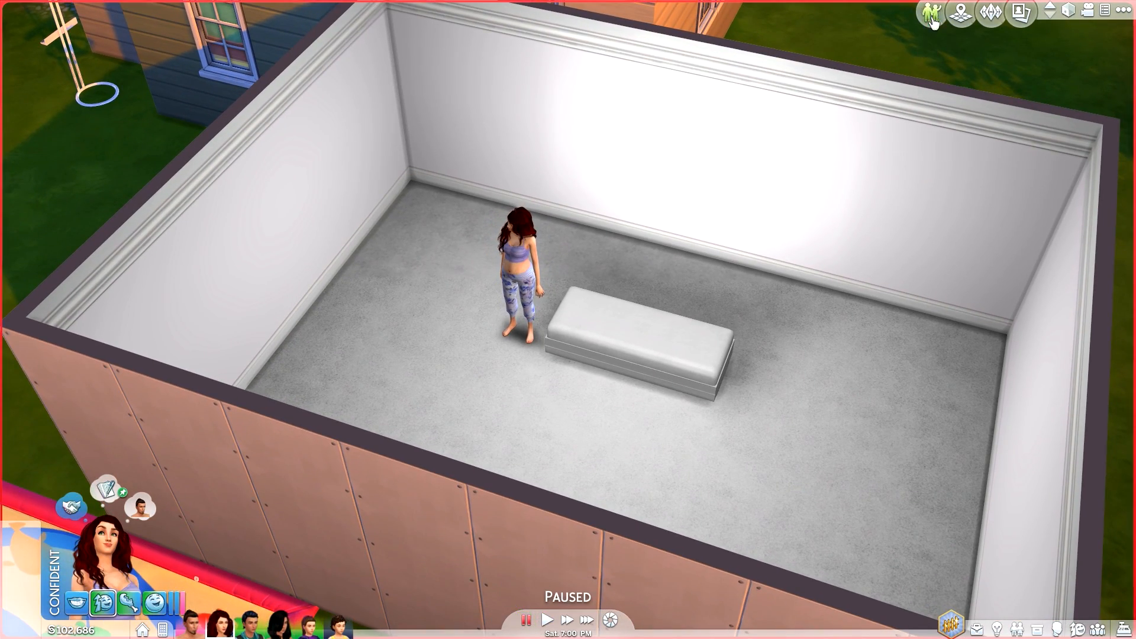
# Return to Build mode and move the Stars Over Simhara lamp from above the bench close to the long wall.
pyautogui.click(931, 18)
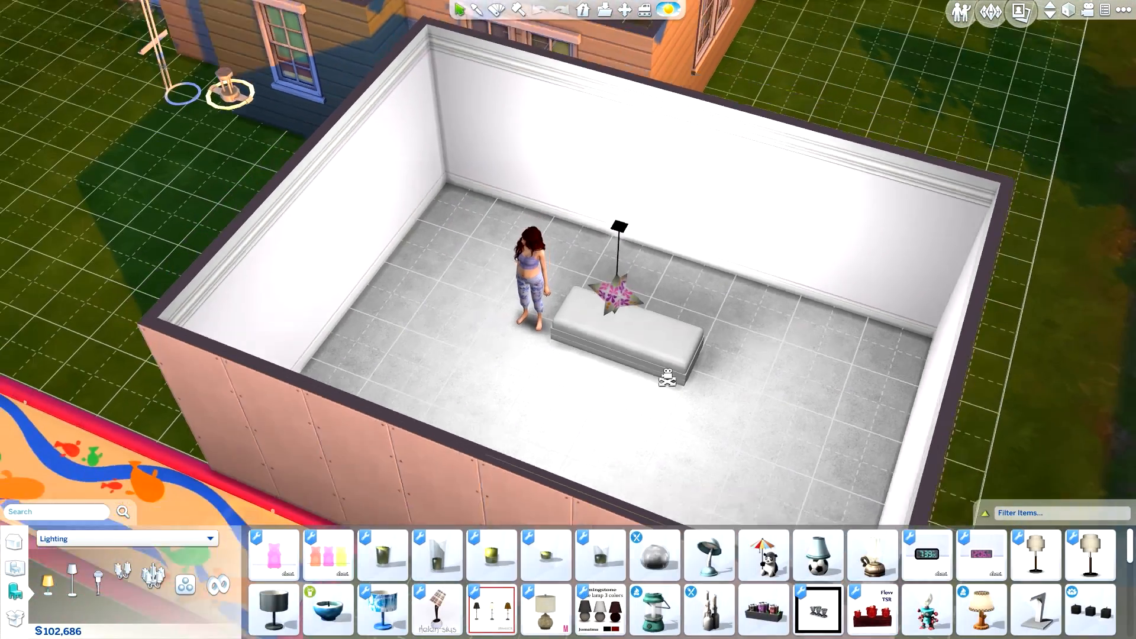
pyautogui.click(616, 293)
pyautogui.click(677, 213)
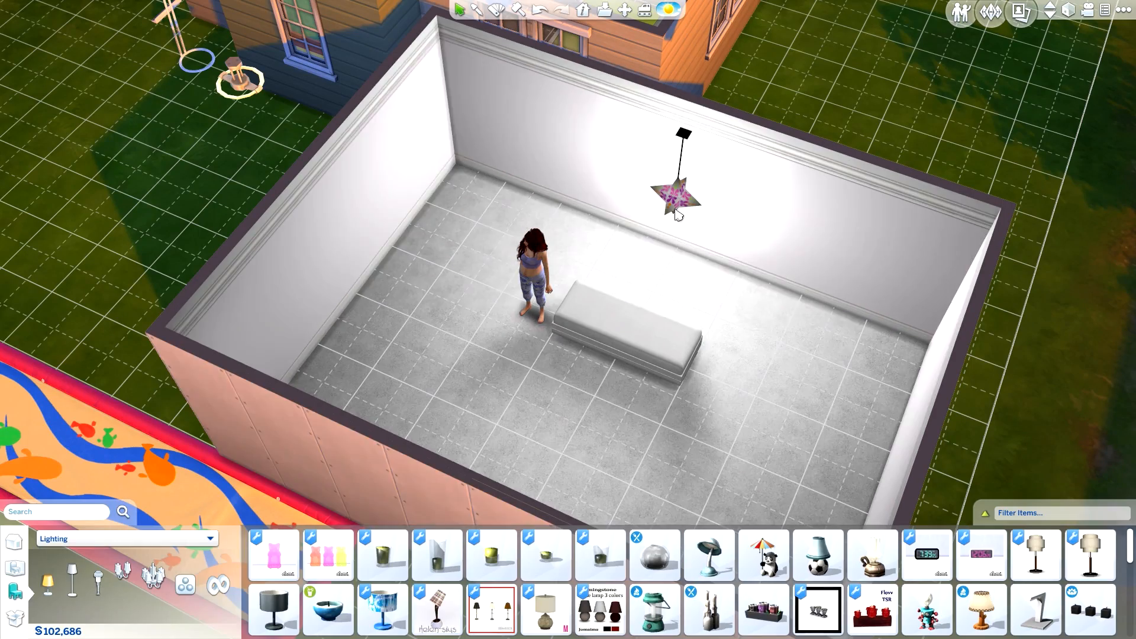
# In Live mode, have the Sim nap on the bench at normal speed and view her pose up close against the lit wall.
pyautogui.click(958, 14)
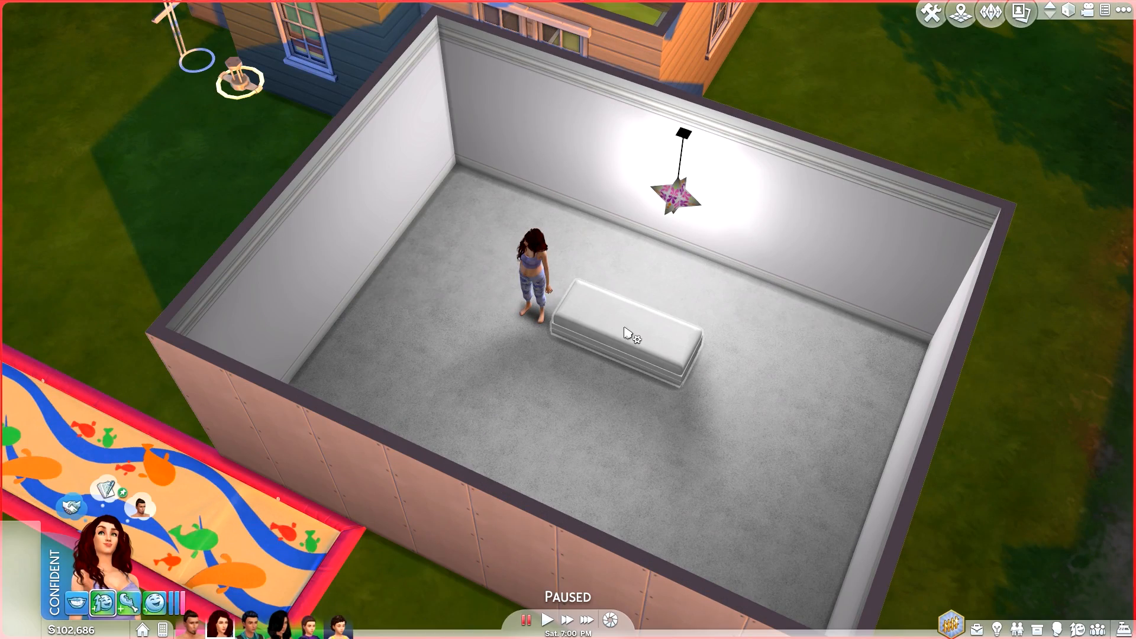
pyautogui.click(626, 379)
pyautogui.scroll(4, 639, 411)
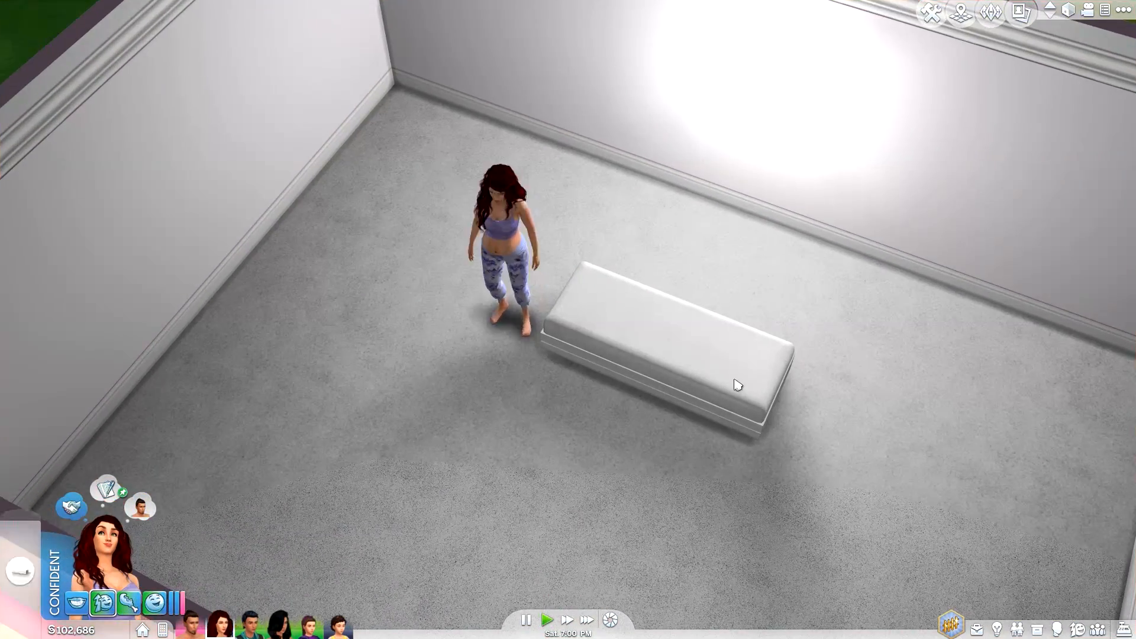
pyautogui.press('1')
pyautogui.press(',')
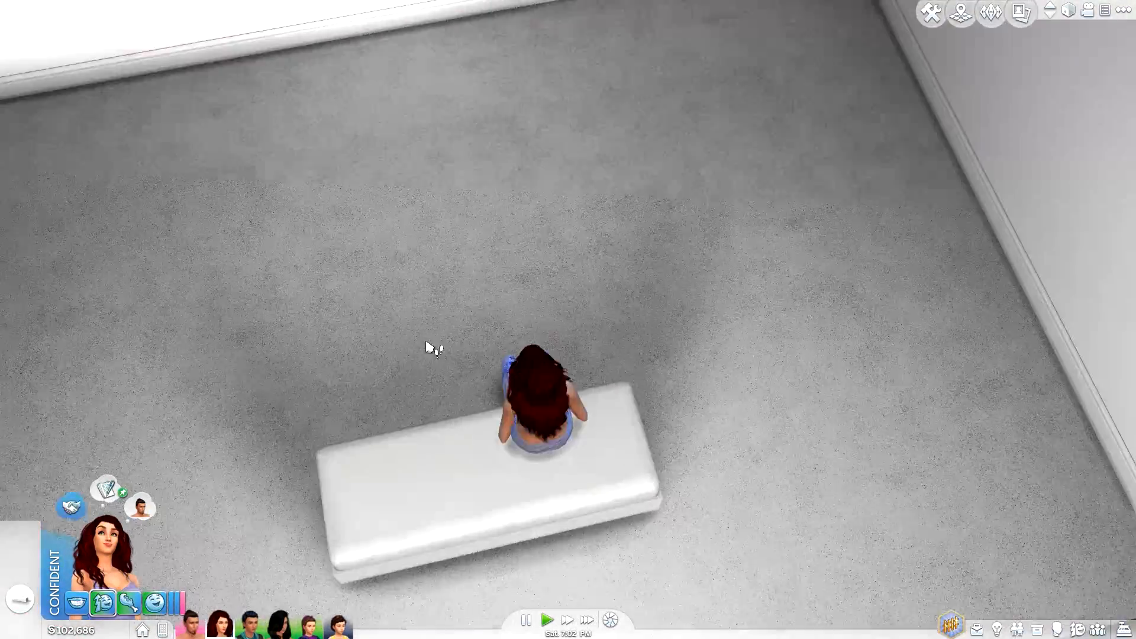
pyautogui.scroll(2, 105, 51)
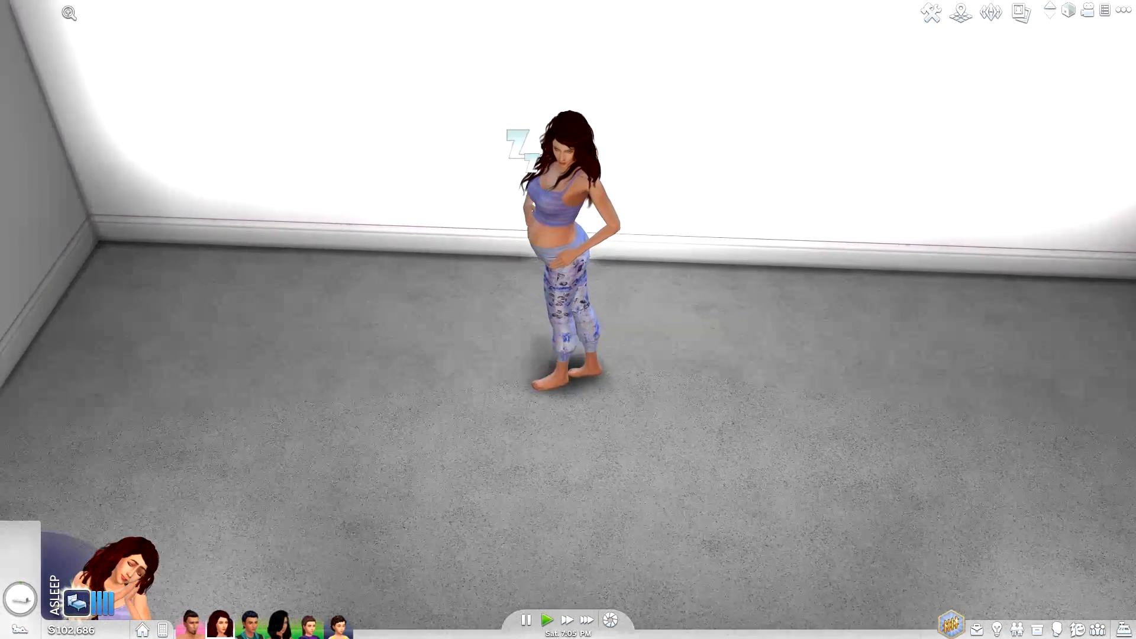
pyautogui.scroll(3, 763, 406)
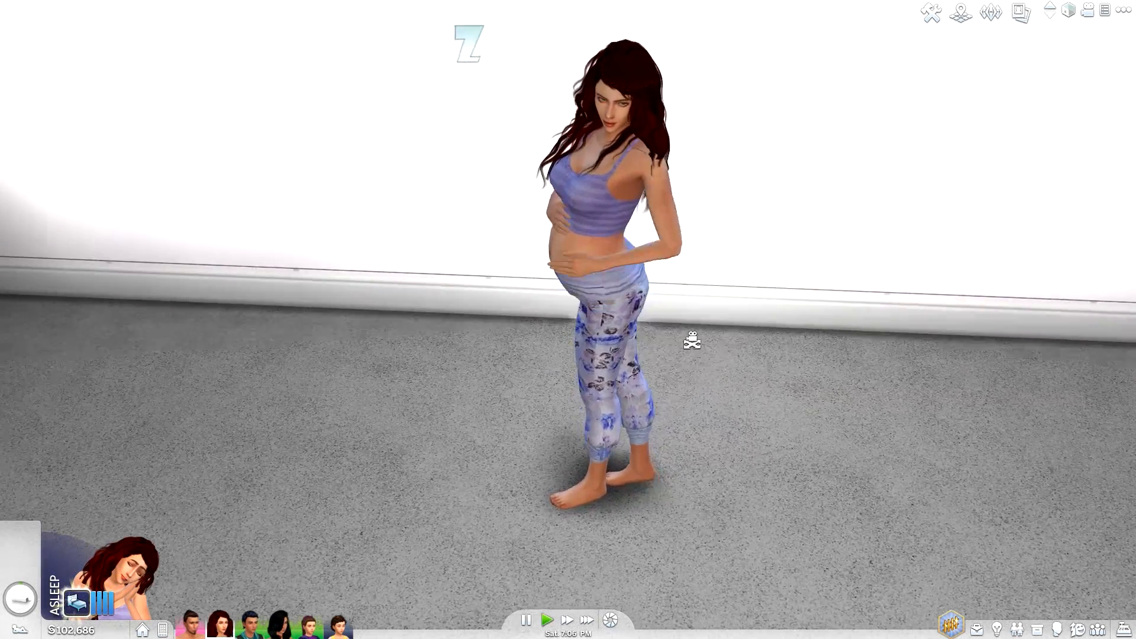
pyautogui.scroll(3, 691, 340)
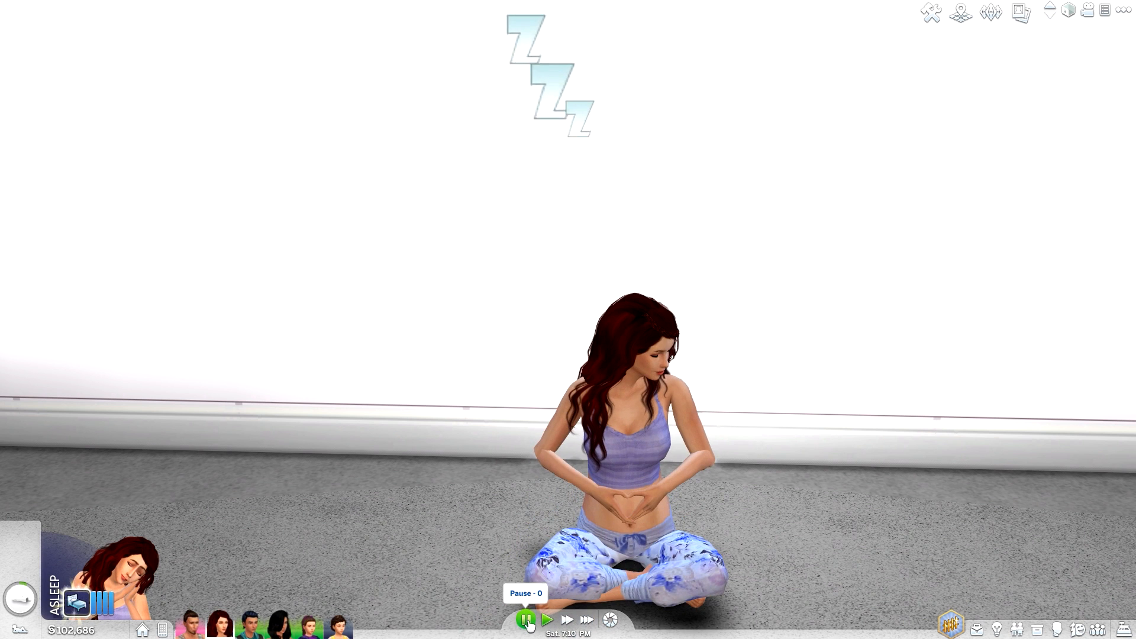
# Pause the game and examine the Sim's sitting pose against the lit wall from several angles.
pyautogui.click(526, 619)
pyautogui.moveTo(747, 556); pyautogui.dragTo(888, 505)
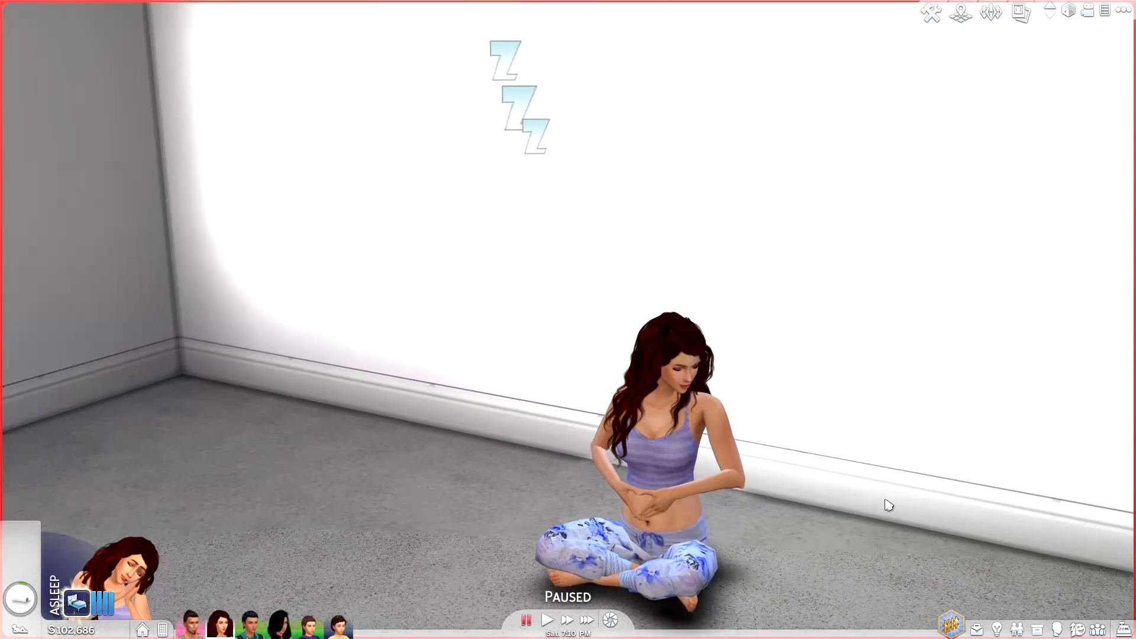
pyautogui.scroll(2, 887, 505)
pyautogui.moveTo(846, 556); pyautogui.dragTo(545, 428)
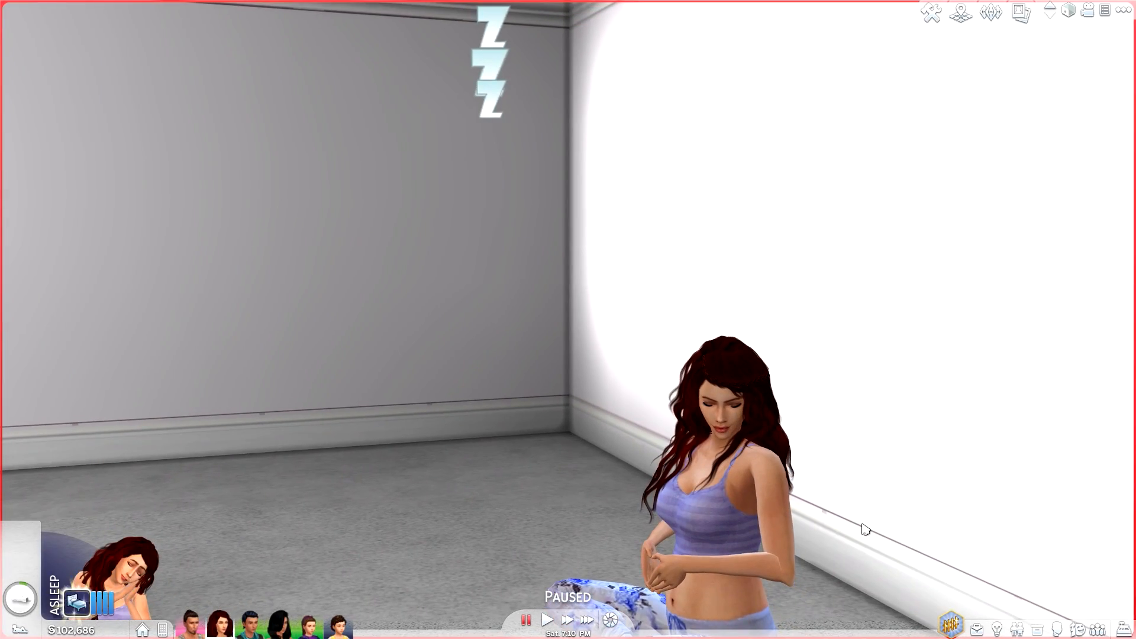
pyautogui.moveTo(801, 538); pyautogui.dragTo(930, 521)
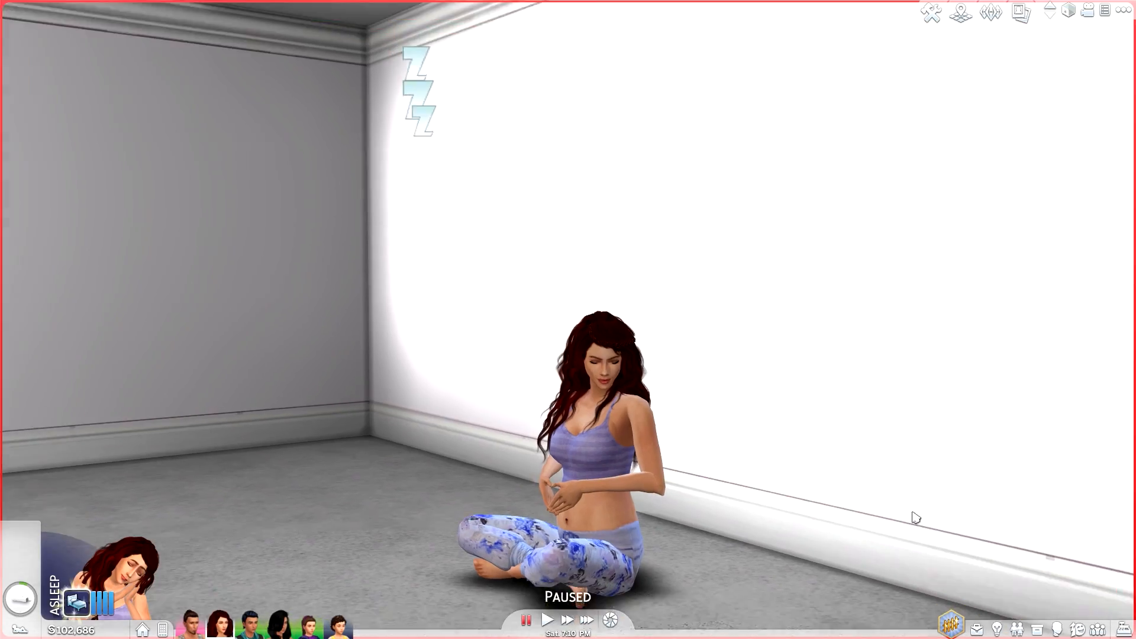
pyautogui.scroll(-5, 651, 489)
pyautogui.scroll(-5, 586, 521)
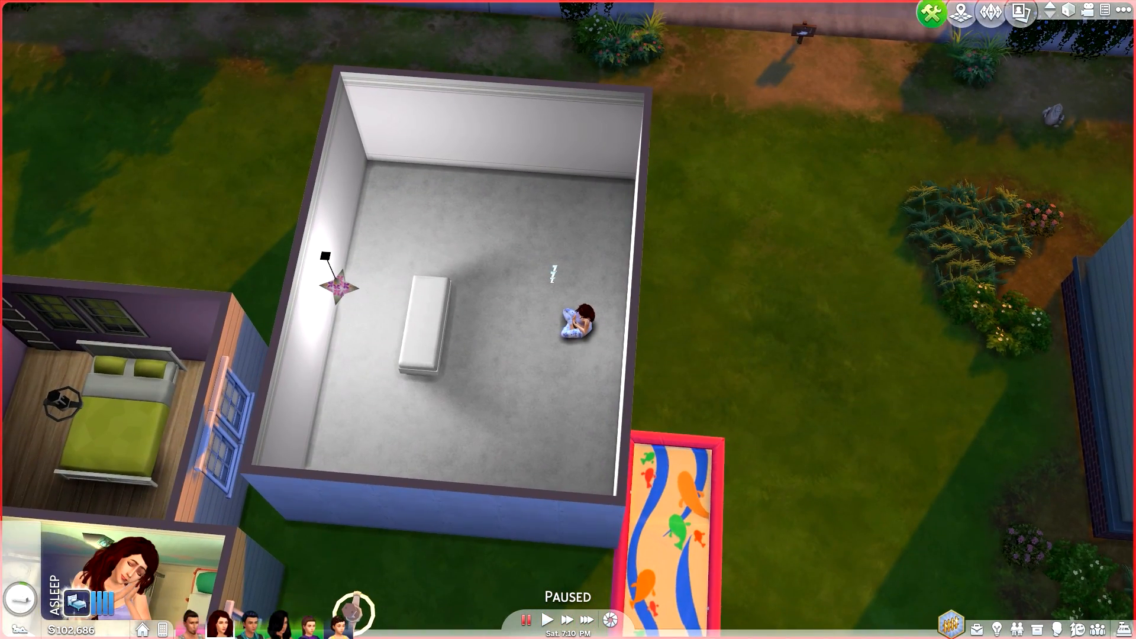
# Return to Build mode and move the white room's wall nearest the hanging lamp outward until it meets the bedroom.
pyautogui.click(931, 13)
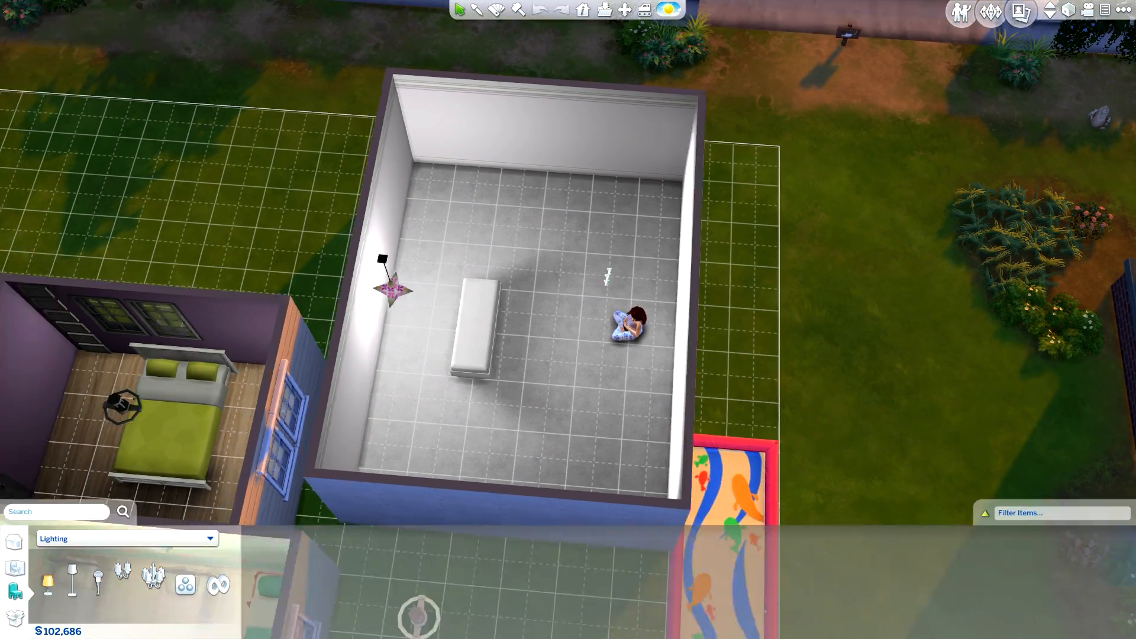
pyautogui.press('a')
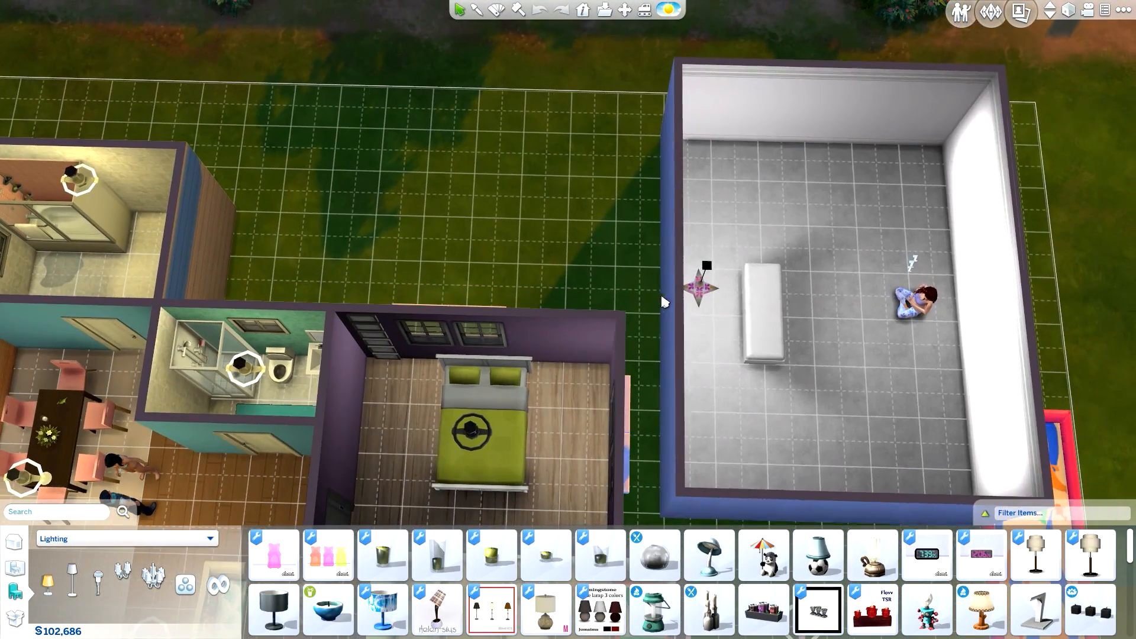
pyautogui.moveTo(662, 299)
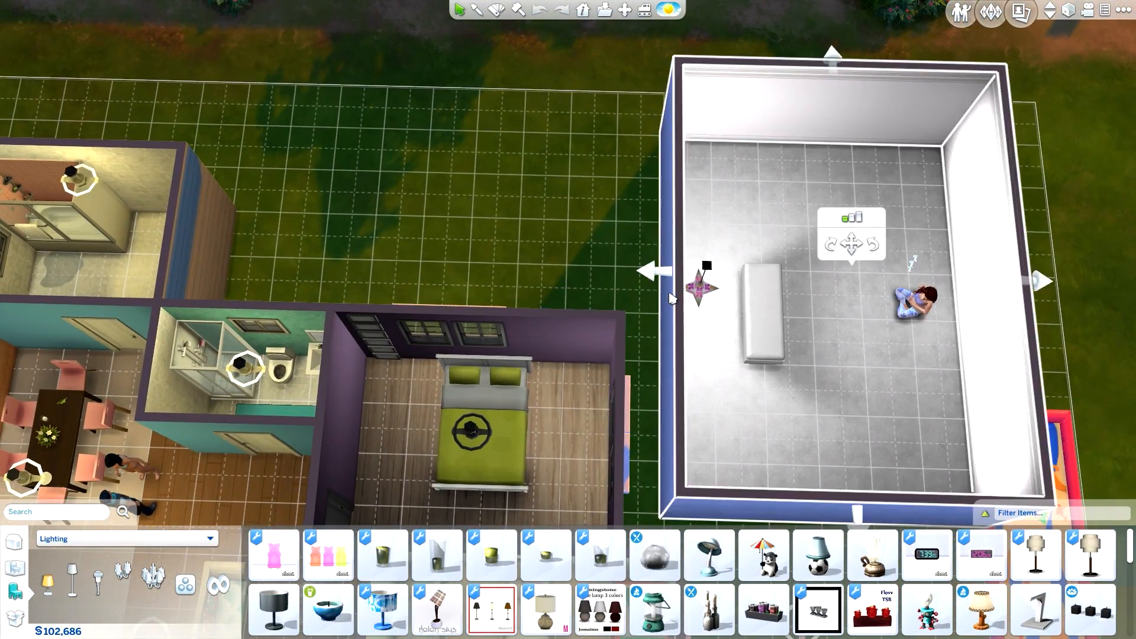
pyautogui.moveTo(657, 273); pyautogui.dragTo(615, 281)
pyautogui.press('d')
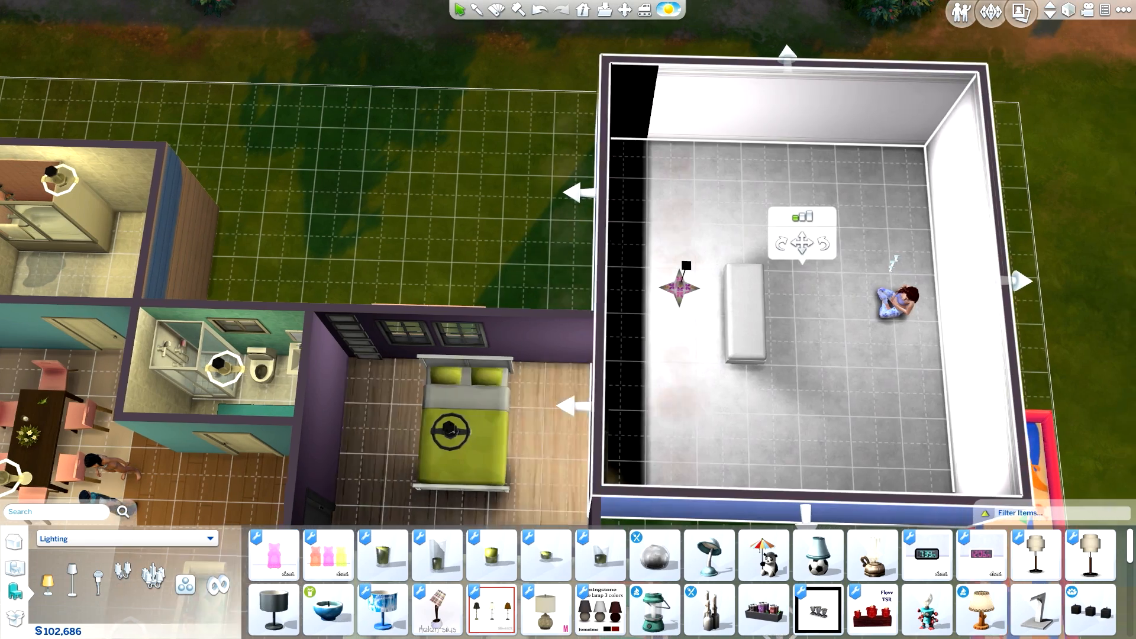
pyautogui.click(1027, 220)
pyautogui.scroll(2, 546, 349)
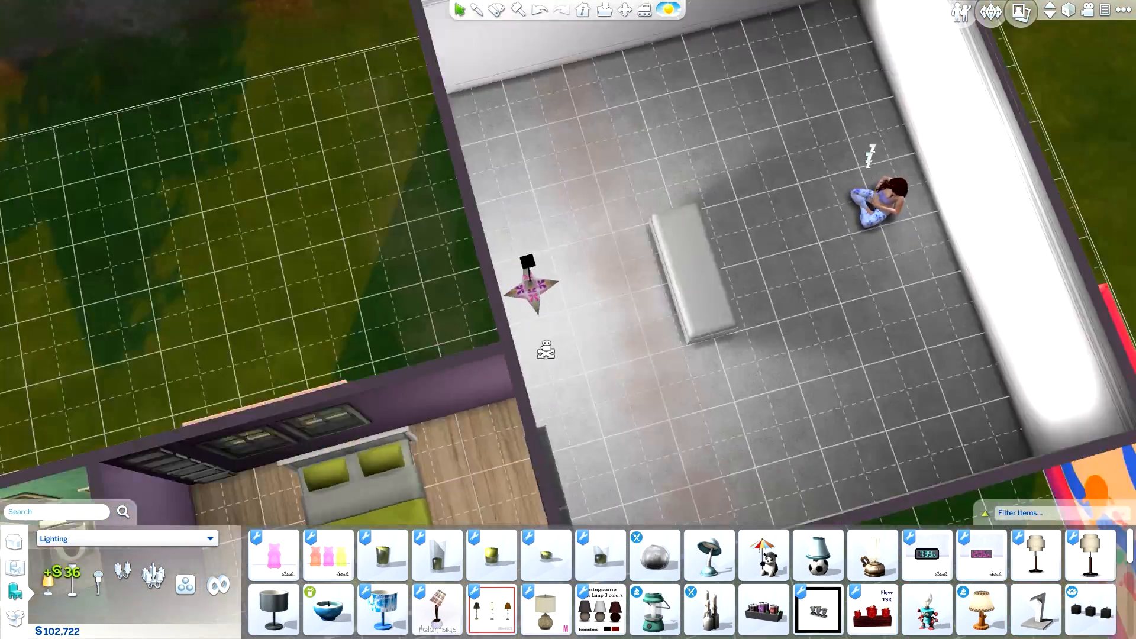
# Move The Beamer lamp from outside into the white room, between the Sim and the bench, and check the lighting.
pyautogui.moveTo(546, 349); pyautogui.dragTo(824, 389)
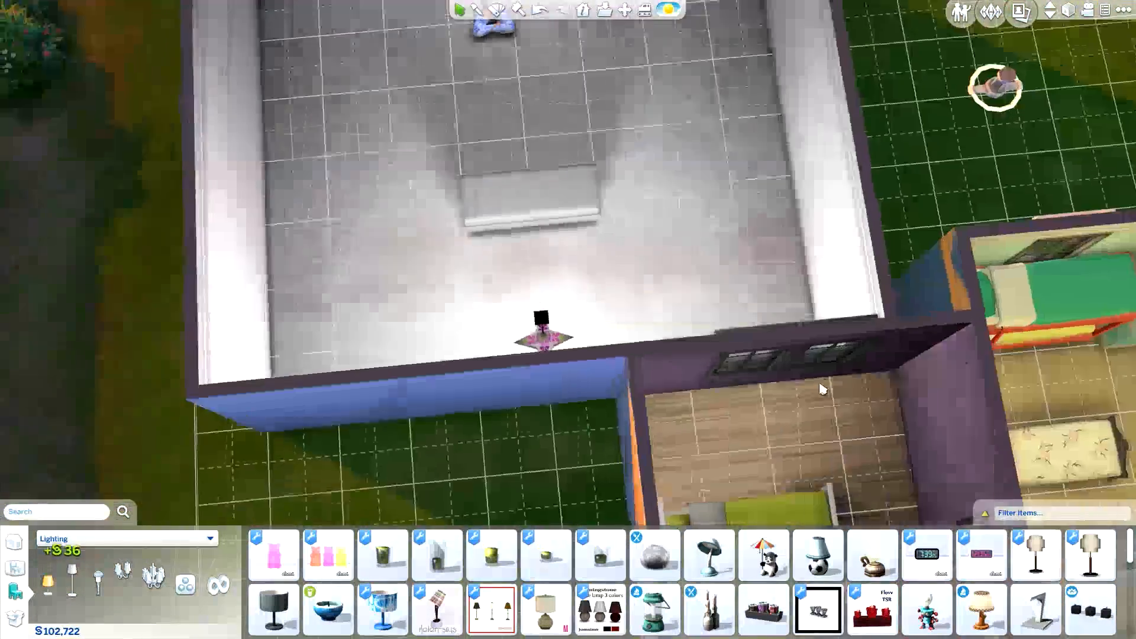
pyautogui.press('w')
pyautogui.moveTo(448, 201); pyautogui.dragTo(685, 270)
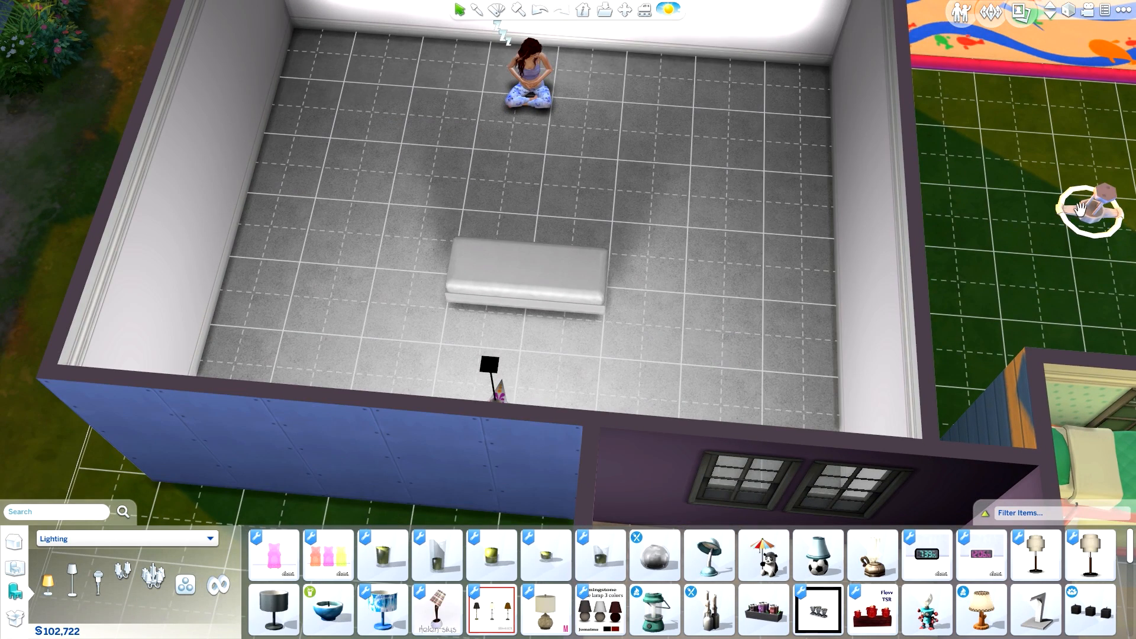
pyautogui.click(1083, 198)
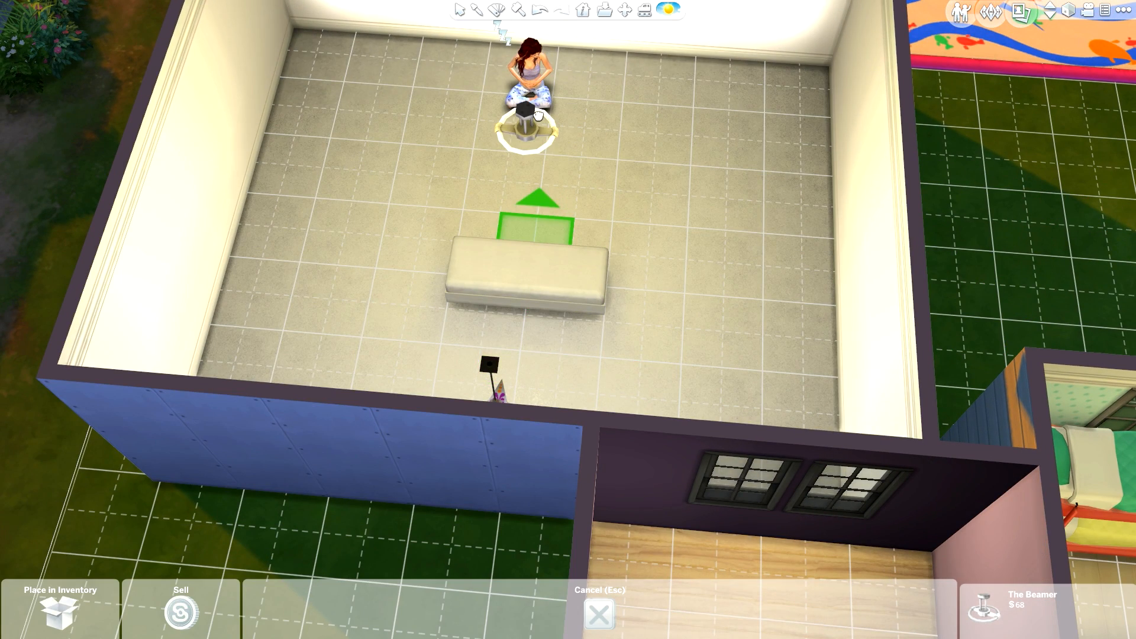
pyautogui.click(539, 116)
pyautogui.scroll(2, 414, 148)
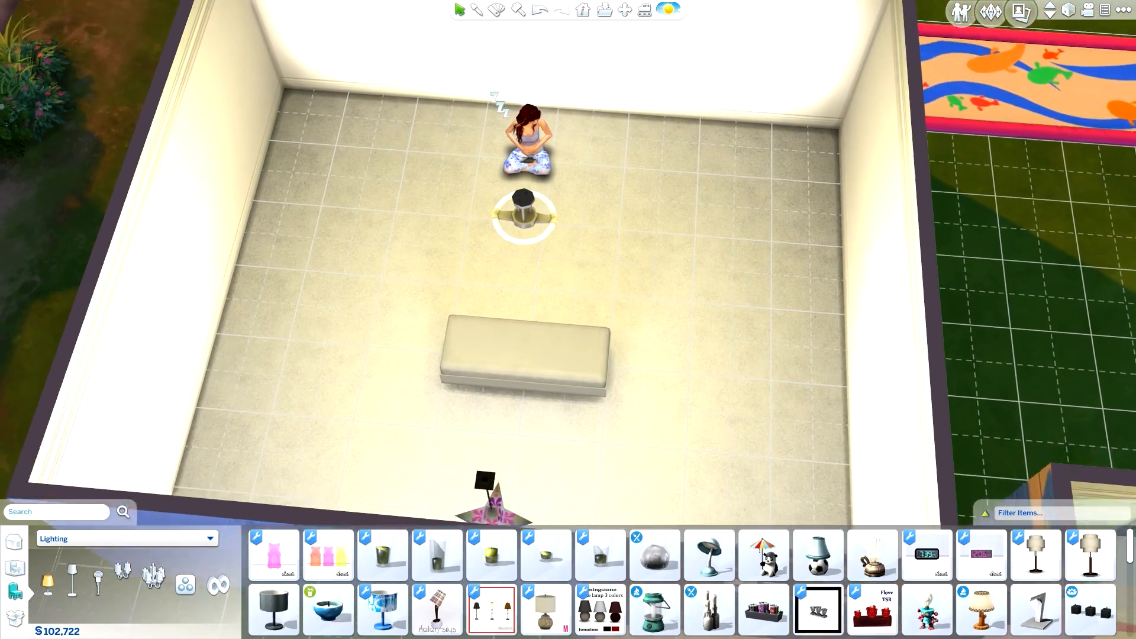
pyautogui.scroll(3, 386, 198)
pyautogui.moveTo(385, 198); pyautogui.dragTo(408, 228)
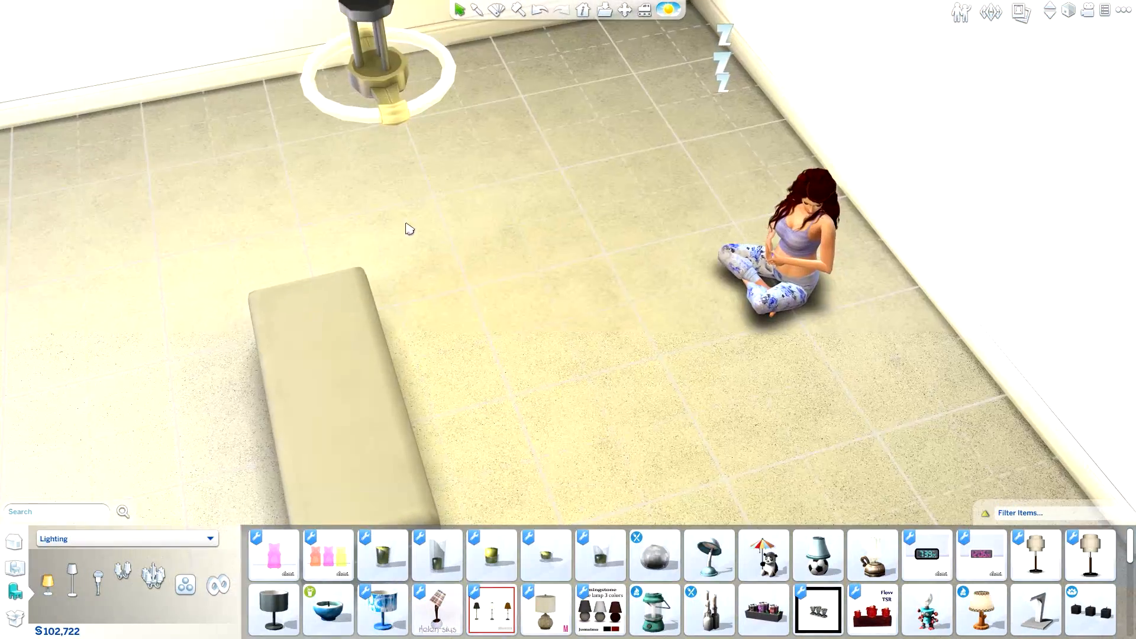
pyautogui.scroll(2, 516, 166)
pyautogui.scroll(-3, 790, 334)
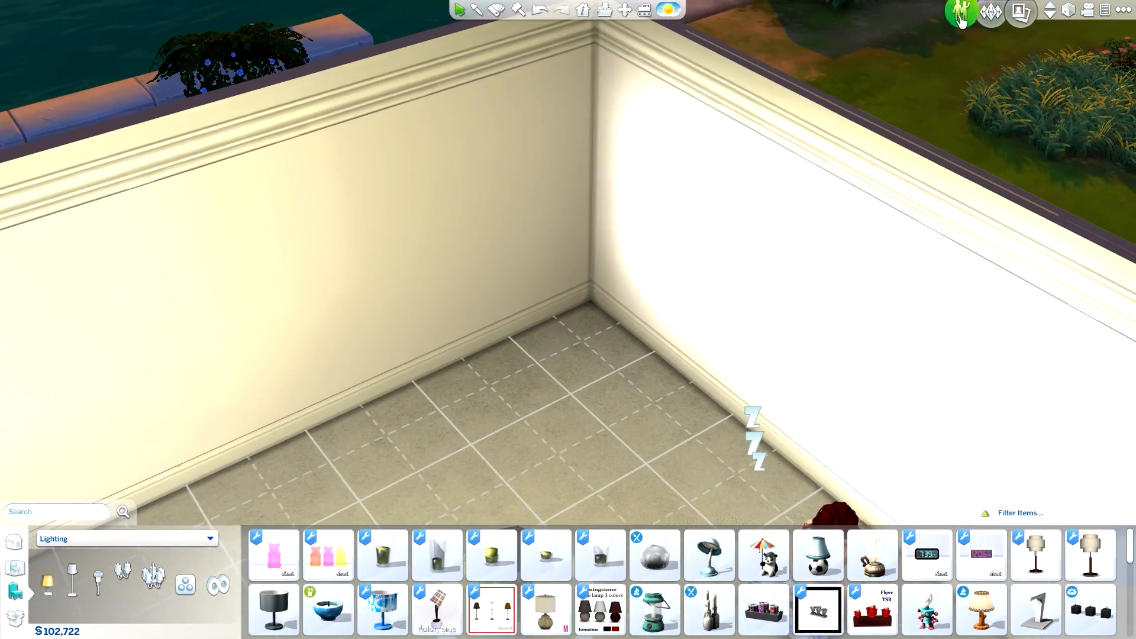
# Switch to Live mode and bring the seated Sim into close view against the bright back wall.
pyautogui.click(962, 15)
pyautogui.scroll(2, 644, 433)
pyautogui.scroll(-4, 592, 452)
pyautogui.moveTo(540, 461); pyautogui.dragTo(852, 480)
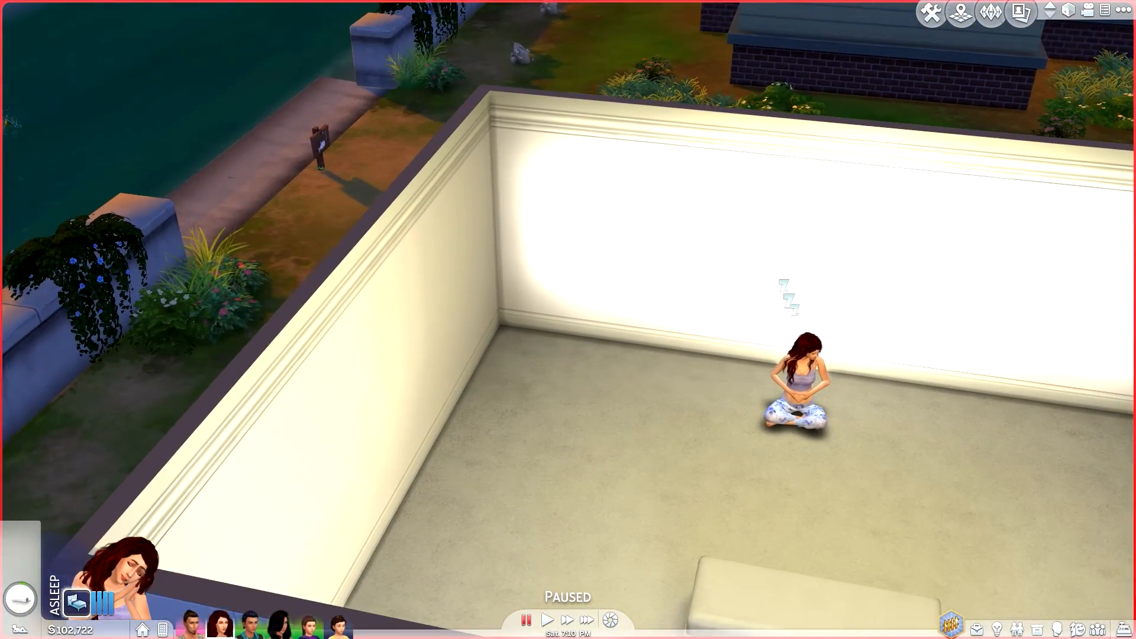
pyautogui.press('d')
pyautogui.scroll(4, 763, 296)
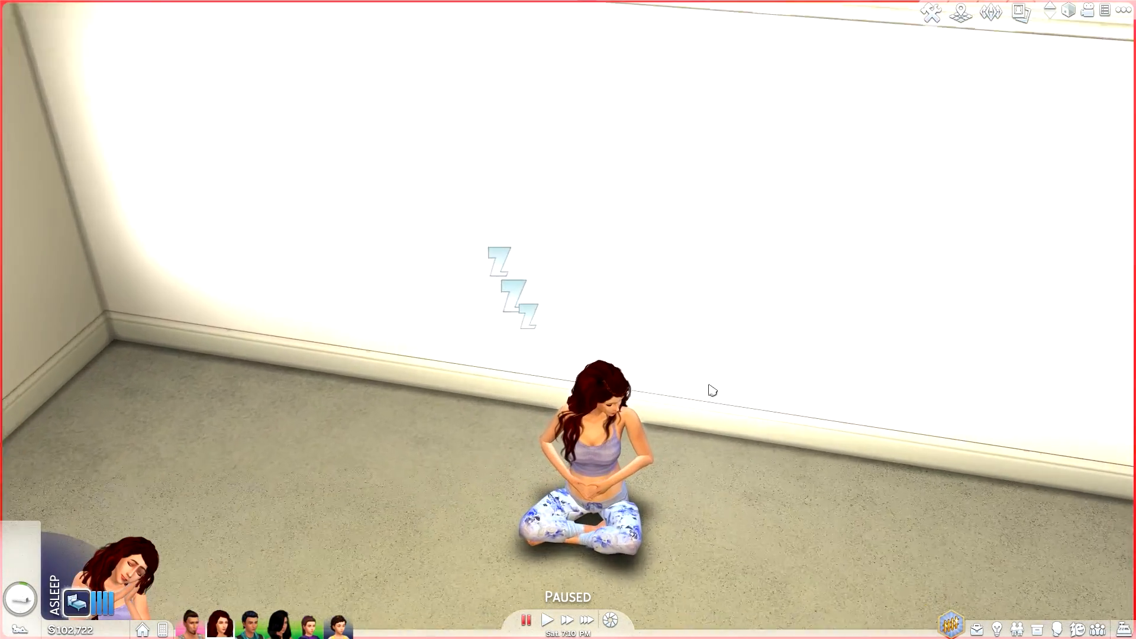
pyautogui.moveTo(710, 388); pyautogui.dragTo(770, 334)
# Enter the free camera, view the seated Sim up close from the front, and return to the regular camera.
pyautogui.press('Tab')
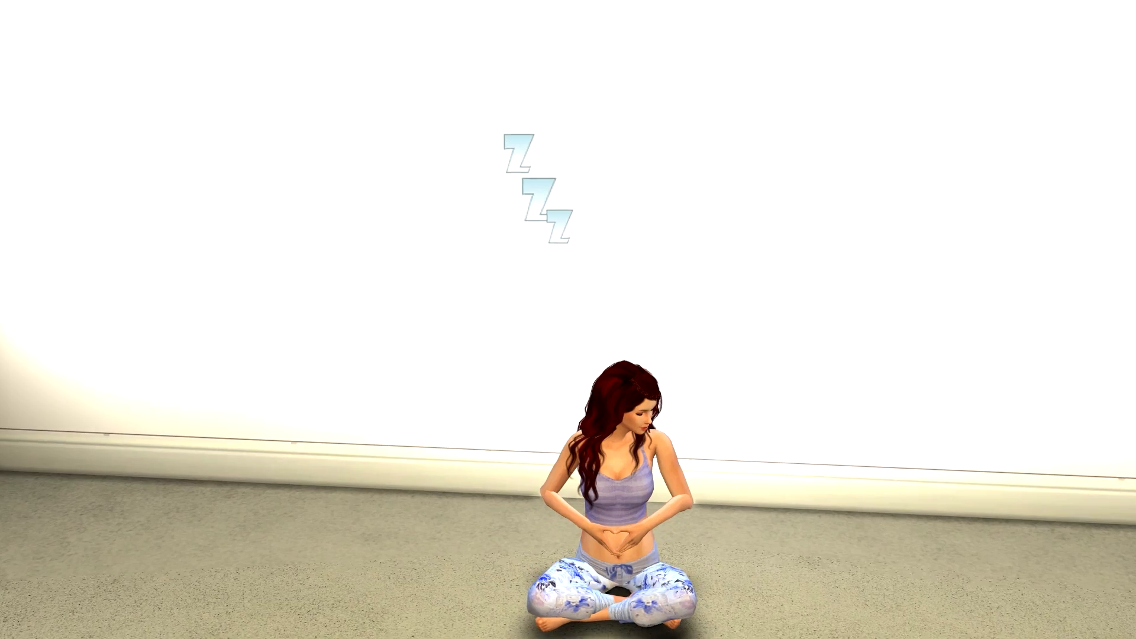
pyautogui.press('w')
pyautogui.press('e')
pyautogui.press('w')
pyautogui.press('e')
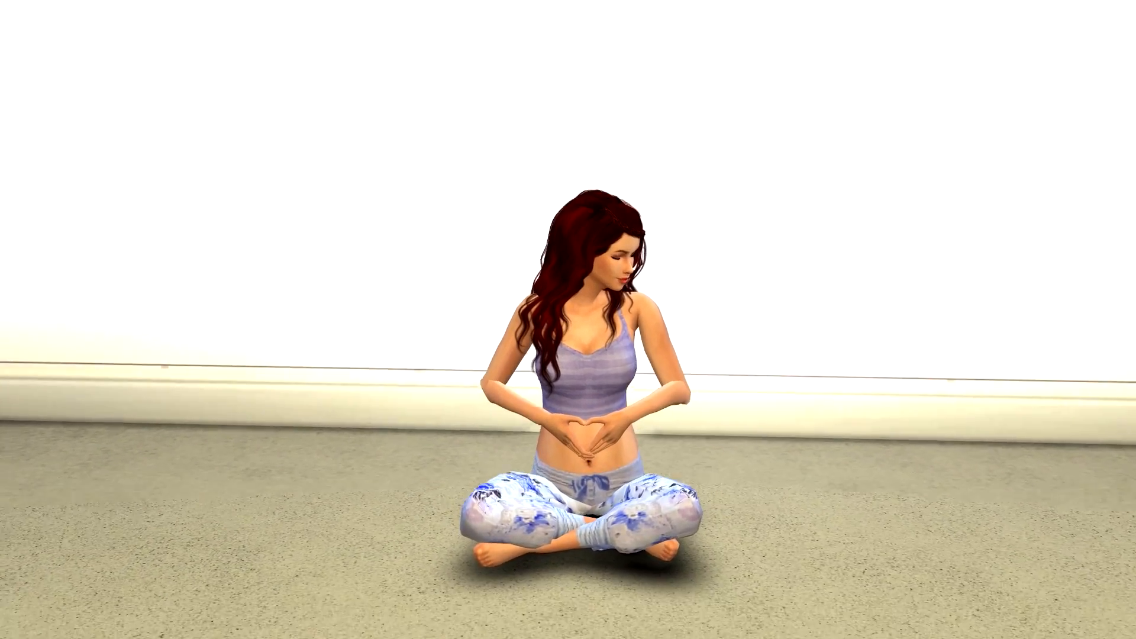
pyautogui.press('w')
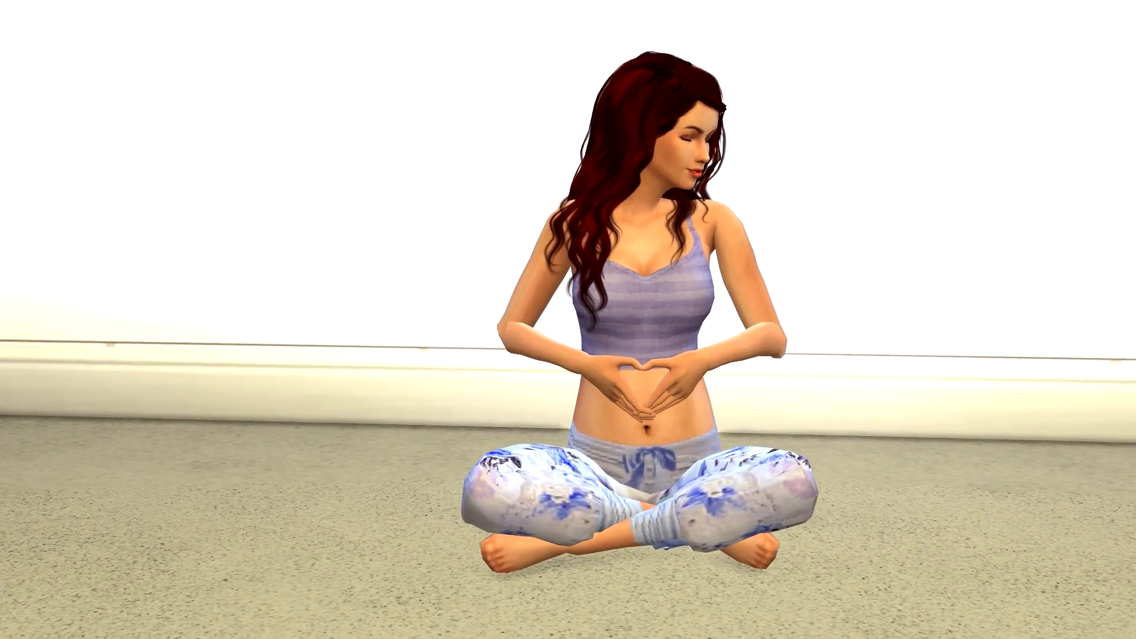
pyautogui.press('d')
pyautogui.press('a')
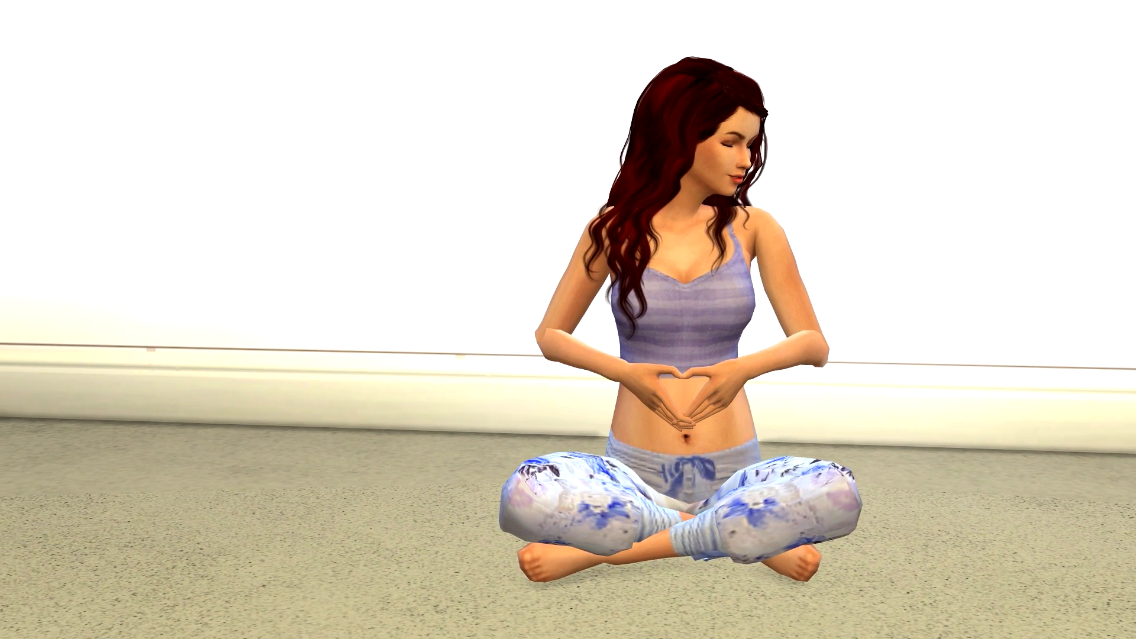
pyautogui.press('Tab')
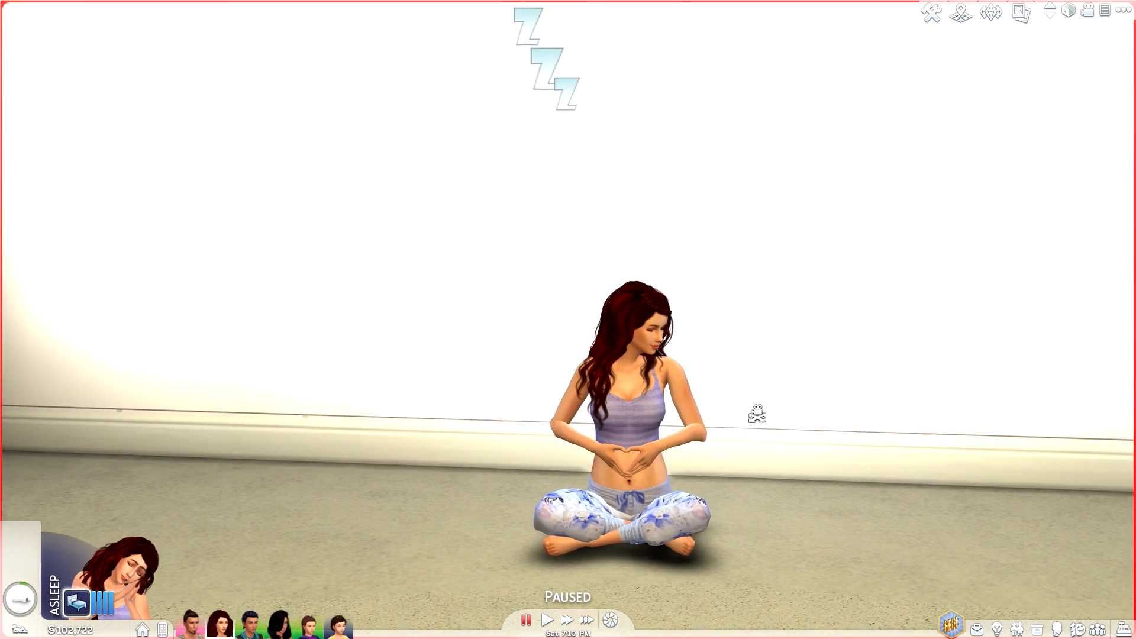
# Lower the viewing angle, re-enter the free camera and approach the seated Sim at floor level.
pyautogui.moveTo(846, 408); pyautogui.dragTo(824, 288)
pyautogui.press('Tab')
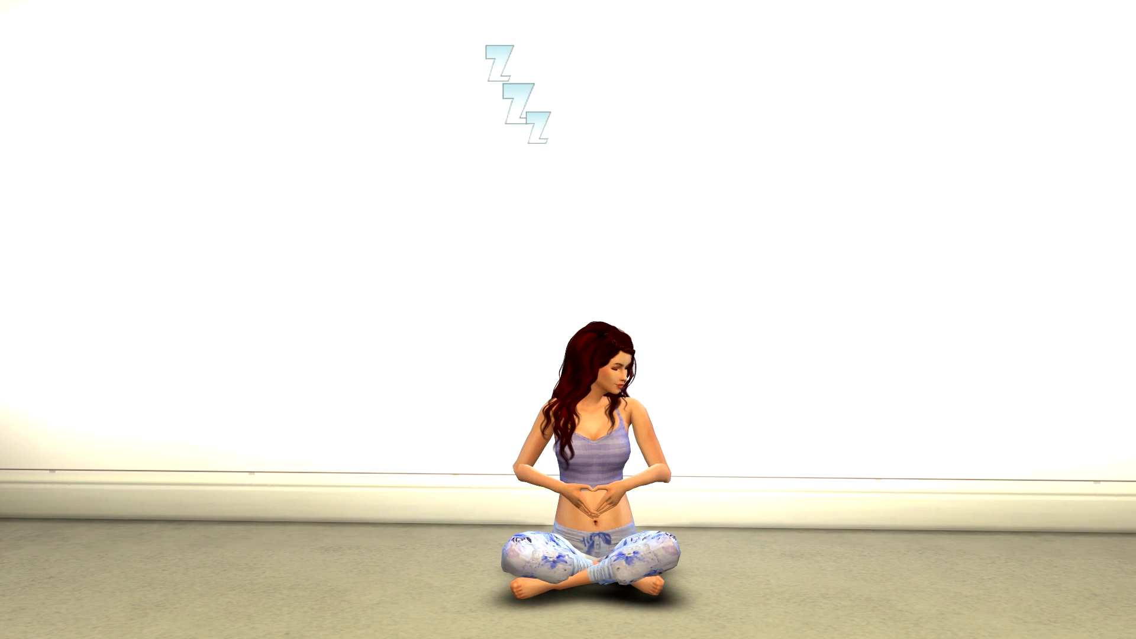
pyautogui.press('q')
pyautogui.press('w')
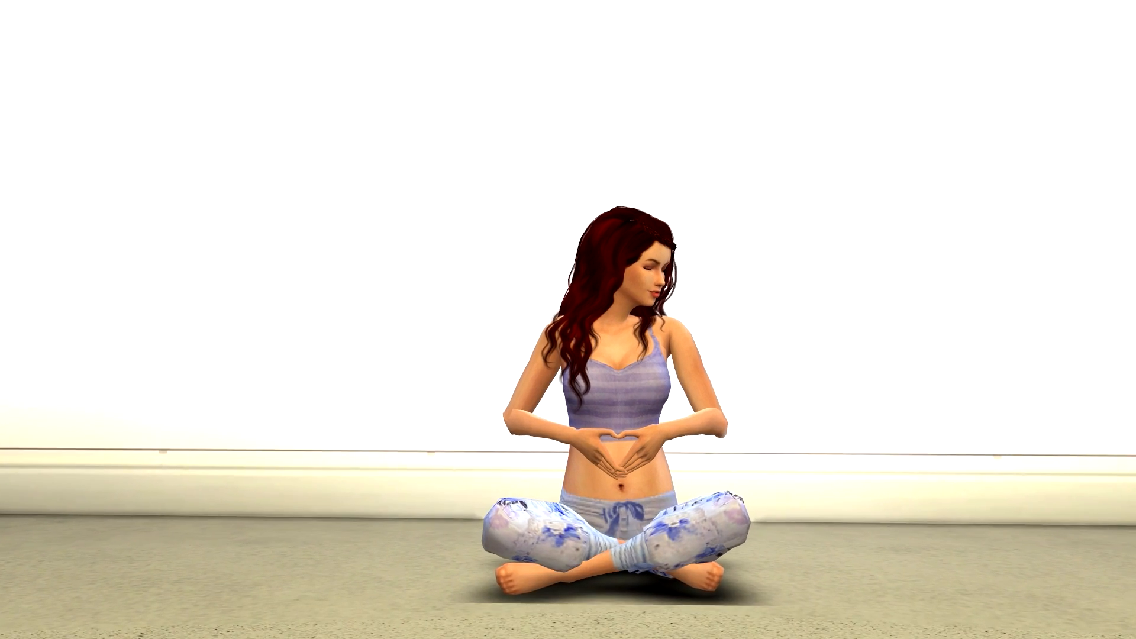
pyautogui.press('q')
pyautogui.press('e')
pyautogui.press('w')
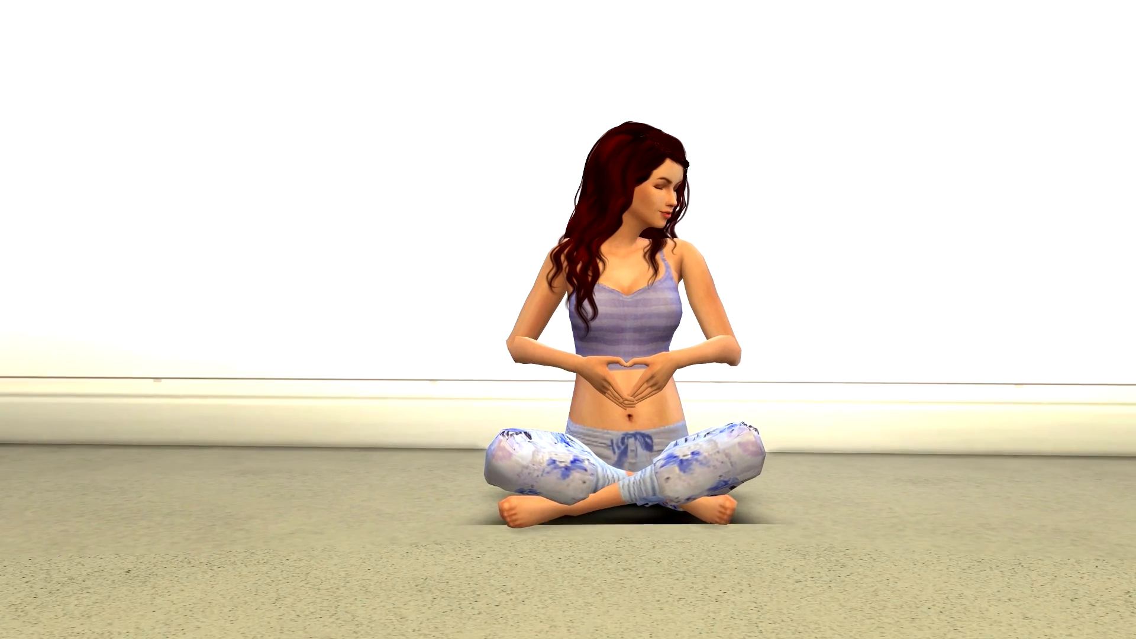
pyautogui.press('w')
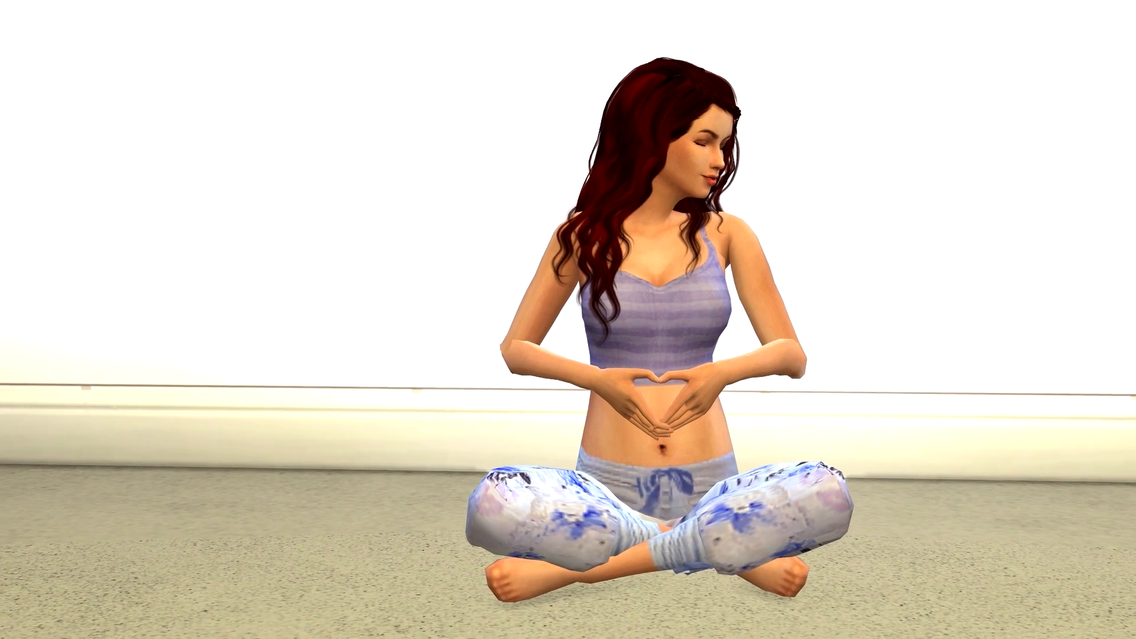
# Shift the free camera sideways to compose the Sim's heart-hands pose and adjust the zoom for a tight portrait.
pyautogui.press('d')
pyautogui.press('a')
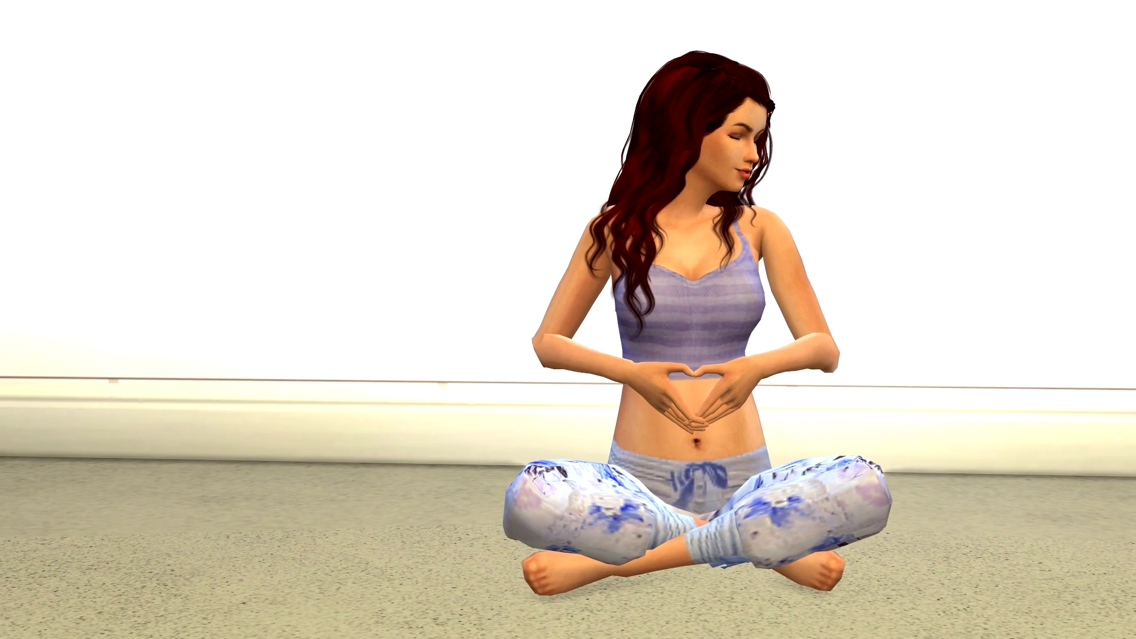
pyautogui.press('a')
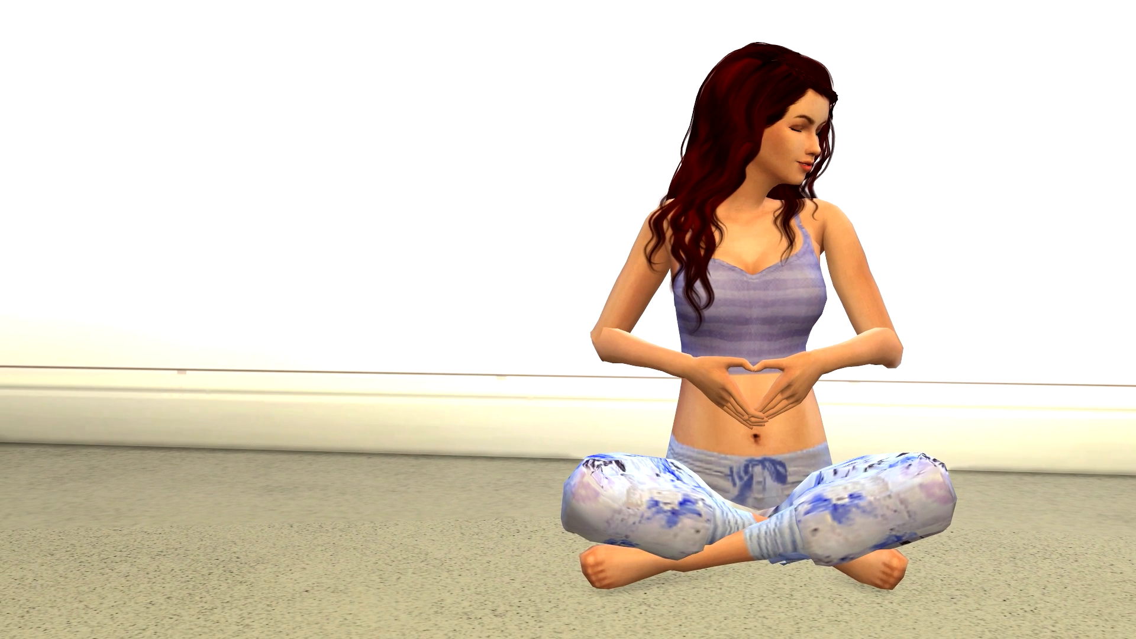
pyautogui.press('d')
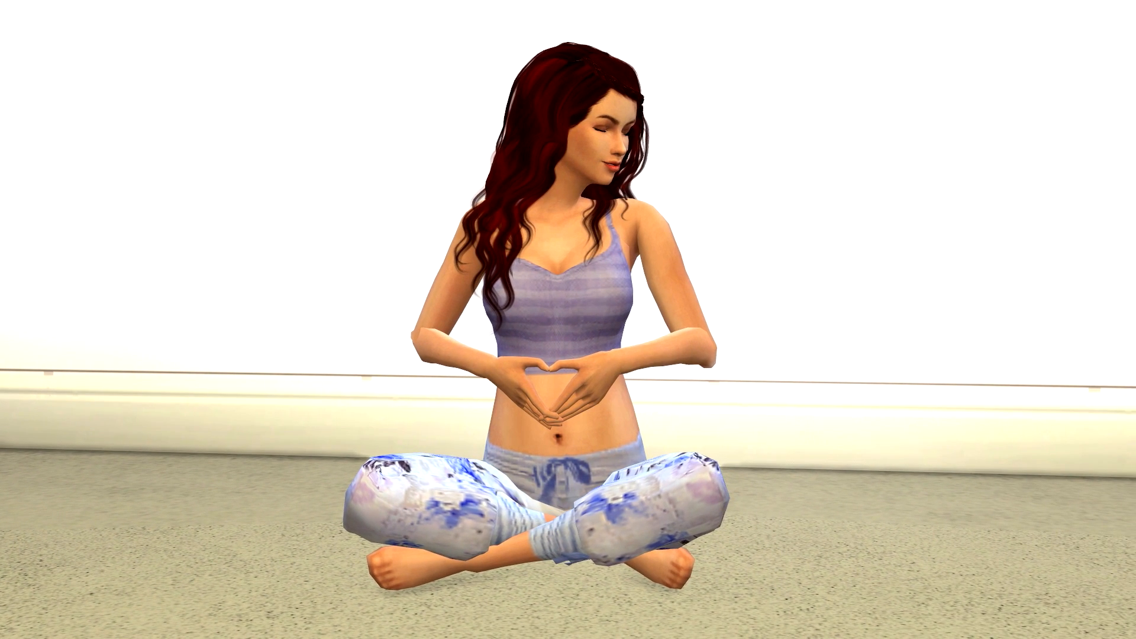
pyautogui.press('a')
pyautogui.press('d')
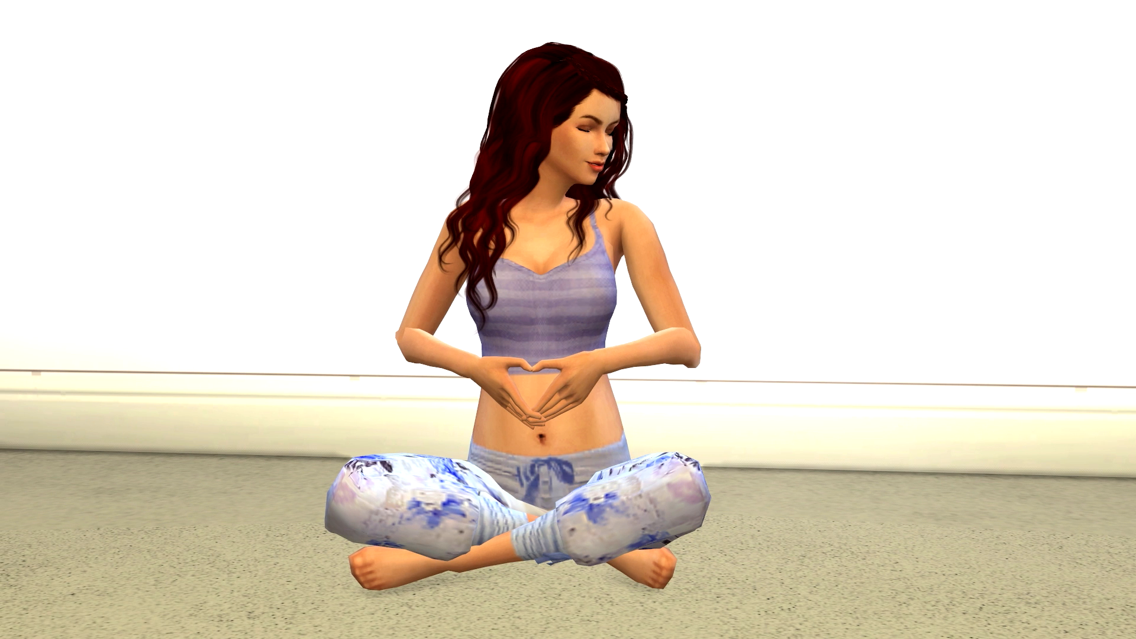
pyautogui.press('z')
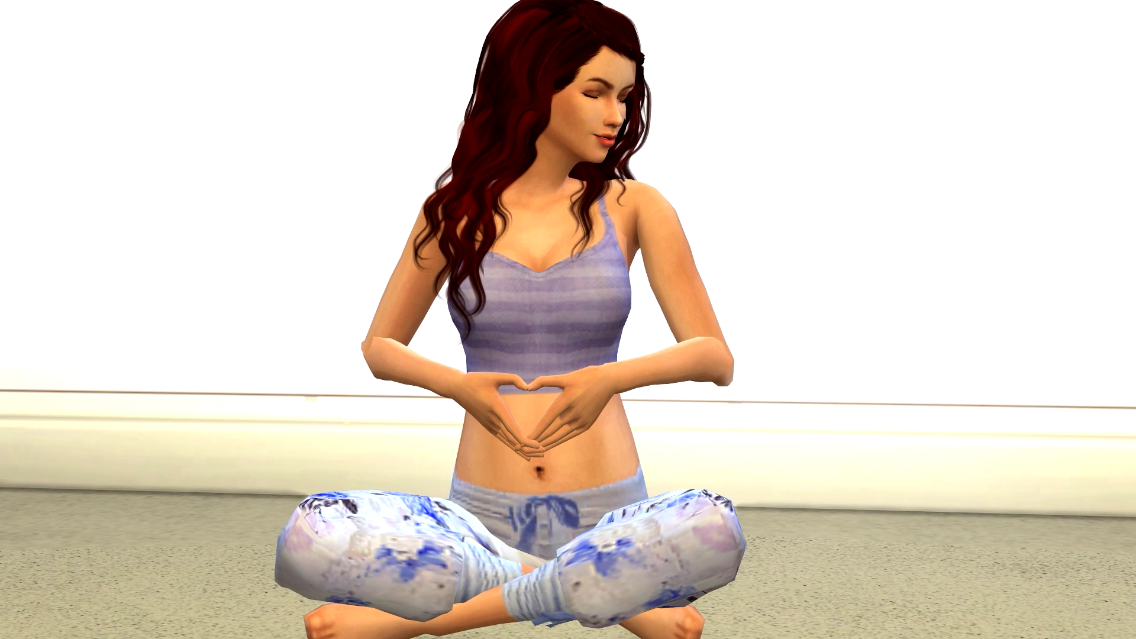
pyautogui.press('x')
pyautogui.press('z')
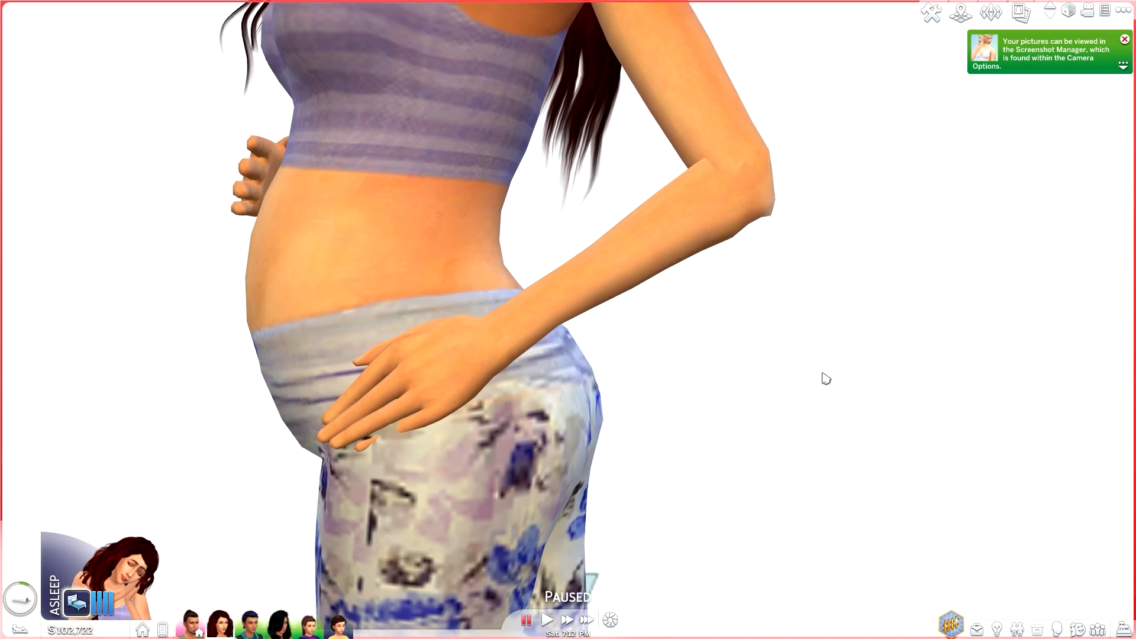
# Pull back from the standing pregnancy pose and resume the game at normal speed with her full body in view.
pyautogui.scroll(-5, 769, 390)
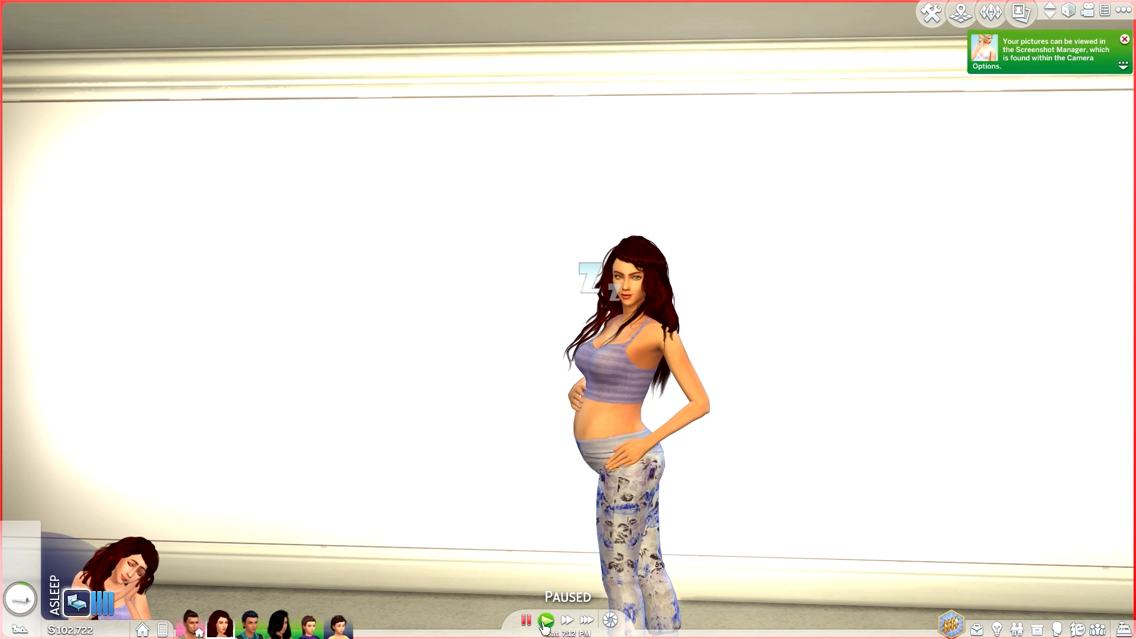
pyautogui.click(545, 620)
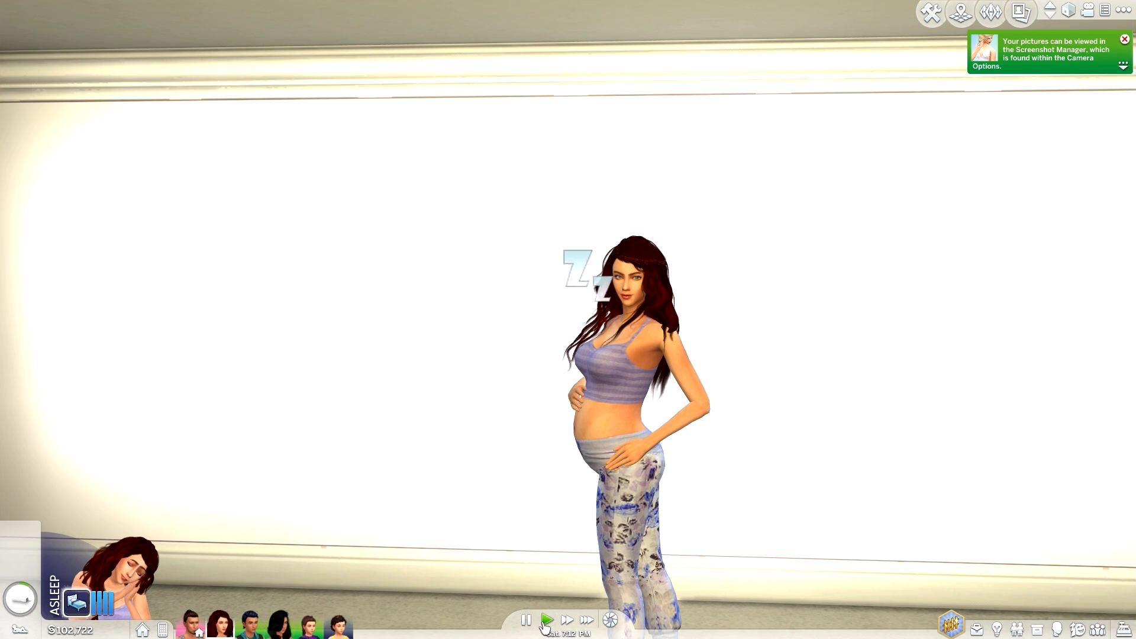
pyautogui.scroll(-5, 648, 525)
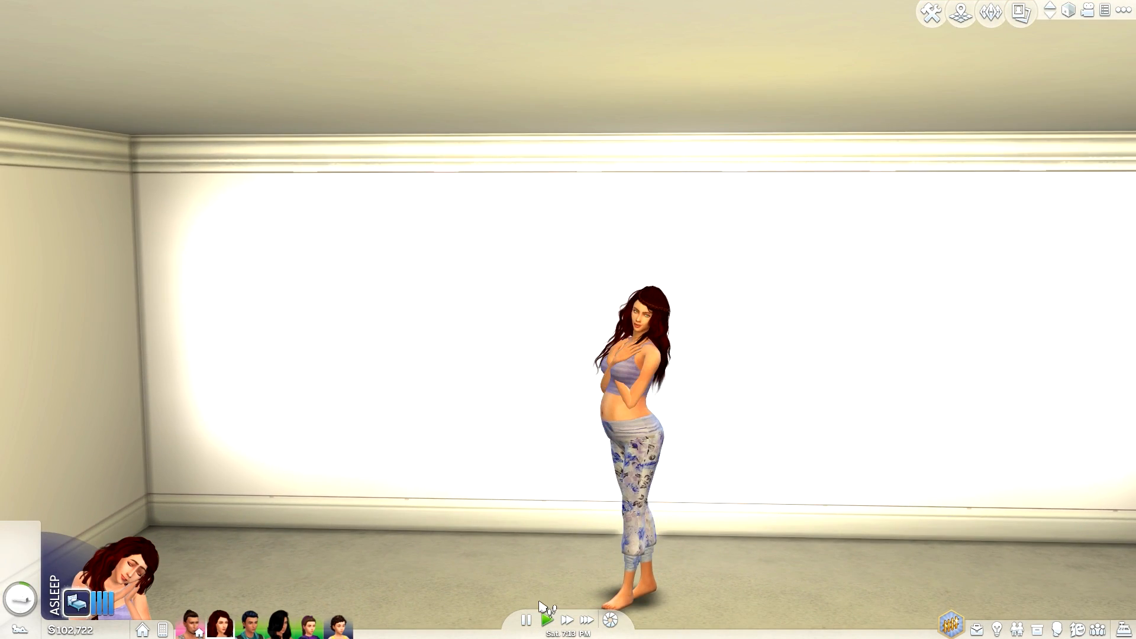
# Pull back to view the whole lit room, close in on the seated pose and pause the game.
pyautogui.scroll(-5, 648, 525)
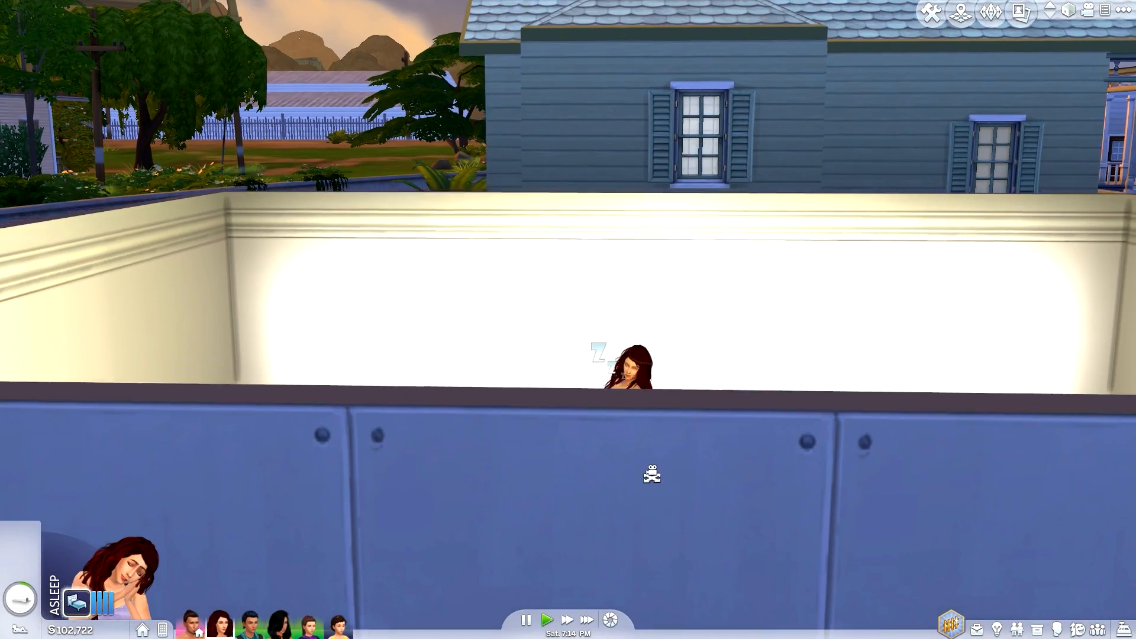
pyautogui.scroll(-5, 651, 475)
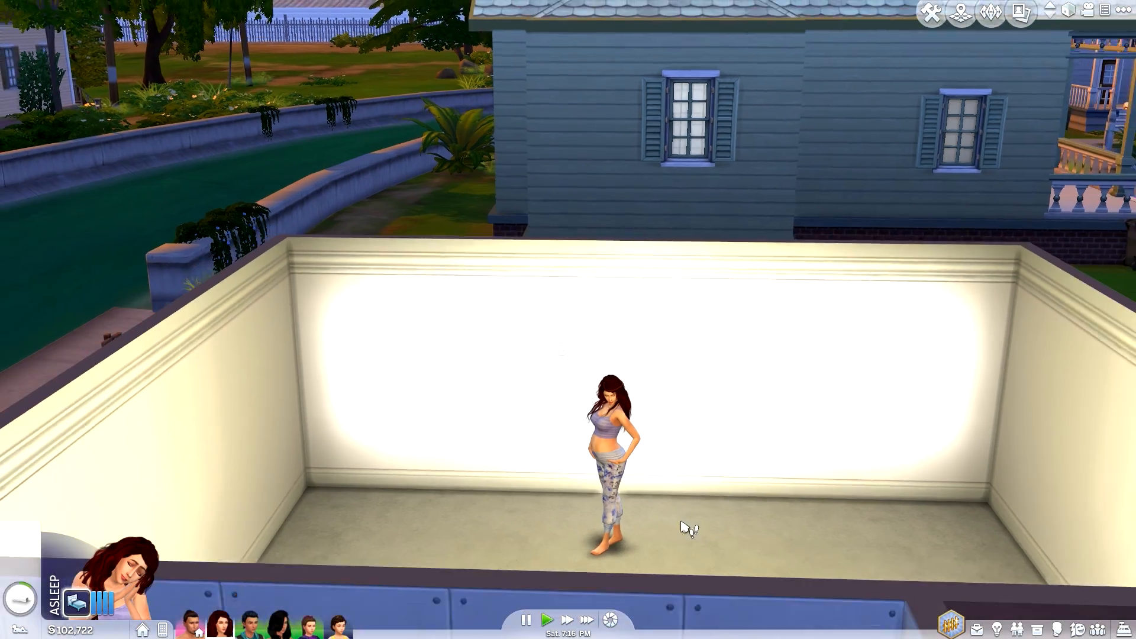
pyautogui.scroll(-2, 689, 535)
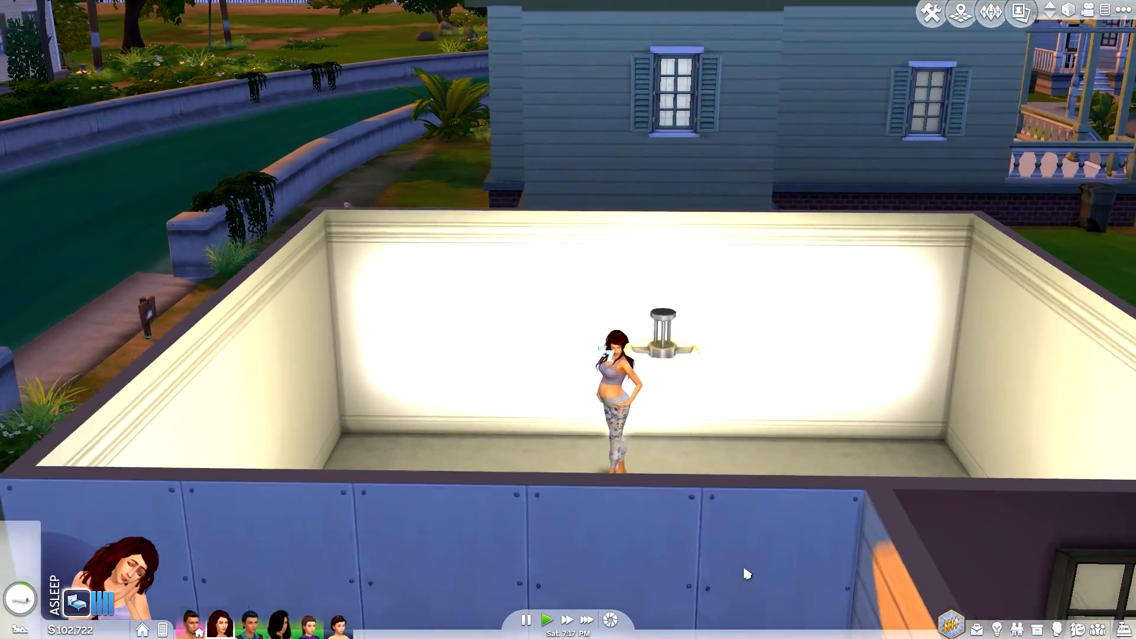
pyautogui.scroll(4, 745, 574)
pyautogui.scroll(5, 743, 575)
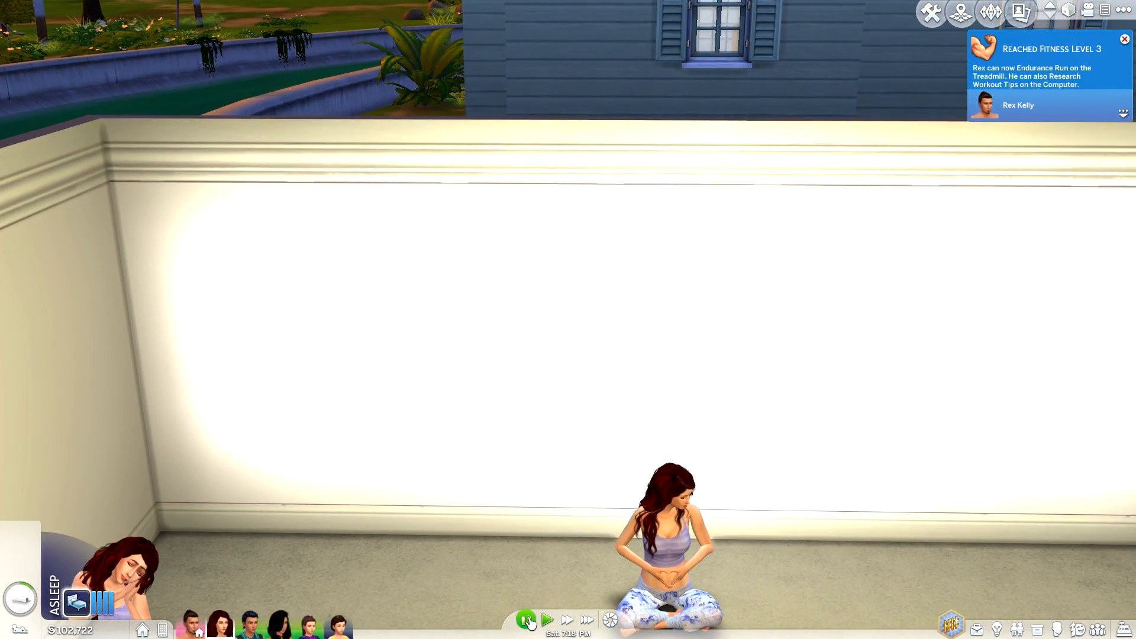
pyautogui.click(526, 620)
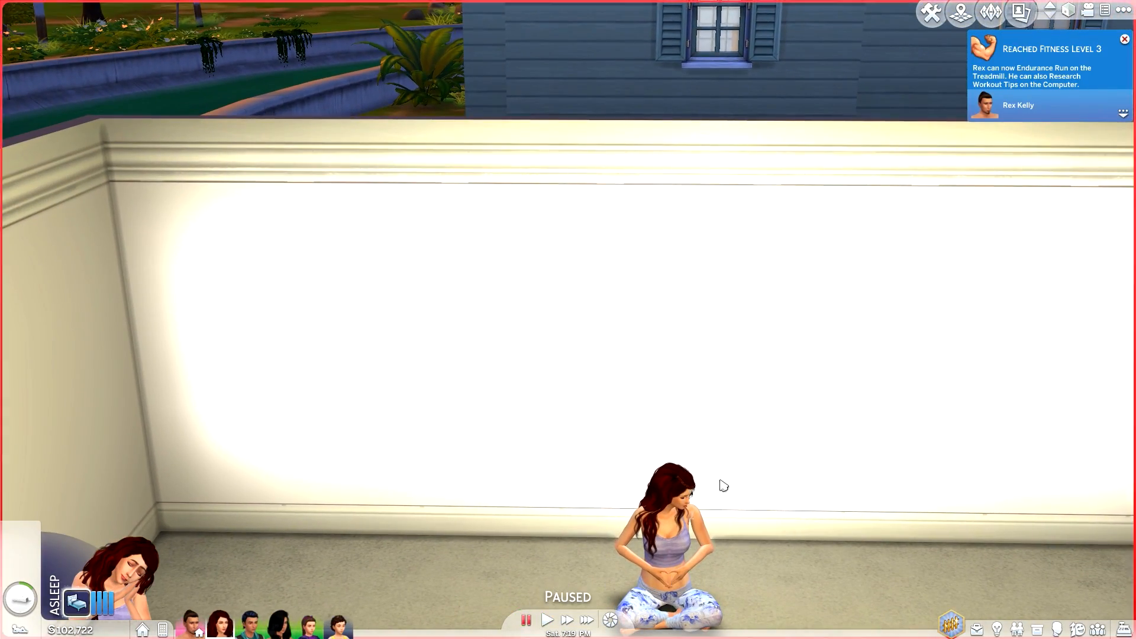
# View the photo room from above and from the yard outside while the game is paused.
pyautogui.scroll(-3, 642, 550)
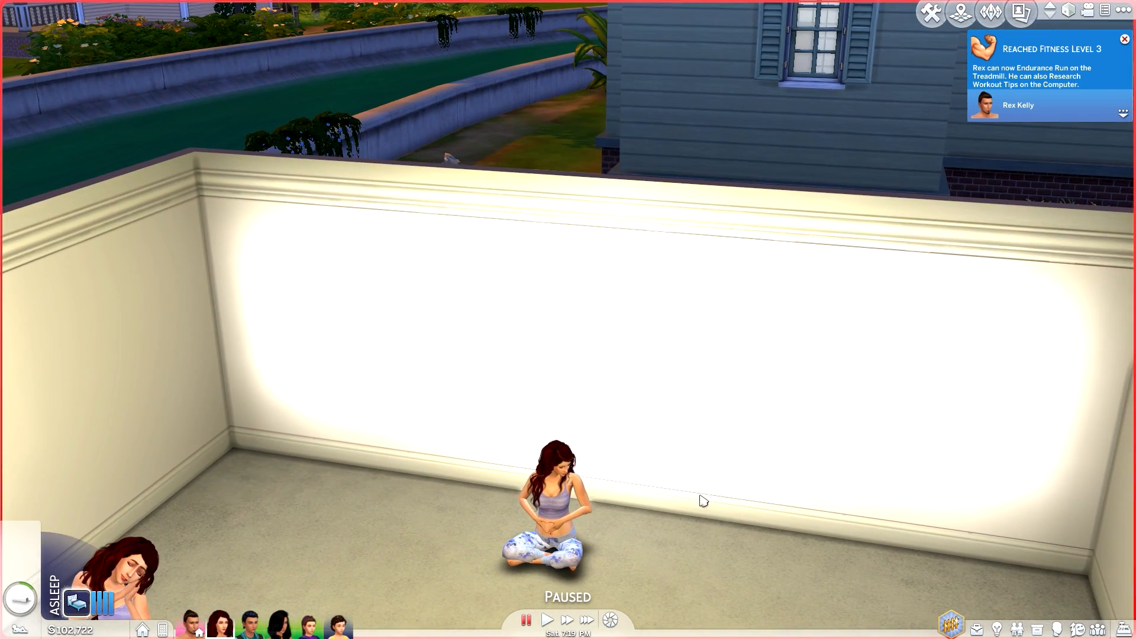
pyautogui.scroll(-6, 689, 495)
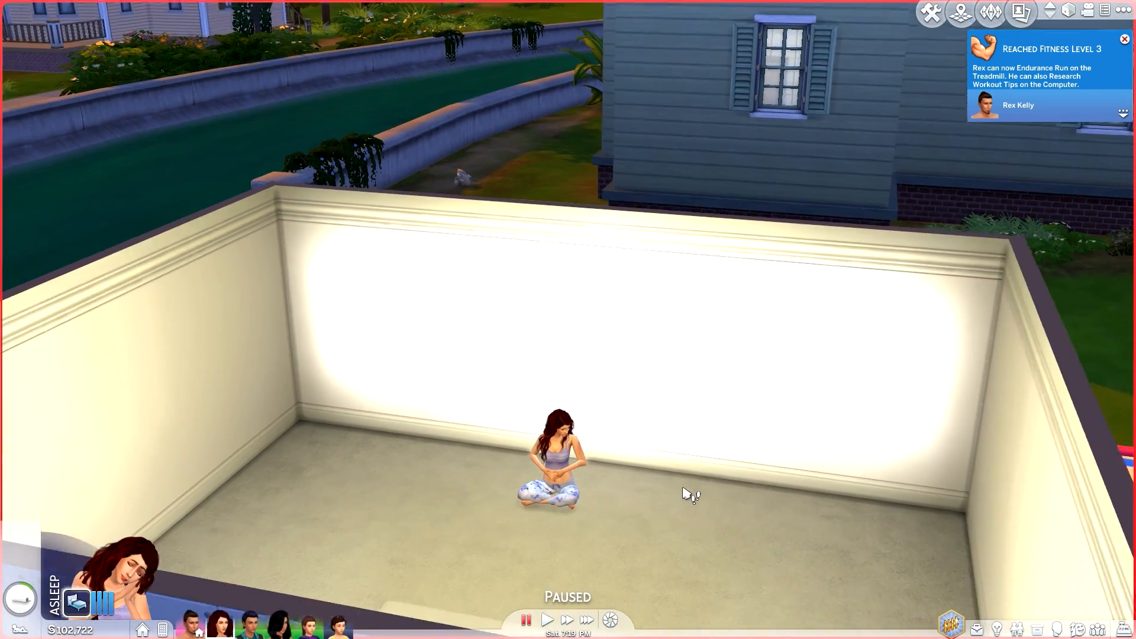
pyautogui.moveTo(662, 495); pyautogui.dragTo(437, 413)
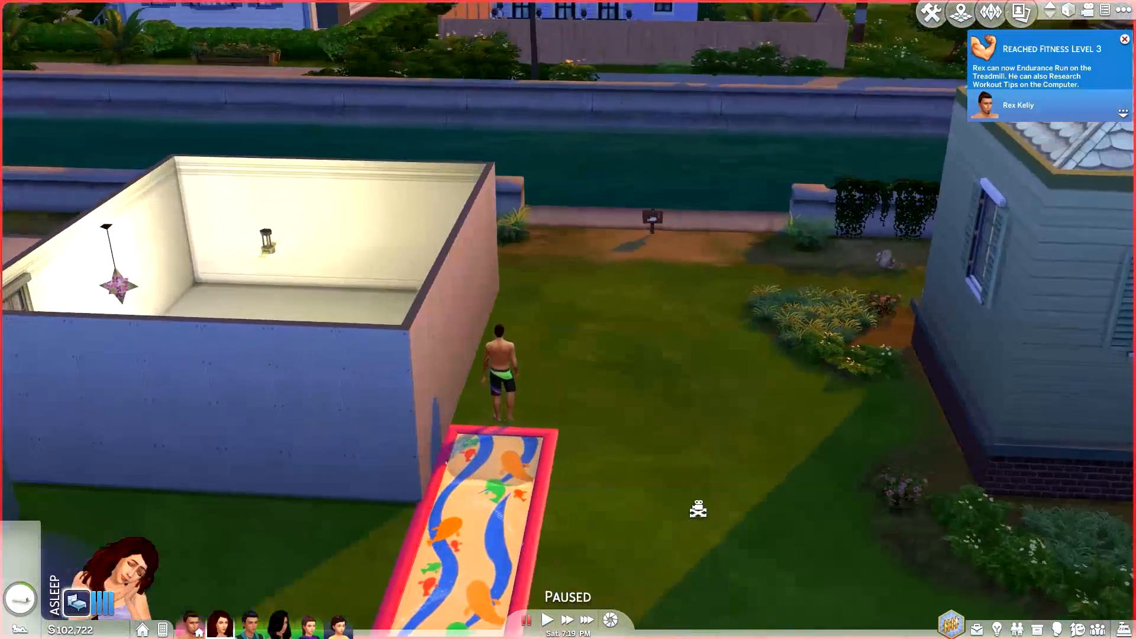
pyautogui.scroll(2, 437, 413)
pyautogui.scroll(3, 437, 413)
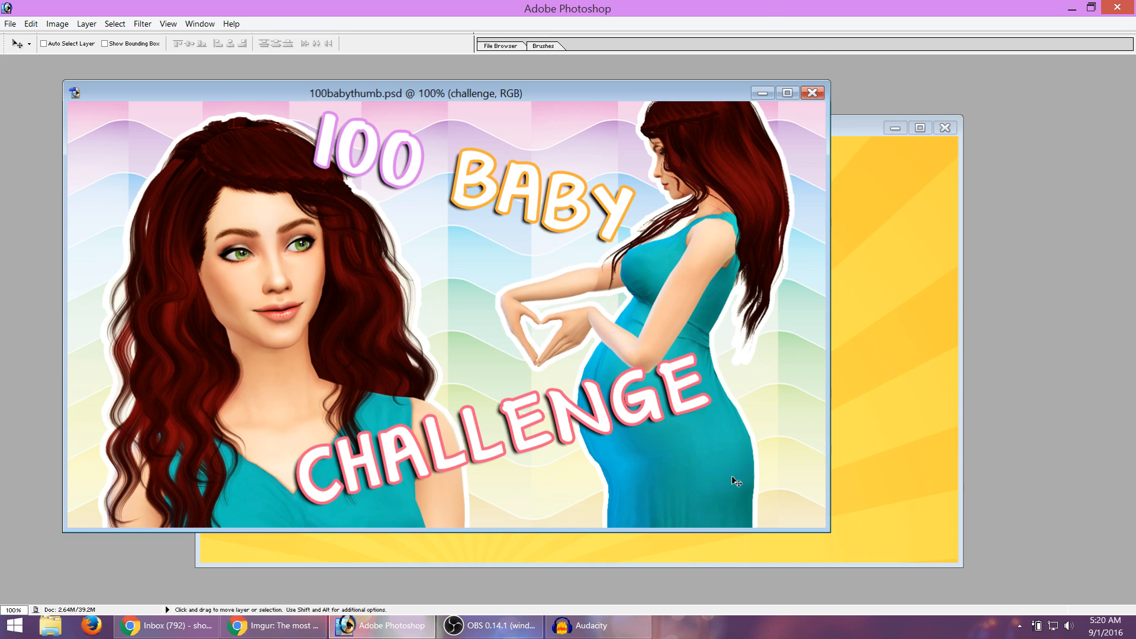
# In Photoshop, bring the yellow sunburst document forward and open the Sim pictures from the Screenshots folder.
pyautogui.click(835, 142)
pyautogui.moveTo(819, 132)
pyautogui.mouseDown()
pyautogui.moveTo(840, 119)
pyautogui.moveTo(826, 129)
pyautogui.mouseUp()
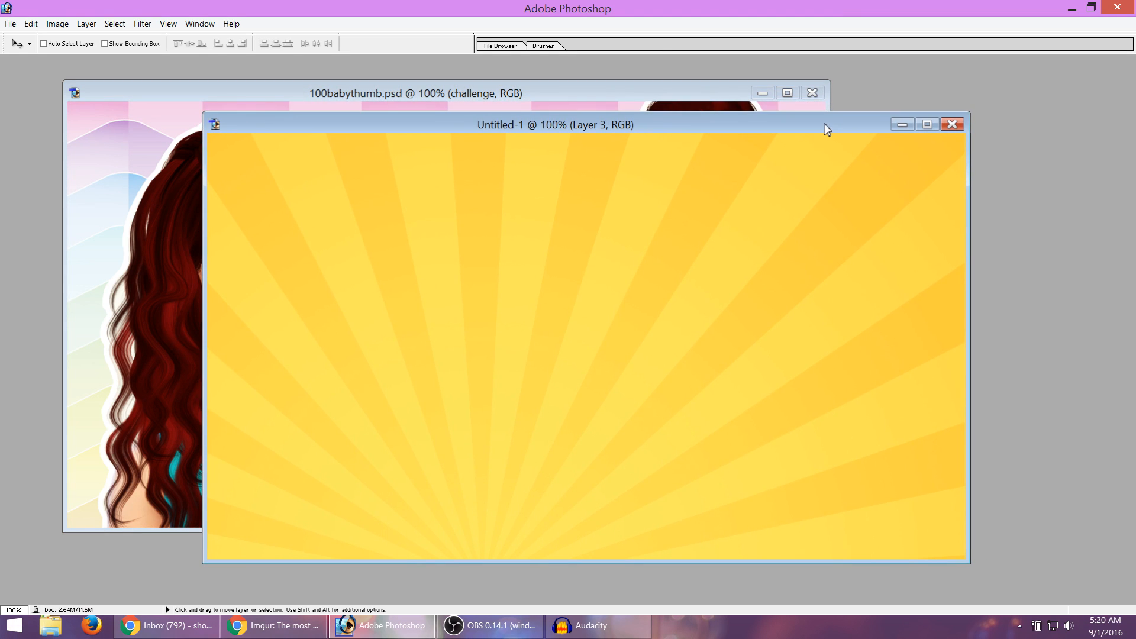
pyautogui.click(50, 625)
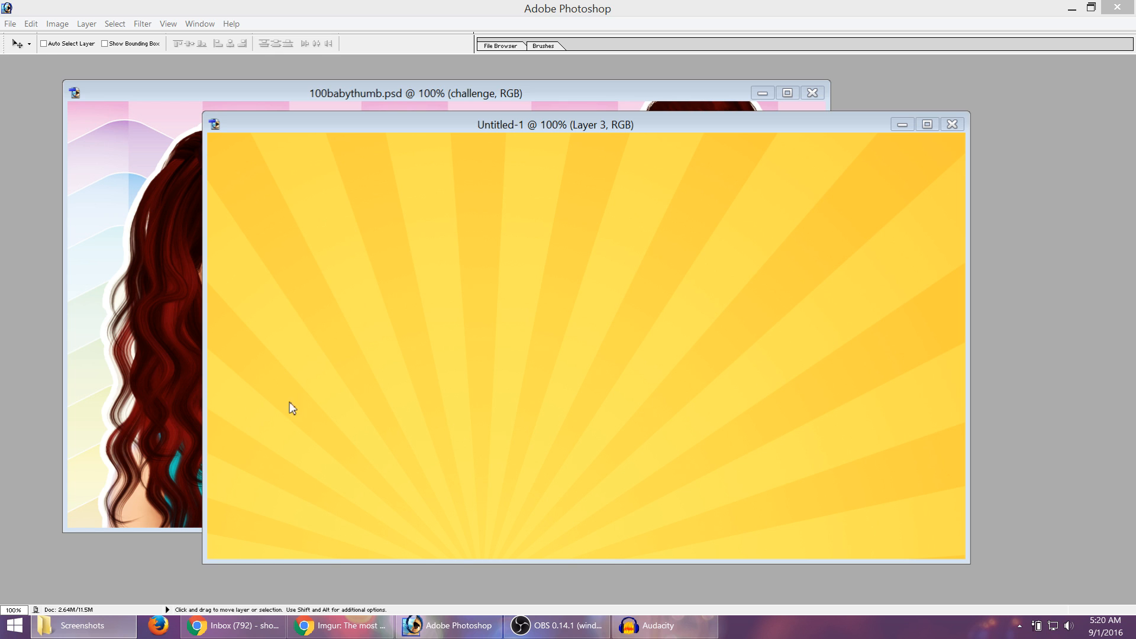
pyautogui.moveTo(27, 431); pyautogui.dragTo(26, 431)
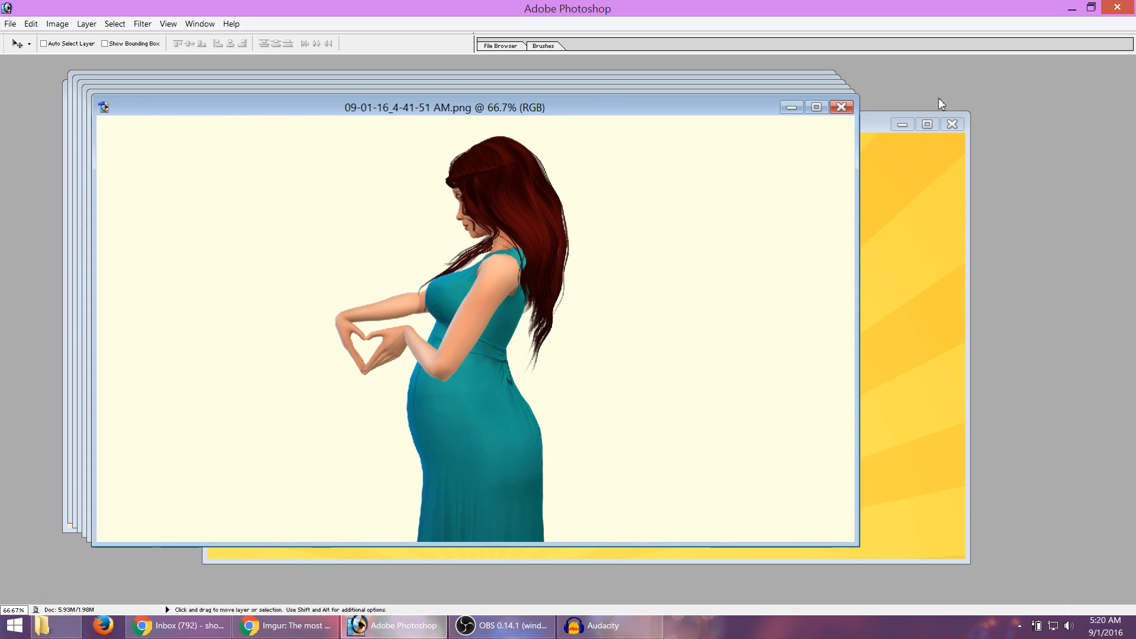
# Minimize the 4-41-51 and 4-58-05 screenshots and move the 4-58-14 seated pose aside.
pyautogui.moveTo(670, 112); pyautogui.dragTo(799, 134)
pyautogui.click(921, 134)
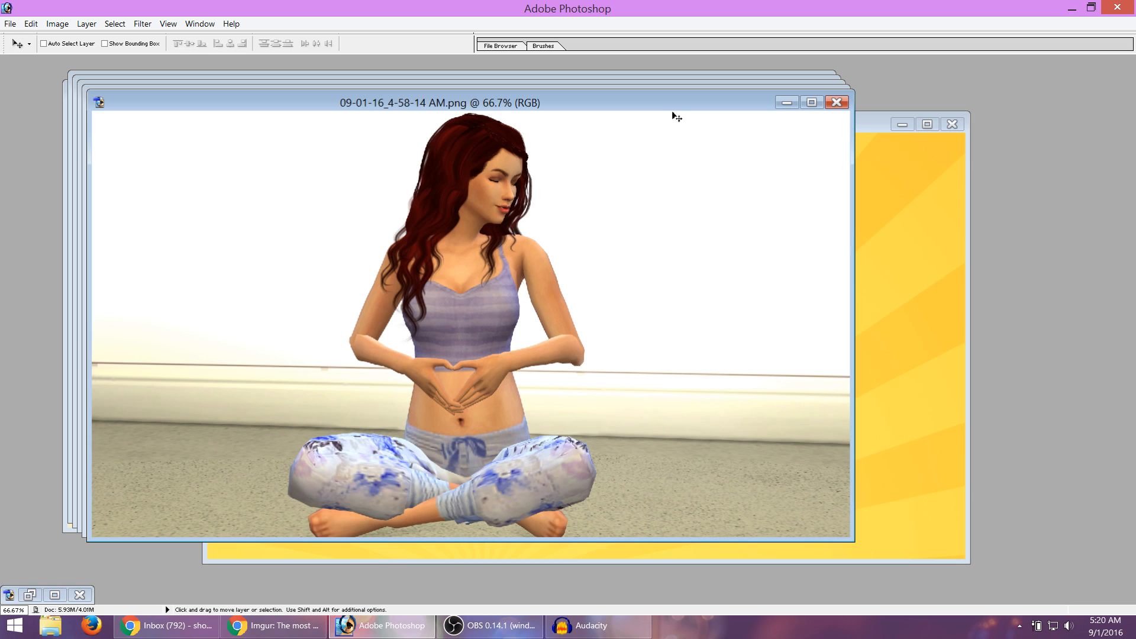
pyautogui.moveTo(673, 113); pyautogui.dragTo(754, 135)
pyautogui.click(688, 93)
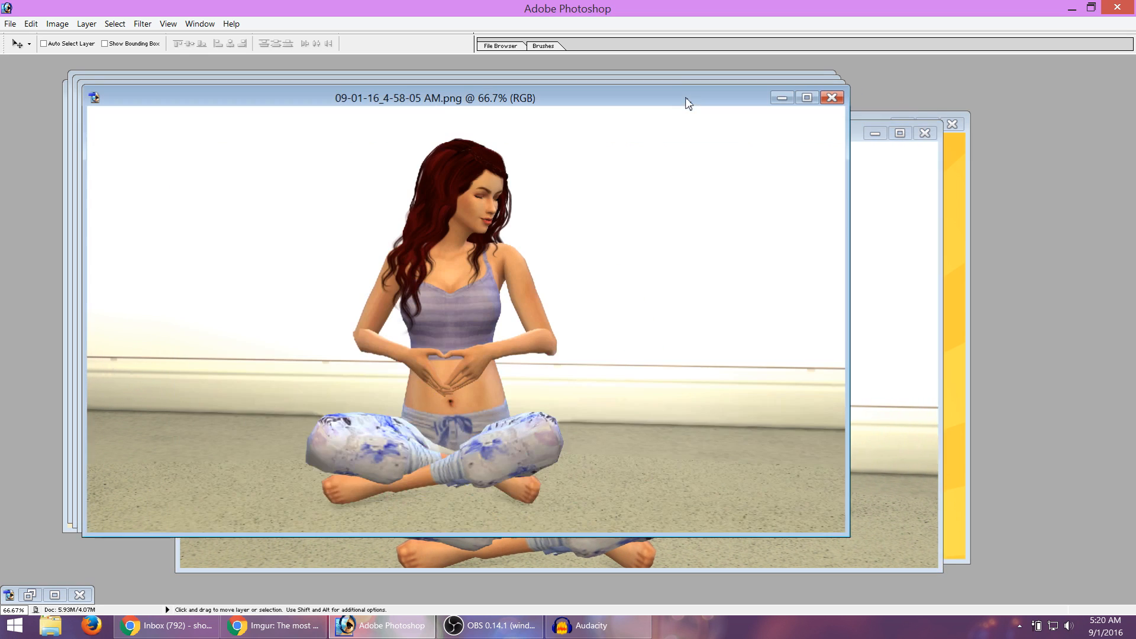
pyautogui.click(781, 98)
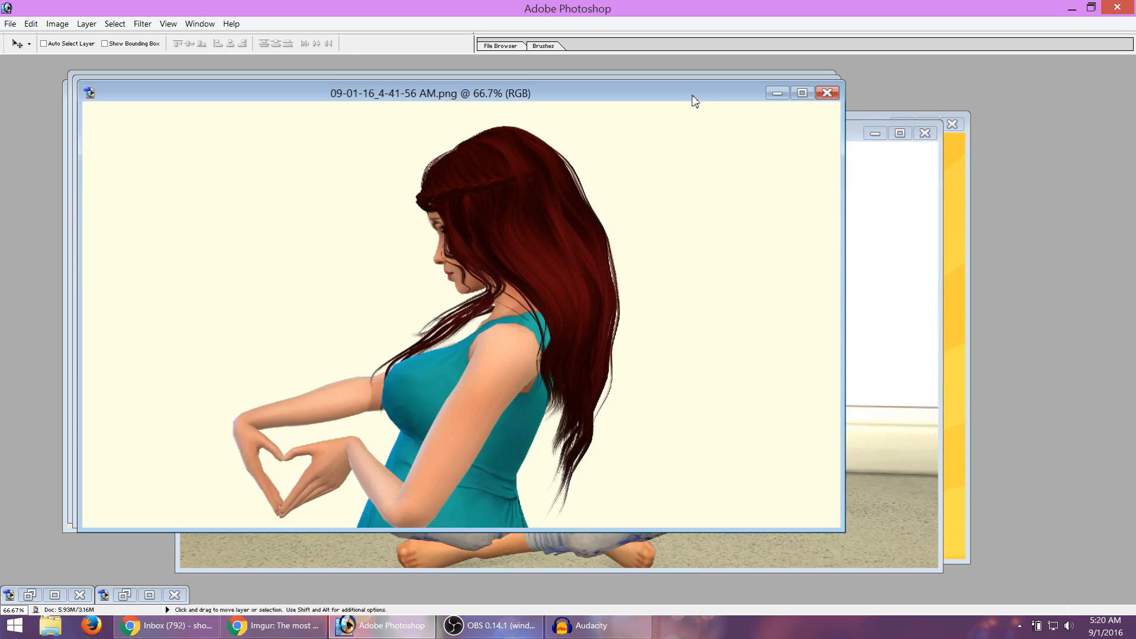
# Compare the remaining teal-dress screenshots and minimize 4-41-56 and 4-41-54, leaving 4-41-52 open.
pyautogui.moveTo(680, 95); pyautogui.dragTo(624, 124)
pyautogui.click(713, 94)
pyautogui.click(775, 128)
pyautogui.click(827, 123)
pyautogui.click(596, 83)
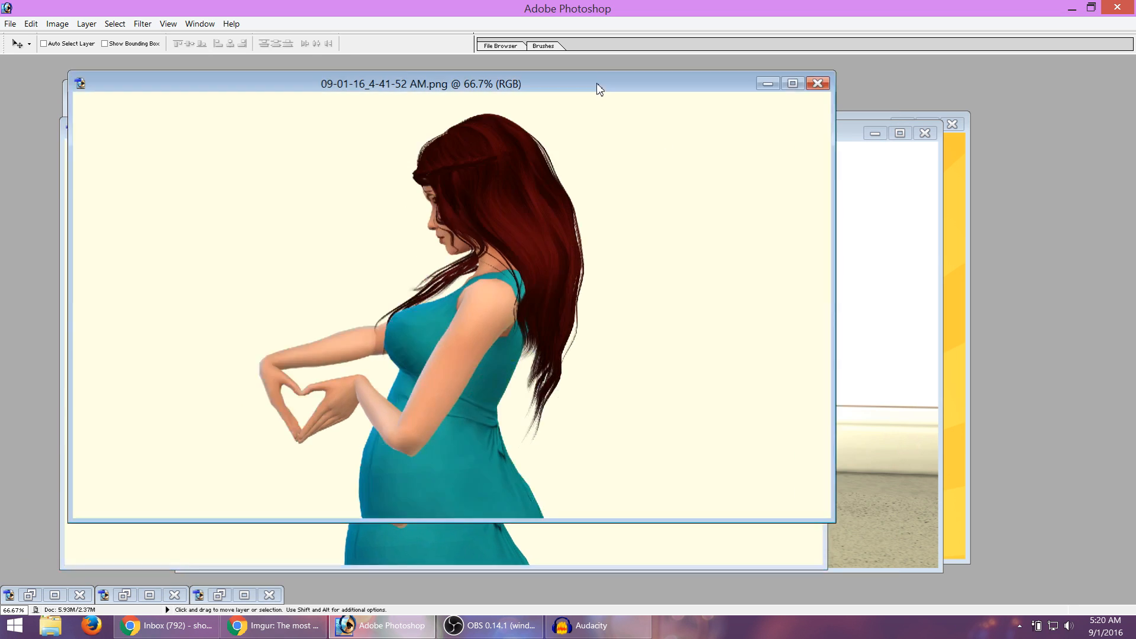
pyautogui.click(821, 534)
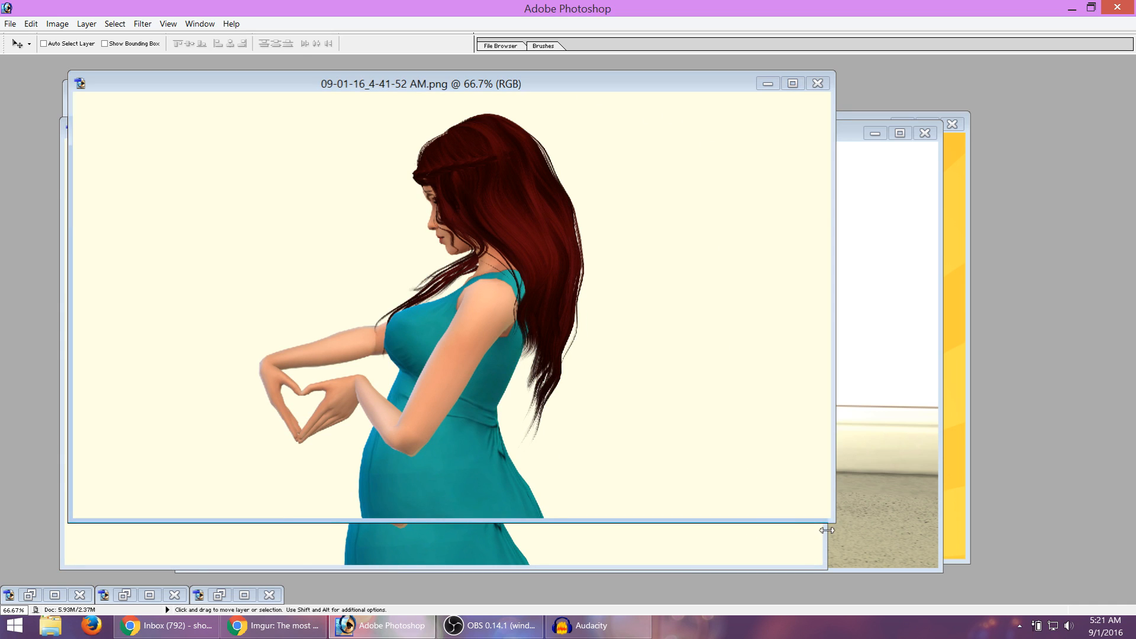
pyautogui.moveTo(529, 140); pyautogui.dragTo(614, 132)
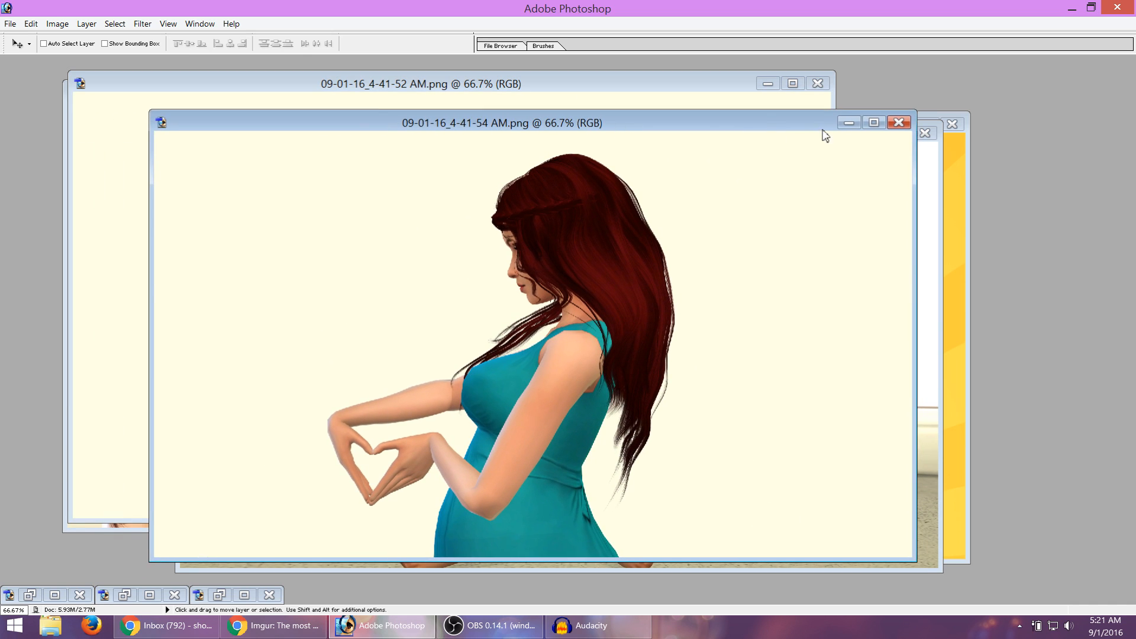
pyautogui.click(849, 129)
# Arrange the 4-41-52 and 4-58-14 screenshots so both can be reached, with 4-41-52 in front.
pyautogui.moveTo(445, 81); pyautogui.dragTo(427, 120)
pyautogui.click(828, 131)
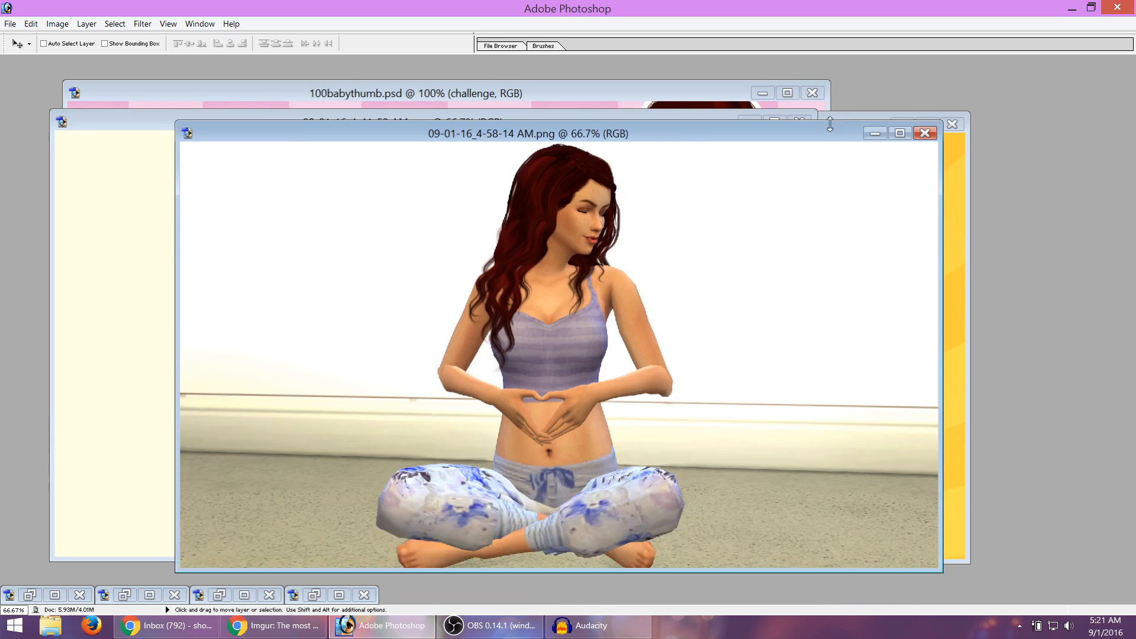
pyautogui.moveTo(748, 129); pyautogui.dragTo(769, 99)
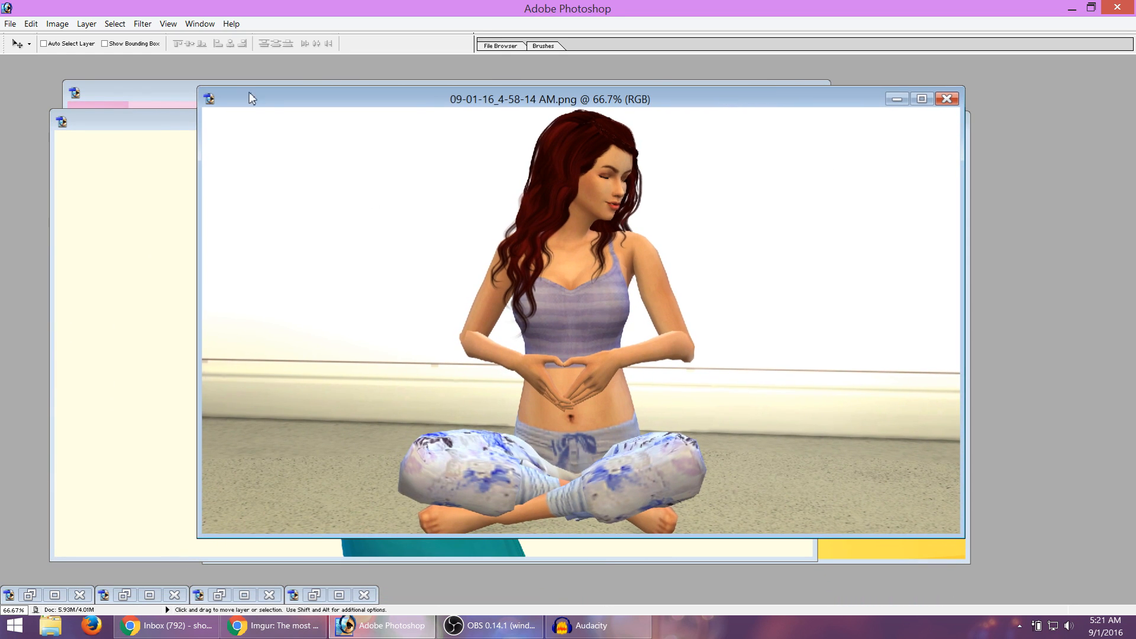
pyautogui.click(144, 121)
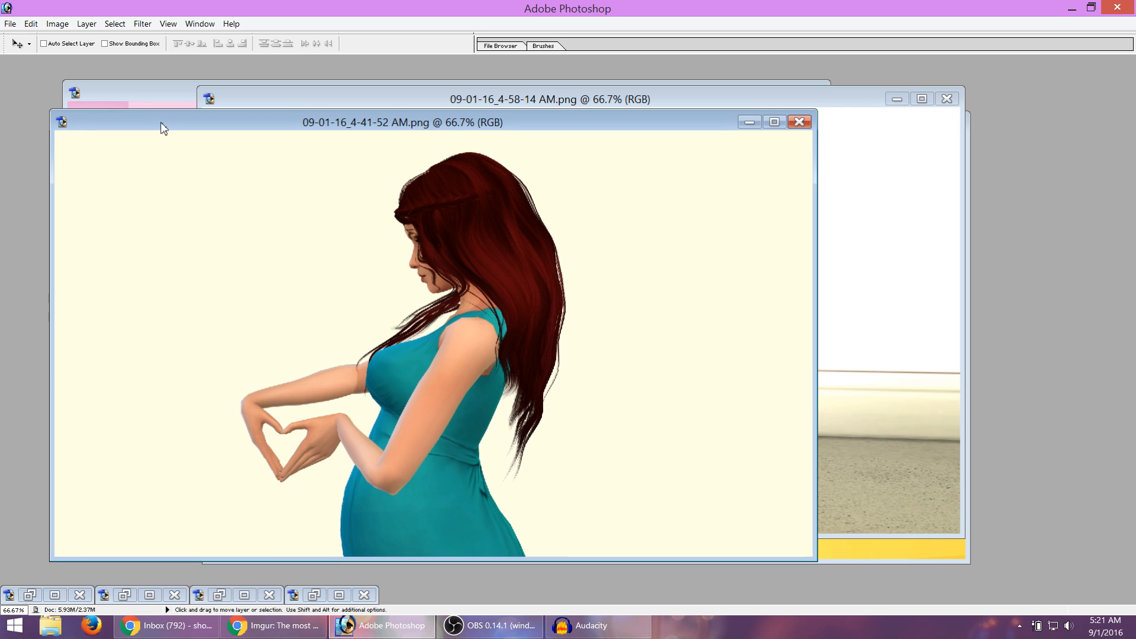
pyautogui.moveTo(163, 128); pyautogui.dragTo(205, 128)
# Erase the cream background around the Sim, inside her arms and heart hands, and beside her neck with the Magic Eraser at tolerance 32.
pyautogui.press('e')
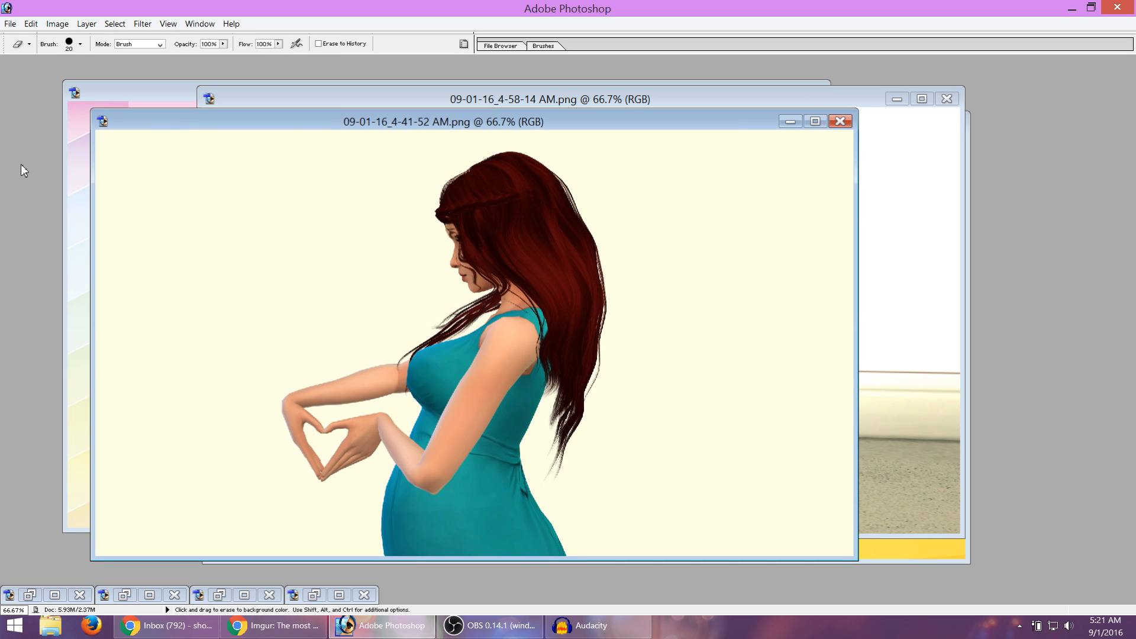
pyautogui.hotkey('shift', 'e')
pyautogui.hotkey('shift', 'e')
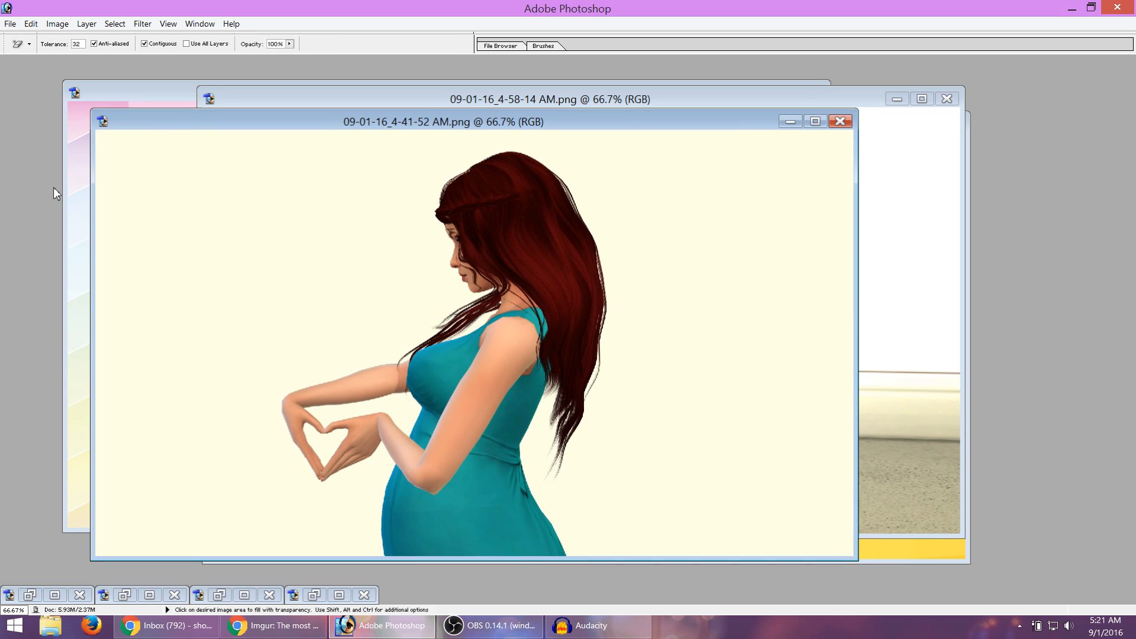
pyautogui.click(239, 267)
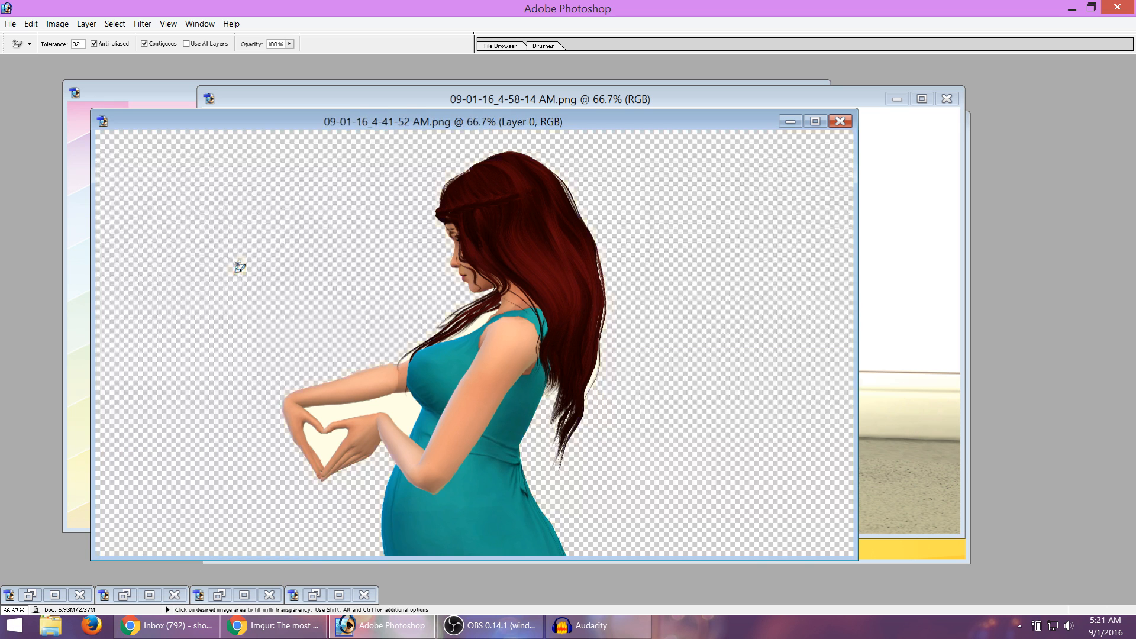
pyautogui.click(400, 414)
pyautogui.click(328, 447)
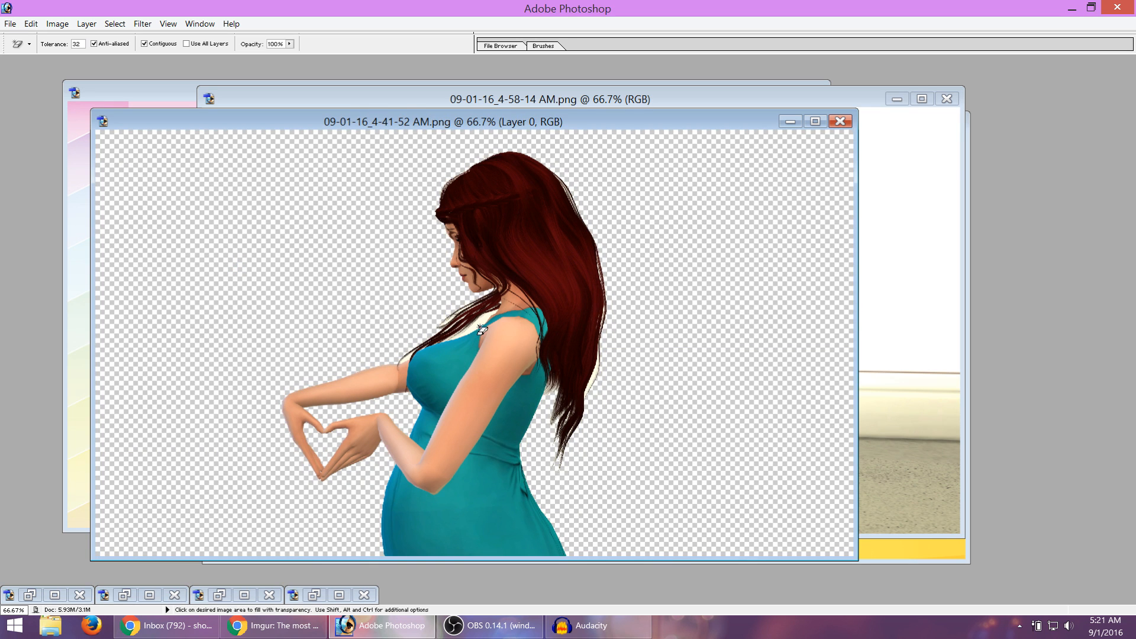
pyautogui.click(481, 329)
# Add a red stroke layer style around the cut-out Sim and thicken it.
pyautogui.press('h')
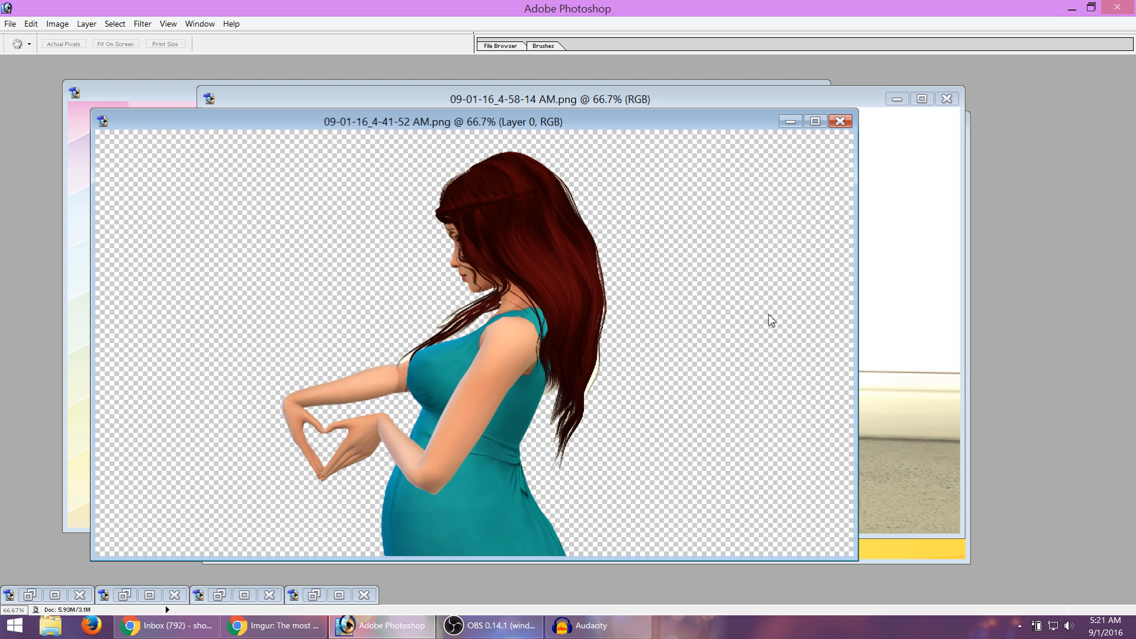
pyautogui.click(769, 314)
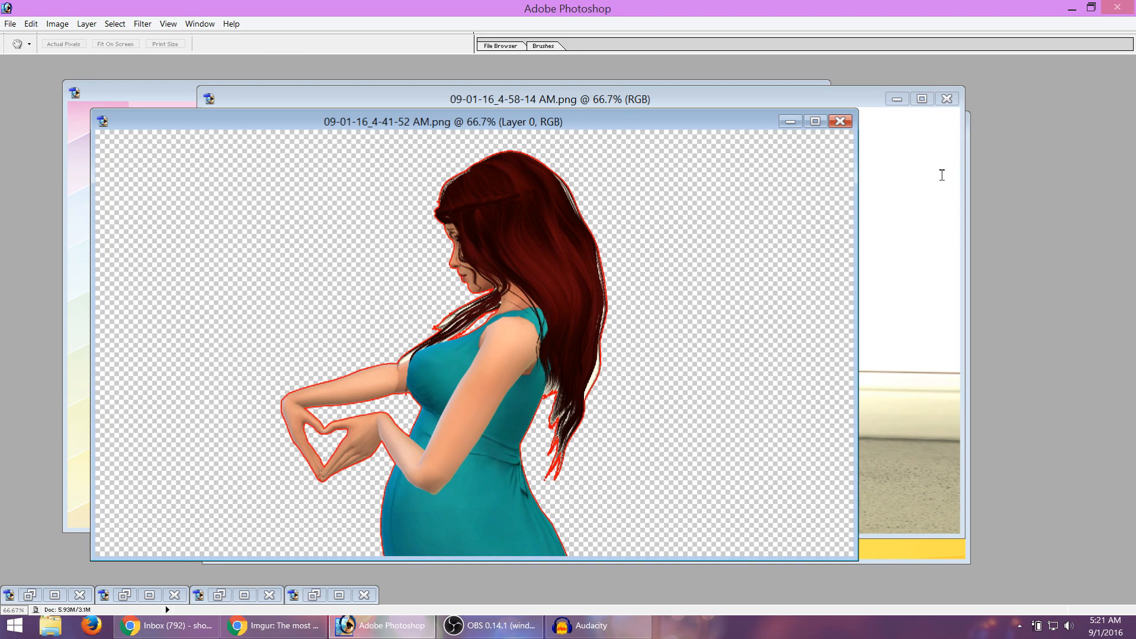
pyautogui.moveTo(940, 185); pyautogui.dragTo(953, 193)
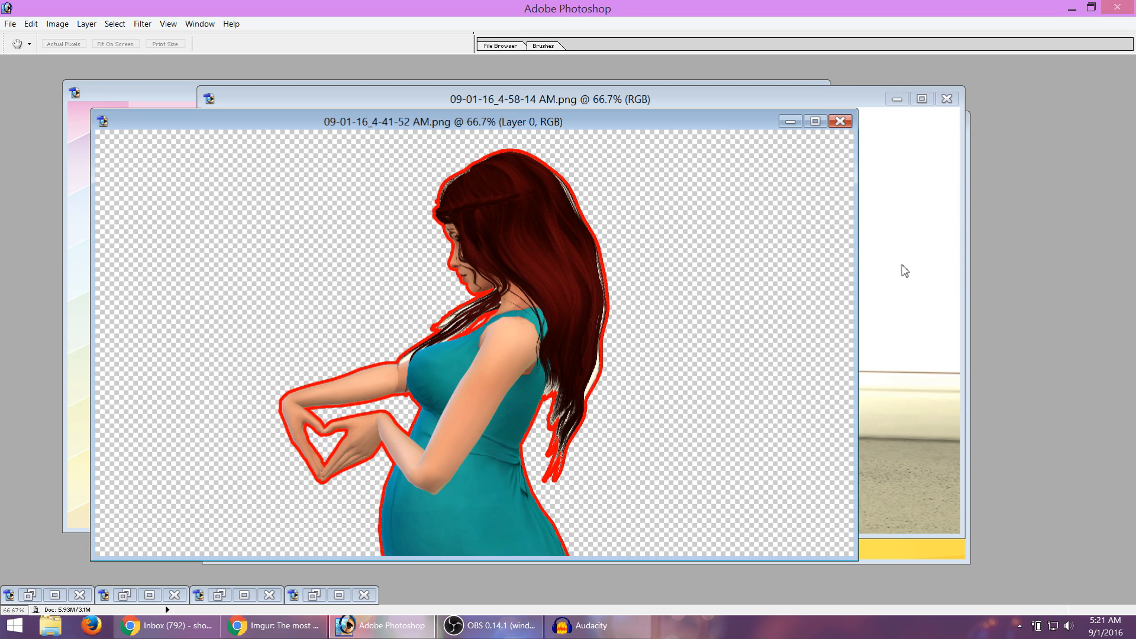
# Change the Sim's stroke colour to white, try black, restore white, and apply the layer style.
pyautogui.click(863, 244)
pyautogui.click(718, 82)
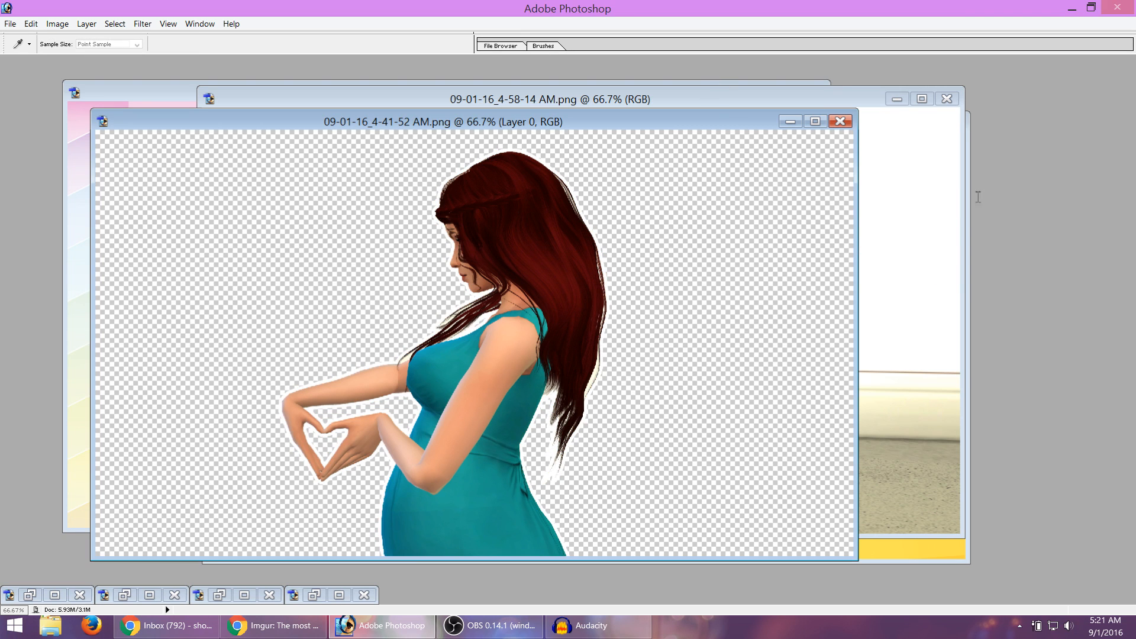
pyautogui.click(727, 312)
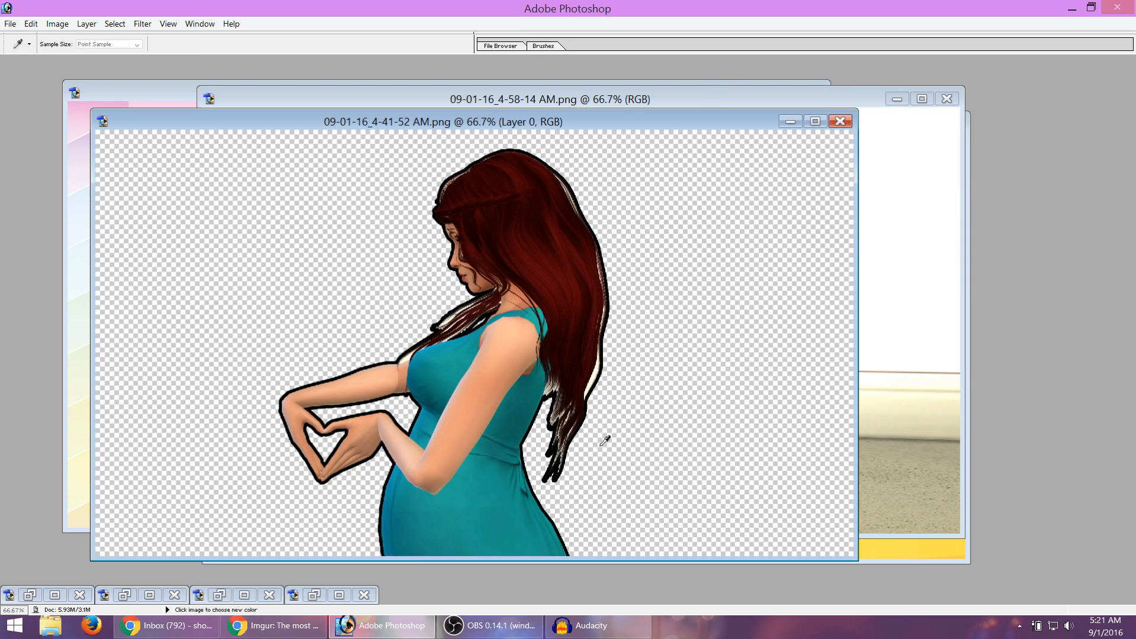
pyautogui.click(698, 77)
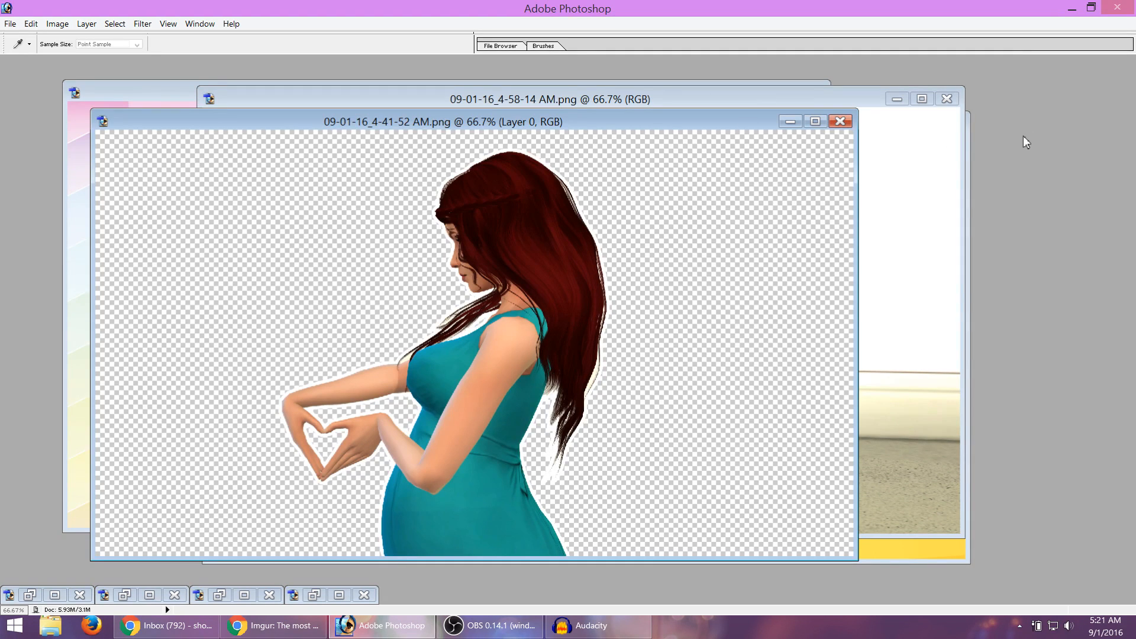
pyautogui.press('h')
pyautogui.press('e')
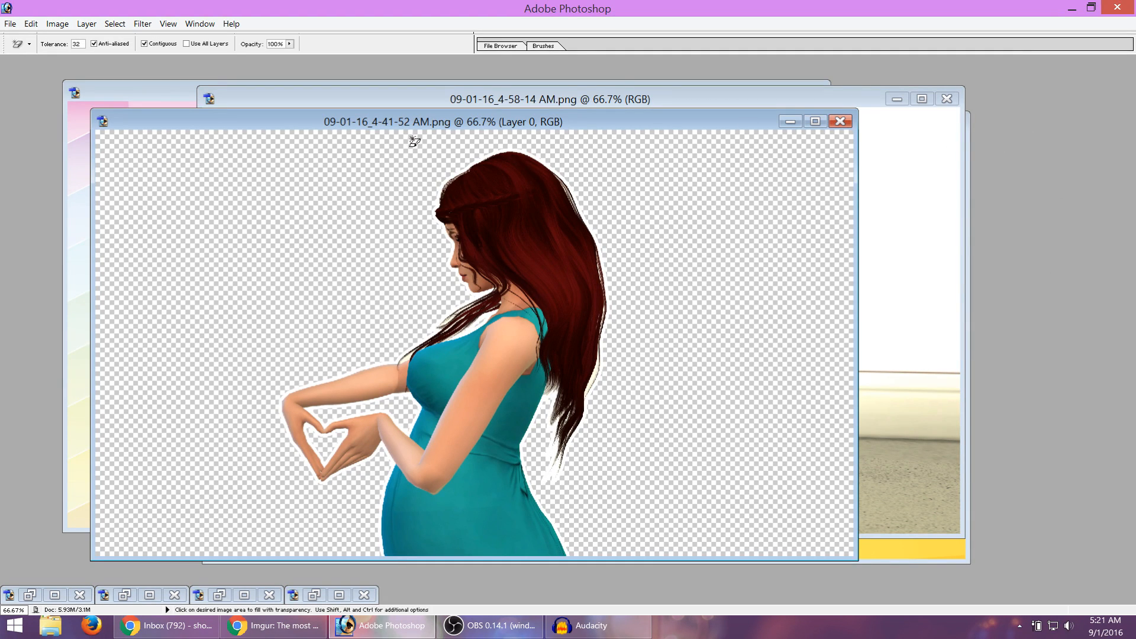
# Move the cut-out and 100babythumb.psd windows aside and bring the yellow sunburst document to the front.
pyautogui.moveTo(397, 123)
pyautogui.mouseDown()
pyautogui.moveTo(406, 128)
pyautogui.moveTo(395, 137)
pyautogui.mouseUp()
pyautogui.click(180, 97)
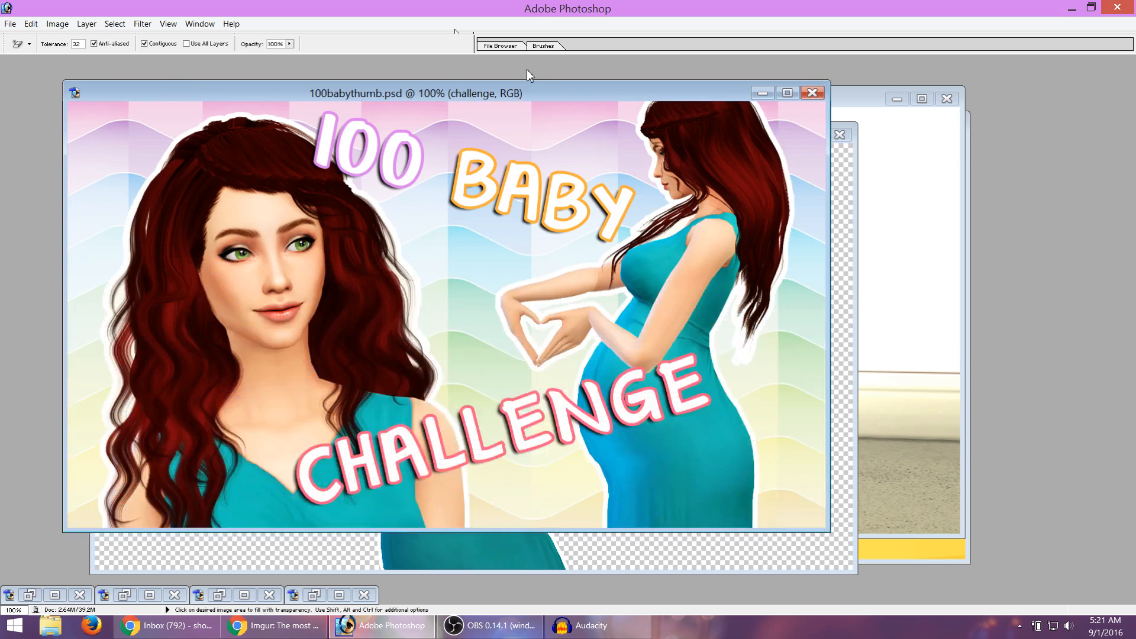
pyautogui.moveTo(518, 102); pyautogui.dragTo(495, 75)
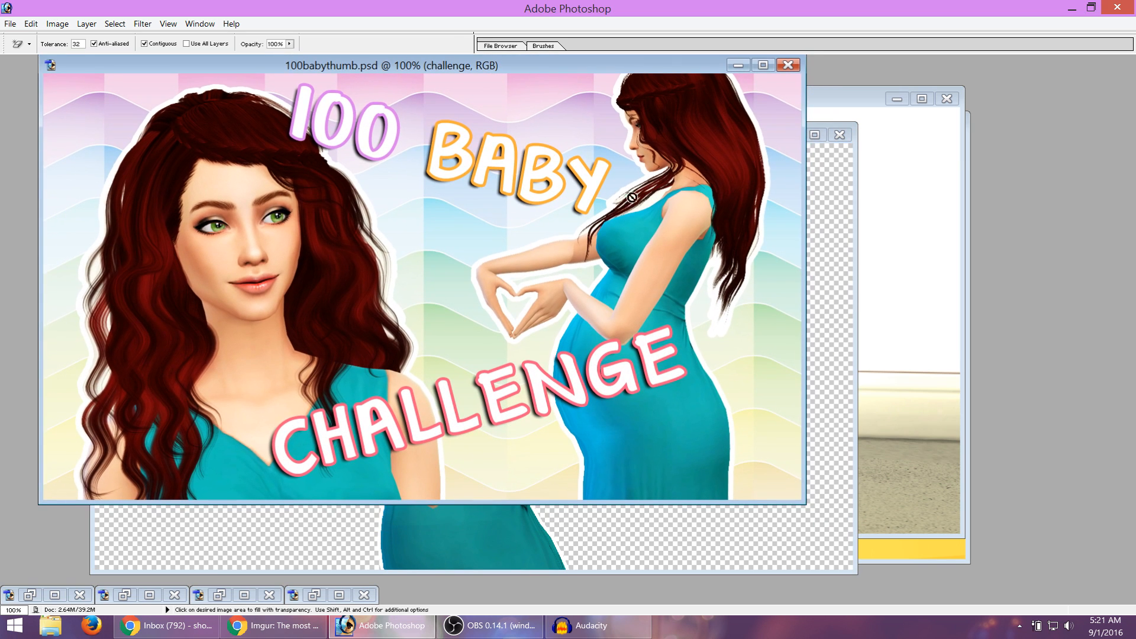
pyautogui.click(968, 554)
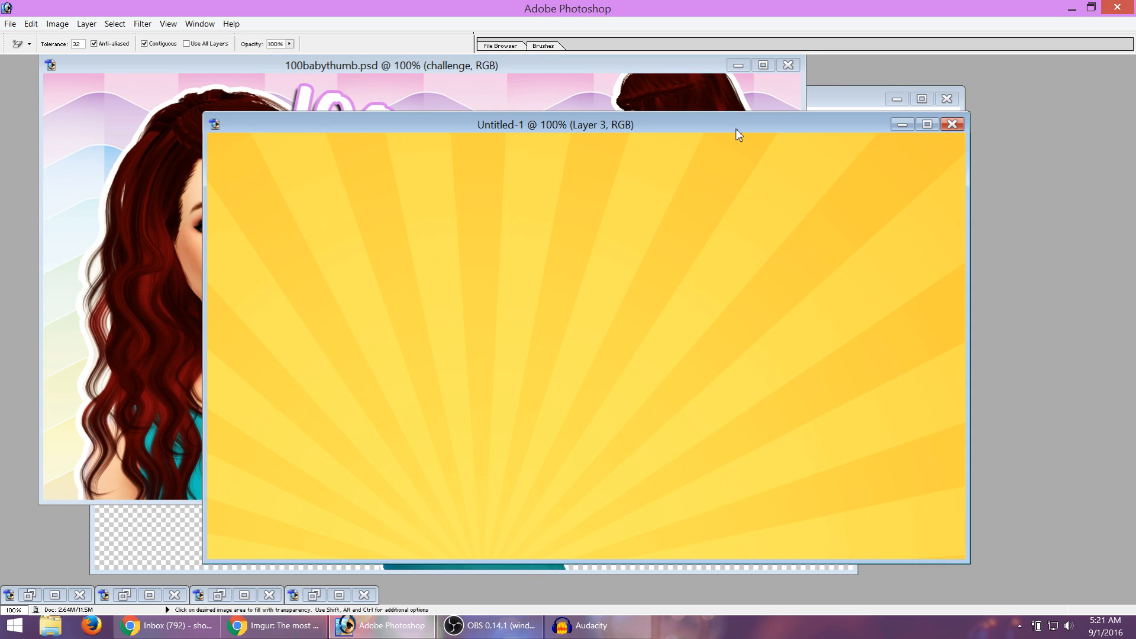
# Hide the sunburst layer to preview the rainbow wave background, and show the sunburst again.
pyautogui.moveTo(738, 134)
pyautogui.mouseDown()
pyautogui.moveTo(738, 152)
pyautogui.moveTo(746, 141)
pyautogui.mouseUp()
pyautogui.press('v')
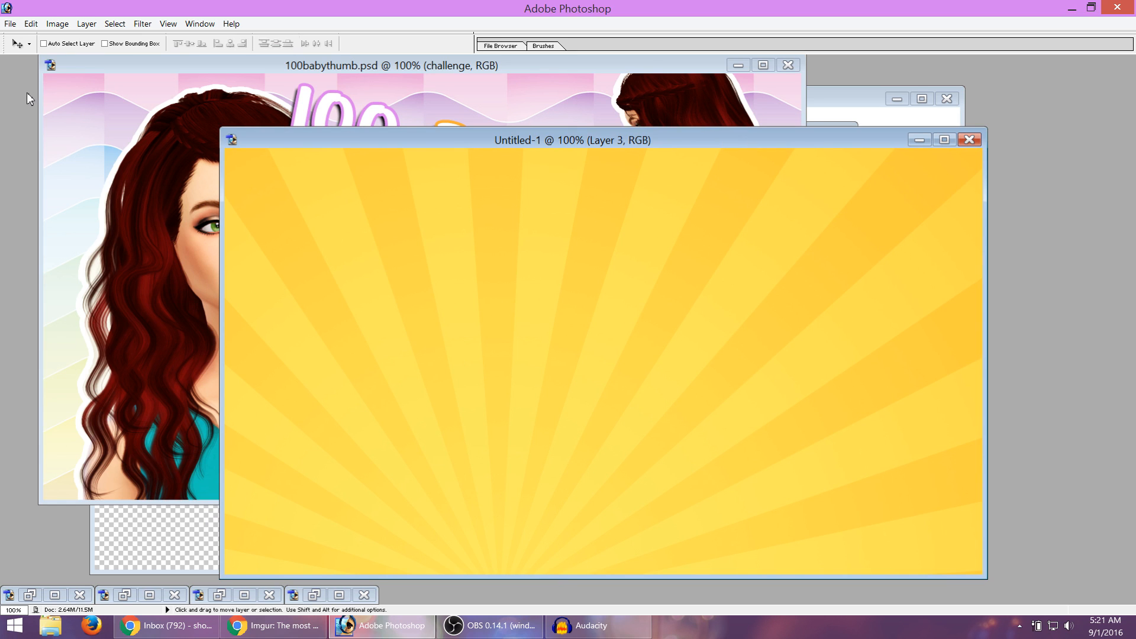
pyautogui.click(1015, 362)
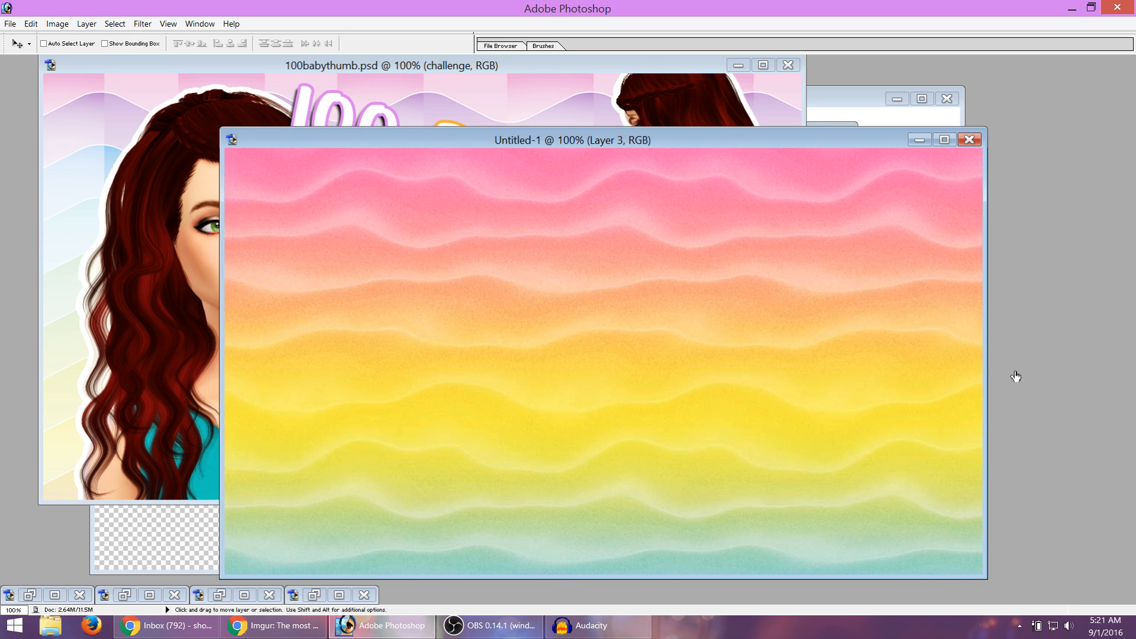
pyautogui.click(1016, 377)
pyautogui.click(1012, 358)
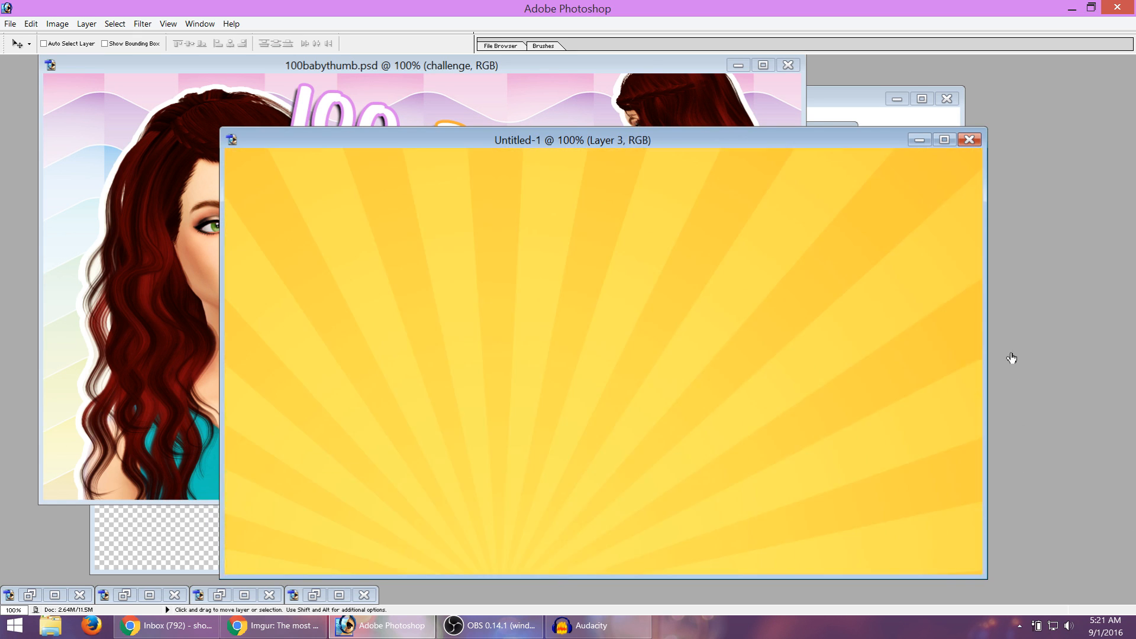
# Copy the outlined Sim from 09-01-16_4-41-52 AM.png into the sunburst document and shift her fully onto the canvas's right half.
pyautogui.click(92, 547)
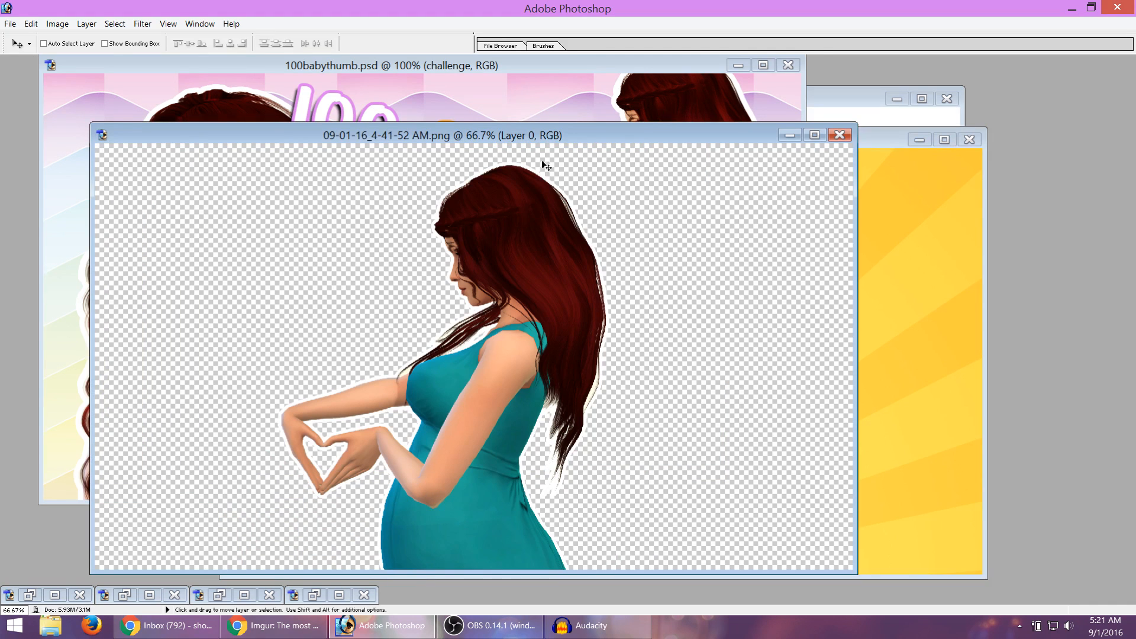
pyautogui.moveTo(537, 137); pyautogui.dragTo(447, 120)
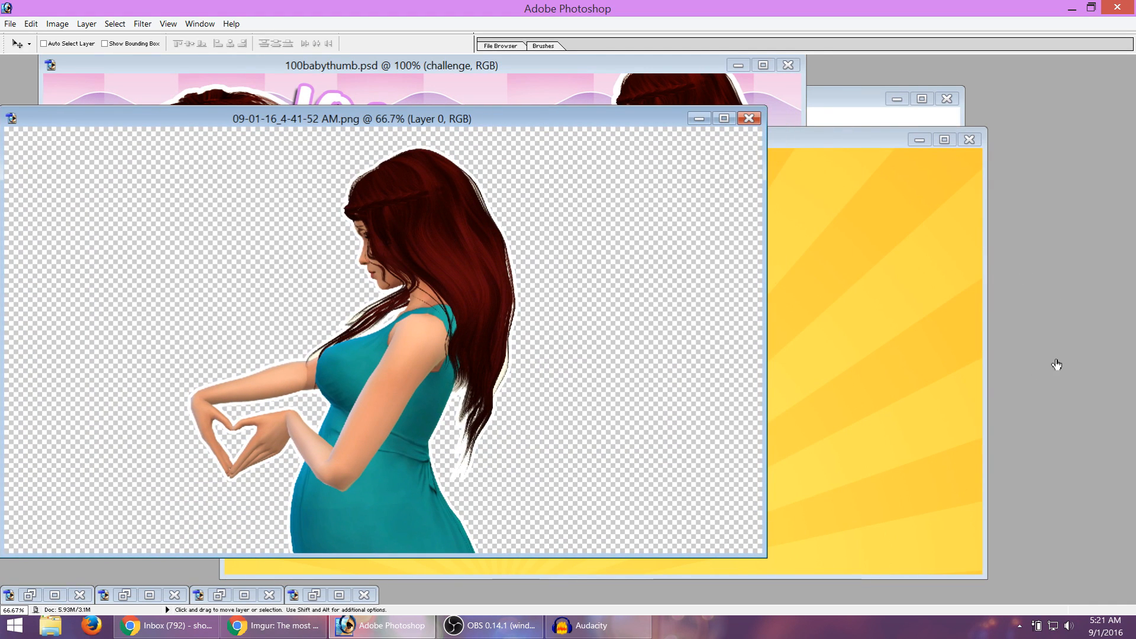
pyautogui.moveTo(988, 344); pyautogui.dragTo(816, 318)
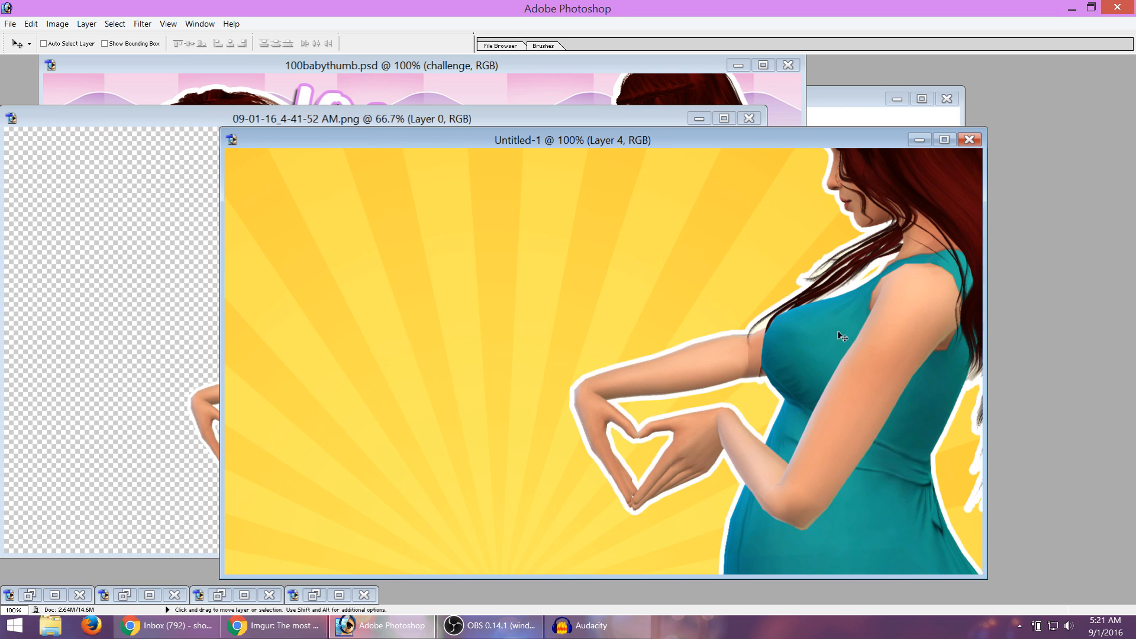
pyautogui.moveTo(900, 341); pyautogui.dragTo(768, 366)
# Enlarge the sunburst document window, scale the Sim to about 78.4% with Free Transform, and place her on the canvas's right side.
pyautogui.moveTo(669, 147); pyautogui.dragTo(537, 85)
pyautogui.moveTo(855, 515); pyautogui.dragTo(982, 598)
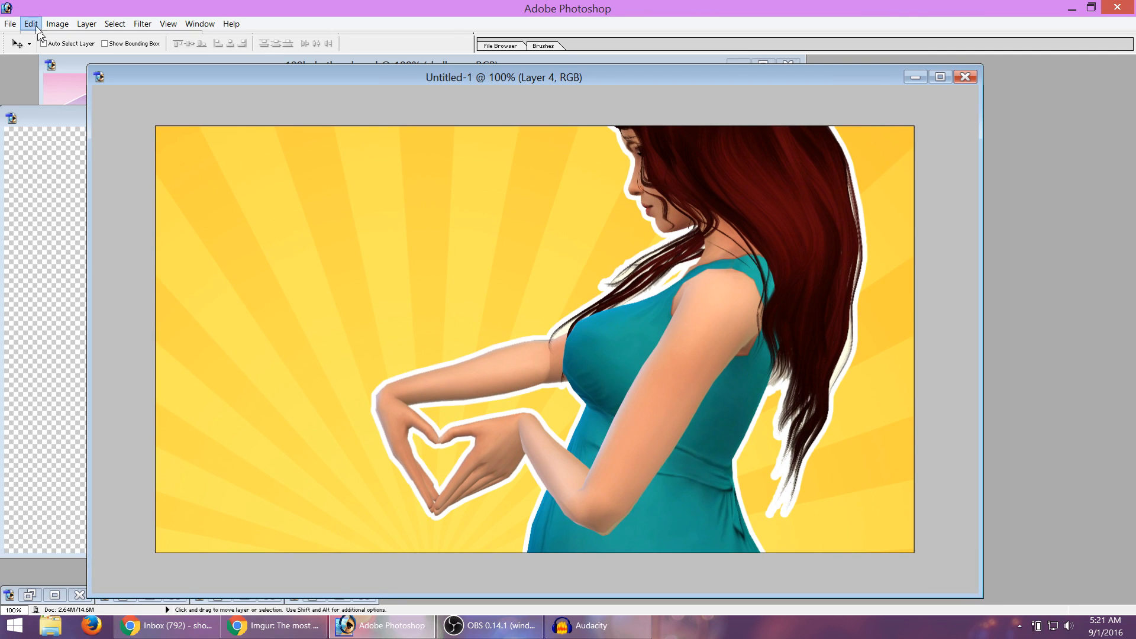
pyautogui.hotkey('ctrl', '0')
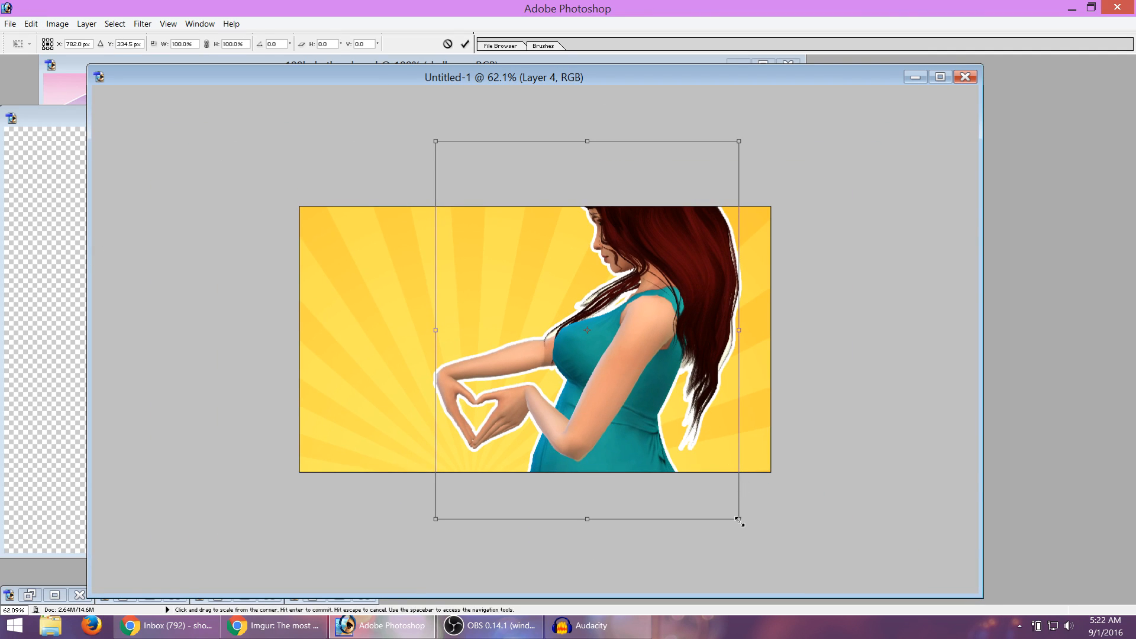
pyautogui.moveTo(739, 521); pyautogui.dragTo(662, 424)
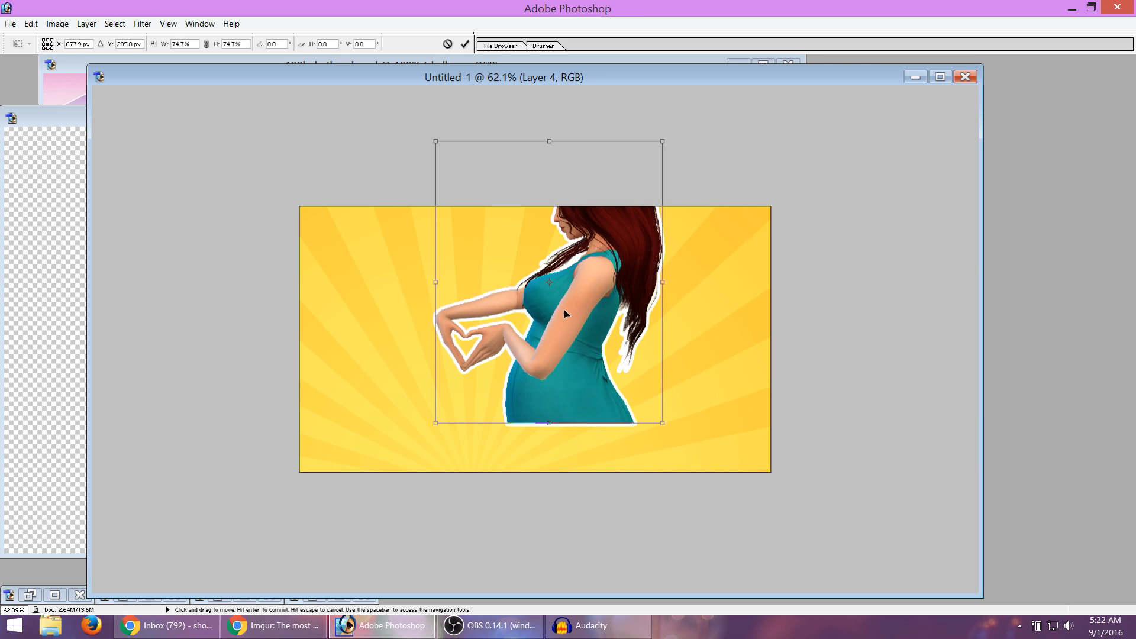
pyautogui.moveTo(559, 305); pyautogui.dragTo(638, 354)
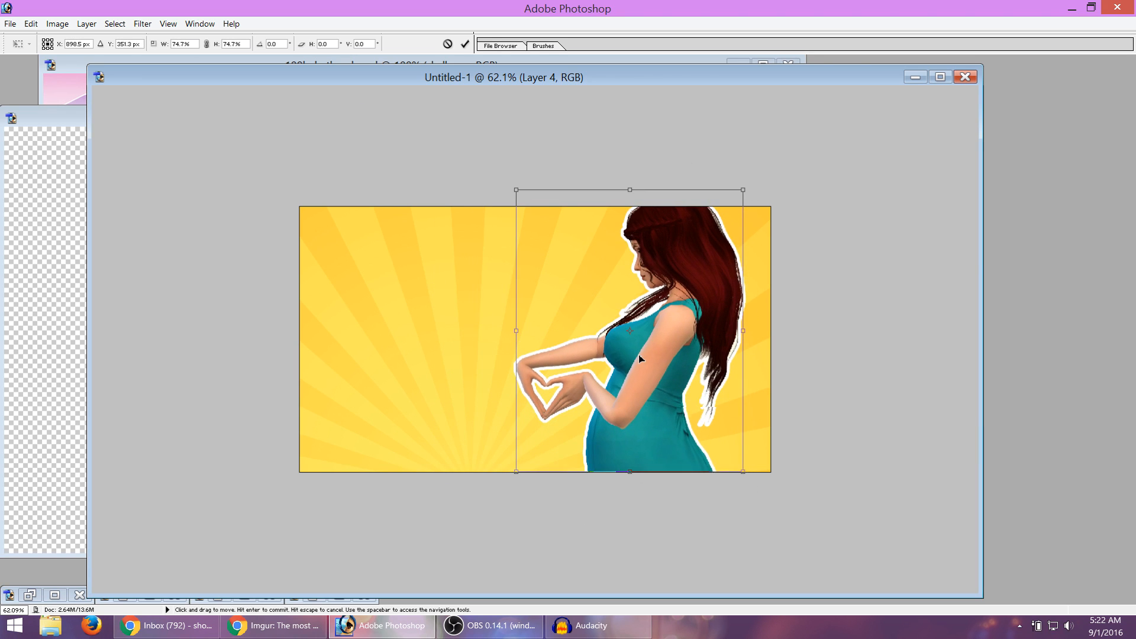
pyautogui.moveTo(743, 190); pyautogui.dragTo(750, 182)
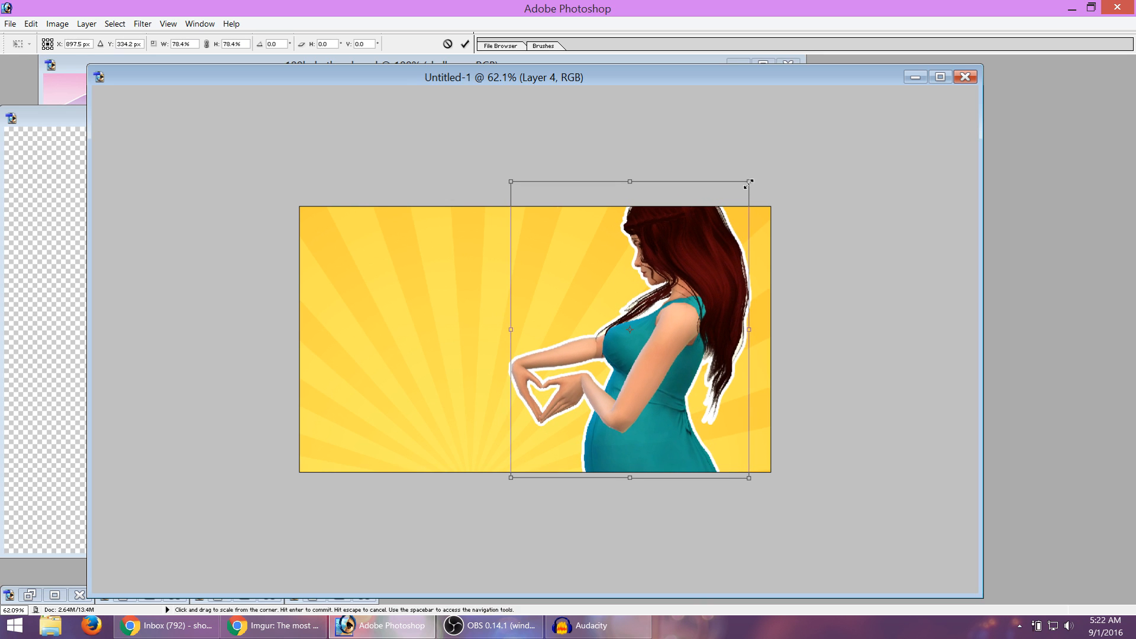
pyautogui.click(465, 44)
# Nudge the Sim slightly up and left, fit the window around the canvas, and move it lower in the workspace.
pyautogui.scroll(2, 537, 339)
pyautogui.scroll(3, 537, 340)
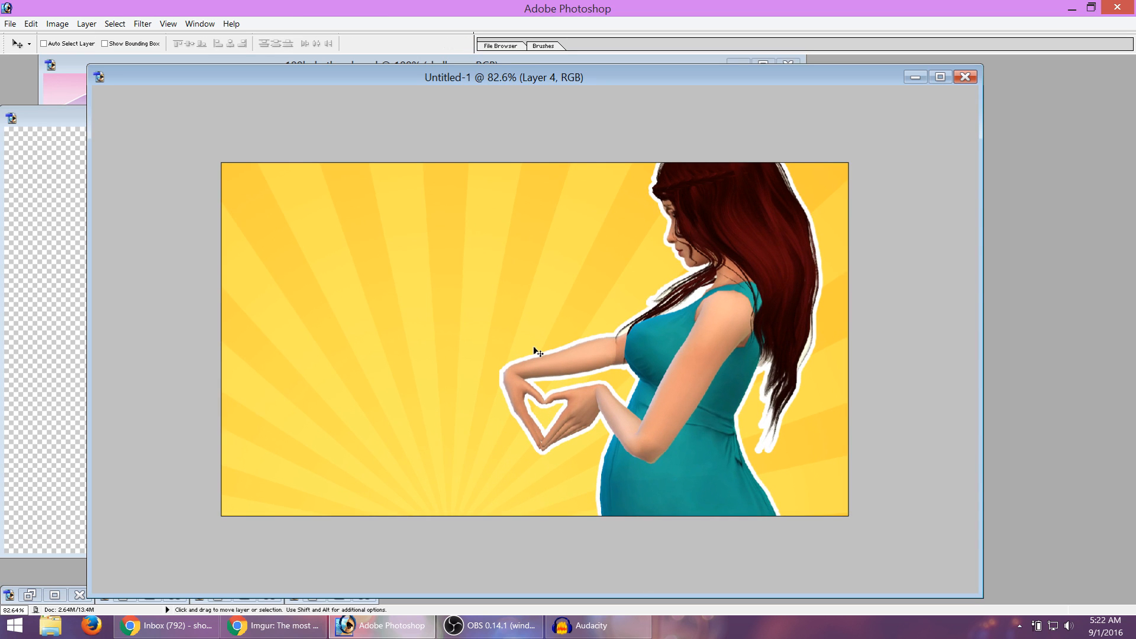
pyautogui.moveTo(715, 411)
pyautogui.mouseDown()
pyautogui.moveTo(486, 410)
pyautogui.moveTo(374, 370)
pyautogui.moveTo(653, 434)
pyautogui.moveTo(705, 393)
pyautogui.moveTo(686, 406)
pyautogui.moveTo(710, 401)
pyautogui.mouseUp()
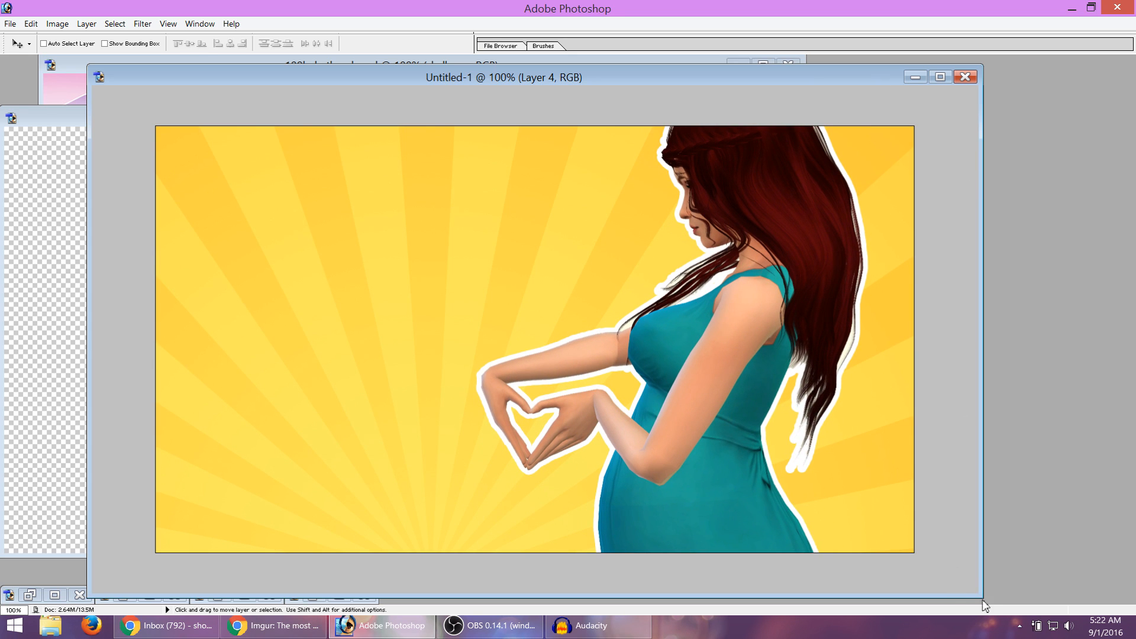
pyautogui.moveTo(982, 596); pyautogui.dragTo(857, 526)
pyautogui.moveTo(633, 71); pyautogui.dragTo(694, 150)
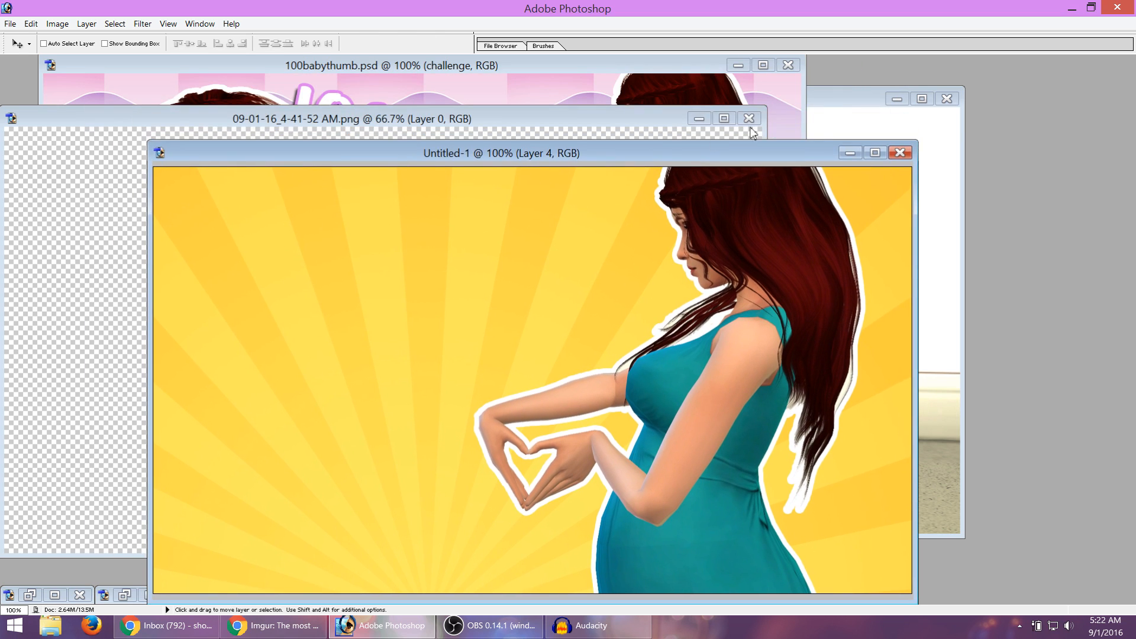
# Bring 09-01-16_4-58-14 AM.png forward and erase the white wall and most of the baseboard around the seated Sim with the Magic Eraser.
pyautogui.click(843, 104)
pyautogui.moveTo(814, 107); pyautogui.dragTo(756, 110)
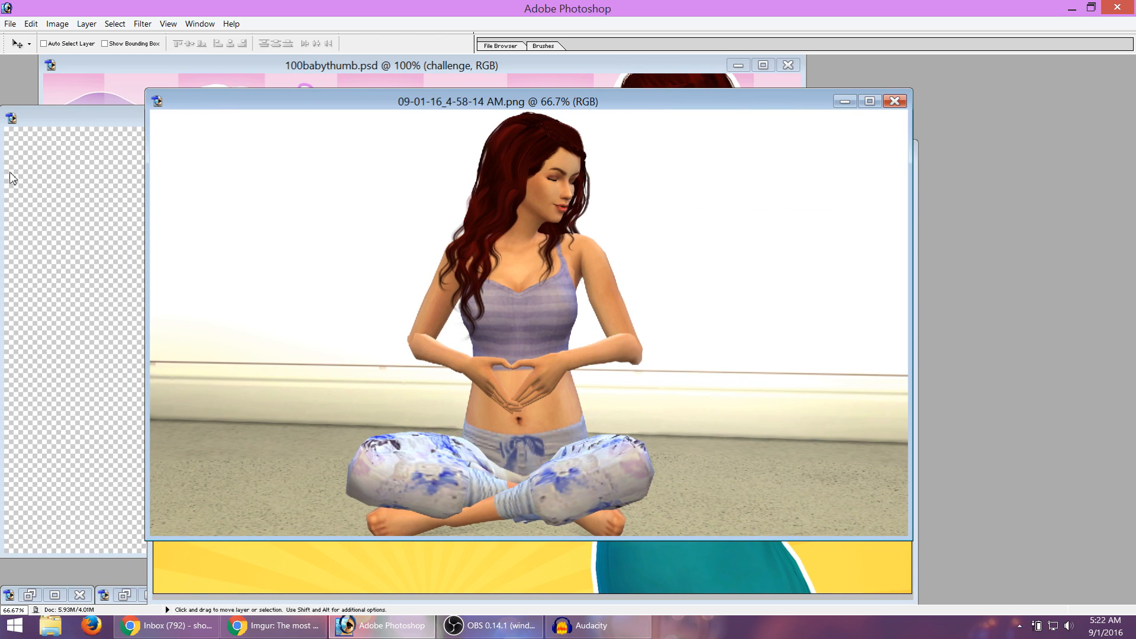
pyautogui.press('e')
pyautogui.click(245, 263)
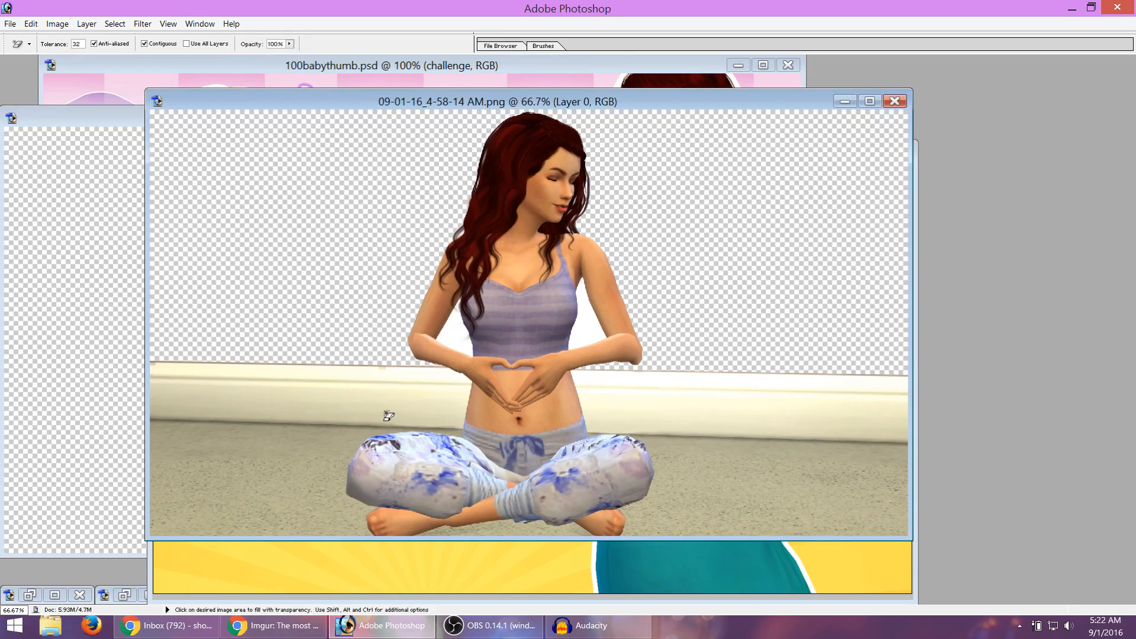
pyautogui.click(367, 368)
pyautogui.click(638, 416)
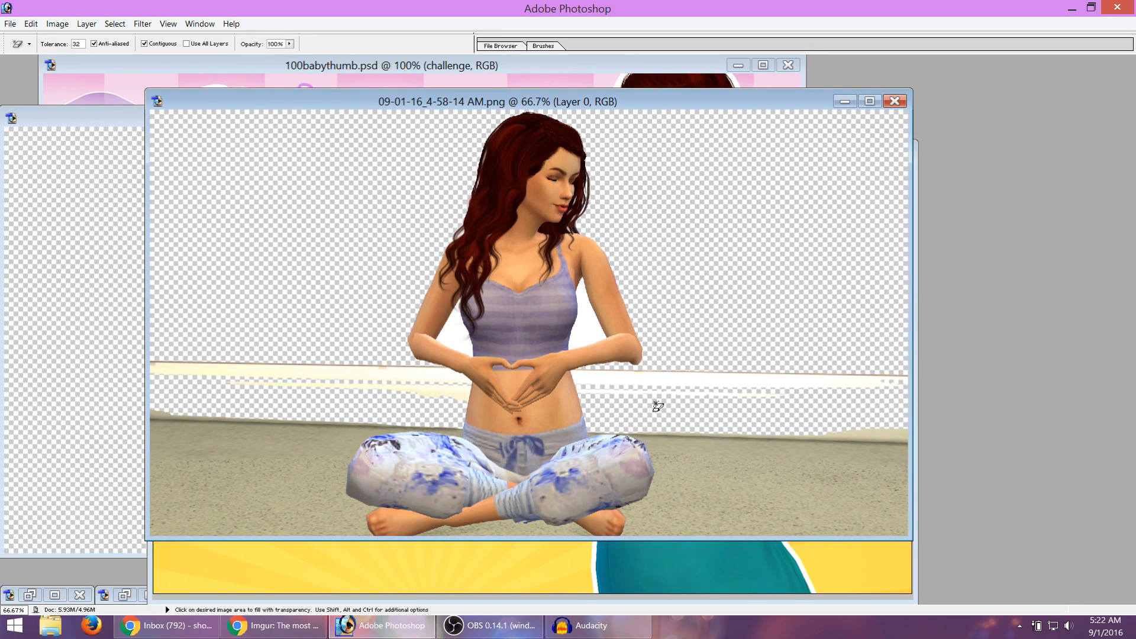
pyautogui.click(595, 334)
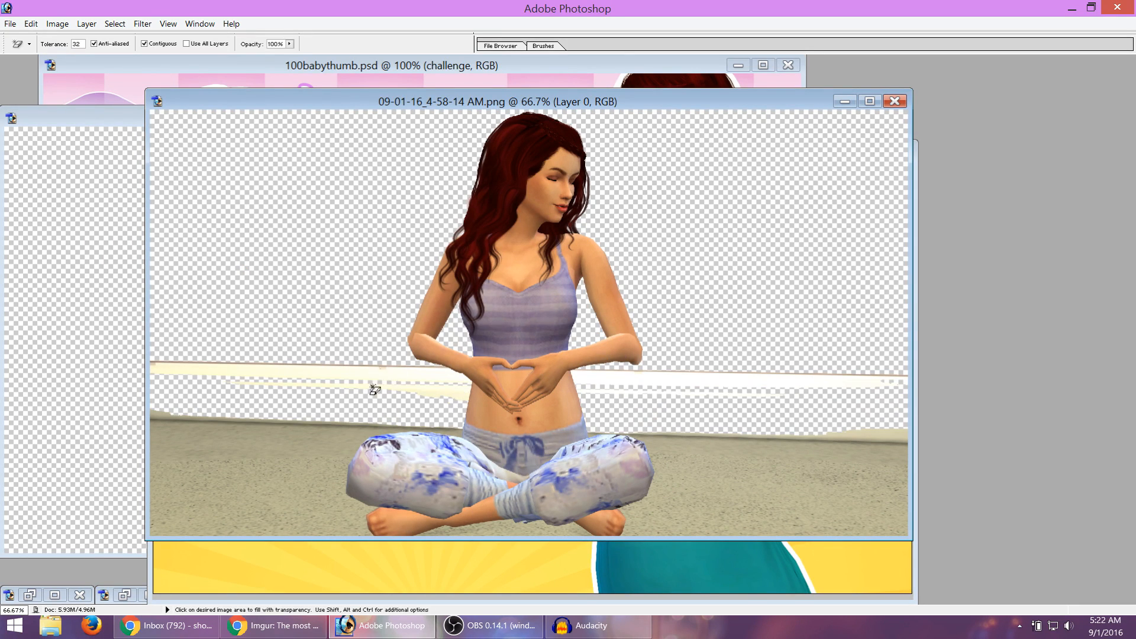
# Erase the carpet on both sides of the seated Sim and beneath her legs with the Magic Eraser.
pyautogui.click(302, 501)
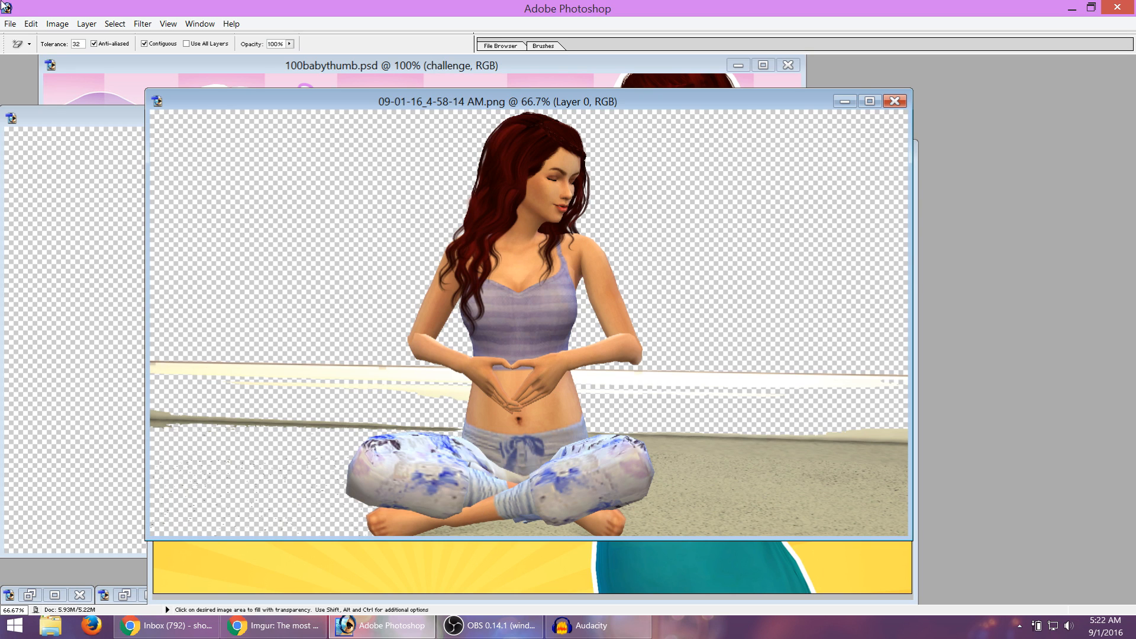
pyautogui.hotkey('ctrl', 'z')
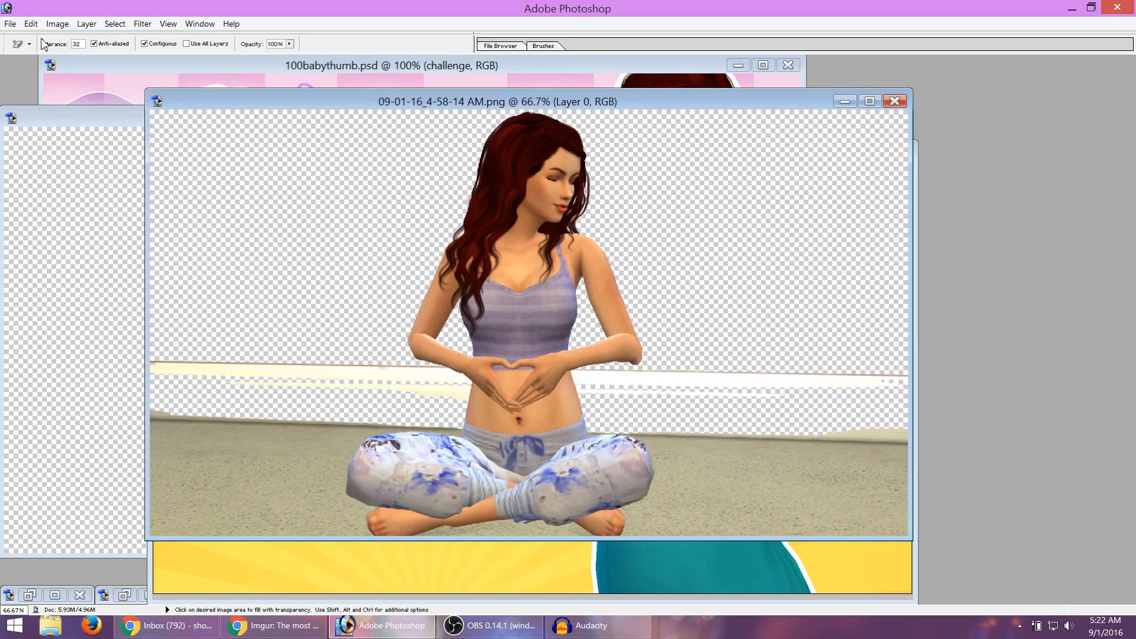
pyautogui.click(220, 441)
pyautogui.click(749, 518)
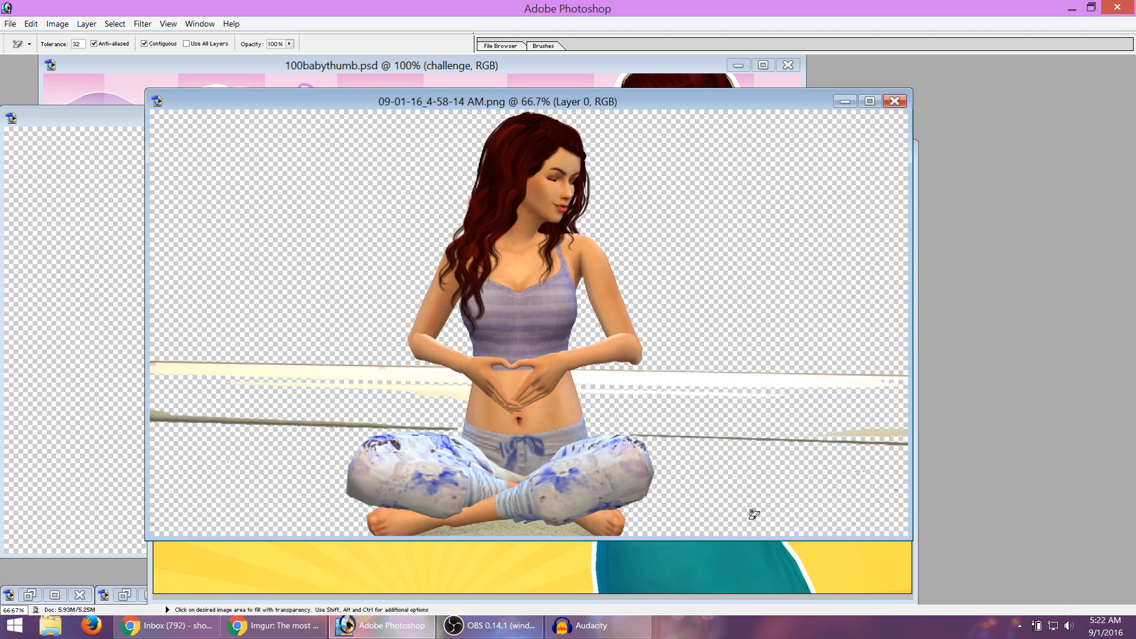
pyautogui.click(531, 531)
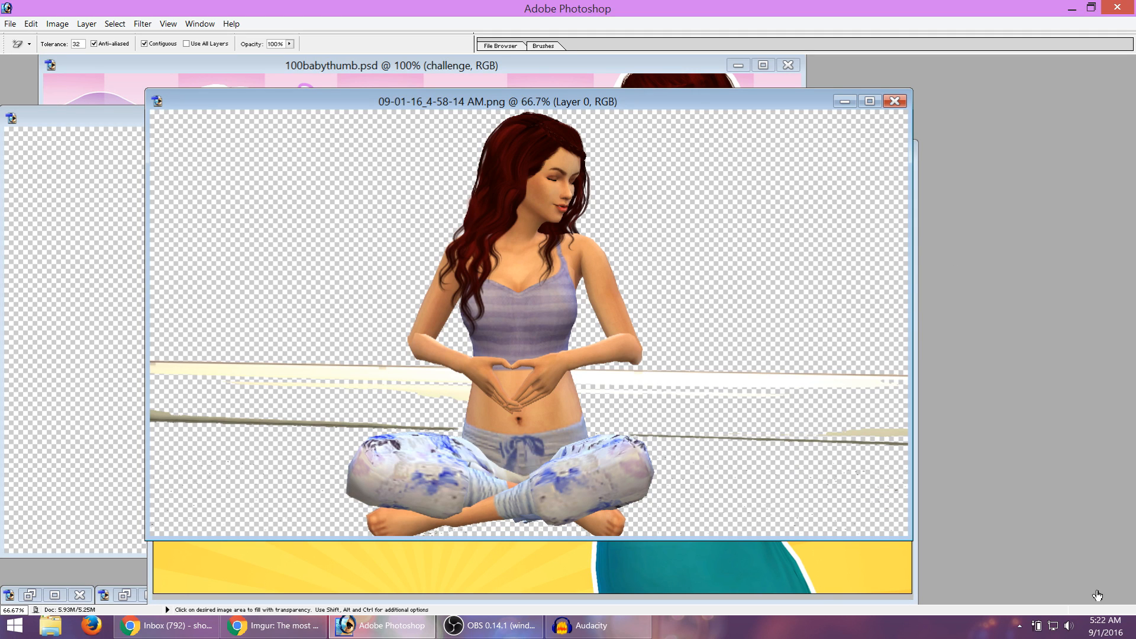
# Add a red solid colour fill layer and move it beneath the seated Sim's layer.
pyautogui.click(1055, 400)
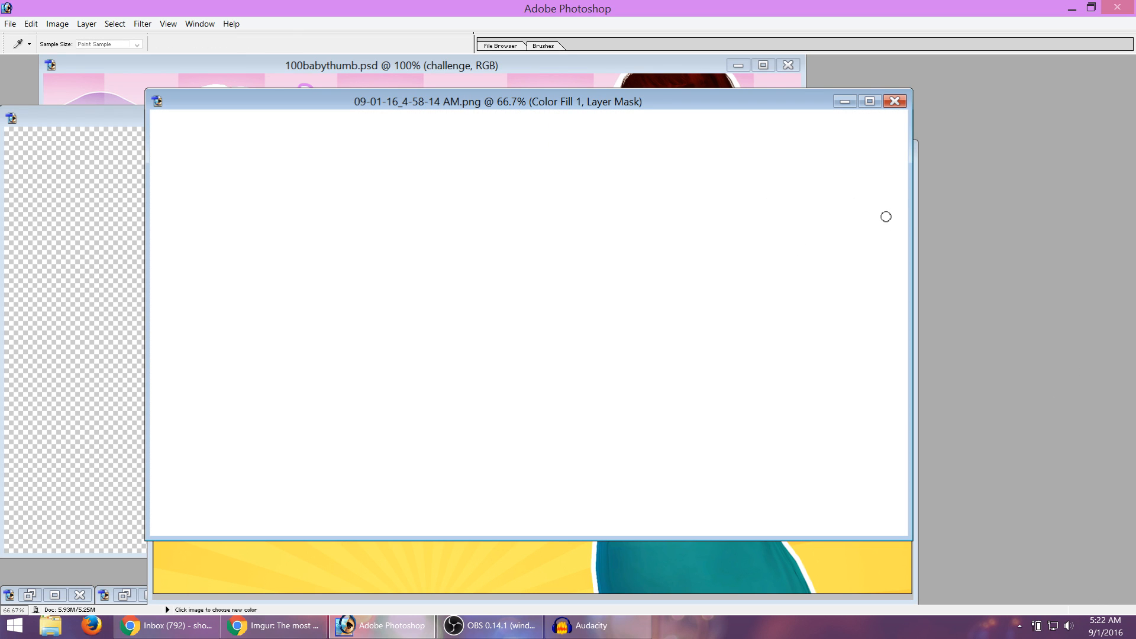
pyautogui.click(898, 182)
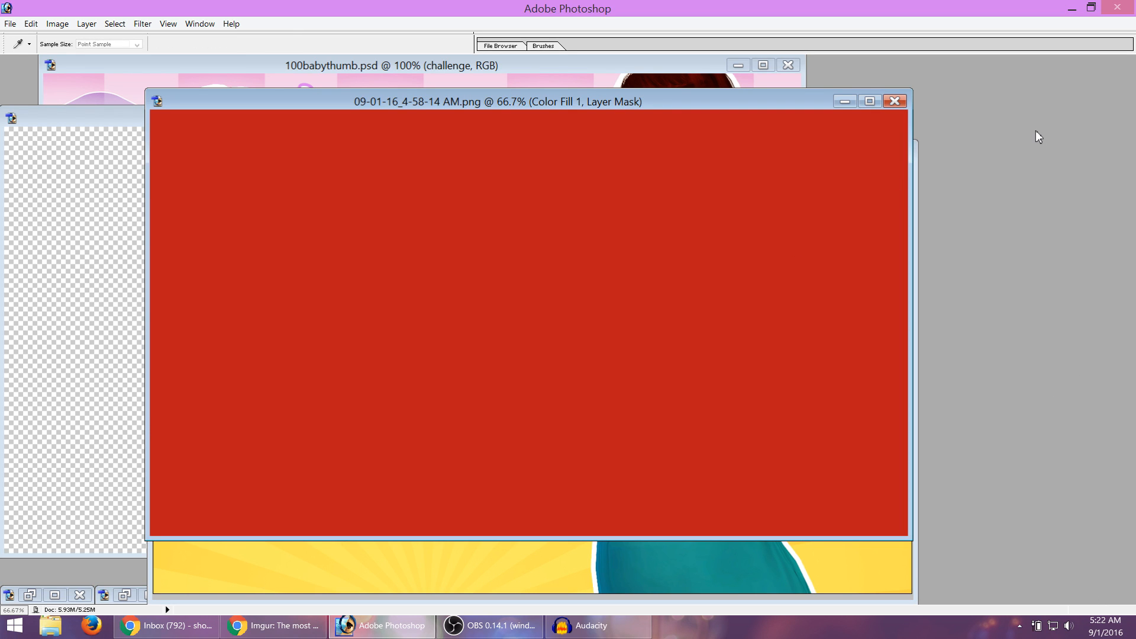
pyautogui.click(1020, 127)
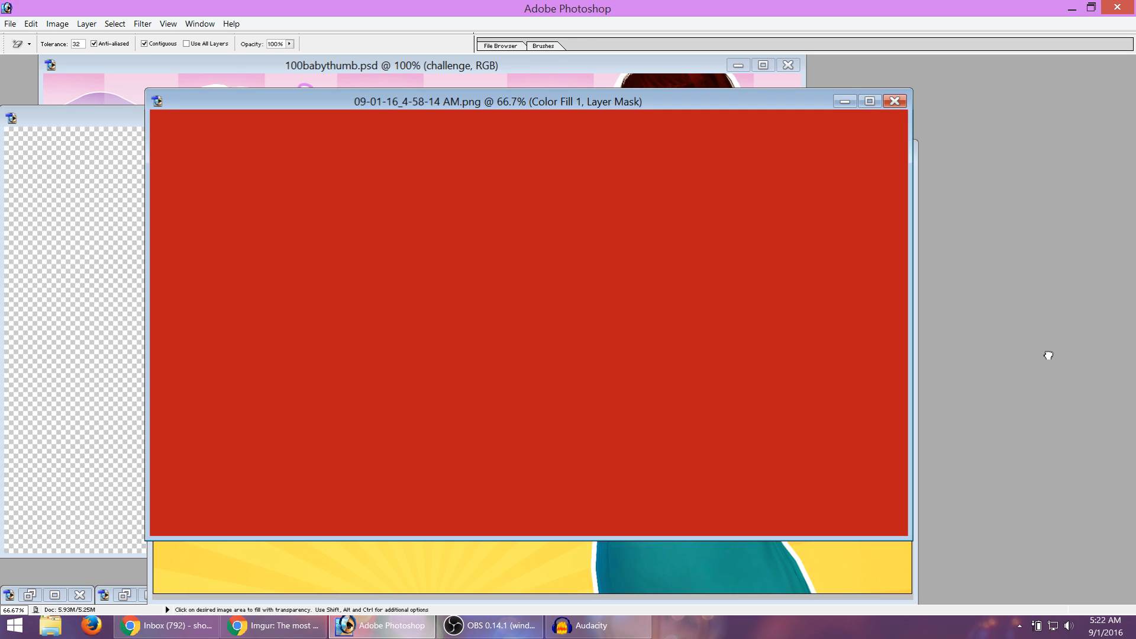
pyautogui.moveTo(1049, 355); pyautogui.dragTo(1049, 356)
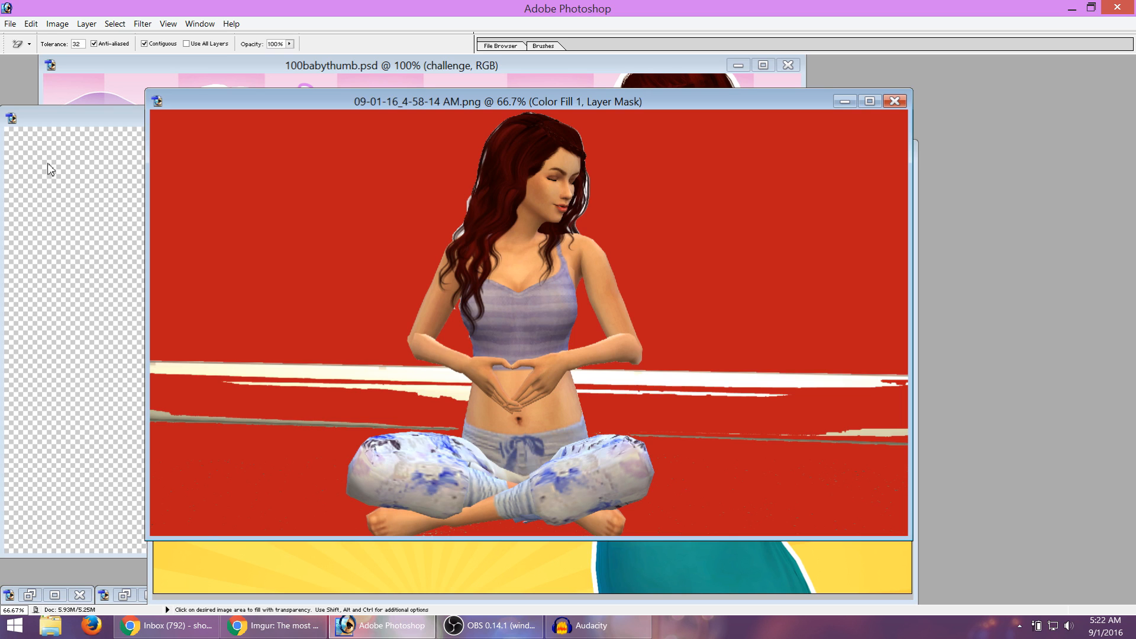
# Switch to the standard Eraser and enlarge the seated Sim's document window to leave working room around her.
pyautogui.hotkey('shift', 'e')
pyautogui.moveTo(283, 109); pyautogui.dragTo(185, 60)
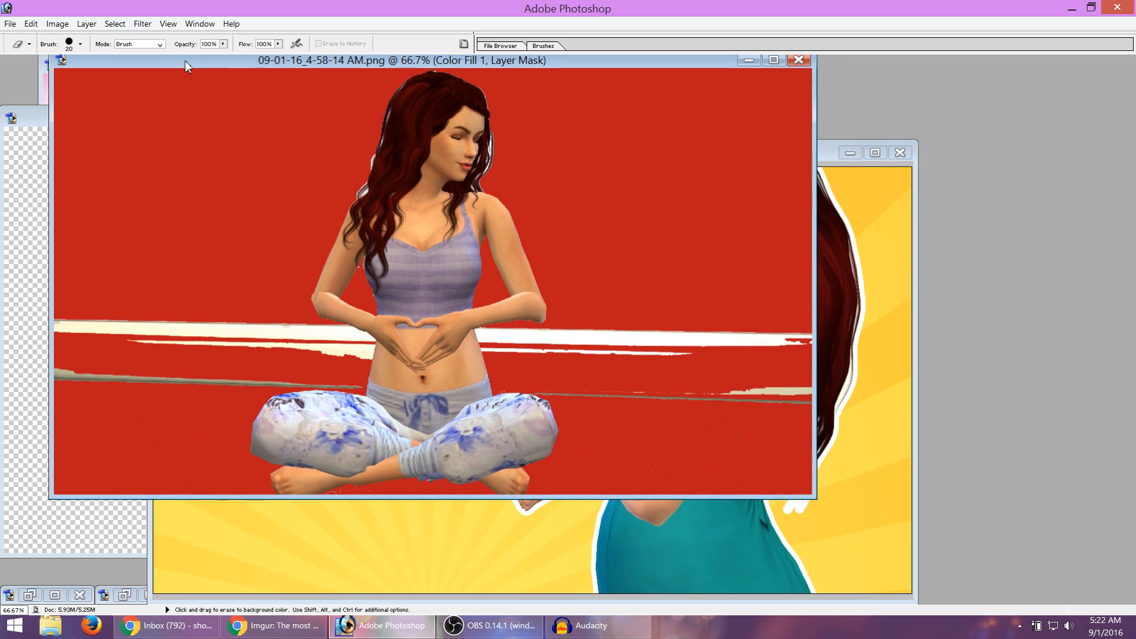
pyautogui.moveTo(817, 501); pyautogui.dragTo(996, 595)
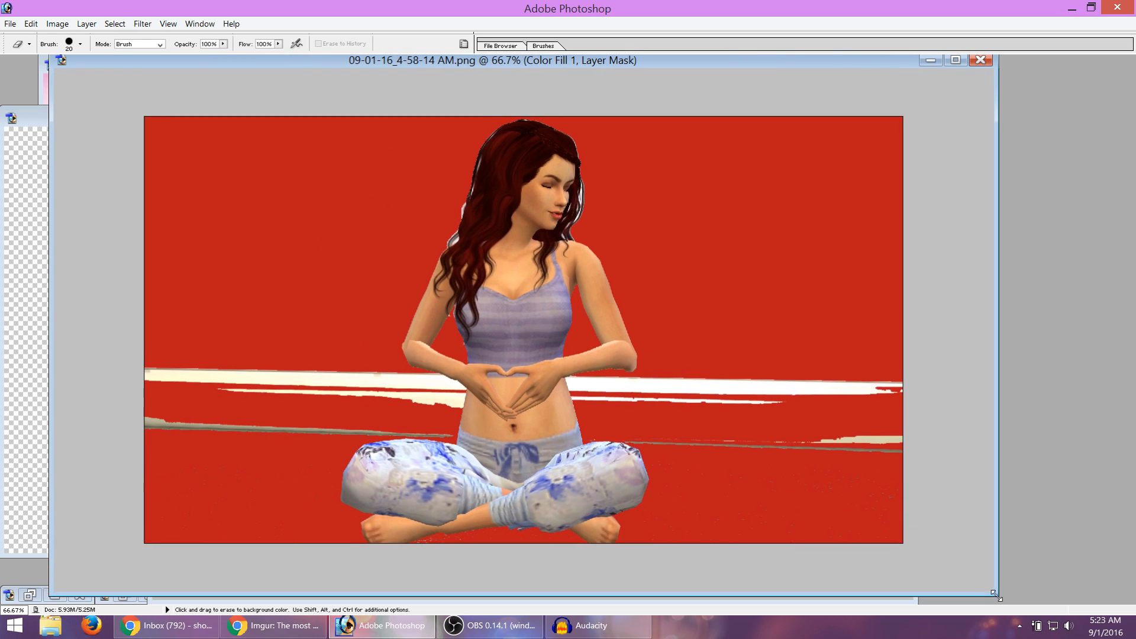
pyautogui.scroll(-2, 334, 401)
pyautogui.scroll(5, 332, 408)
pyautogui.scroll(-2, 282, 503)
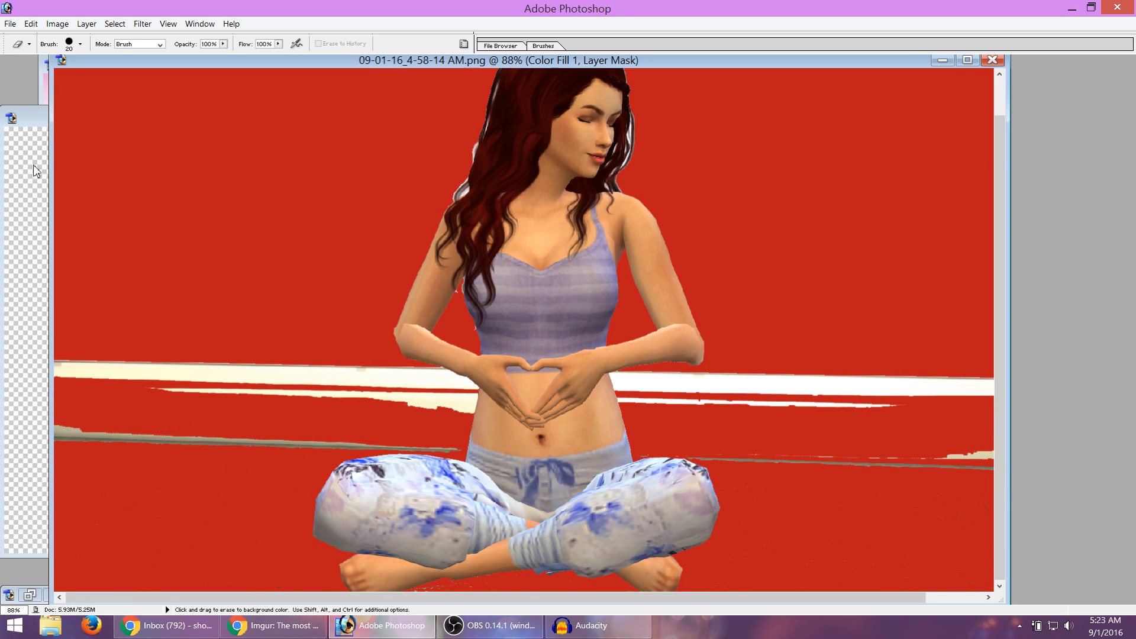
# Erase the baseboard strips beside the left side of the Sim's waist on Layer 0 with a 40-pixel Eraser.
pyautogui.press('z')
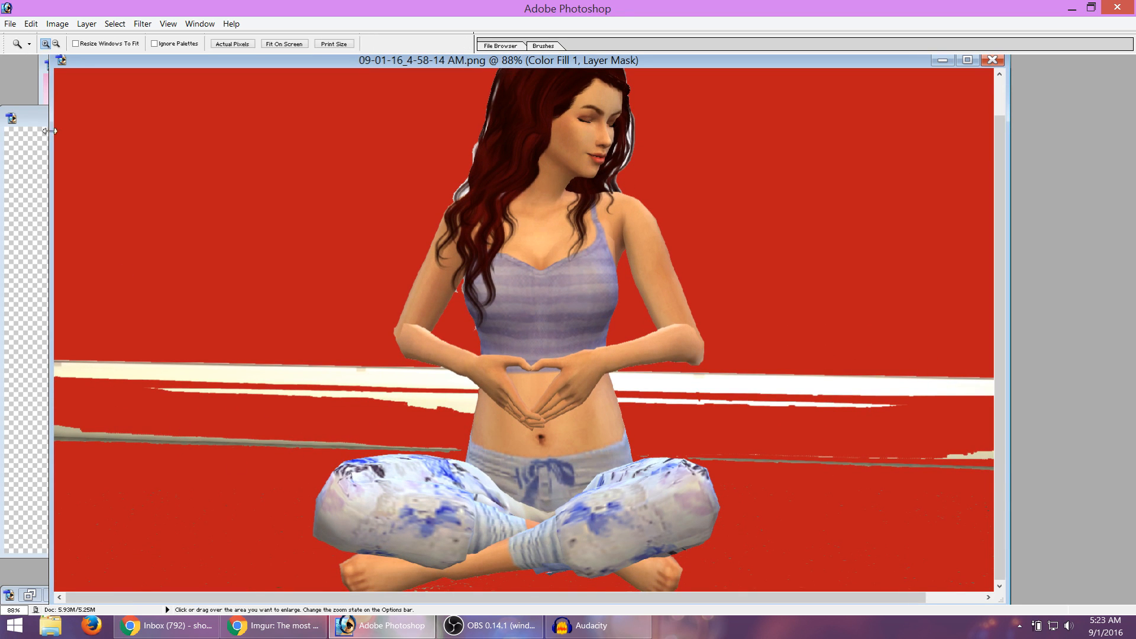
pyautogui.click(200, 407)
pyautogui.click(511, 383)
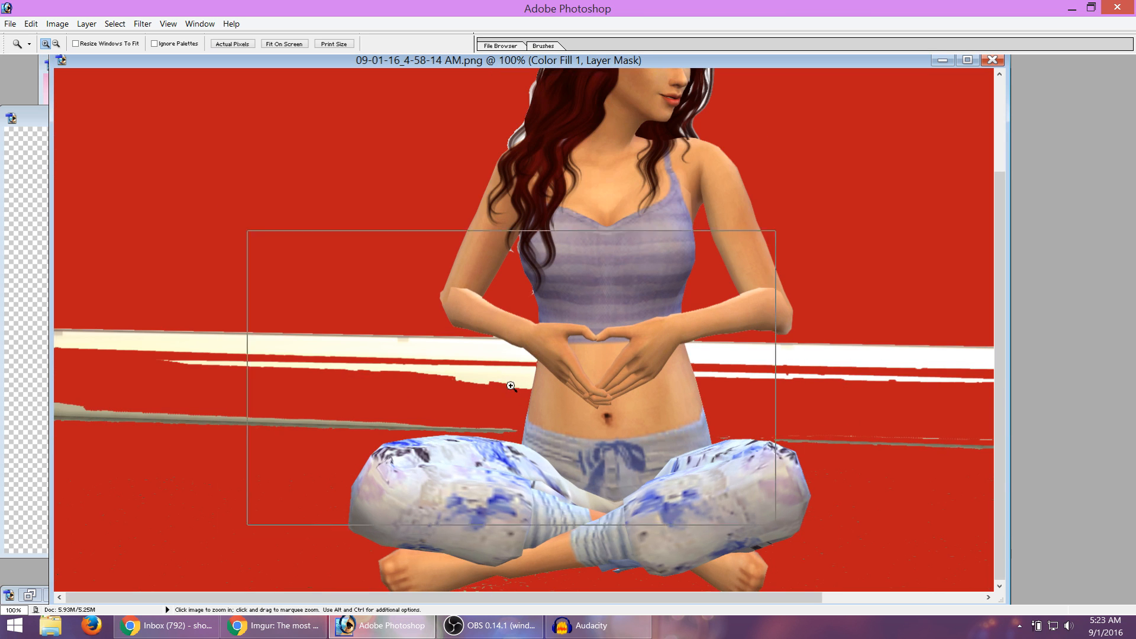
pyautogui.click(414, 317)
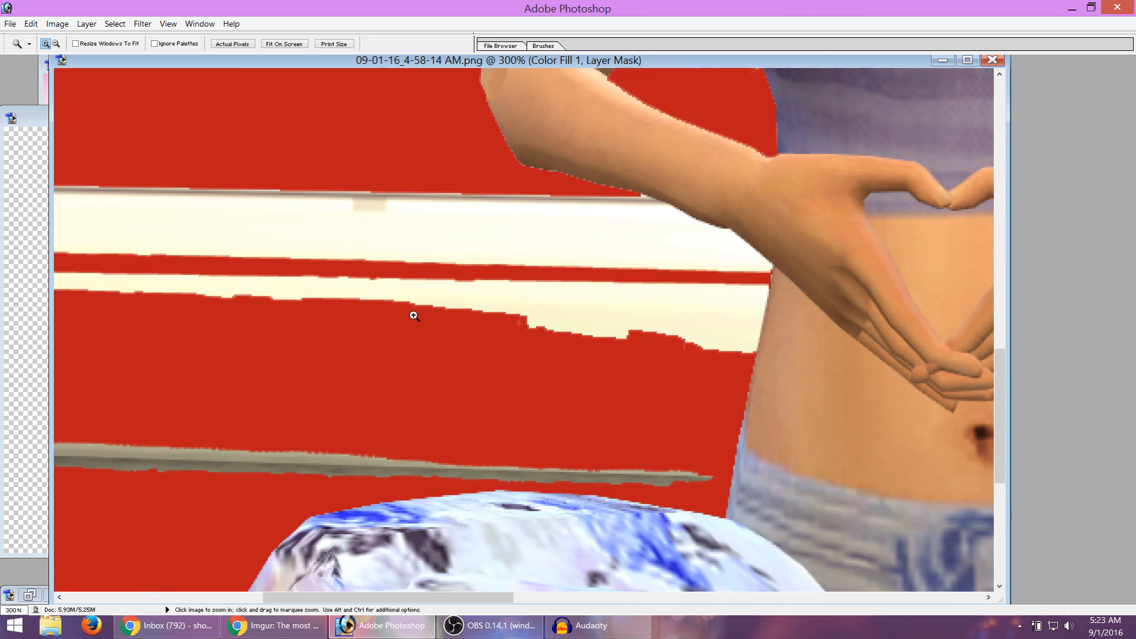
pyautogui.click(636, 340)
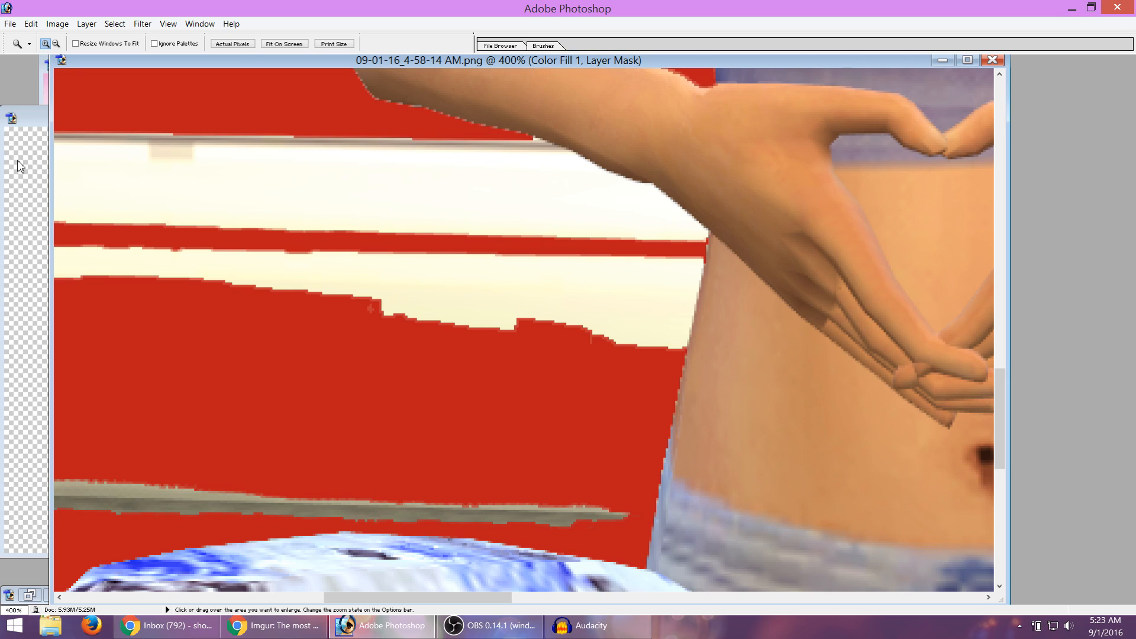
pyautogui.press('e')
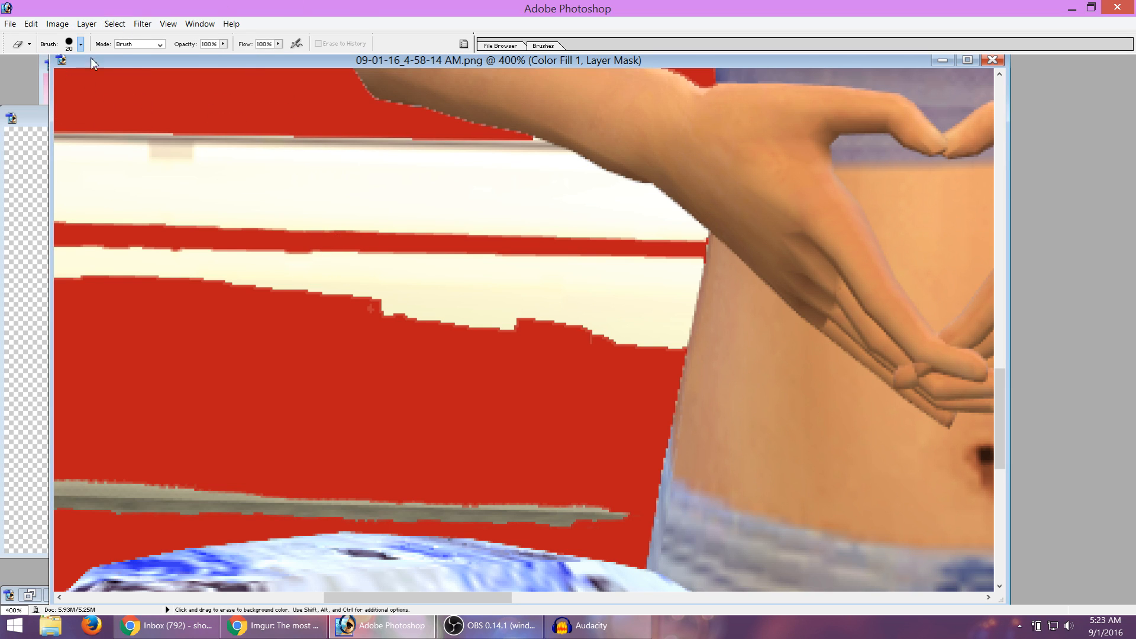
pyautogui.moveTo(100, 65); pyautogui.dragTo(139, 66)
pyautogui.moveTo(321, 133); pyautogui.dragTo(317, 247)
pyautogui.click(42, 37)
pyautogui.hotkey('alt', '[')
pyautogui.moveTo(288, 140)
pyautogui.mouseDown()
pyautogui.moveTo(285, 276)
pyautogui.moveTo(233, 140)
pyautogui.moveTo(184, 183)
pyautogui.moveTo(168, 127)
pyautogui.moveTo(125, 276)
pyautogui.moveTo(116, 145)
pyautogui.moveTo(126, 346)
pyautogui.moveTo(207, 459)
pyautogui.moveTo(379, 335)
pyautogui.moveTo(327, 234)
pyautogui.moveTo(386, 253)
pyautogui.moveTo(337, 166)
pyautogui.moveTo(402, 178)
pyautogui.moveTo(436, 249)
pyautogui.moveTo(500, 330)
pyautogui.moveTo(566, 310)
pyautogui.moveTo(637, 341)
pyautogui.moveTo(632, 269)
pyautogui.moveTo(575, 223)
pyautogui.moveTo(485, 257)
pyautogui.moveTo(513, 241)
pyautogui.moveTo(471, 181)
pyautogui.moveTo(432, 176)
pyautogui.moveTo(565, 214)
pyautogui.moveTo(493, 180)
pyautogui.moveTo(522, 216)
pyautogui.mouseUp()
pyautogui.moveTo(601, 474)
pyautogui.mouseDown()
pyautogui.moveTo(357, 471)
pyautogui.moveTo(363, 479)
pyautogui.moveTo(193, 489)
pyautogui.moveTo(81, 451)
pyautogui.moveTo(78, 180)
pyautogui.mouseUp()
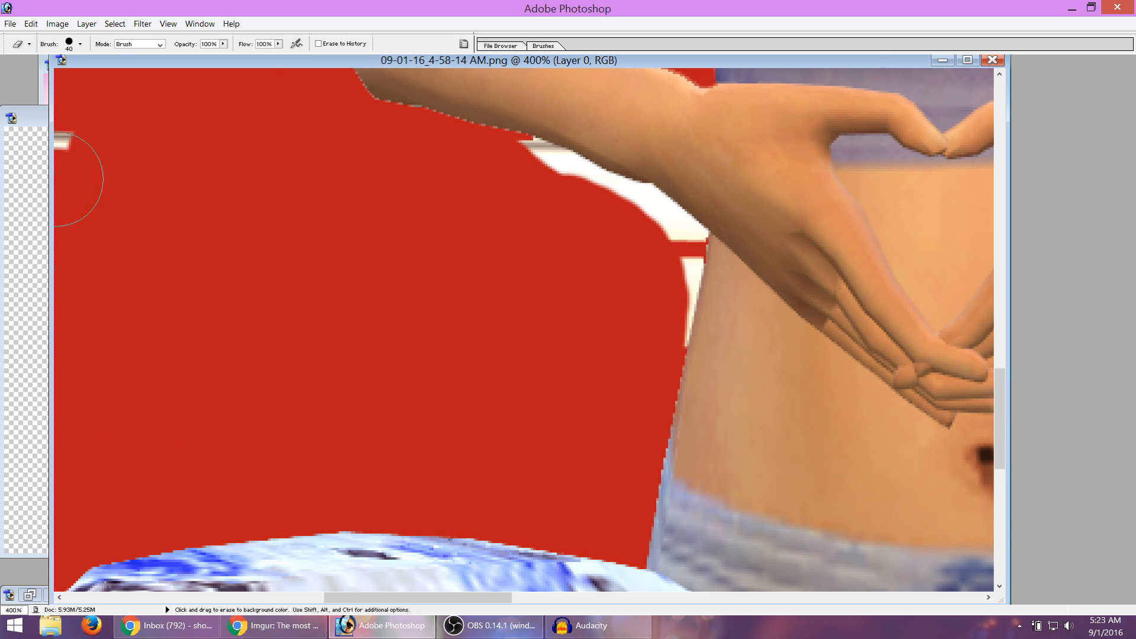
# Erase the grey baseboard strip and the carpet specks beside the knee on the image's left side.
pyautogui.scroll(-3, 192, 536)
pyautogui.hscroll(1, 192, 536)
pyautogui.moveTo(437, 598); pyautogui.dragTo(339, 613)
pyautogui.scroll(-3, 506, 503)
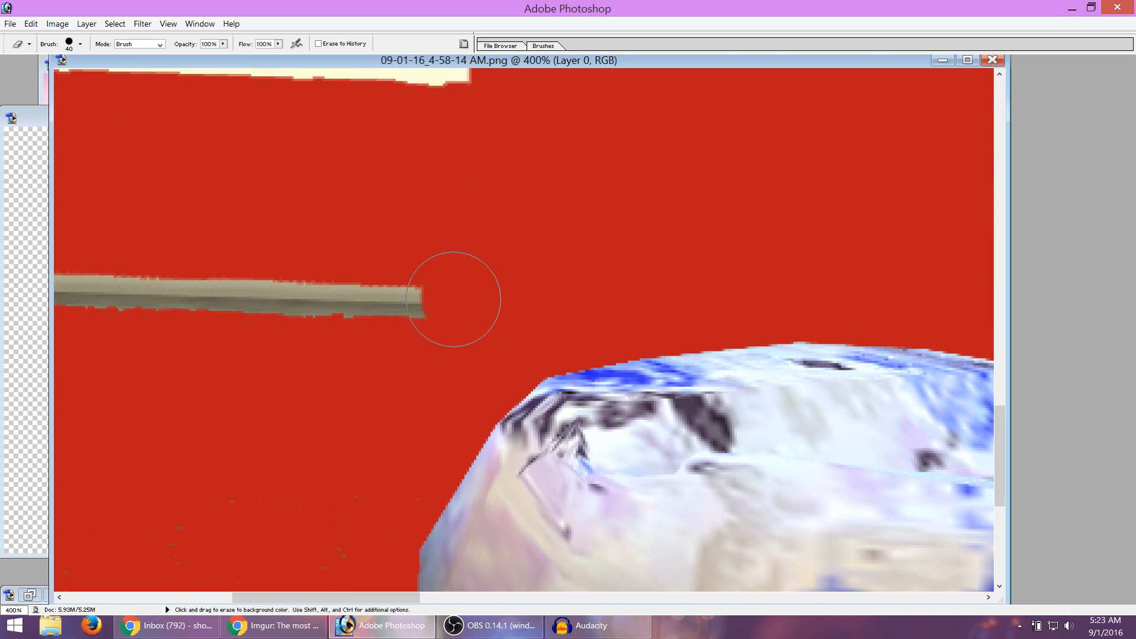
pyautogui.moveTo(457, 299)
pyautogui.mouseDown()
pyautogui.moveTo(227, 317)
pyautogui.moveTo(177, 285)
pyautogui.mouseUp()
pyautogui.scroll(-5, 294, 446)
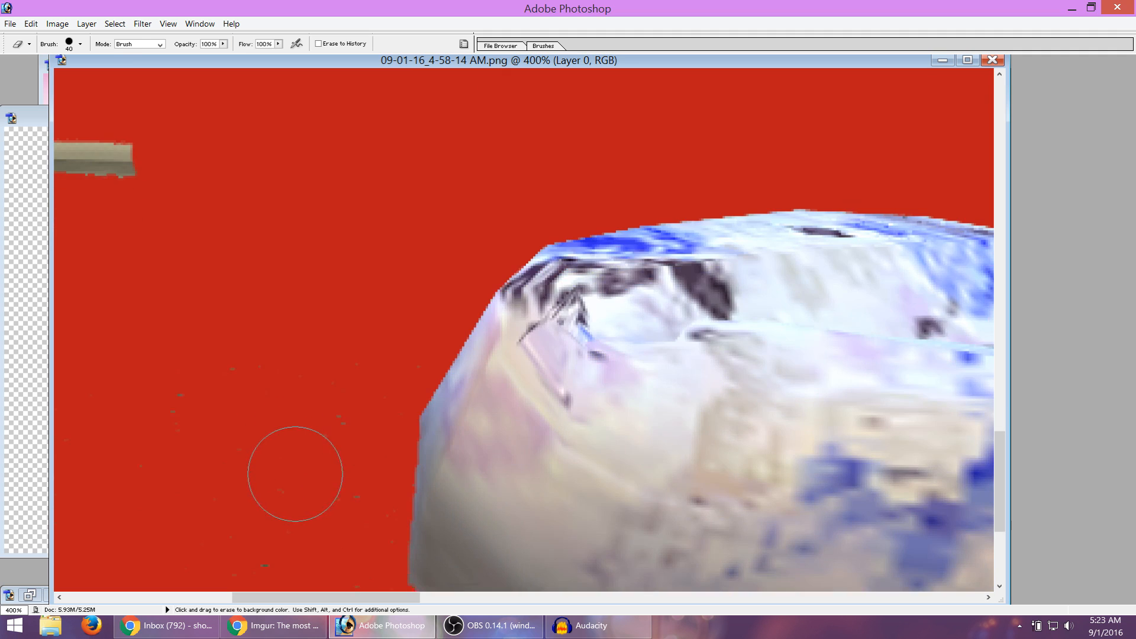
pyautogui.moveTo(310, 430)
pyautogui.mouseDown()
pyautogui.moveTo(393, 241)
pyautogui.moveTo(332, 330)
pyautogui.moveTo(327, 399)
pyautogui.moveTo(355, 431)
pyautogui.moveTo(324, 570)
pyautogui.moveTo(225, 507)
pyautogui.moveTo(267, 355)
pyautogui.moveTo(139, 374)
pyautogui.mouseUp()
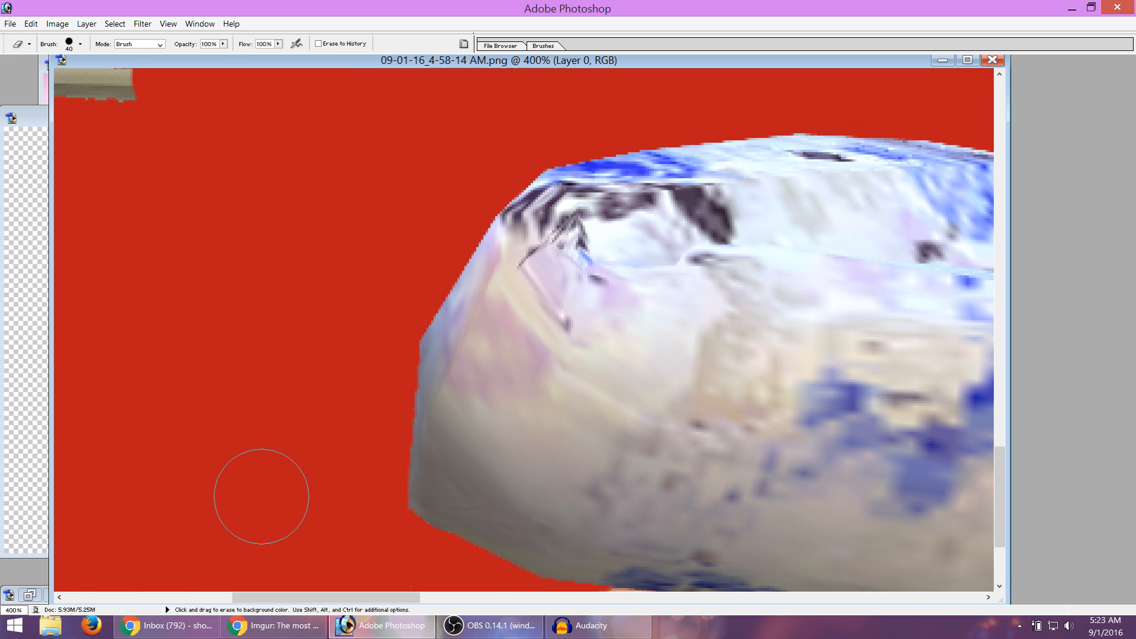
# Erase the stray specks below the left knee and around the foot beneath it.
pyautogui.scroll(-4, 338, 528)
pyautogui.scroll(-2, 338, 529)
pyautogui.moveTo(327, 535)
pyautogui.mouseDown()
pyautogui.moveTo(142, 479)
pyautogui.moveTo(349, 579)
pyautogui.mouseUp()
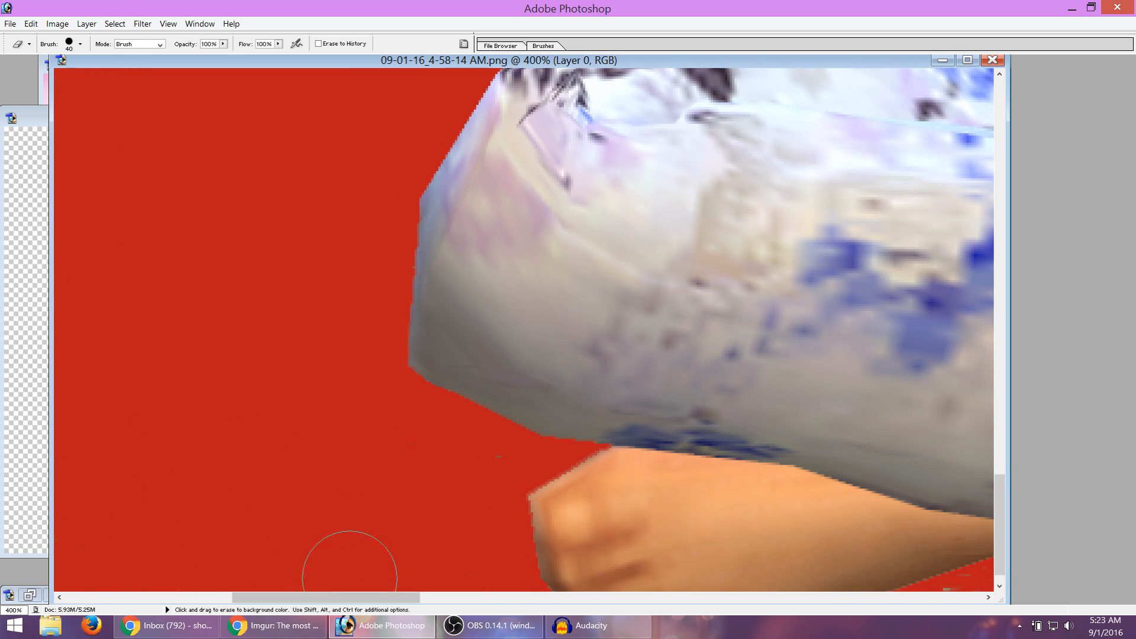
pyautogui.scroll(-1, 367, 562)
pyautogui.moveTo(383, 529)
pyautogui.mouseDown()
pyautogui.moveTo(276, 565)
pyautogui.moveTo(140, 579)
pyautogui.moveTo(419, 443)
pyautogui.moveTo(462, 438)
pyautogui.moveTo(214, 504)
pyautogui.mouseUp()
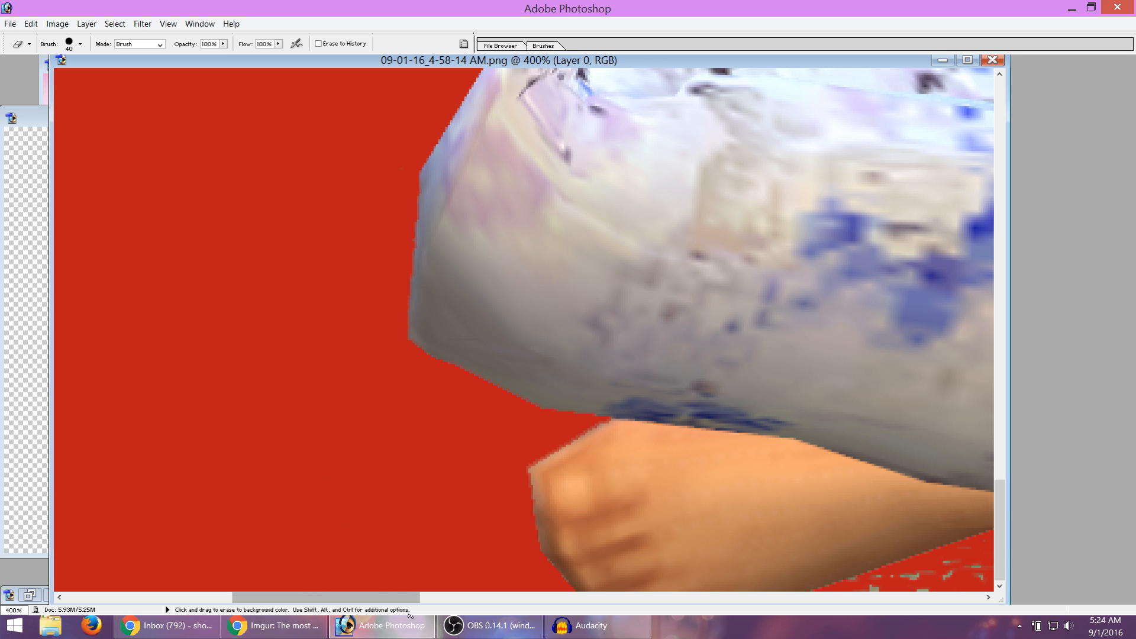
# Erase the leftover specks beneath the crossed legs and beside the foot and knee on the image's right side.
pyautogui.moveTo(410, 597); pyautogui.dragTo(542, 598)
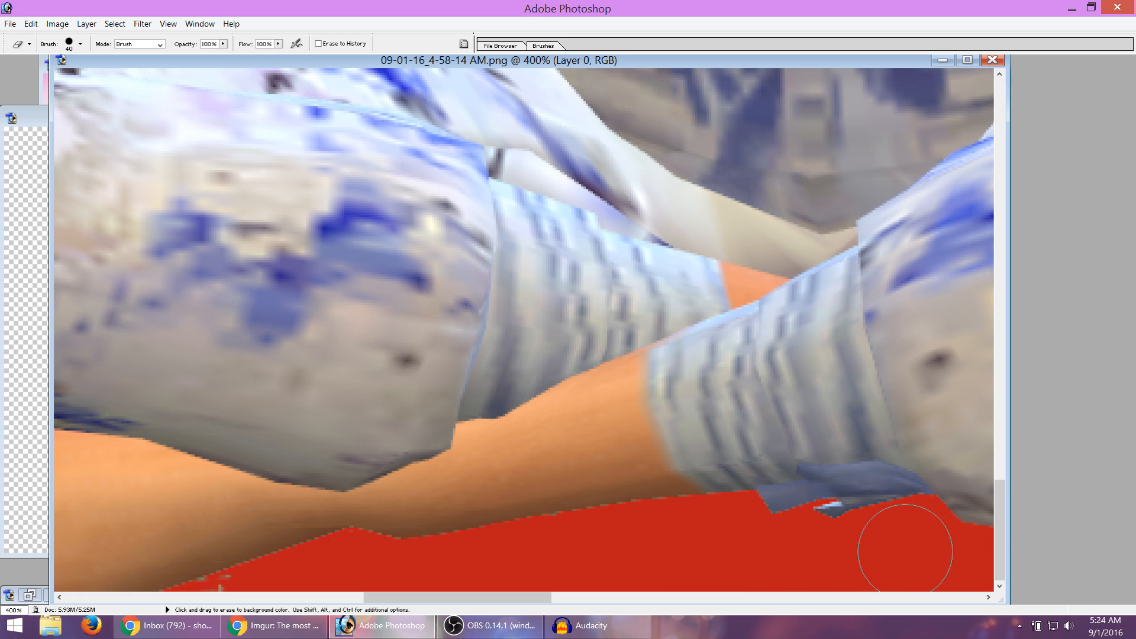
pyautogui.moveTo(494, 597); pyautogui.dragTo(577, 597)
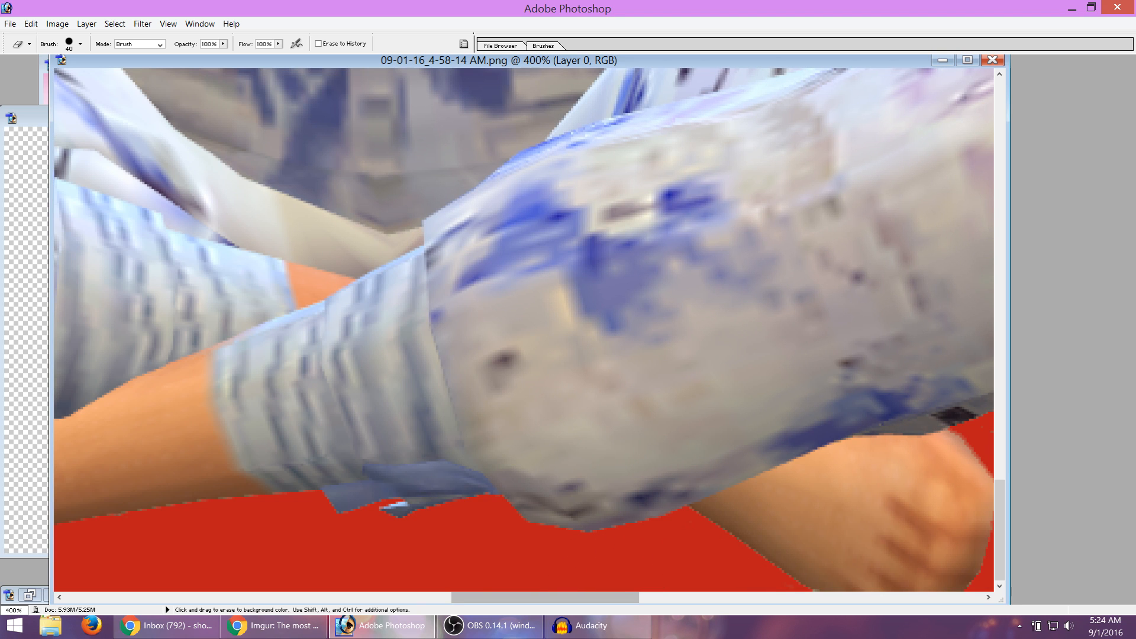
pyautogui.moveTo(492, 597); pyautogui.dragTo(591, 597)
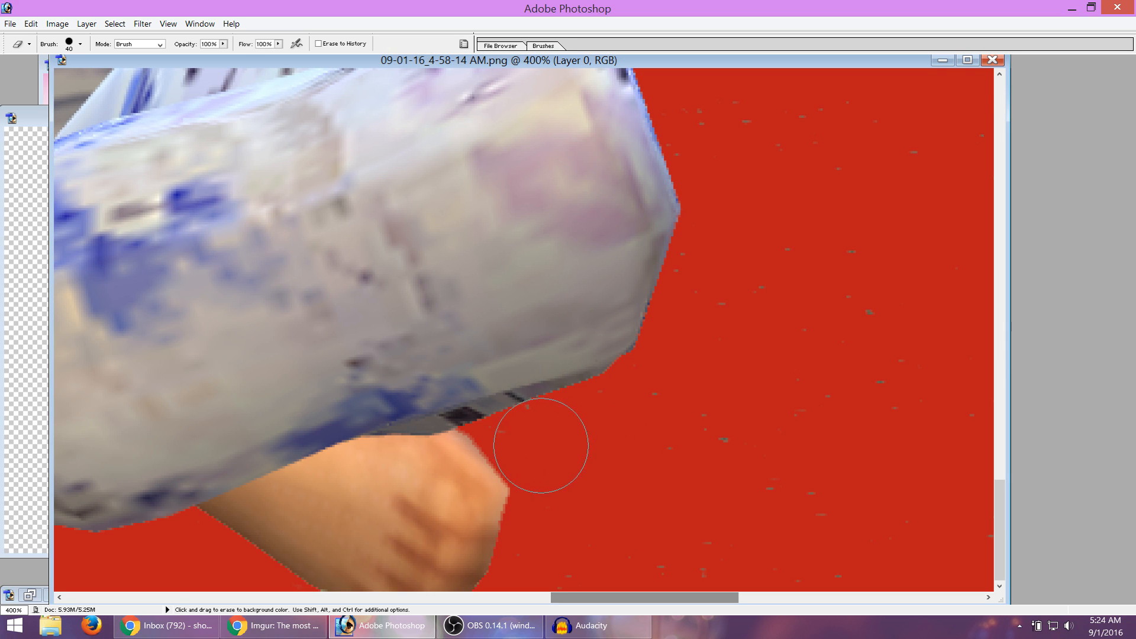
pyautogui.moveTo(650, 410)
pyautogui.mouseDown()
pyautogui.moveTo(708, 390)
pyautogui.moveTo(782, 497)
pyautogui.mouseUp()
pyautogui.moveTo(888, 547)
pyautogui.mouseDown()
pyautogui.moveTo(802, 510)
pyautogui.moveTo(956, 435)
pyautogui.moveTo(798, 447)
pyautogui.moveTo(860, 385)
pyautogui.moveTo(782, 359)
pyautogui.moveTo(712, 315)
pyautogui.moveTo(718, 272)
pyautogui.moveTo(795, 238)
pyautogui.moveTo(874, 290)
pyautogui.moveTo(873, 383)
pyautogui.moveTo(784, 276)
pyautogui.mouseUp()
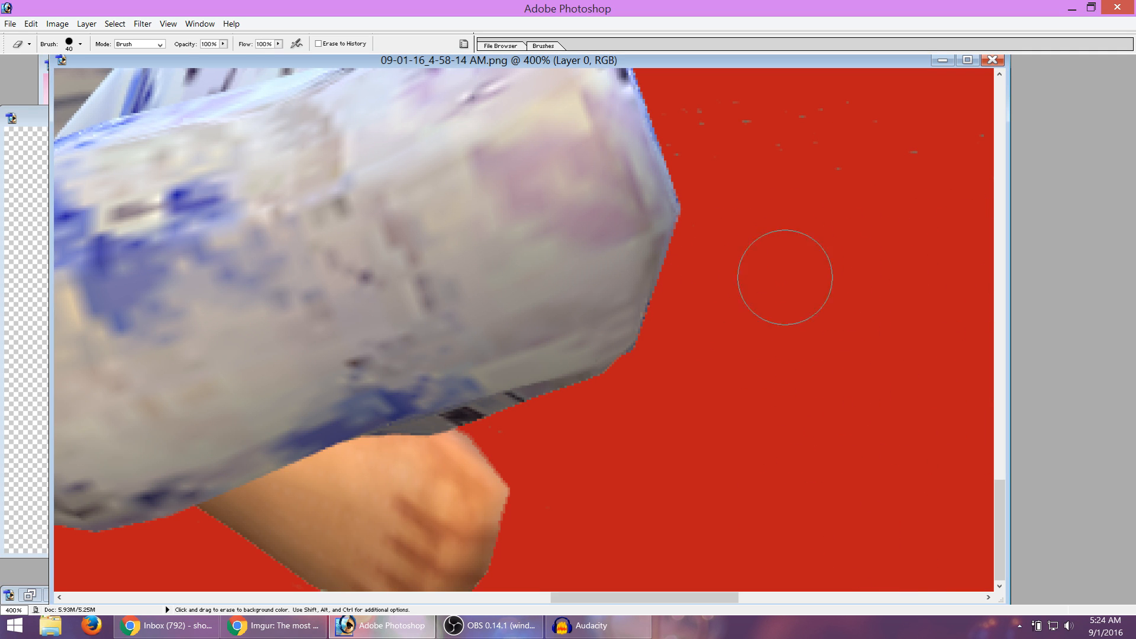
# Erase the remaining specks beside the right knee and the grey baseboard strip above it.
pyautogui.scroll(5, 831, 367)
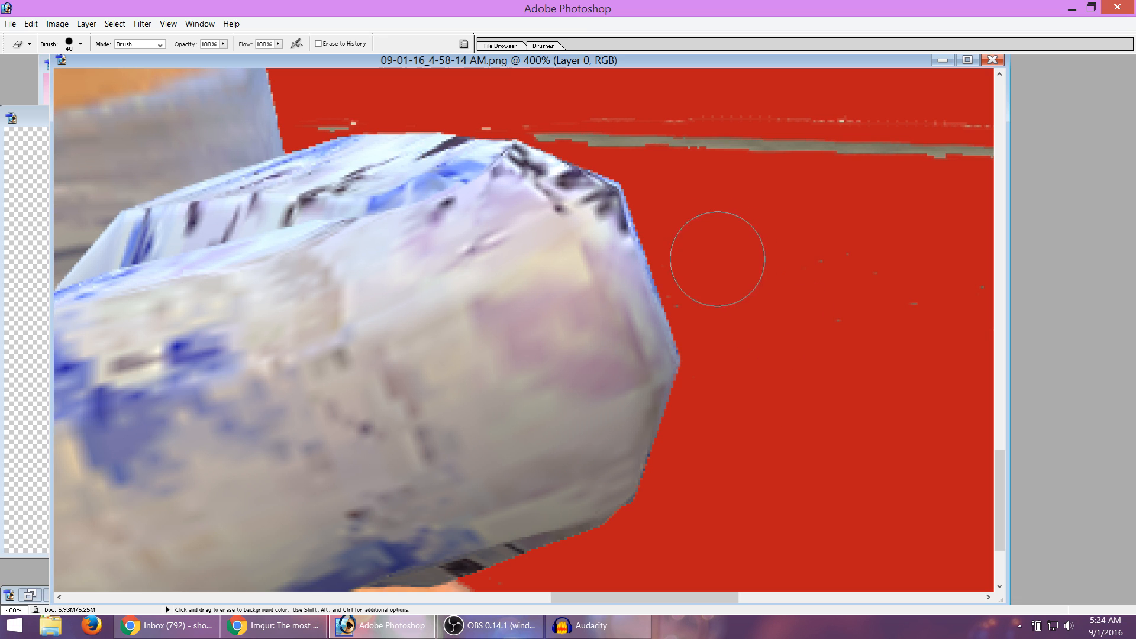
pyautogui.moveTo(717, 256)
pyautogui.mouseDown()
pyautogui.moveTo(880, 248)
pyautogui.moveTo(918, 267)
pyautogui.mouseUp()
pyautogui.moveTo(976, 148)
pyautogui.mouseDown()
pyautogui.moveTo(844, 127)
pyautogui.moveTo(877, 210)
pyautogui.moveTo(746, 133)
pyautogui.moveTo(567, 97)
pyautogui.mouseUp()
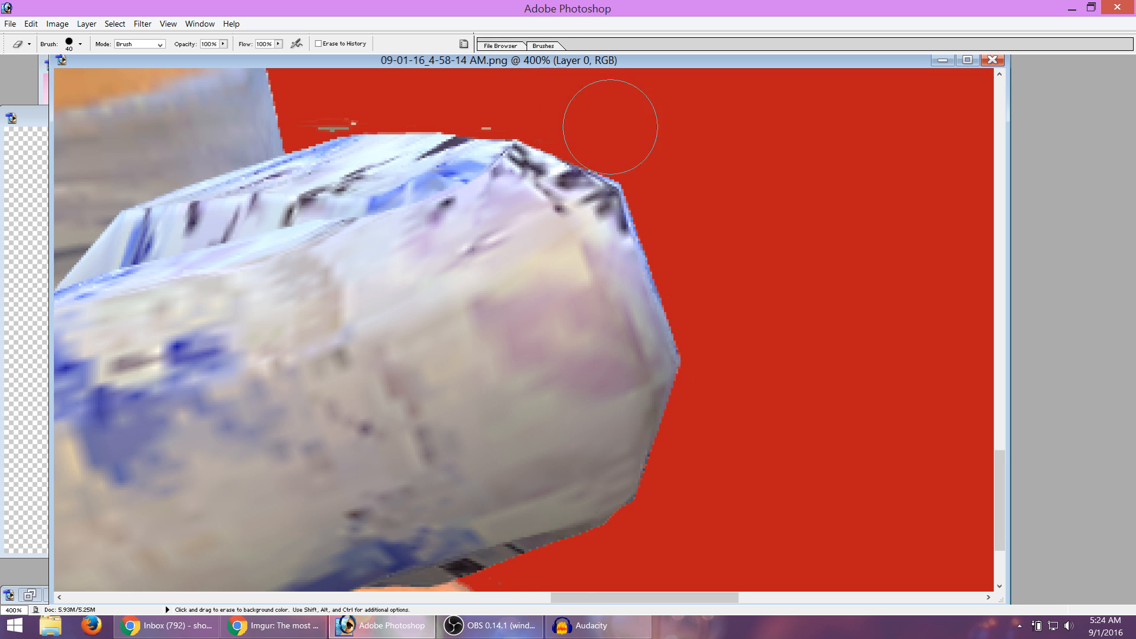
pyautogui.scroll(4, 602, 165)
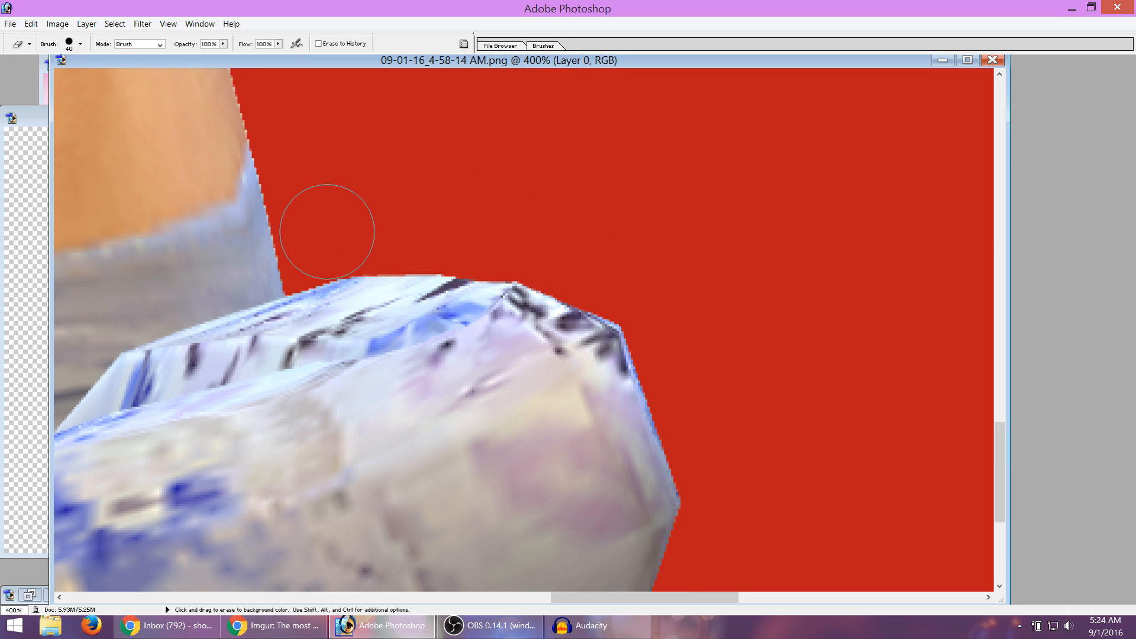
# Erase the white baseboard strips beside the right side of the waist, below the forearm.
pyautogui.scroll(3, 712, 248)
pyautogui.scroll(5, 736, 274)
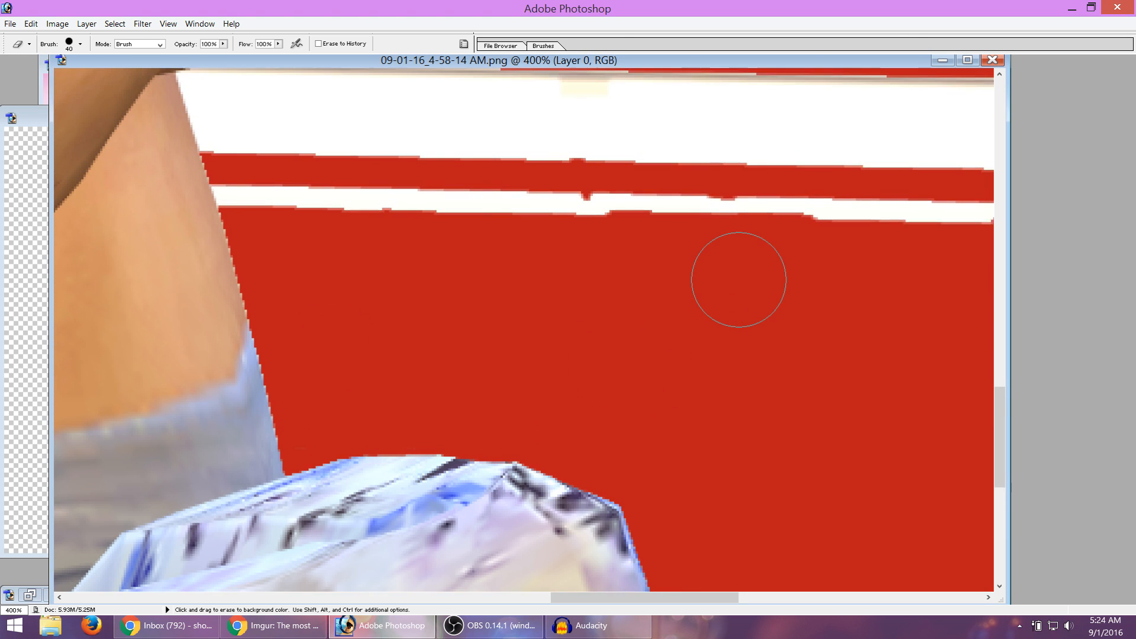
pyautogui.moveTo(768, 185)
pyautogui.mouseDown()
pyautogui.moveTo(741, 370)
pyautogui.moveTo(801, 193)
pyautogui.moveTo(906, 282)
pyautogui.moveTo(902, 349)
pyautogui.moveTo(988, 310)
pyautogui.moveTo(934, 300)
pyautogui.moveTo(662, 382)
pyautogui.moveTo(708, 267)
pyautogui.moveTo(637, 268)
pyautogui.moveTo(557, 346)
pyautogui.moveTo(632, 251)
pyautogui.moveTo(482, 319)
pyautogui.moveTo(483, 367)
pyautogui.moveTo(490, 253)
pyautogui.moveTo(431, 270)
pyautogui.moveTo(379, 384)
pyautogui.moveTo(415, 296)
pyautogui.moveTo(399, 236)
pyautogui.moveTo(264, 264)
pyautogui.moveTo(295, 361)
pyautogui.moveTo(352, 310)
pyautogui.moveTo(256, 260)
pyautogui.mouseUp()
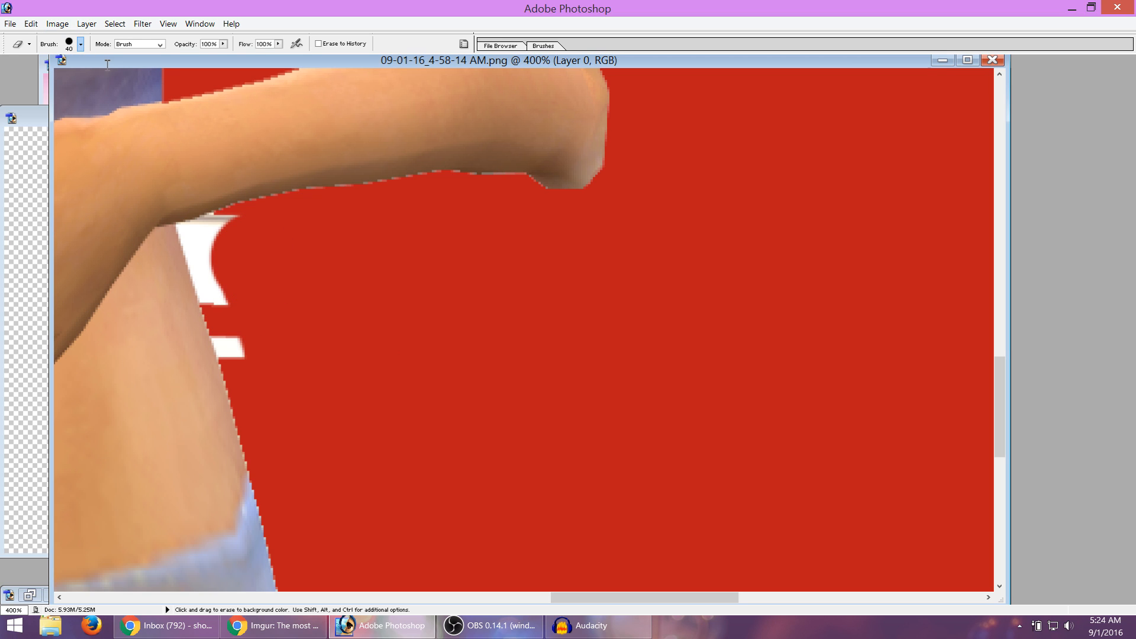
# Reduce the Eraser brush to 15 pixels and erase the lower white remnant against the right side of the waist.
pyautogui.press('[')
pyautogui.press('[')
pyautogui.press('[')
pyautogui.press('z')
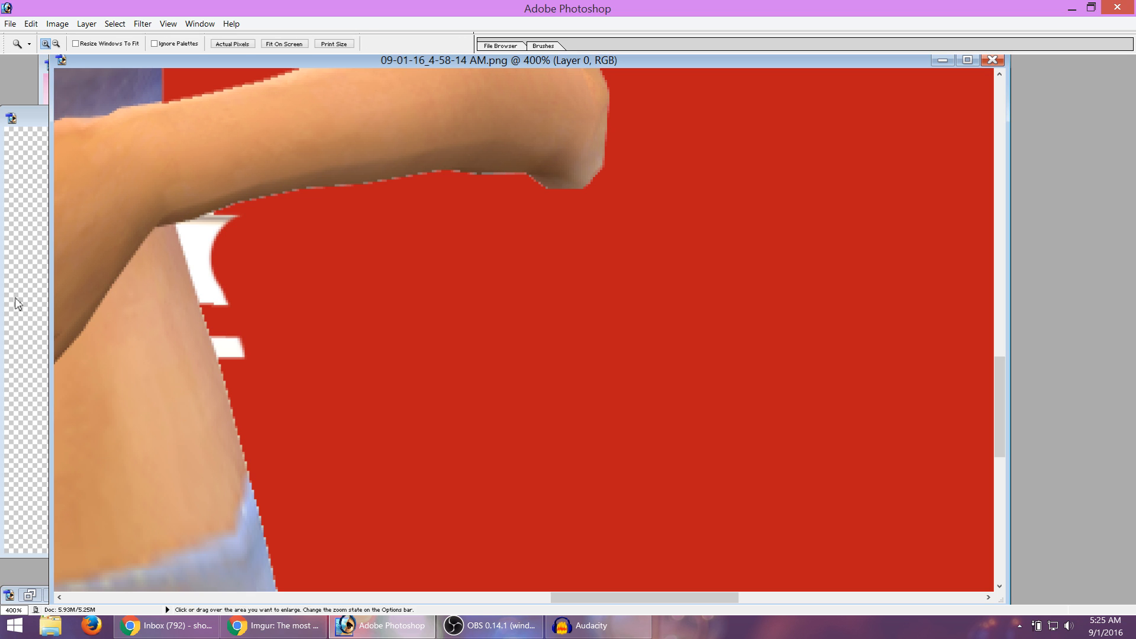
pyautogui.click(204, 268)
pyautogui.click(651, 382)
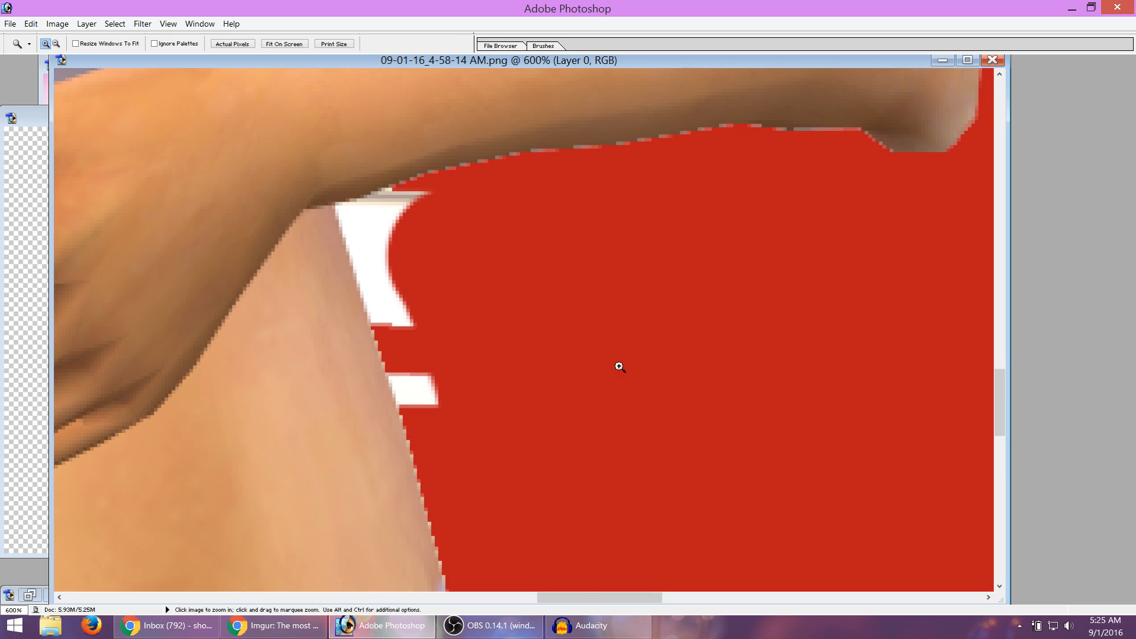
pyautogui.click(436, 289)
pyautogui.click(509, 340)
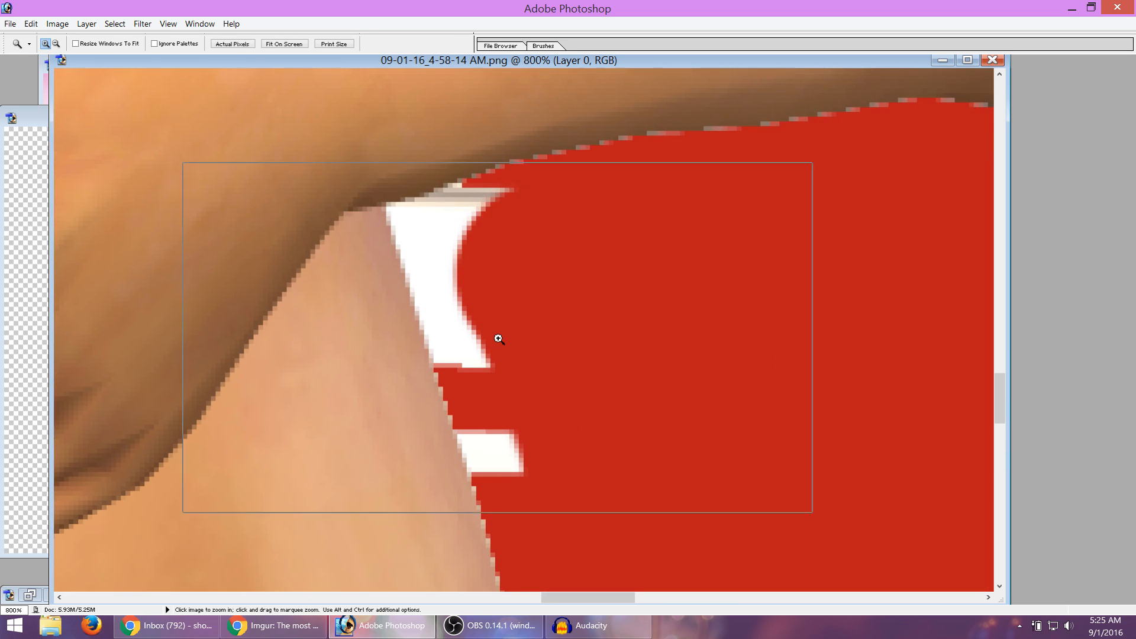
pyautogui.click(497, 337)
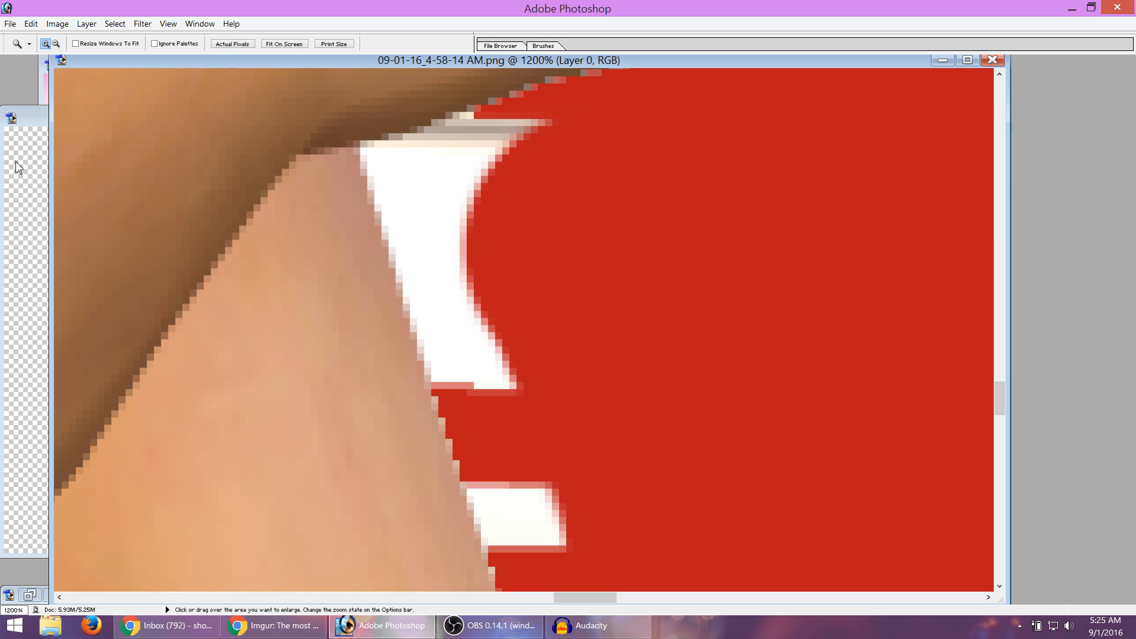
pyautogui.press('e')
pyautogui.moveTo(521, 467)
pyautogui.mouseDown()
pyautogui.moveTo(554, 520)
pyautogui.moveTo(510, 457)
pyautogui.moveTo(524, 490)
pyautogui.mouseUp()
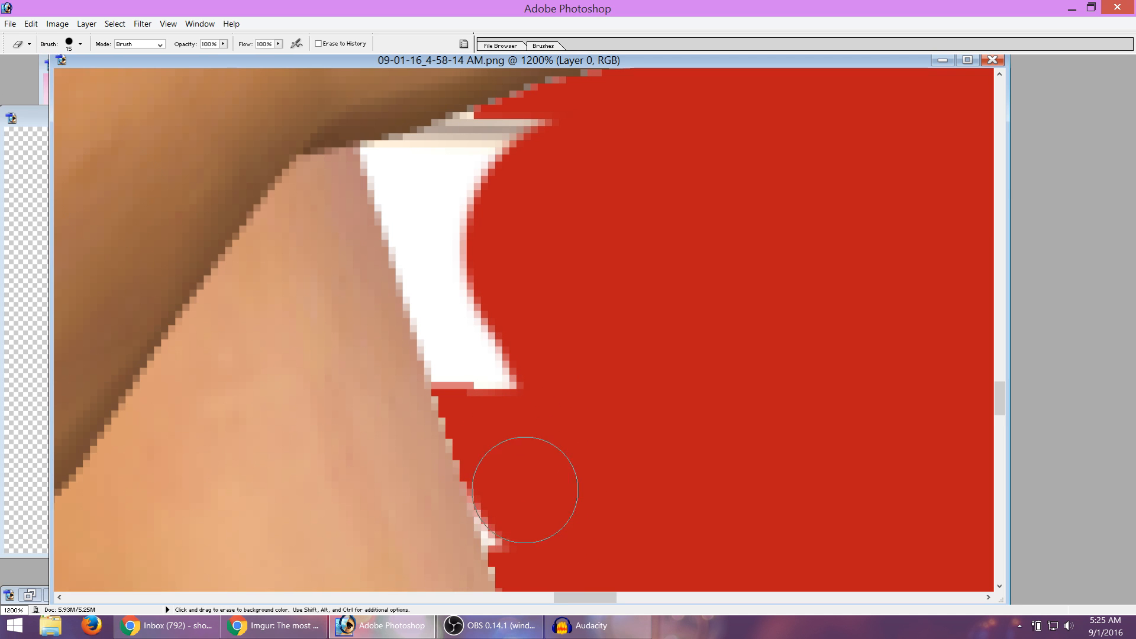
# Erase the larger white remnant between the waist and the forearm, reducing the brush to 10 pixels near the corner.
pyautogui.moveTo(509, 436)
pyautogui.mouseDown()
pyautogui.moveTo(472, 351)
pyautogui.moveTo(454, 254)
pyautogui.mouseUp()
pyautogui.scroll(2, 355, 236)
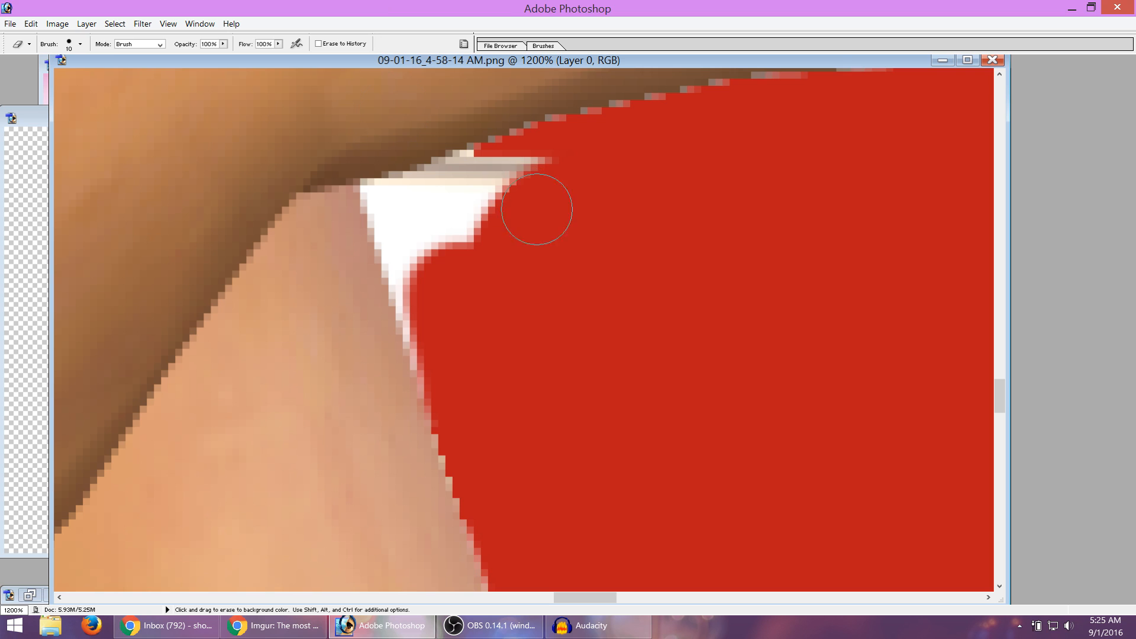
pyautogui.moveTo(537, 209)
pyautogui.mouseDown()
pyautogui.moveTo(487, 183)
pyautogui.moveTo(452, 201)
pyautogui.moveTo(484, 183)
pyautogui.moveTo(431, 190)
pyautogui.moveTo(405, 226)
pyautogui.moveTo(436, 337)
pyautogui.moveTo(494, 471)
pyautogui.moveTo(543, 353)
pyautogui.mouseUp()
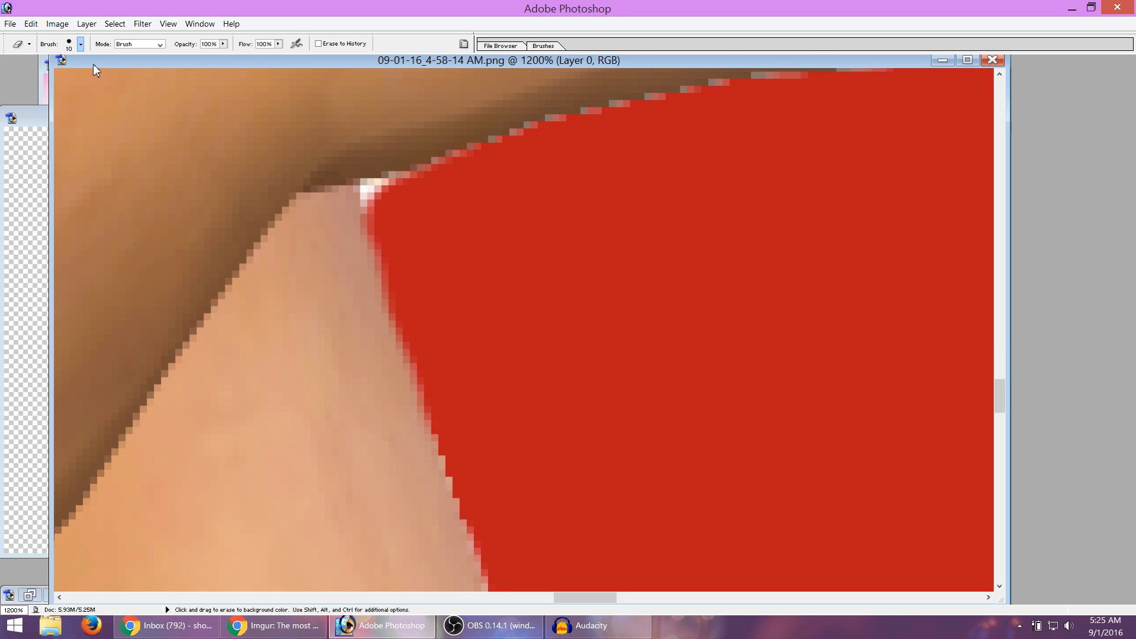
# Erase the last white fragment in the corner where the forearm meets the waist, using a finer Eraser brush.
pyautogui.press('[')
pyautogui.press('[')
pyautogui.press('[')
pyautogui.press('[')
pyautogui.press('[')
pyautogui.press('[')
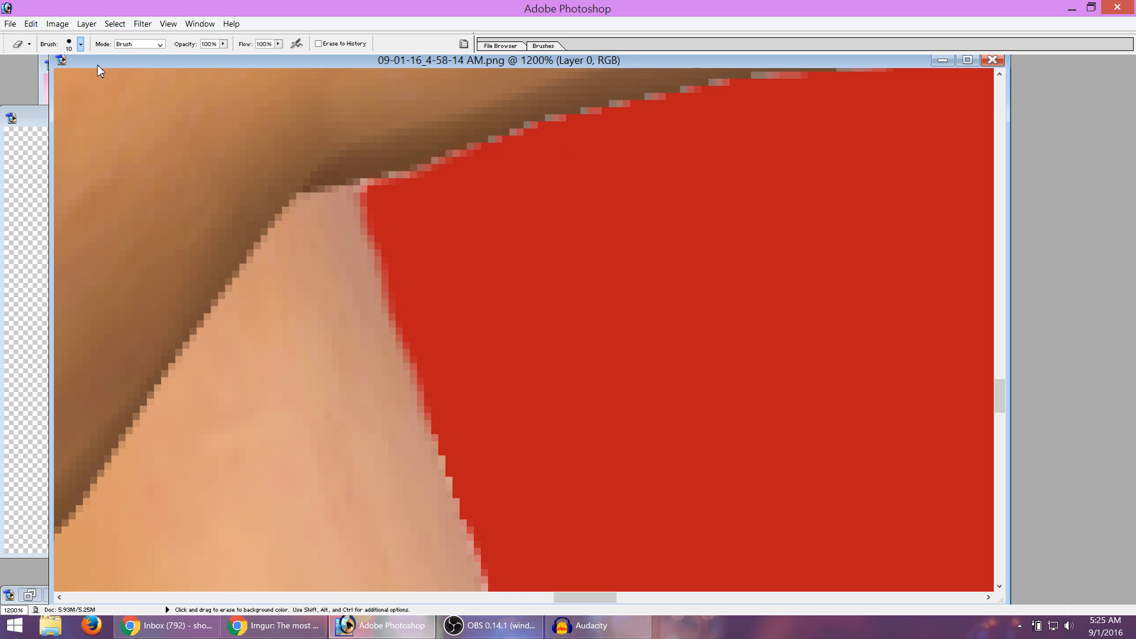
pyautogui.doubleClick(401, 3)
pyautogui.press('z')
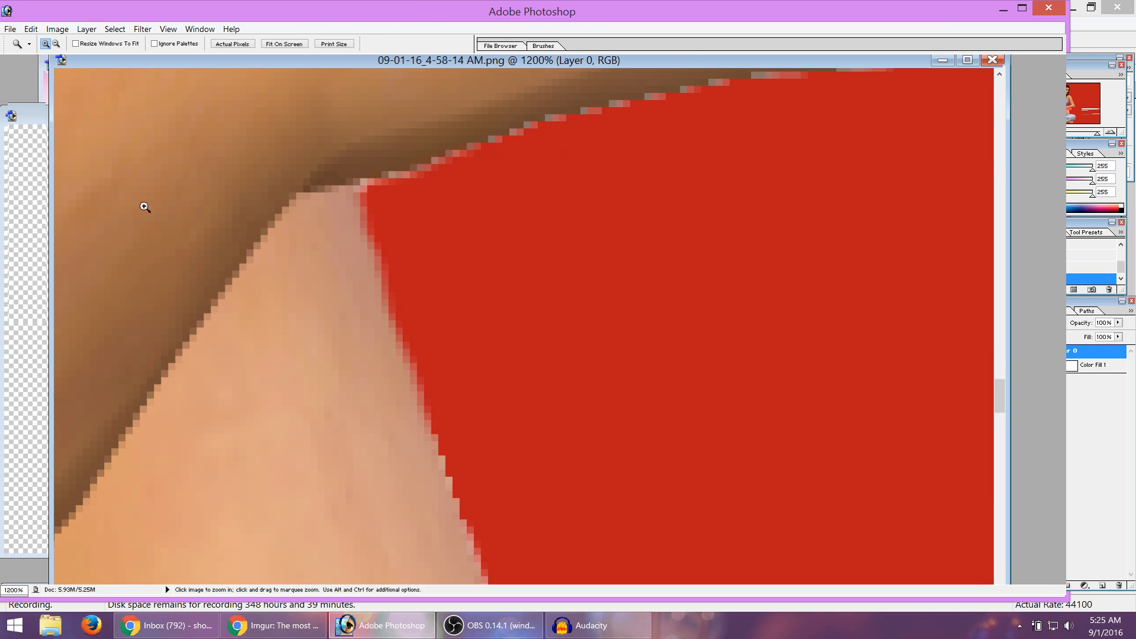
pyautogui.click(1022, 7)
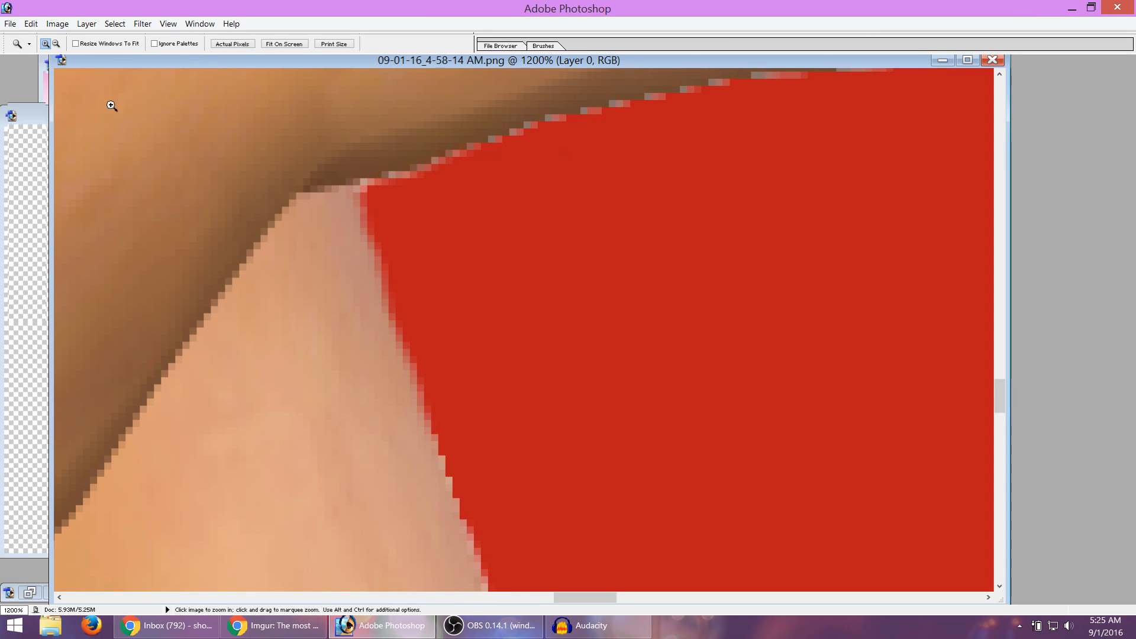
# Erase the remaining specks along the undersides of the legs and feet with a 10-pixel Eraser.
pyautogui.click(231, 44)
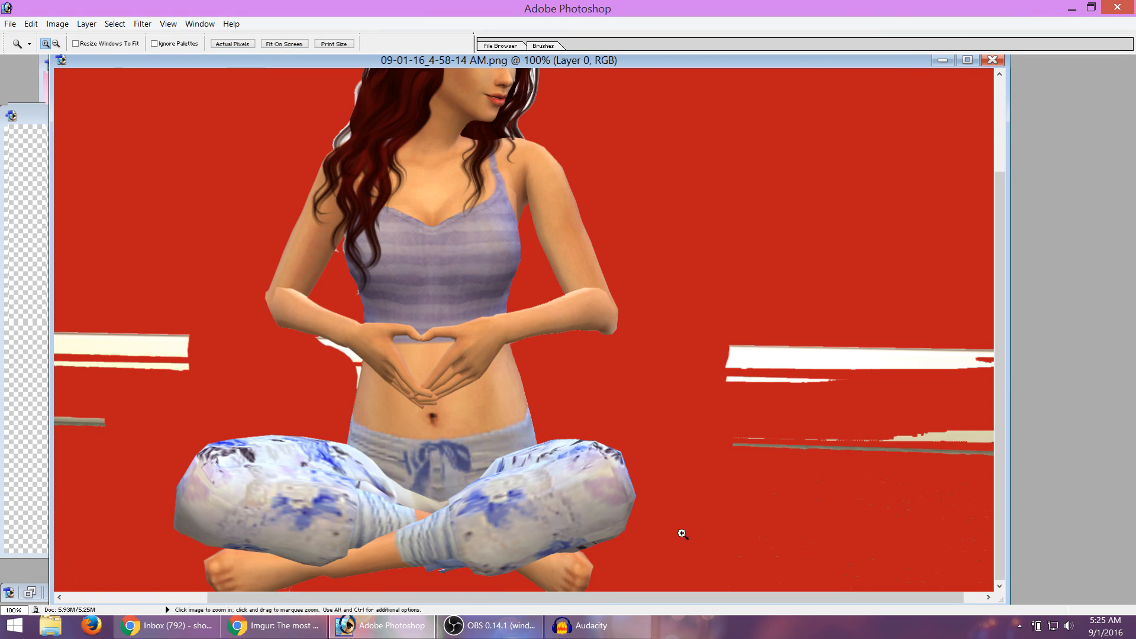
pyautogui.moveTo(627, 615); pyautogui.dragTo(630, 616)
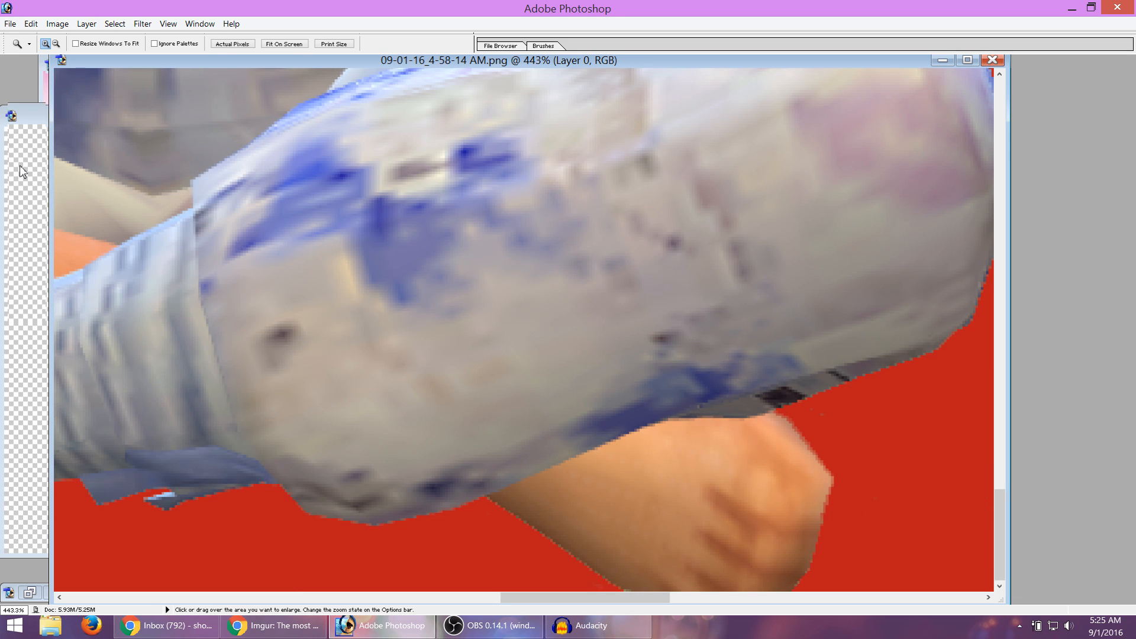
pyautogui.press('e')
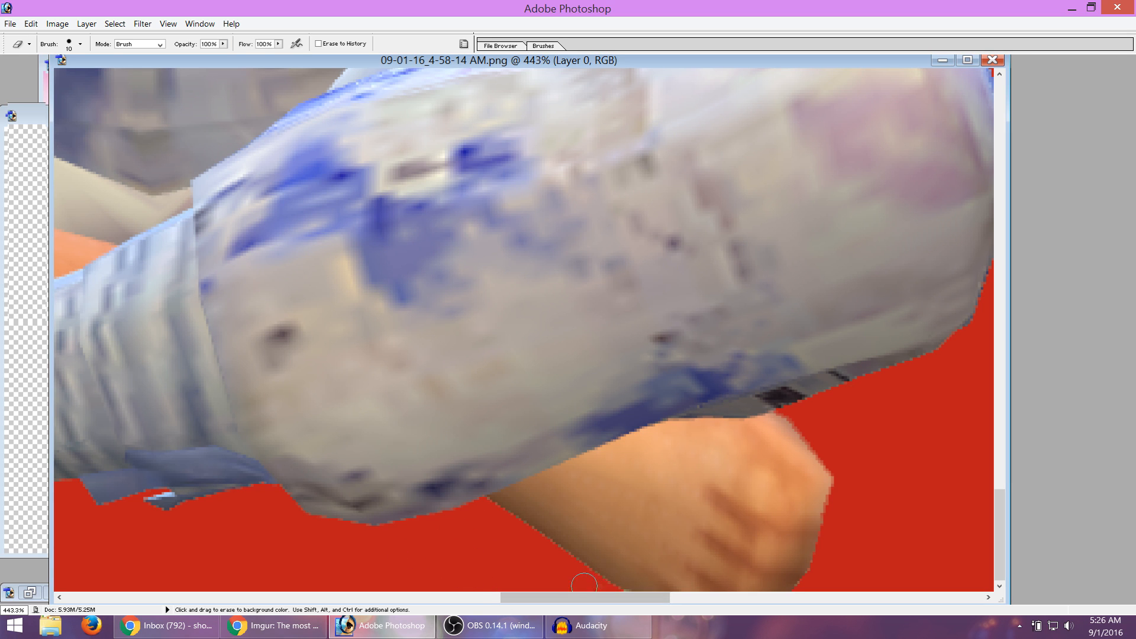
pyautogui.moveTo(584, 596); pyautogui.dragTo(420, 616)
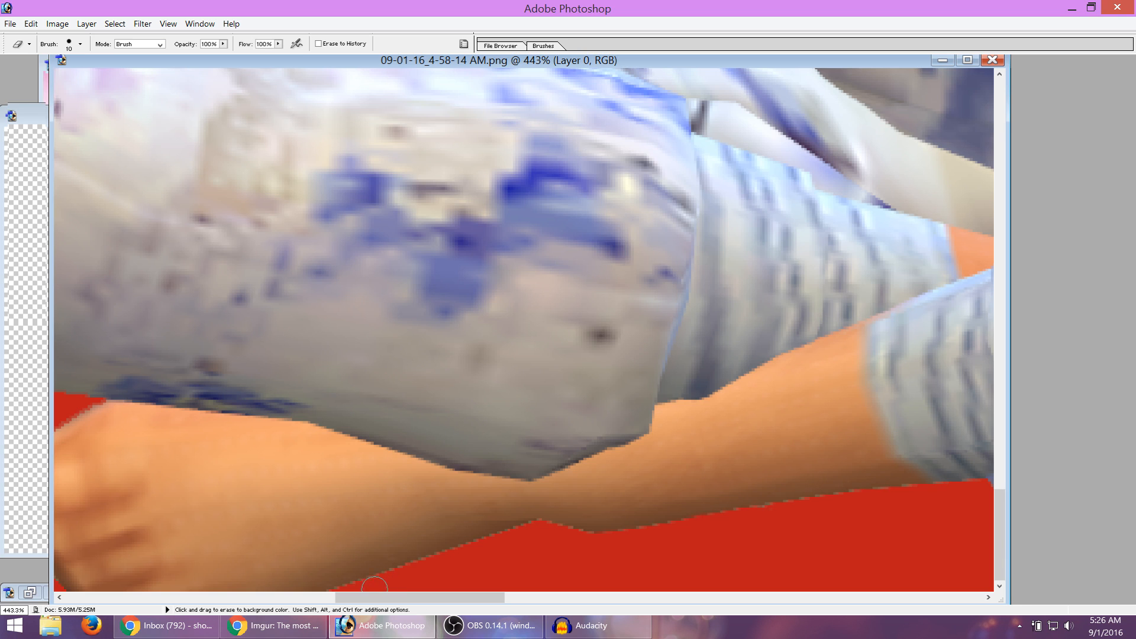
pyautogui.moveTo(420, 597); pyautogui.dragTo(348, 598)
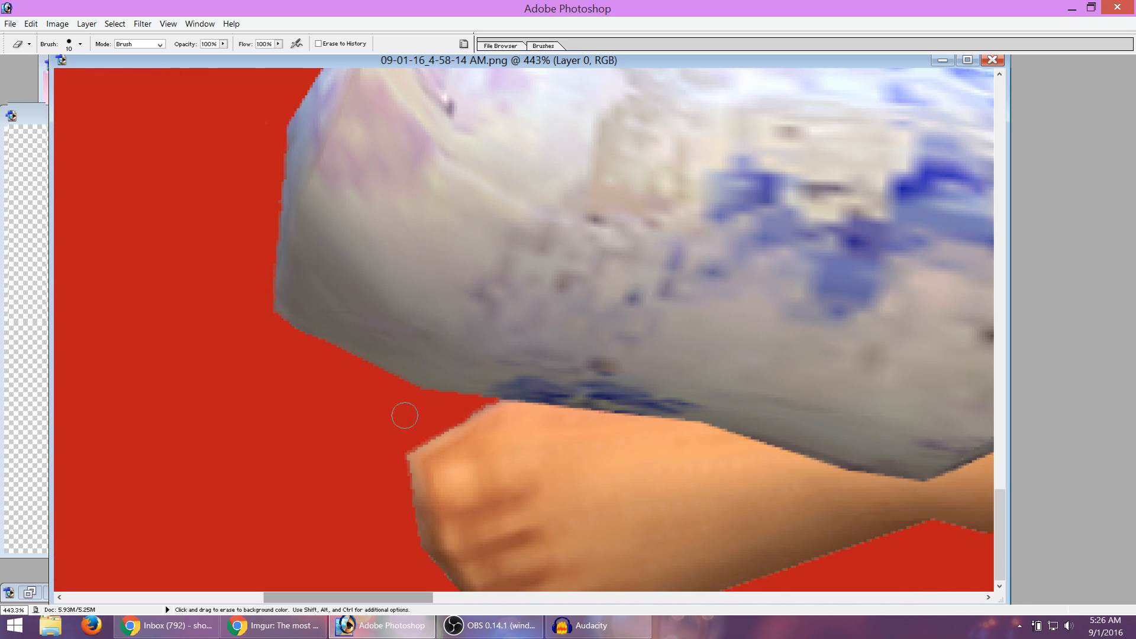
# Erase the narrow white sliver along the left side of the waist below the forearm with a 10-pixel Eraser.
pyautogui.scroll(5, 312, 401)
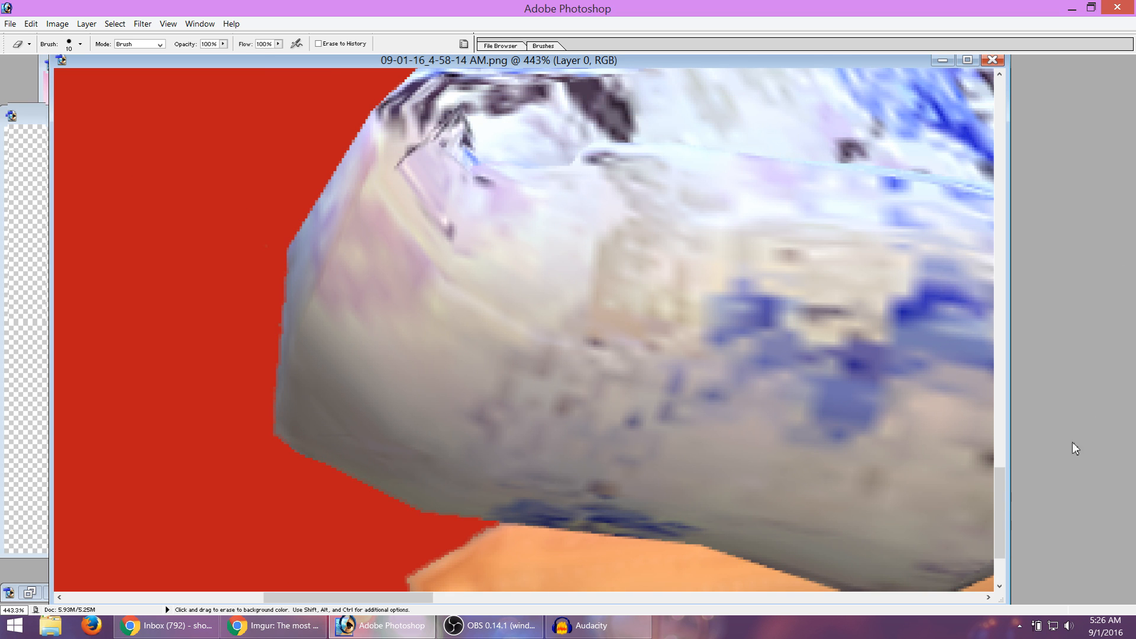
pyautogui.moveTo(1001, 508); pyautogui.dragTo(1001, 438)
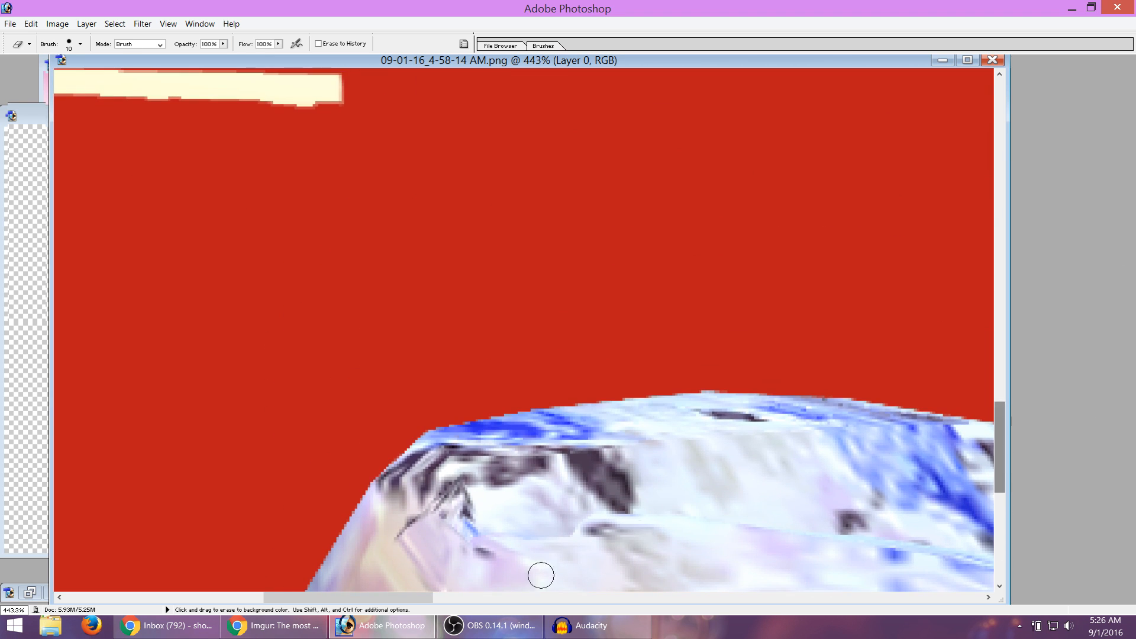
pyautogui.moveTo(409, 598); pyautogui.dragTo(525, 599)
pyautogui.scroll(5, 673, 331)
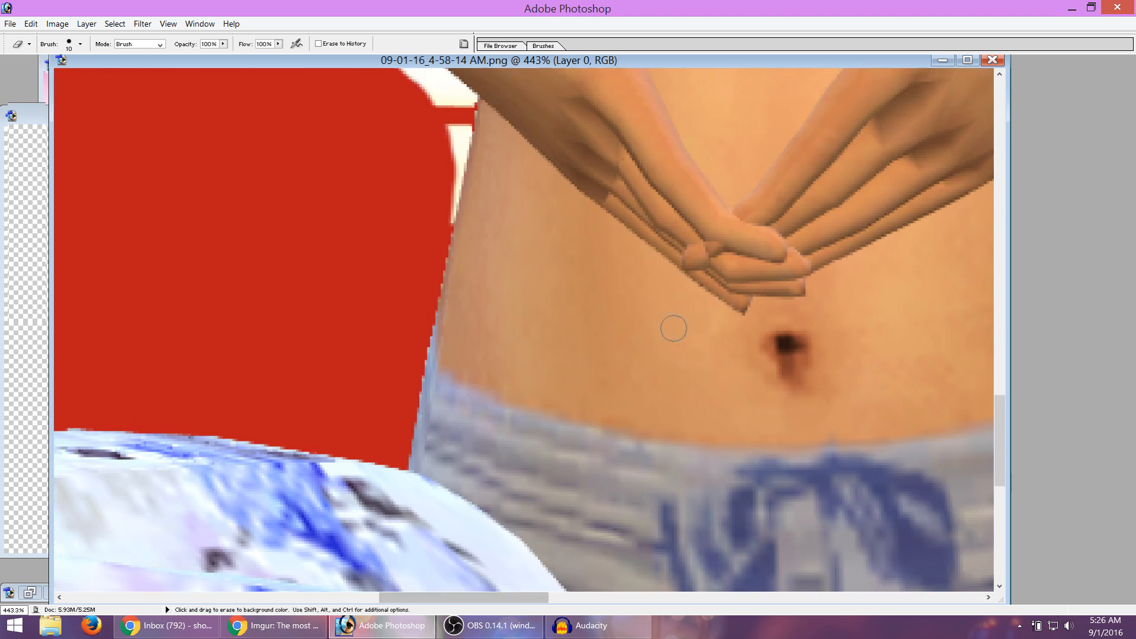
pyautogui.scroll(3, 439, 327)
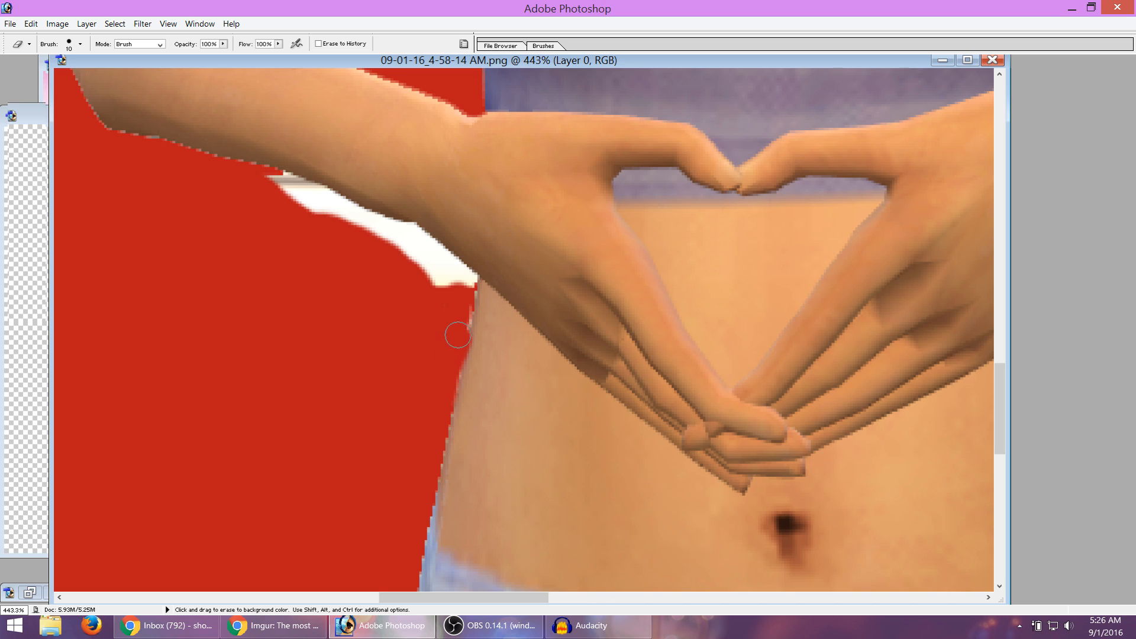
pyautogui.hotkey('ctrl', 'z')
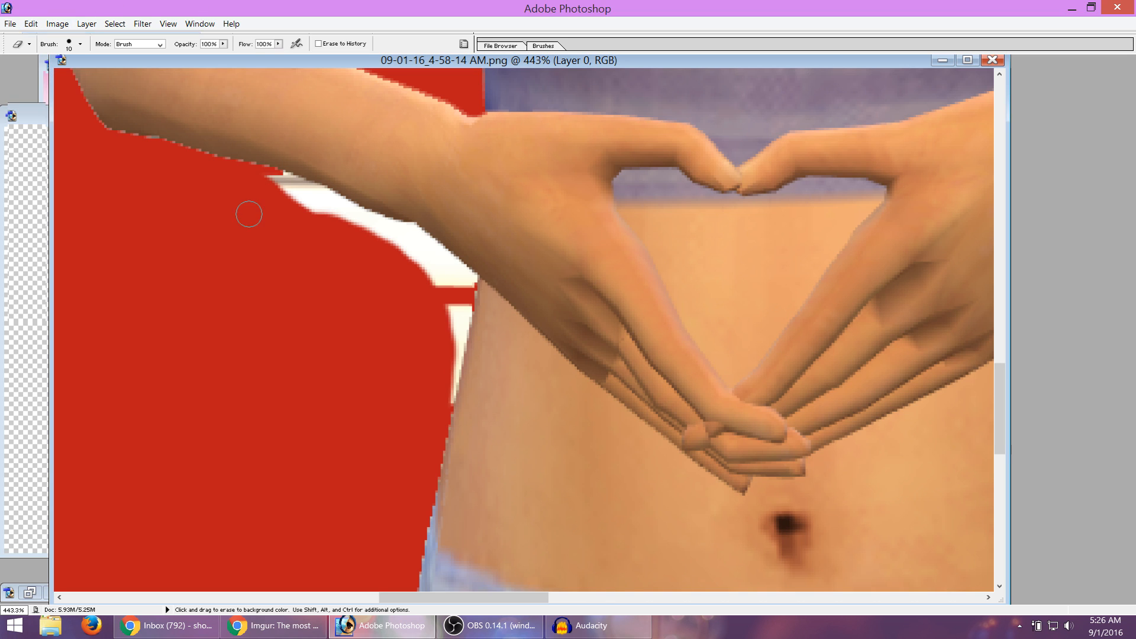
pyautogui.press('z')
pyautogui.click(461, 331)
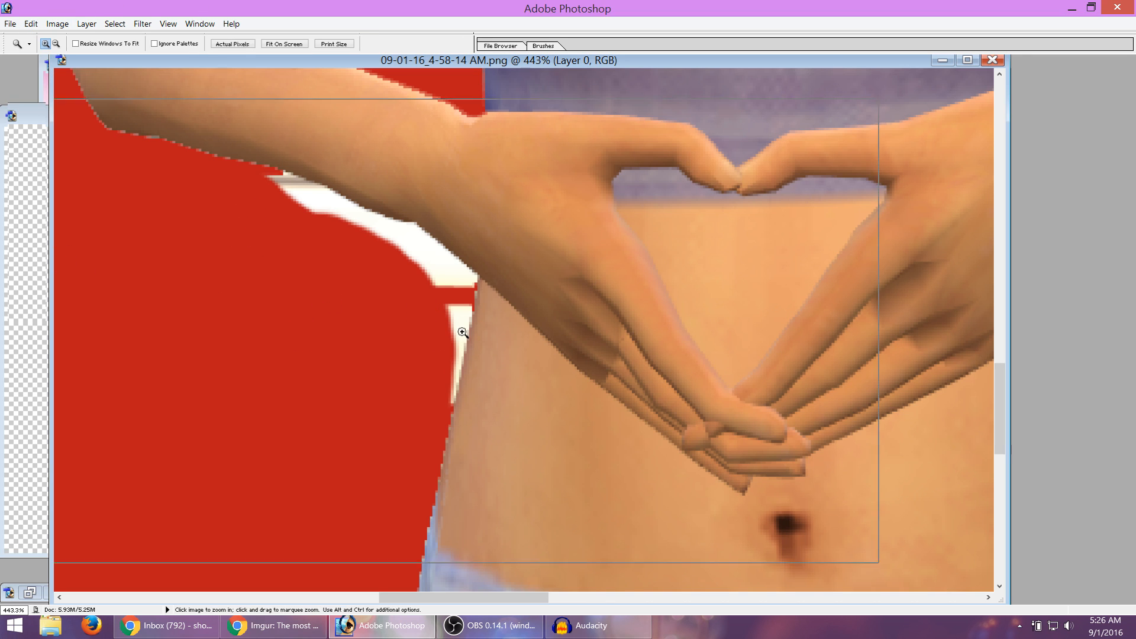
pyautogui.moveTo(476, 333); pyautogui.dragTo(485, 339)
pyautogui.scroll(-3, 720, 318)
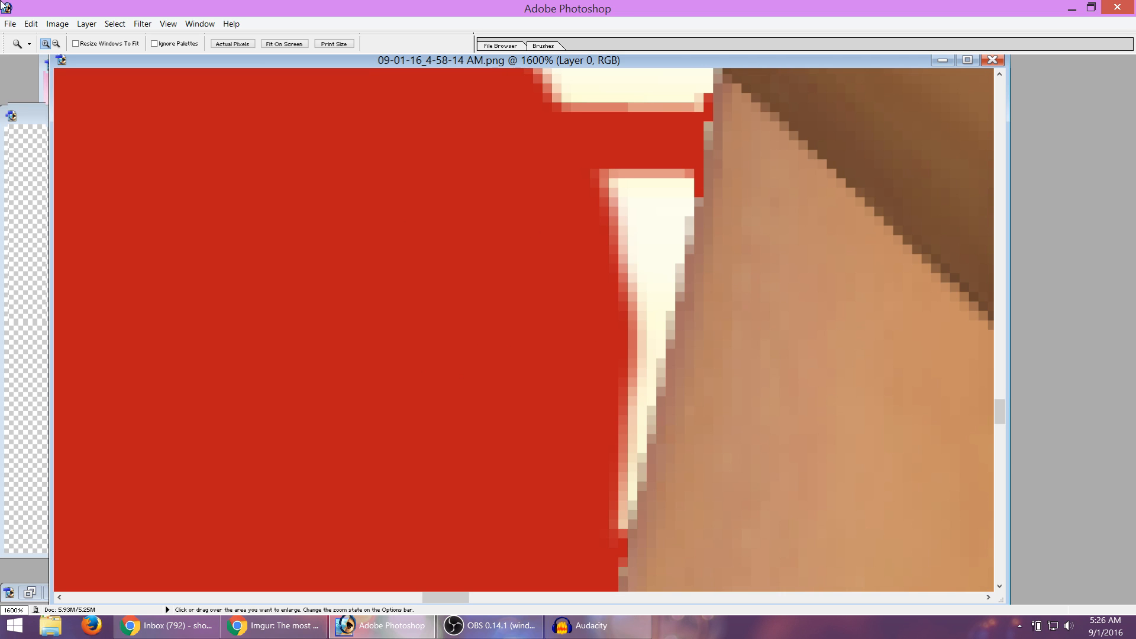
pyautogui.press('e')
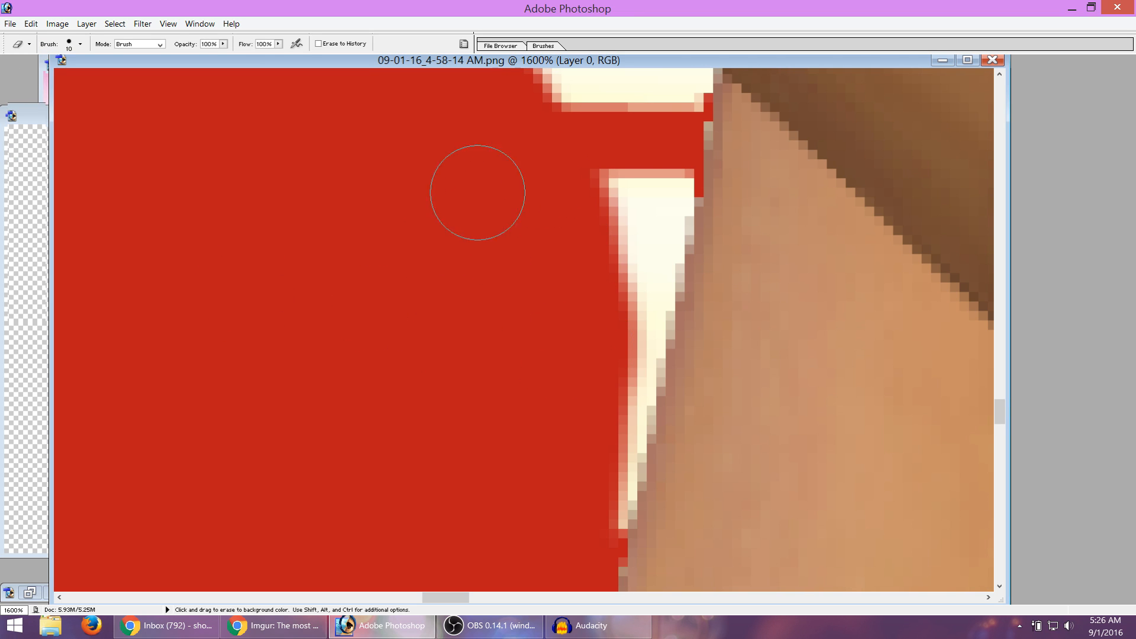
pyautogui.moveTo(651, 155); pyautogui.dragTo(570, 502)
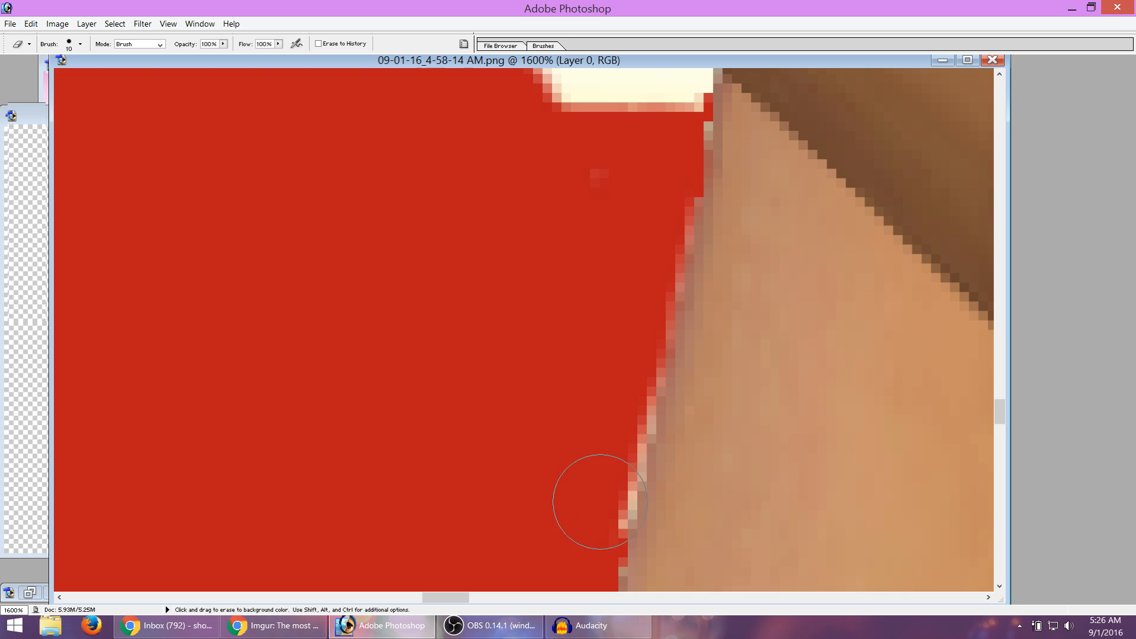
# Erase the leftover light pixels down the left edge of the waist, following the skin contour closely.
pyautogui.scroll(-1, 592, 473)
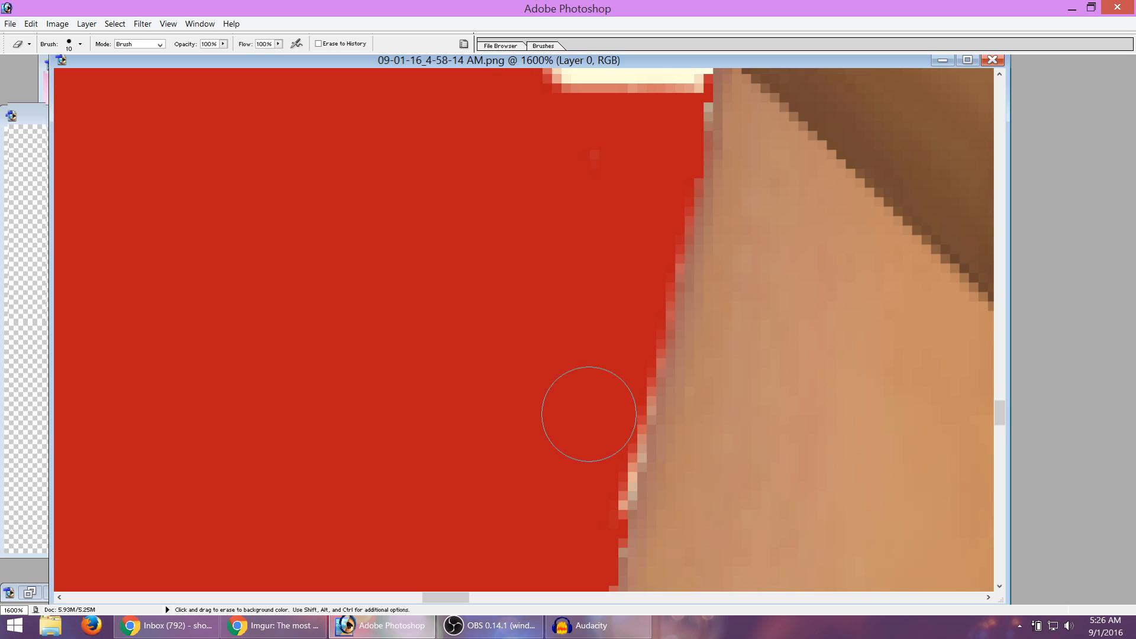
pyautogui.scroll(-5, 560, 385)
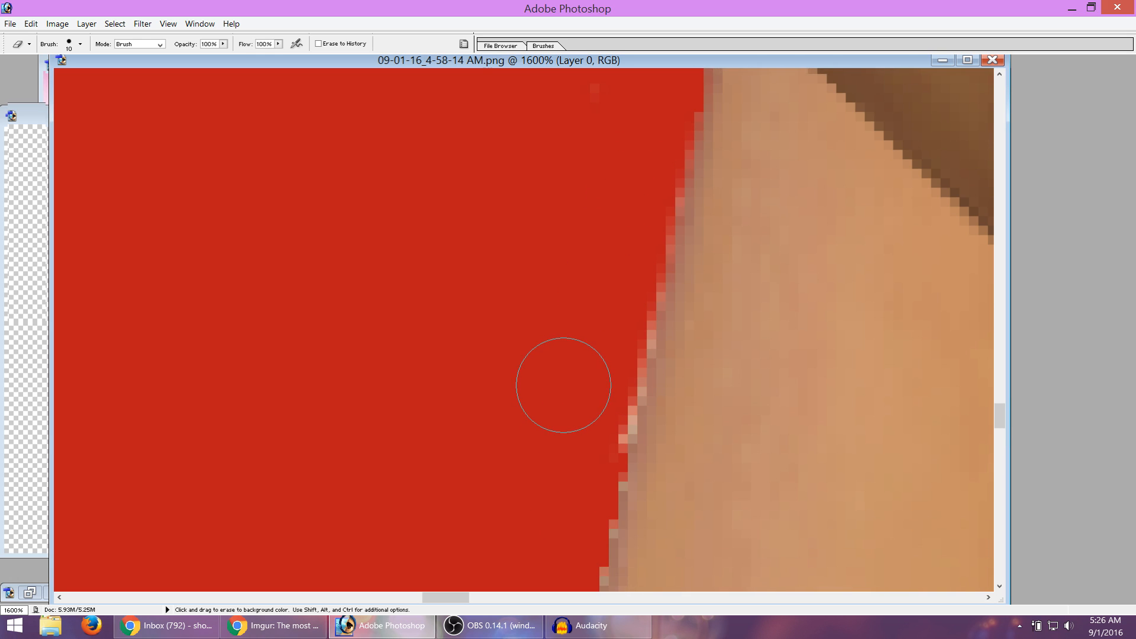
pyautogui.moveTo(594, 246); pyautogui.dragTo(572, 402)
pyautogui.scroll(10, 604, 355)
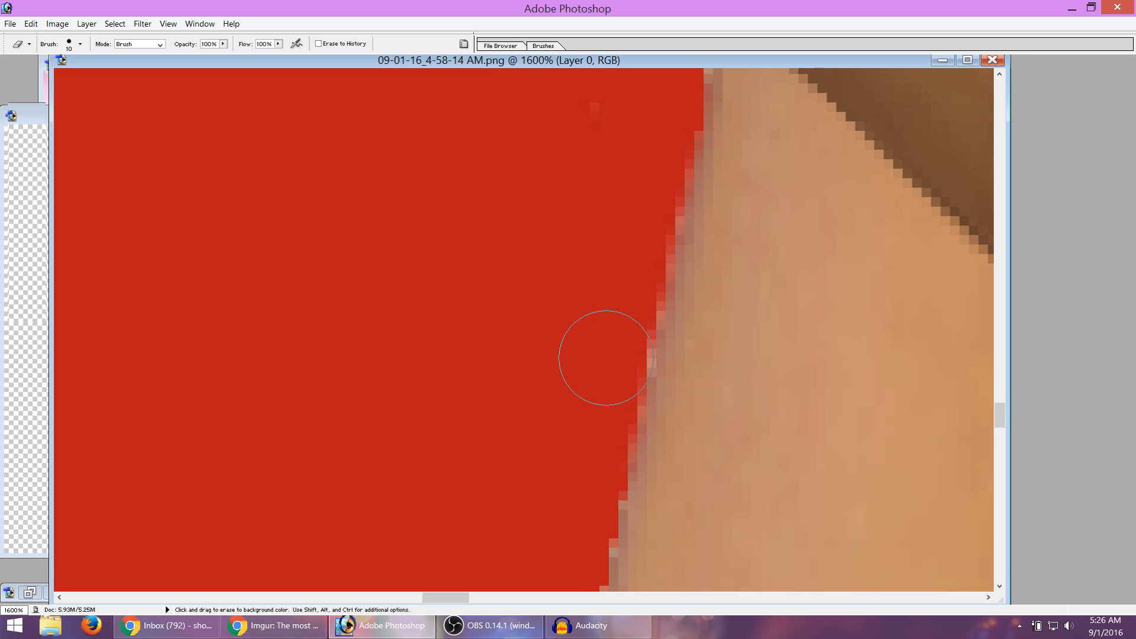
pyautogui.scroll(4, 606, 358)
pyautogui.moveTo(606, 357)
pyautogui.mouseDown()
pyautogui.moveTo(606, 343)
pyautogui.moveTo(660, 306)
pyautogui.mouseUp()
# Erase the white remnant along the underside of the left forearm from the waist outward, undoing any stroke that cuts into the skin.
pyautogui.scroll(6, 562, 322)
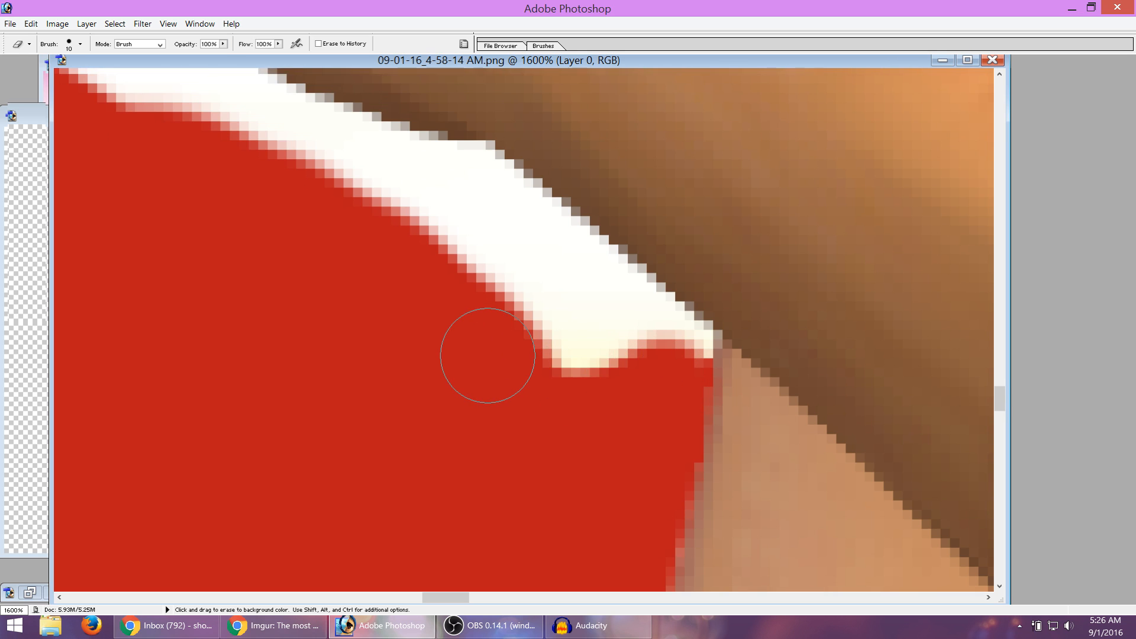
pyautogui.moveTo(332, 216)
pyautogui.mouseDown()
pyautogui.moveTo(485, 275)
pyautogui.moveTo(657, 422)
pyautogui.moveTo(605, 427)
pyautogui.moveTo(373, 291)
pyautogui.mouseUp()
pyautogui.scroll(2, 491, 502)
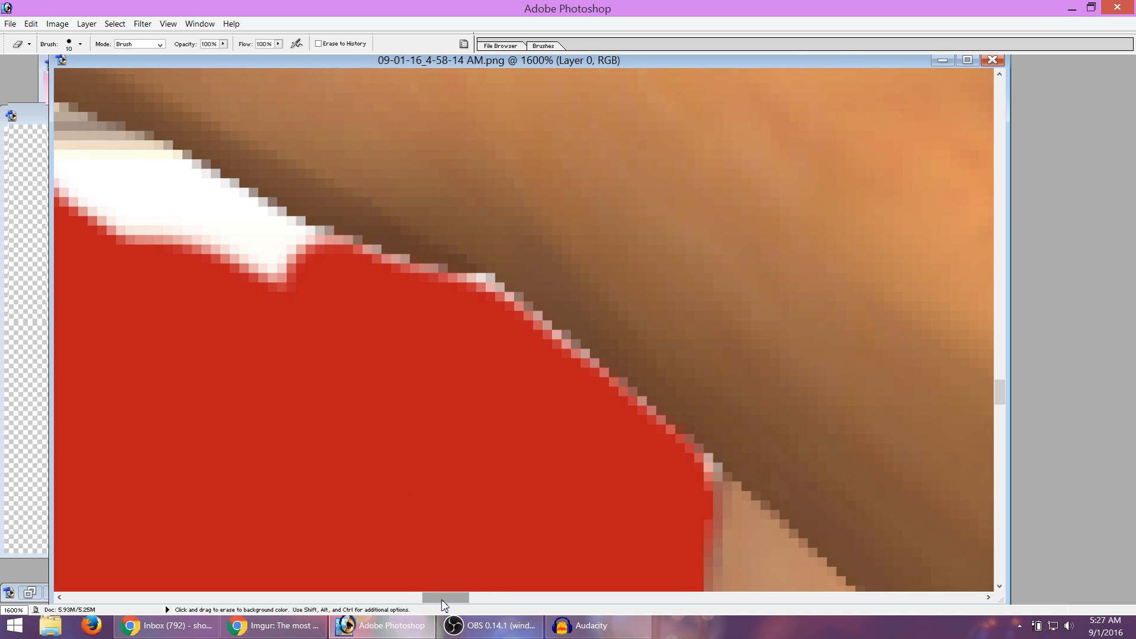
pyautogui.moveTo(444, 598); pyautogui.dragTo(426, 597)
pyautogui.scroll(1, 503, 323)
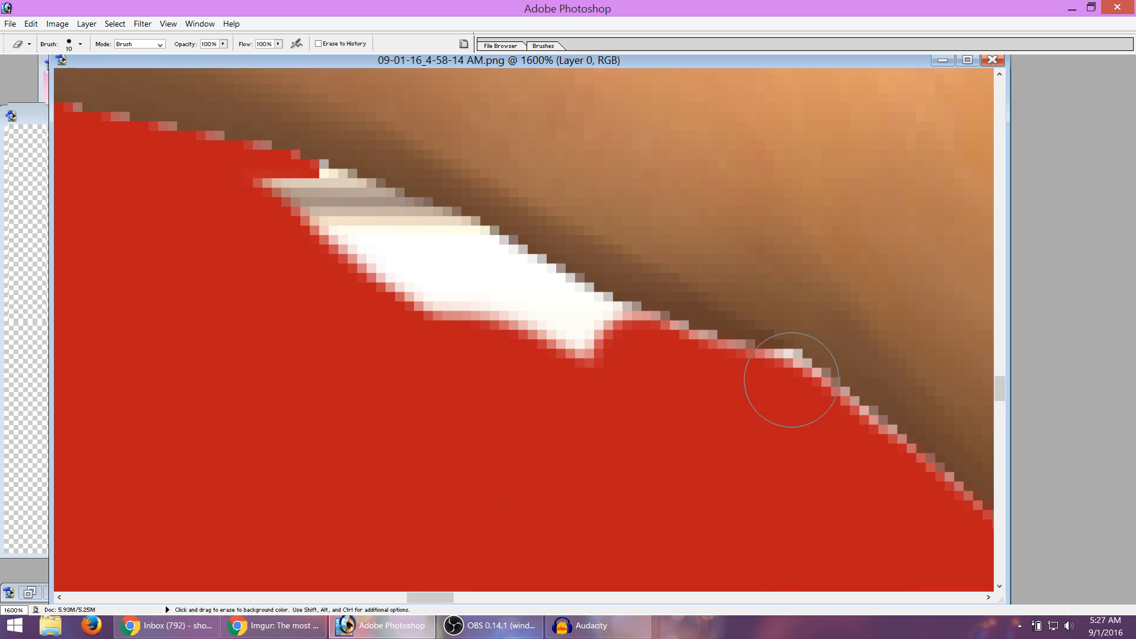
pyautogui.moveTo(813, 367); pyautogui.dragTo(763, 366)
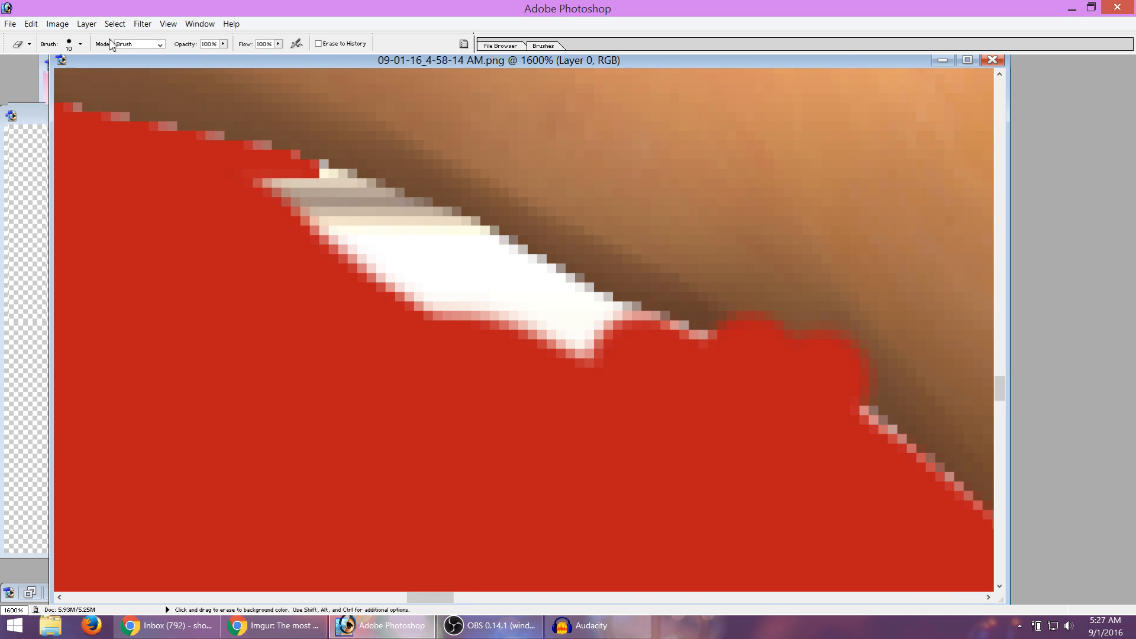
pyautogui.hotkey('ctrl', 'z')
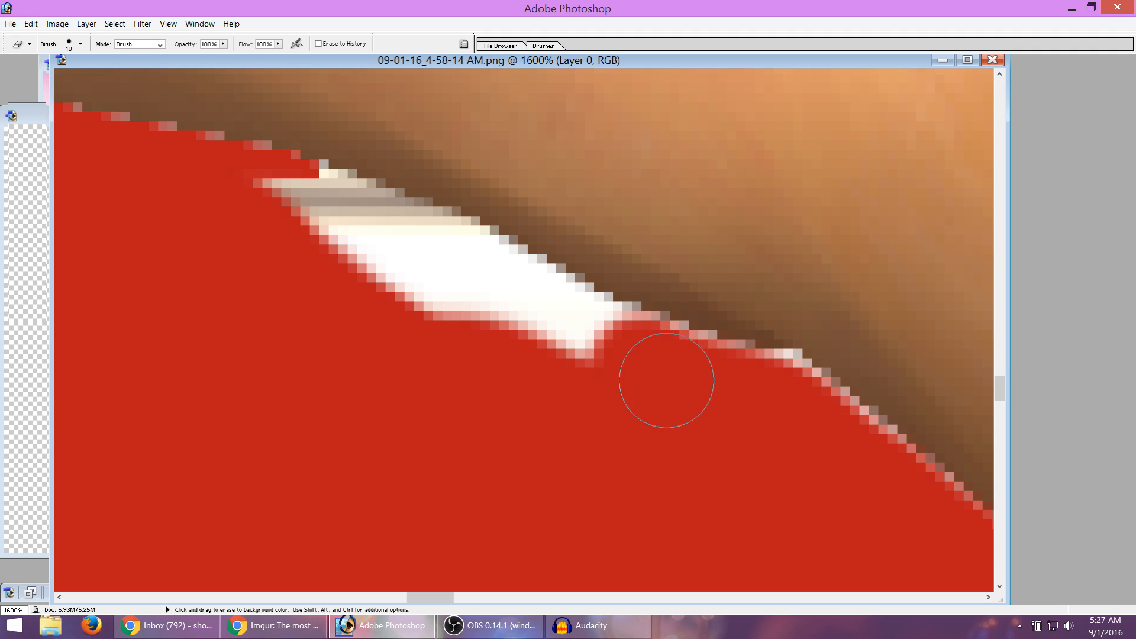
pyautogui.moveTo(665, 380)
pyautogui.mouseDown()
pyautogui.moveTo(522, 325)
pyautogui.moveTo(363, 223)
pyautogui.moveTo(271, 200)
pyautogui.moveTo(323, 242)
pyautogui.mouseUp()
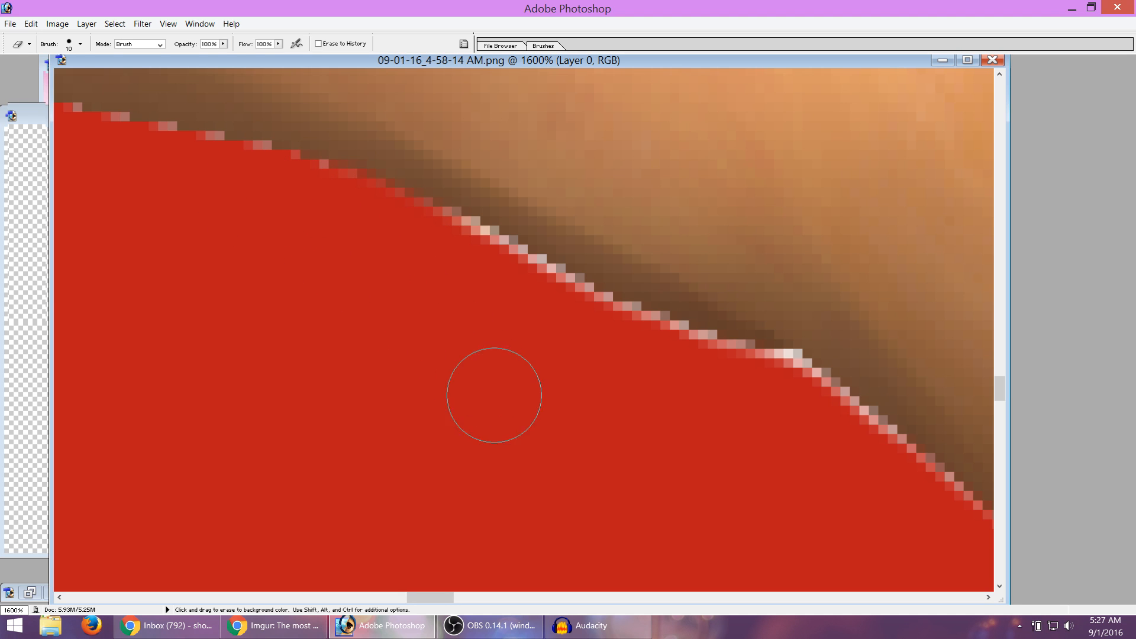
# Return to 100% view and erase the background stripes left of the figure, enlarging the Eraser brush to 200 pixels.
pyautogui.press('z')
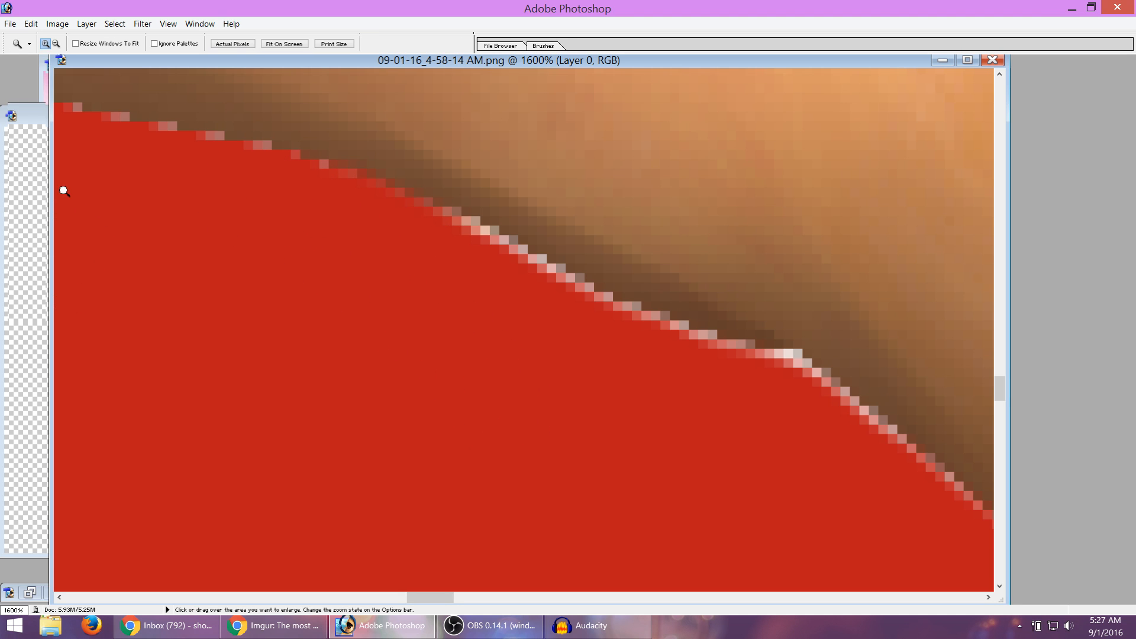
pyautogui.click(232, 44)
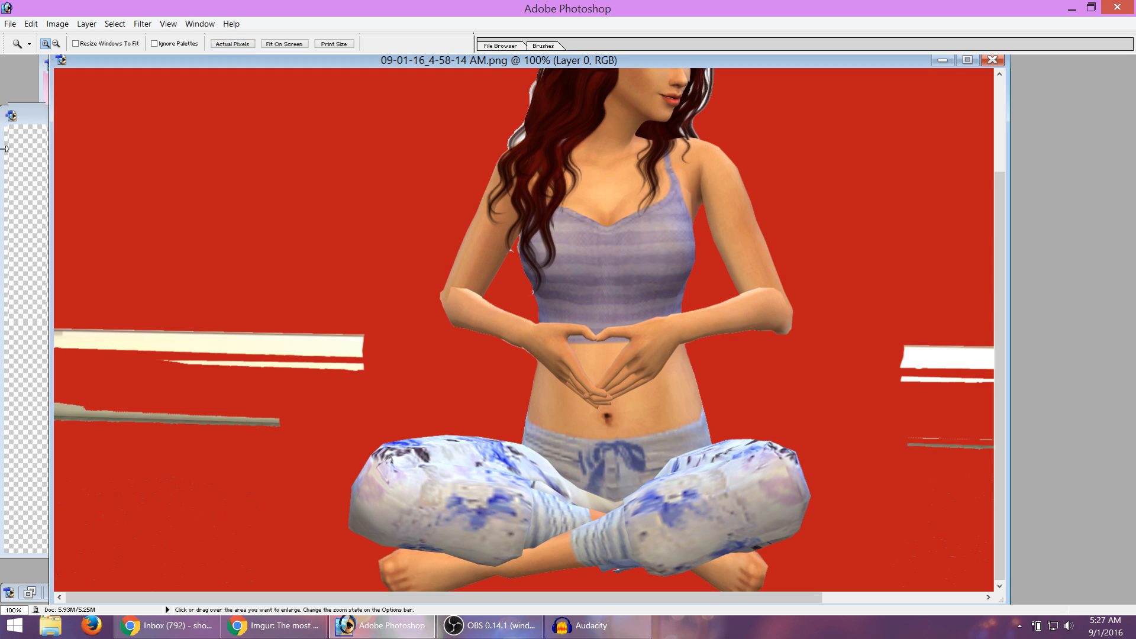
pyautogui.press('e')
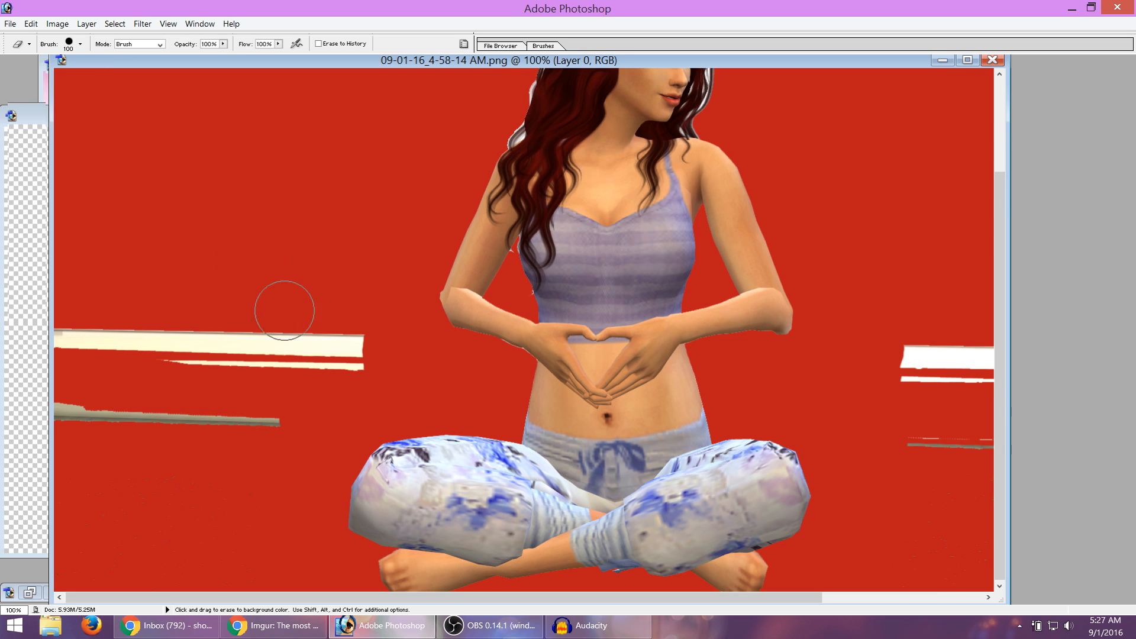
pyautogui.click(349, 349)
pyautogui.moveTo(348, 348)
pyautogui.mouseDown()
pyautogui.moveTo(329, 397)
pyautogui.moveTo(257, 448)
pyautogui.moveTo(310, 332)
pyautogui.moveTo(234, 415)
pyautogui.moveTo(187, 502)
pyautogui.moveTo(177, 590)
pyautogui.moveTo(225, 381)
pyautogui.moveTo(195, 578)
pyautogui.mouseUp()
pyautogui.moveTo(248, 510); pyautogui.dragTo(242, 324)
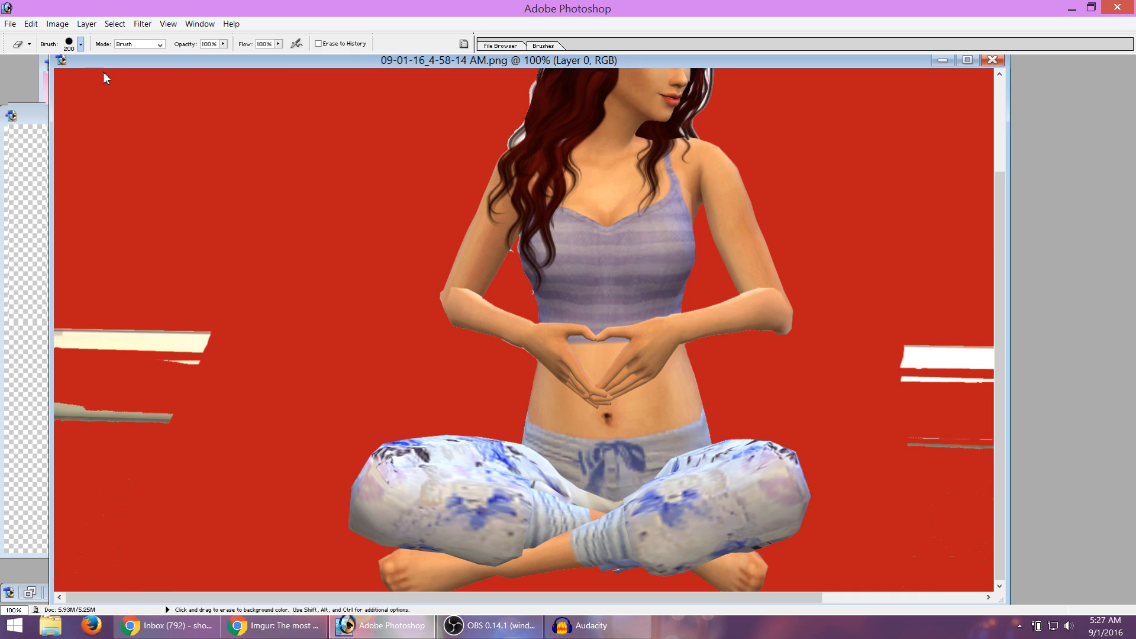
pyautogui.moveTo(245, 334)
pyautogui.mouseDown()
pyautogui.moveTo(190, 400)
pyautogui.moveTo(145, 529)
pyautogui.moveTo(77, 517)
pyautogui.mouseUp()
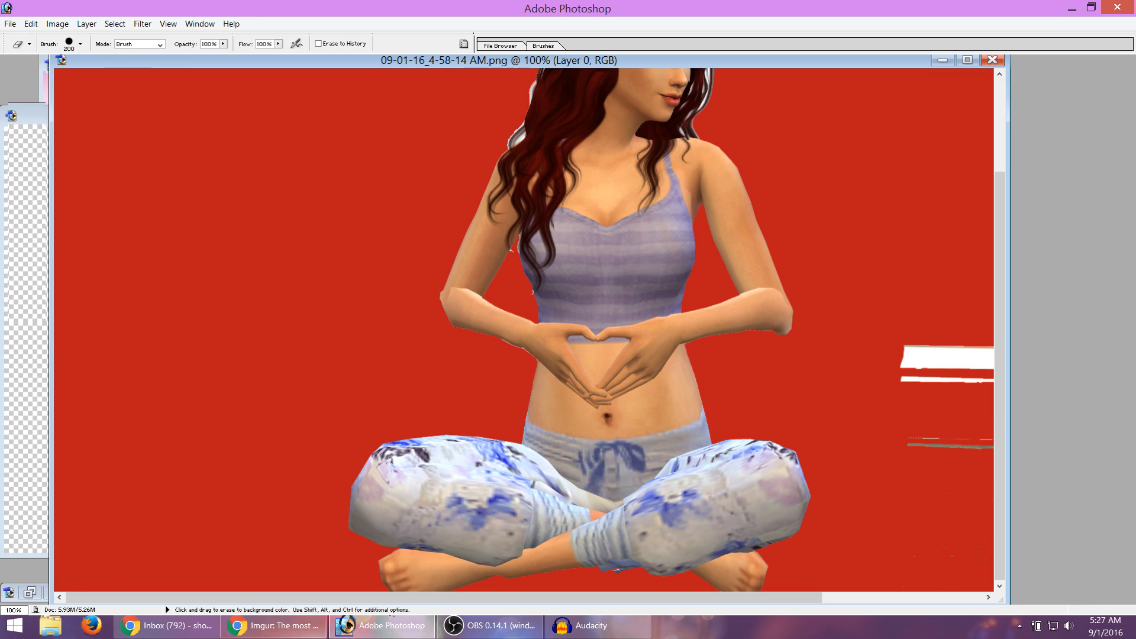
# Erase the remaining white and grey background stripes right of the figure with the 200-pixel Eraser.
pyautogui.moveTo(425, 598); pyautogui.dragTo(576, 632)
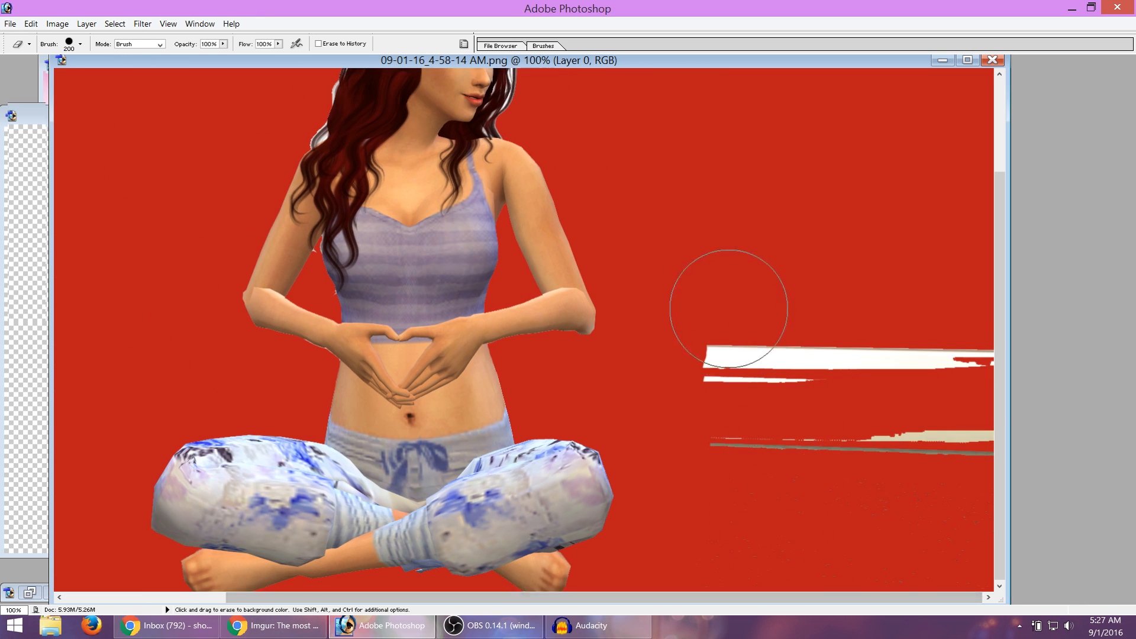
pyautogui.moveTo(728, 304)
pyautogui.mouseDown()
pyautogui.moveTo(720, 421)
pyautogui.moveTo(806, 301)
pyautogui.moveTo(867, 573)
pyautogui.moveTo(907, 277)
pyautogui.moveTo(976, 335)
pyautogui.mouseUp()
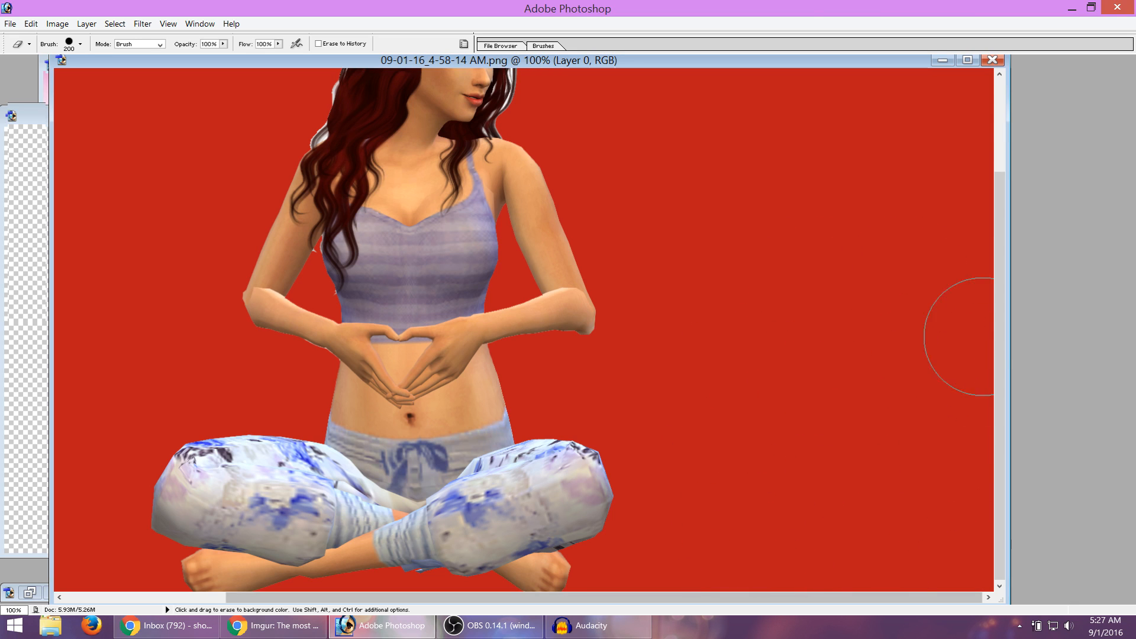
pyautogui.scroll(4, 875, 402)
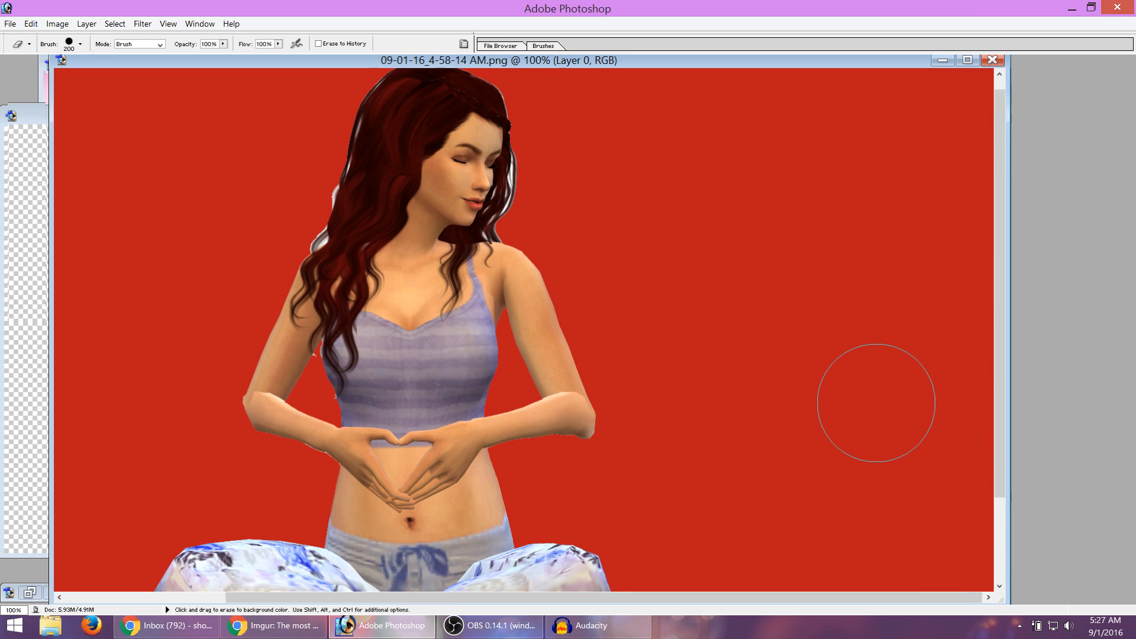
pyautogui.scroll(-3, 875, 402)
pyautogui.scroll(2, 851, 450)
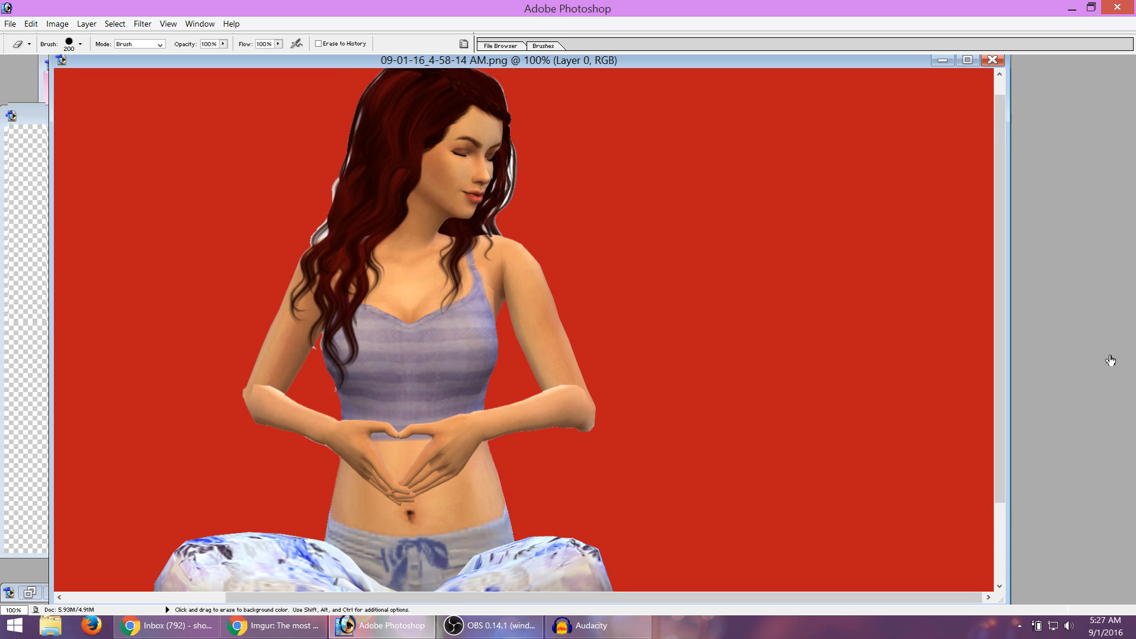
# Apply a white Stroke outline around the cut-out figure.
pyautogui.press('h')
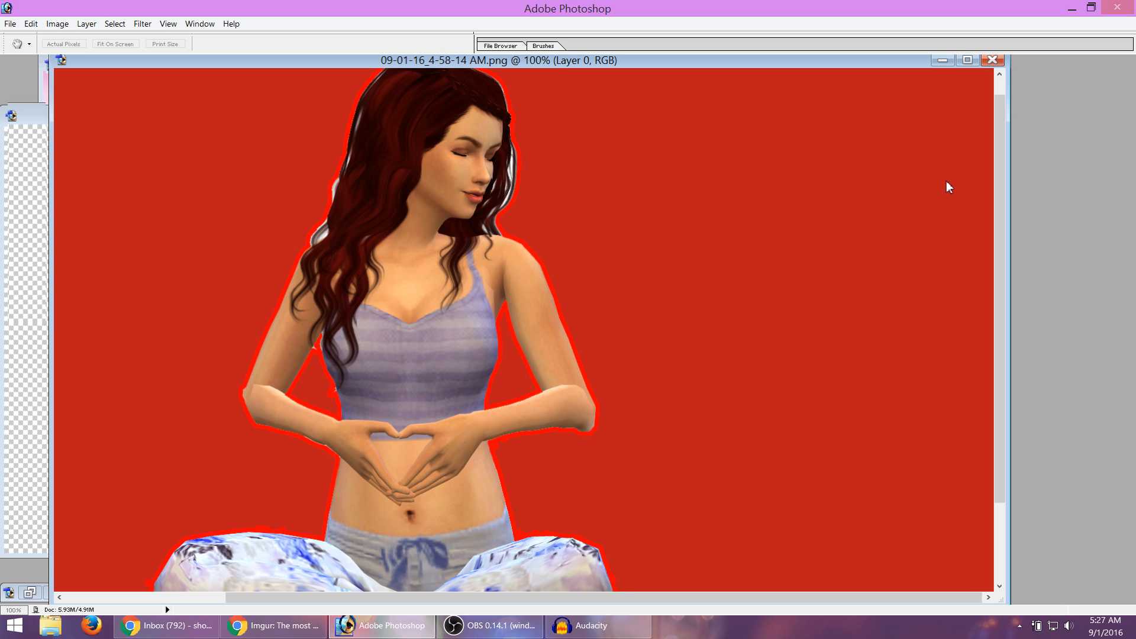
pyautogui.click(867, 240)
pyautogui.moveTo(860, 246); pyautogui.dragTo(728, 78)
pyautogui.click(1029, 154)
pyautogui.press('e')
pyautogui.scroll(1, 932, 249)
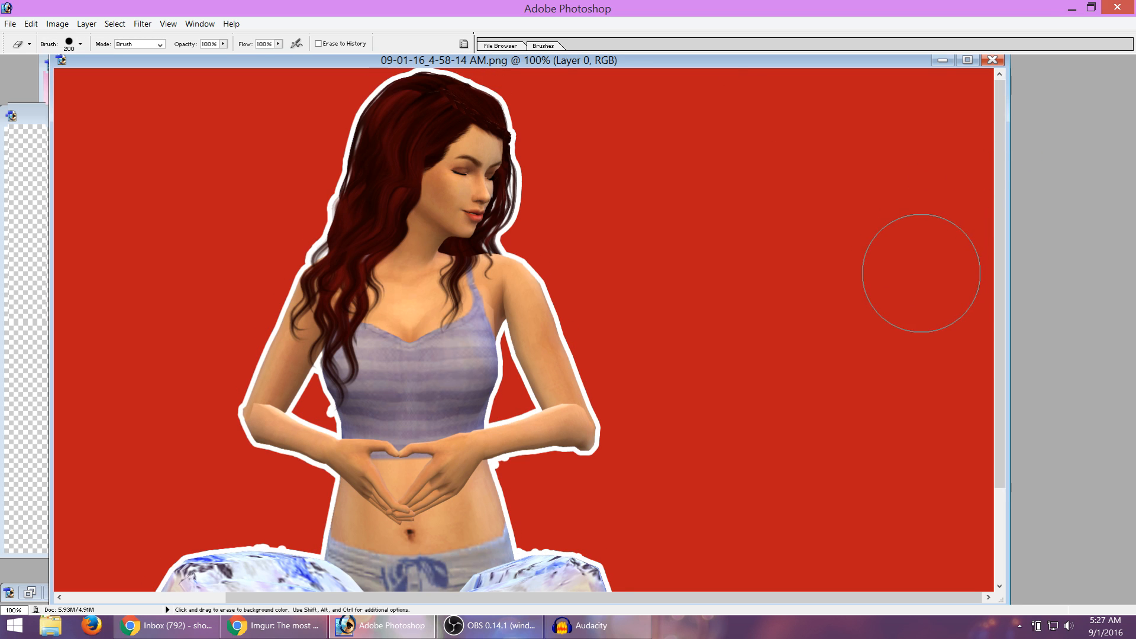
# Erase the white bump on the outline inside the gap between the left-hand arm and the torso with a 10-pixel Eraser.
pyautogui.scroll(-6, 570, 469)
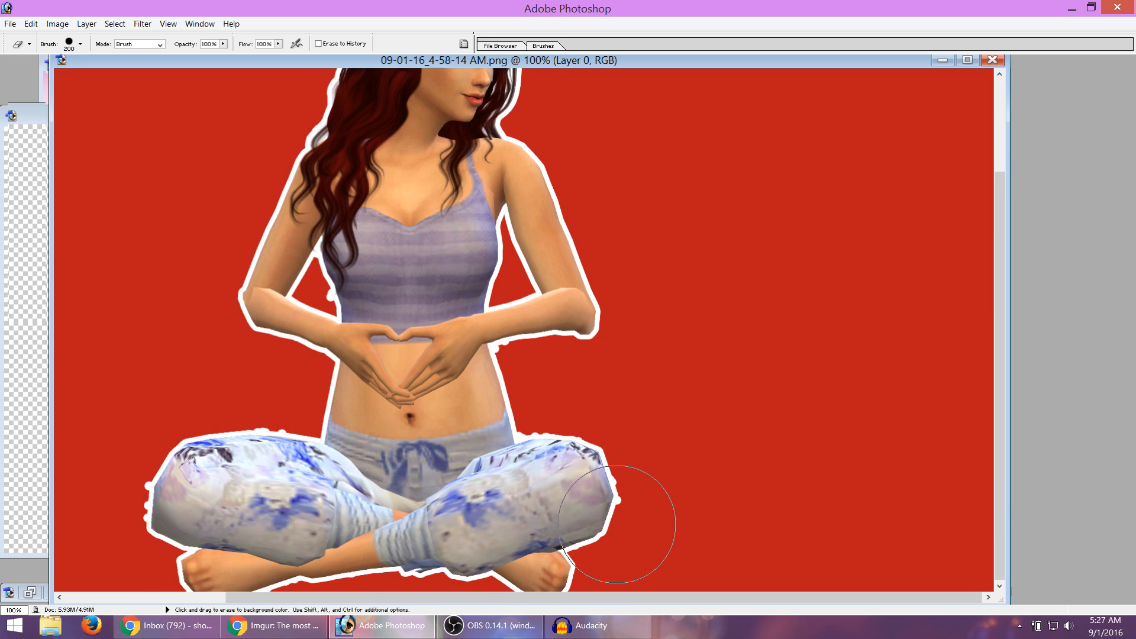
pyautogui.moveTo(350, 598); pyautogui.dragTo(191, 615)
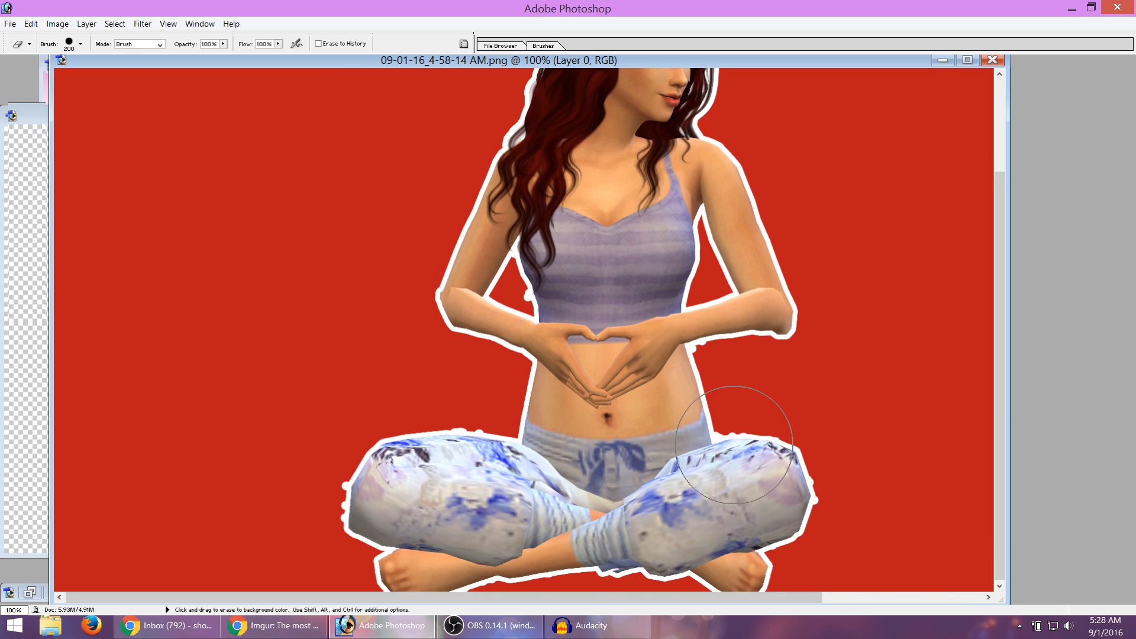
pyautogui.scroll(6, 734, 432)
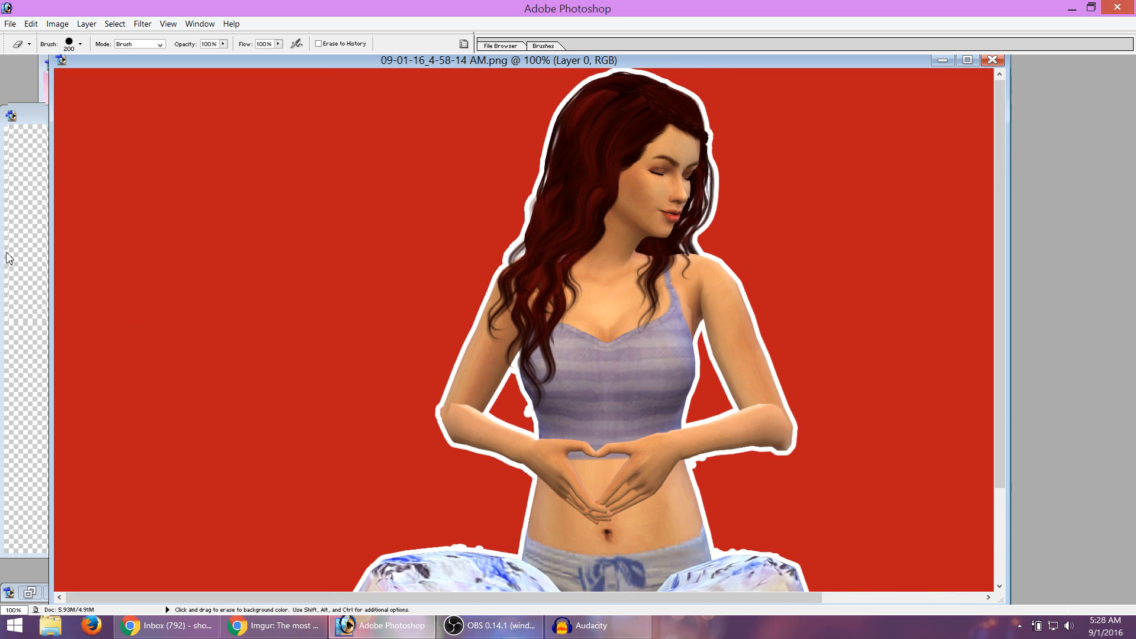
pyautogui.press('z')
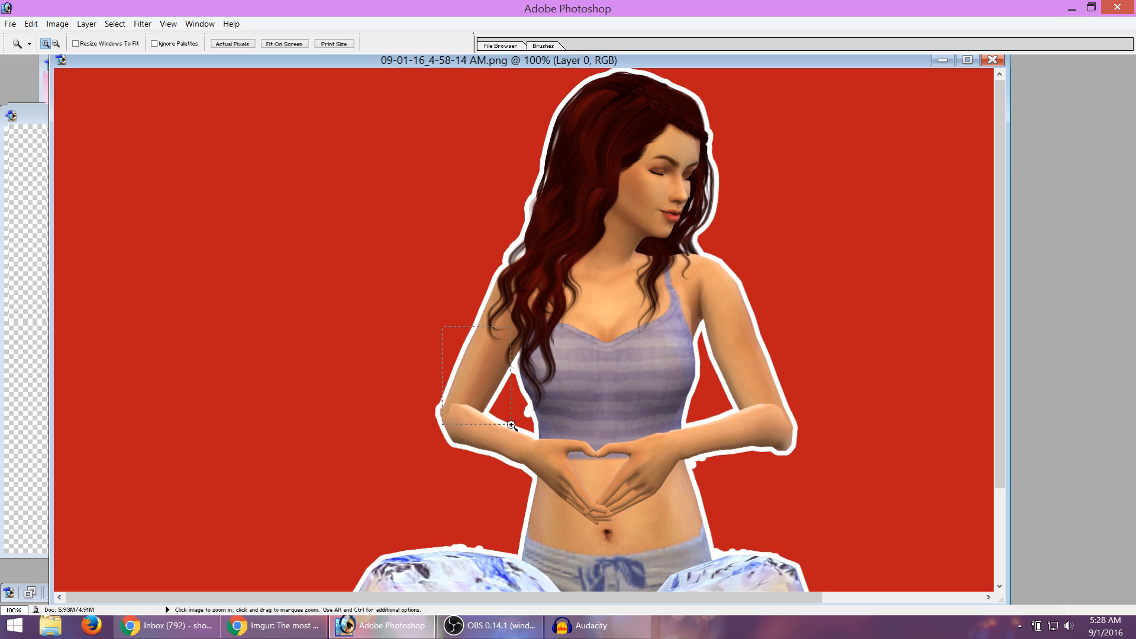
pyautogui.moveTo(570, 474); pyautogui.dragTo(570, 474)
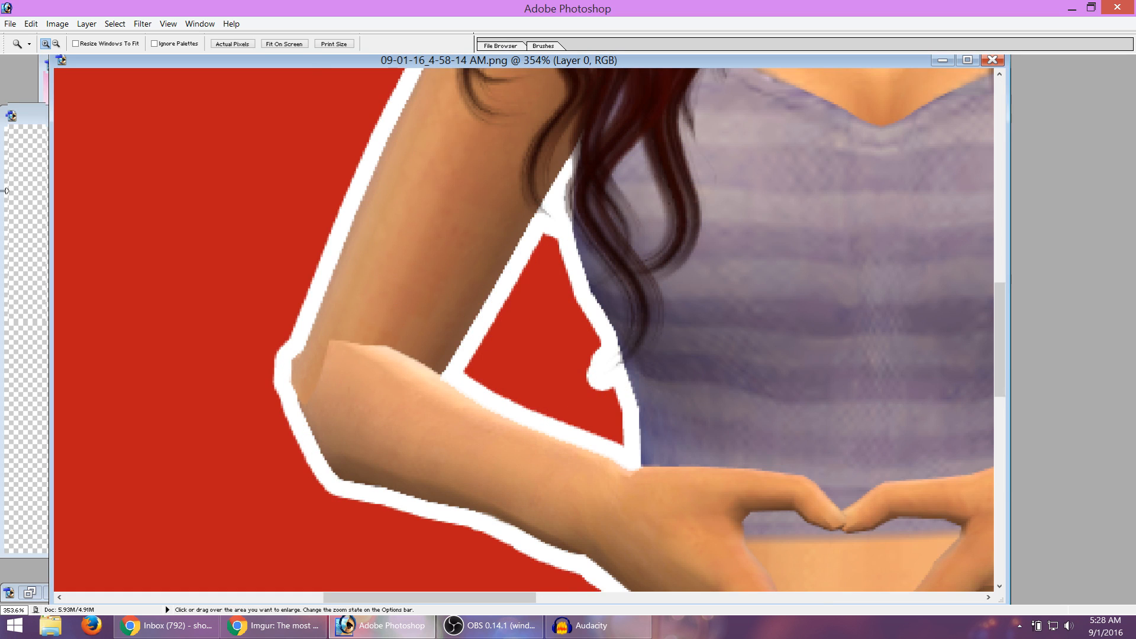
pyautogui.press('e')
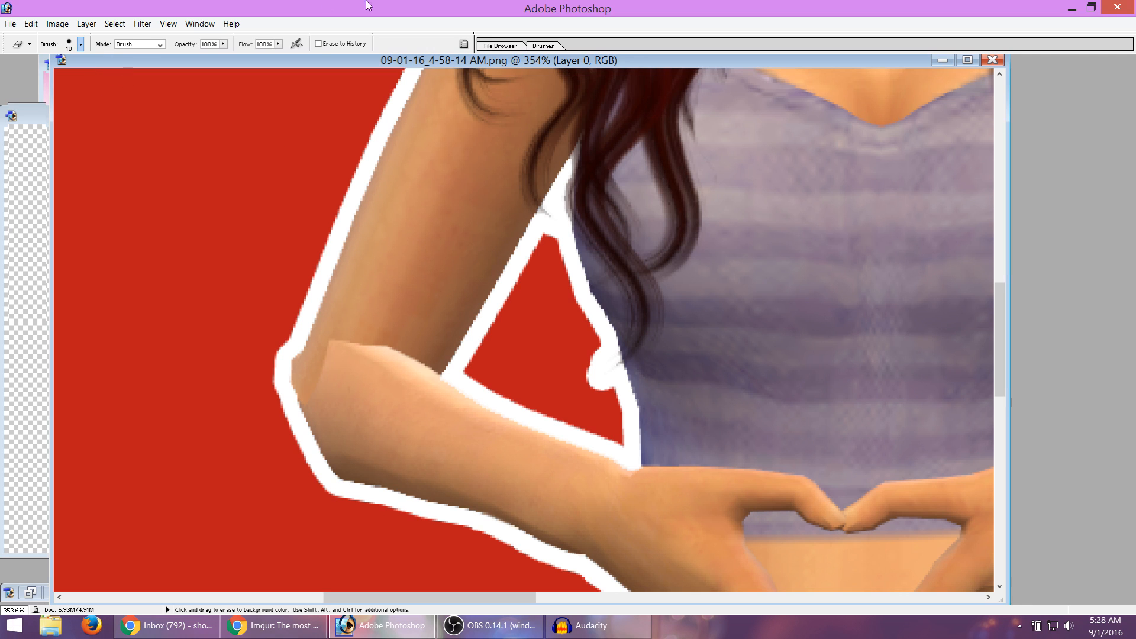
pyautogui.scroll(-1, 708, 368)
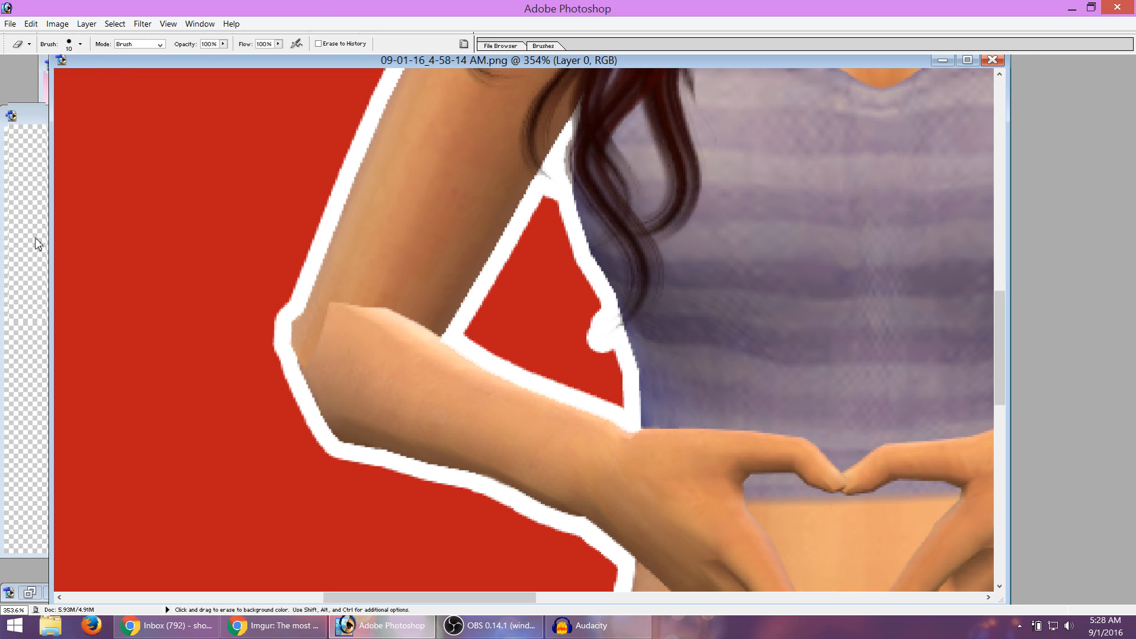
pyautogui.press('z')
pyautogui.click(542, 346)
pyautogui.click(542, 347)
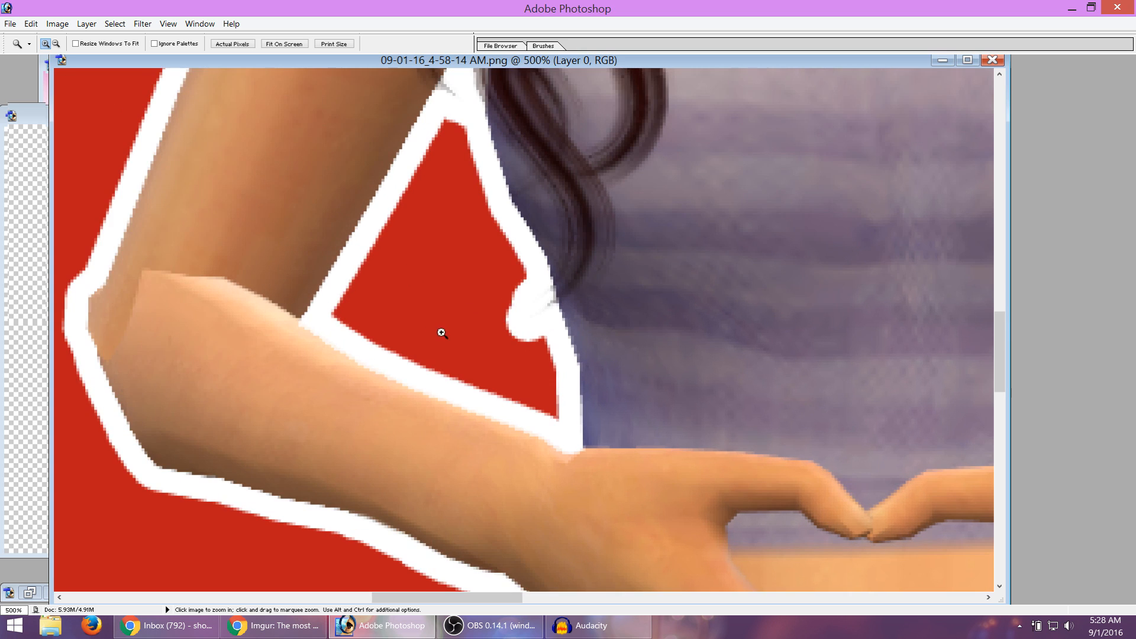
pyautogui.click(520, 355)
pyautogui.click(551, 350)
pyautogui.click(565, 331)
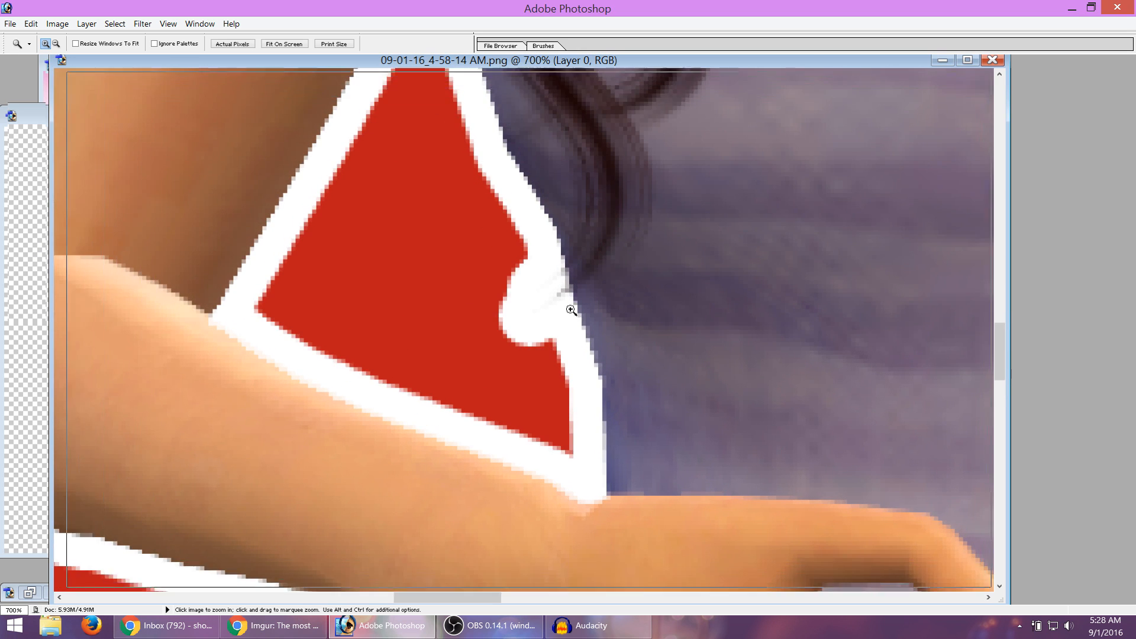
pyautogui.press('e')
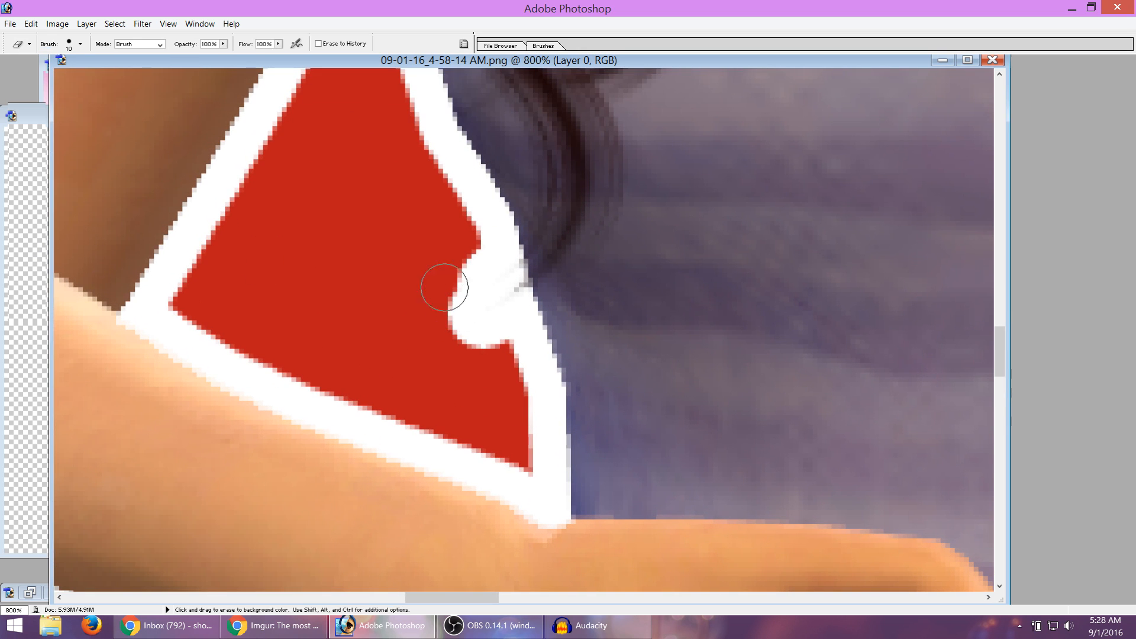
pyautogui.moveTo(462, 336)
pyautogui.mouseDown()
pyautogui.moveTo(449, 255)
pyautogui.moveTo(489, 334)
pyautogui.moveTo(462, 257)
pyautogui.moveTo(491, 329)
pyautogui.moveTo(471, 268)
pyautogui.mouseUp()
pyautogui.moveTo(494, 324)
pyautogui.mouseDown()
pyautogui.moveTo(477, 247)
pyautogui.moveTo(498, 305)
pyautogui.moveTo(496, 283)
pyautogui.moveTo(477, 240)
pyautogui.moveTo(503, 312)
pyautogui.moveTo(483, 246)
pyautogui.moveTo(499, 291)
pyautogui.mouseUp()
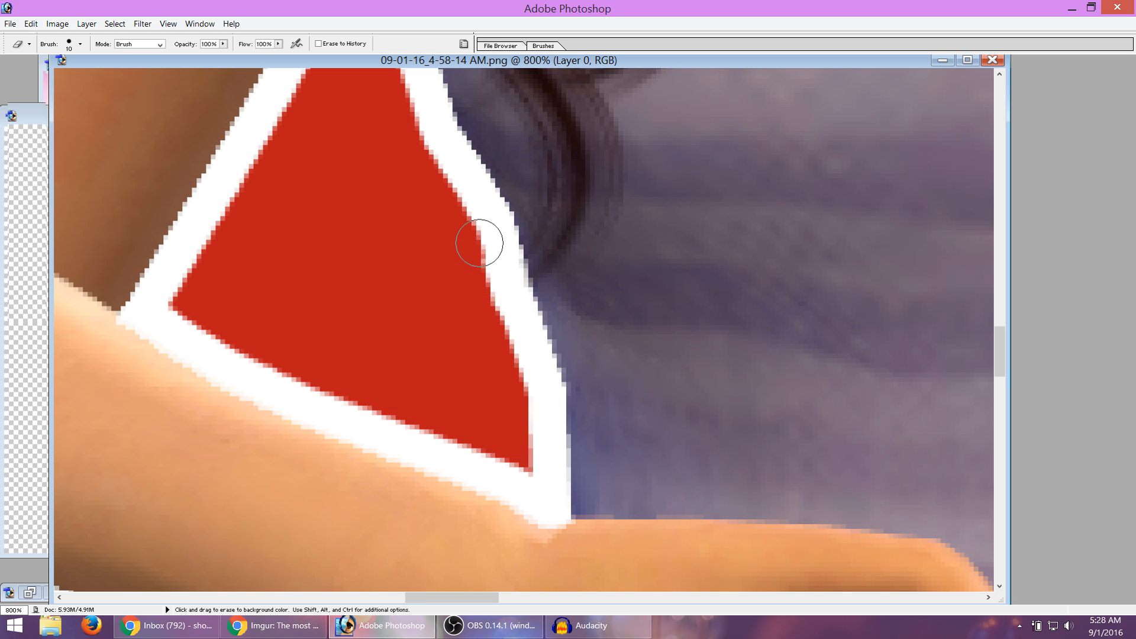
# Erase the white bumps in the outline's corner where the underside of the right-hand forearm meets the waist.
pyautogui.scroll(-1, 680, 291)
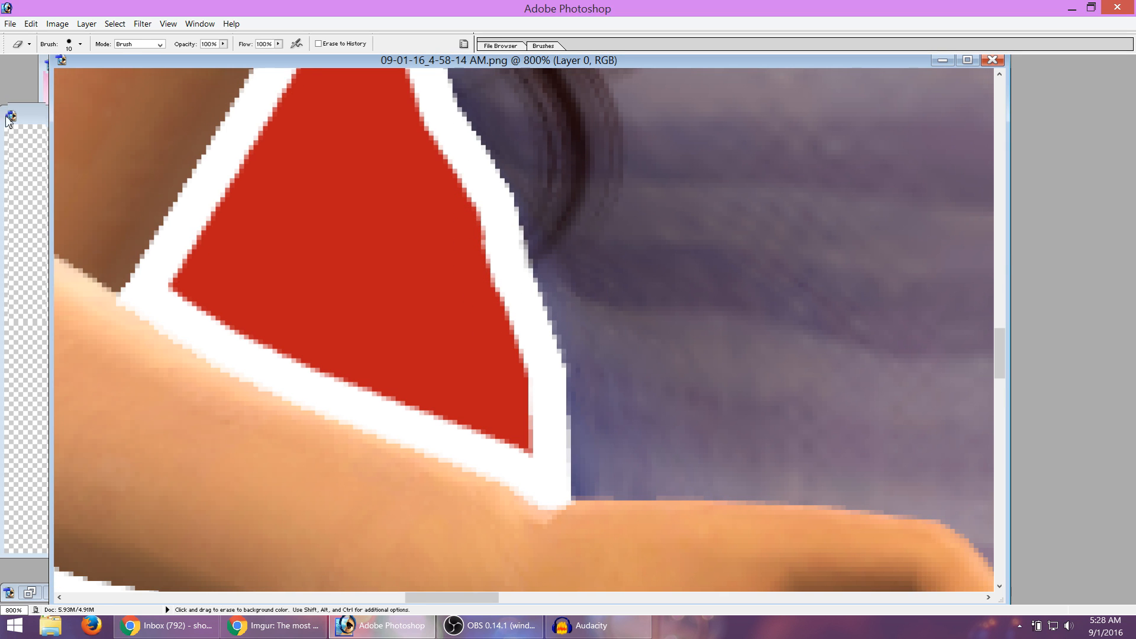
pyautogui.press('z')
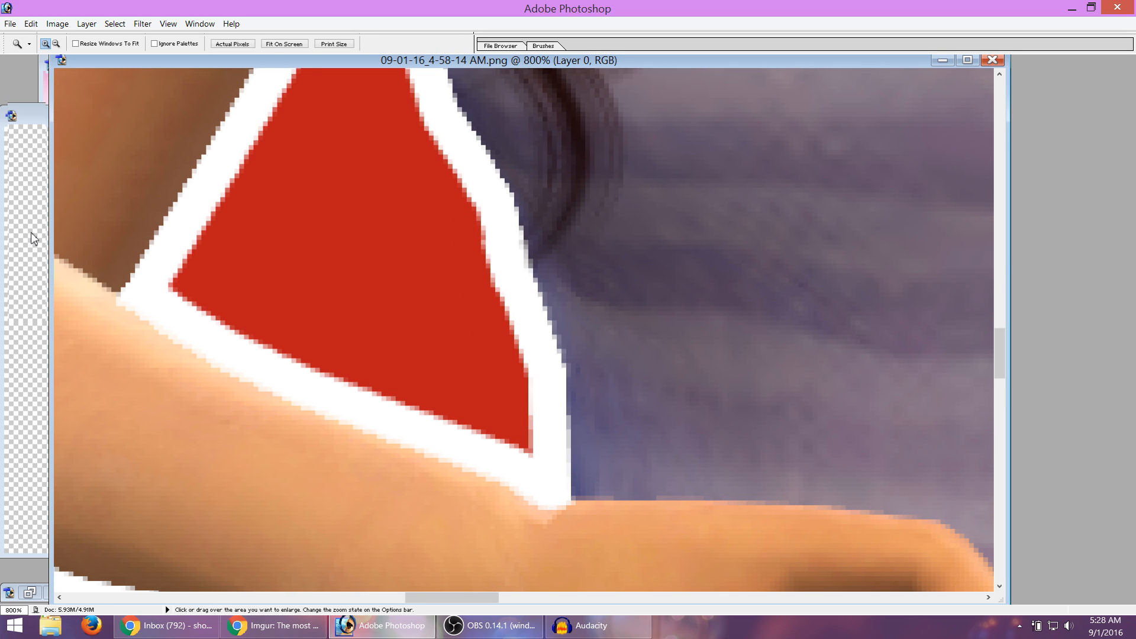
pyautogui.click(239, 44)
pyautogui.moveTo(673, 357); pyautogui.dragTo(745, 408)
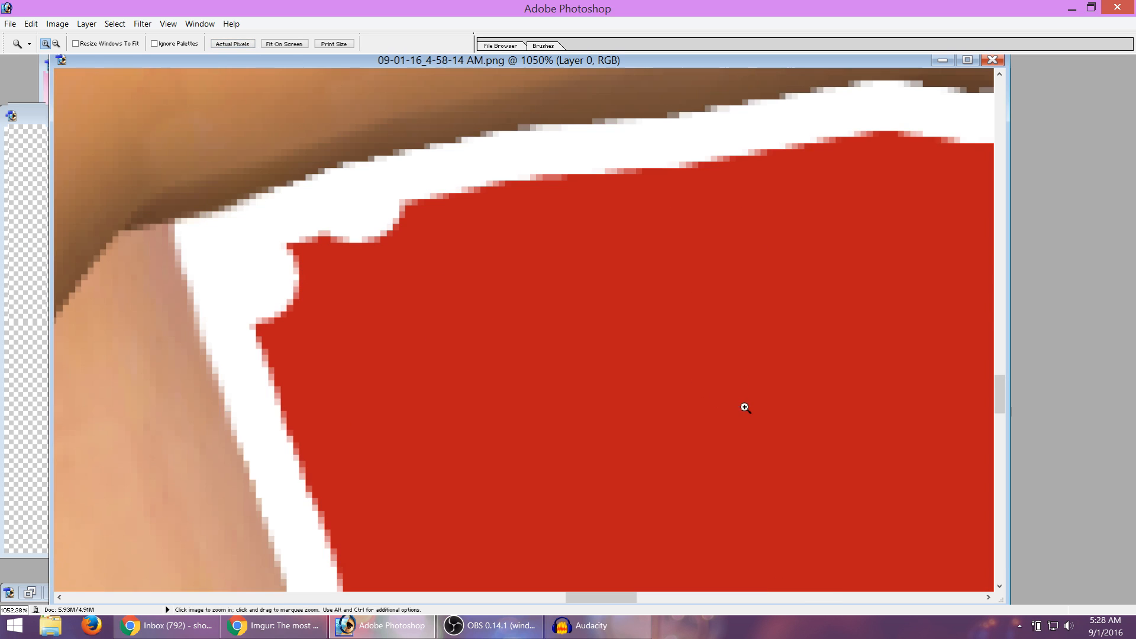
pyautogui.press('e')
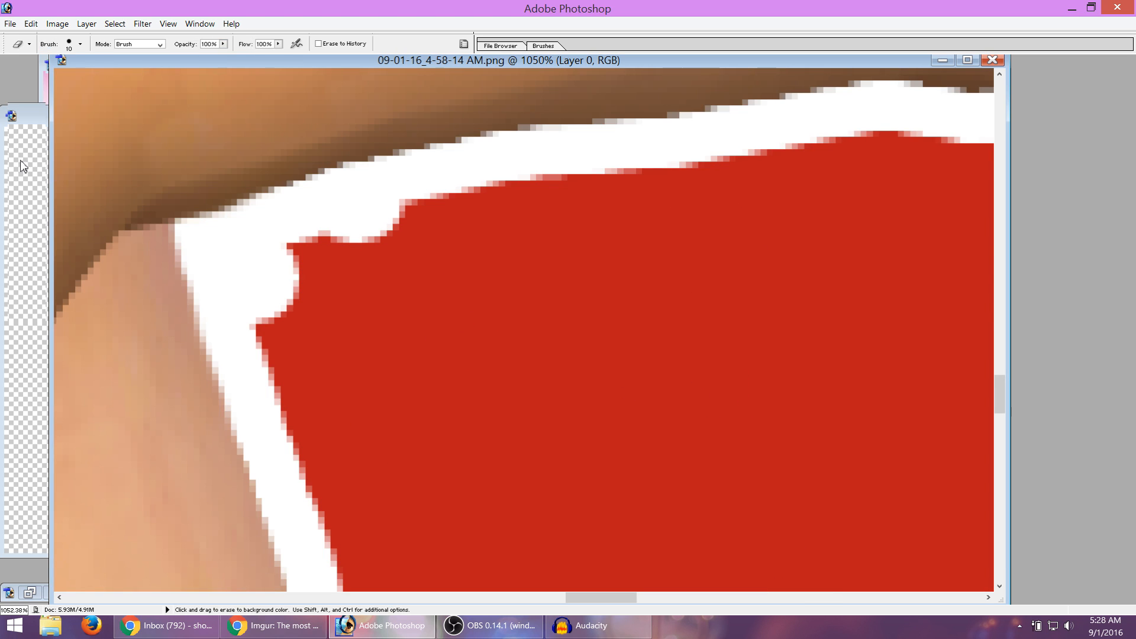
pyautogui.moveTo(436, 249)
pyautogui.mouseDown()
pyautogui.moveTo(423, 225)
pyautogui.moveTo(342, 227)
pyautogui.moveTo(411, 213)
pyautogui.moveTo(316, 228)
pyautogui.moveTo(265, 276)
pyautogui.moveTo(266, 312)
pyautogui.mouseUp()
pyautogui.moveTo(326, 236); pyautogui.dragTo(286, 223)
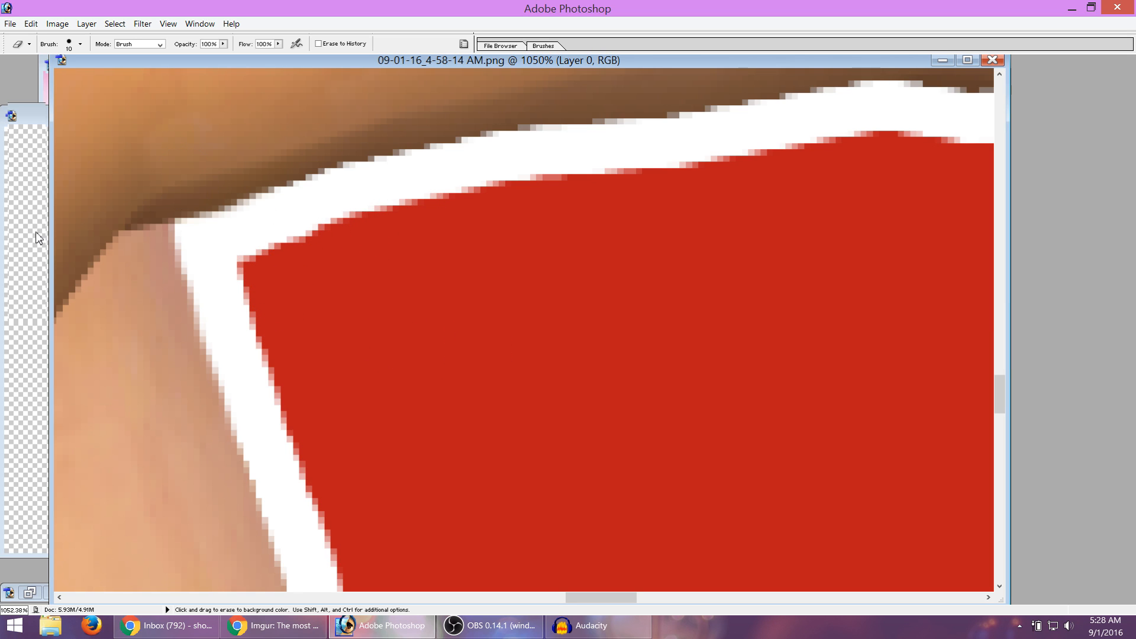
# Erase the white bumps protruding from the outline along the top of the left-hand knee.
pyautogui.press('z')
pyautogui.click(232, 43)
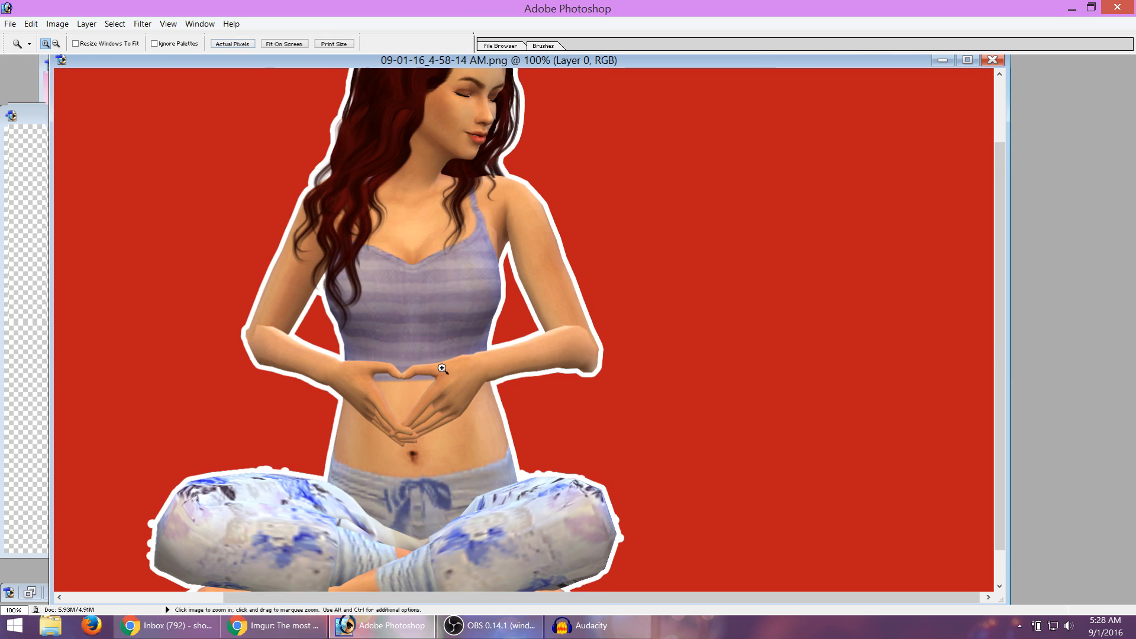
pyautogui.scroll(-2, 443, 368)
pyautogui.moveTo(305, 452); pyautogui.dragTo(312, 460)
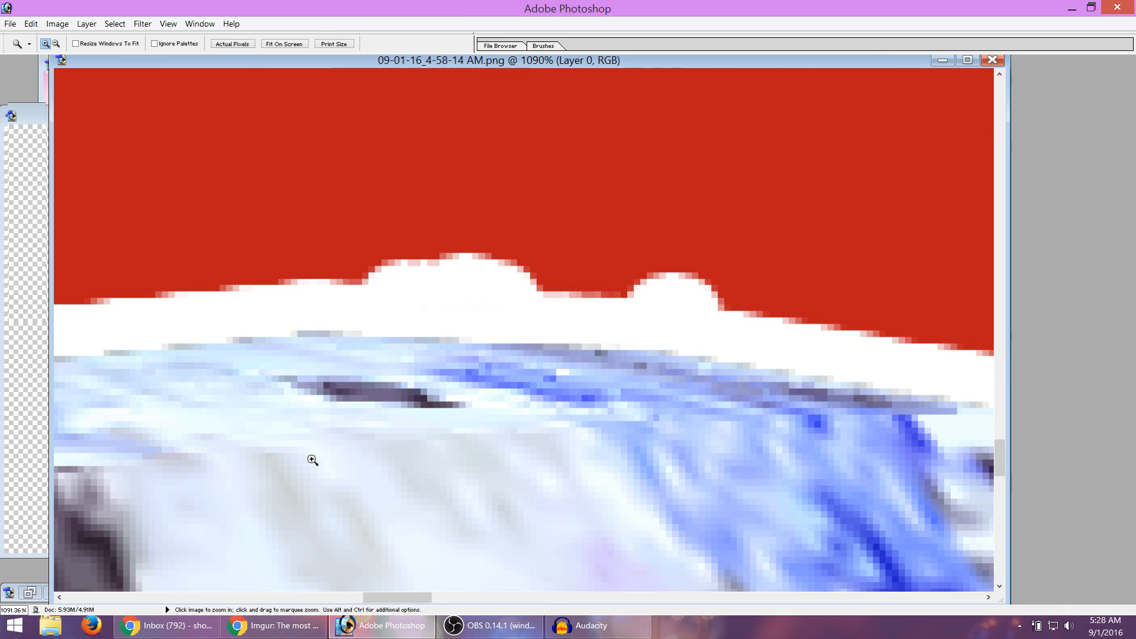
pyautogui.press('e')
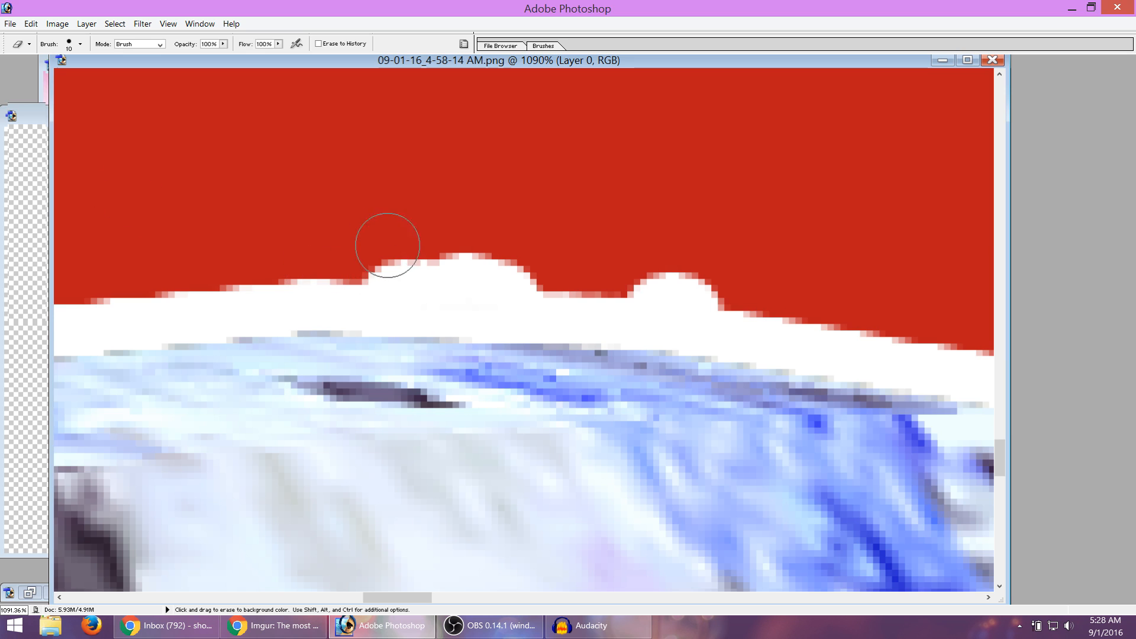
pyautogui.moveTo(355, 245)
pyautogui.mouseDown()
pyautogui.moveTo(541, 269)
pyautogui.moveTo(368, 268)
pyautogui.moveTo(727, 302)
pyautogui.mouseUp()
# Erase the three round white bumps from the outline on the outer side of the left-hand knee.
pyautogui.press('z')
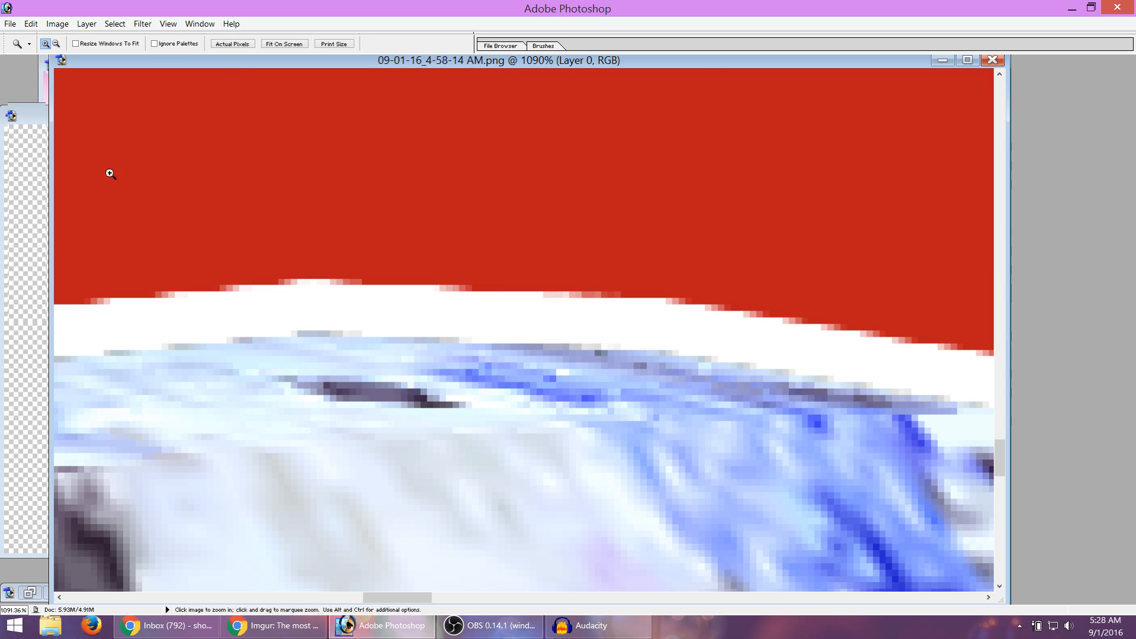
pyautogui.click(228, 44)
pyautogui.moveTo(339, 486); pyautogui.dragTo(388, 535)
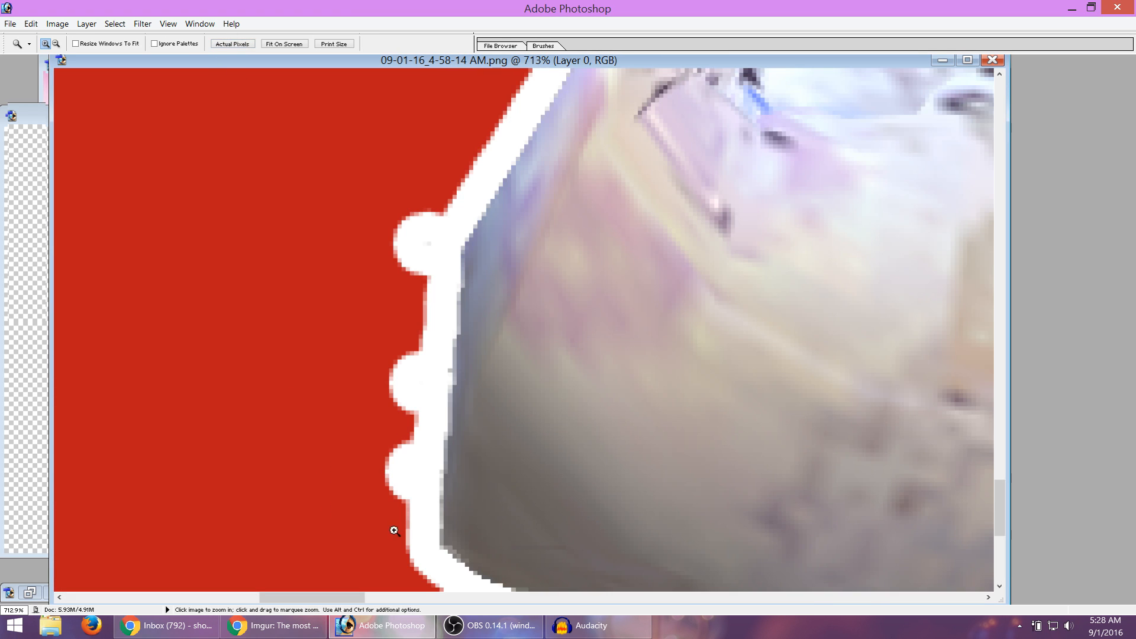
pyautogui.click(457, 360)
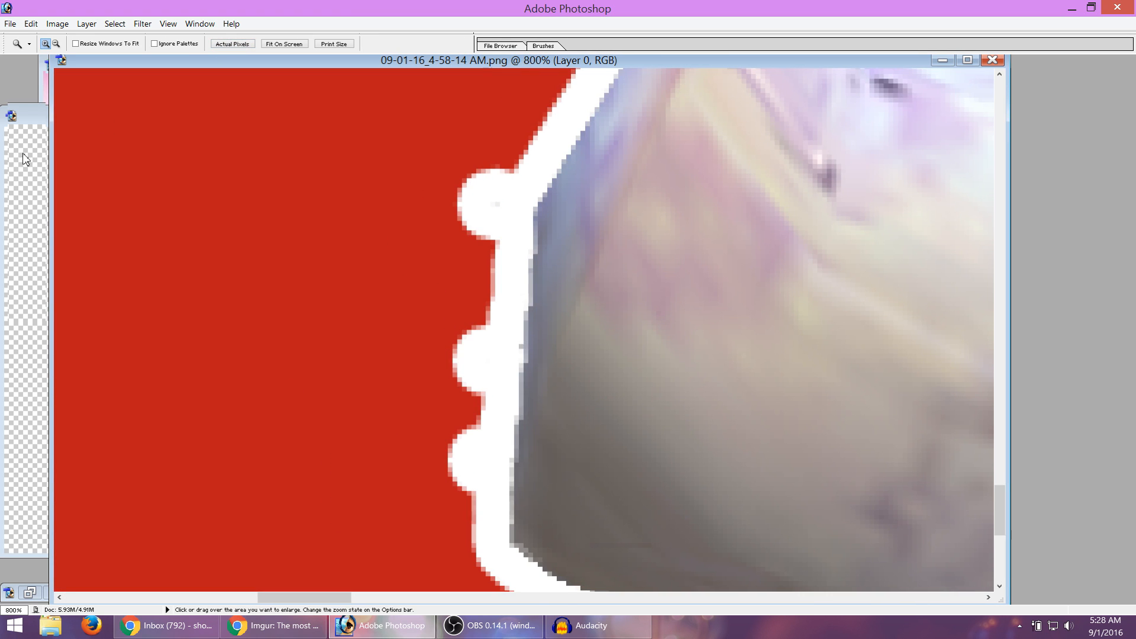
pyautogui.press('e')
pyautogui.moveTo(490, 136); pyautogui.dragTo(485, 194)
pyautogui.moveTo(470, 340); pyautogui.dragTo(461, 467)
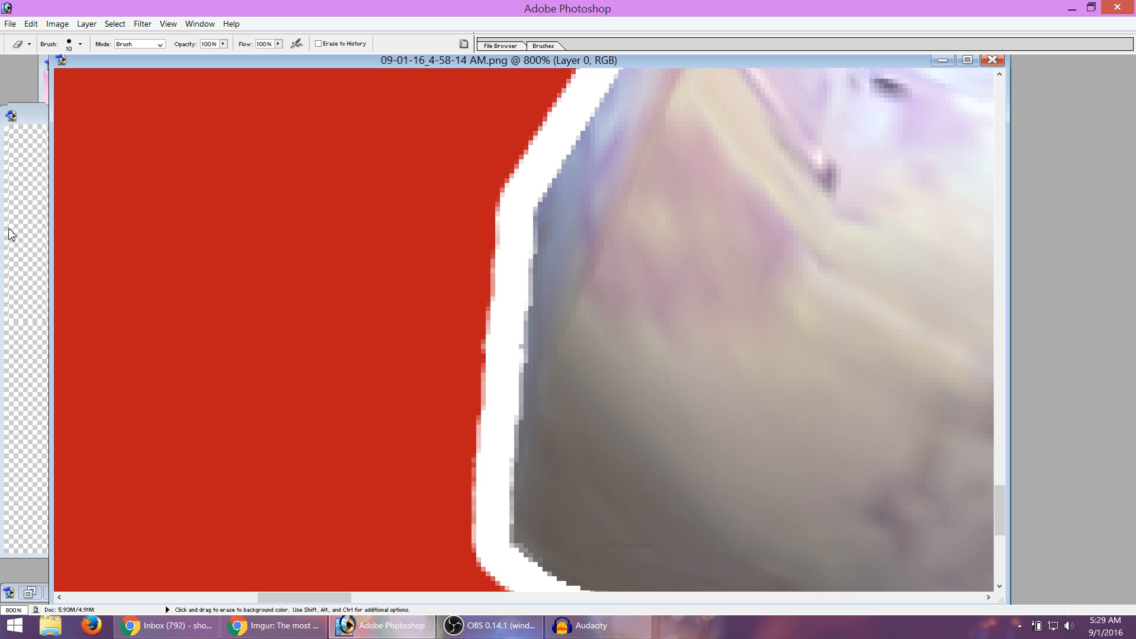
# Smooth the uneven white outline beneath the crossed lower leg near the left-hand foot with the Eraser.
pyautogui.press('z')
pyautogui.click(236, 45)
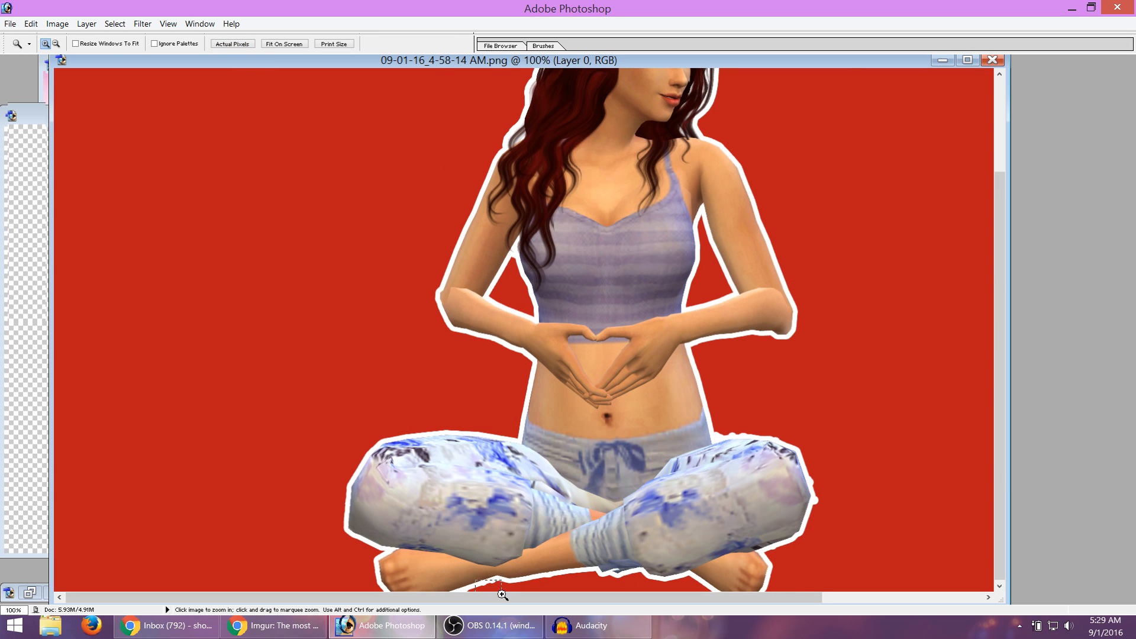
pyautogui.moveTo(502, 595); pyautogui.dragTo(503, 595)
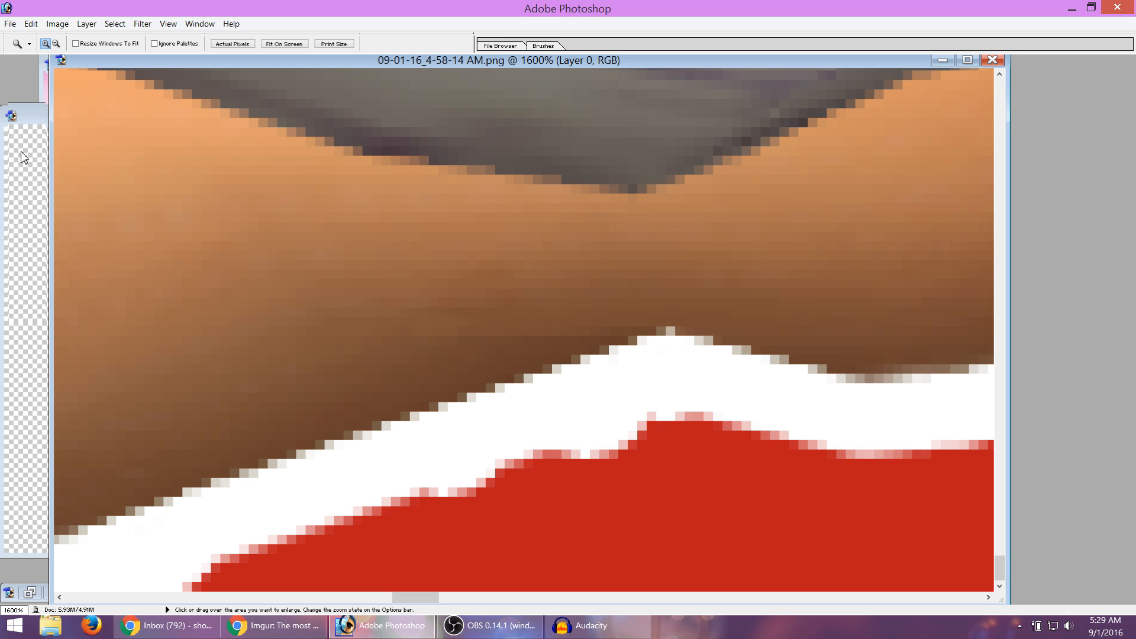
pyautogui.press('e')
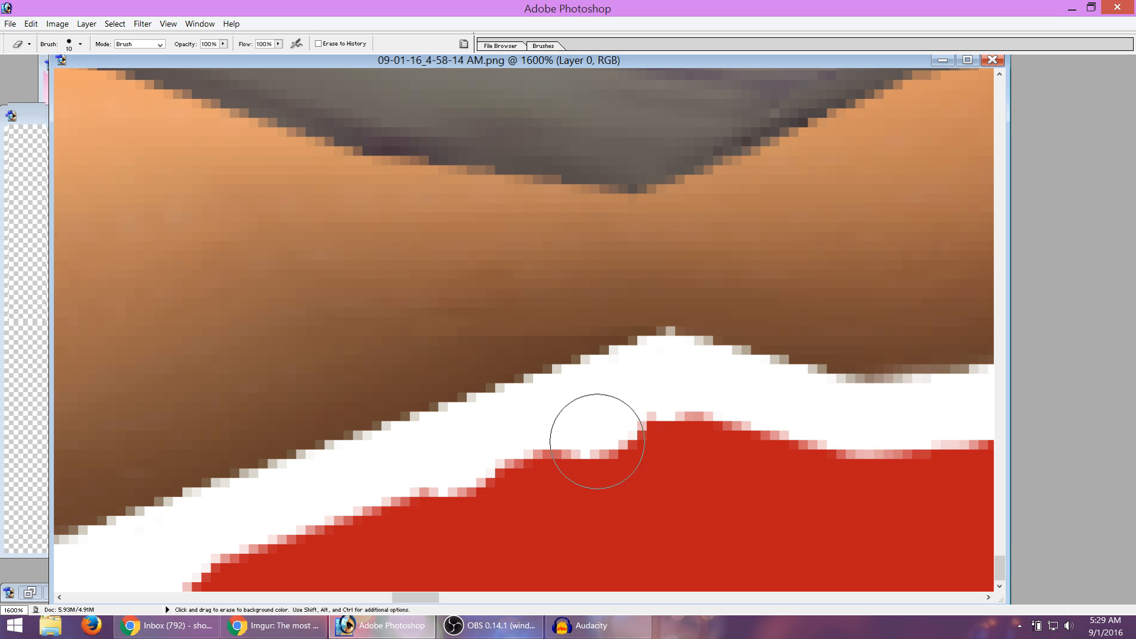
pyautogui.moveTo(638, 420); pyautogui.dragTo(587, 426)
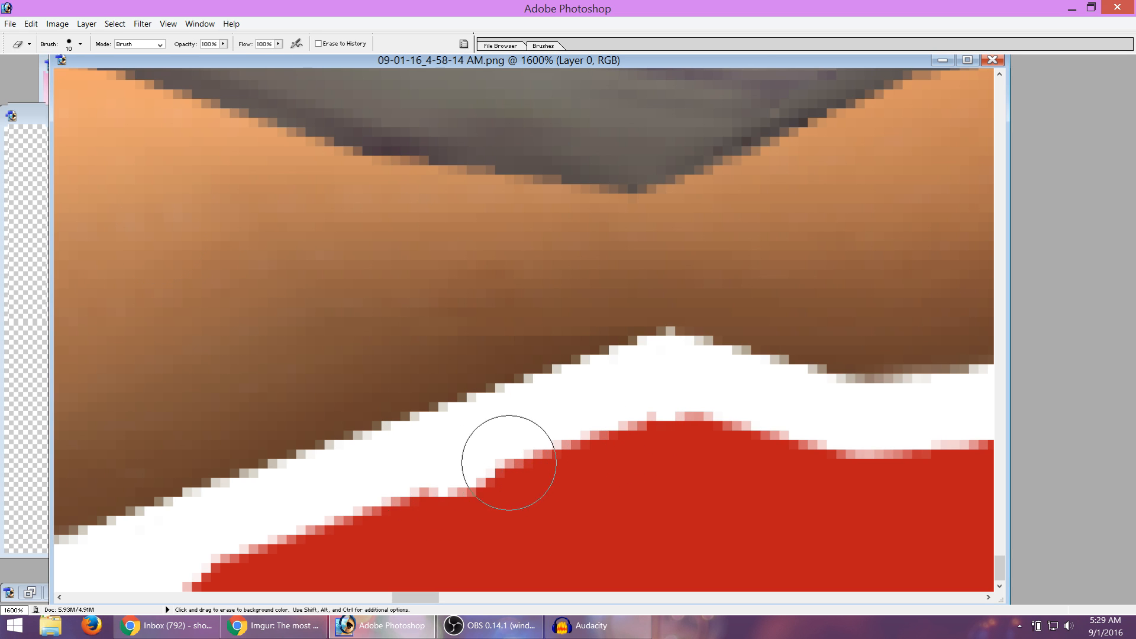
pyautogui.moveTo(509, 462); pyautogui.dragTo(406, 473)
# Erase the white bumps from the outline along the top of the right-hand thigh, from the waist corner to the knee.
pyautogui.press('z')
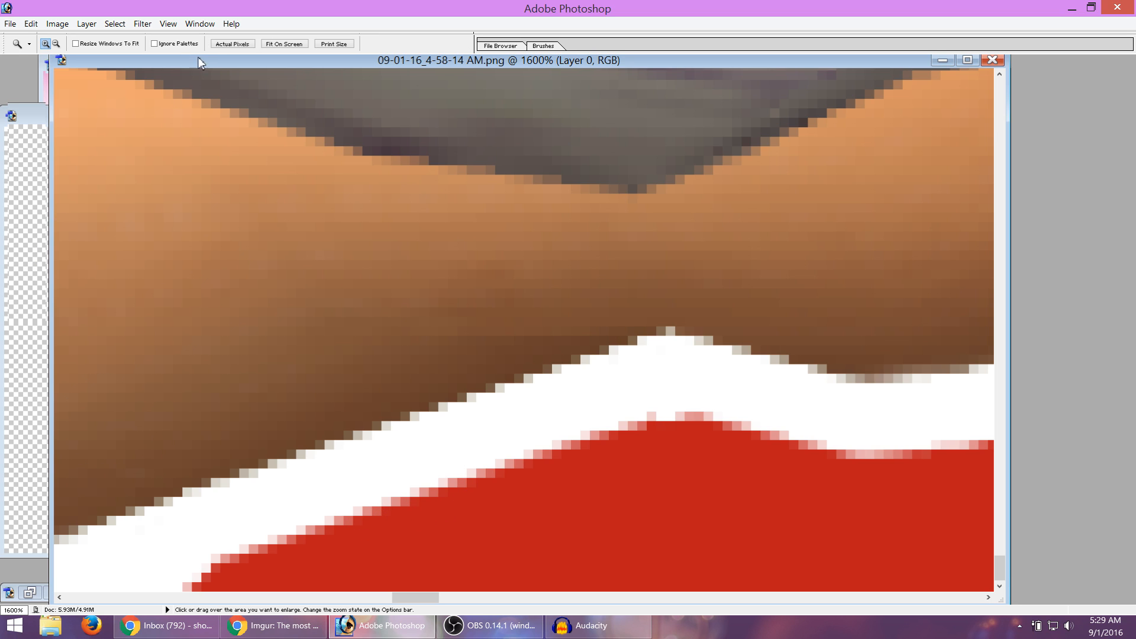
pyautogui.click(232, 44)
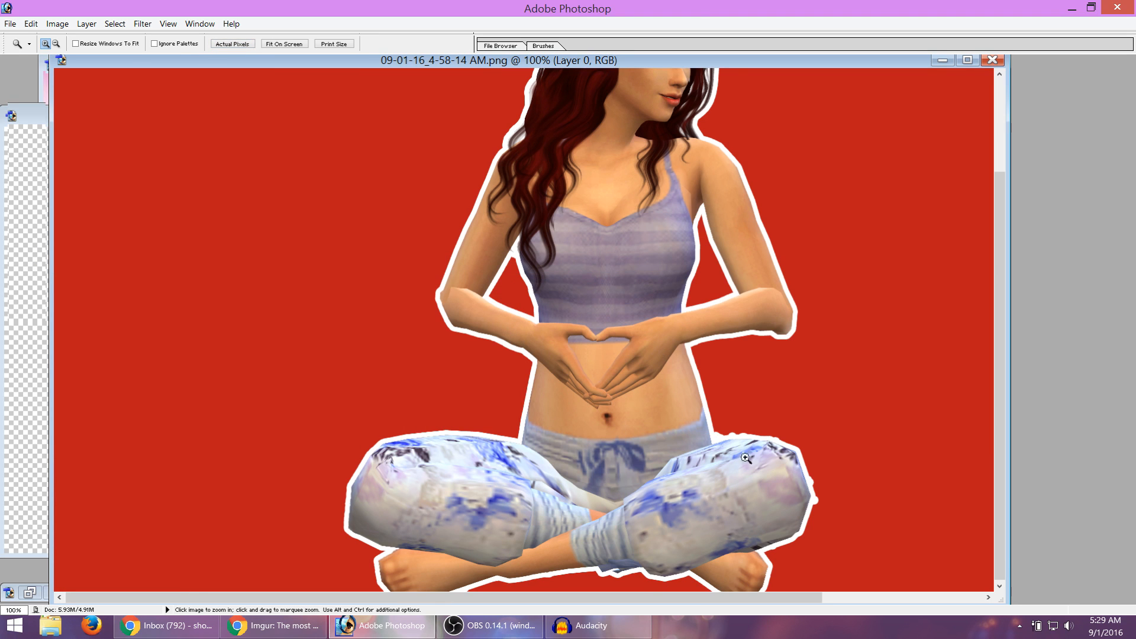
pyautogui.moveTo(788, 453); pyautogui.dragTo(788, 453)
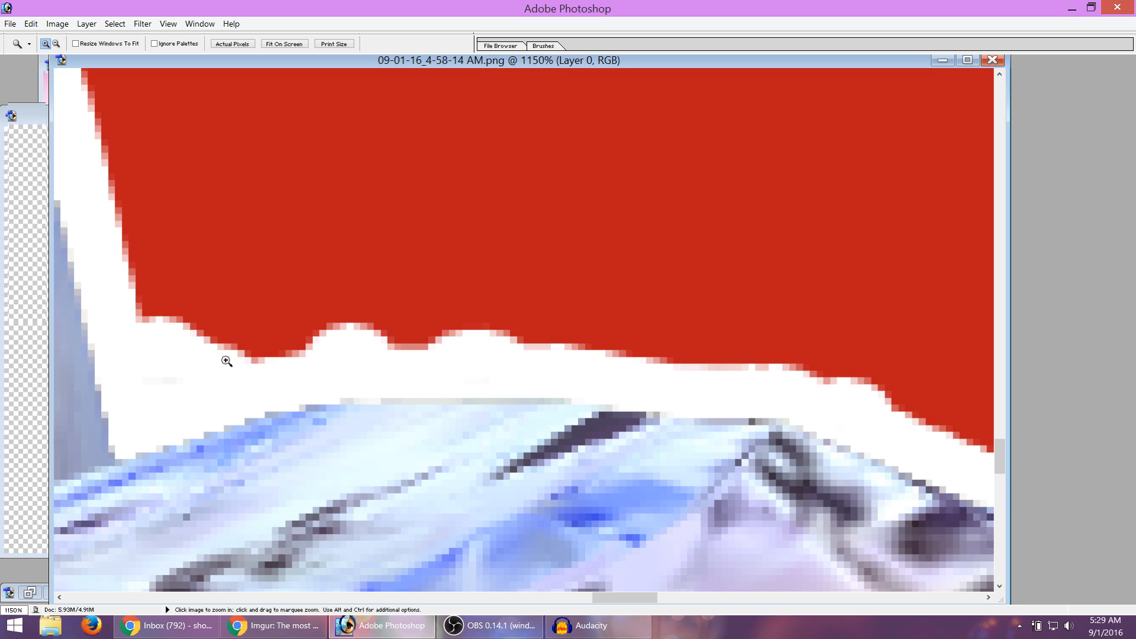
pyautogui.click(226, 361)
pyautogui.press('e')
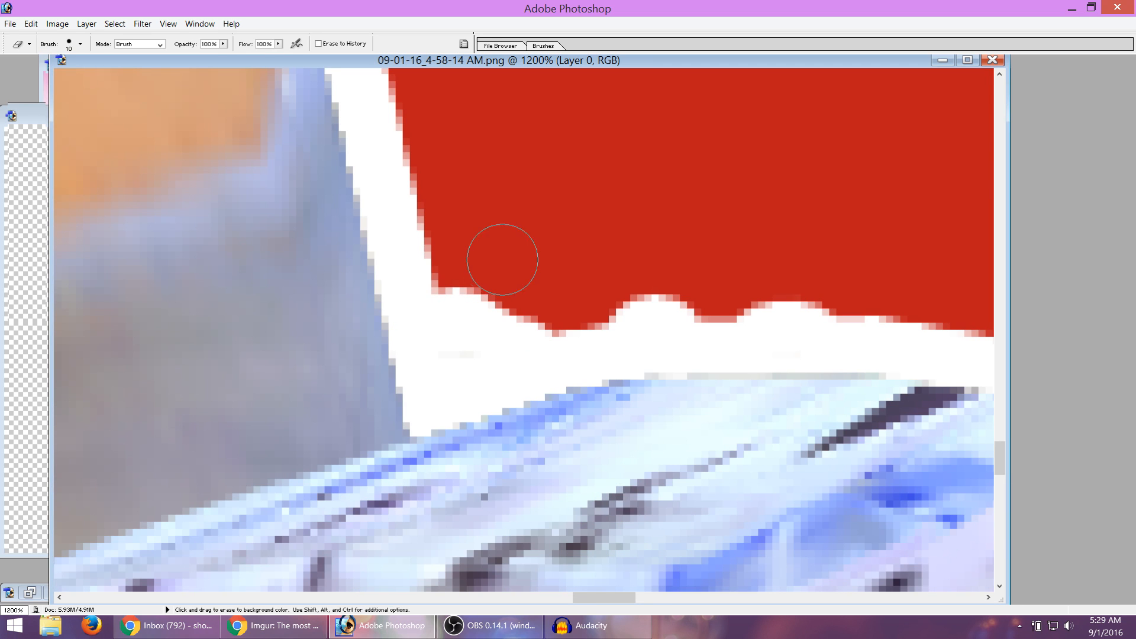
pyautogui.moveTo(452, 326)
pyautogui.mouseDown()
pyautogui.moveTo(546, 326)
pyautogui.moveTo(439, 348)
pyautogui.moveTo(725, 314)
pyautogui.mouseUp()
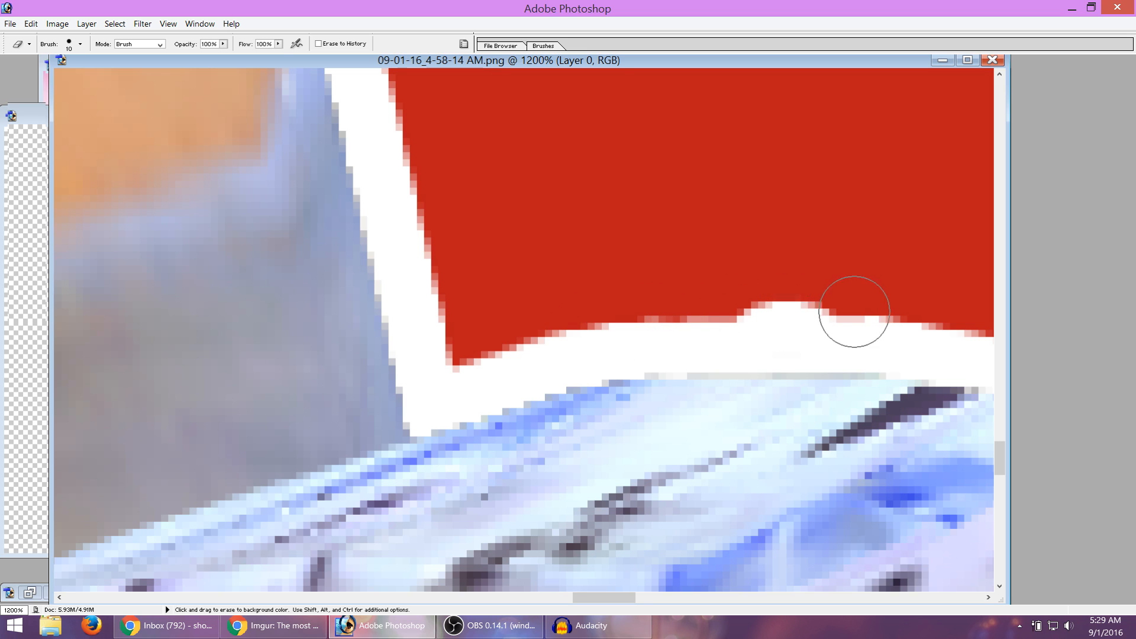
pyautogui.moveTo(852, 311)
pyautogui.mouseDown()
pyautogui.moveTo(749, 306)
pyautogui.moveTo(829, 316)
pyautogui.moveTo(758, 322)
pyautogui.mouseUp()
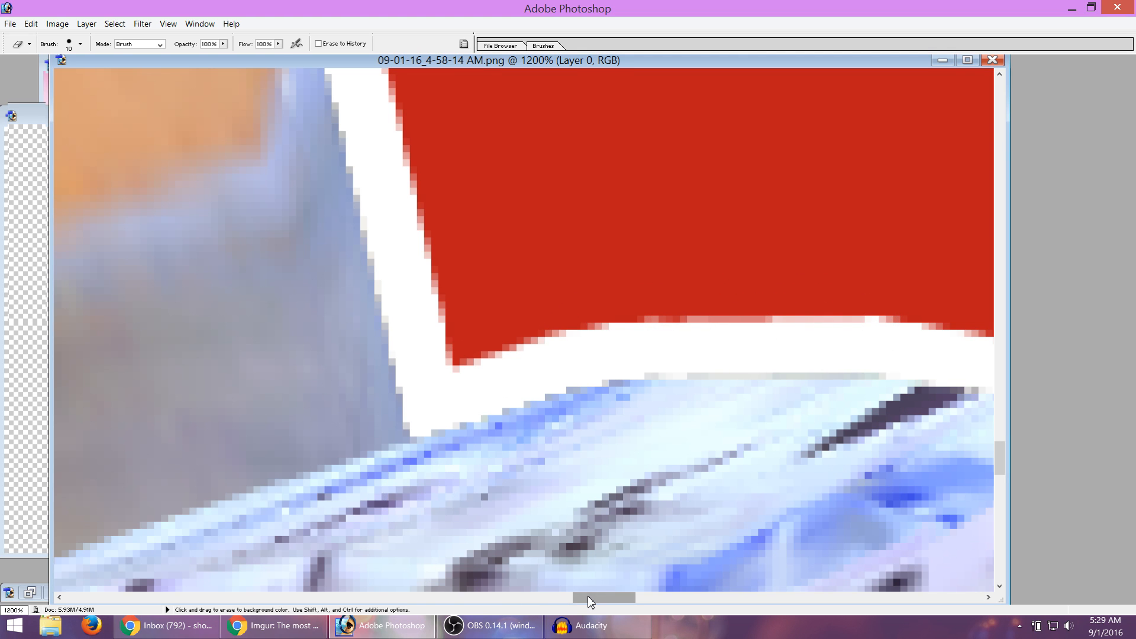
pyautogui.moveTo(587, 595); pyautogui.dragTo(627, 598)
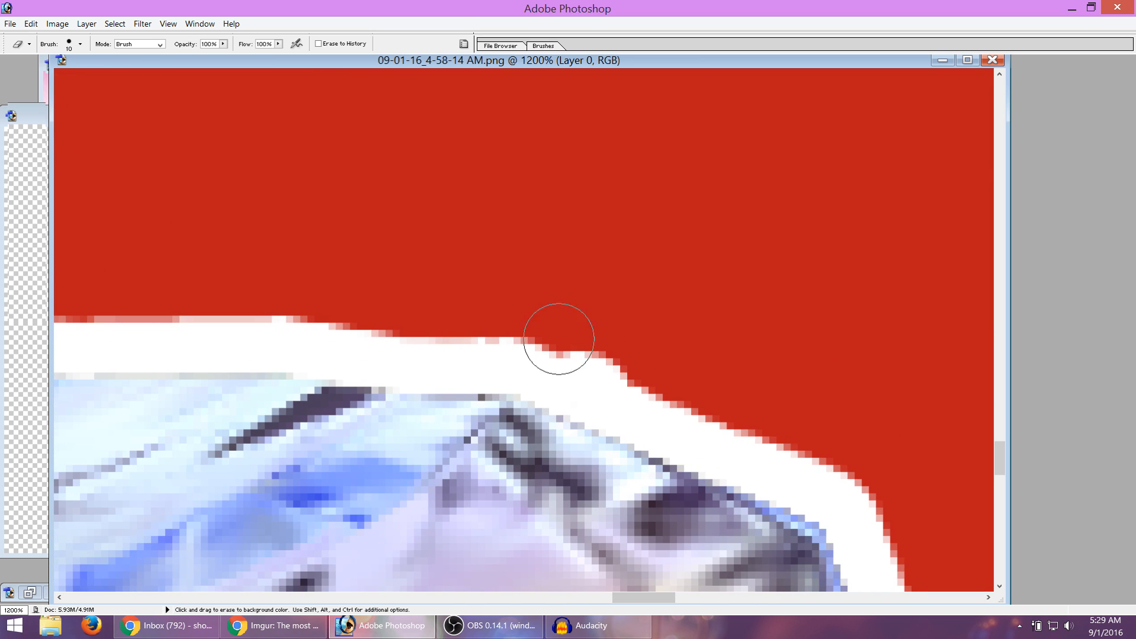
pyautogui.moveTo(559, 338)
pyautogui.mouseDown()
pyautogui.moveTo(620, 366)
pyautogui.moveTo(530, 345)
pyautogui.moveTo(619, 380)
pyautogui.mouseUp()
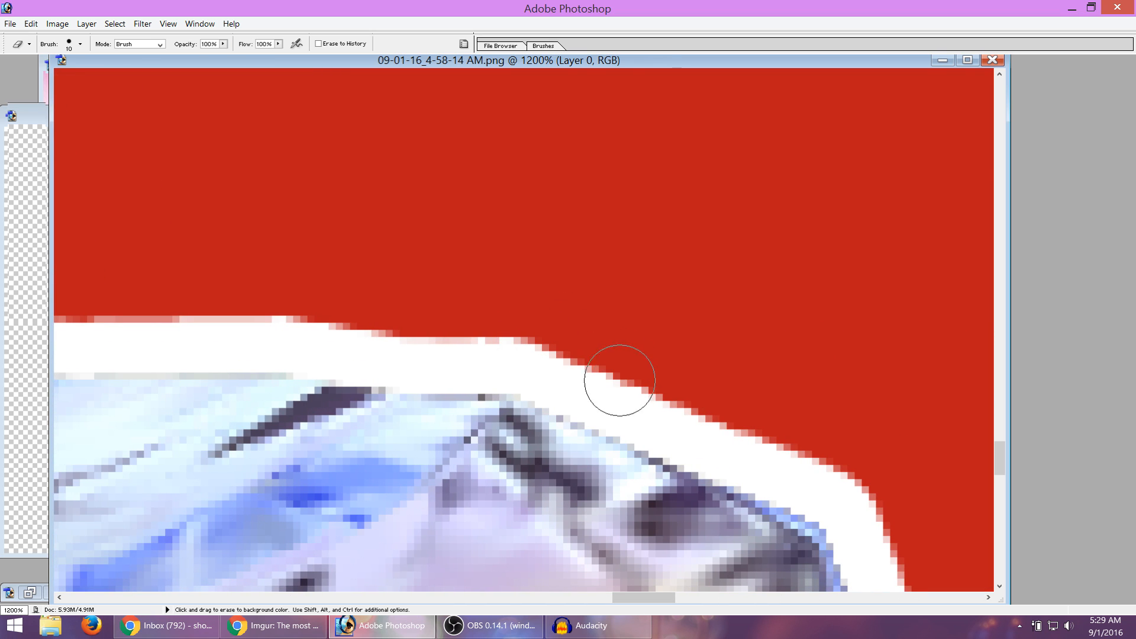
# Erase the two white bumps from the outline on the outer side of the right-hand knee.
pyautogui.press('z')
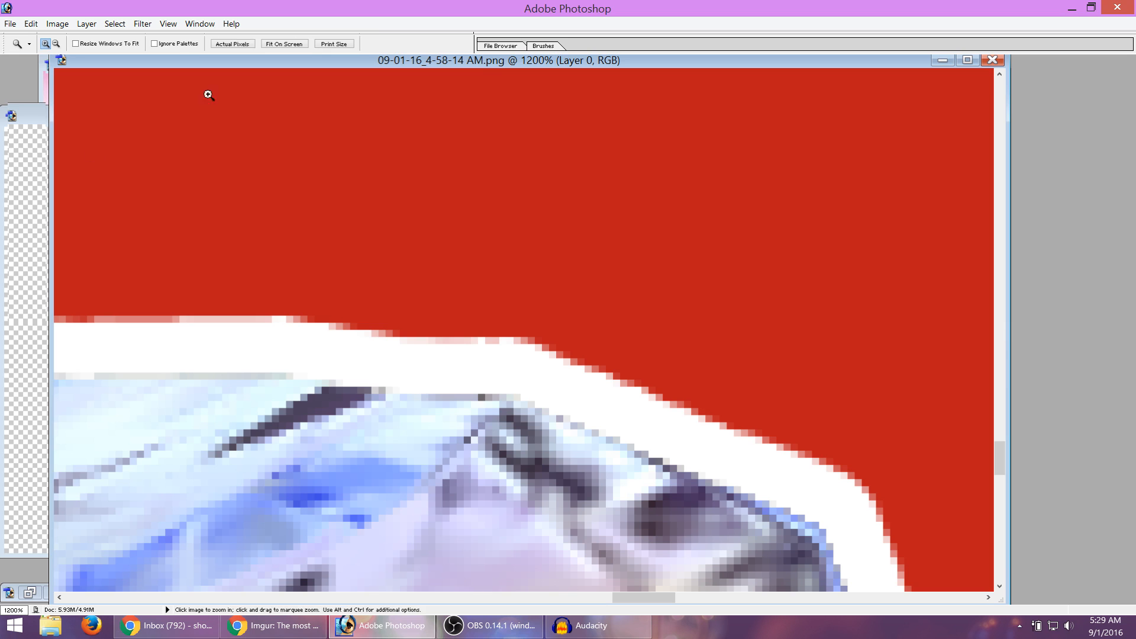
pyautogui.click(232, 44)
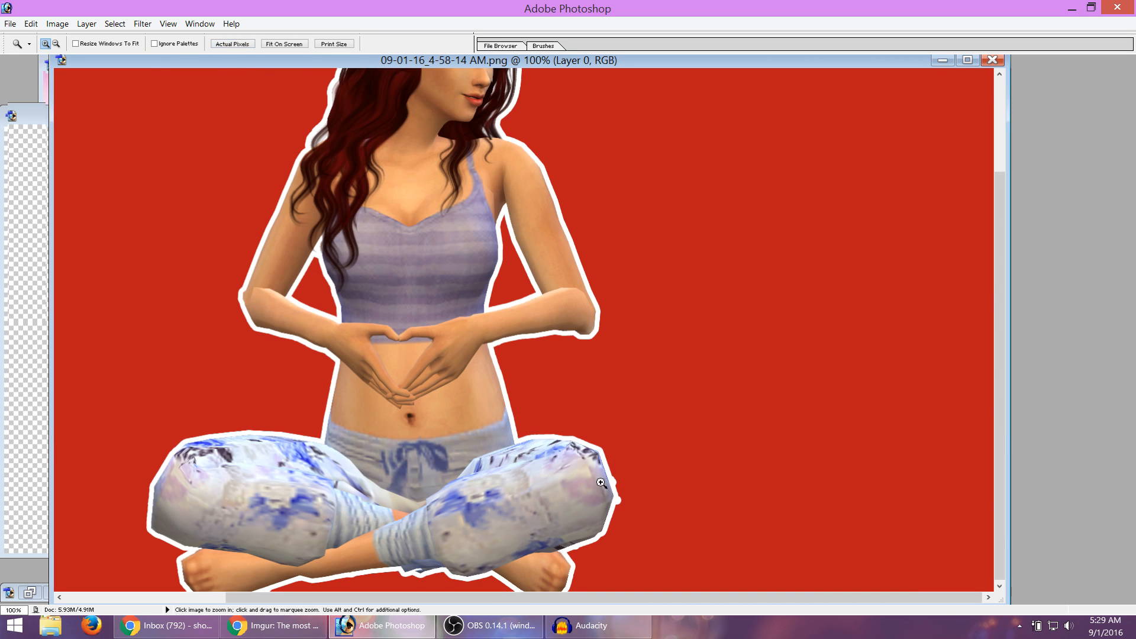
pyautogui.moveTo(630, 509); pyautogui.dragTo(630, 510)
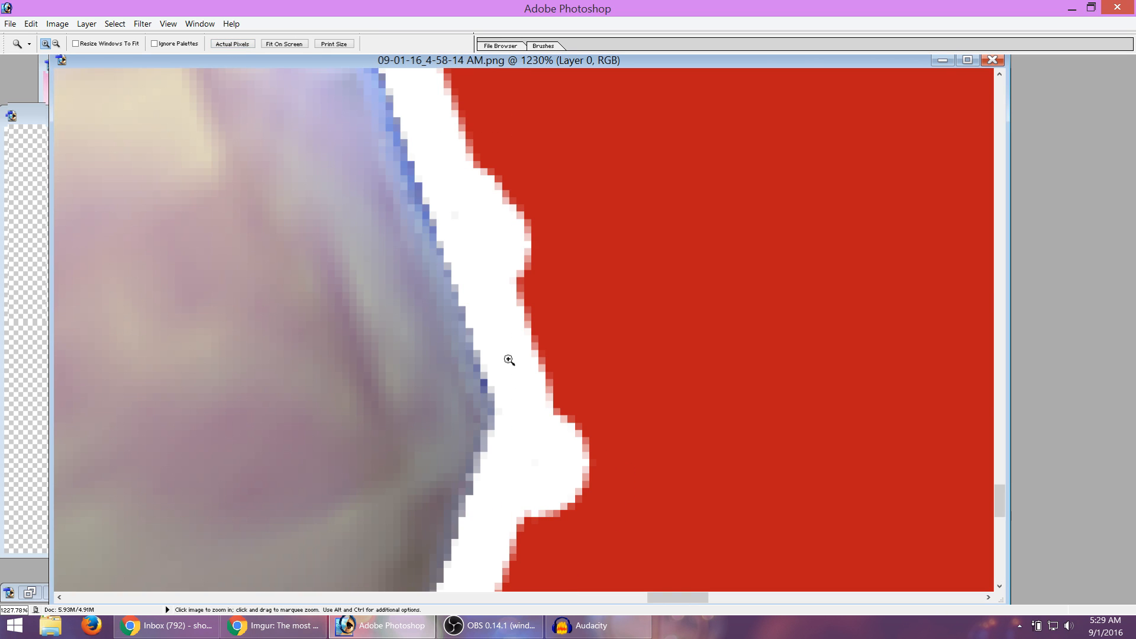
pyautogui.click(526, 307)
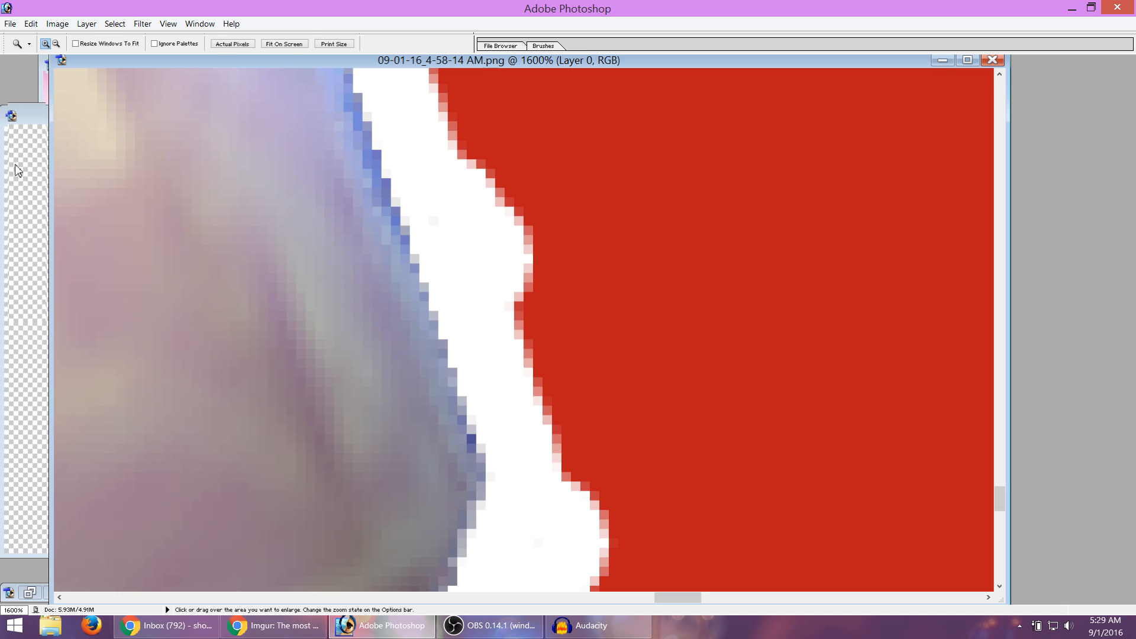
pyautogui.click(15, 165)
pyautogui.moveTo(452, 145)
pyautogui.mouseDown()
pyautogui.moveTo(522, 279)
pyautogui.moveTo(428, 149)
pyautogui.moveTo(497, 246)
pyautogui.mouseUp()
pyautogui.scroll(-3, 621, 515)
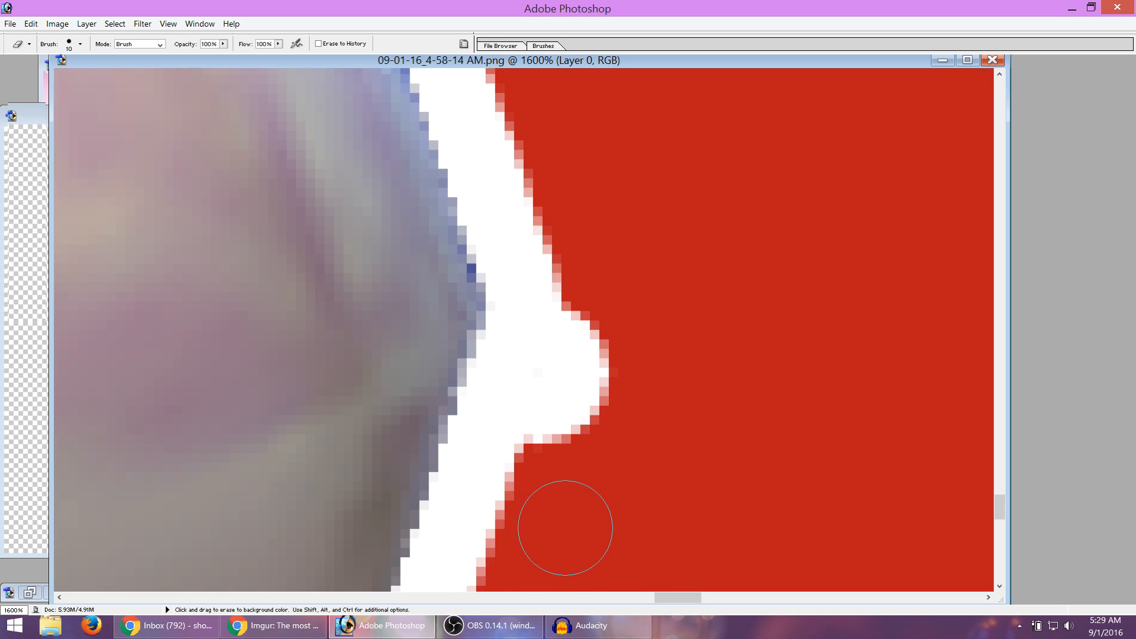
pyautogui.moveTo(565, 528)
pyautogui.mouseDown()
pyautogui.moveTo(524, 419)
pyautogui.moveTo(553, 317)
pyautogui.mouseUp()
pyautogui.scroll(-1, 540, 527)
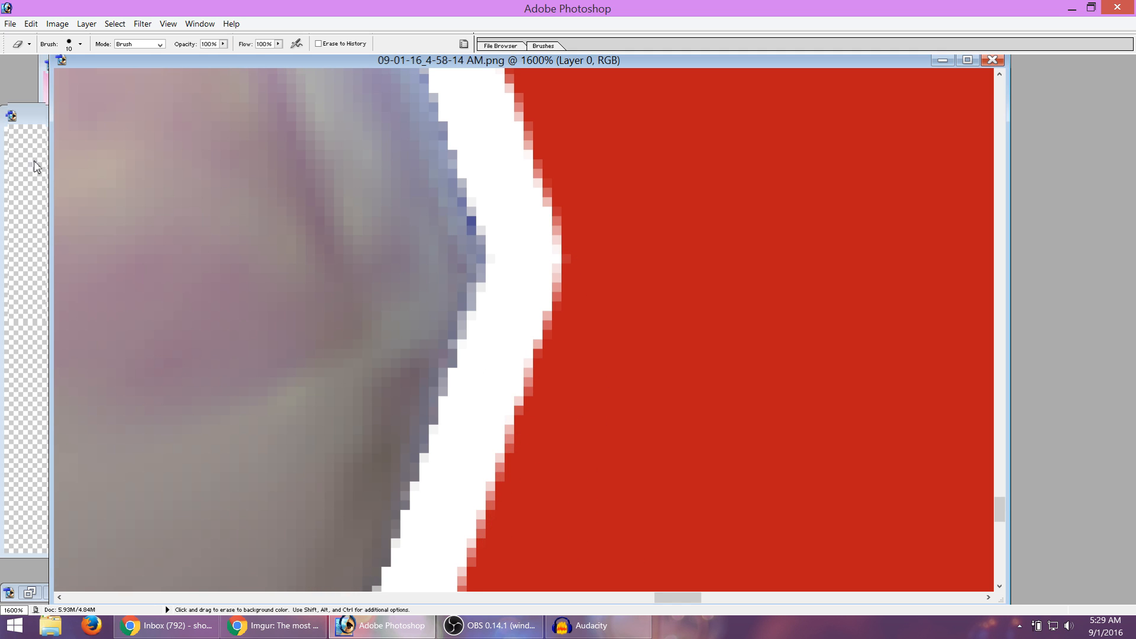
# Erase the white bump from the outline beneath the right-hand leg, just above the foot.
pyautogui.press('z')
pyautogui.click(231, 45)
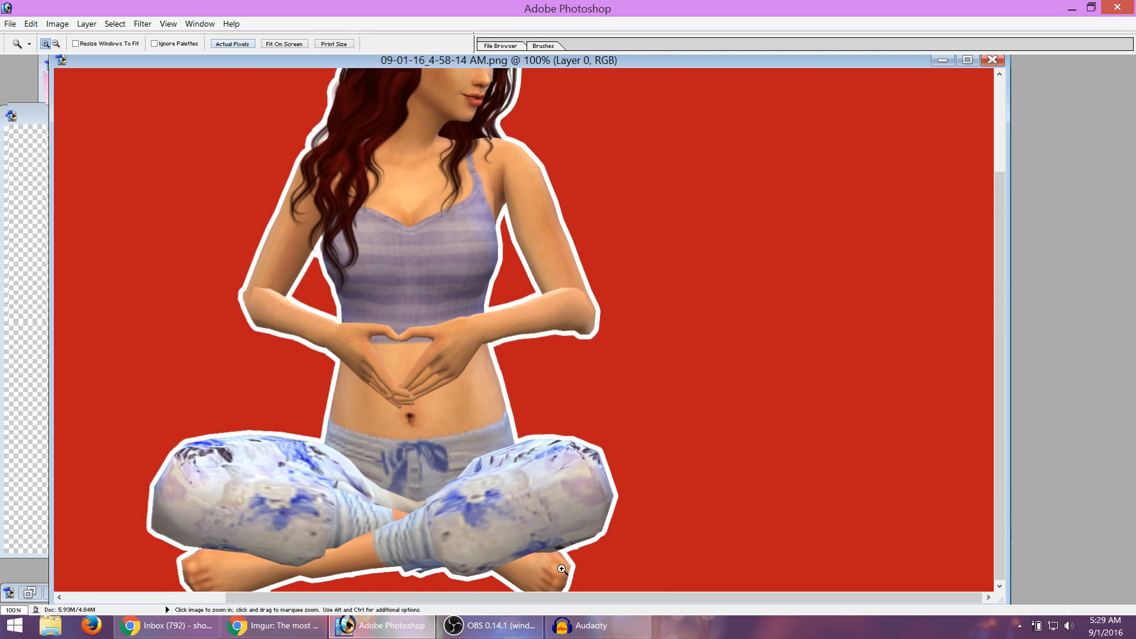
pyautogui.moveTo(590, 547); pyautogui.dragTo(594, 560)
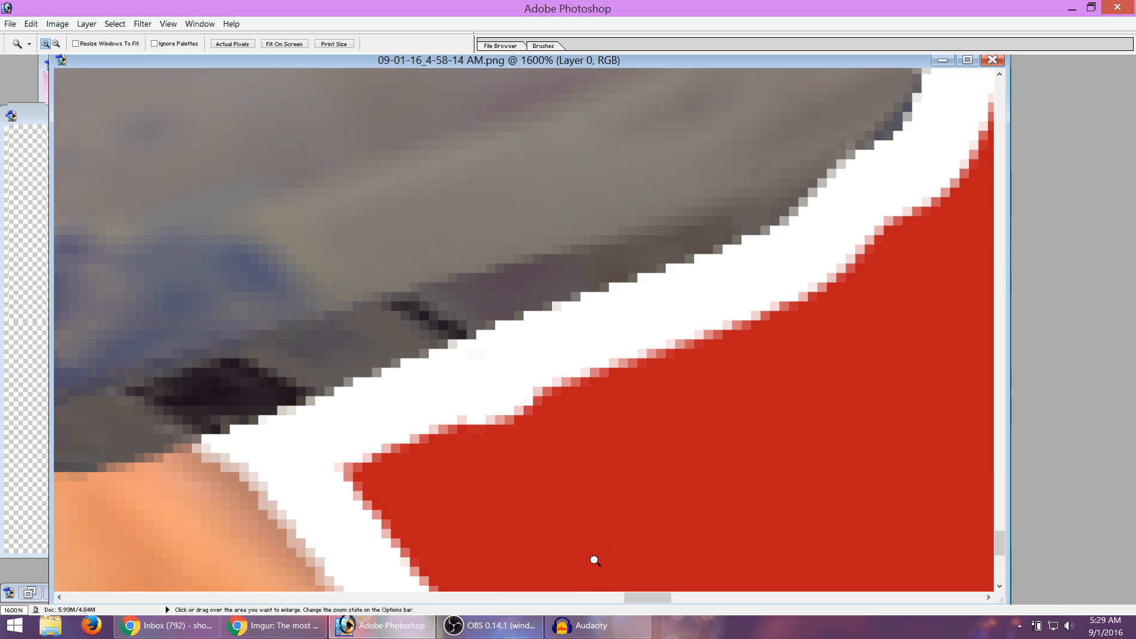
pyautogui.press('e')
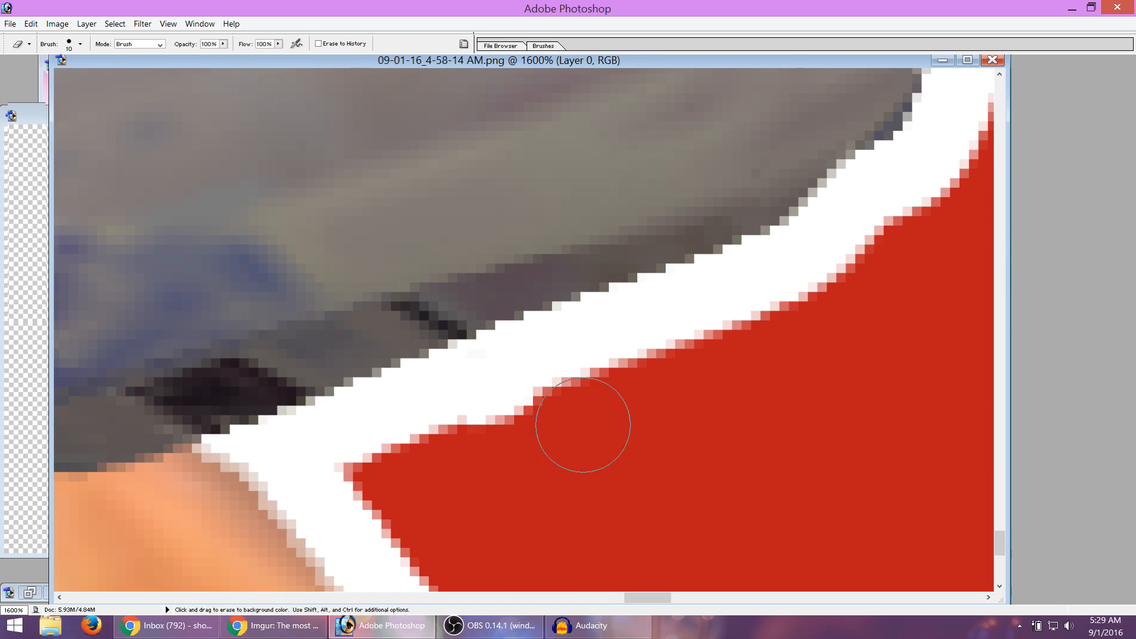
pyautogui.hotkey('ctrl', 'z')
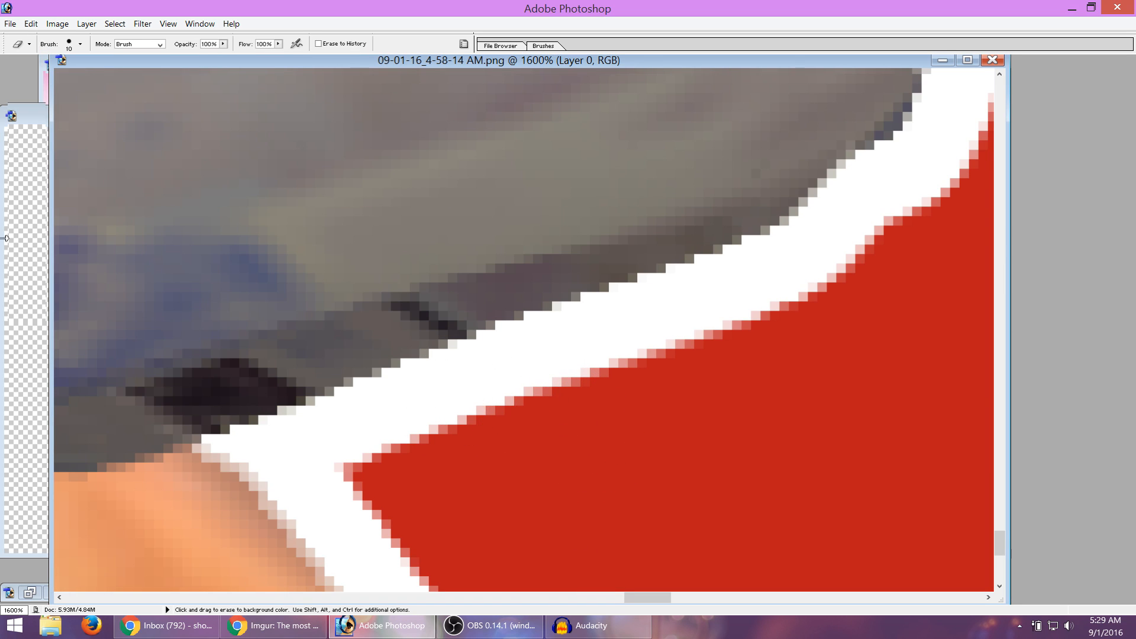
# Erase the stray hair wisp above the gap between the left-hand arm and torso to clean up the gap's peak.
pyautogui.press('z')
pyautogui.click(243, 46)
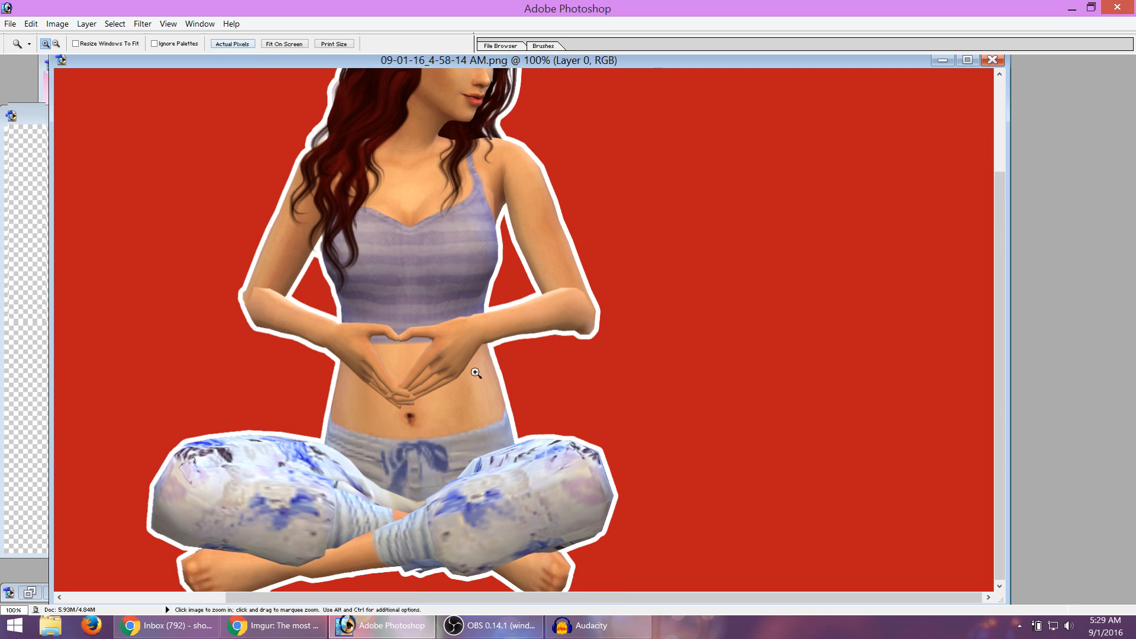
pyautogui.moveTo(999, 467); pyautogui.dragTo(994, 319)
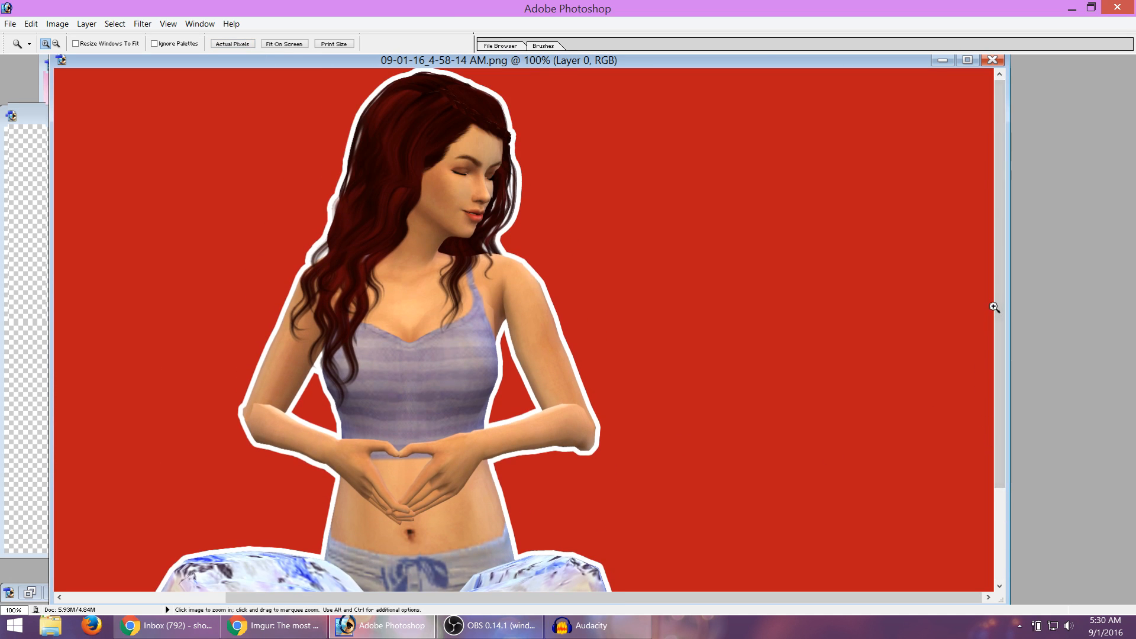
pyautogui.moveTo(330, 381); pyautogui.dragTo(330, 381)
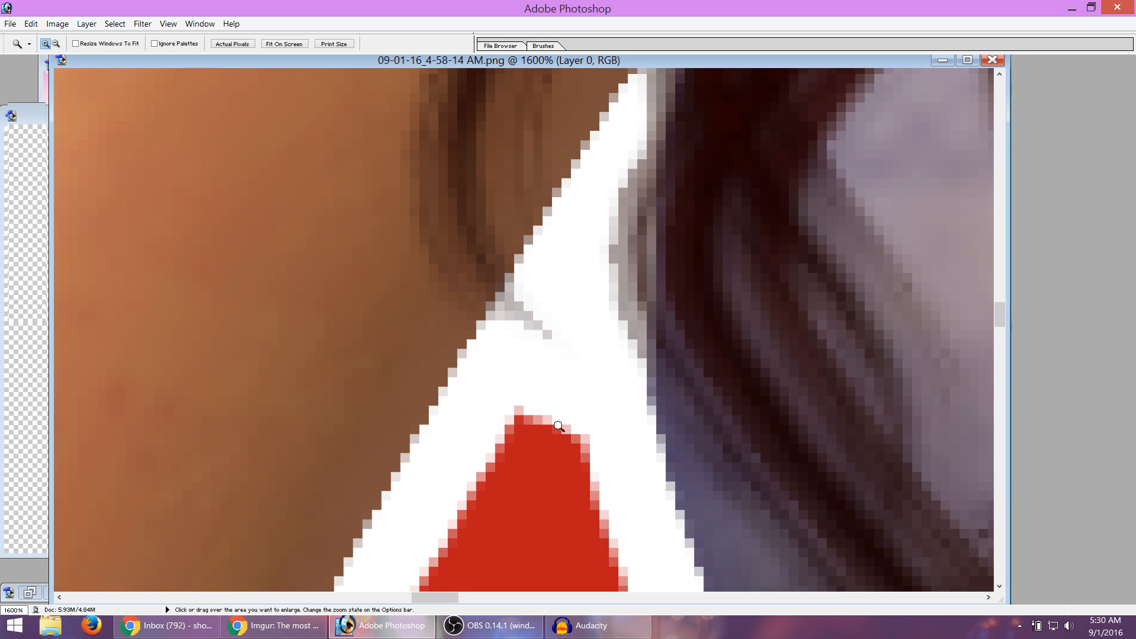
pyautogui.press('e')
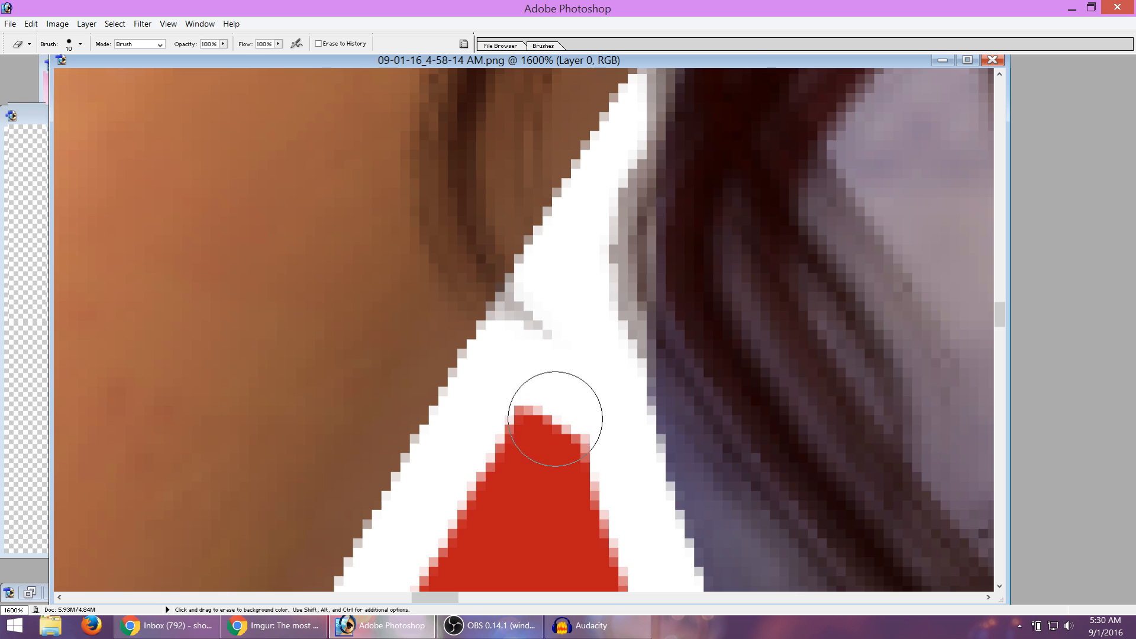
pyautogui.click(530, 364)
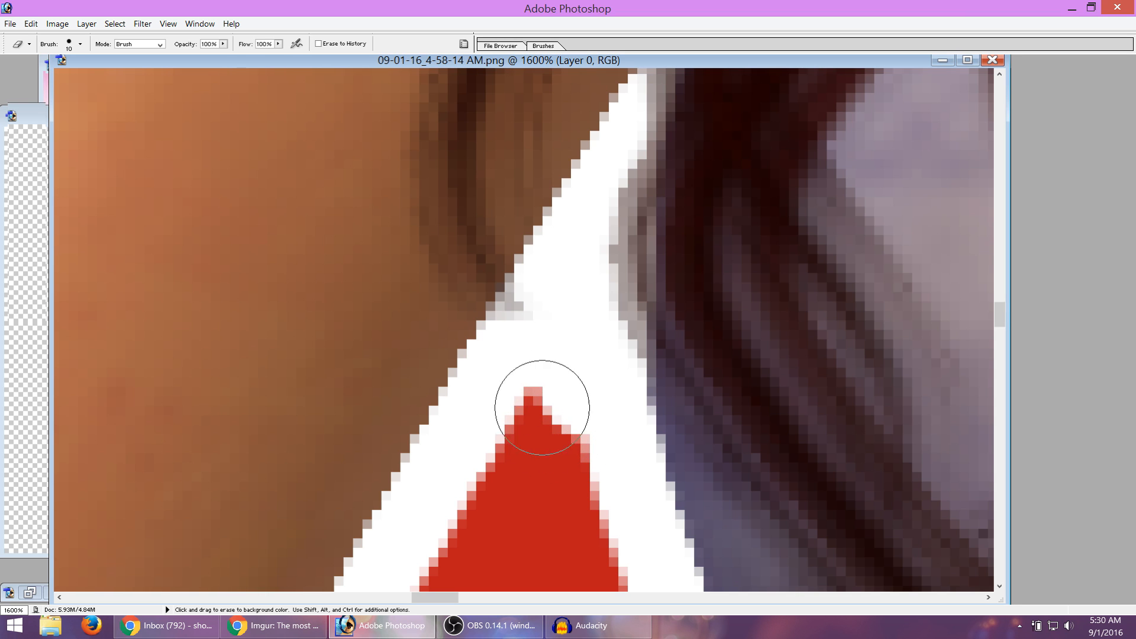
pyautogui.click(573, 399)
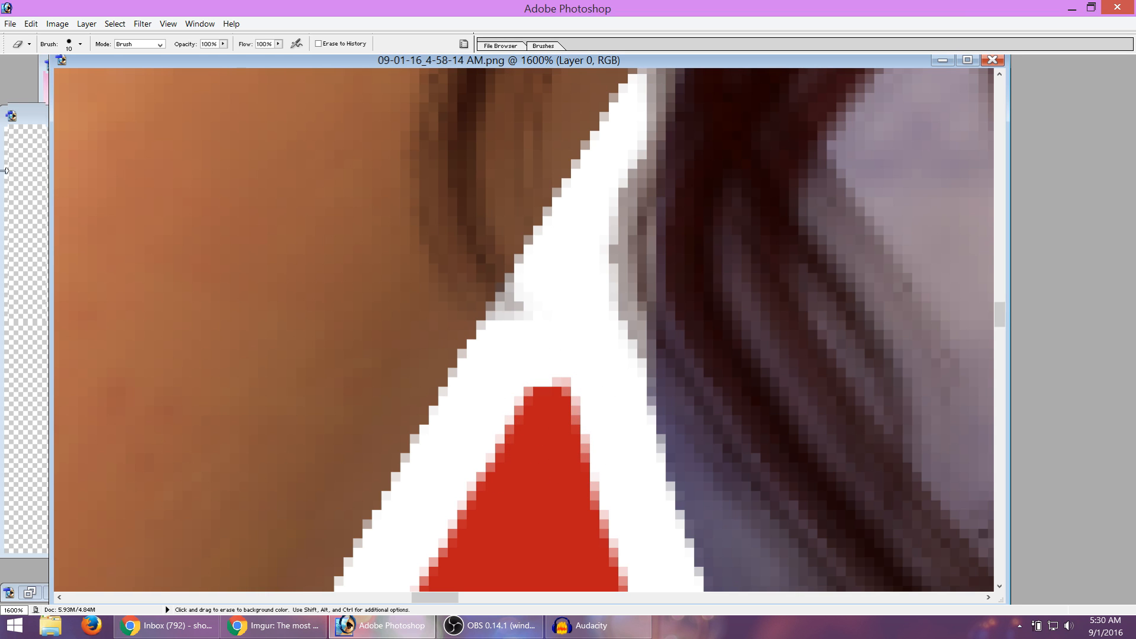
# Copy the outlined seated pose from its red-background document into the Untitled-1 sunburst document.
pyautogui.press('z')
pyautogui.click(235, 45)
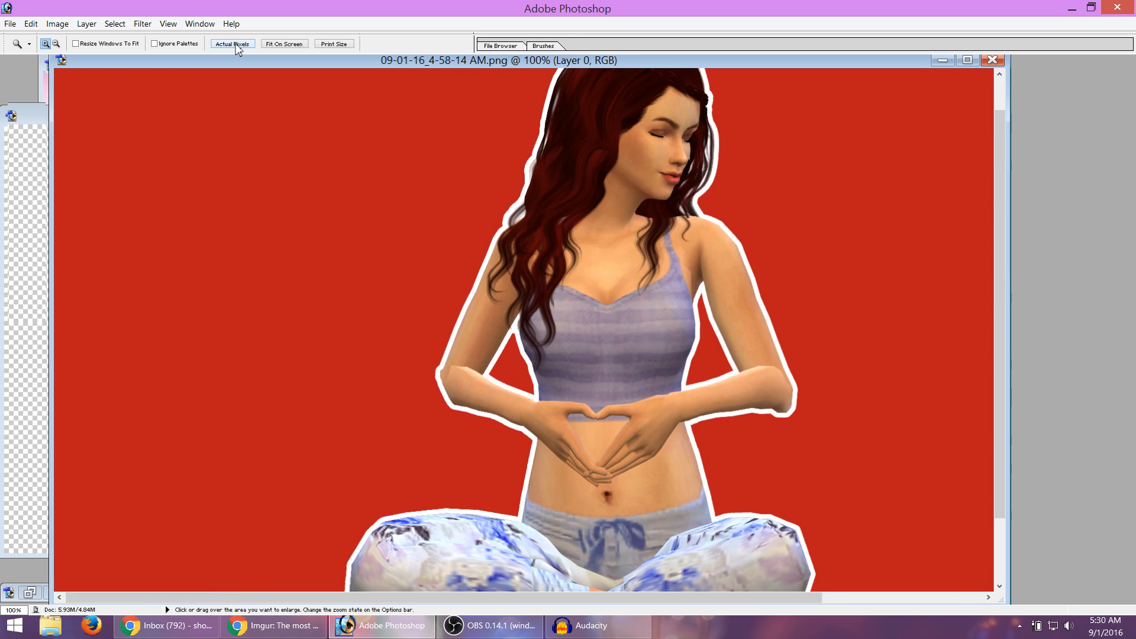
pyautogui.scroll(2, 865, 310)
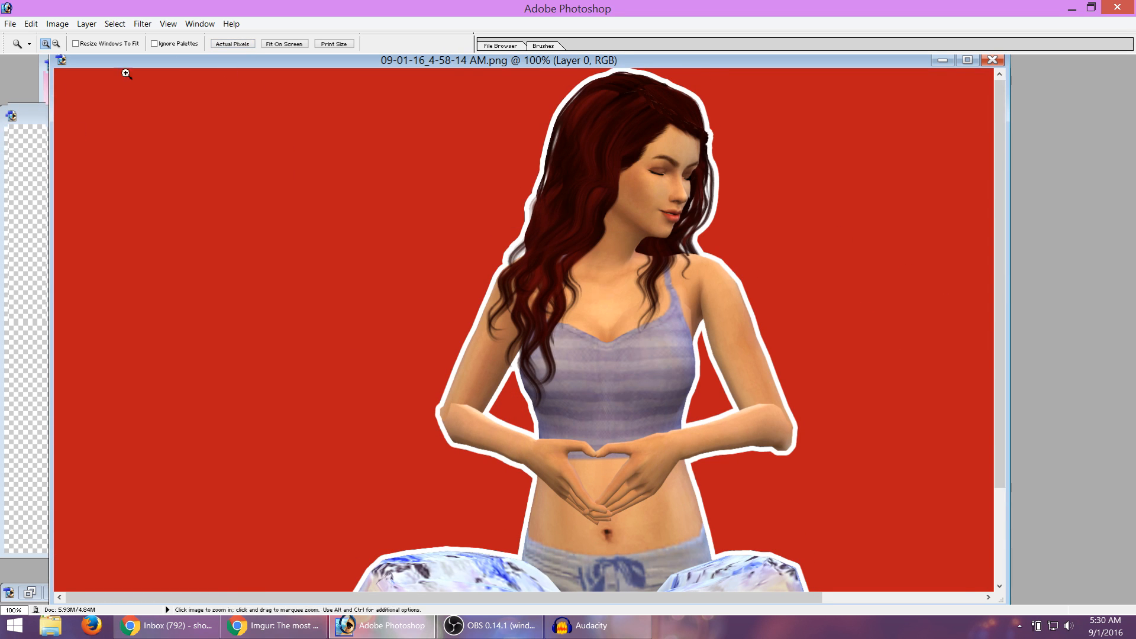
pyautogui.moveTo(158, 63); pyautogui.dragTo(565, 216)
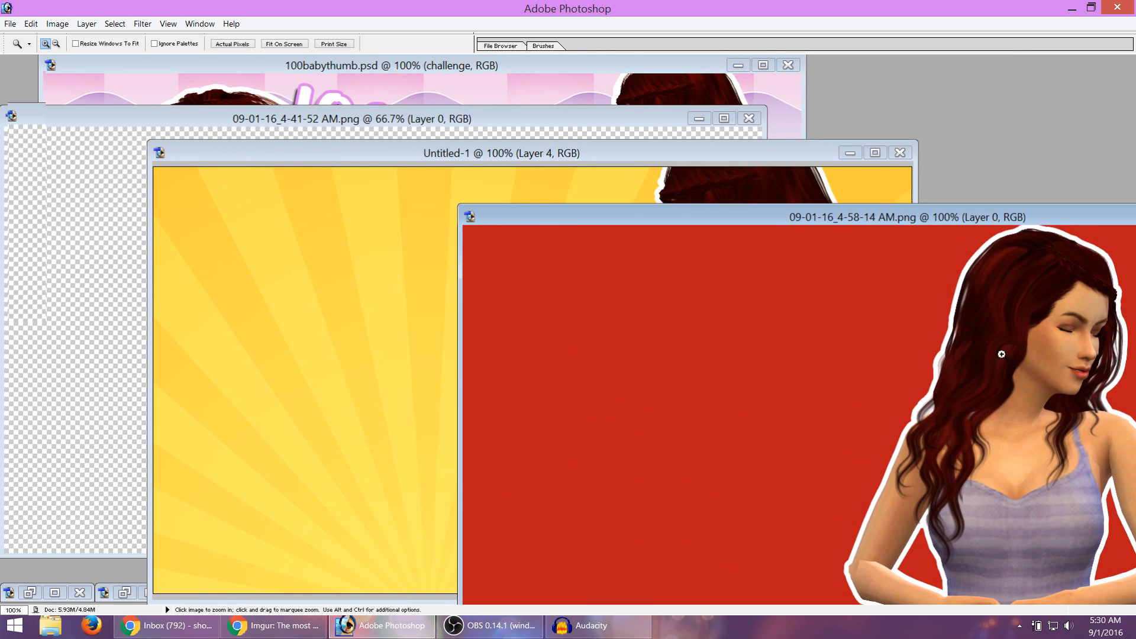
pyautogui.moveTo(412, 369); pyautogui.dragTo(385, 374)
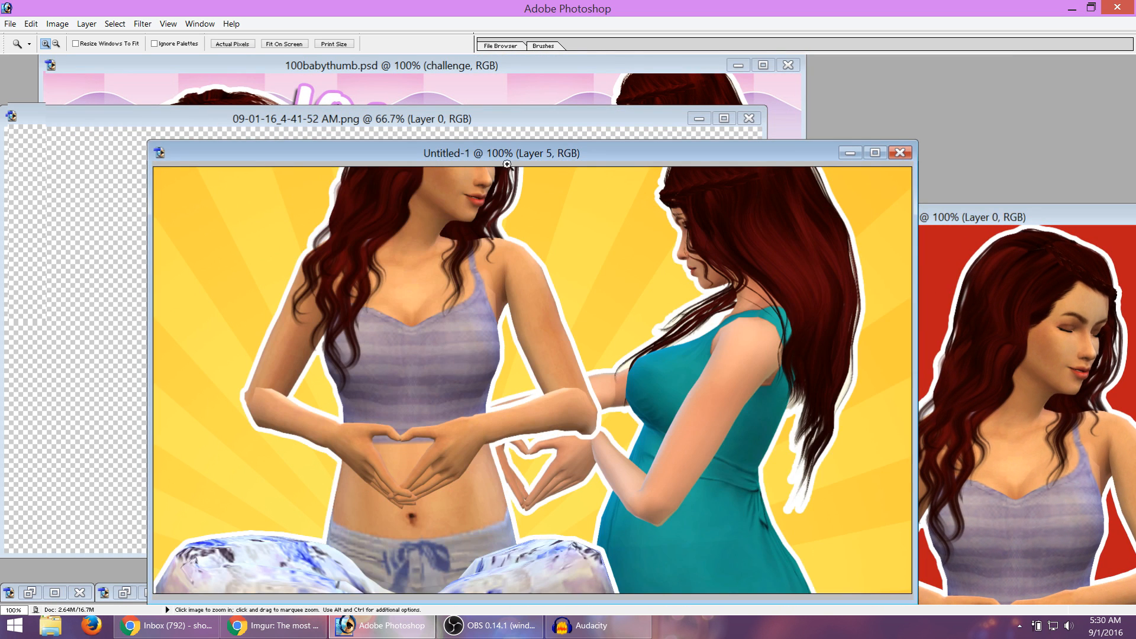
# Enlarge and reposition the Untitled-1 document window, and hide the teal-dress pose.
pyautogui.moveTo(495, 155); pyautogui.dragTo(365, 73)
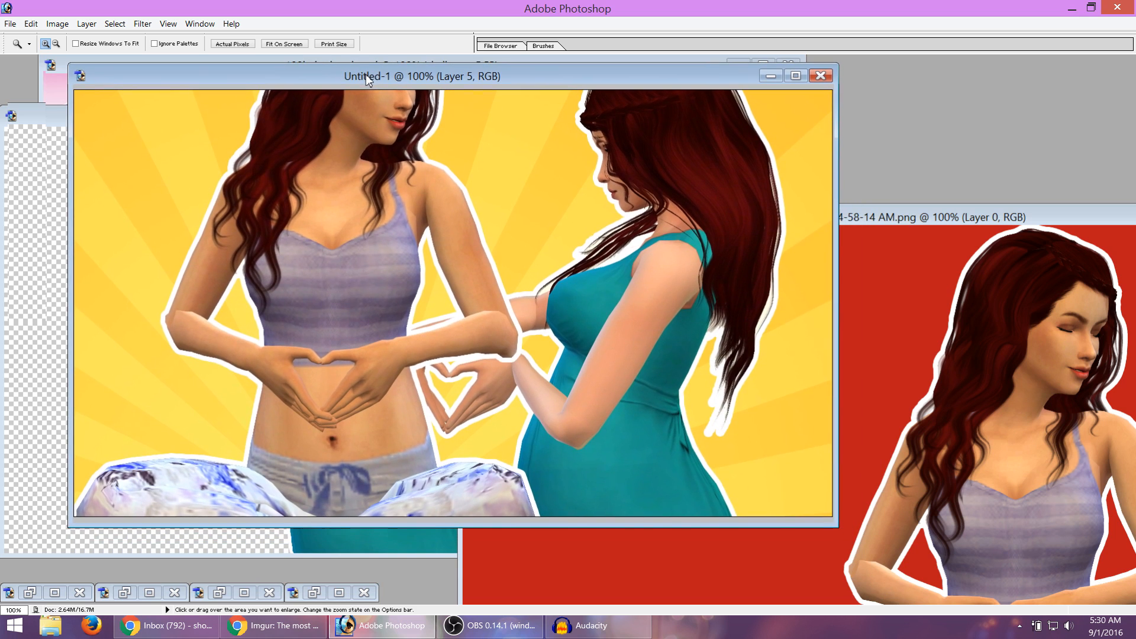
pyautogui.moveTo(831, 523); pyautogui.dragTo(938, 583)
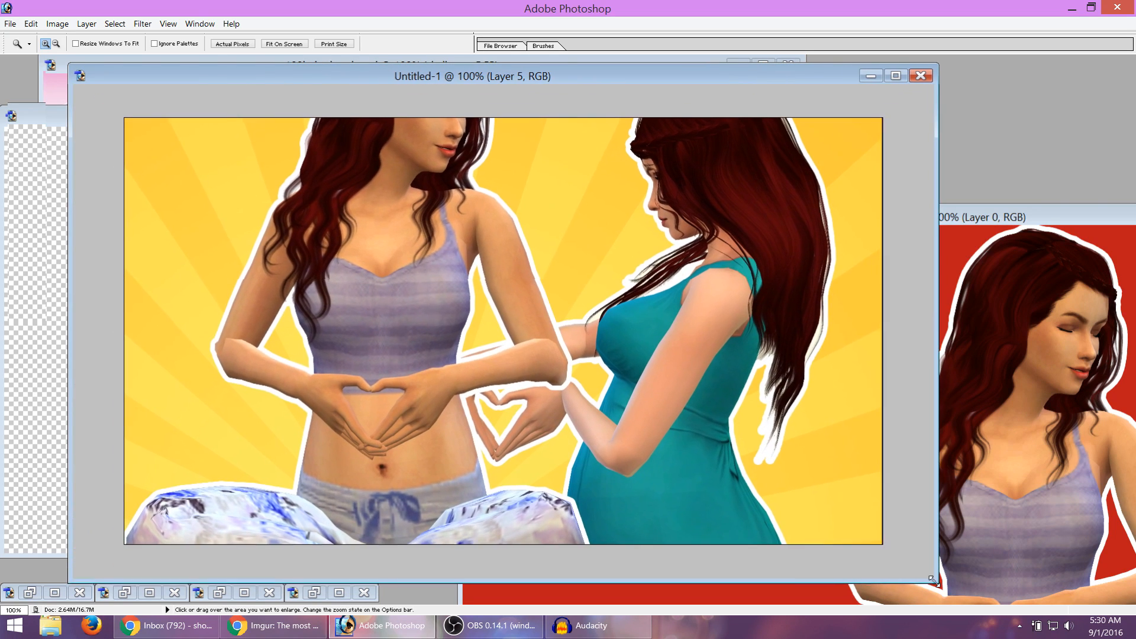
pyautogui.moveTo(500, 83); pyautogui.dragTo(472, 82)
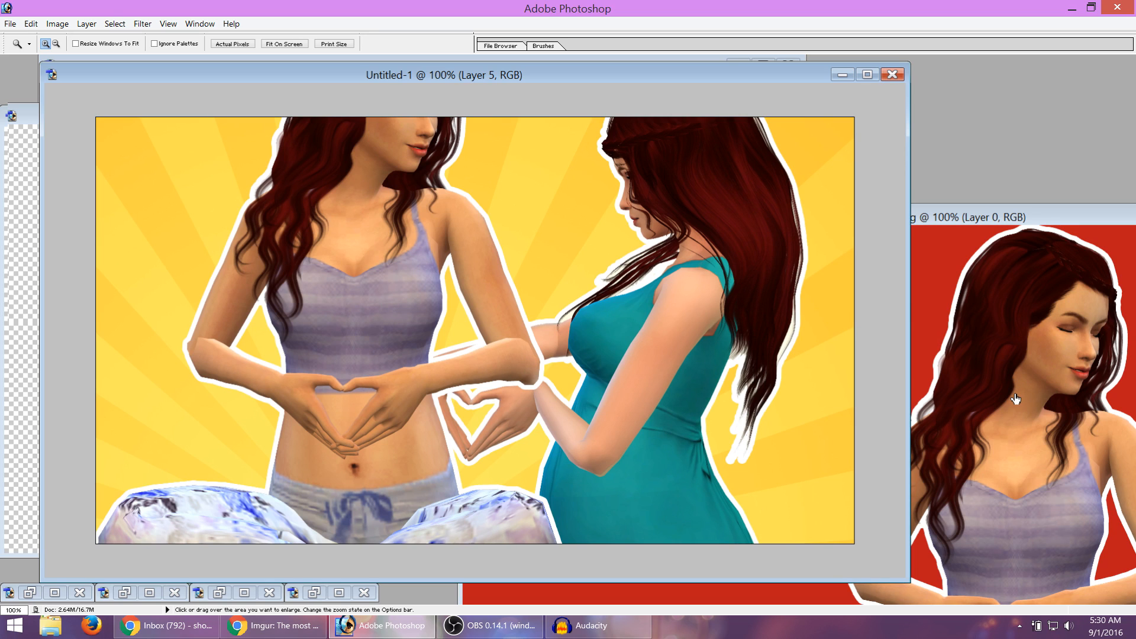
pyautogui.click(1014, 395)
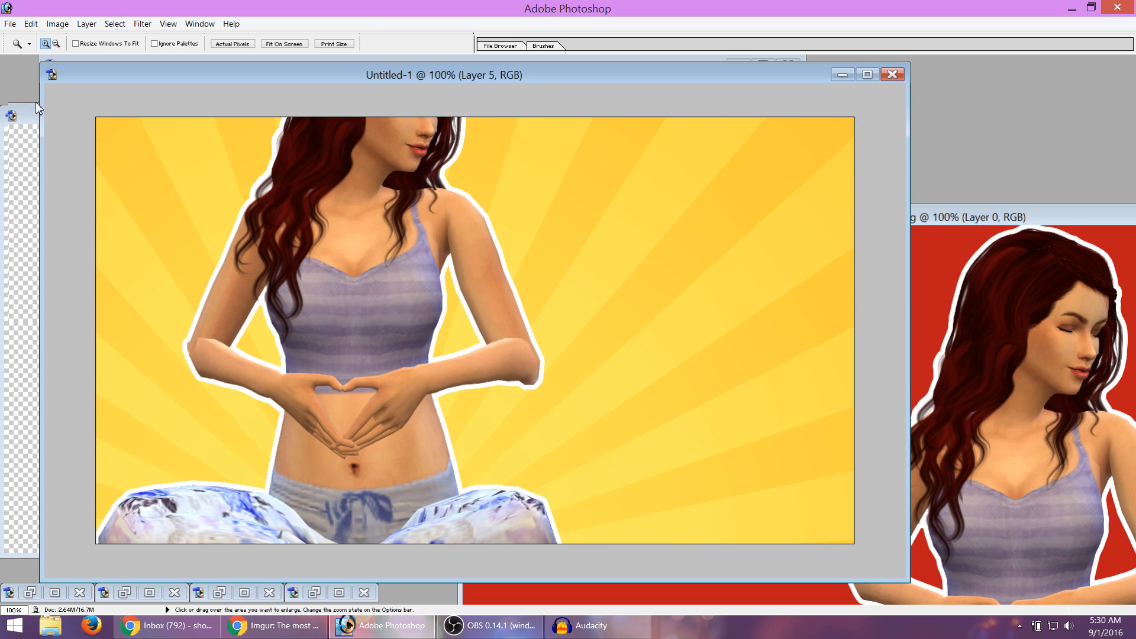
# Scale the seated pose proportionally to about 76.3% with Free Transform and move it to the left half of the sunburst.
pyautogui.press('v')
pyautogui.moveTo(427, 215); pyautogui.dragTo(486, 236)
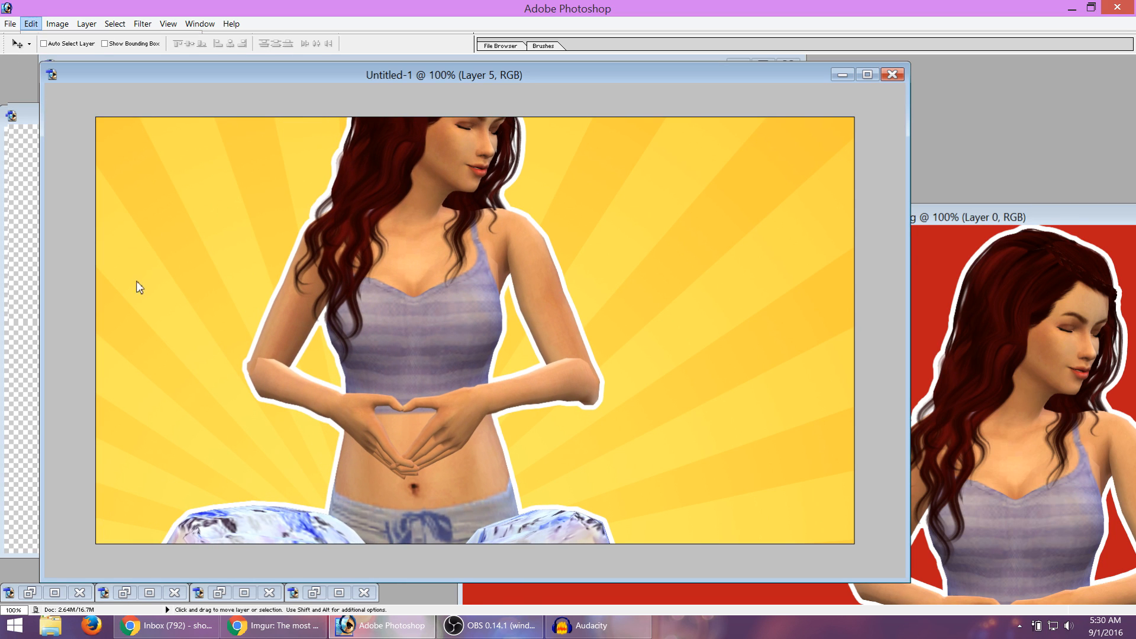
pyautogui.hotkey('ctrl', 't')
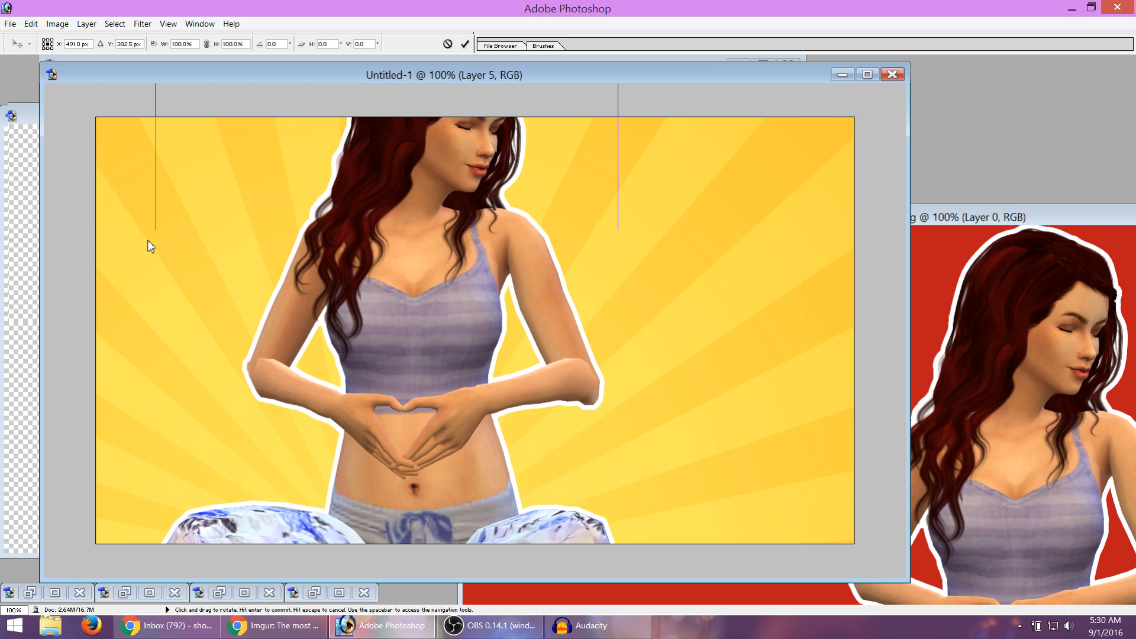
pyautogui.scroll(-3, 496, 260)
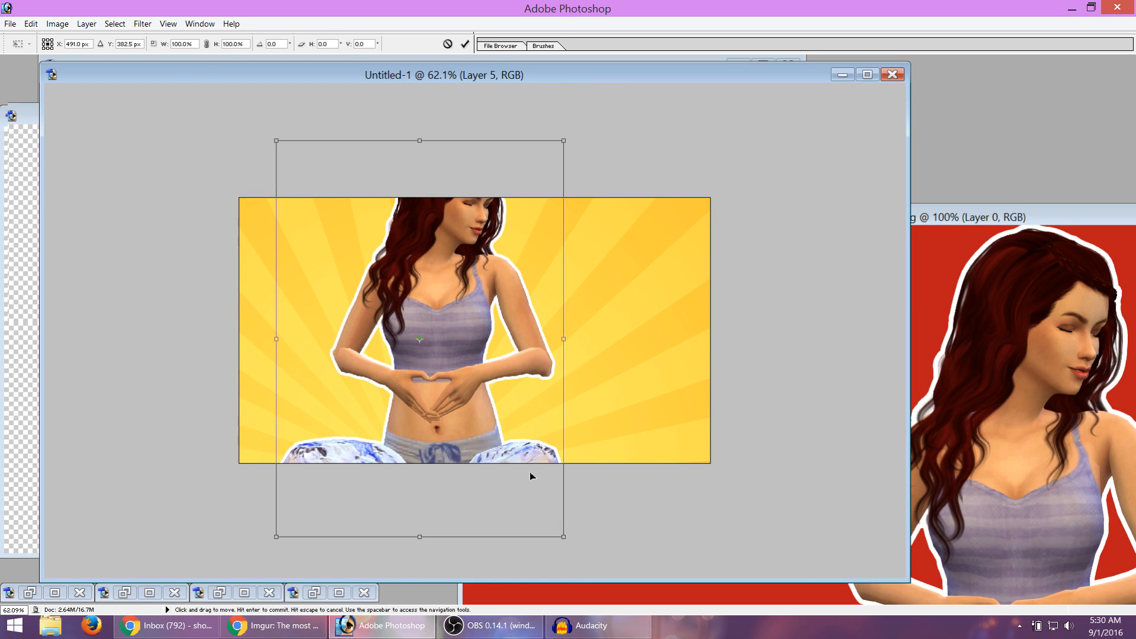
pyautogui.moveTo(563, 537); pyautogui.dragTo(517, 474)
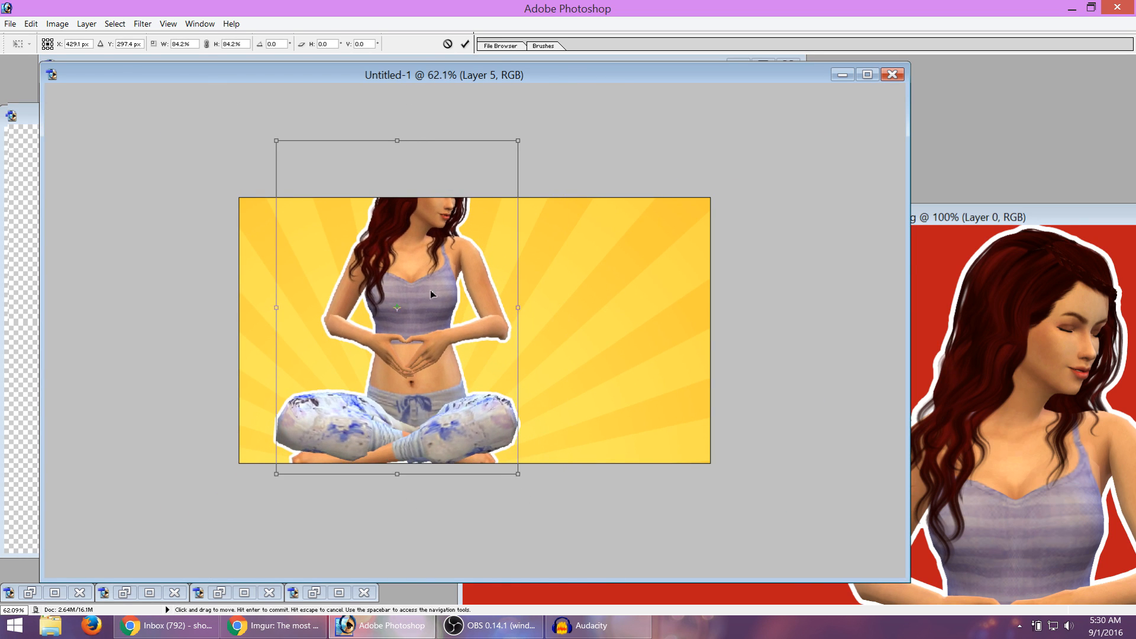
pyautogui.moveTo(430, 294); pyautogui.dragTo(432, 314)
pyautogui.moveTo(520, 159); pyautogui.dragTo(488, 192)
pyautogui.moveTo(414, 350); pyautogui.dragTo(391, 347)
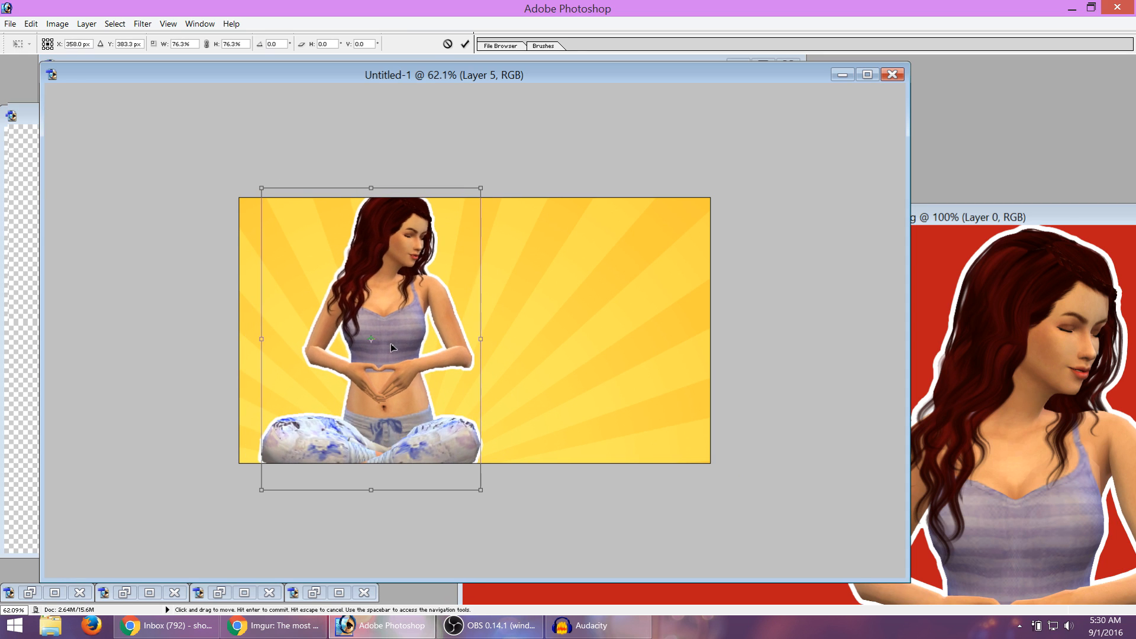
# Reduce the seated pose to about 70.8%, align its head with the canvas's top edge, and apply the transform.
pyautogui.moveTo(480, 188); pyautogui.dragTo(470, 202)
pyautogui.moveTo(379, 333); pyautogui.dragTo(373, 329)
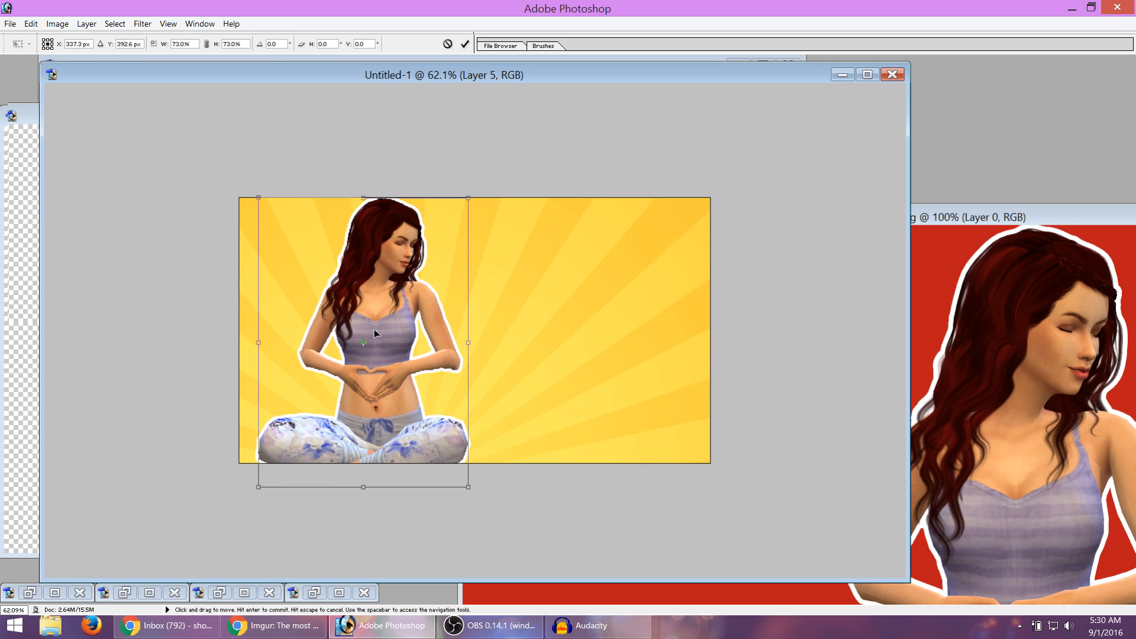
pyautogui.moveTo(468, 198); pyautogui.dragTo(462, 206)
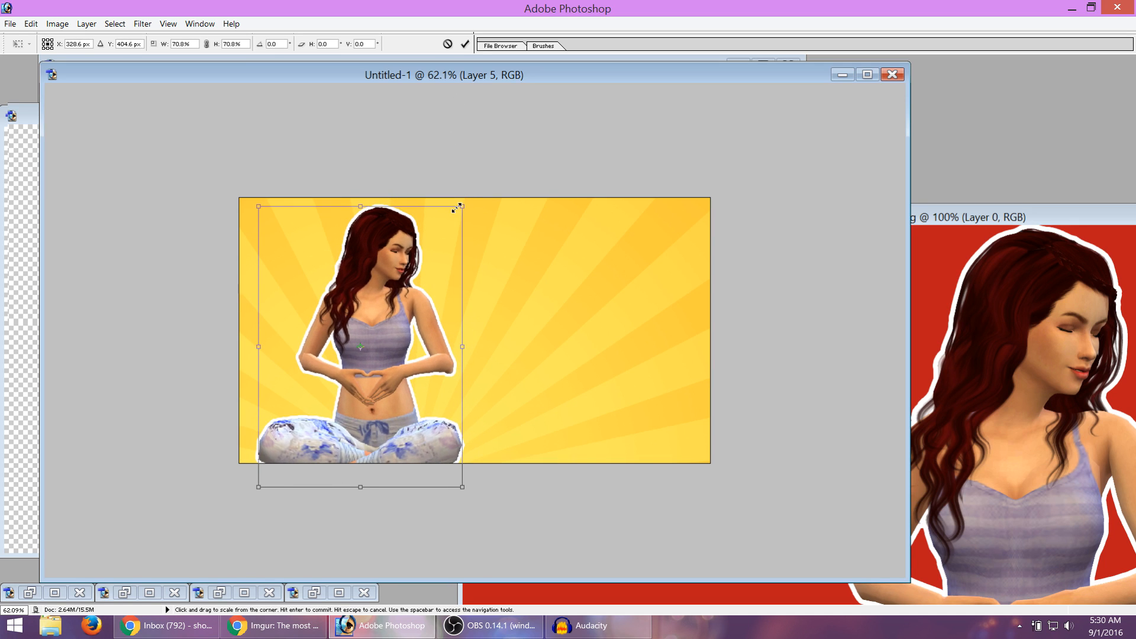
pyautogui.moveTo(393, 329); pyautogui.dragTo(396, 314)
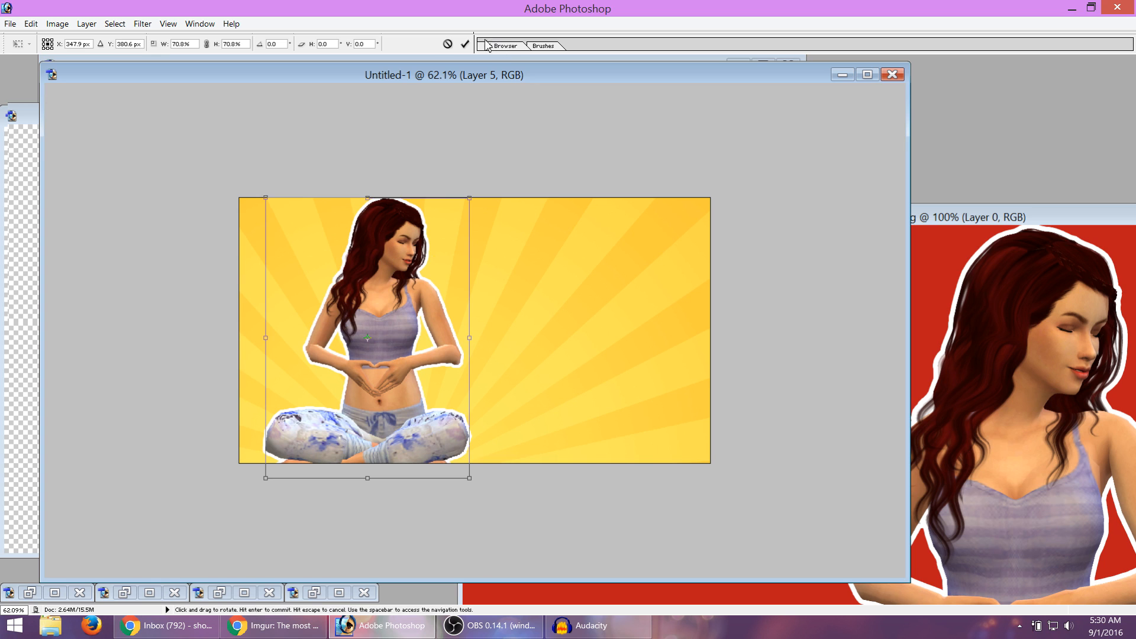
pyautogui.click(465, 44)
pyautogui.click(34, 227)
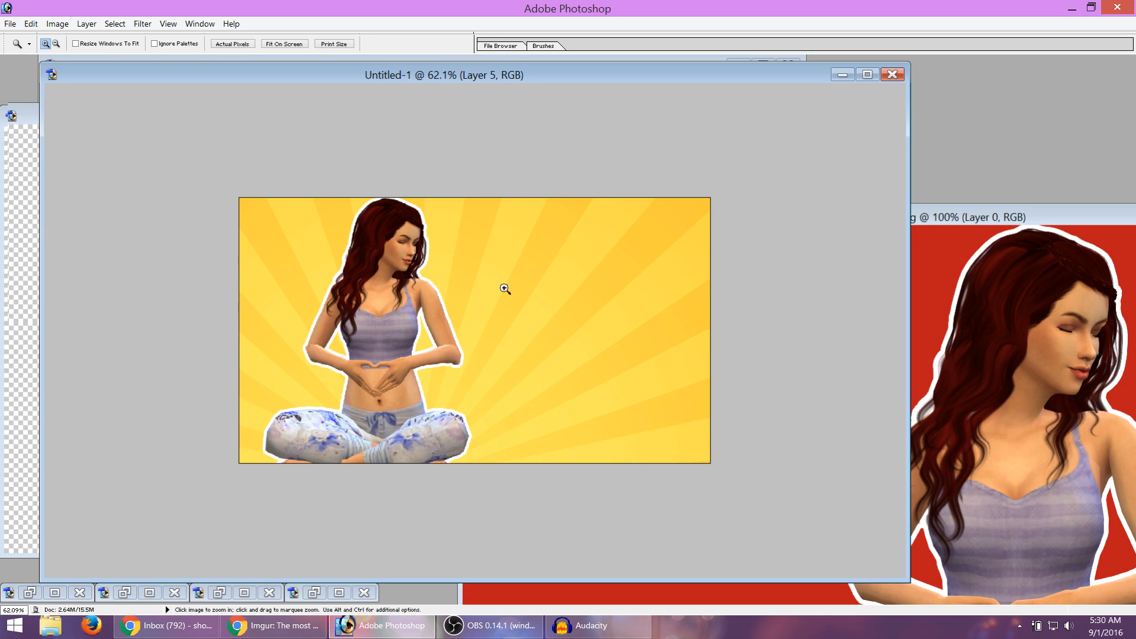
pyautogui.click(468, 228)
pyautogui.click(243, 46)
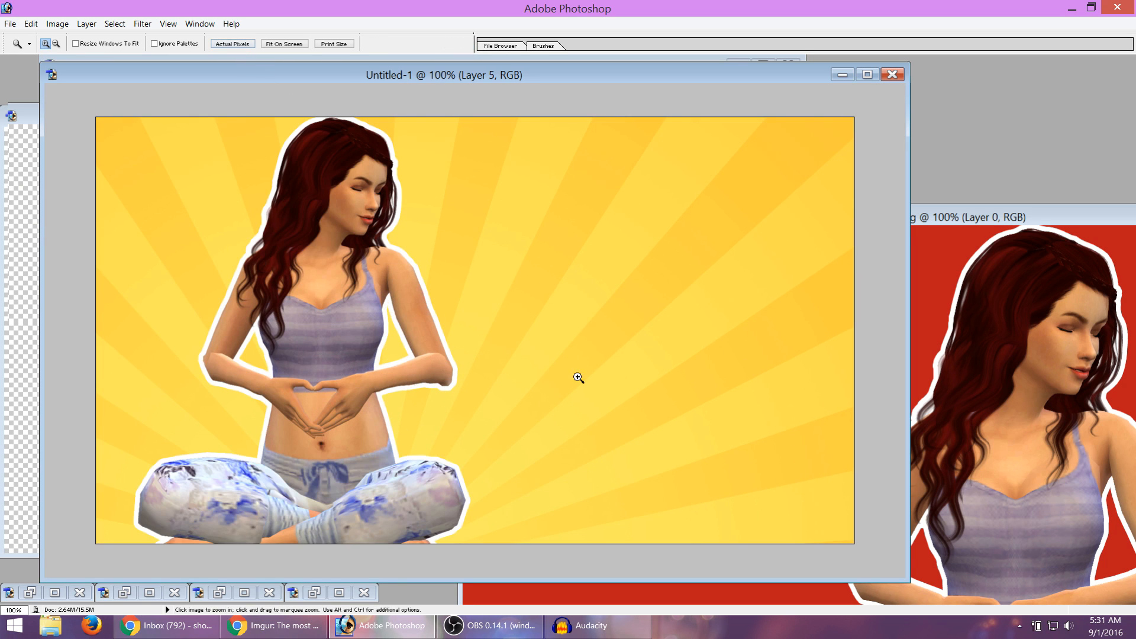
pyautogui.press('v')
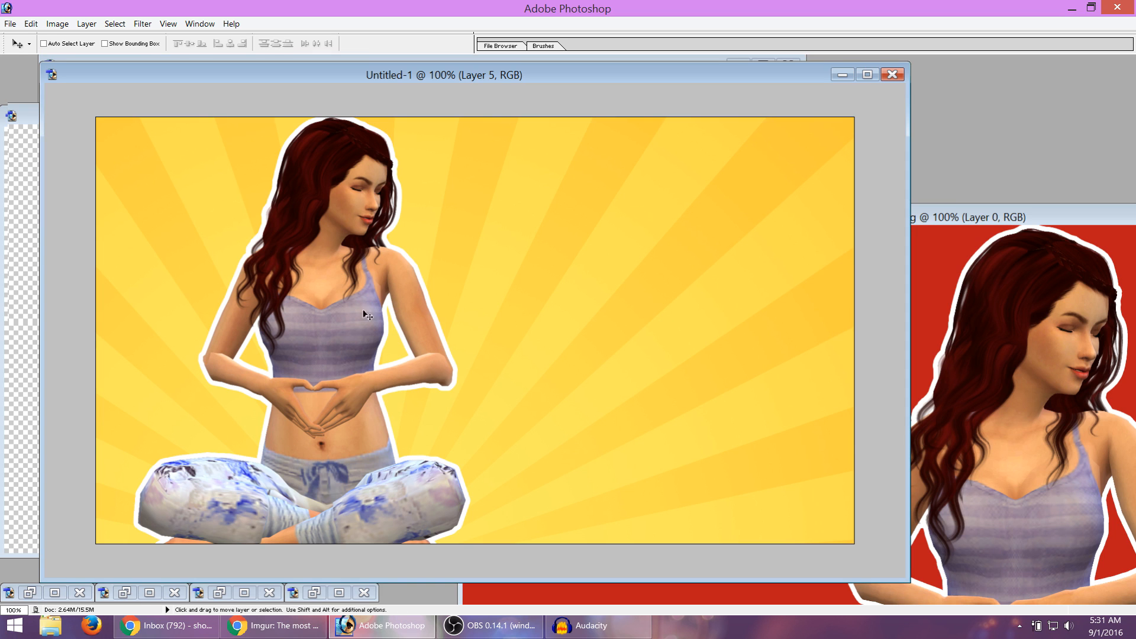
# Nudge the seated pose slightly right on the sunburst canvas, and minimize the red-background document 09-01-16_4-58-14 AM.png.
pyautogui.moveTo(343, 324); pyautogui.dragTo(349, 323)
pyautogui.click(921, 217)
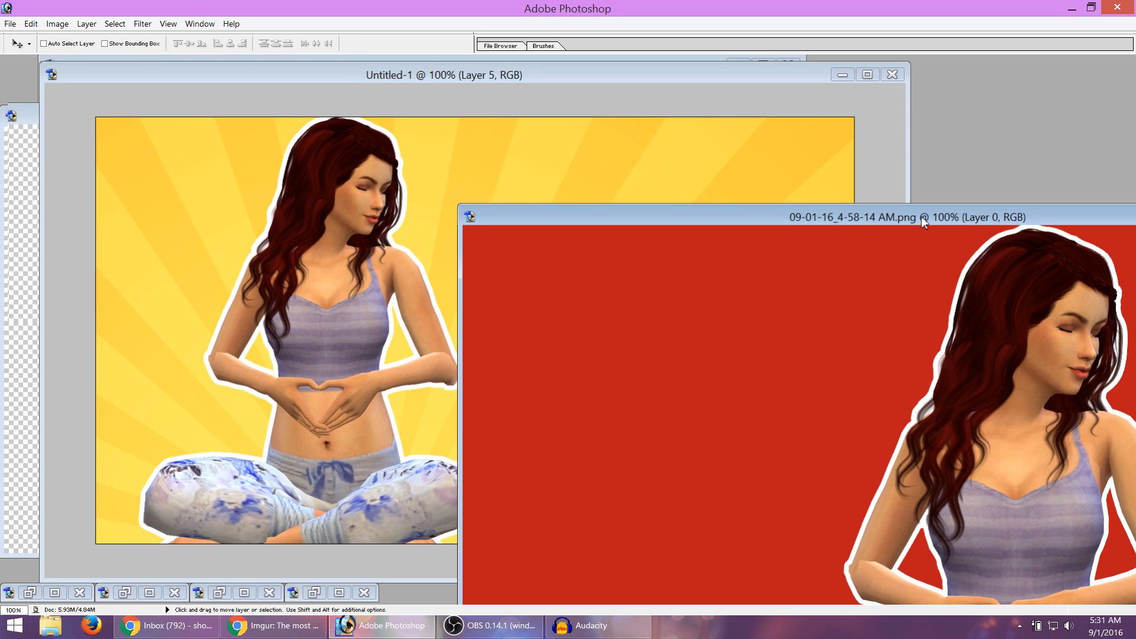
pyautogui.moveTo(921, 218); pyautogui.dragTo(449, 90)
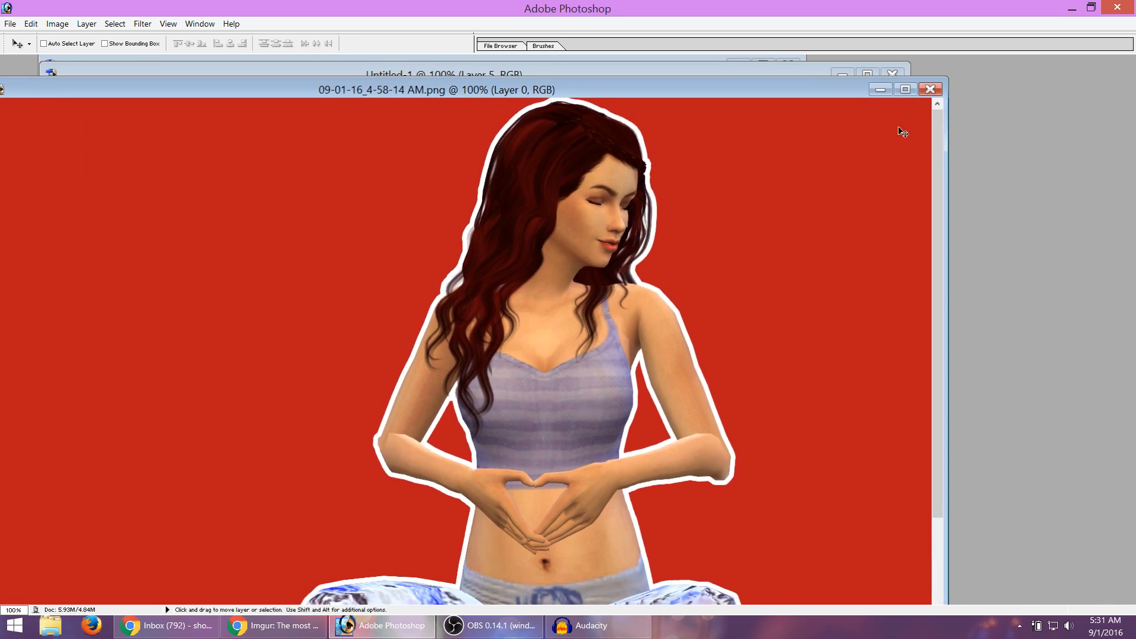
pyautogui.click(879, 89)
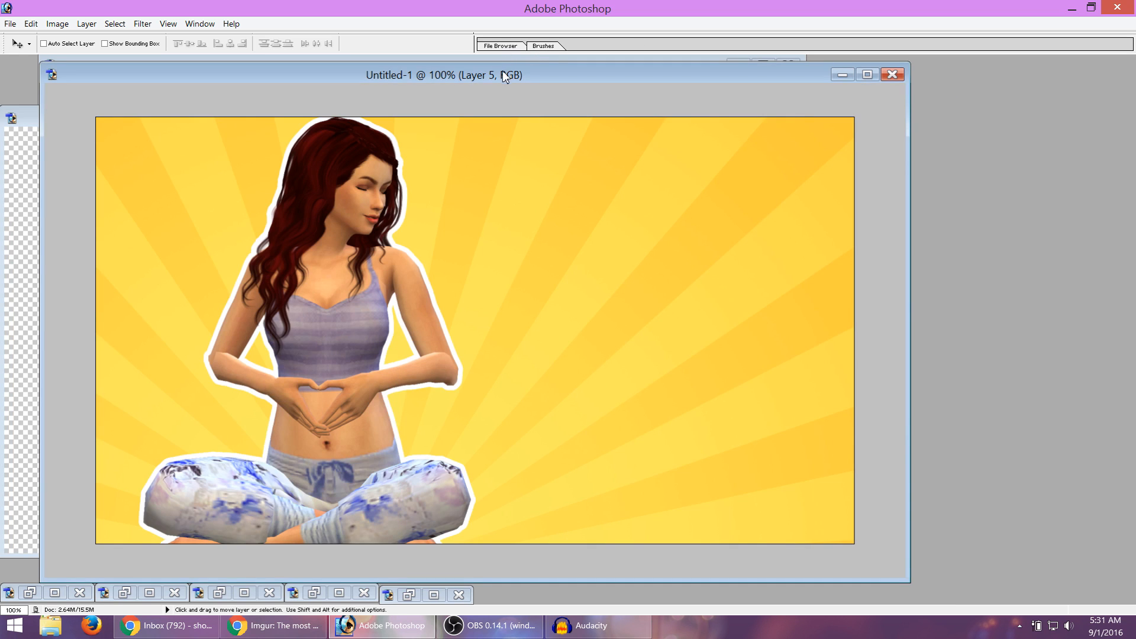
# Minimize the teal-dress document 09-01-16_4-41-52 AM.png and reposition the Untitled-1 window in the workspace.
pyautogui.moveTo(702, 79); pyautogui.dragTo(934, 77)
pyautogui.click(258, 121)
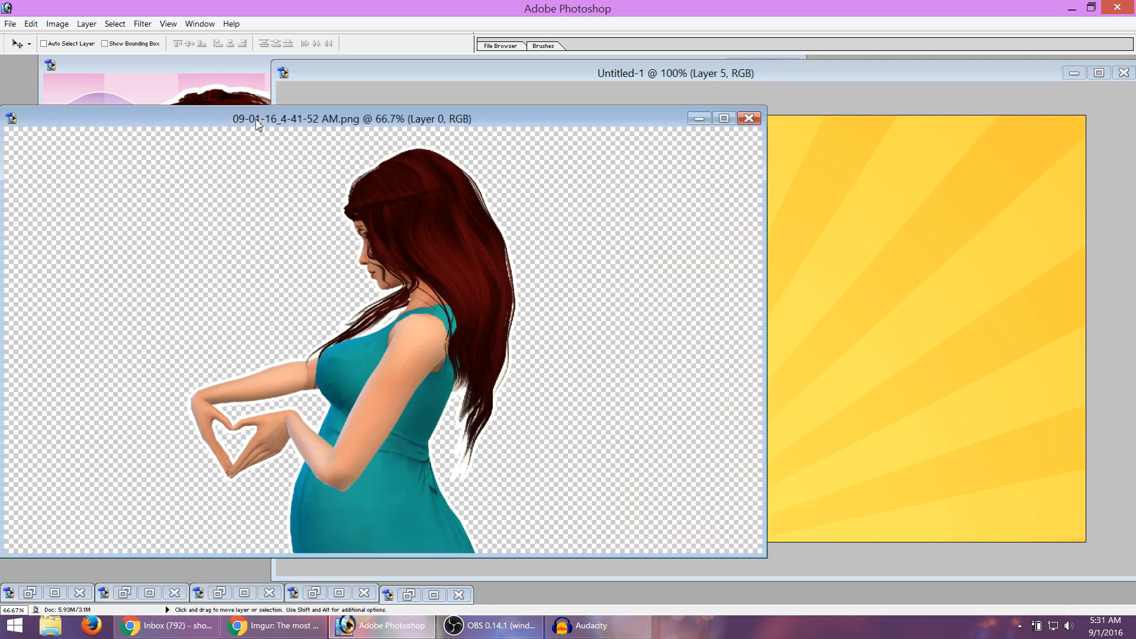
pyautogui.click(699, 119)
pyautogui.moveTo(716, 77); pyautogui.dragTo(541, 78)
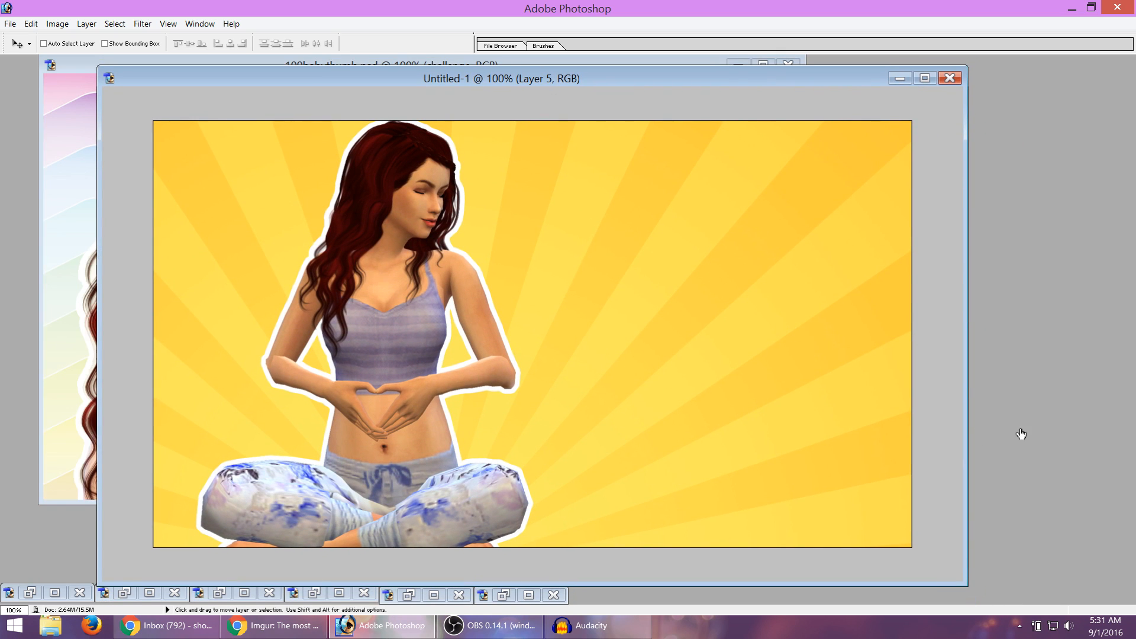
# Show the teal-dress pose, place it on the canvas's right half, and shift the seated pose left to separate their arms.
pyautogui.click(1029, 397)
pyautogui.moveTo(742, 313); pyautogui.dragTo(765, 328)
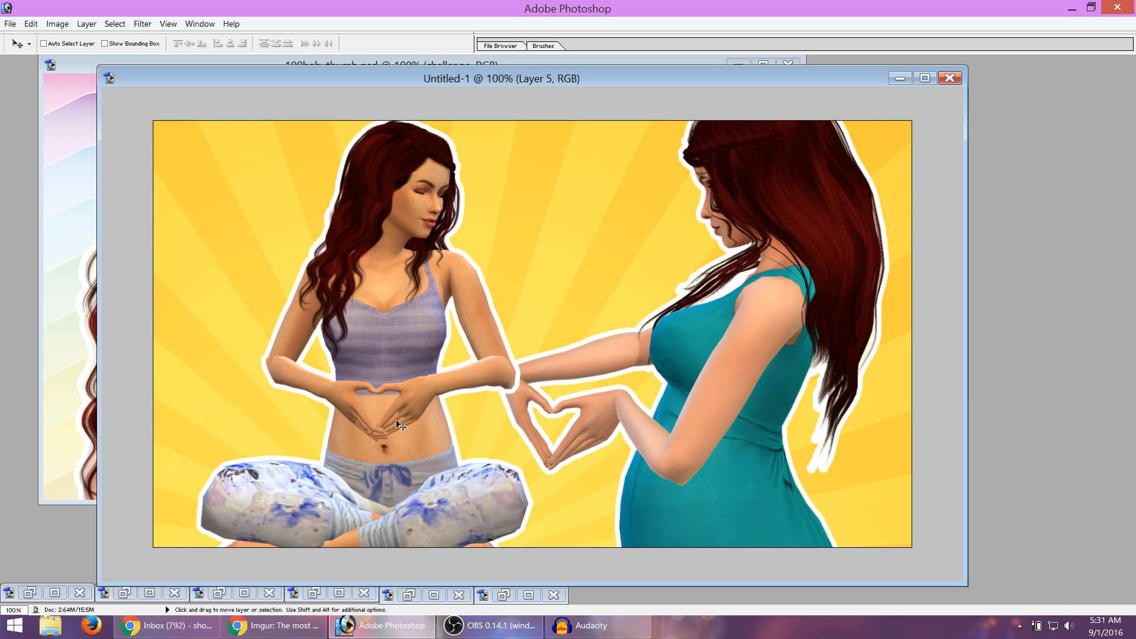
pyautogui.moveTo(396, 420); pyautogui.dragTo(373, 425)
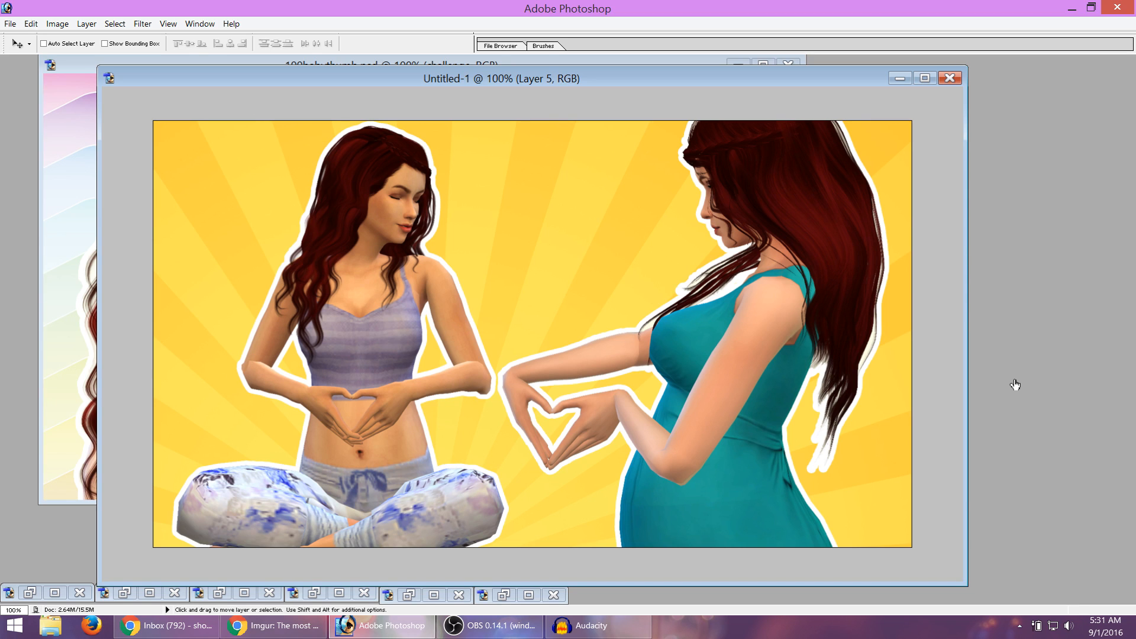
# Preview the pink and orange swirl background behind both poses, restore the sunburst, and nudge the teal-dress pose.
pyautogui.click(1013, 432)
pyautogui.click(1015, 448)
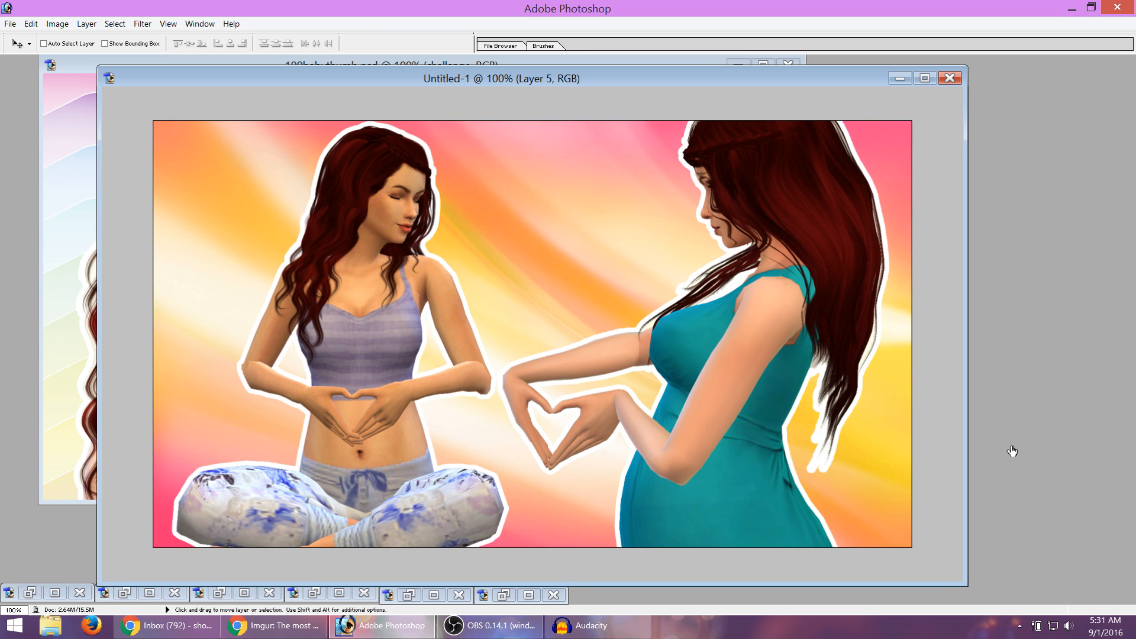
pyautogui.click(1012, 448)
pyautogui.click(1012, 433)
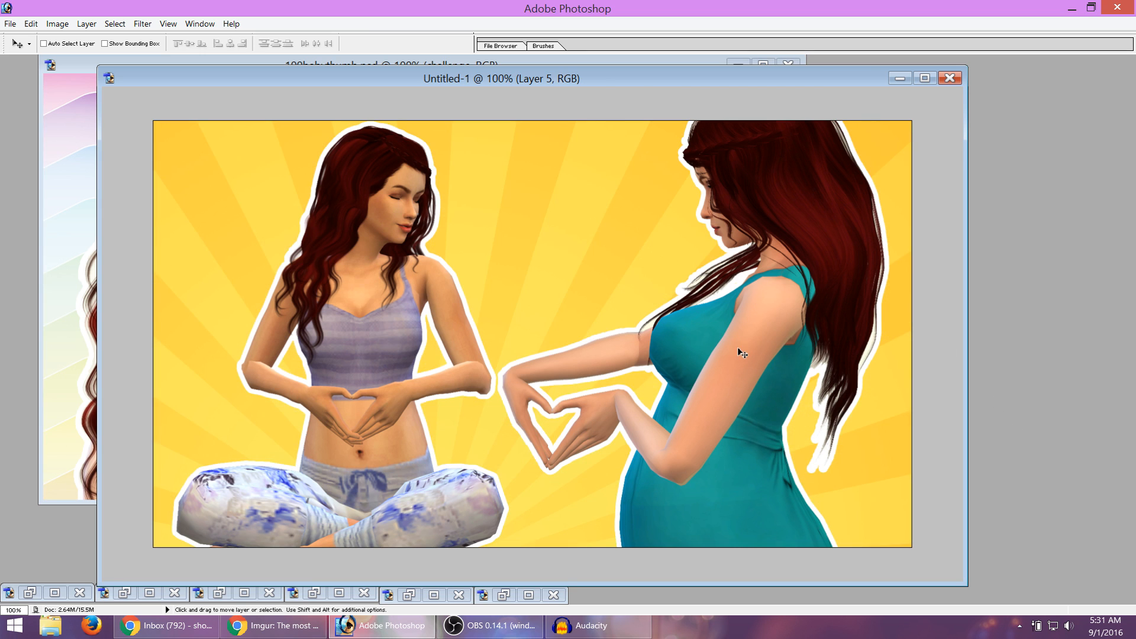
pyautogui.moveTo(725, 405)
pyautogui.mouseDown()
pyautogui.moveTo(755, 394)
pyautogui.moveTo(737, 406)
pyautogui.mouseUp()
# Revert the document history to the seated pose's larger size, and move the pose so its head is cropped by the canvas's top edge.
pyautogui.click(1067, 271)
pyautogui.click(1068, 266)
pyautogui.click(1065, 258)
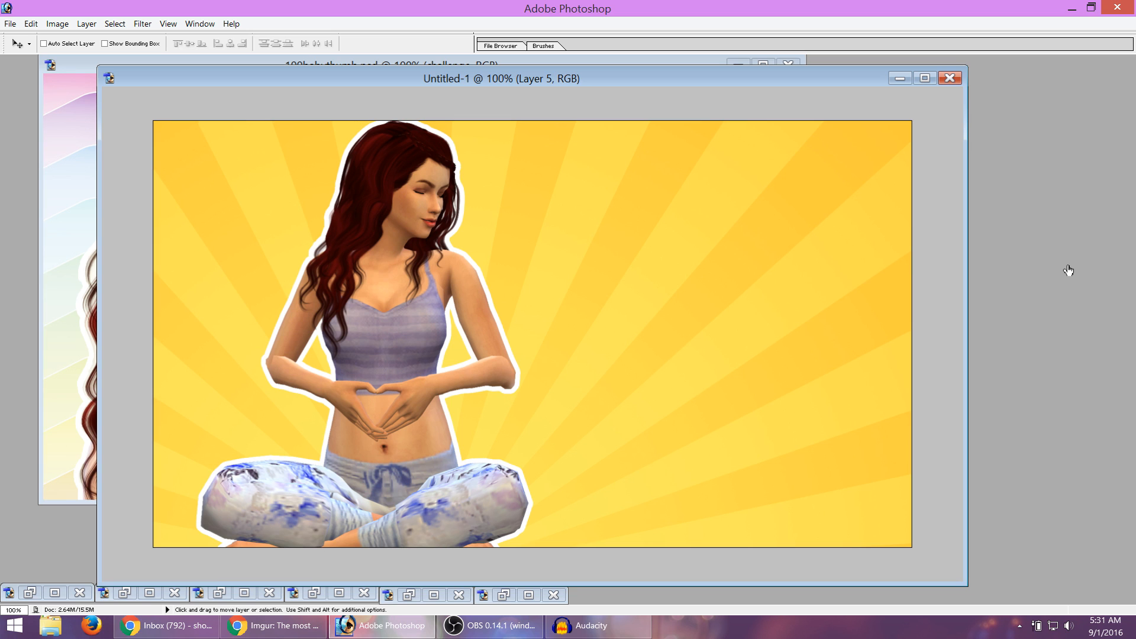
pyautogui.click(1065, 279)
pyautogui.click(1063, 273)
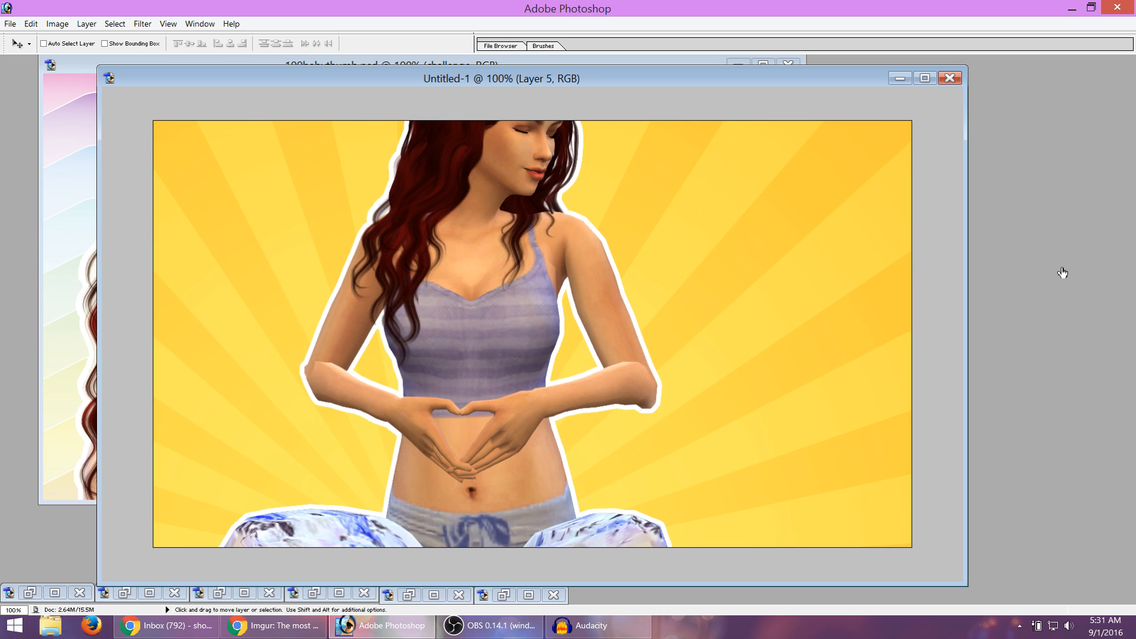
pyautogui.click(1063, 280)
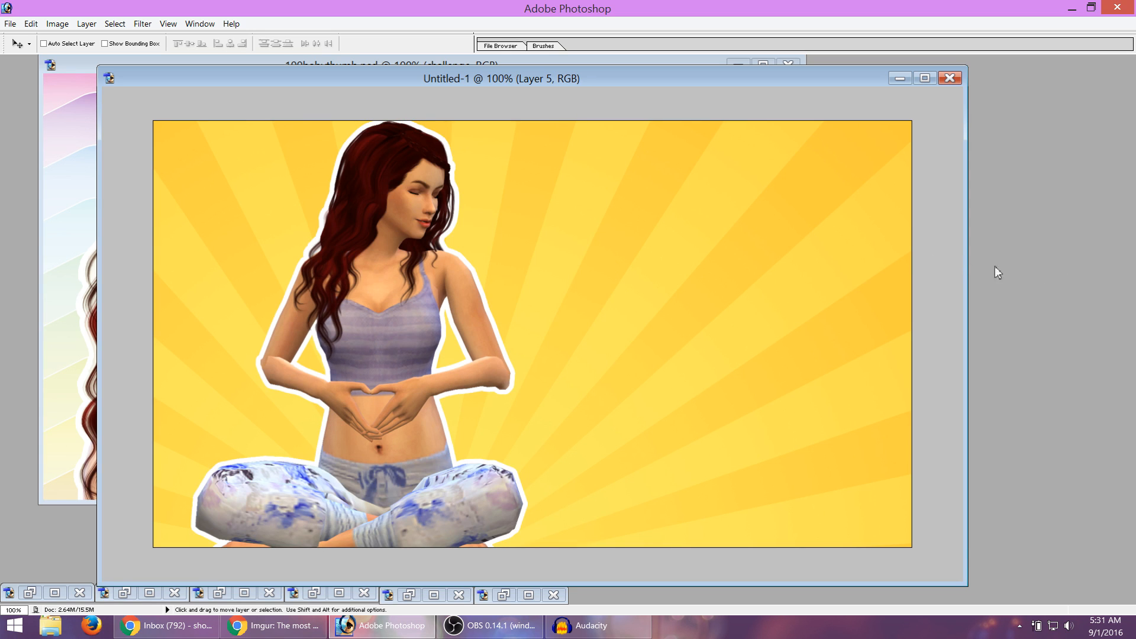
pyautogui.click(1065, 277)
pyautogui.moveTo(463, 332); pyautogui.dragTo(429, 379)
# Review the 100babythumb.psd thumbnail's title and layout for reference, and return to the Untitled-1 document.
pyautogui.moveTo(510, 78)
pyautogui.mouseDown()
pyautogui.moveTo(499, 84)
pyautogui.moveTo(511, 80)
pyautogui.mouseUp()
pyautogui.click(152, 60)
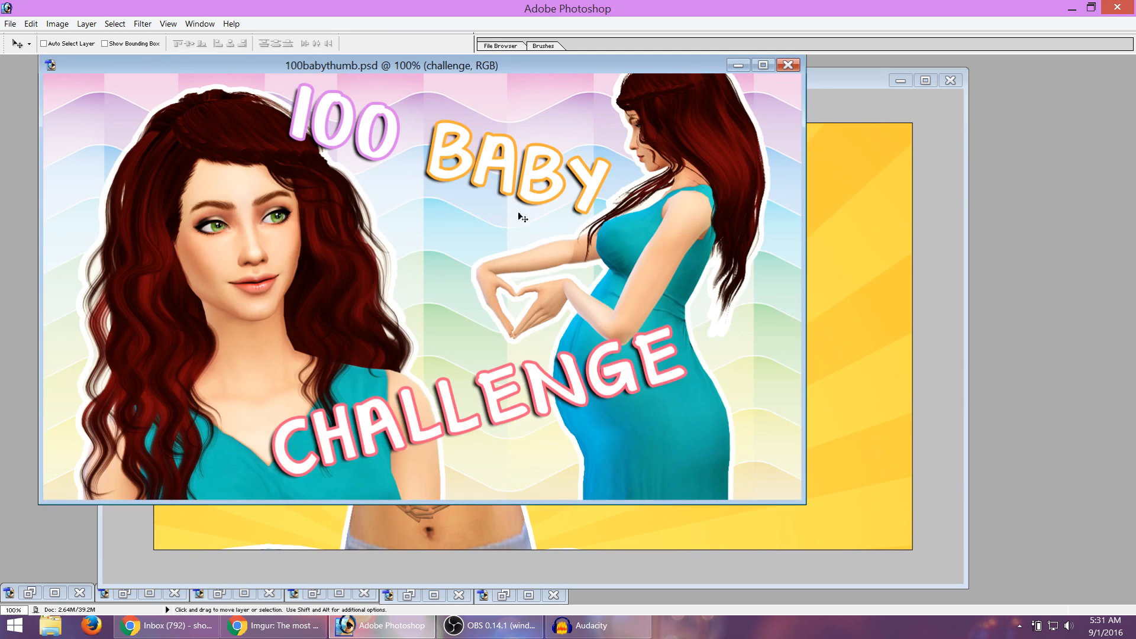
pyautogui.click(838, 89)
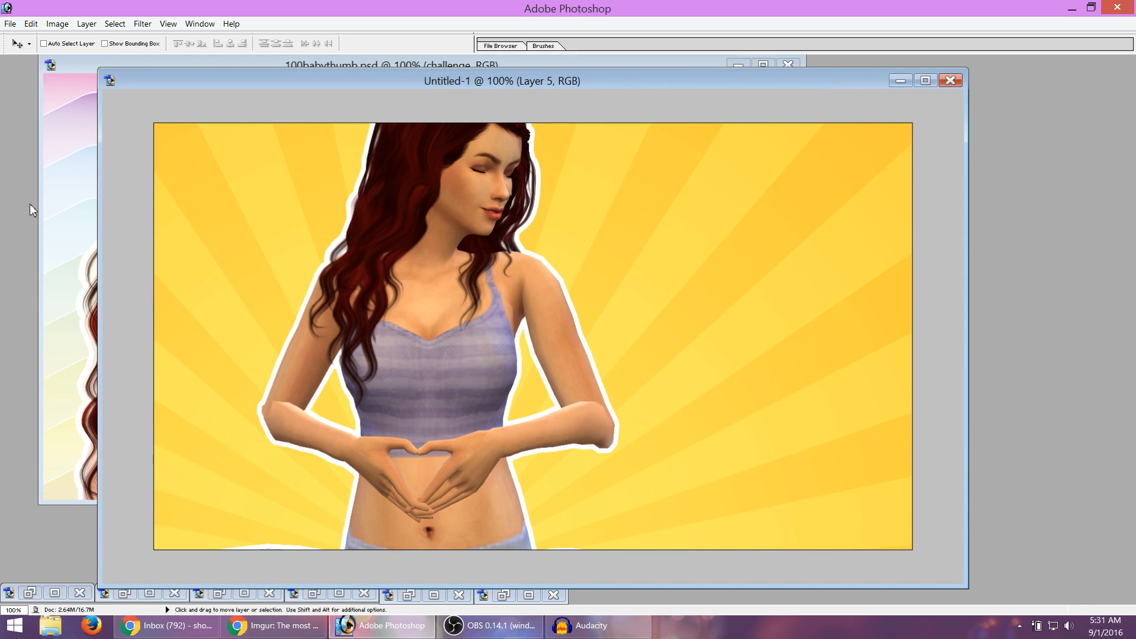
# Add a white 125 pt text reading "100 BABY" and move it beside the seated pose's head on the canvas's right half.
pyautogui.press('t')
pyautogui.moveTo(235, 183); pyautogui.dragTo(857, 502)
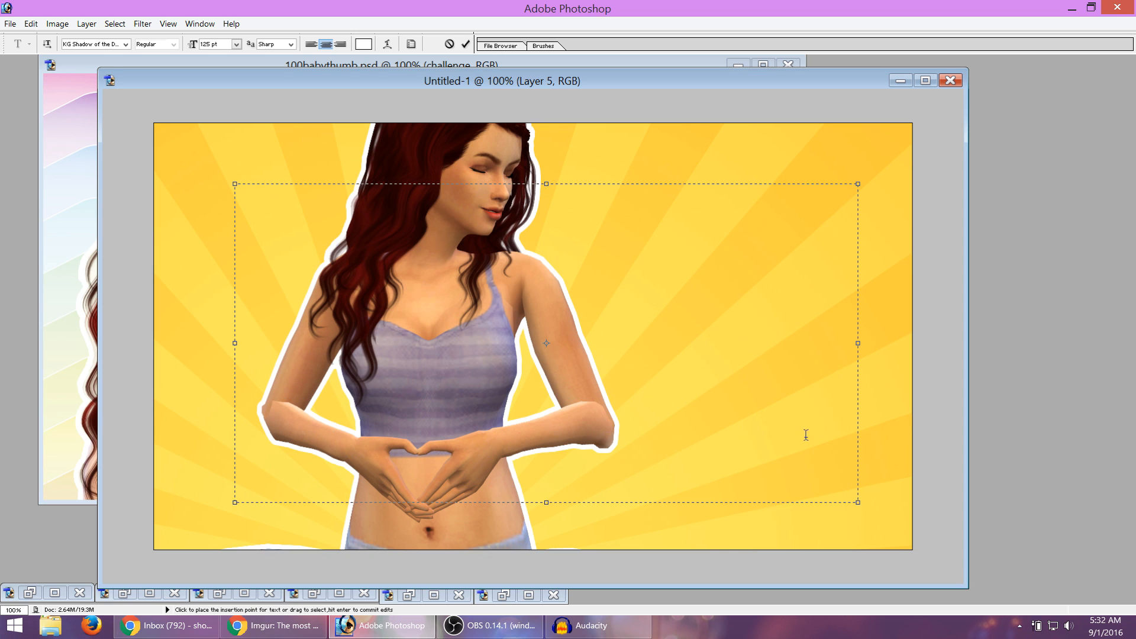
pyautogui.write('10')
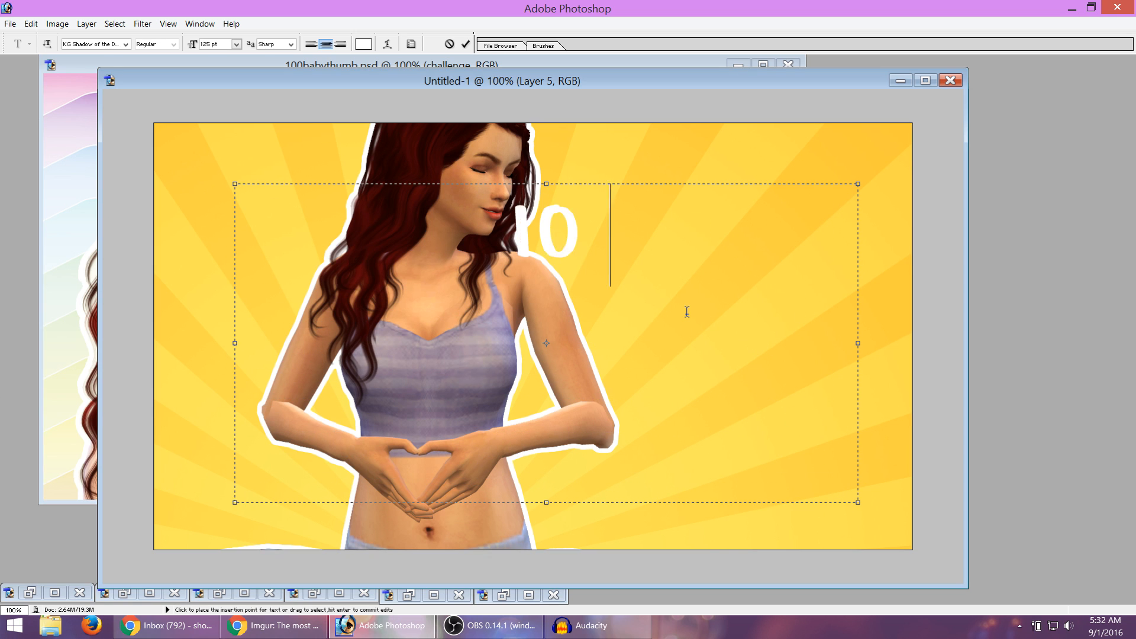
pyautogui.write('0 BABY')
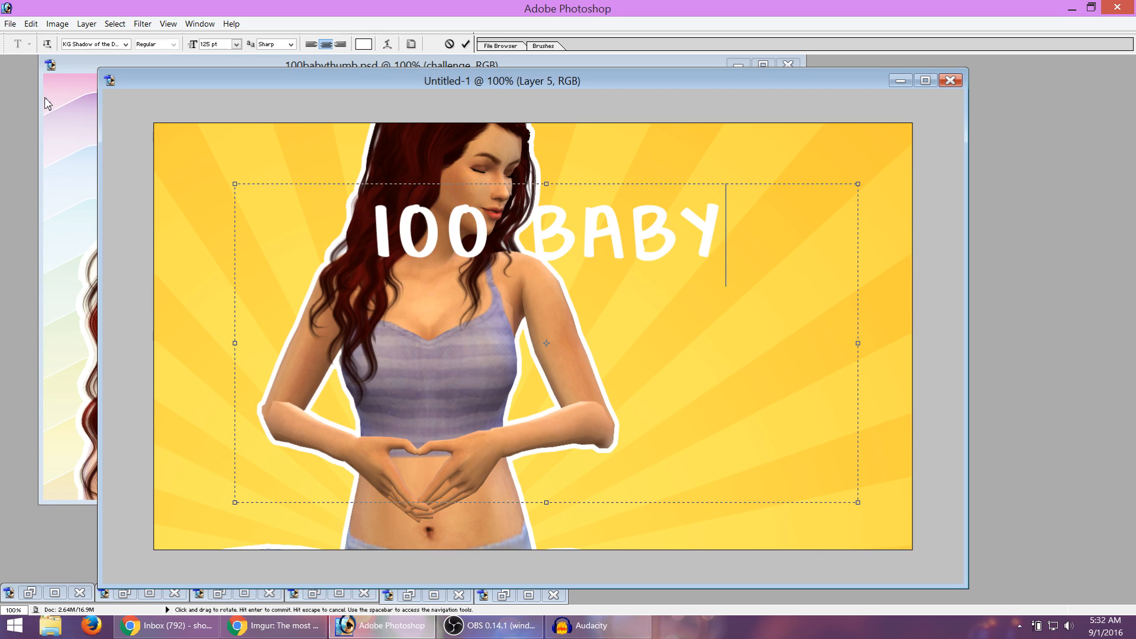
pyautogui.hotkey('ctrl', 'Return')
pyautogui.press('v')
pyautogui.moveTo(565, 239); pyautogui.dragTo(728, 245)
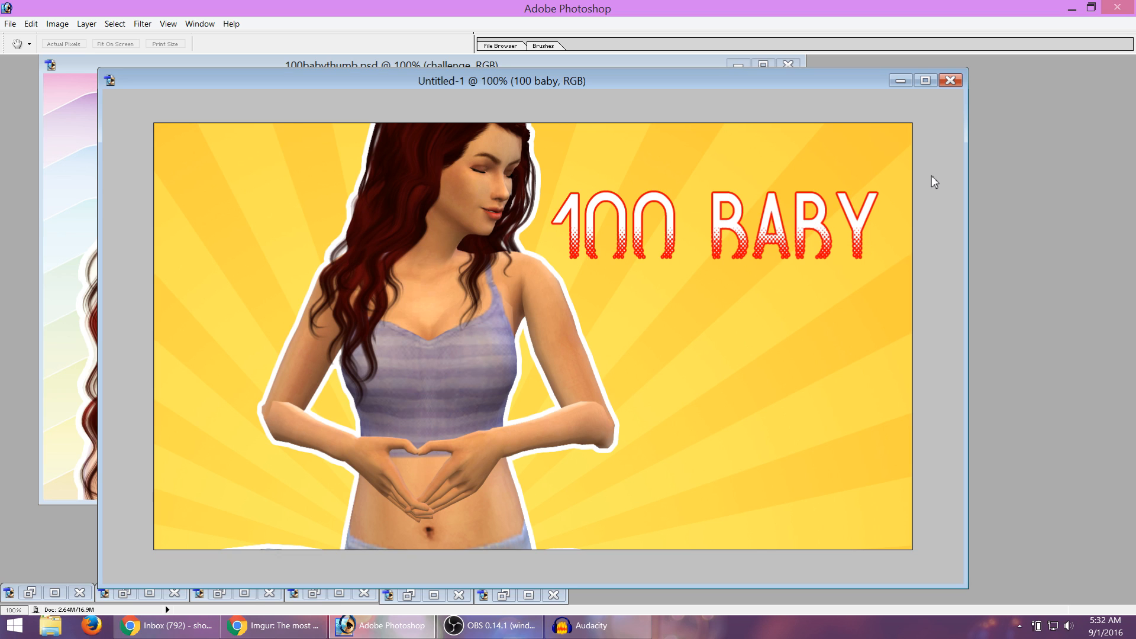
# Change the outline stroke color of the "100 BABY" text from red to light purple.
pyautogui.press('i')
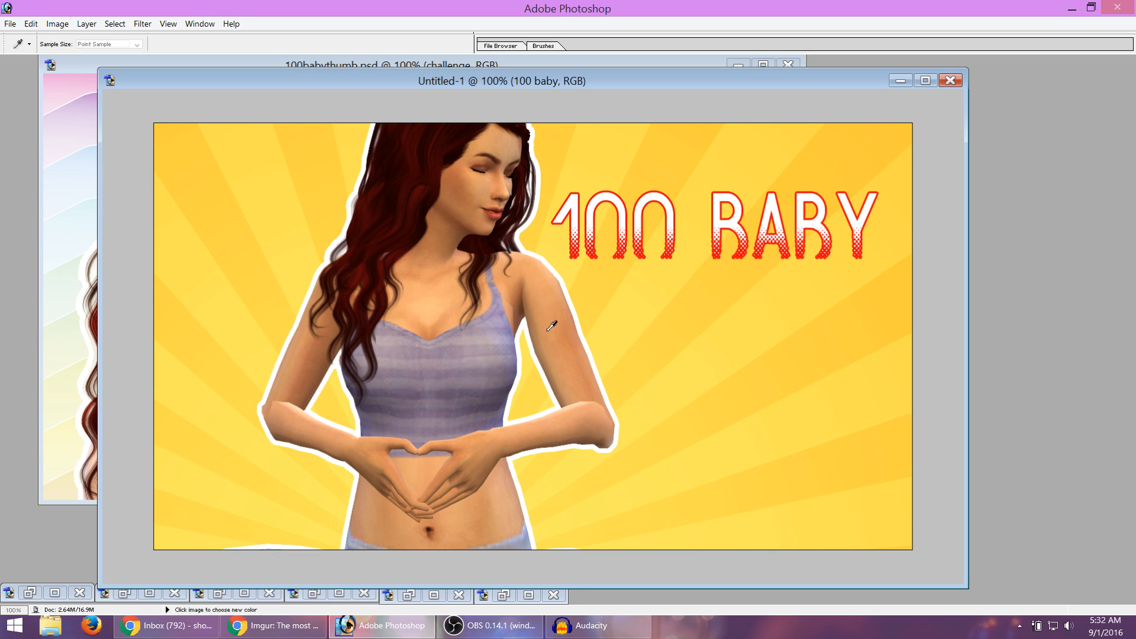
pyautogui.click(936, 176)
pyautogui.click(848, 138)
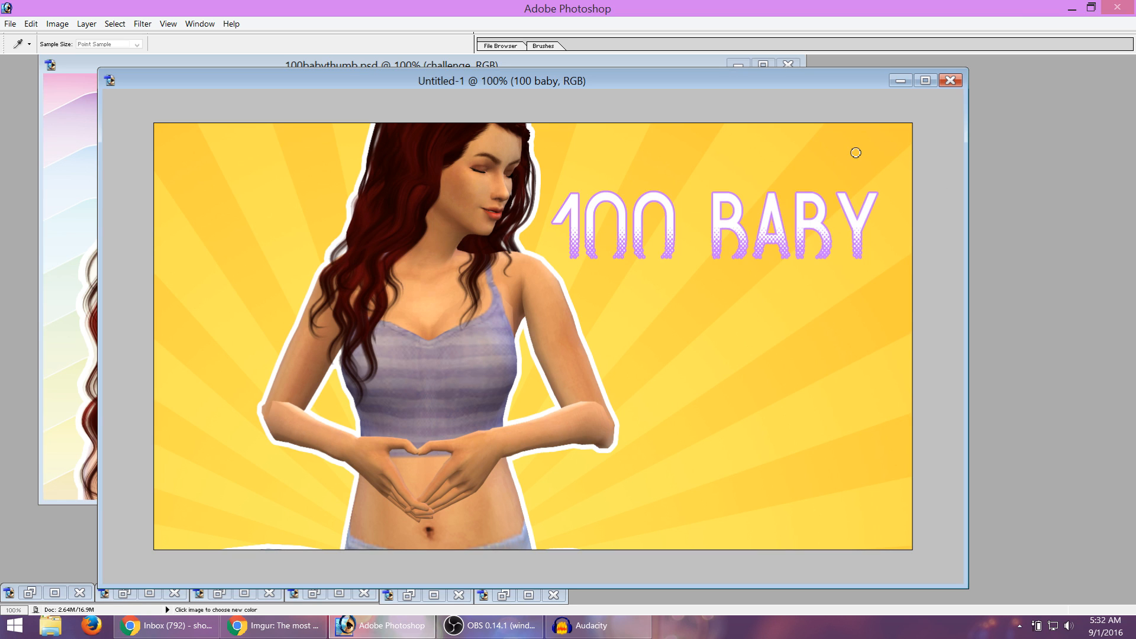
pyautogui.click(1023, 138)
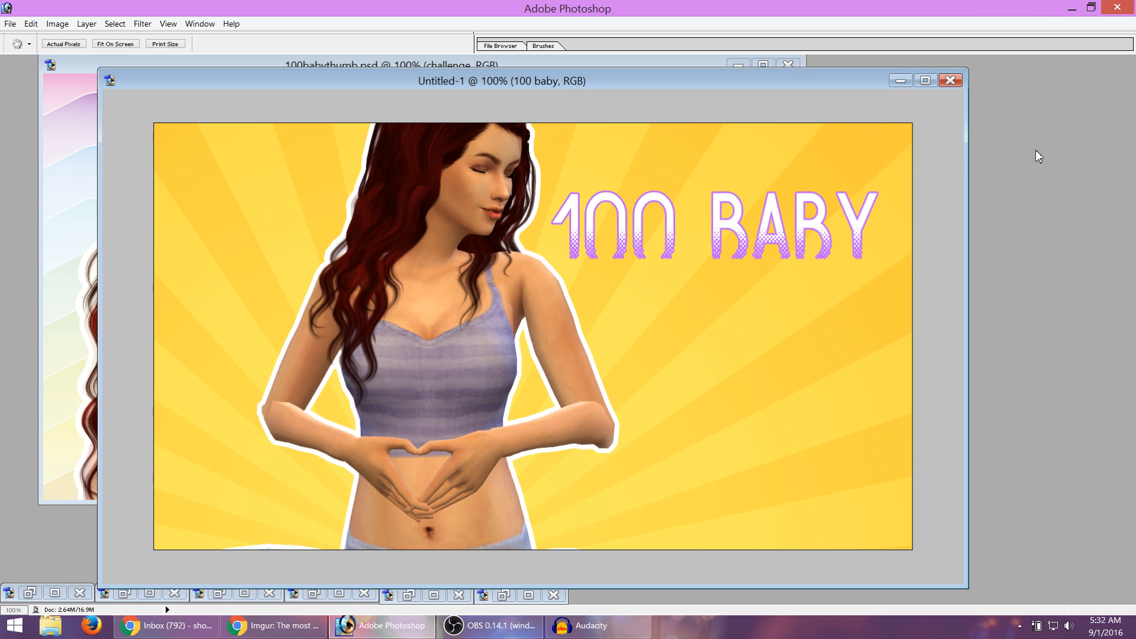
# Thicken the light purple stroke around the "100 BABY" text and give the text a drop shadow.
pyautogui.click(943, 176)
pyautogui.press('Up')
pyautogui.press('Up')
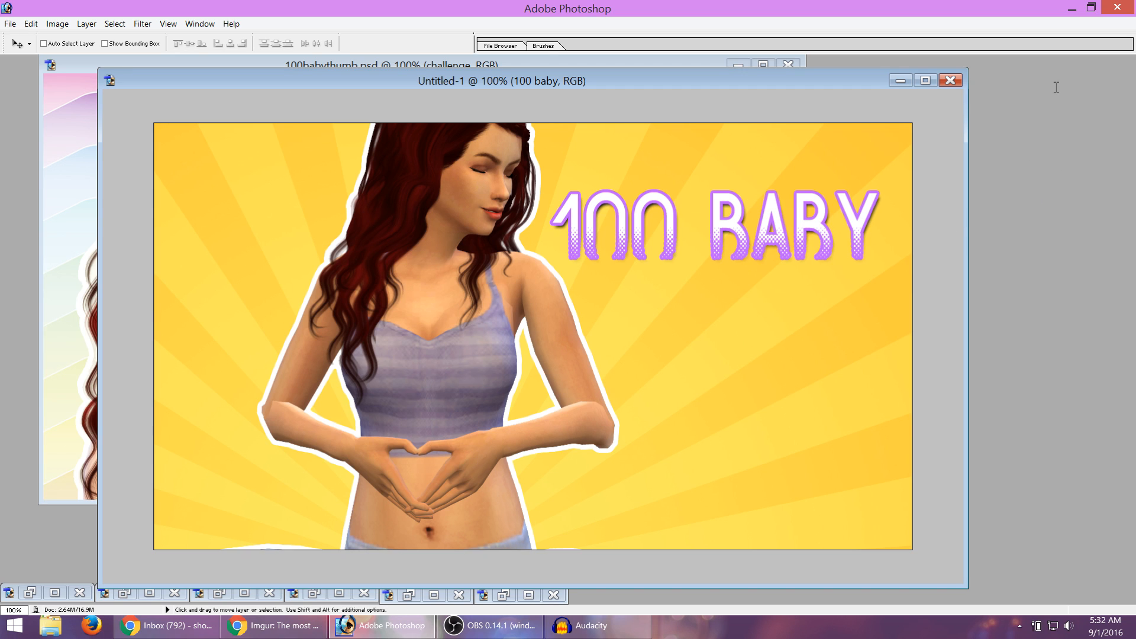
# Try out successive fonts on the "100 BABY" text, including serif, brush-script, rounded and wide slab styles.
pyautogui.press('Down')
pyautogui.press('Down')
pyautogui.press('Down')
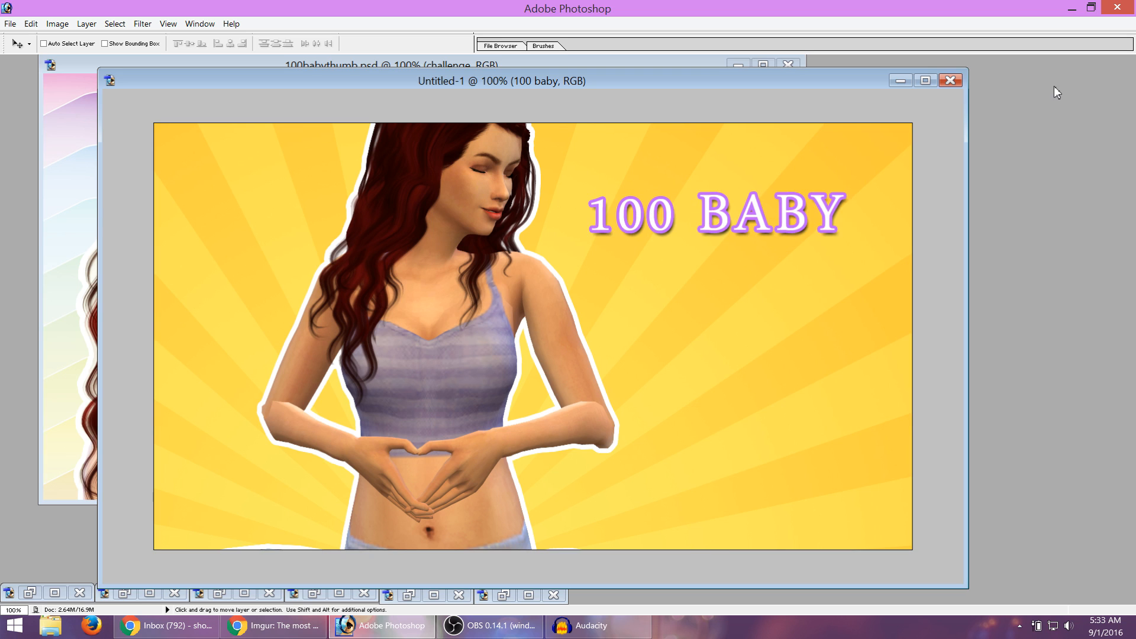
pyautogui.press('Down')
pyautogui.press('Down')
pyautogui.press('Down')
pyautogui.press('Down')
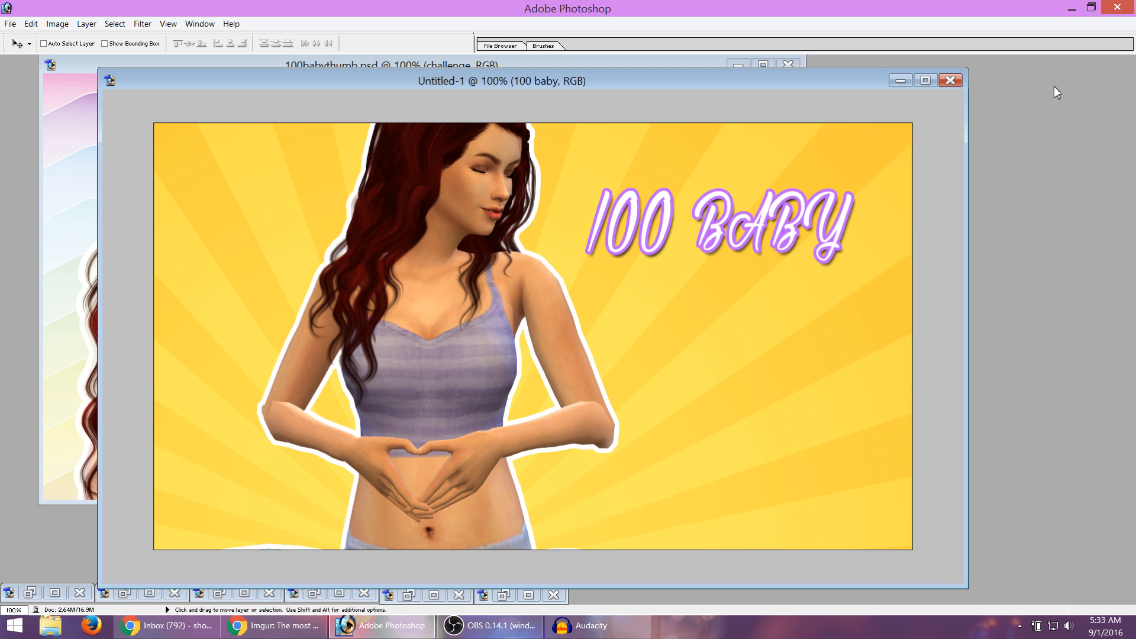
pyautogui.press('Down')
pyautogui.press('Down')
pyautogui.press('Down')
pyautogui.press('Down')
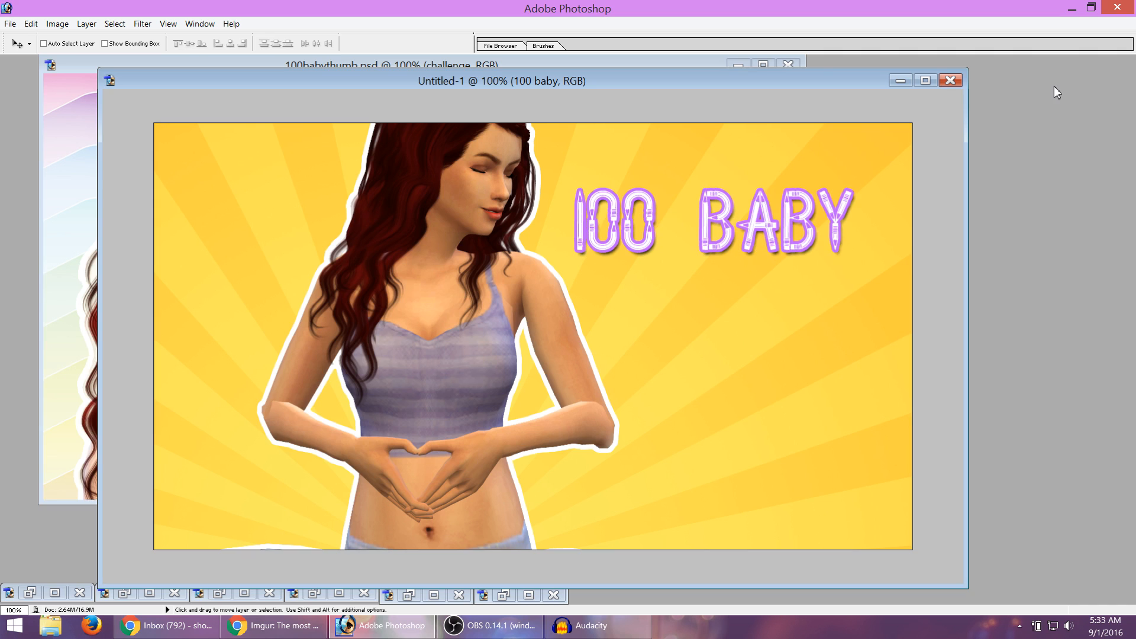
pyautogui.press('Down')
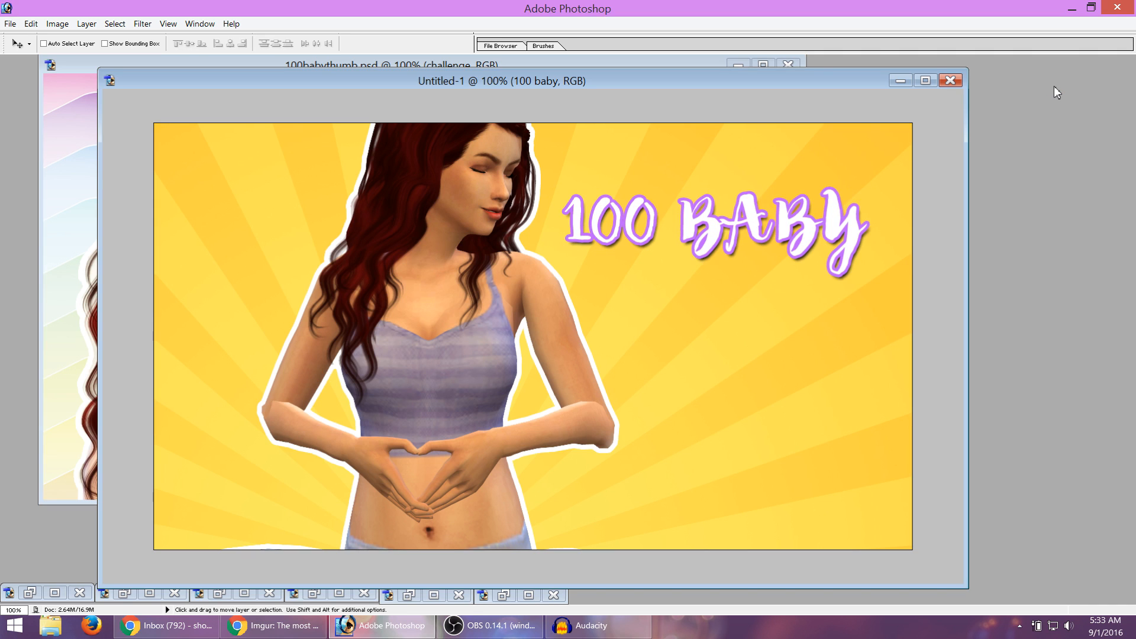
pyautogui.press('Down')
pyautogui.press('Down')
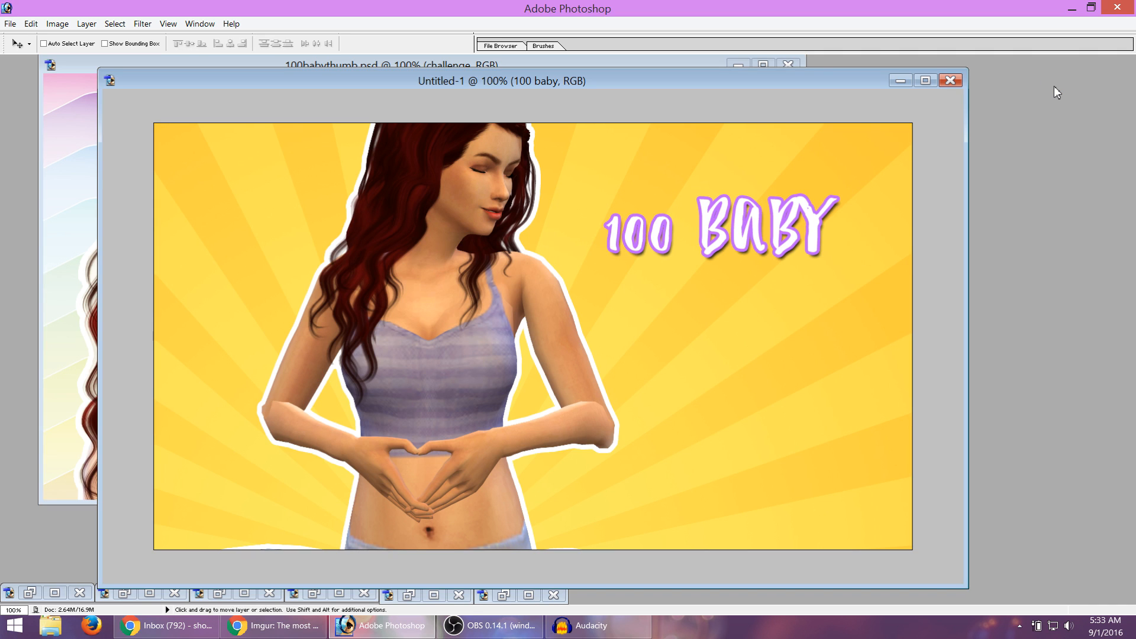
pyautogui.press('Down')
pyautogui.press('Down')
pyautogui.press('Down')
pyautogui.press('Down')
pyautogui.press('Down')
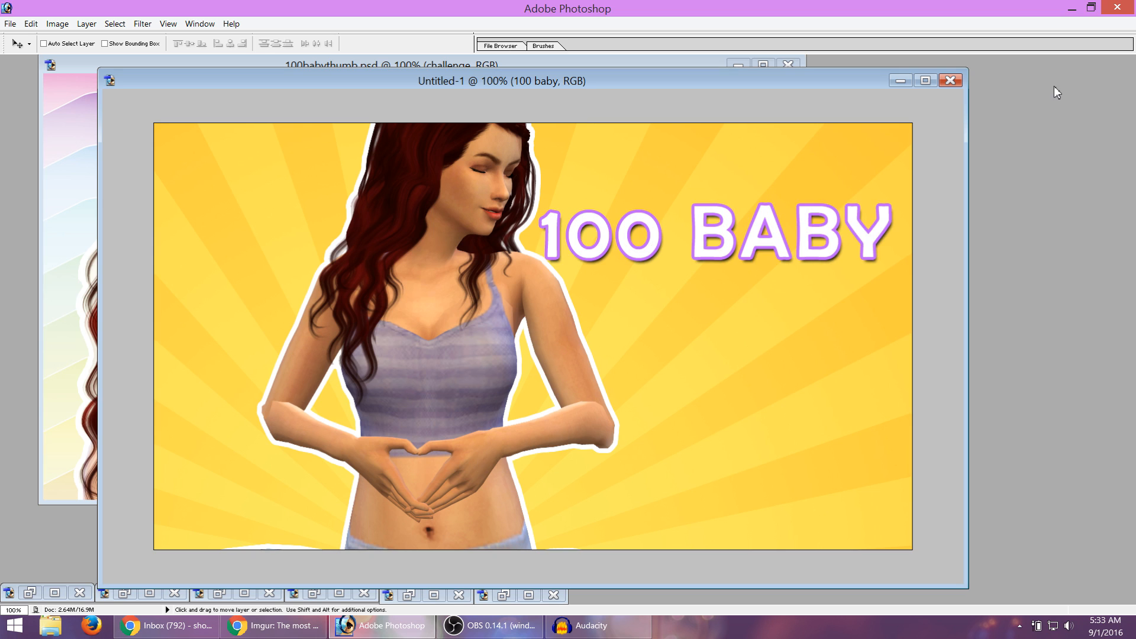
pyautogui.press('Down')
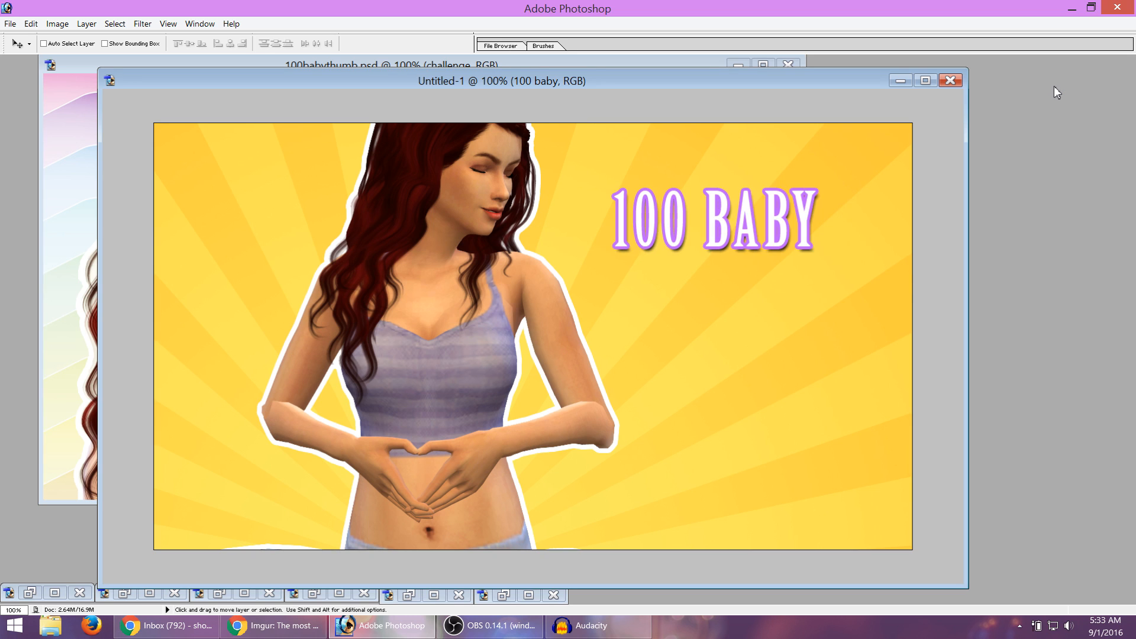
pyautogui.press('Down')
pyautogui.press('Down')
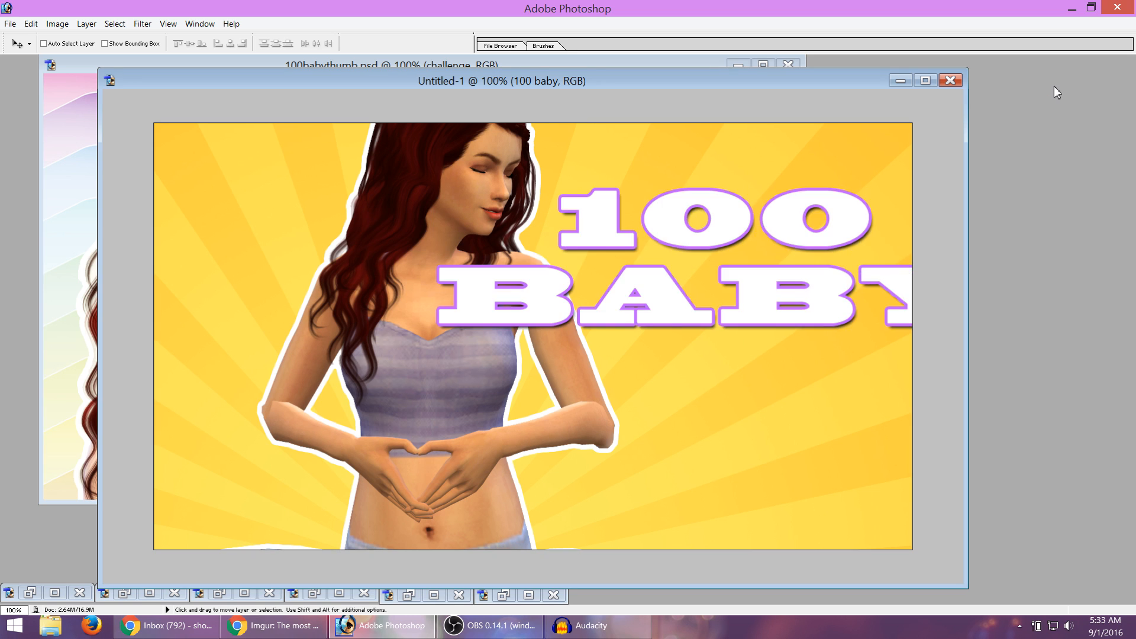
# Try successive fonts on the "100 baby" title text, stopping at a playful double-outlined lowercase handwritten style.
pyautogui.press('Down')
pyautogui.press('Down')
pyautogui.press('Down')
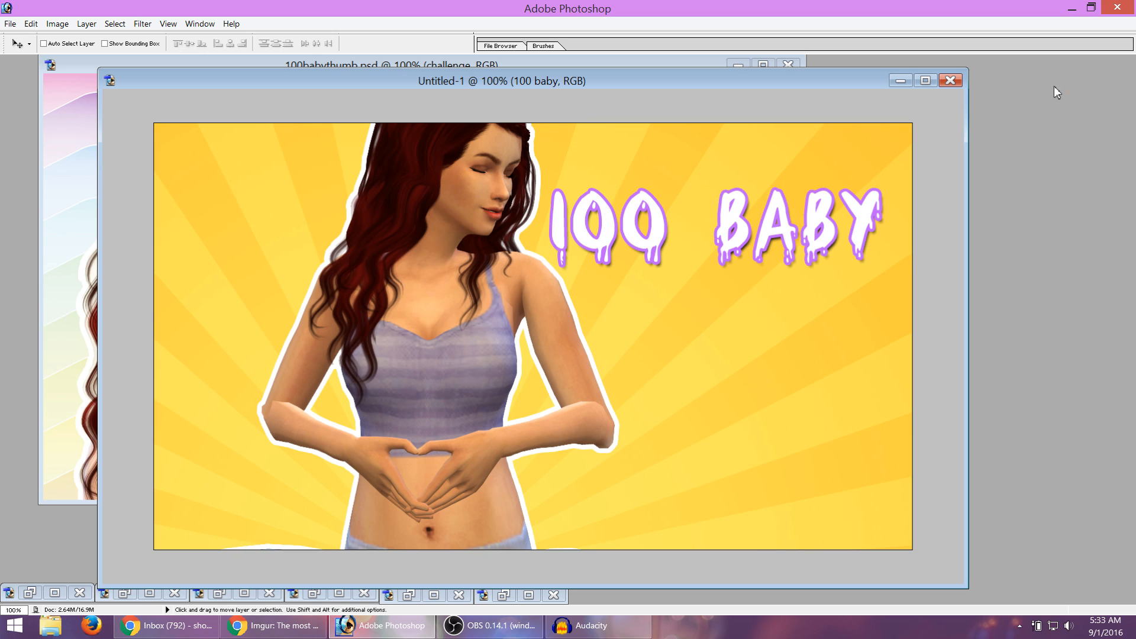
pyautogui.press('Down')
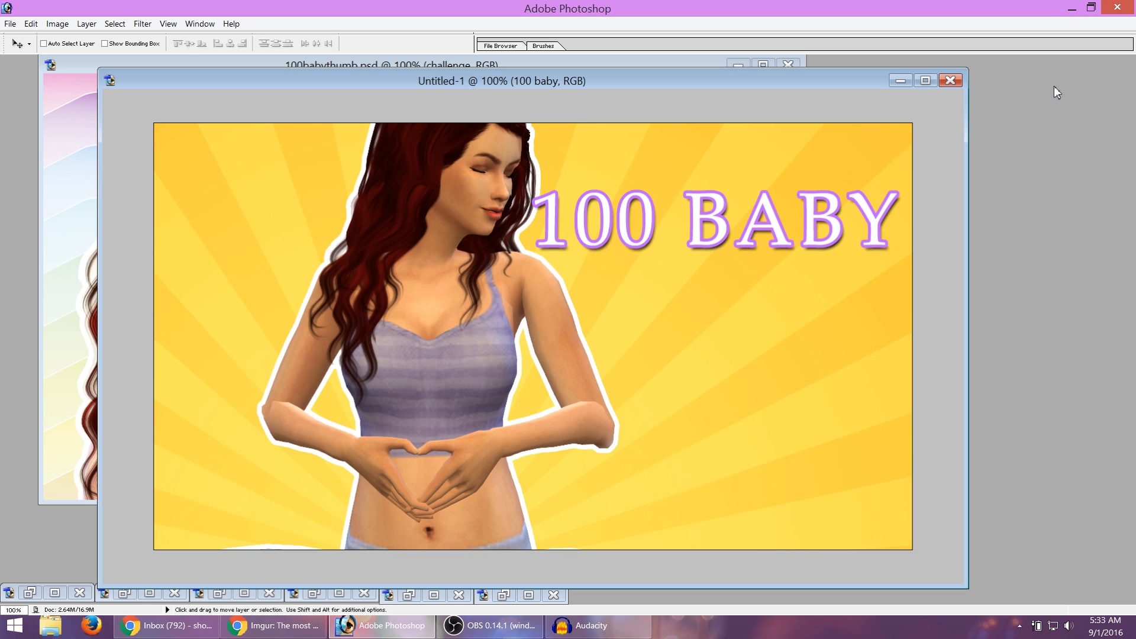
pyautogui.press('Down')
pyautogui.press('Down')
pyautogui.press('Down')
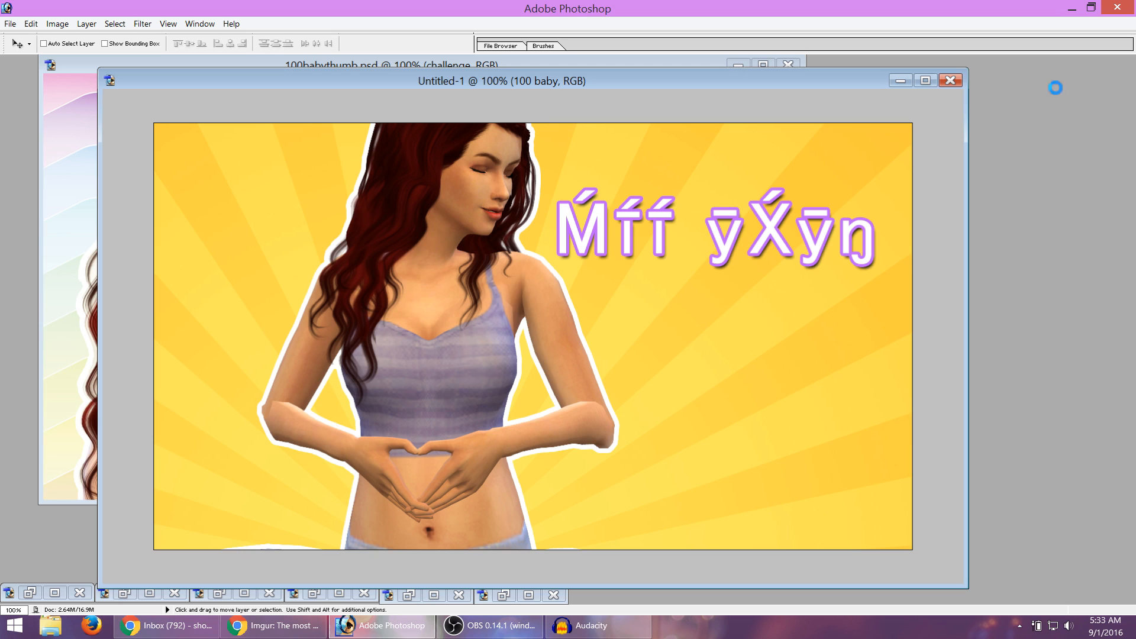
pyautogui.press('Down')
pyautogui.press('Down')
pyautogui.press('Down')
pyautogui.press('Down')
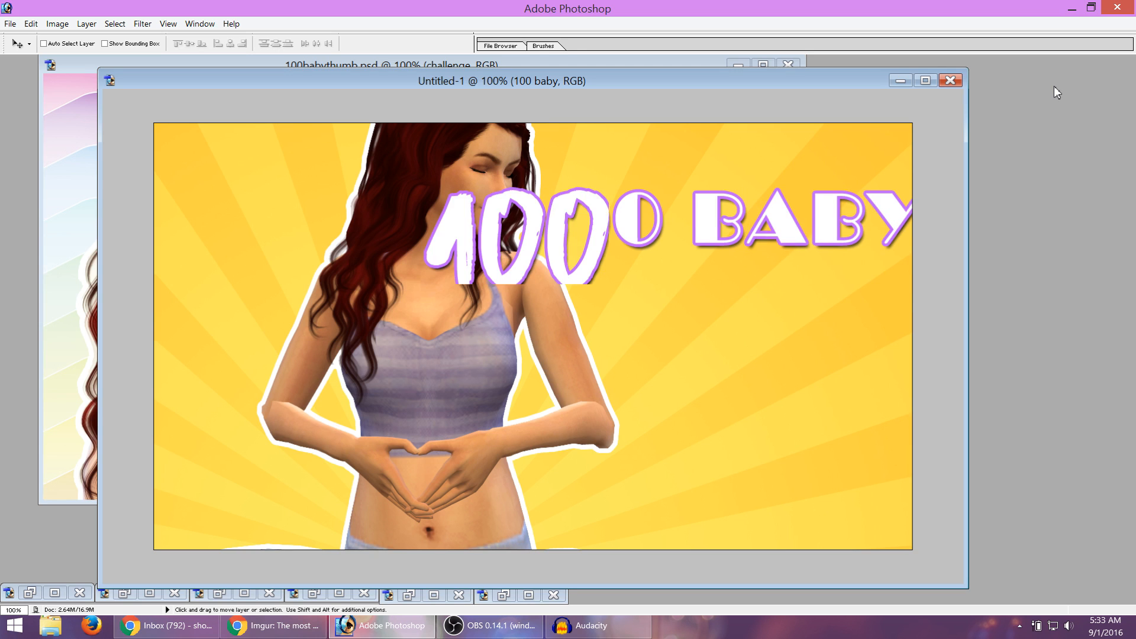
pyautogui.press('Down')
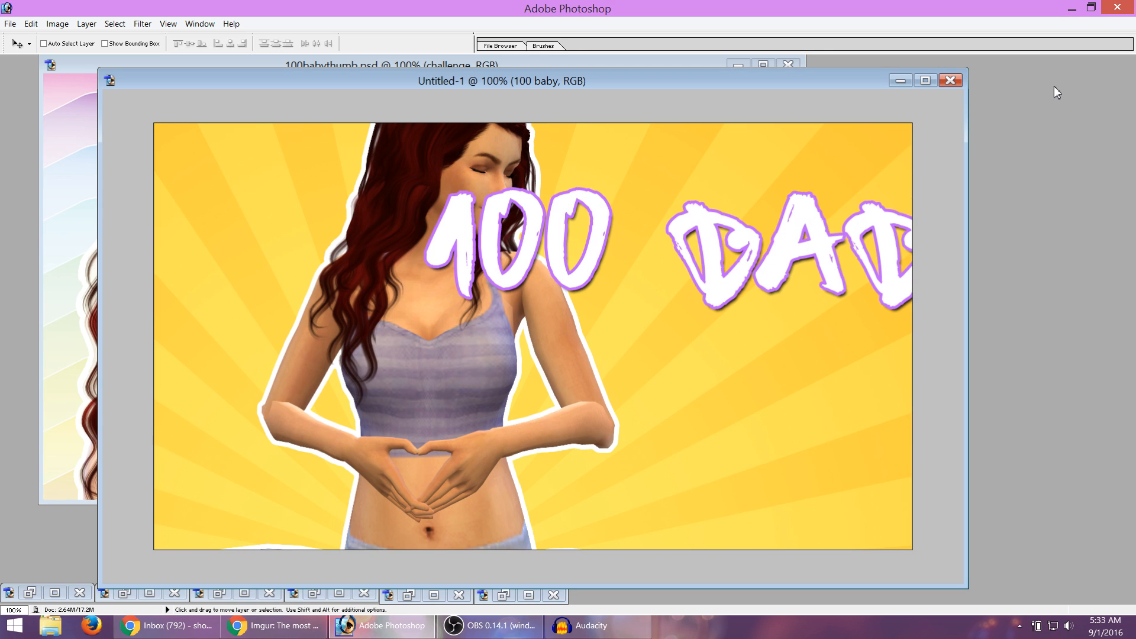
pyautogui.press('Up')
pyautogui.press('Down')
pyautogui.press('Down')
pyautogui.press('Down')
pyautogui.press('Down')
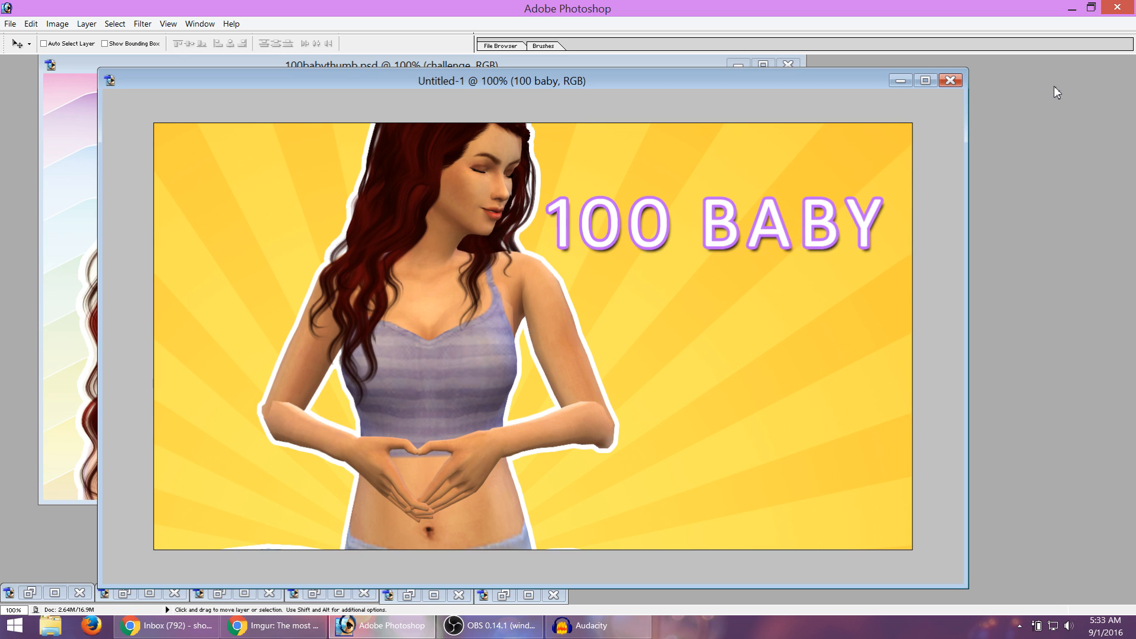
pyautogui.press('Down')
pyautogui.press('Down')
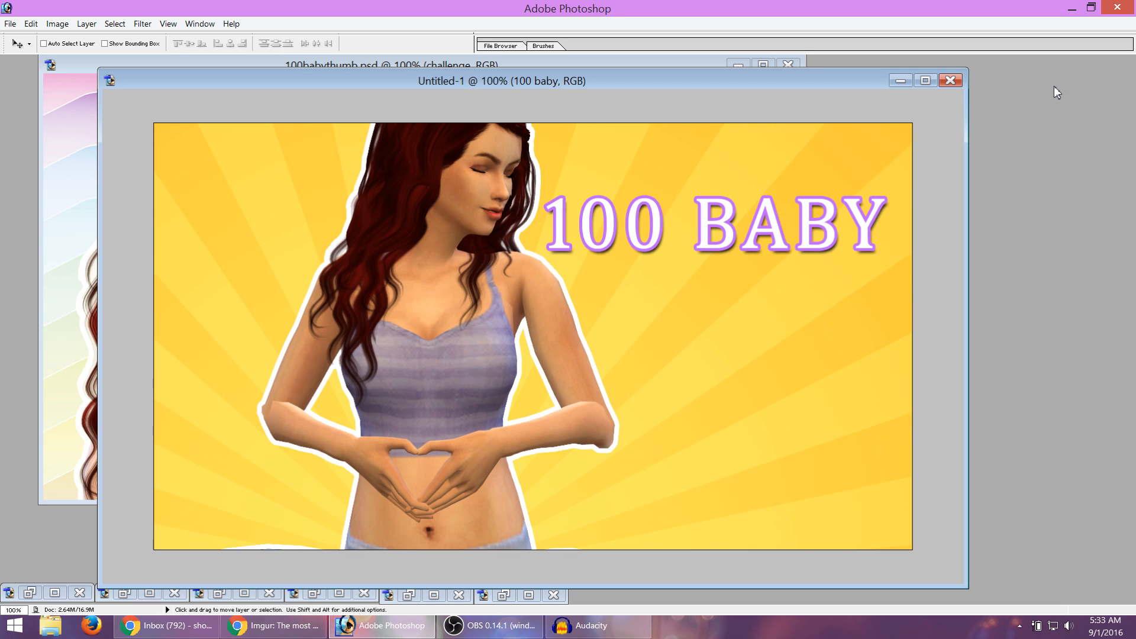
pyautogui.press('Down')
pyautogui.press('Down')
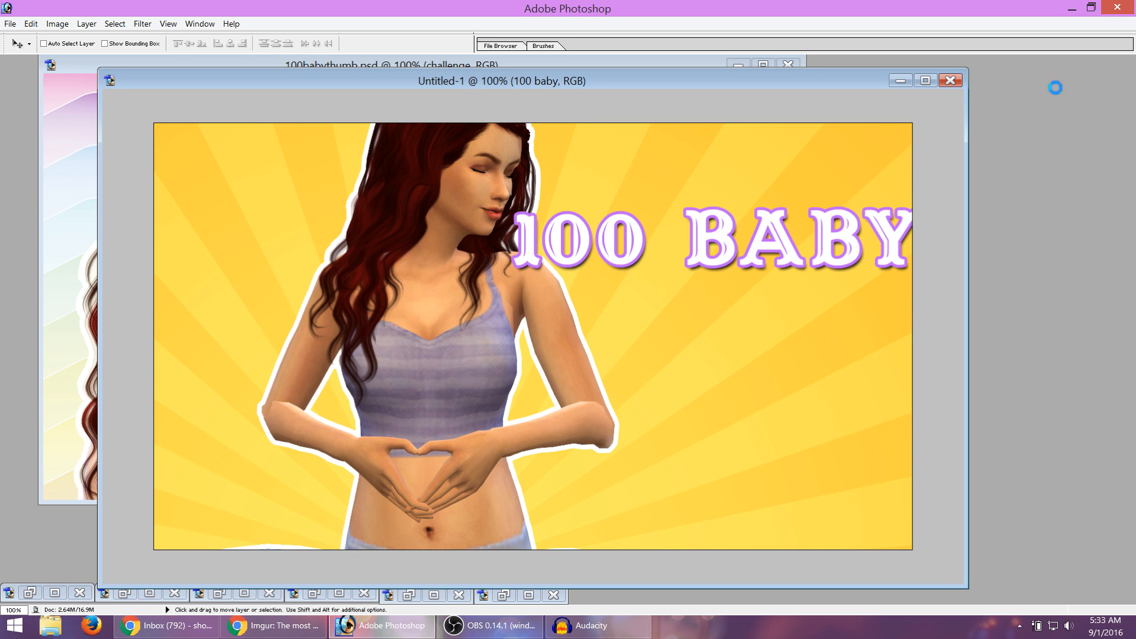
pyautogui.press('Down')
pyautogui.press('Down')
pyautogui.press('Down')
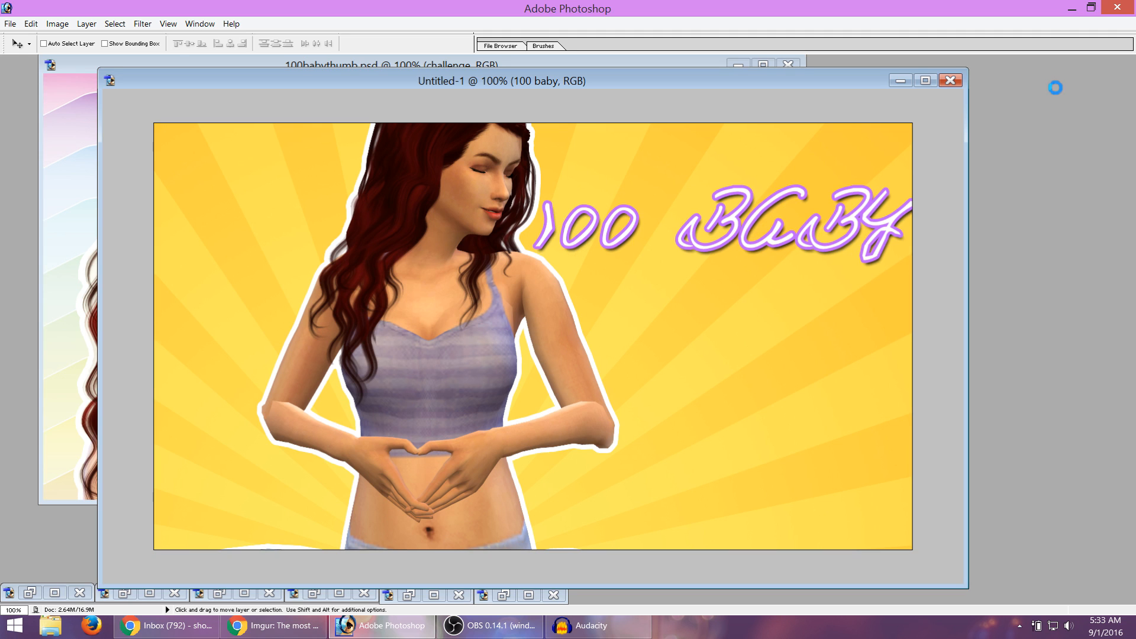
pyautogui.press('Down')
pyautogui.press('Down')
pyautogui.press('Down')
pyautogui.press('Down')
pyautogui.press('Down')
pyautogui.press('Down')
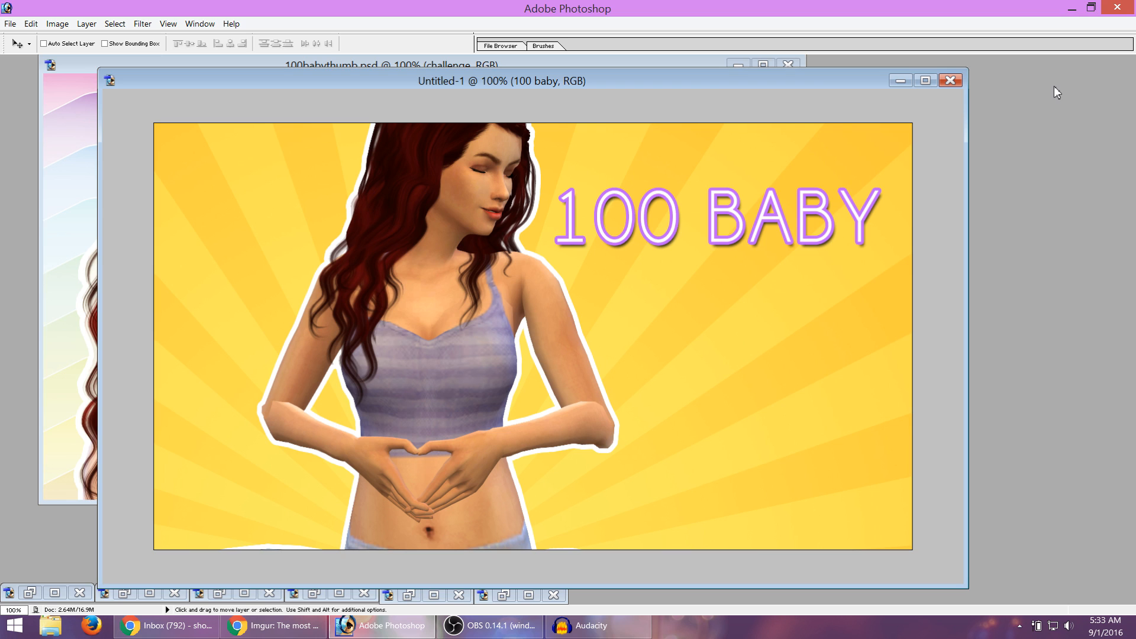
pyautogui.press('Down')
pyautogui.press('Down')
pyautogui.press('Down')
pyautogui.press('Down')
pyautogui.press('Down')
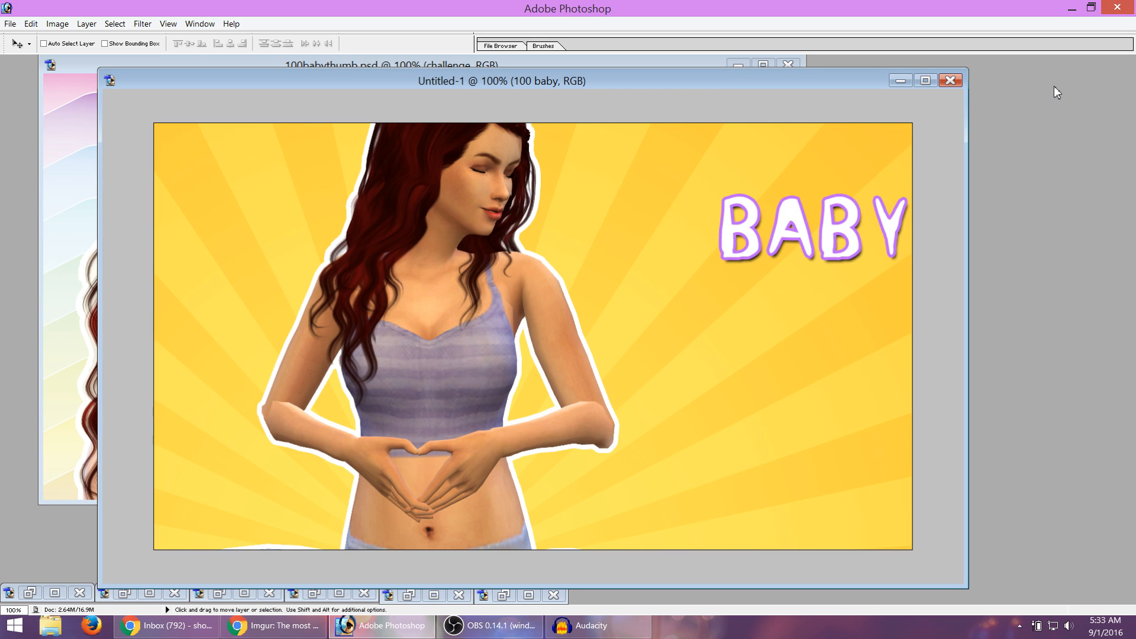
pyautogui.press('Down')
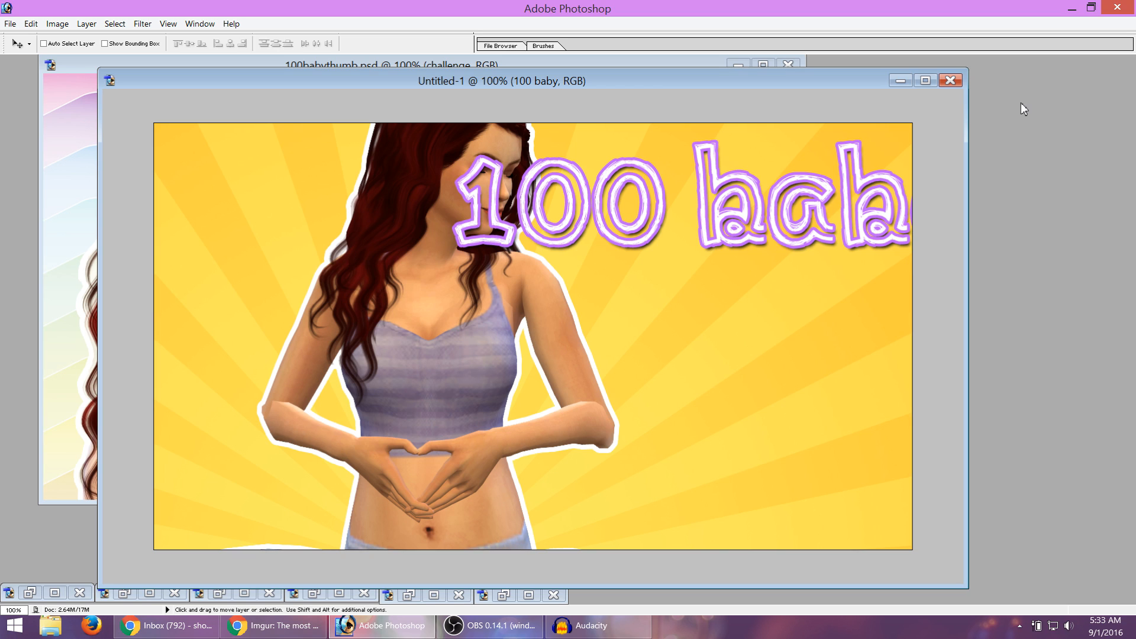
# Reduce the size of the "100 baby" title so it fits beside the woman, and move it slightly down.
pyautogui.press('Return')
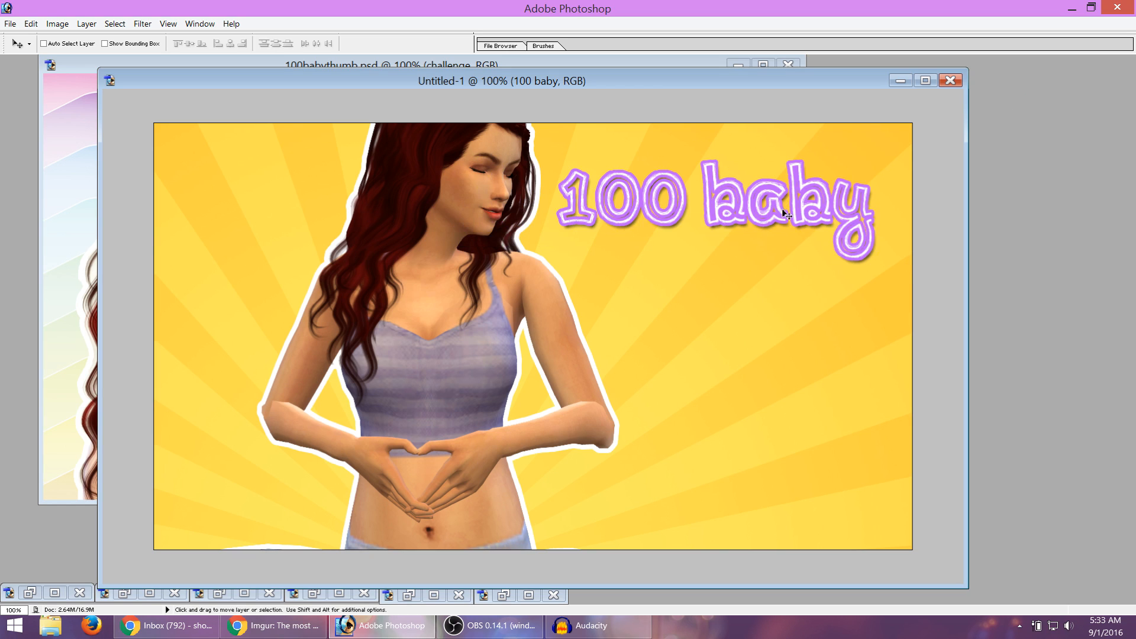
pyautogui.moveTo(782, 210); pyautogui.dragTo(788, 245)
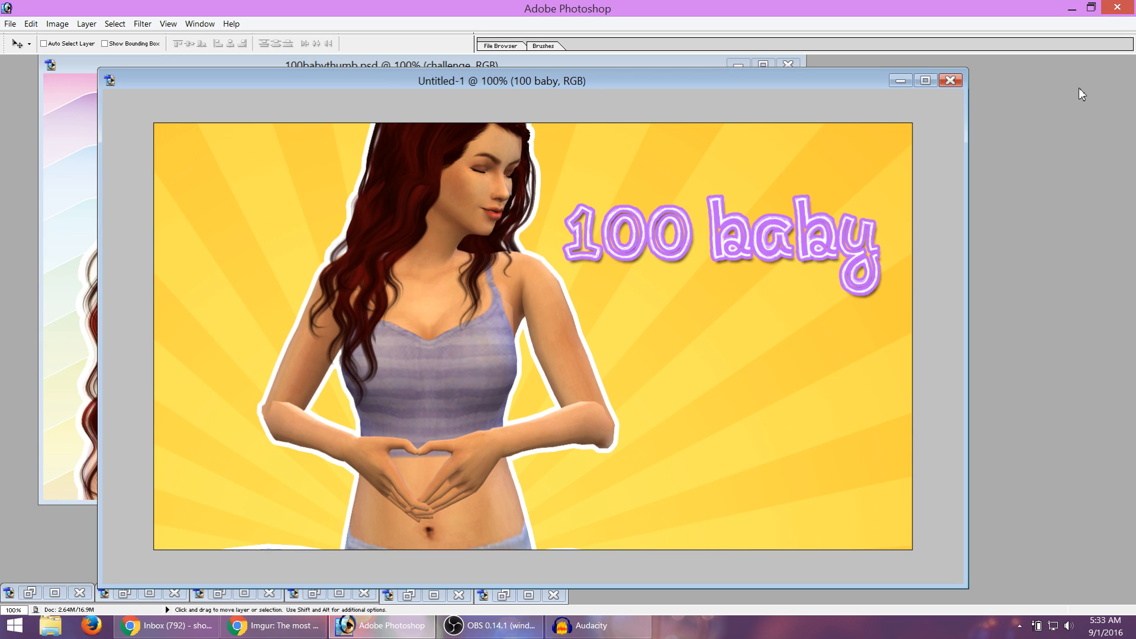
# Scale the woman's cutout on Layer 5 proportionally to about 93.9% and shift it left and slightly up.
pyautogui.click(1044, 403)
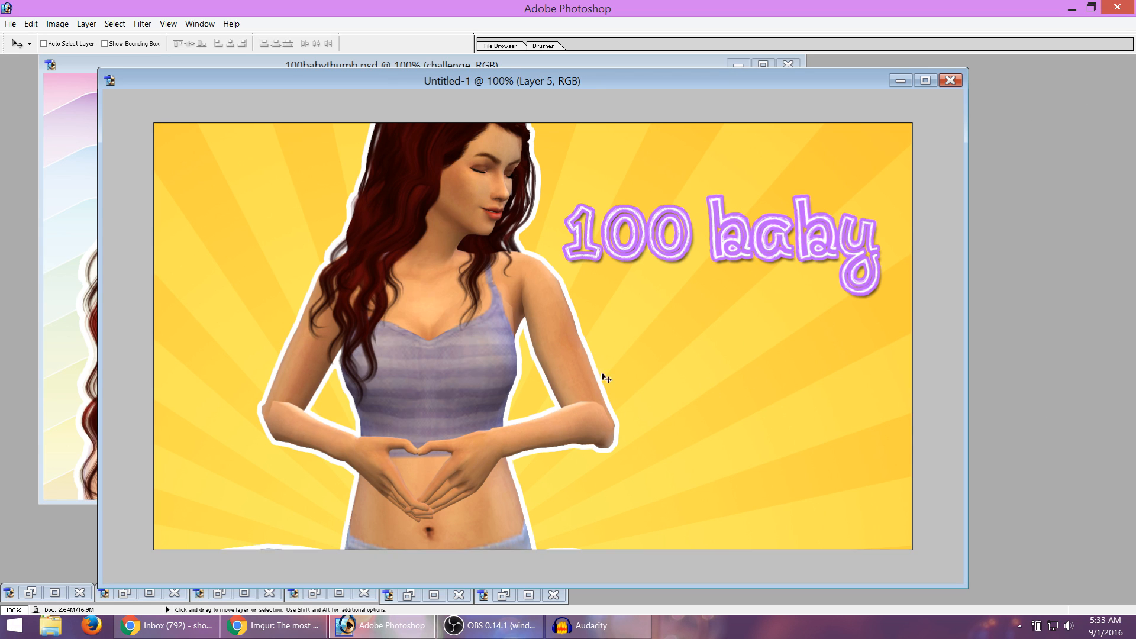
pyautogui.click(31, 23)
pyautogui.click(154, 248)
pyautogui.hotkey('ctrl', '0')
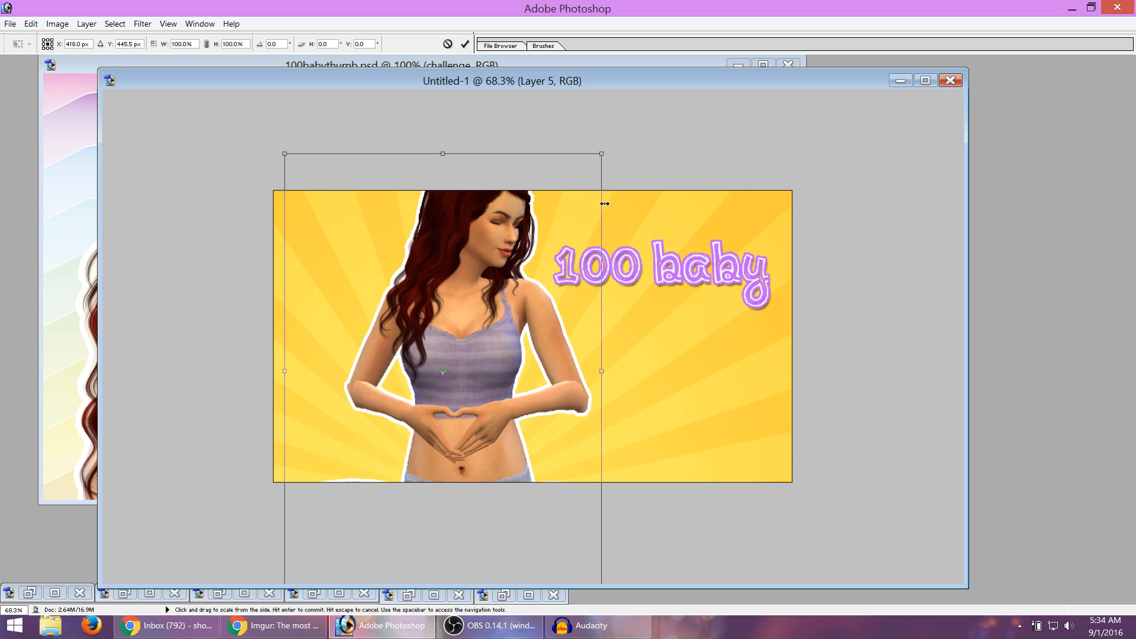
pyautogui.moveTo(601, 154); pyautogui.dragTo(578, 177)
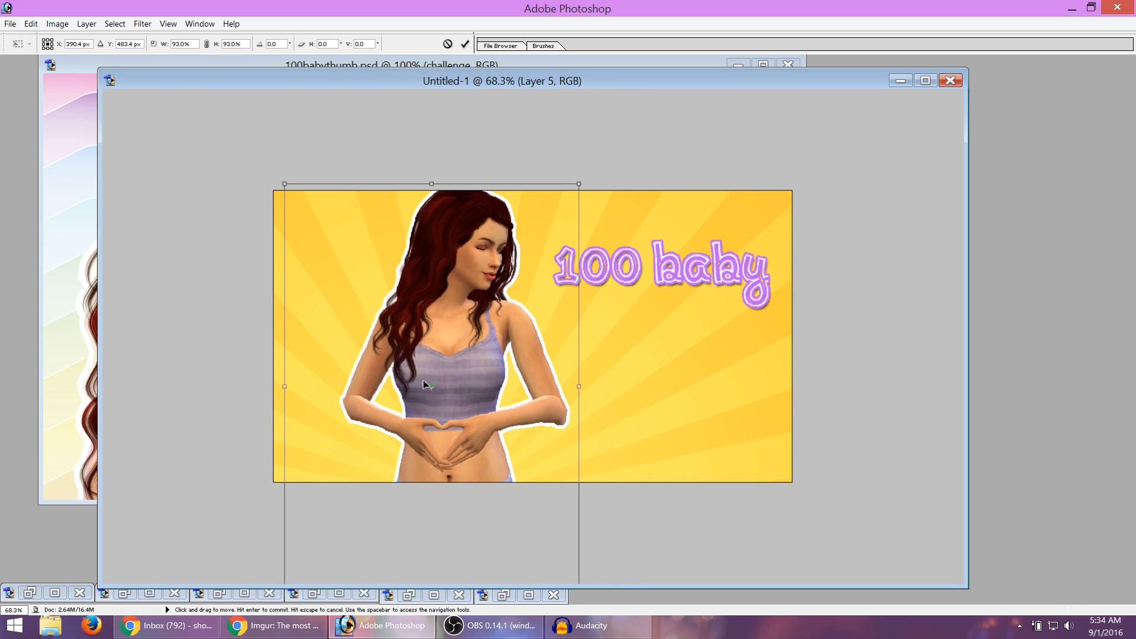
pyautogui.moveTo(423, 378); pyautogui.dragTo(387, 374)
pyautogui.moveTo(542, 174); pyautogui.dragTo(523, 198)
pyautogui.moveTo(396, 332); pyautogui.dragTo(432, 302)
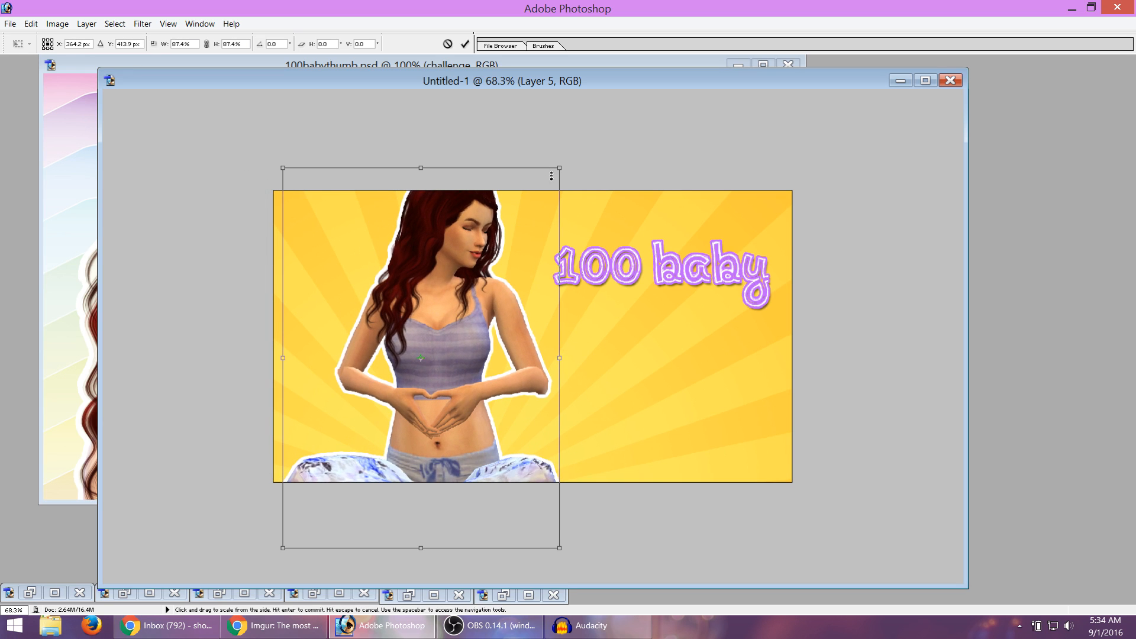
pyautogui.moveTo(561, 167)
pyautogui.mouseDown()
pyautogui.moveTo(588, 148)
pyautogui.moveTo(567, 164)
pyautogui.moveTo(581, 164)
pyautogui.mouseUp()
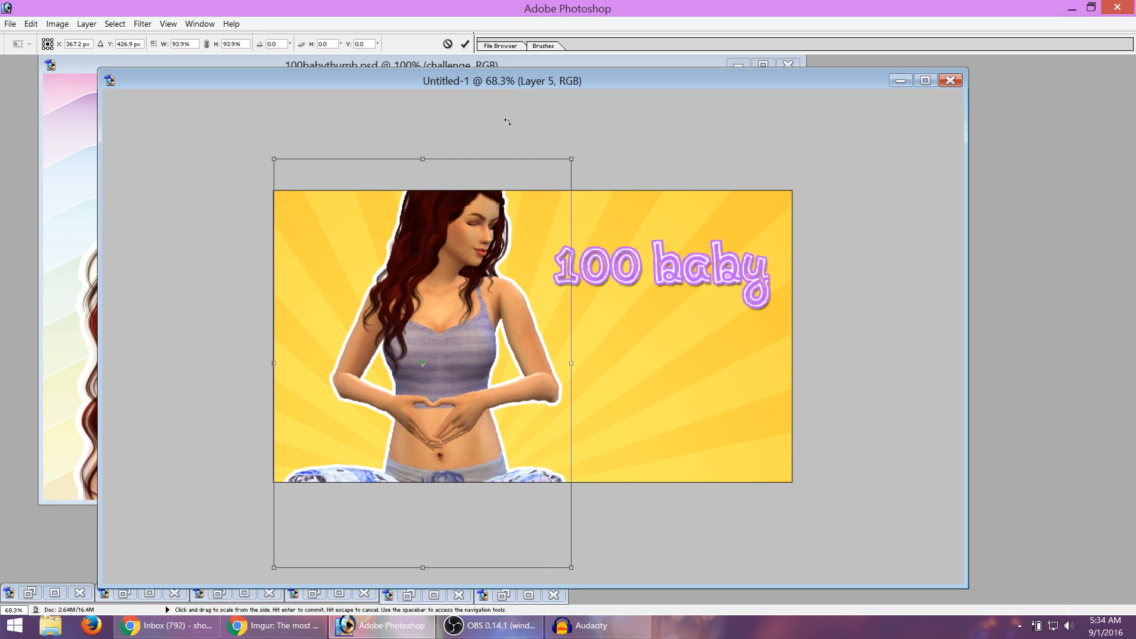
pyautogui.click(463, 45)
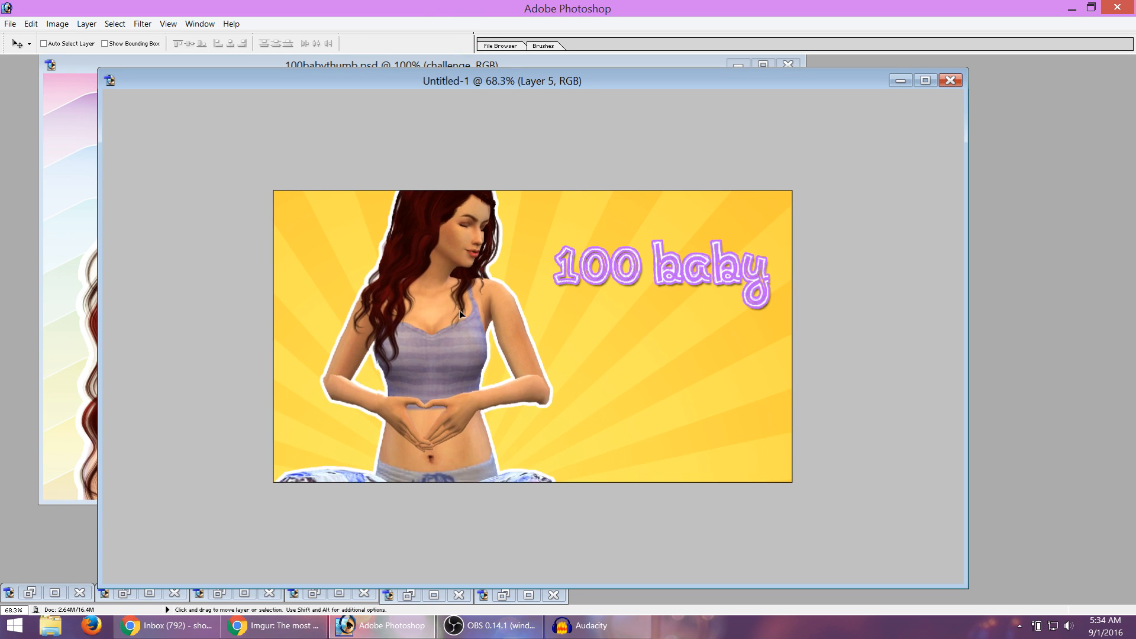
# Move the "100 baby" title slightly left and up, closer to the woman's face.
pyautogui.scroll(-2, 493, 357)
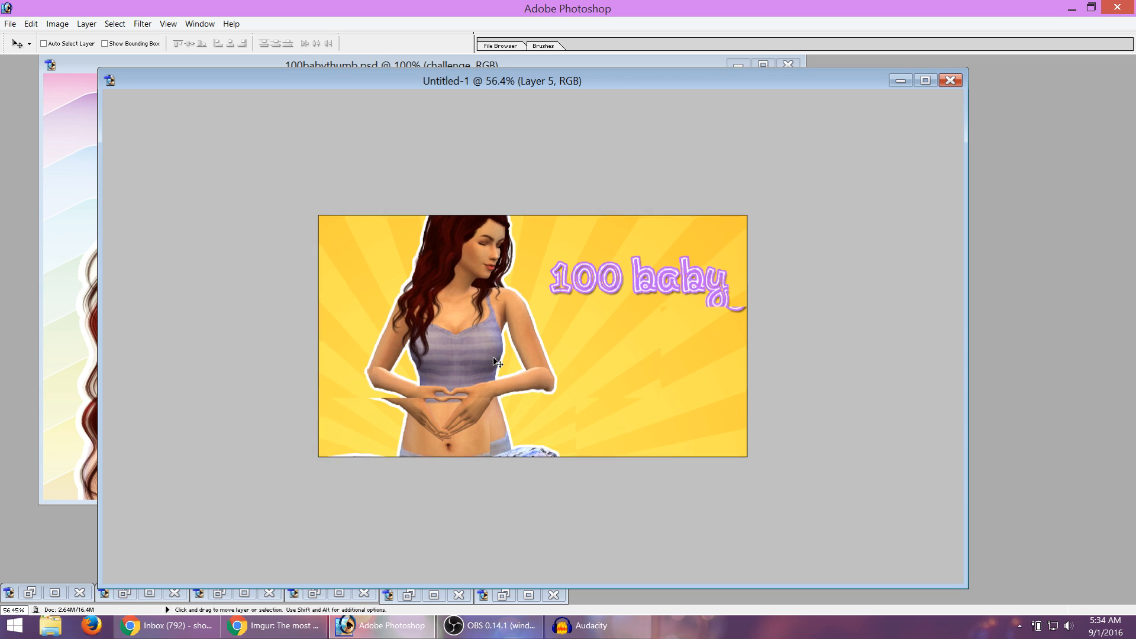
pyautogui.scroll(1, 493, 358)
pyautogui.scroll(3, 496, 361)
pyautogui.scroll(-1, 496, 361)
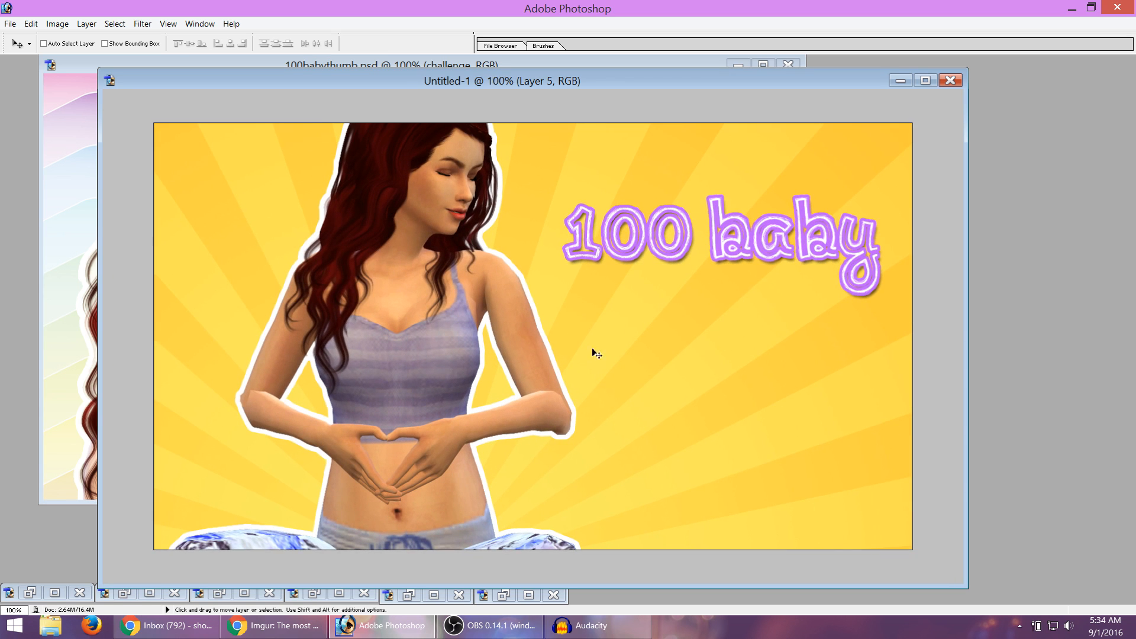
pyautogui.click(1073, 358)
pyautogui.moveTo(766, 243); pyautogui.dragTo(741, 235)
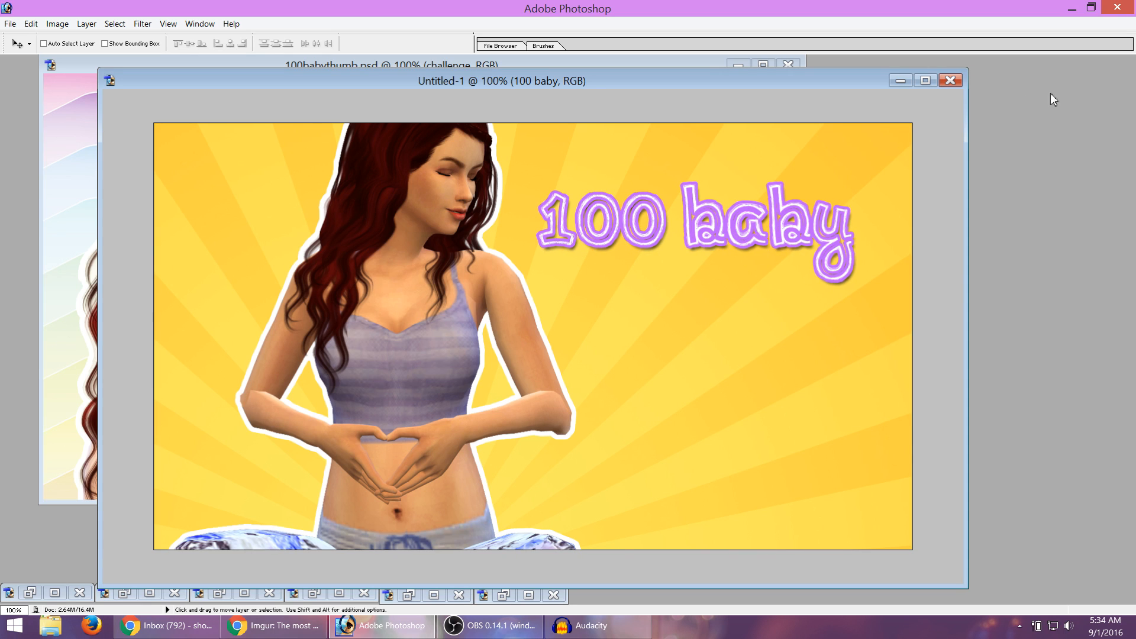
# Try successive fonts on the "100 baby" title, stopping at the scratchy lowercase serif style with a spiral tail on the "y".
pyautogui.press('Down')
pyautogui.press('Down')
pyautogui.press('Down')
pyautogui.press('Down')
pyautogui.press('Down')
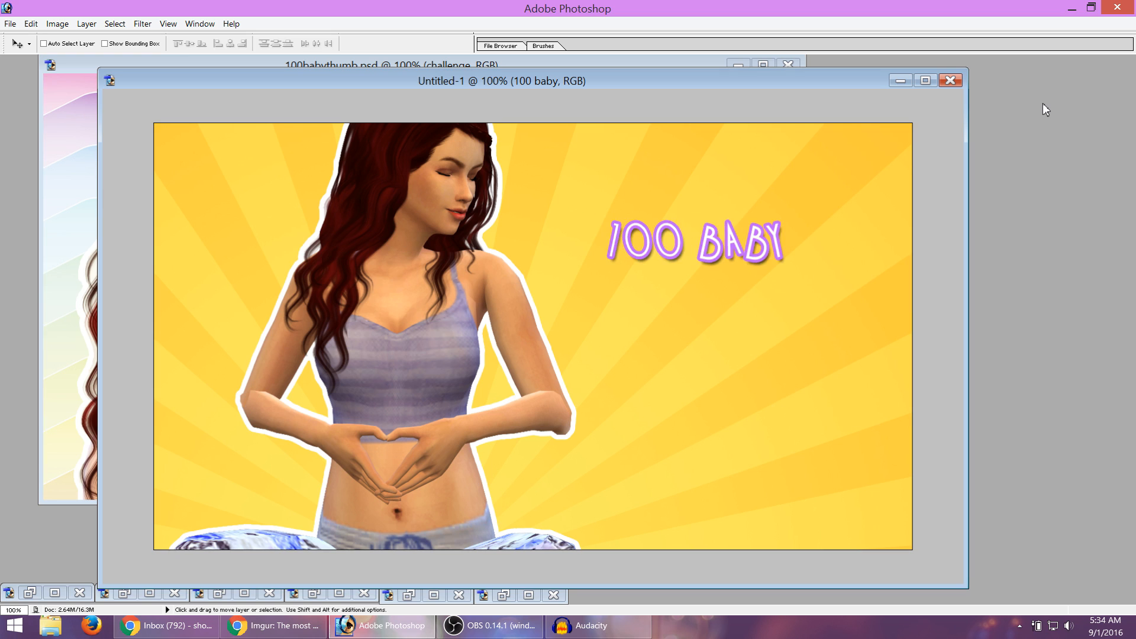
pyautogui.press('Down')
pyautogui.press('Down')
pyautogui.press('Down')
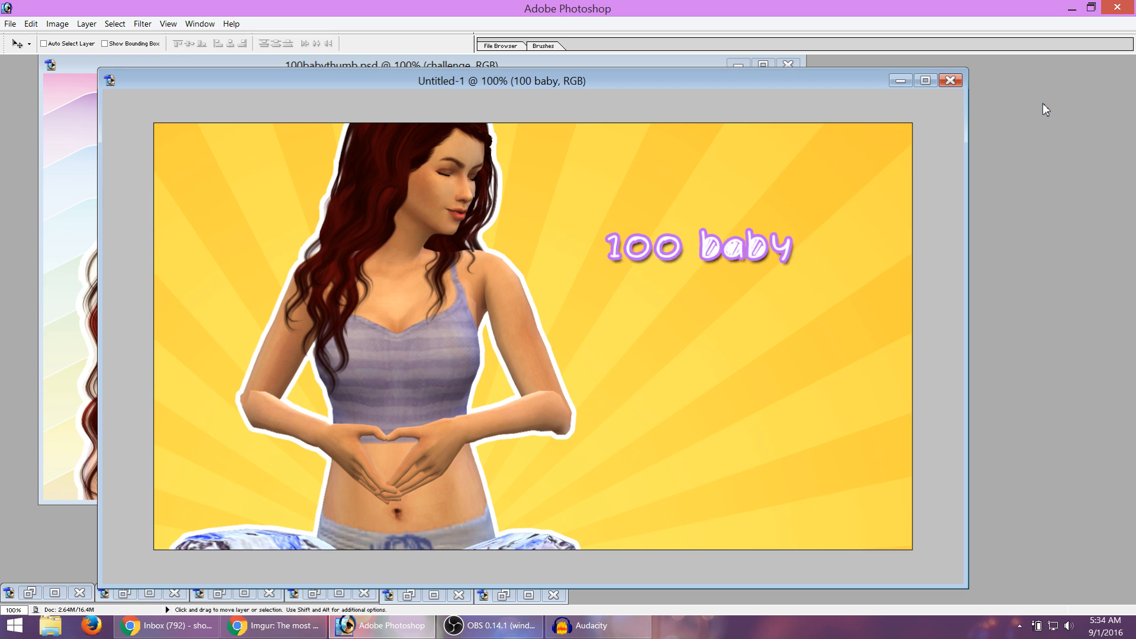
pyautogui.press('Down')
pyautogui.press('Down')
pyautogui.press('Down')
pyautogui.press('Down')
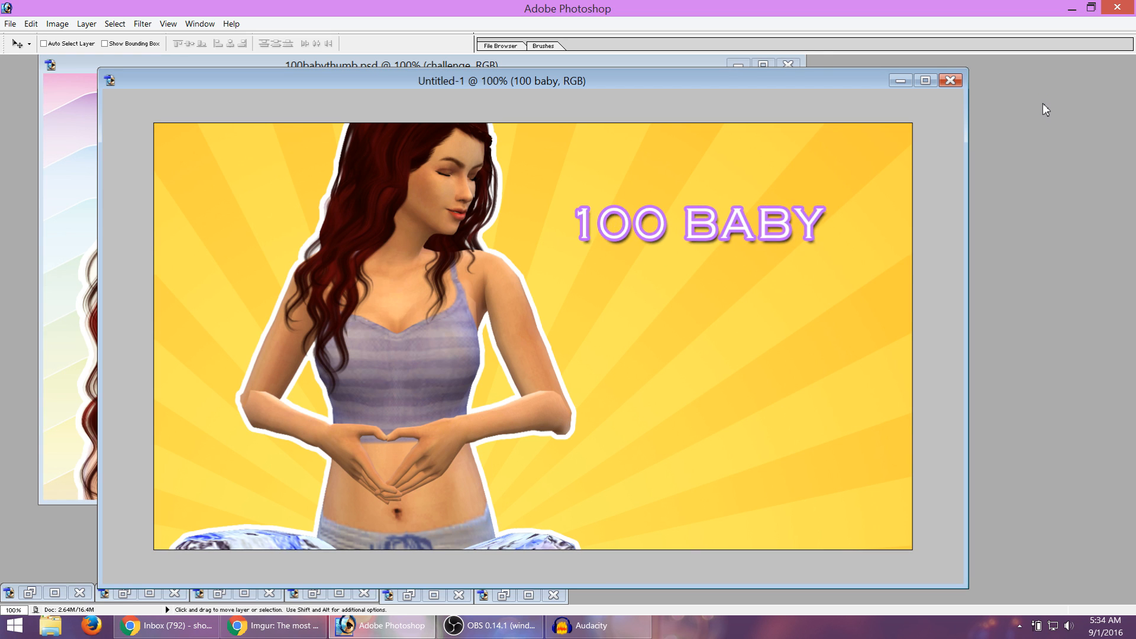
pyautogui.press('Down')
pyautogui.press('Down')
pyautogui.press('Down')
pyautogui.press('Down')
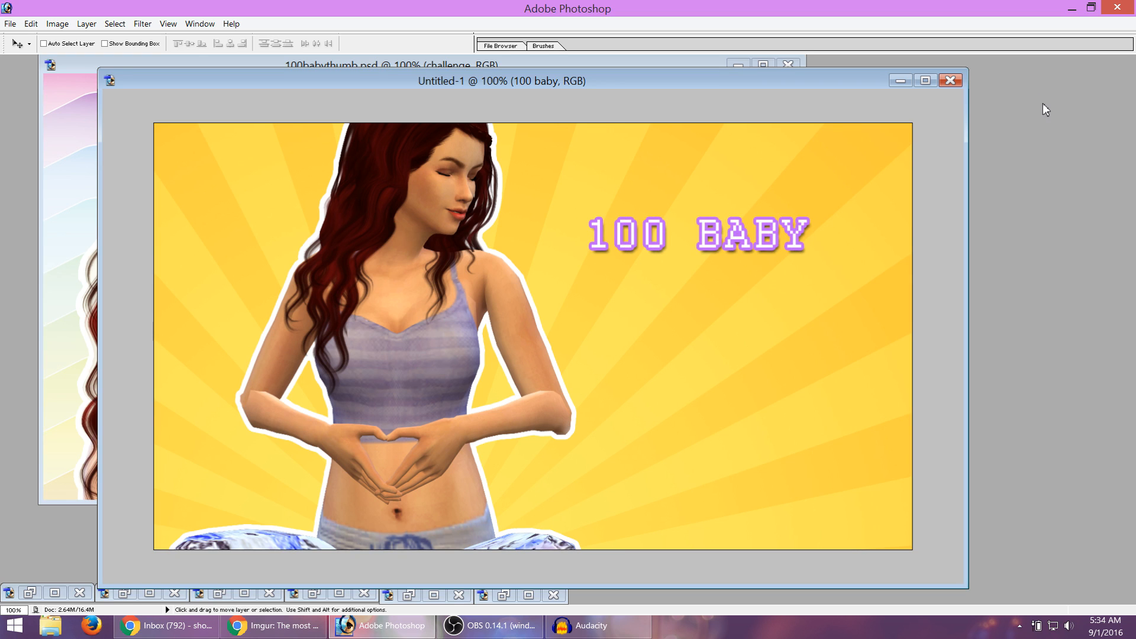
pyautogui.press('Down')
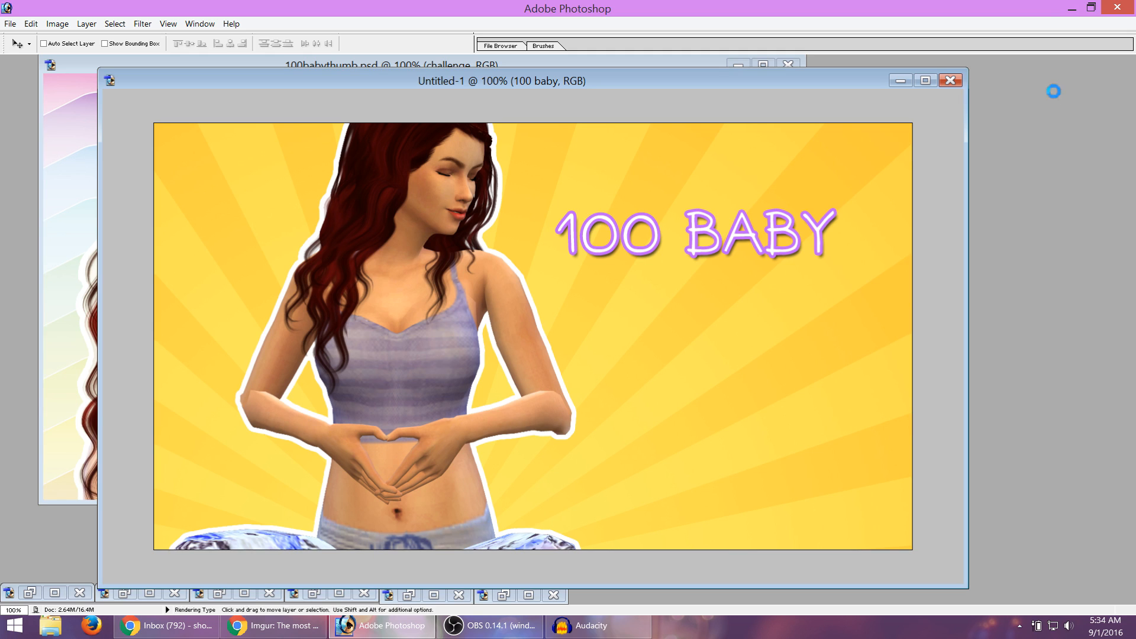
pyautogui.press('Down')
pyautogui.press('Down')
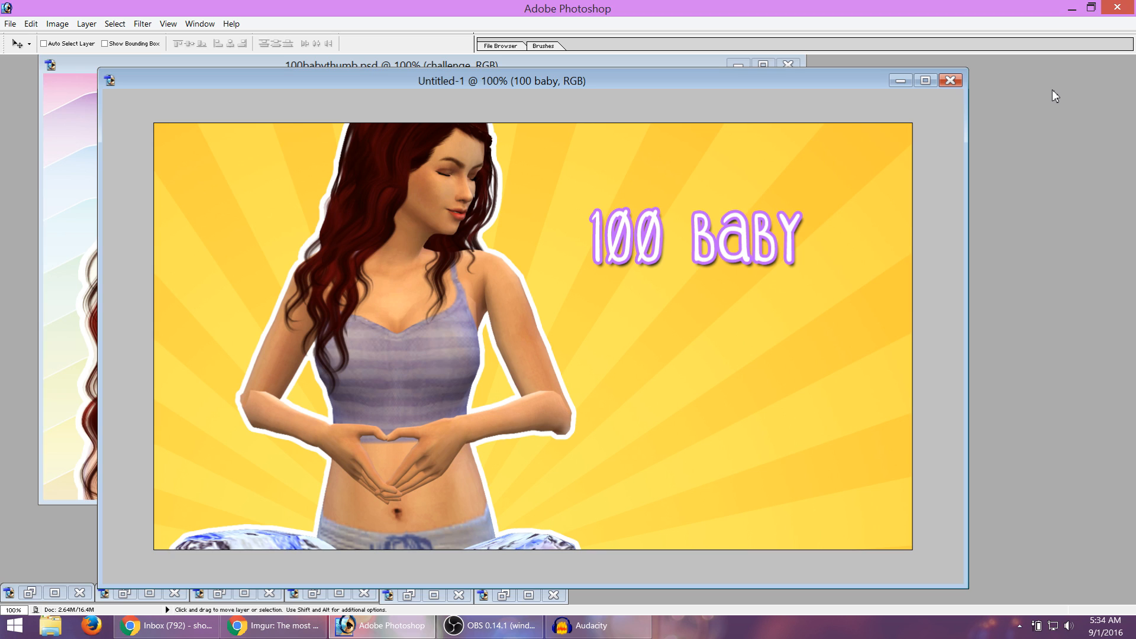
pyautogui.press('Down')
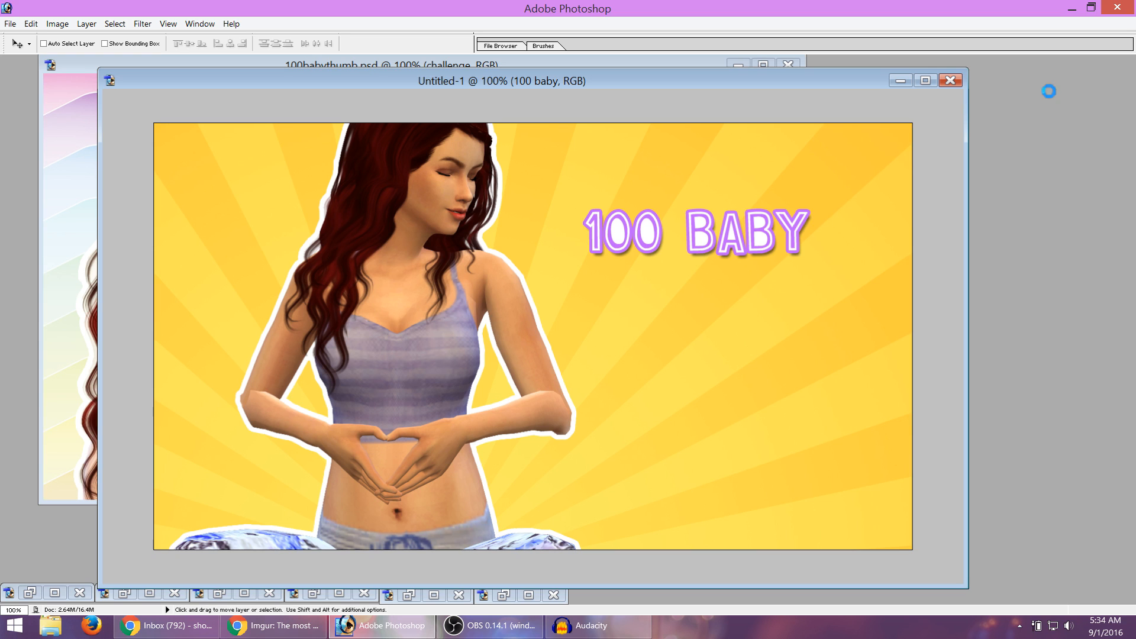
pyautogui.press('Down')
pyautogui.press('Down')
pyautogui.press('Down')
pyautogui.press('Down')
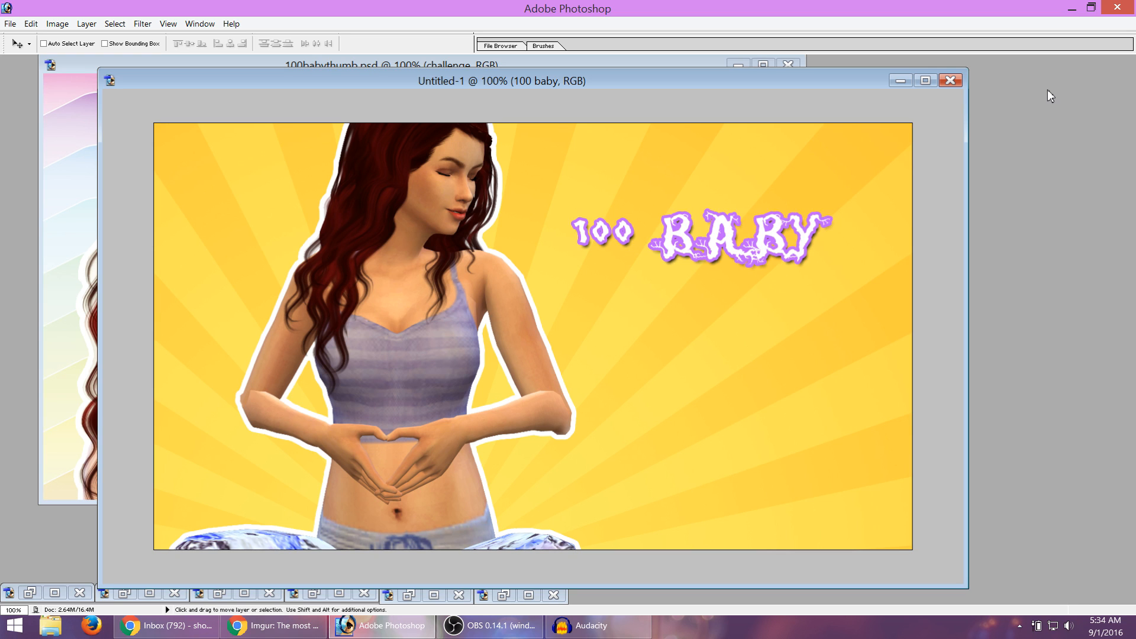
pyautogui.press('Down')
pyautogui.press('Down')
pyautogui.press('Down')
pyautogui.press('Down')
pyautogui.press('Down')
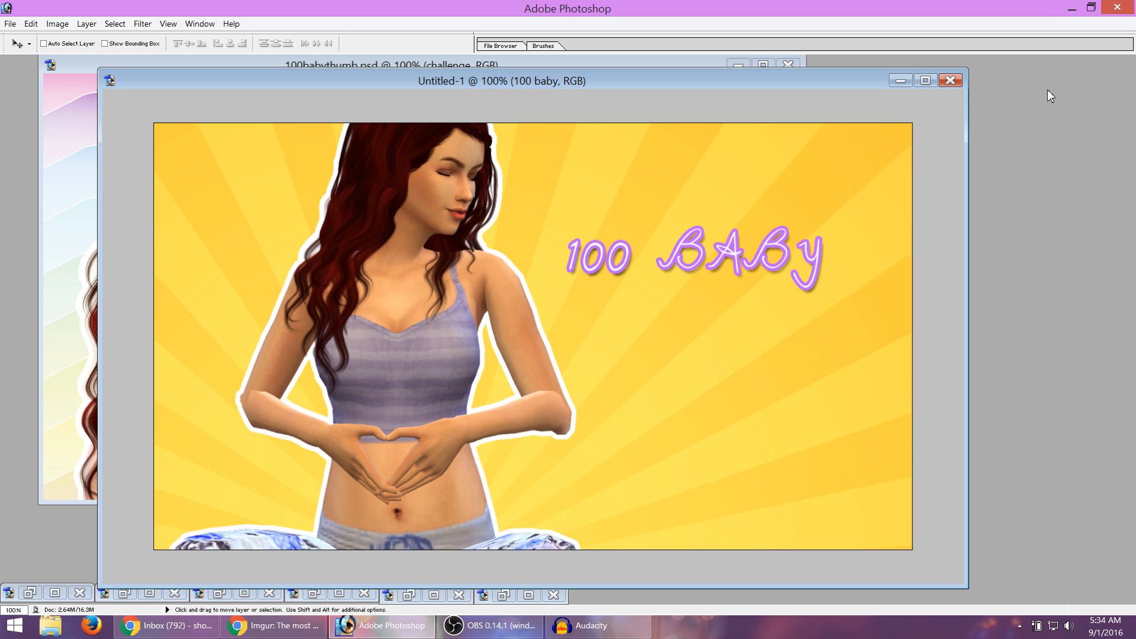
pyautogui.press('Down')
pyautogui.press('Down')
pyautogui.press('Down')
pyautogui.press('Down')
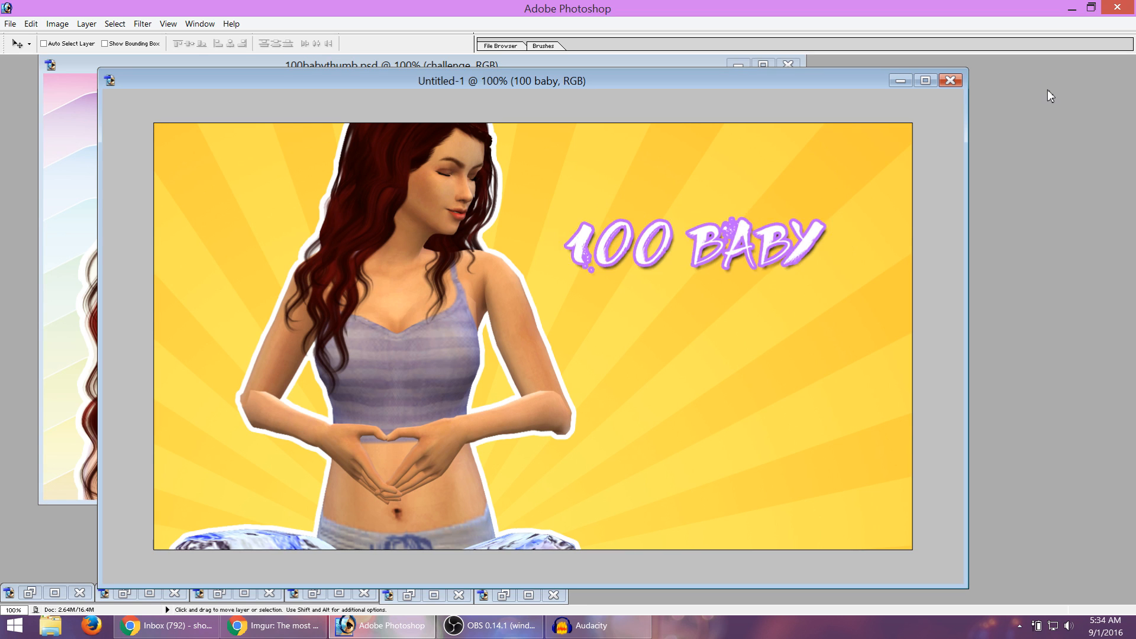
pyautogui.press('Down')
pyautogui.press('Down')
pyautogui.press('Down')
pyautogui.press('Down')
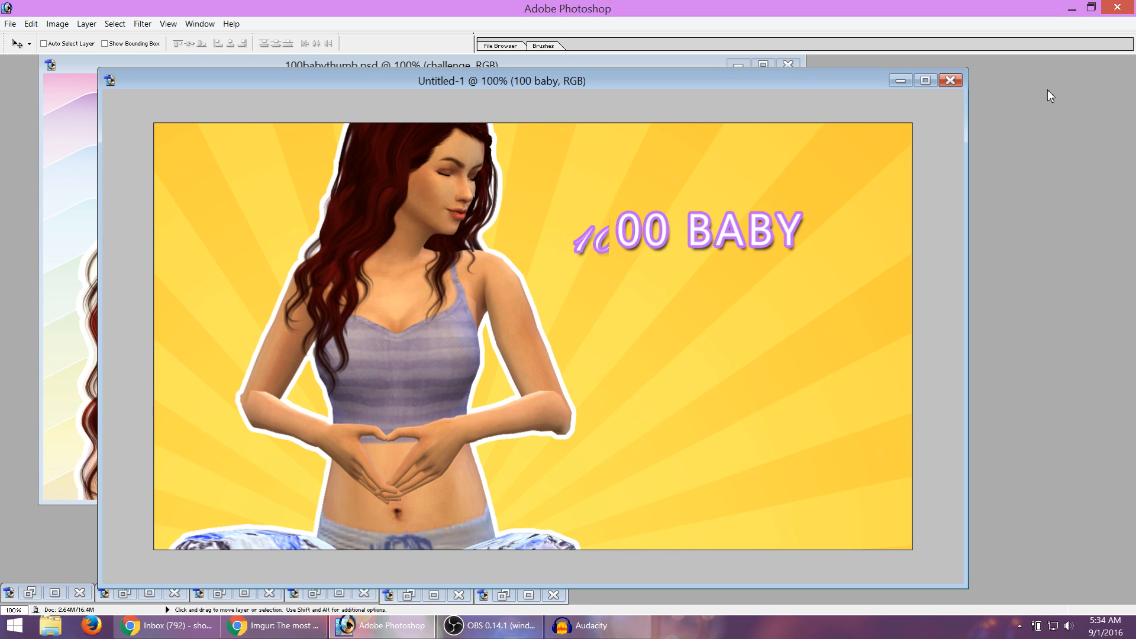
pyautogui.press('Down')
pyautogui.press('Down')
pyautogui.press('Down')
pyautogui.press('Down')
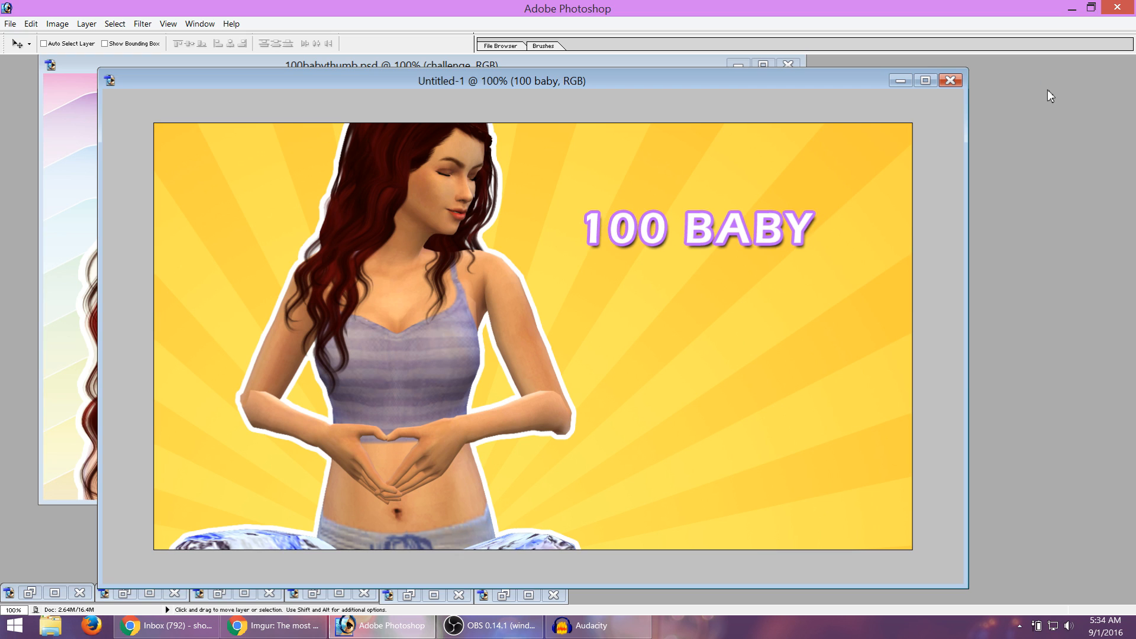
pyautogui.press('Down')
pyautogui.press('Down')
pyautogui.press('Down')
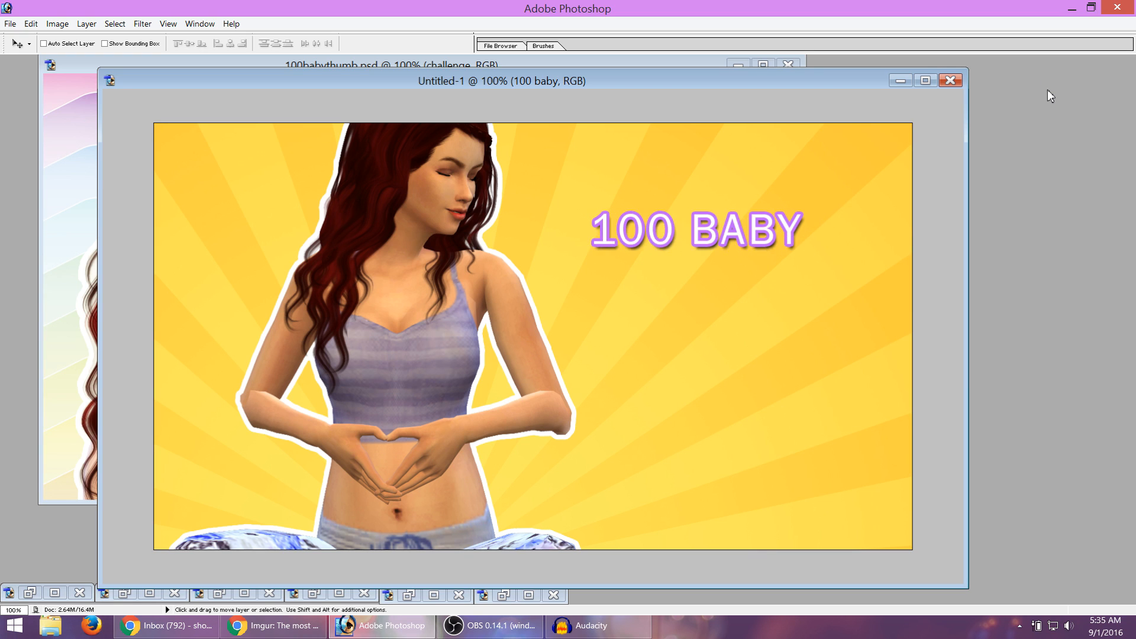
pyautogui.press('Down')
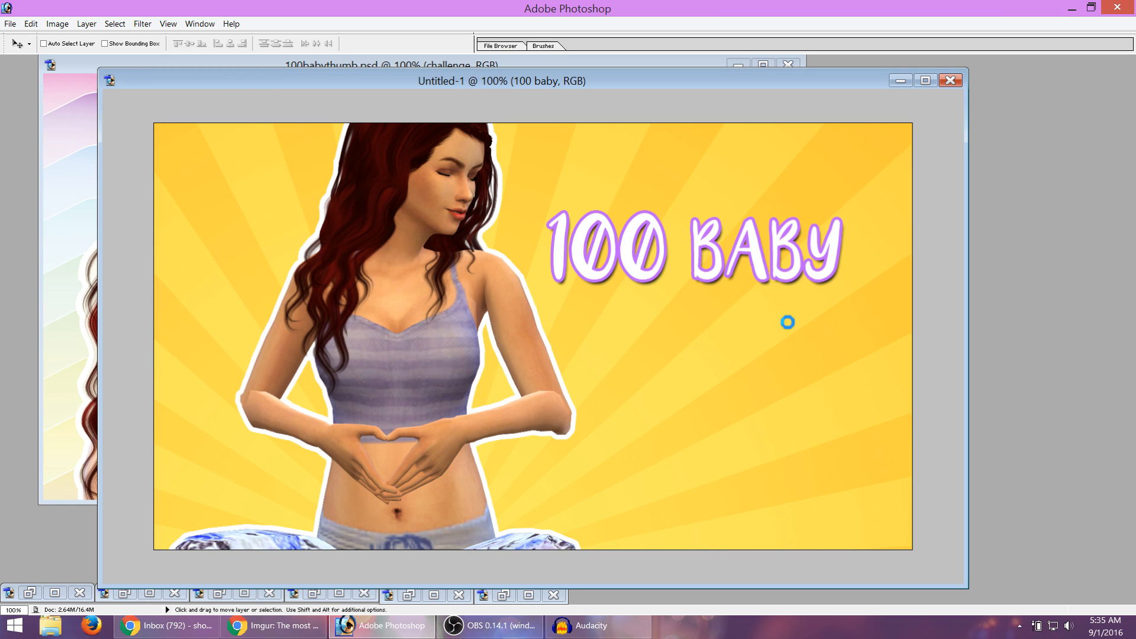
pyautogui.press('Down')
pyautogui.press('Down')
pyautogui.press('Down')
pyautogui.press('Down')
pyautogui.press('Down')
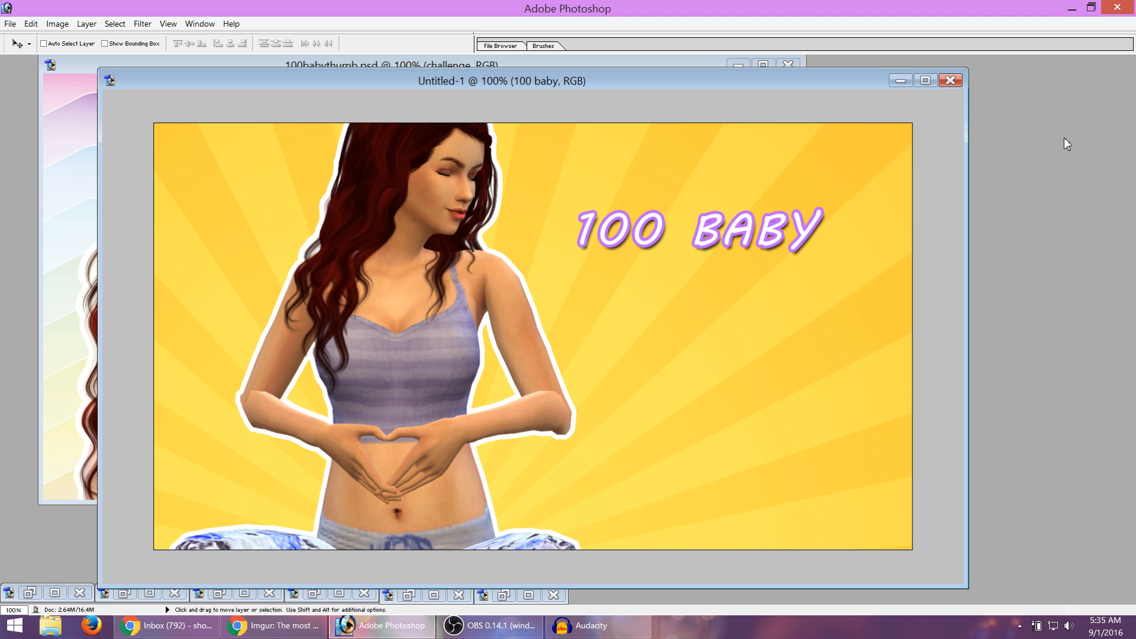
pyautogui.press('Down')
pyautogui.press('Down')
pyautogui.press('Down')
pyautogui.press('Down')
pyautogui.press('Down')
pyautogui.press('Down')
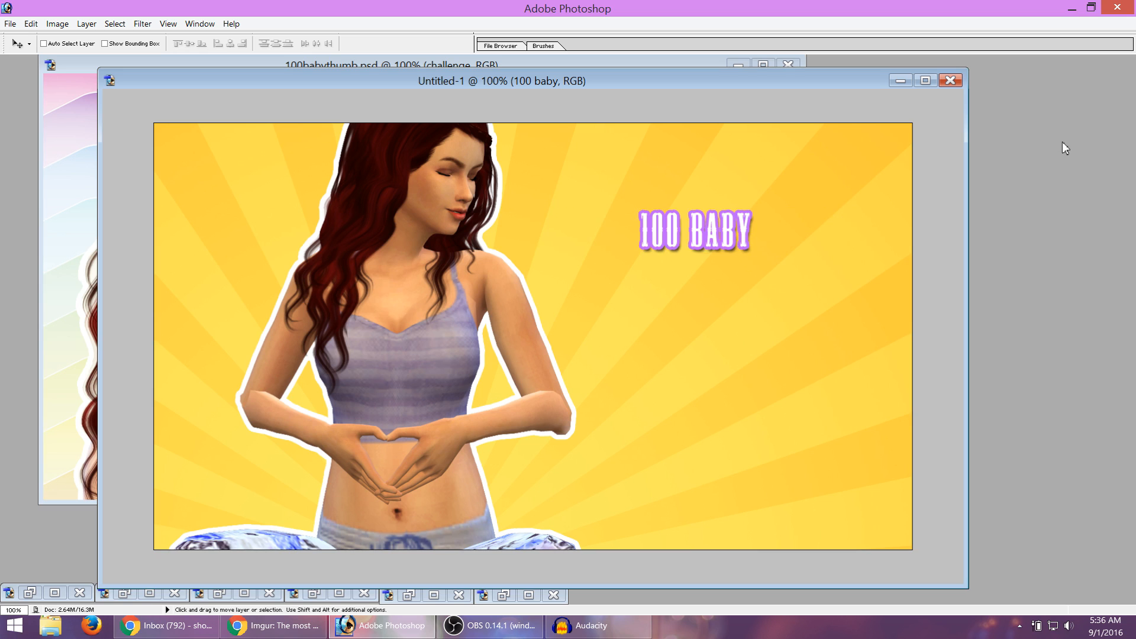
pyautogui.press('Down')
pyautogui.press('Down')
pyautogui.press('Down')
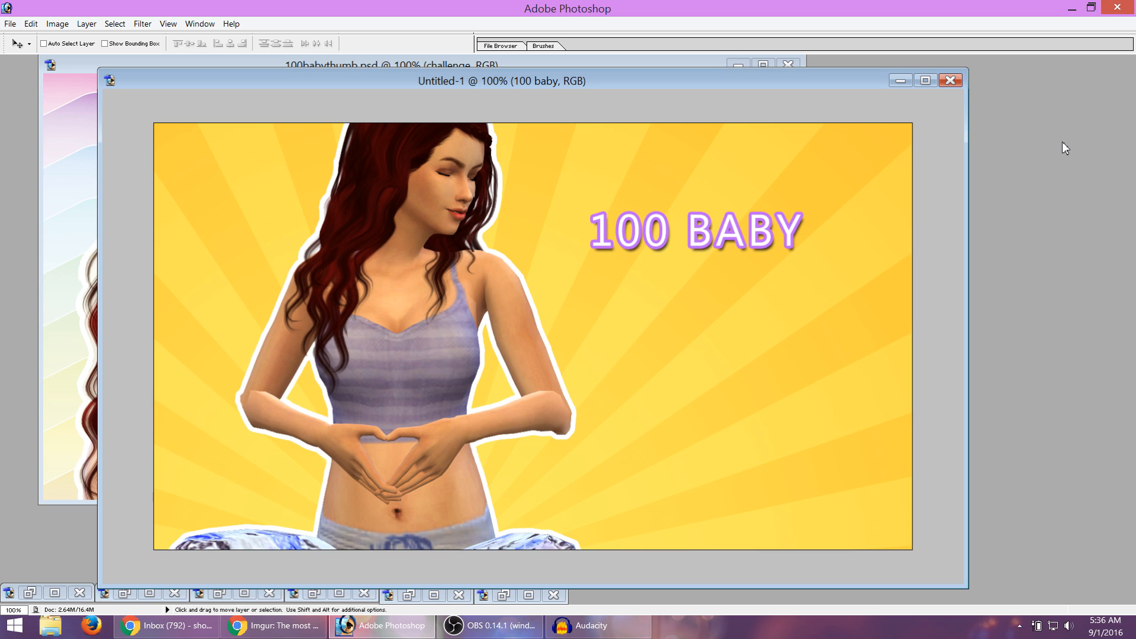
pyautogui.press('Down')
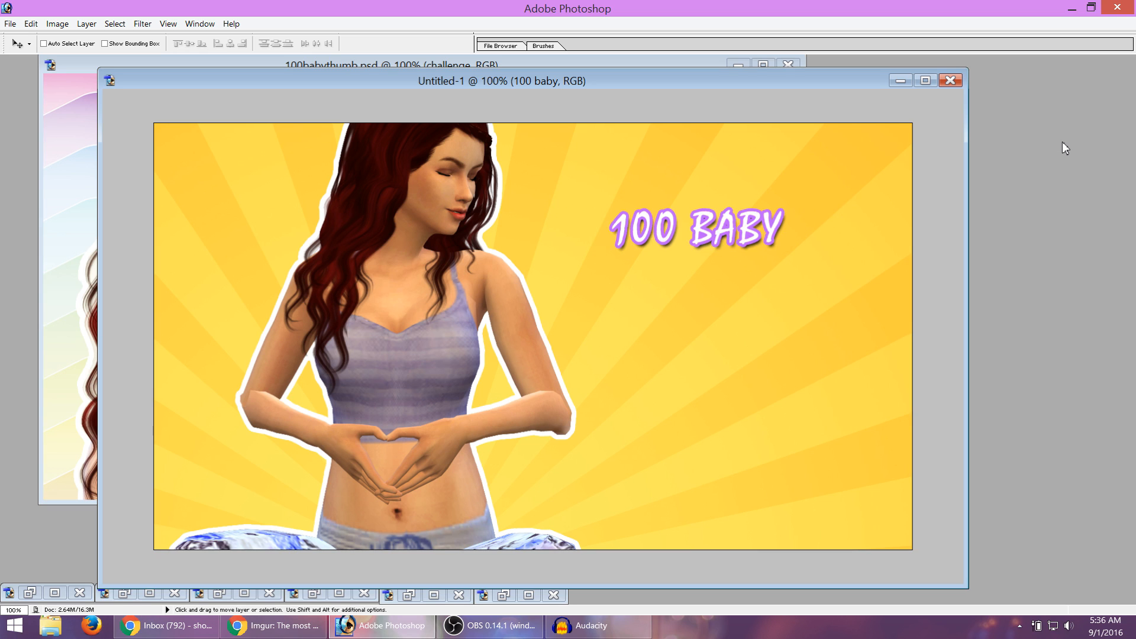
pyautogui.press('Down')
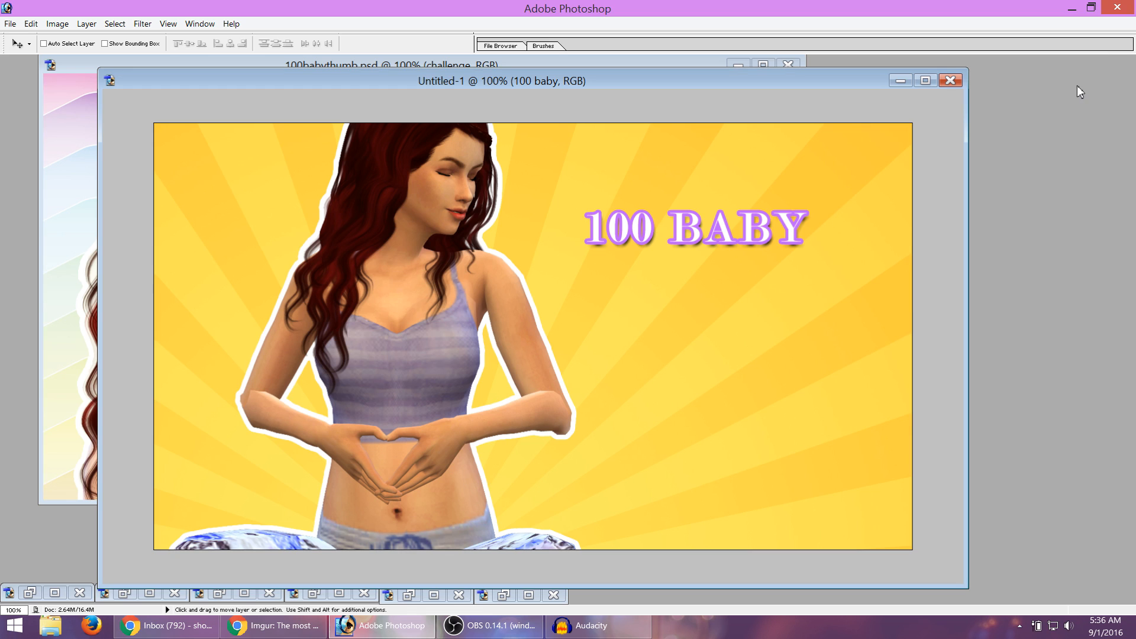
pyautogui.press('Down')
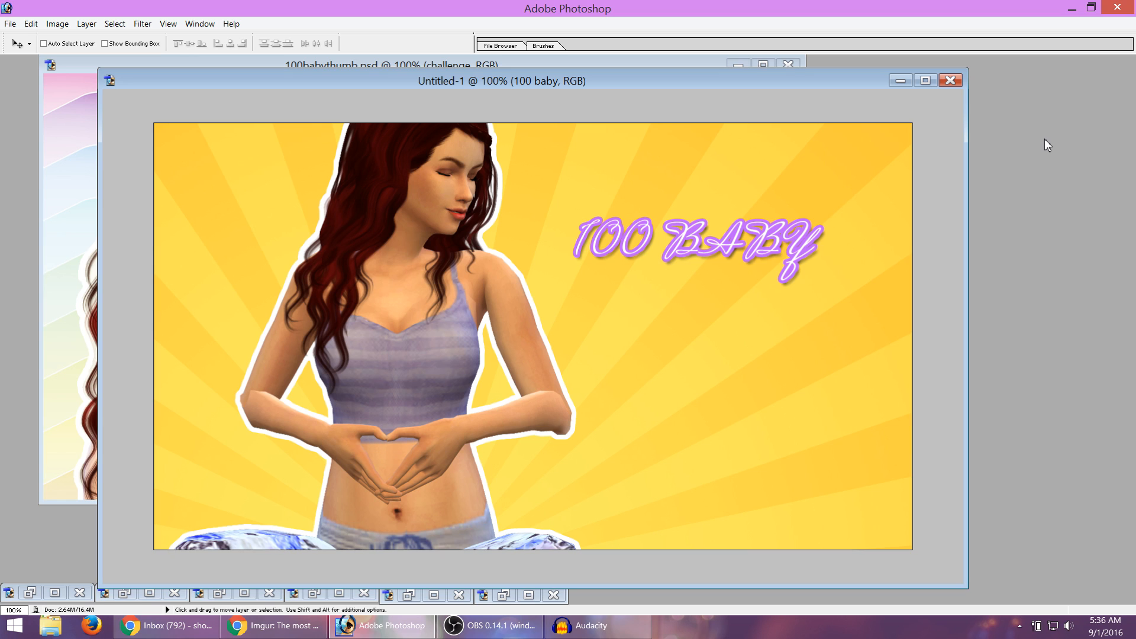
pyautogui.press('Down')
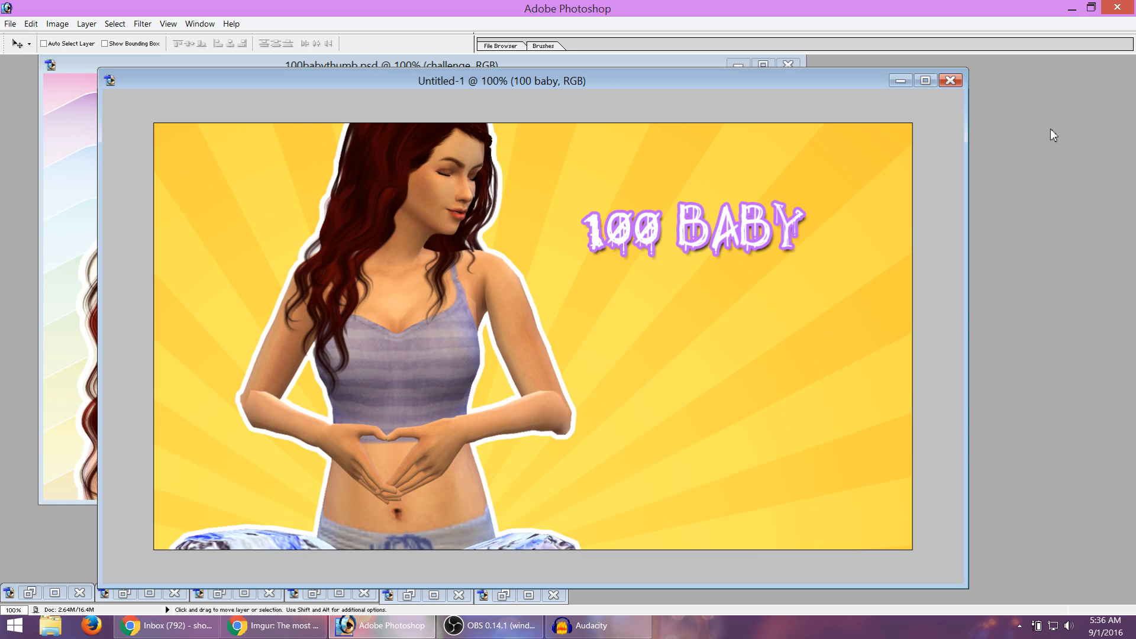
pyautogui.press('Down')
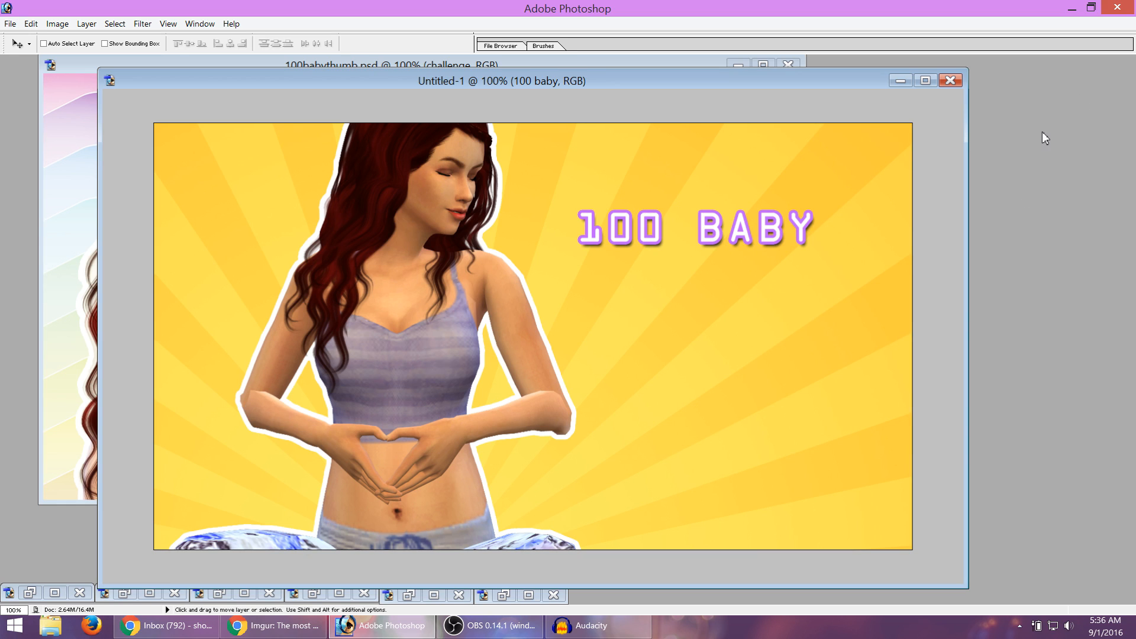
pyautogui.press('Down')
pyautogui.press('Down')
pyautogui.press('Down')
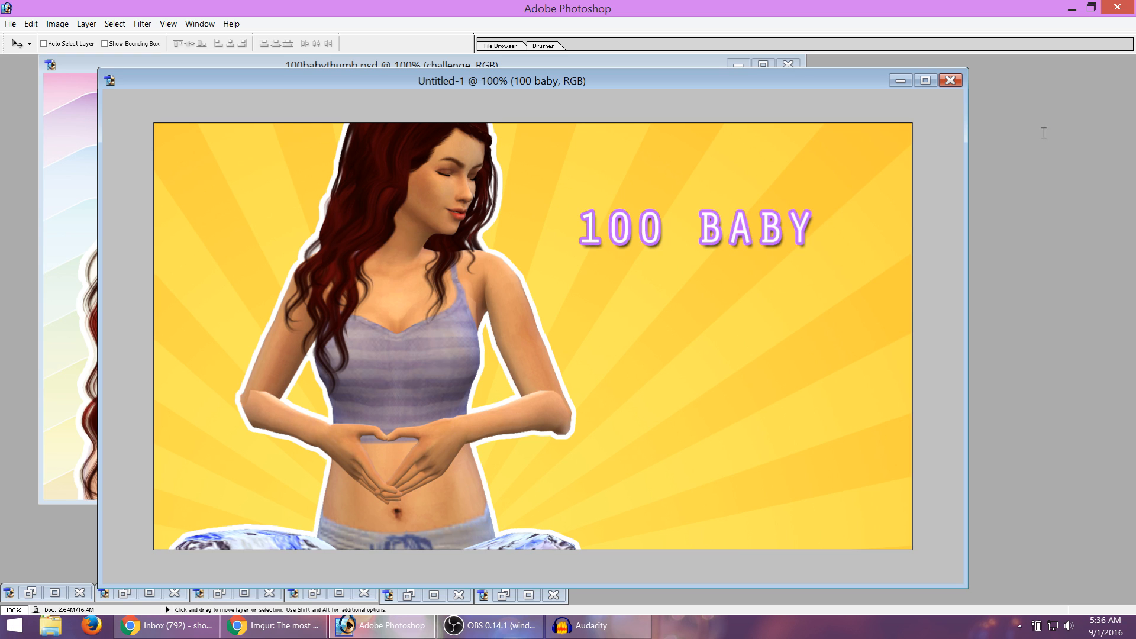
pyautogui.press('Down')
pyautogui.press('Down')
pyautogui.press('Down')
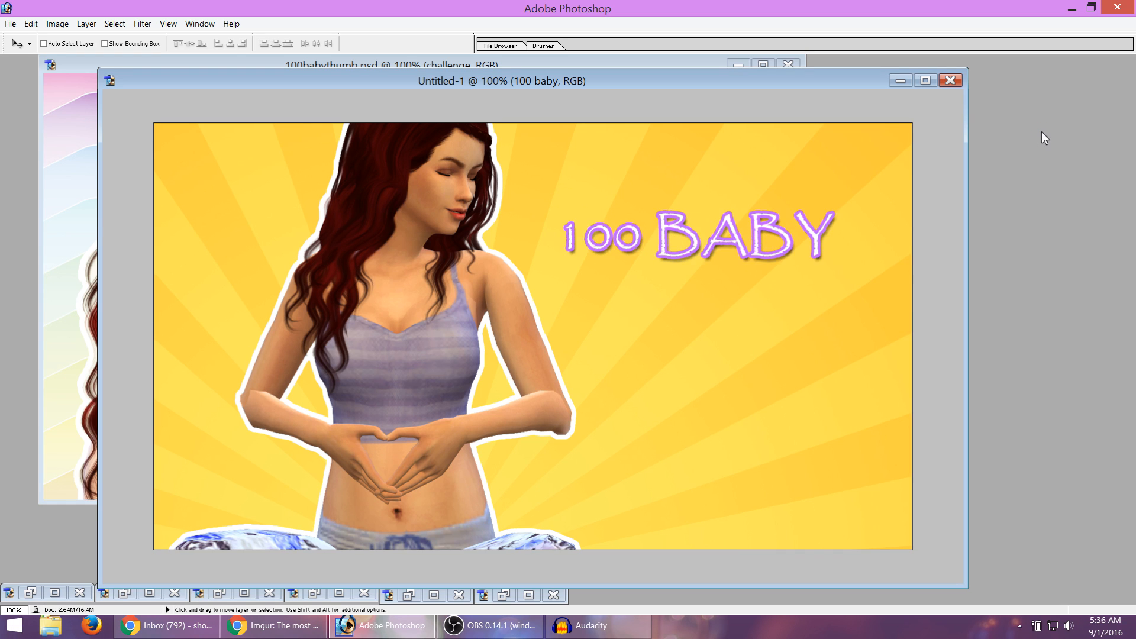
pyautogui.press('Down')
pyautogui.press('Down')
pyautogui.press('Down')
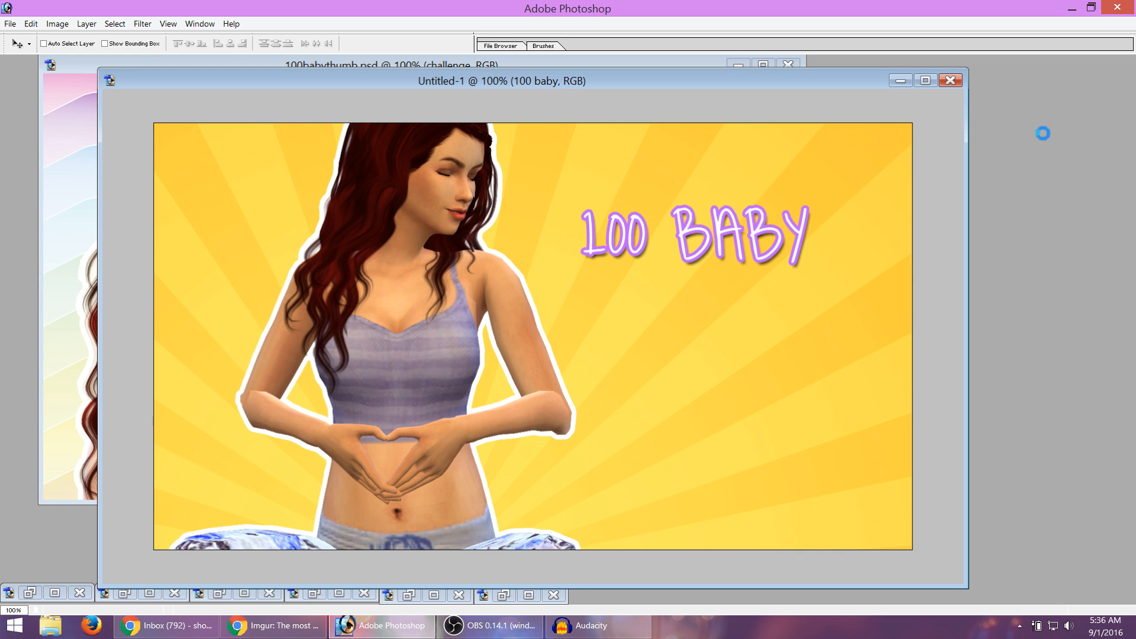
pyautogui.press('Down')
pyautogui.press('Up')
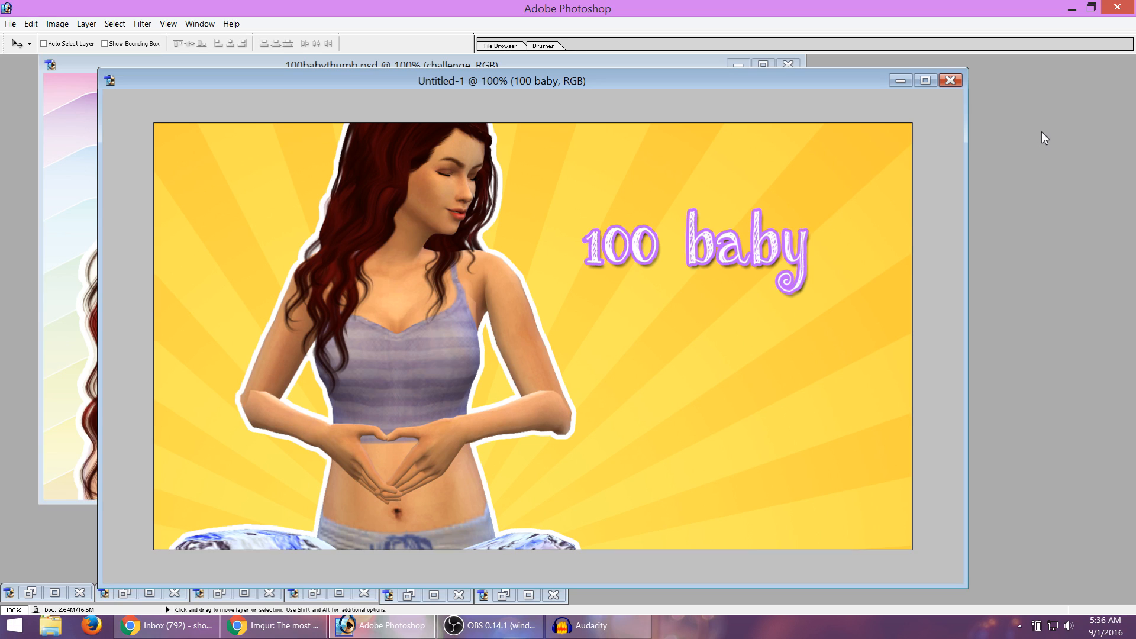
# Enlarge the "100 baby" title and move it slightly right and up beside the woman.
pyautogui.click(1026, 100)
pyautogui.moveTo(797, 263); pyautogui.dragTo(806, 259)
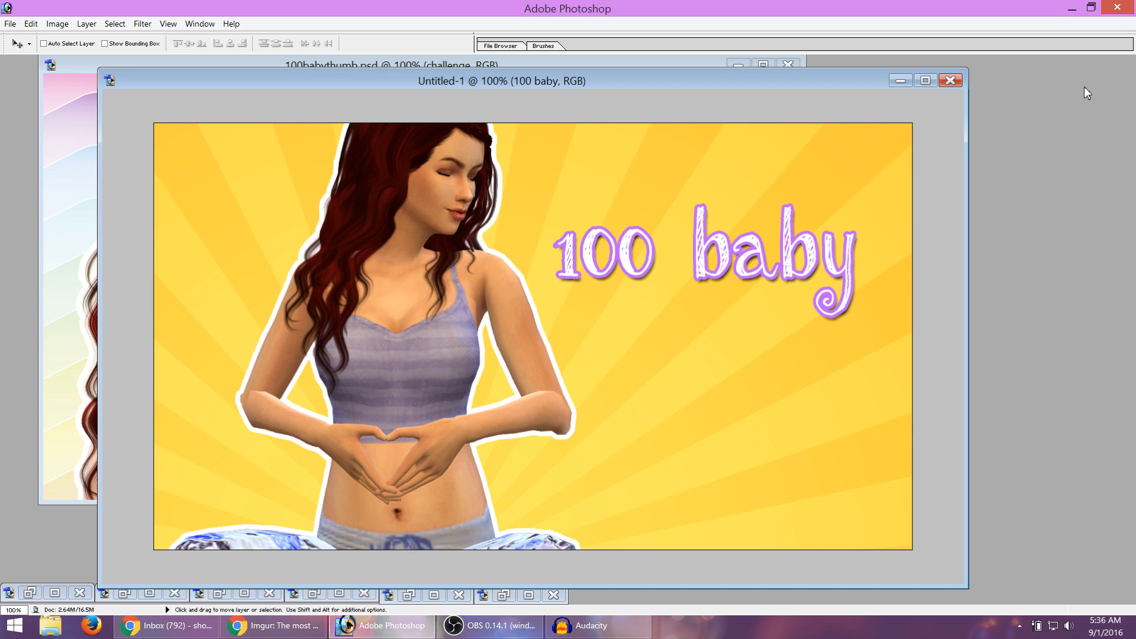
# Try successive fonts on the "100 baby" title, stopping at the heavy all-capitals stencil-like serif with textured letters and smaller zeros.
pyautogui.press('Down')
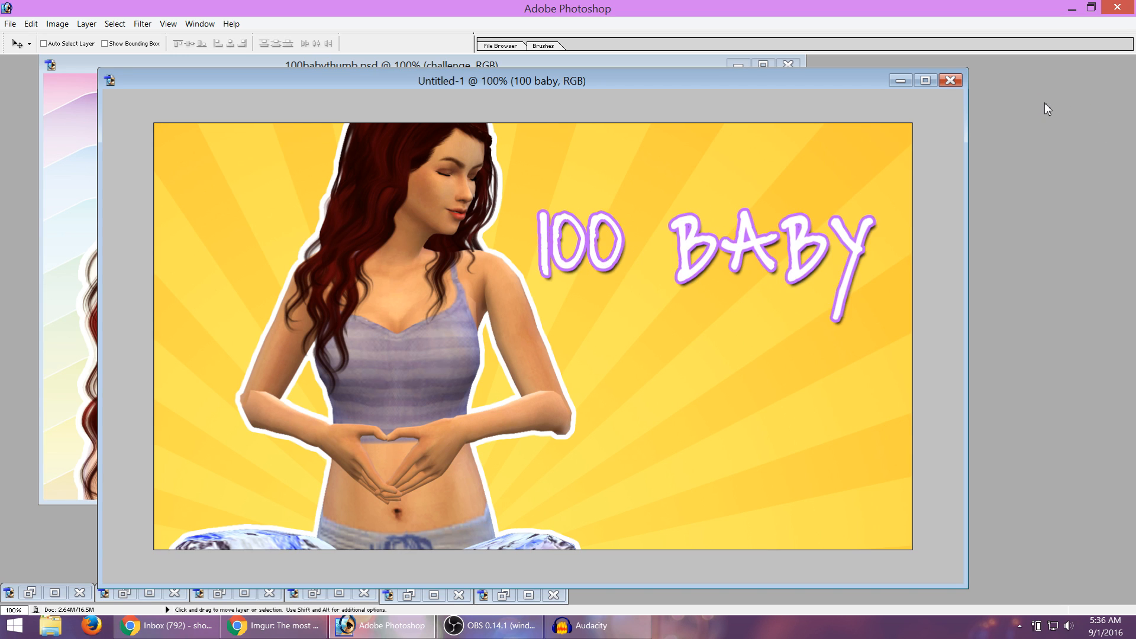
pyautogui.press('Down')
pyautogui.press('Down')
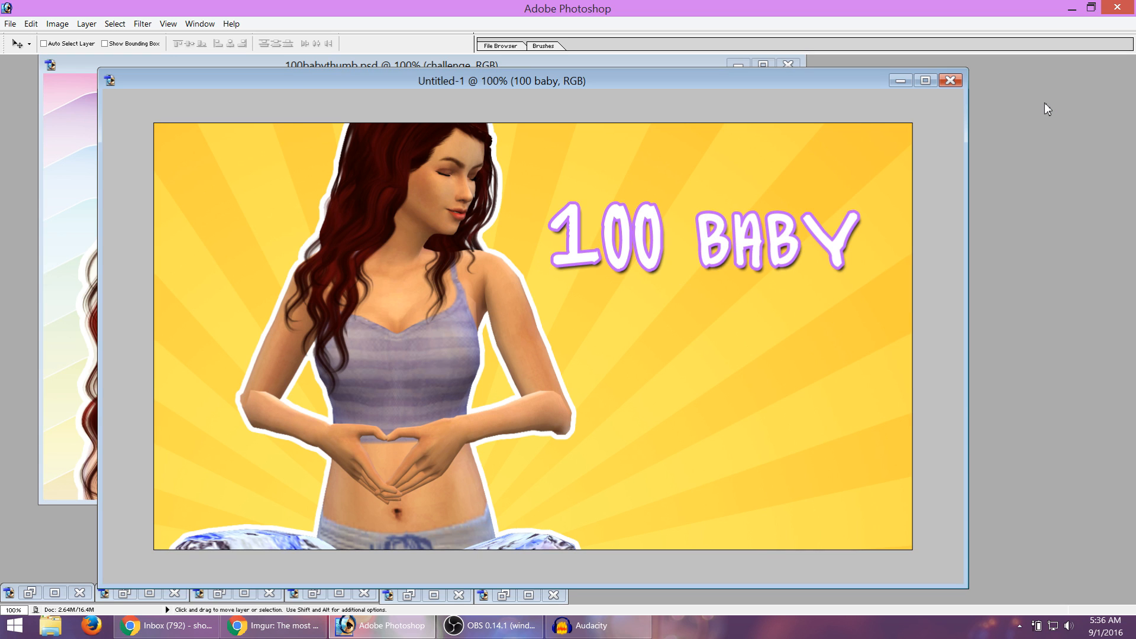
pyautogui.press('Down')
pyautogui.press('Down')
pyautogui.press('Down')
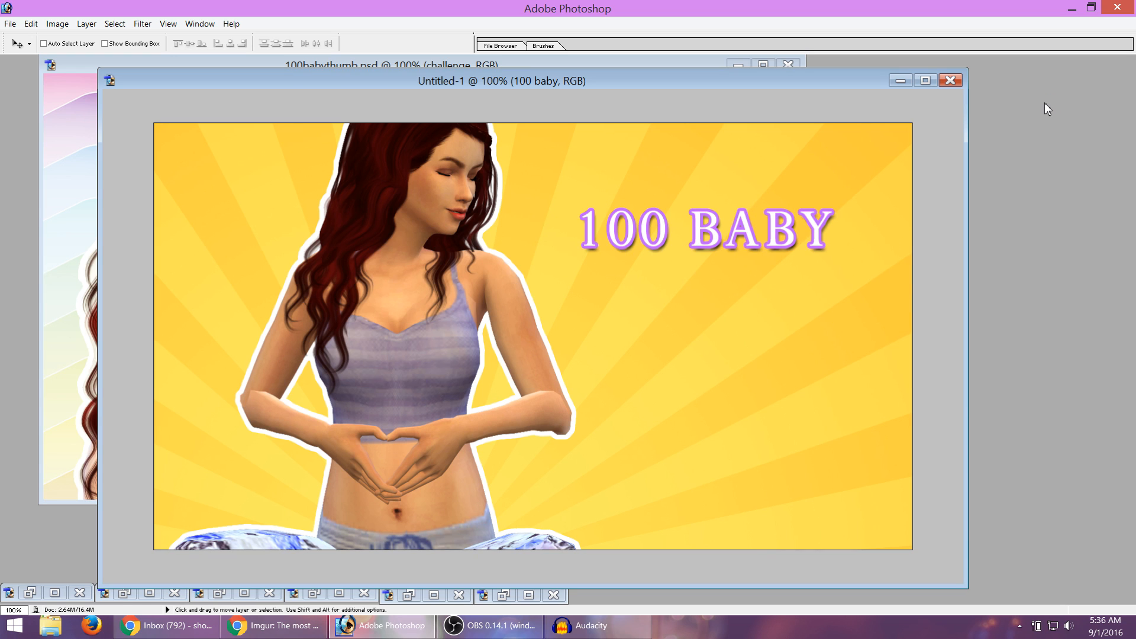
pyautogui.press('Down')
pyautogui.press('Down')
pyautogui.press('Down')
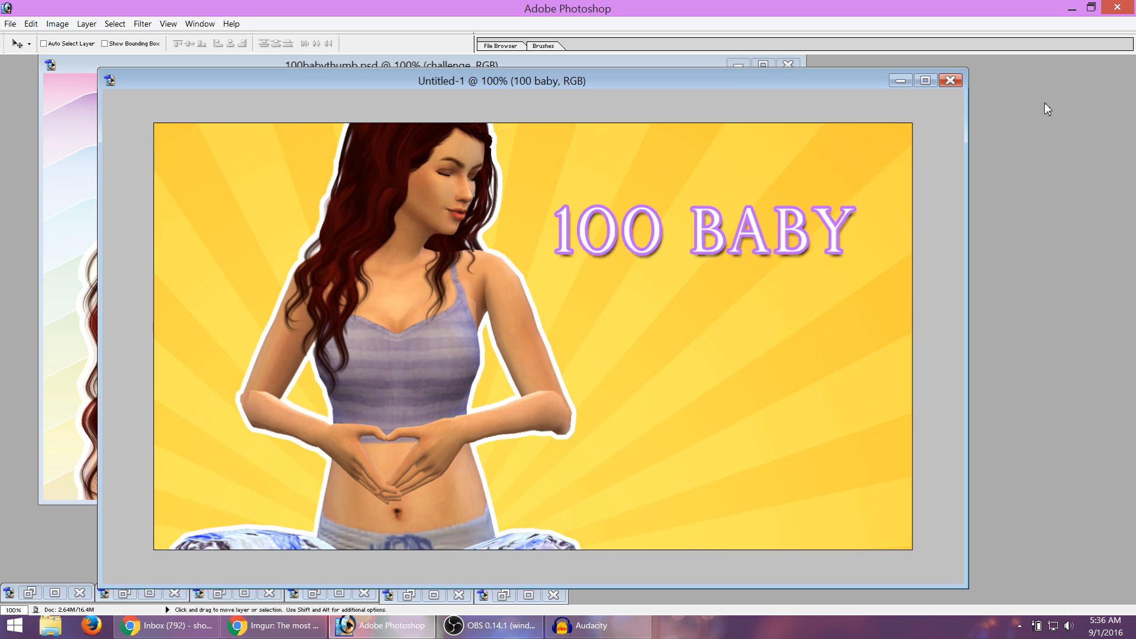
pyautogui.press('Down')
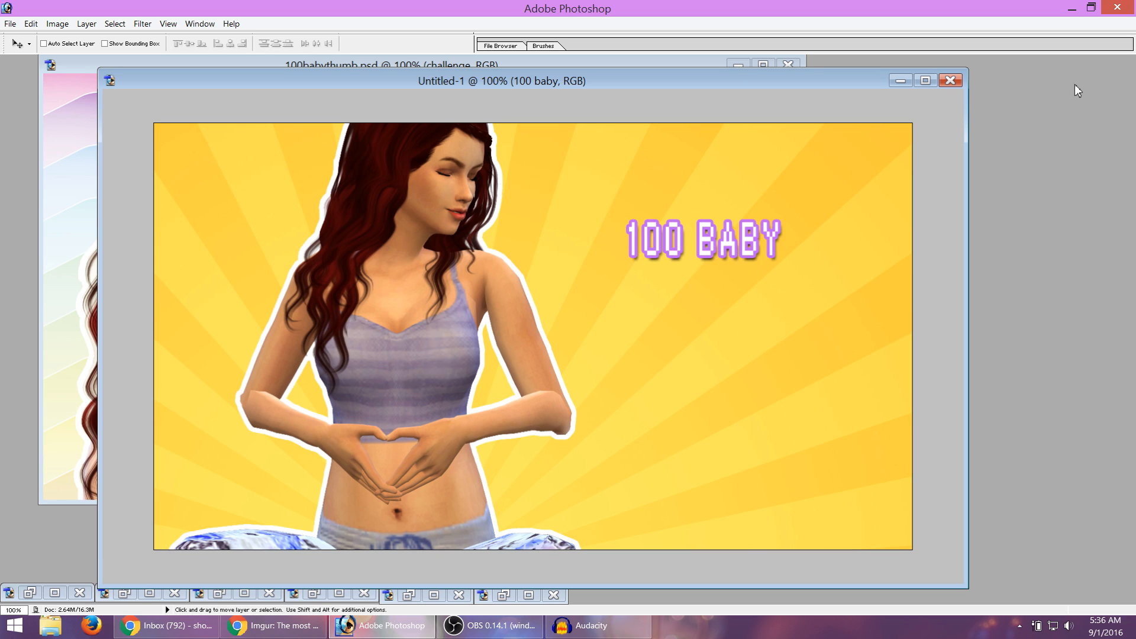
pyautogui.press('Down')
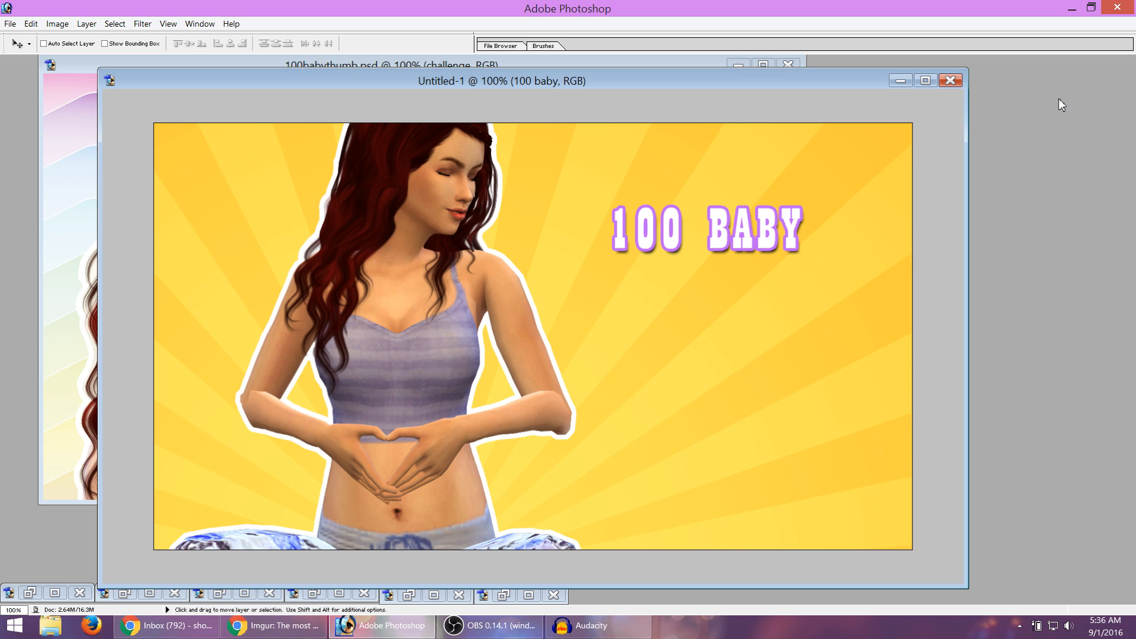
pyautogui.press('Down')
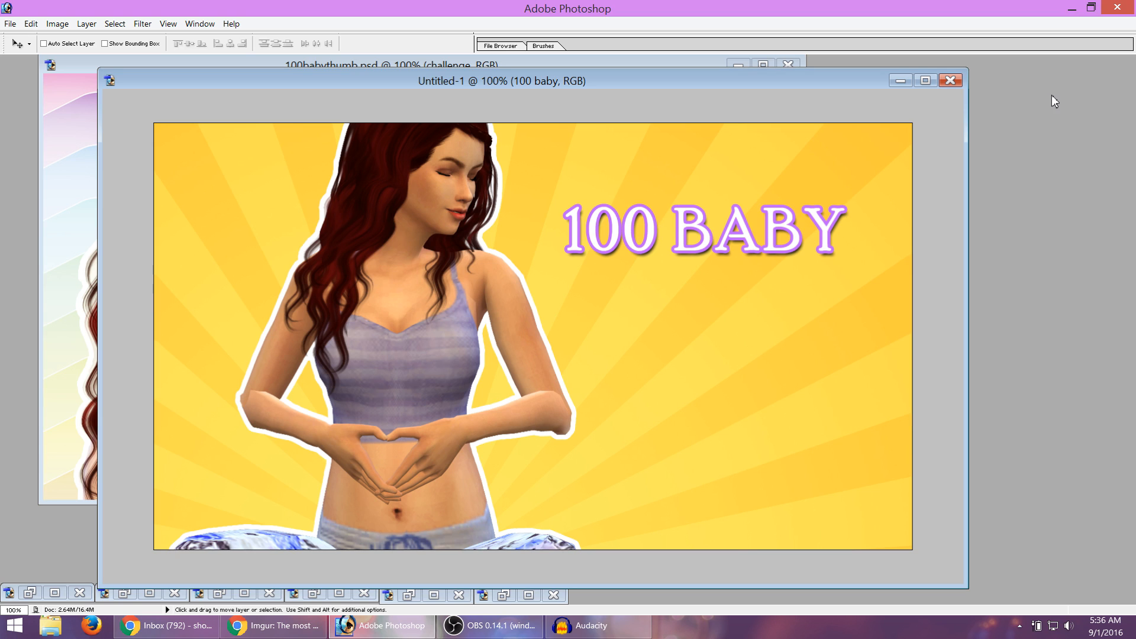
pyautogui.press('Down')
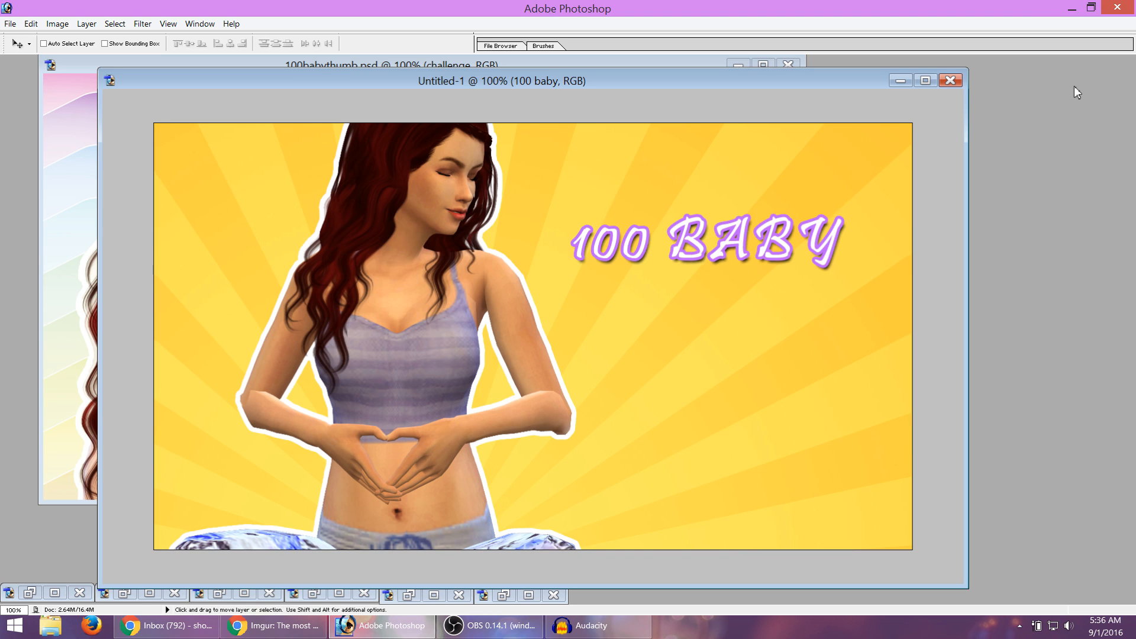
pyautogui.press('Down')
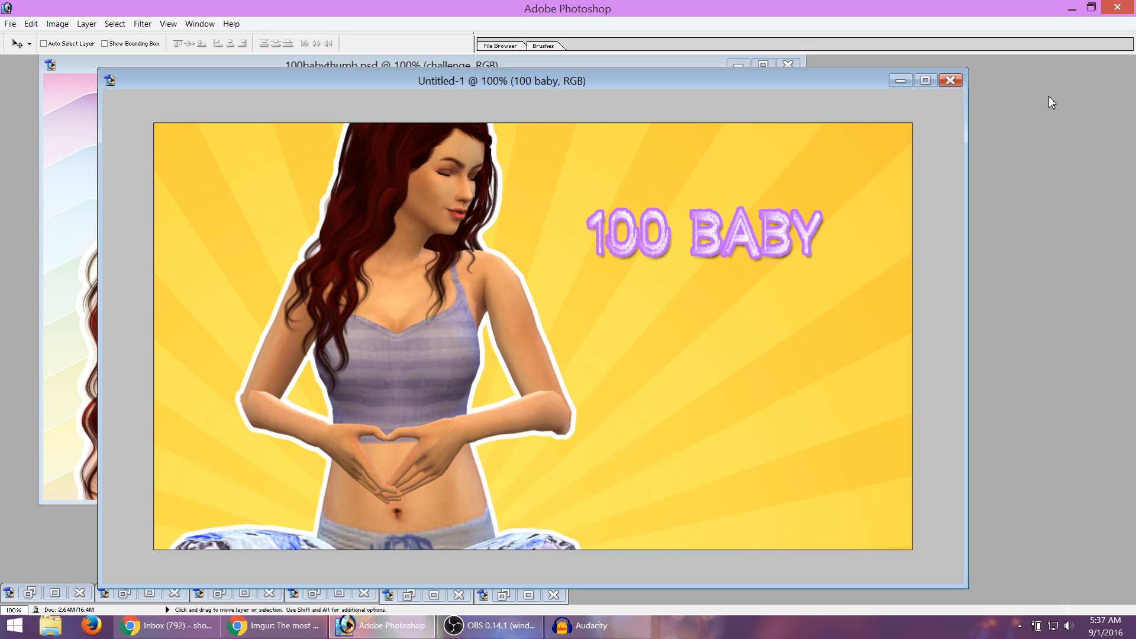
pyautogui.press('Down')
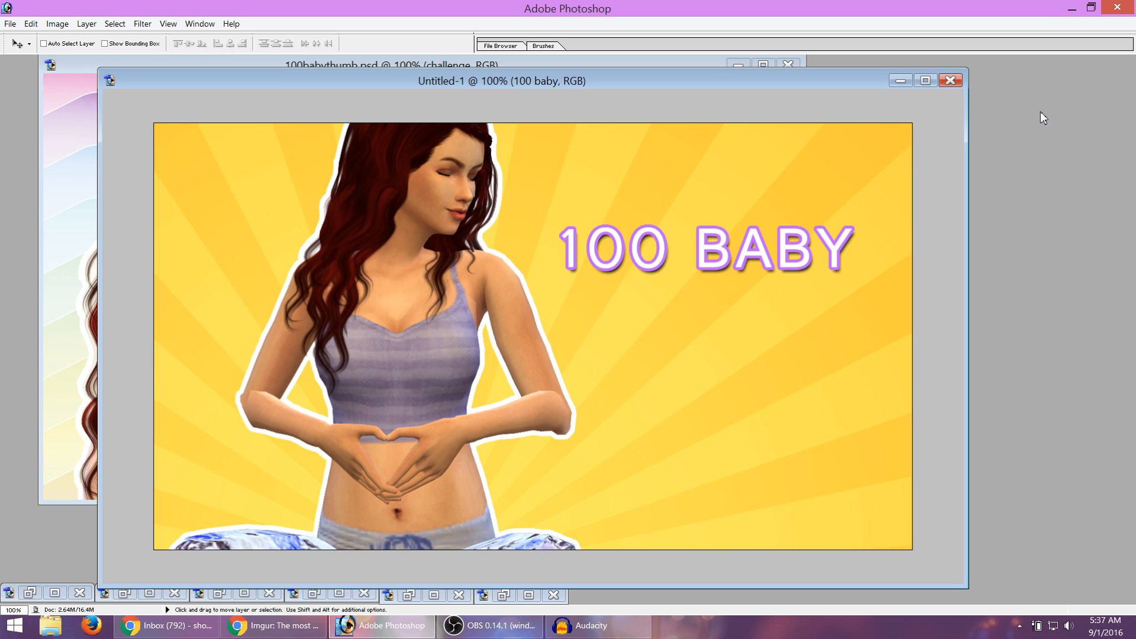
pyautogui.press('Down')
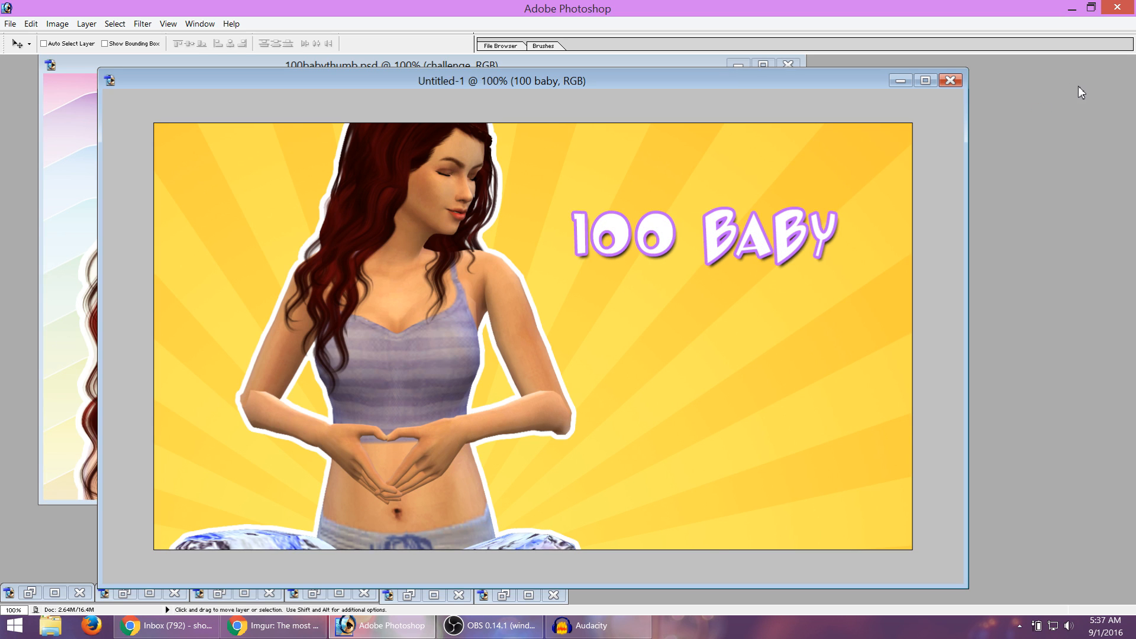
pyautogui.press('Down')
pyautogui.press('Down')
pyautogui.press('Down')
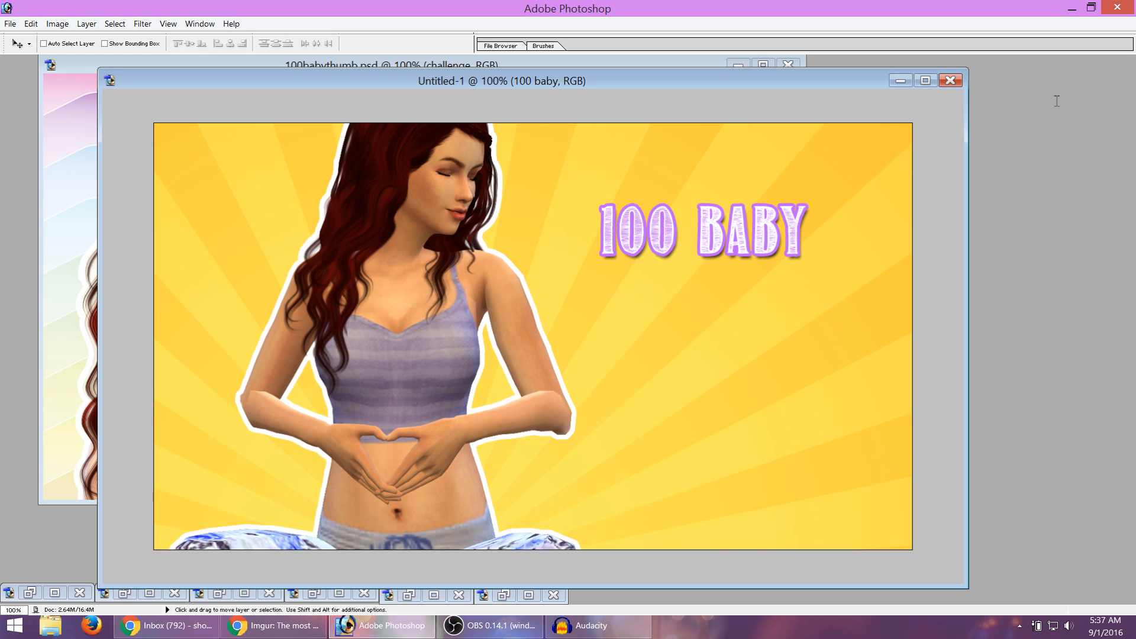
pyautogui.press('Down')
pyautogui.press('Down')
pyautogui.press('Down')
pyautogui.press('Down')
pyautogui.press('Down')
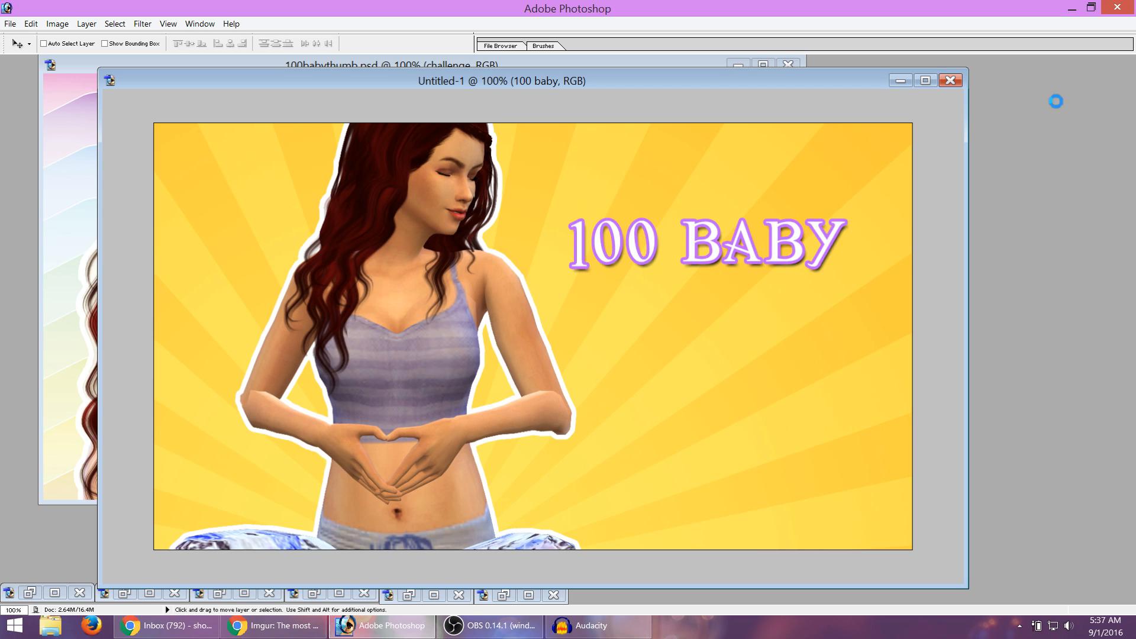
pyautogui.press('Down')
pyautogui.press('Down')
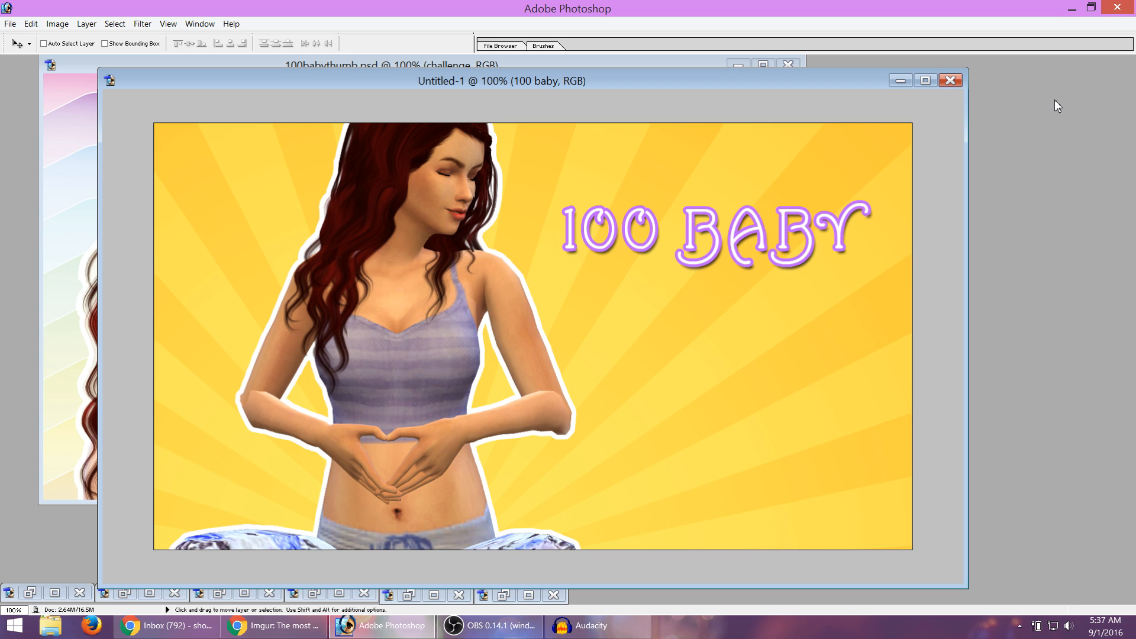
pyautogui.press('Down')
pyautogui.press('Down')
pyautogui.press('Down')
pyautogui.press('Down')
pyautogui.press('Down')
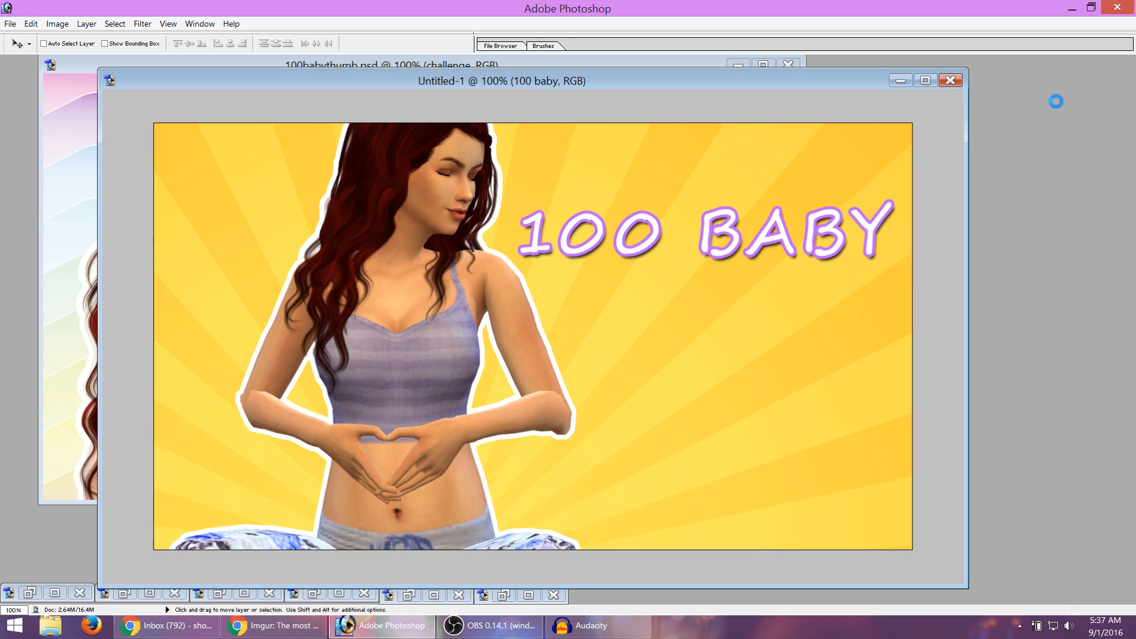
pyautogui.press('Down')
pyautogui.press('Down')
pyautogui.press('Down')
pyautogui.press('Down')
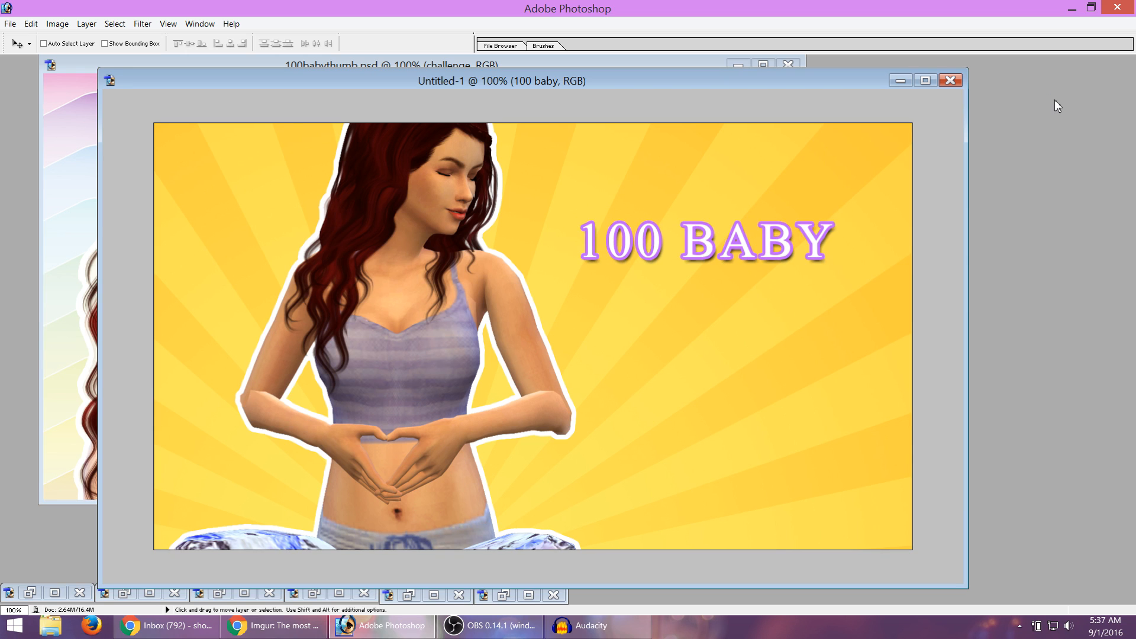
pyautogui.press('Down')
pyautogui.press('Down')
pyautogui.press('Down')
pyautogui.press('Down')
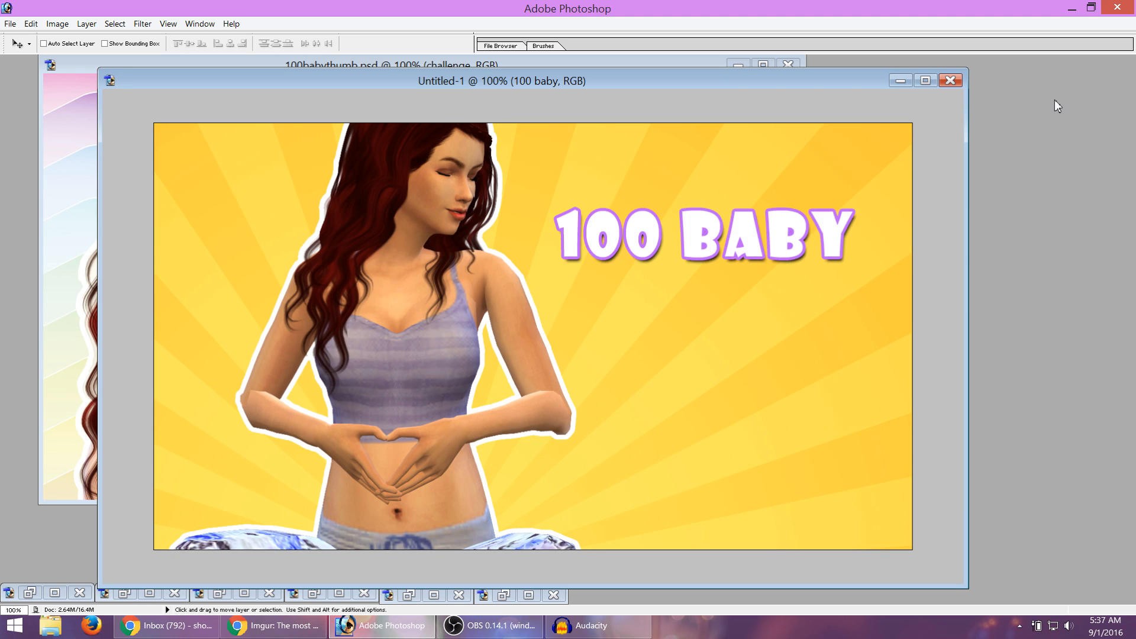
pyautogui.press('Down')
pyautogui.press('Down')
pyautogui.press('Down')
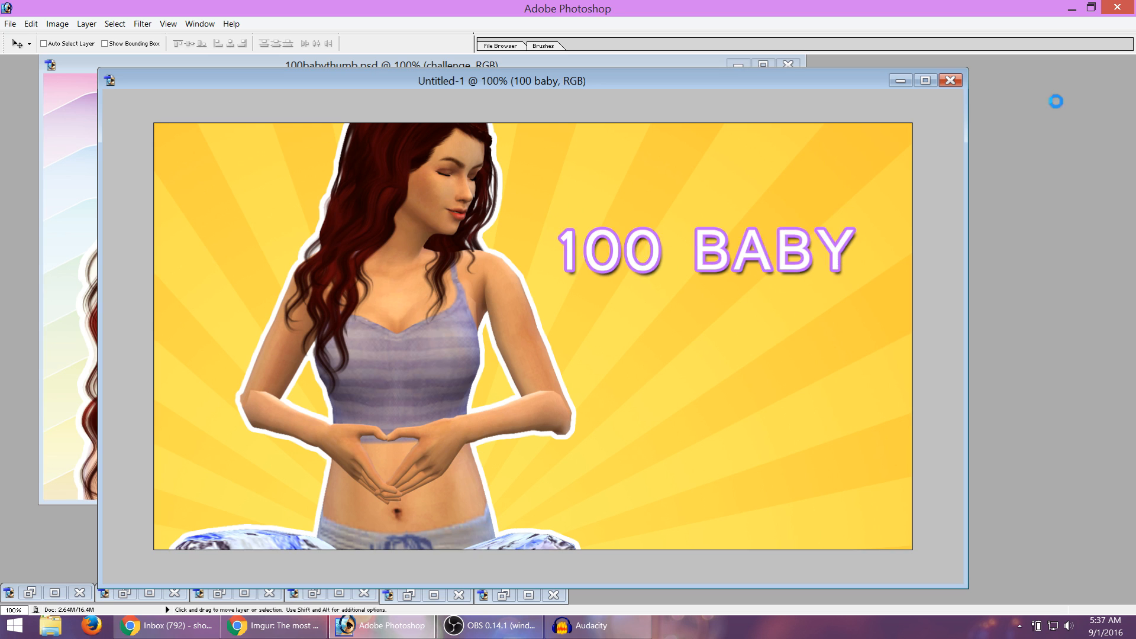
pyautogui.press('Down')
pyautogui.press('Down')
pyautogui.press('Down')
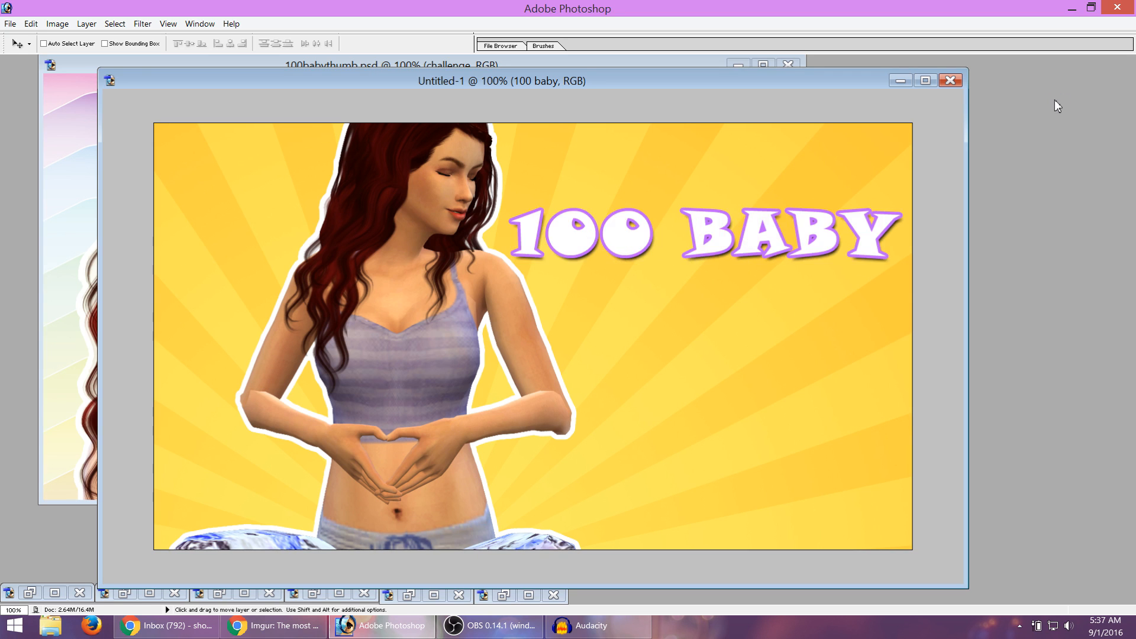
pyautogui.press('Down')
pyautogui.press('Down')
pyautogui.press('Down')
pyautogui.press('Down')
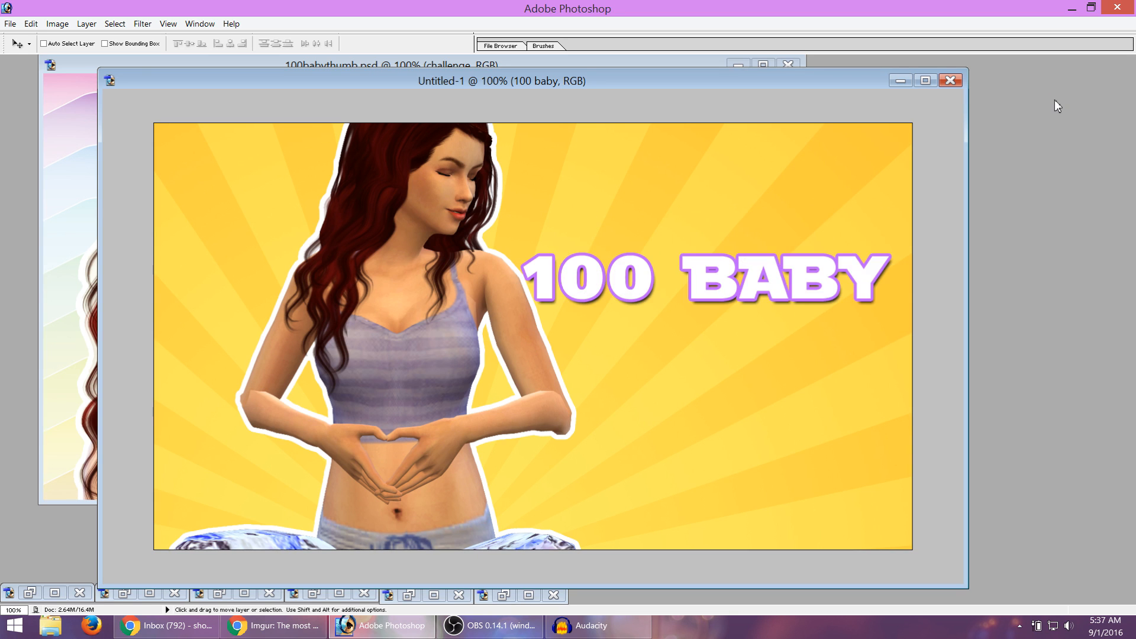
pyautogui.press('Down')
pyautogui.press('Down')
pyautogui.press('Down')
pyautogui.press('Down')
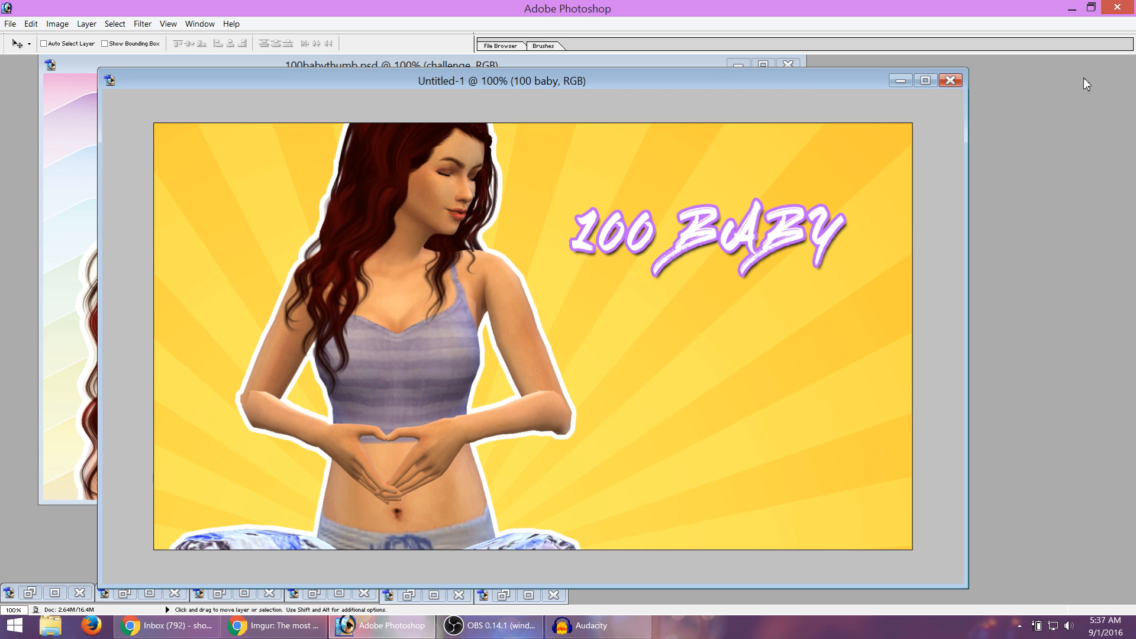
pyautogui.press('Down')
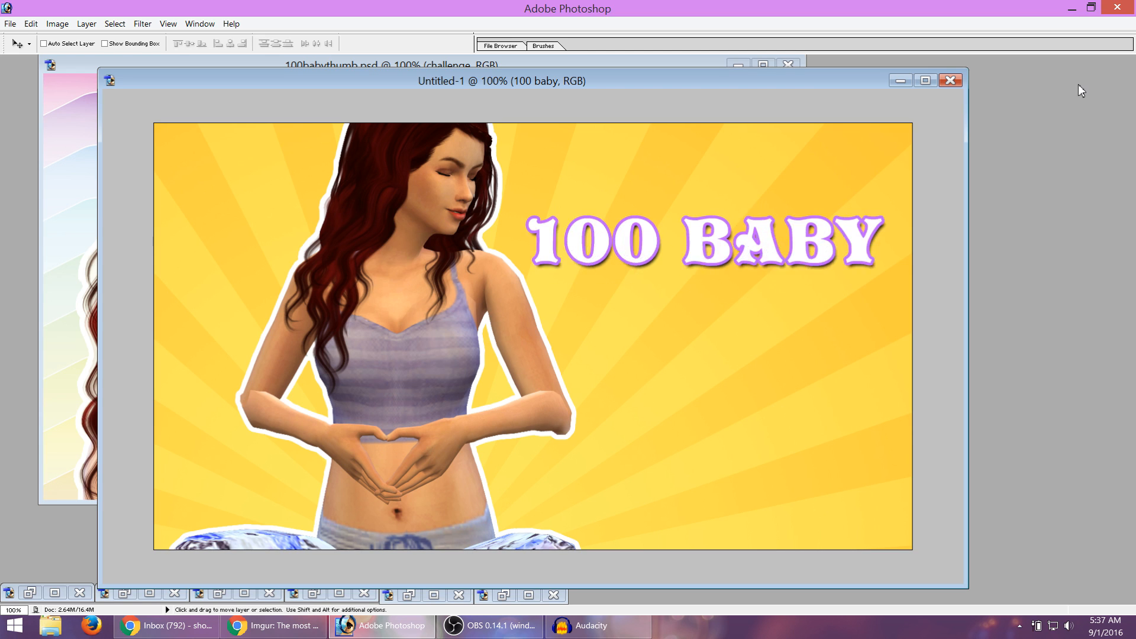
pyautogui.press('Down')
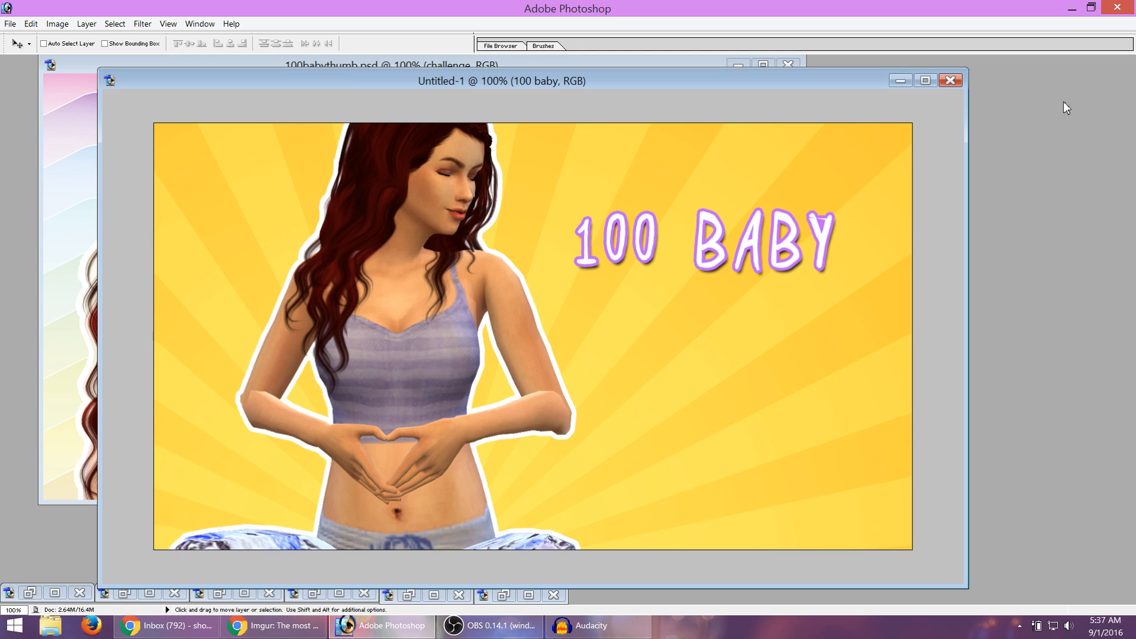
pyautogui.press('Down')
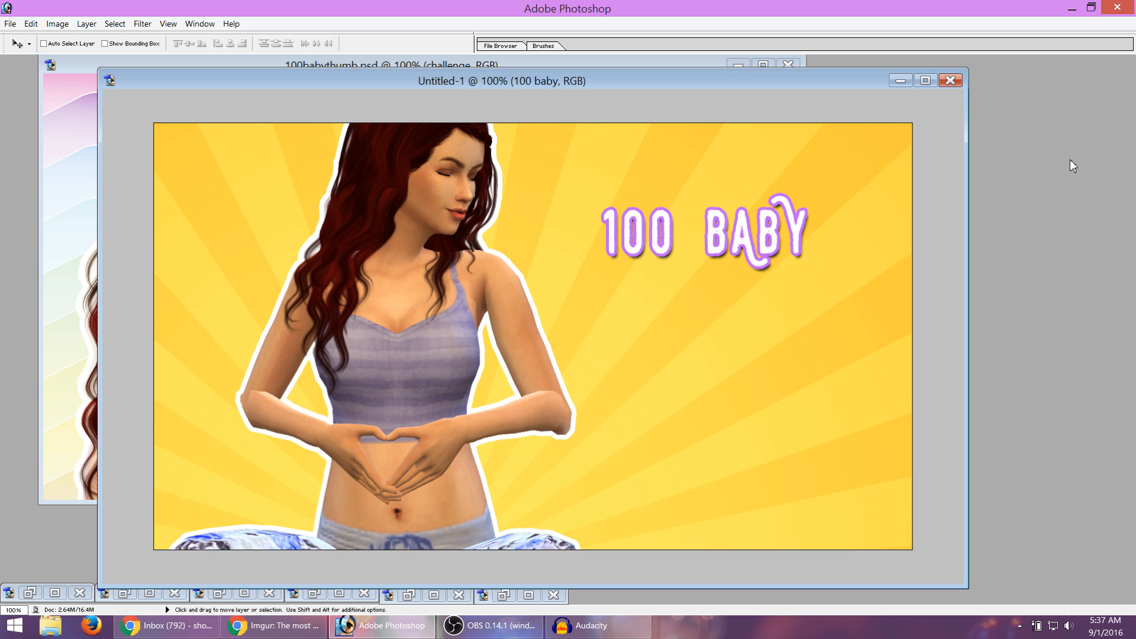
pyautogui.press('Down')
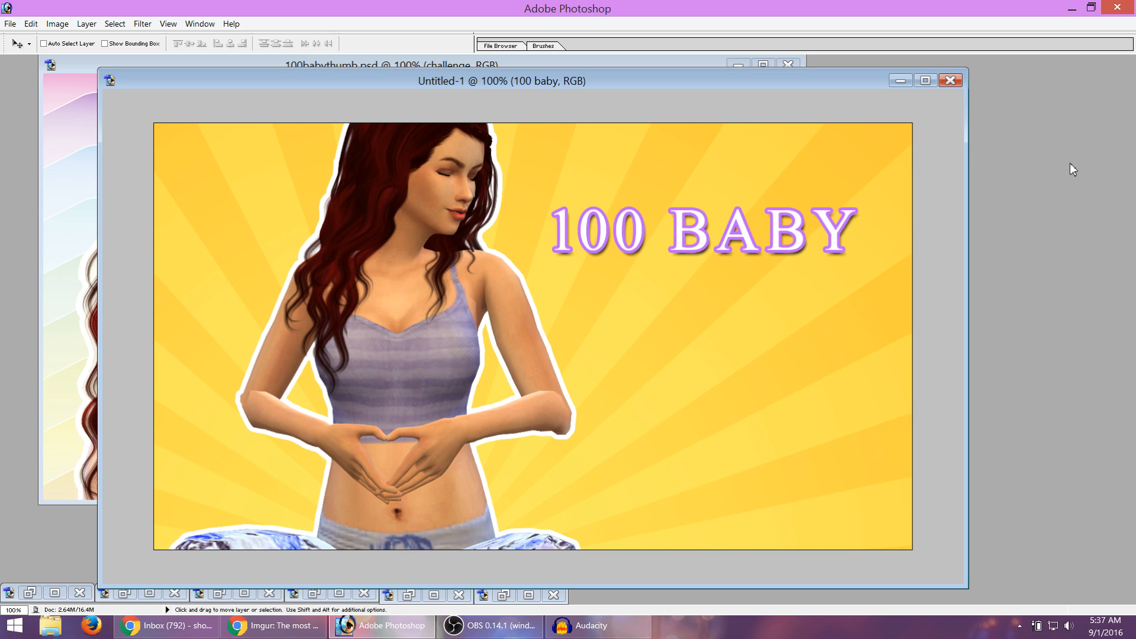
pyautogui.press('Down')
pyautogui.press('Down')
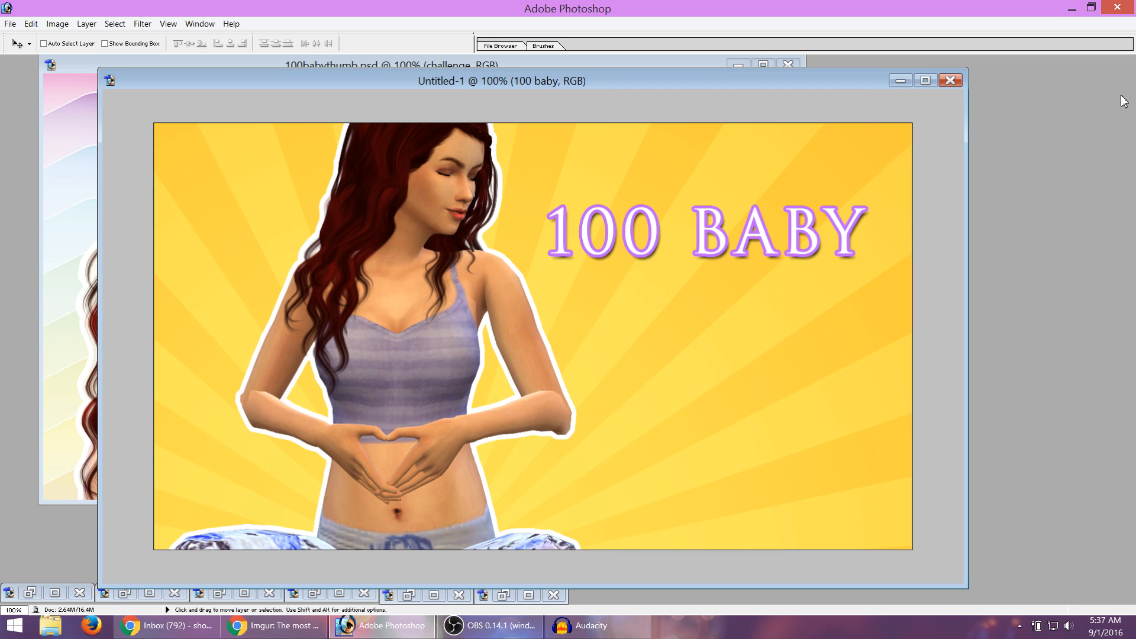
pyautogui.click(1042, 112)
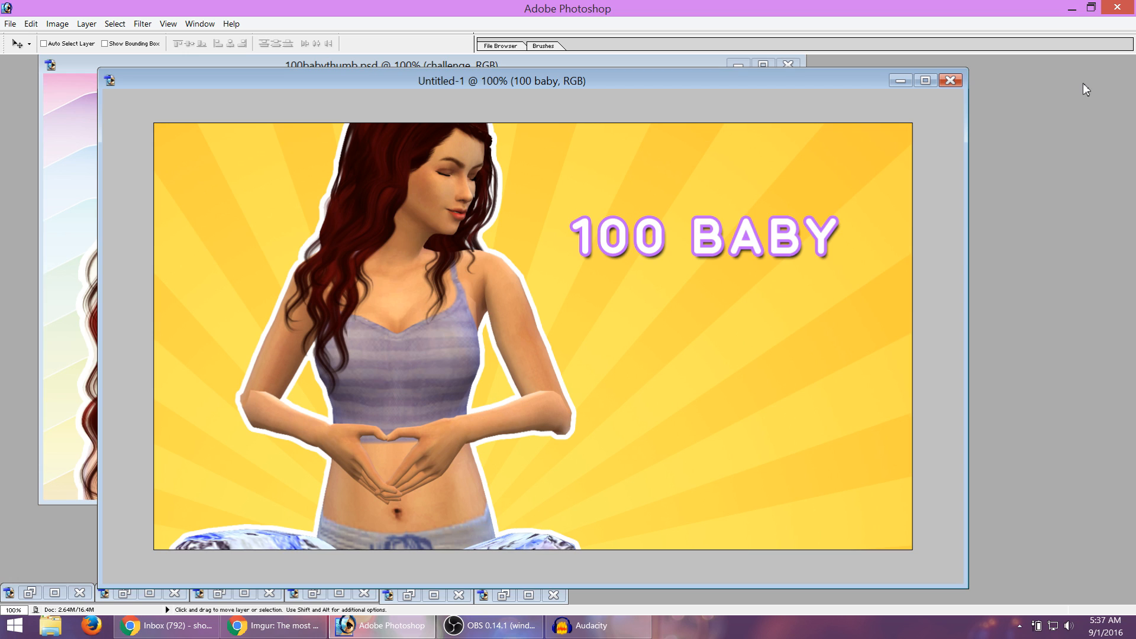
pyautogui.click(1036, 109)
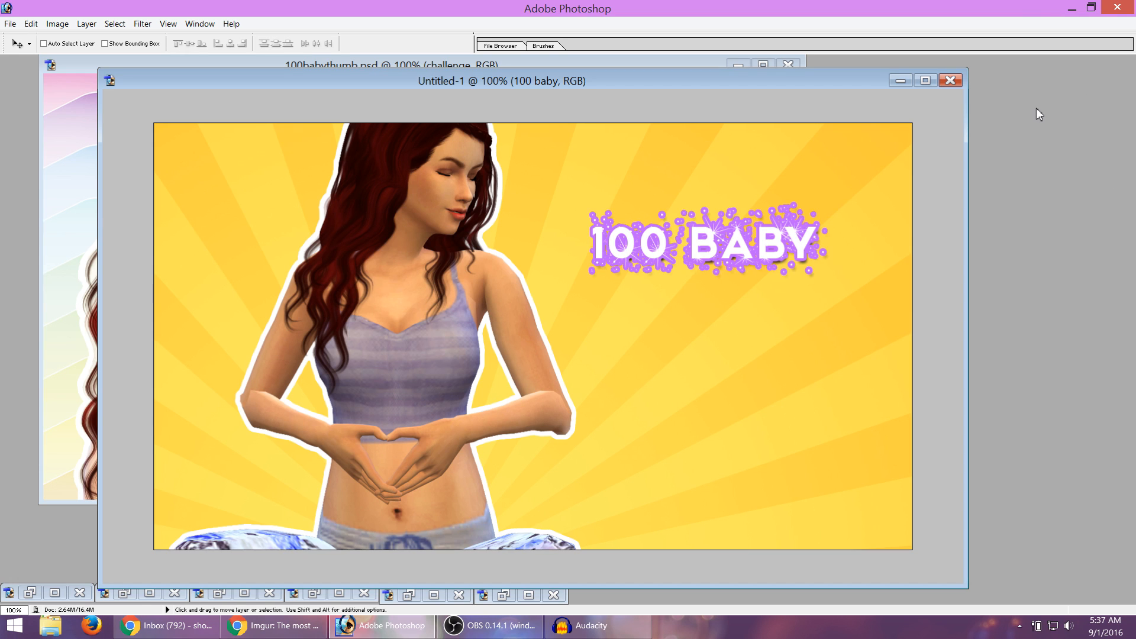
pyautogui.press('Down')
pyautogui.press('Down')
pyautogui.press('Down')
pyautogui.press('Down')
pyautogui.press('Down')
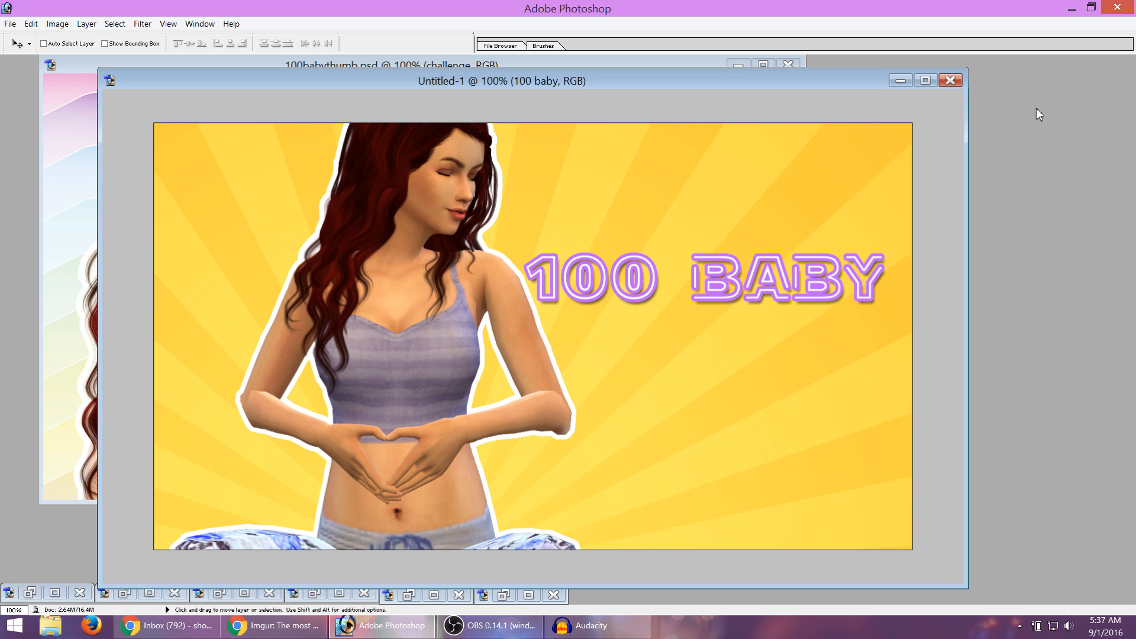
pyautogui.press('Down')
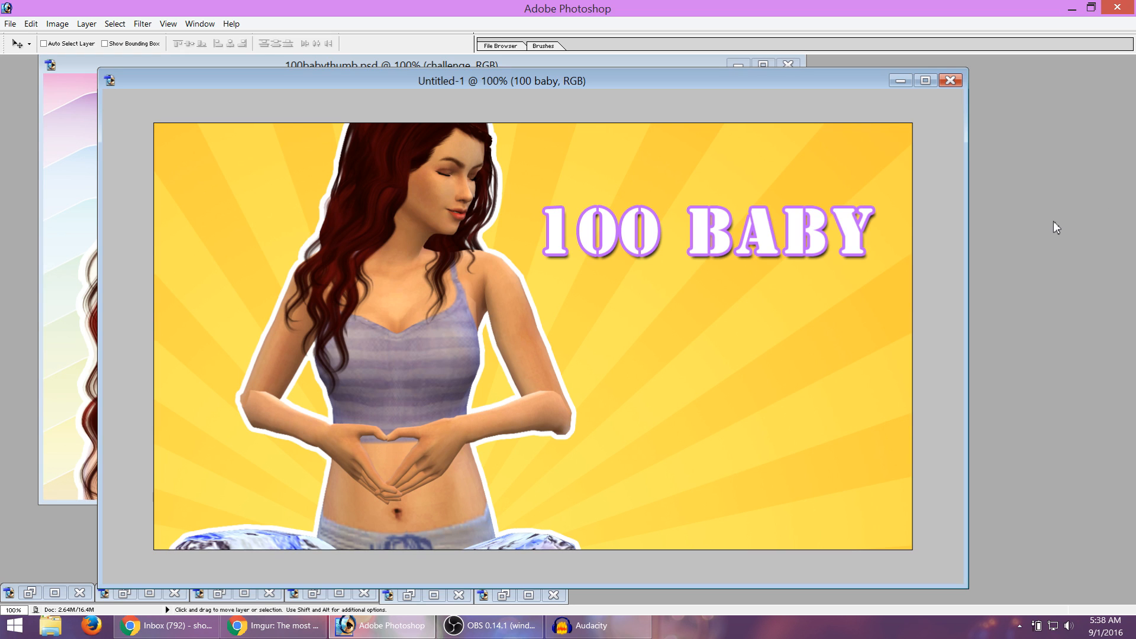
pyautogui.press('Down')
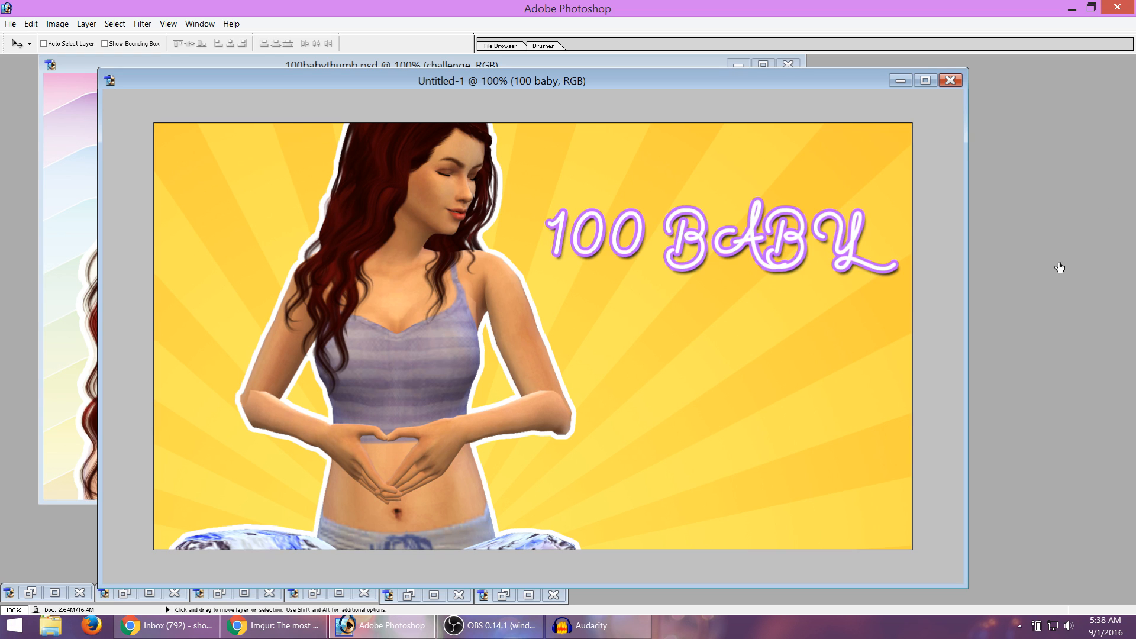
pyautogui.press('Down')
pyautogui.press('Down')
pyautogui.press('Down')
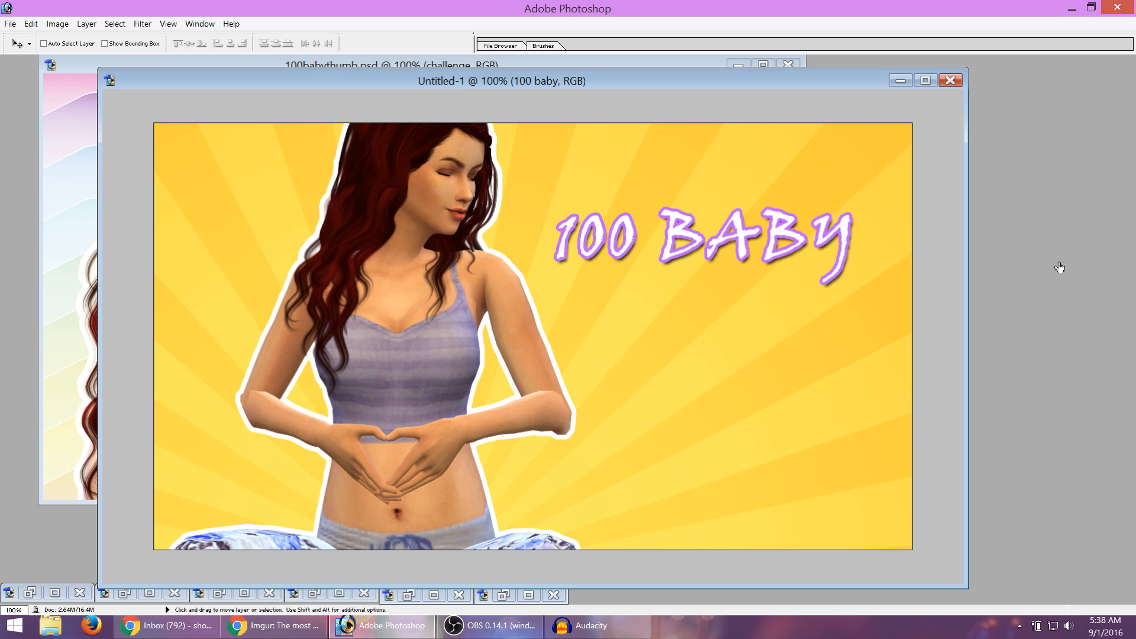
pyautogui.press('Down')
pyautogui.press('Down')
pyautogui.press('Down')
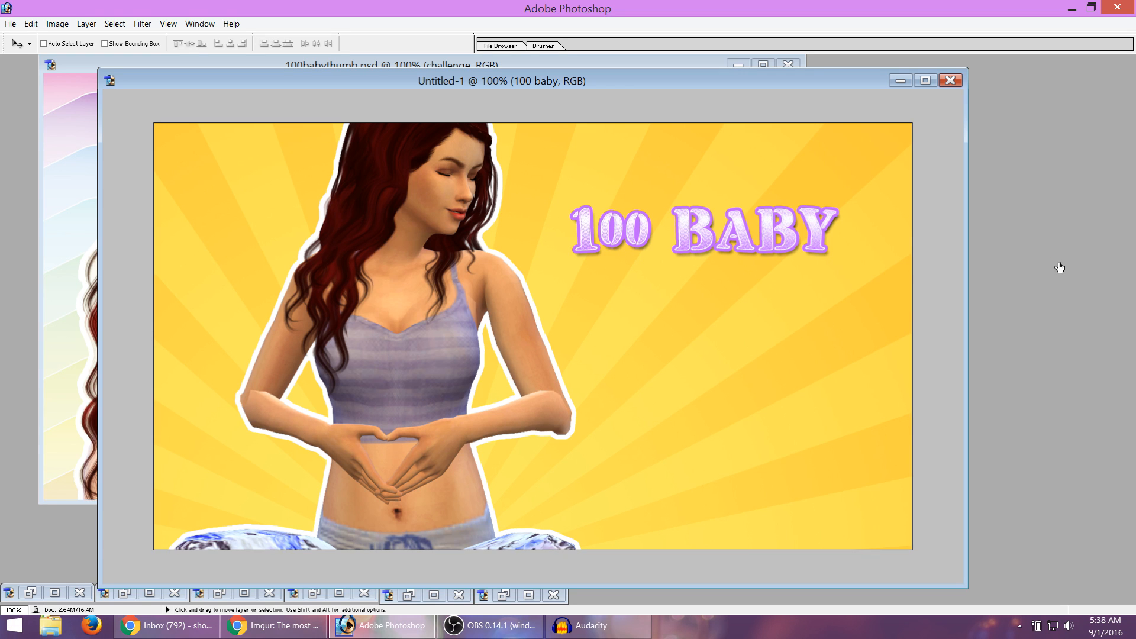
# Move the "100 BABY" title slightly up and left, and enlarge its text to span more of the space beside the woman.
pyautogui.moveTo(751, 233)
pyautogui.mouseDown()
pyautogui.moveTo(783, 268)
pyautogui.moveTo(747, 224)
pyautogui.mouseUp()
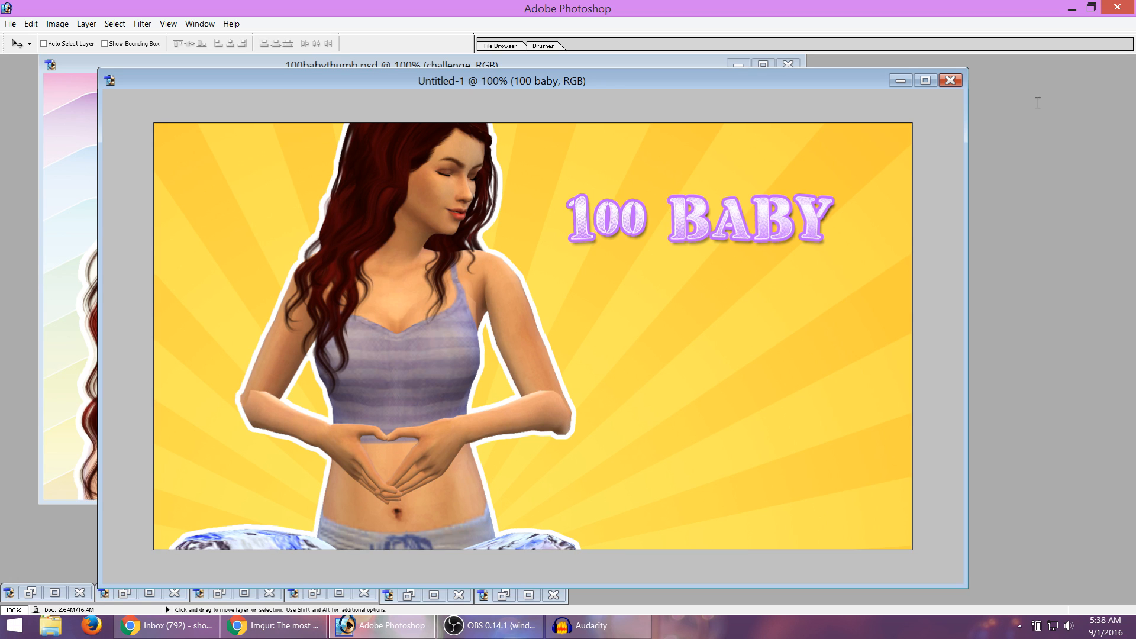
pyautogui.press('Return')
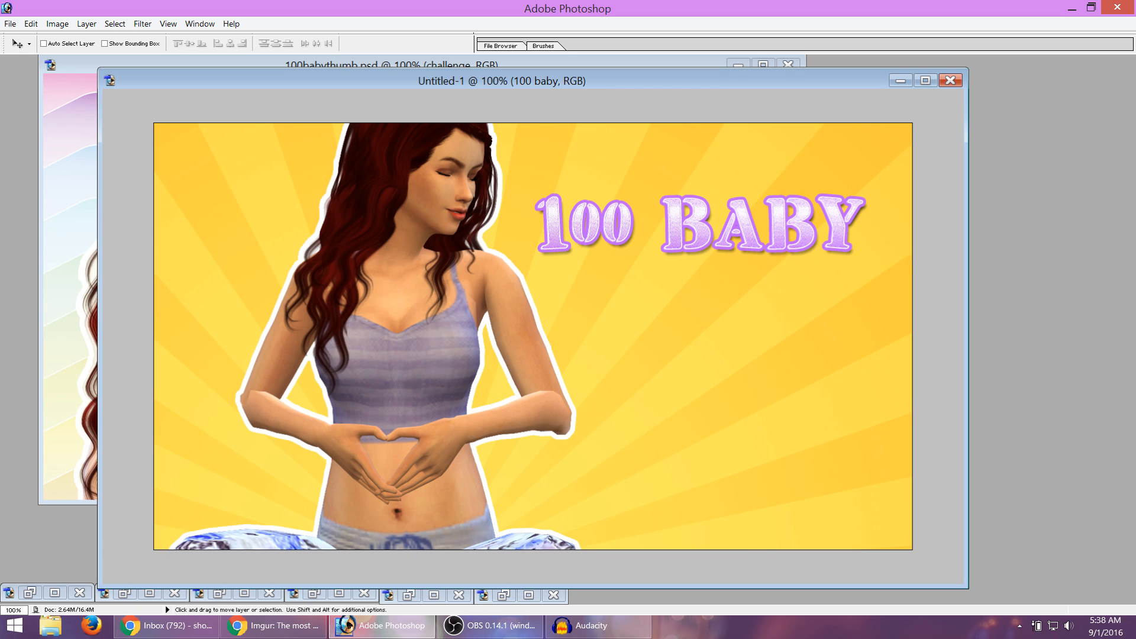
# Enlarge the "100 BABY" title to 150 pt and move it up and slightly right beside the woman.
pyautogui.hotkey('ctrl', 'shift', 't')
pyautogui.hotkey('shift', 'Up')
pyautogui.hotkey('shift', 'Up')
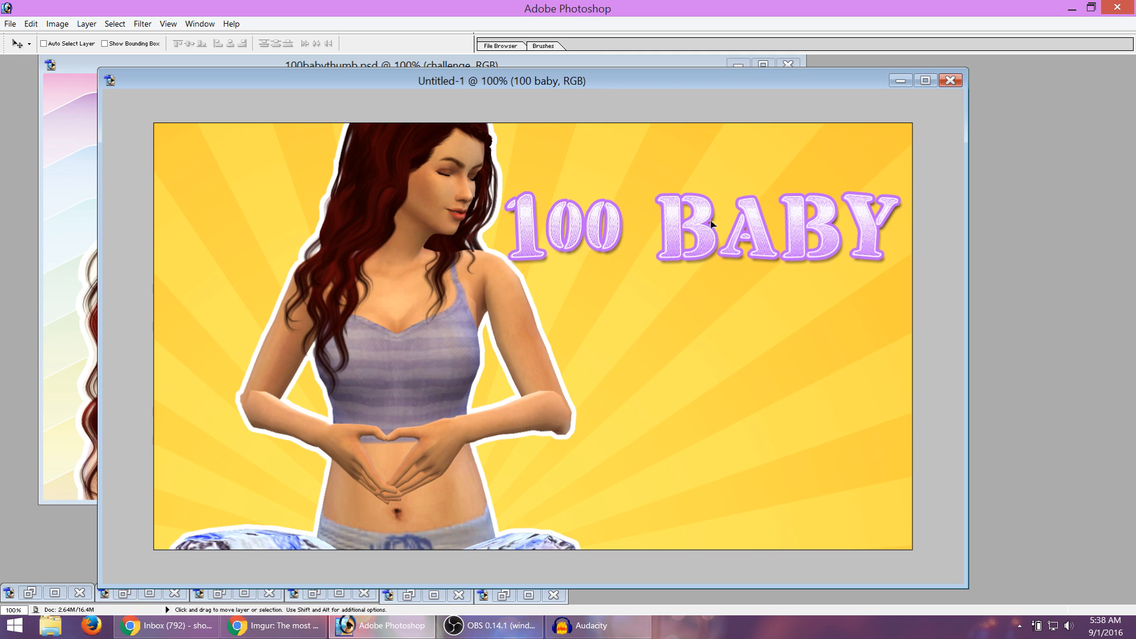
pyautogui.hotkey('shift', 'Right')
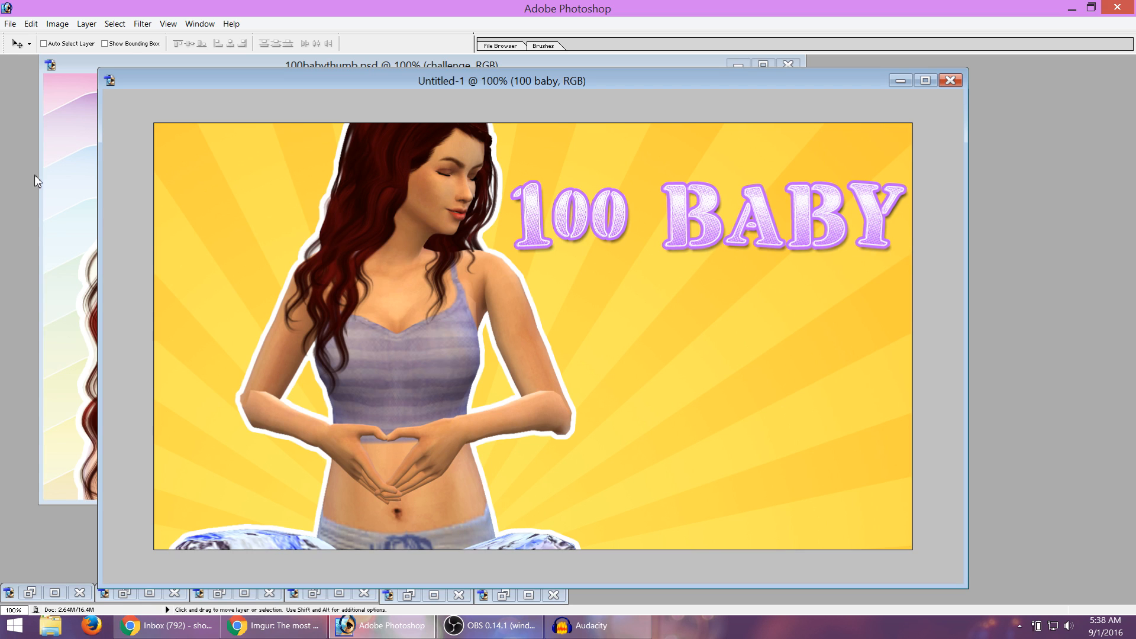
# Set the two zeros in "100 BABY" to 180 pt and nudge the title slightly up and left.
pyautogui.press('t')
pyautogui.click(593, 217)
pyautogui.moveTo(630, 217); pyautogui.dragTo(571, 217)
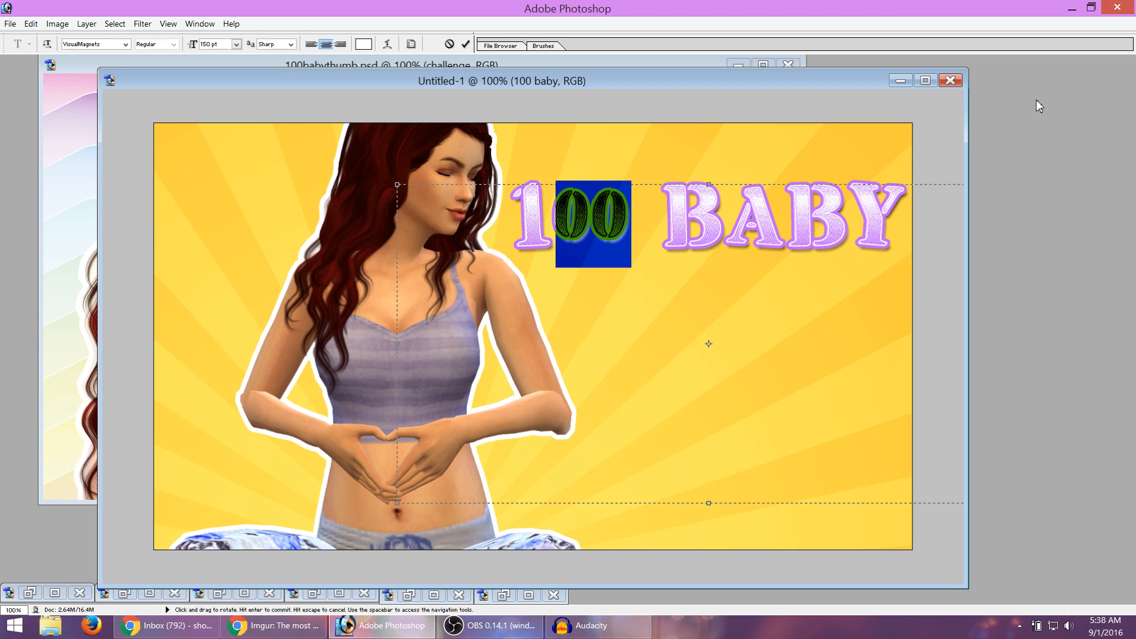
pyautogui.hotkey('ctrl', 'alt', 'shift', '.')
pyautogui.hotkey('ctrl', 'alt', 'shift', '.')
pyautogui.hotkey('ctrl', 'alt', 'shift', '.')
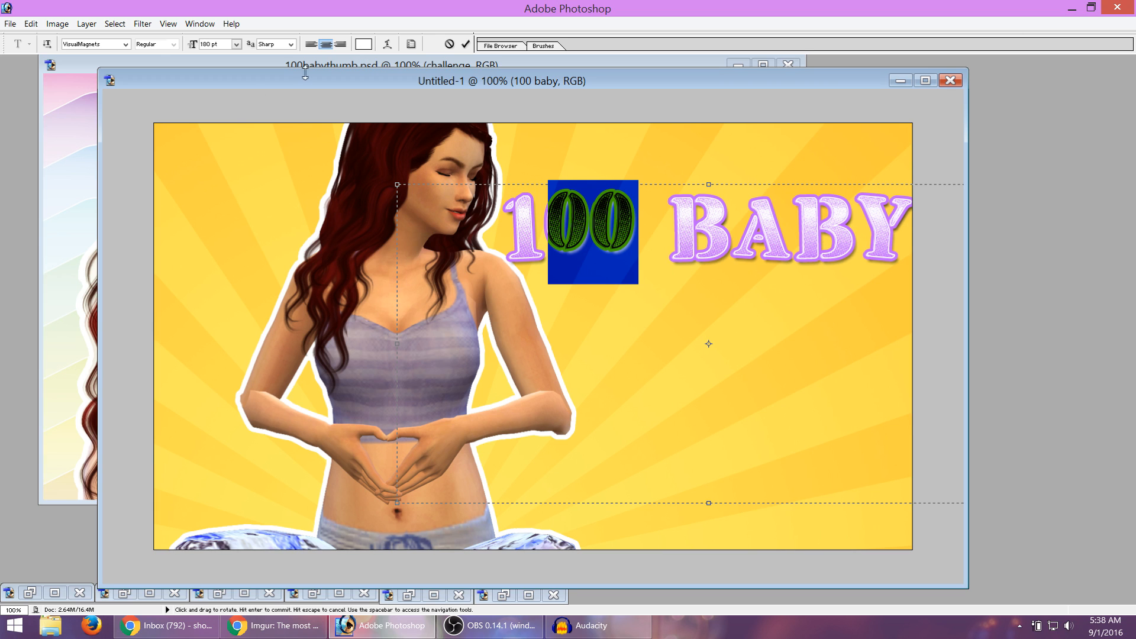
pyautogui.hotkey('ctrl', 'Return')
pyautogui.press('v')
pyautogui.moveTo(746, 244); pyautogui.dragTo(741, 235)
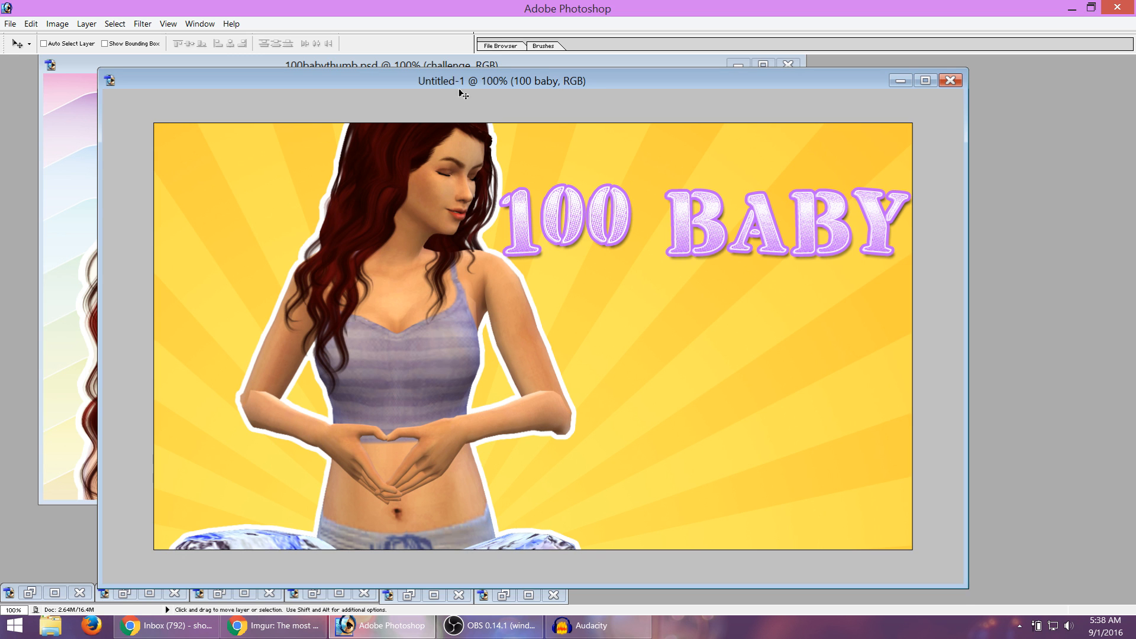
pyautogui.moveTo(461, 92); pyautogui.dragTo(450, 71)
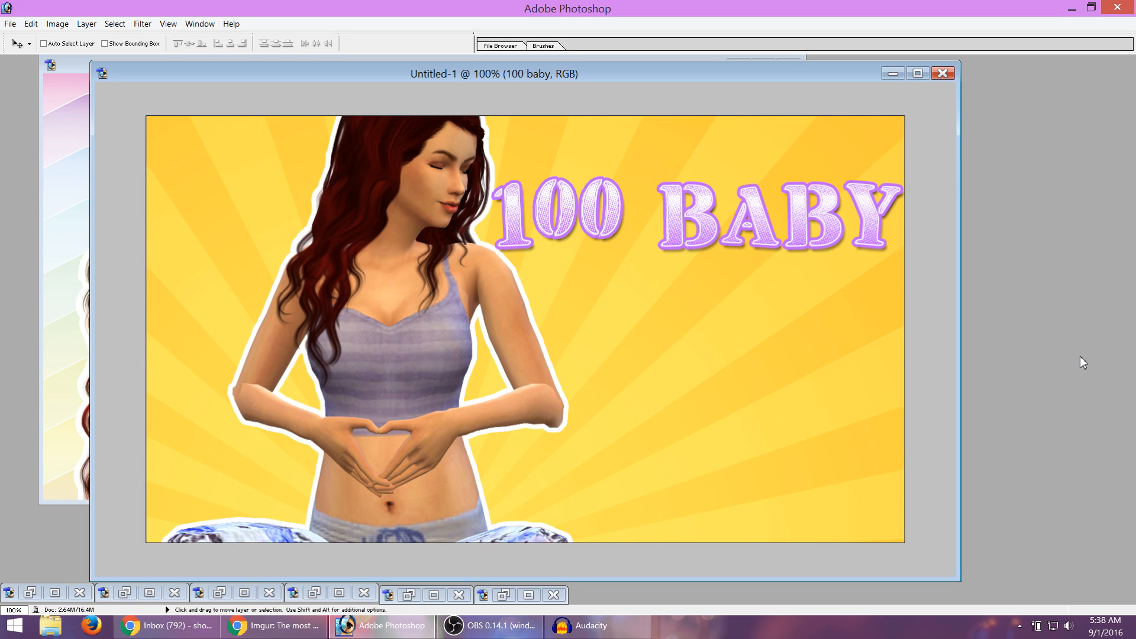
# Duplicate the "100 BABY" title, place the copy below it, and change its text to "CHALLENGE".
pyautogui.hotkey('ctrl', 'j')
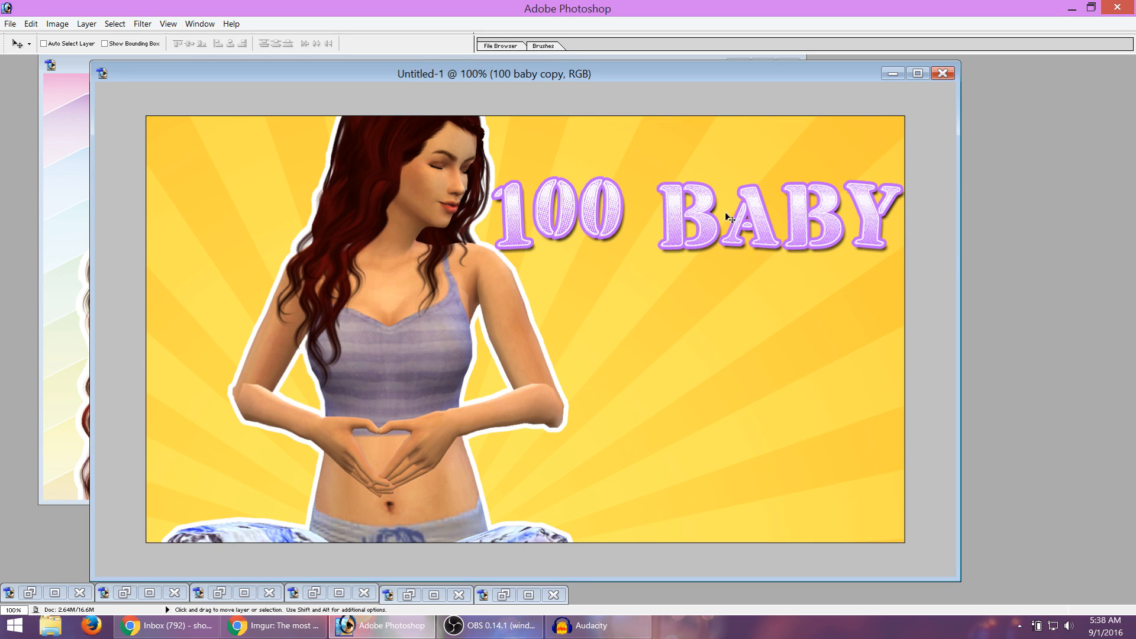
pyautogui.moveTo(725, 211); pyautogui.dragTo(722, 317)
pyautogui.press('t')
pyautogui.click(781, 323)
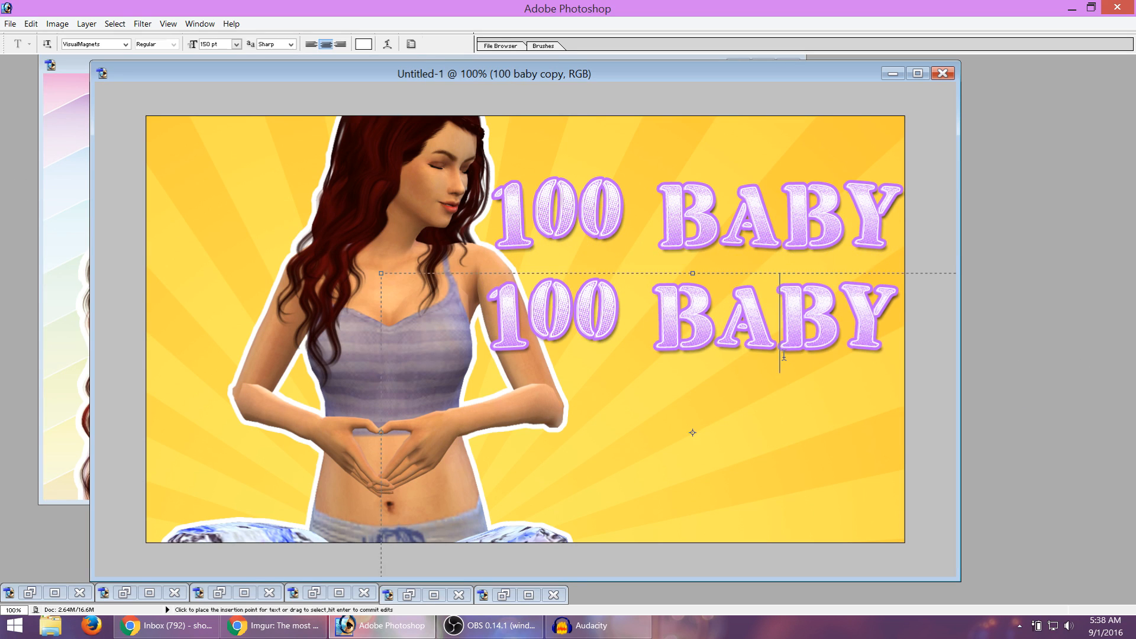
pyautogui.moveTo(899, 339); pyautogui.dragTo(427, 292)
pyautogui.write('CHALLENGE')
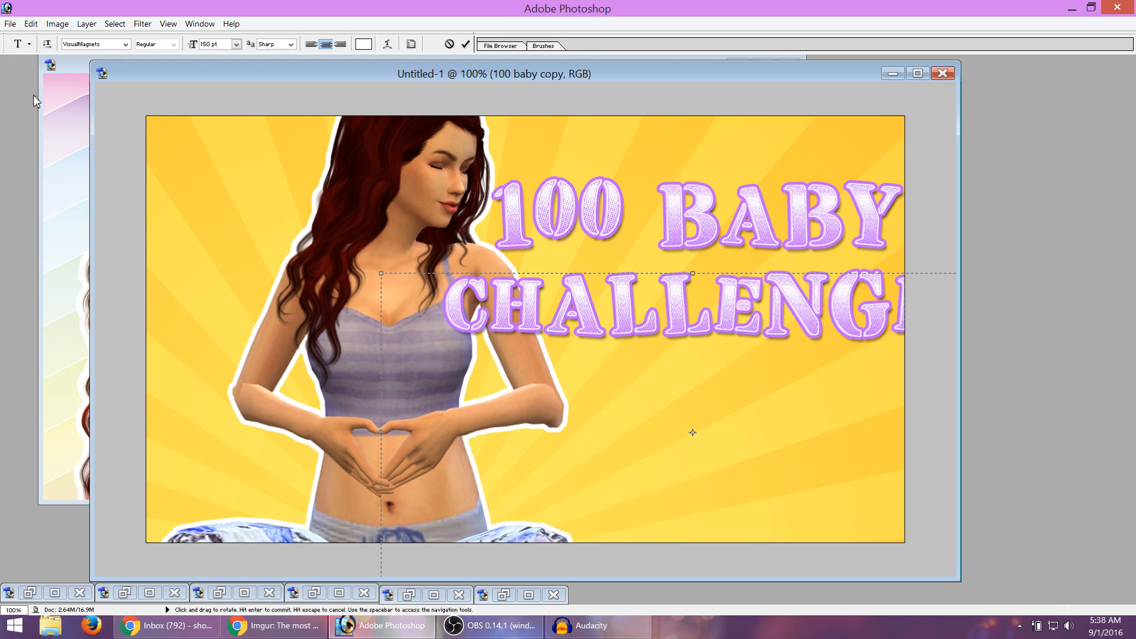
# Move "CHALLENGE" left and down so the whole word fits, and bring "100 BABY" down directly above it.
pyautogui.hotkey('ctrl', 'Return')
pyautogui.press('v')
pyautogui.moveTo(662, 307); pyautogui.dragTo(609, 348)
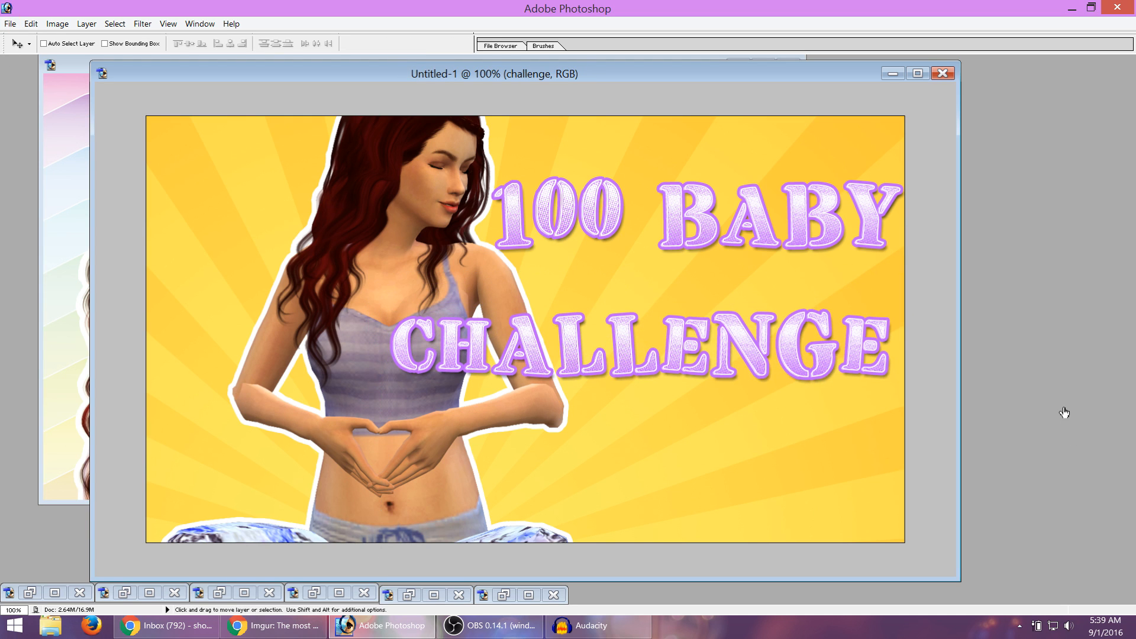
pyautogui.moveTo(666, 238); pyautogui.dragTo(607, 291)
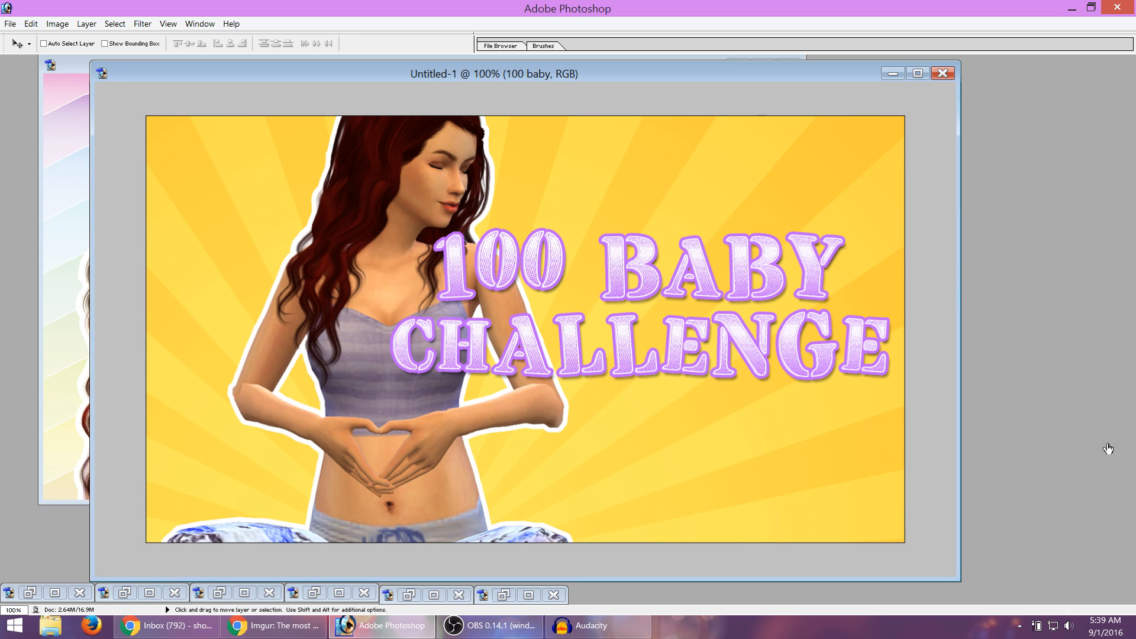
# Reduce the "CHALLENGE" text to nearly the width of "100 BABY" and move it up close beneath that line.
pyautogui.hotkey('alt', '[')
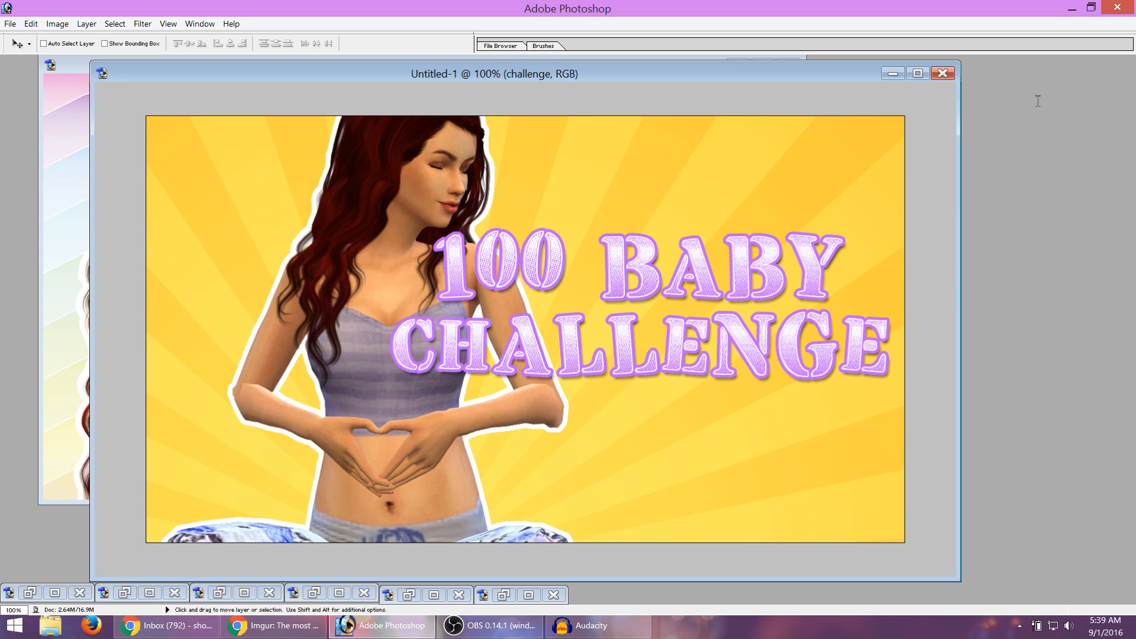
pyautogui.press('Return')
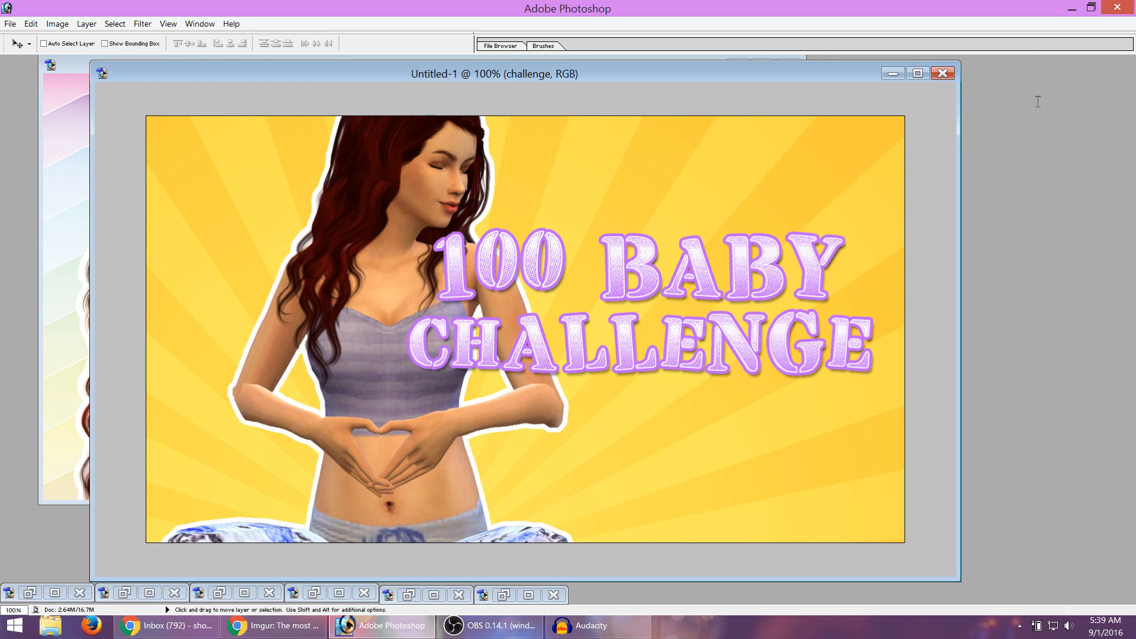
pyautogui.hotkey('ctrl', 'shift', 't')
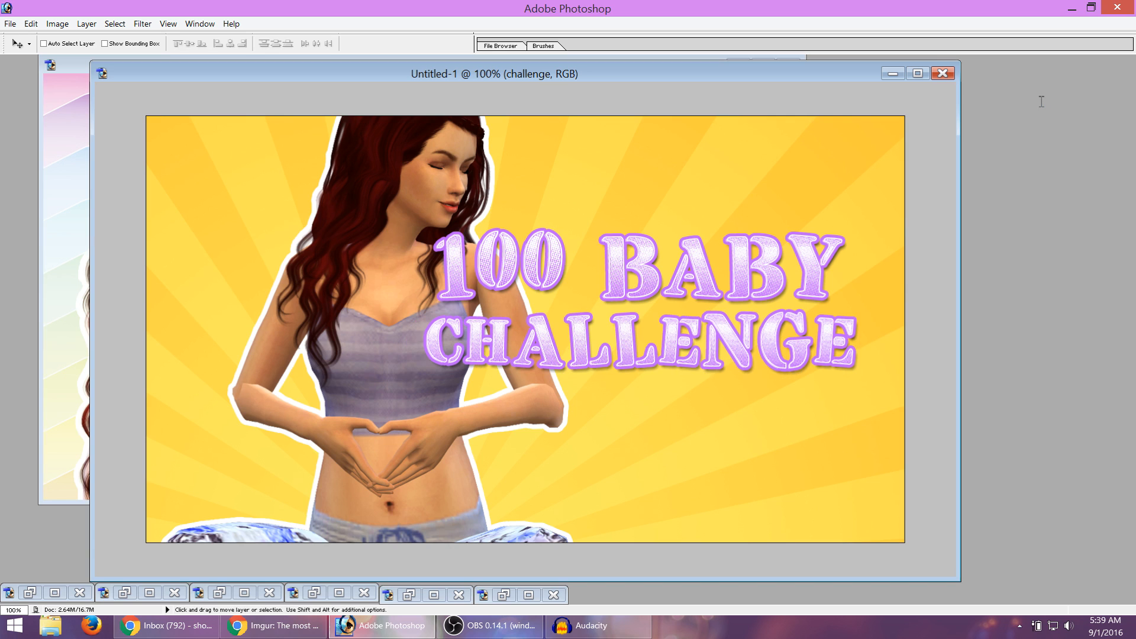
pyautogui.moveTo(793, 348); pyautogui.dragTo(787, 336)
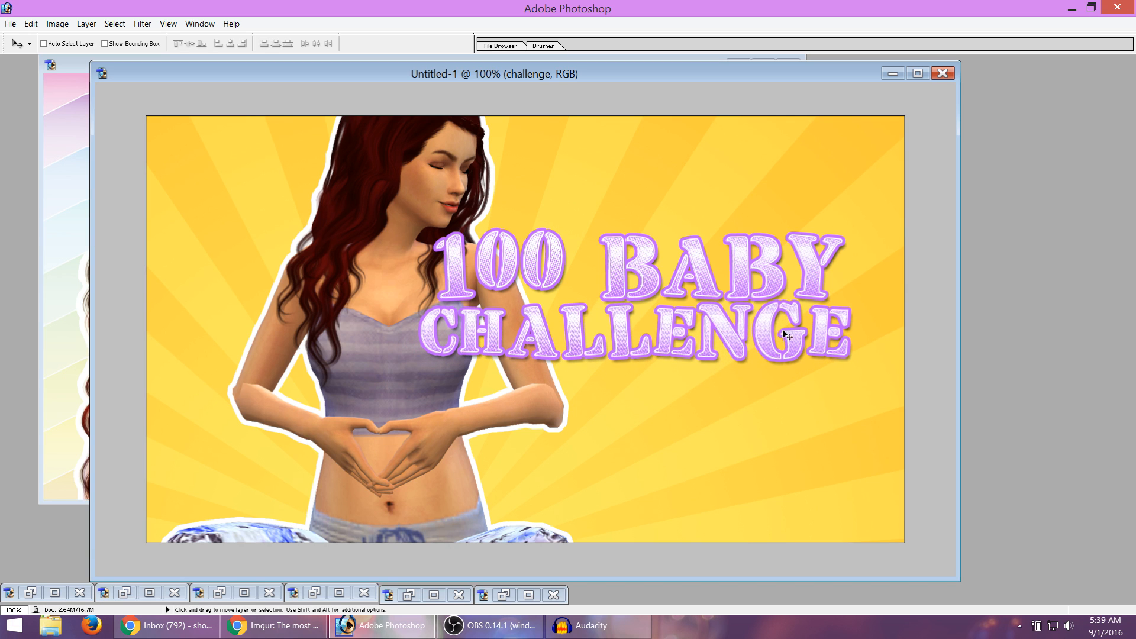
pyautogui.moveTo(649, 344); pyautogui.dragTo(650, 342)
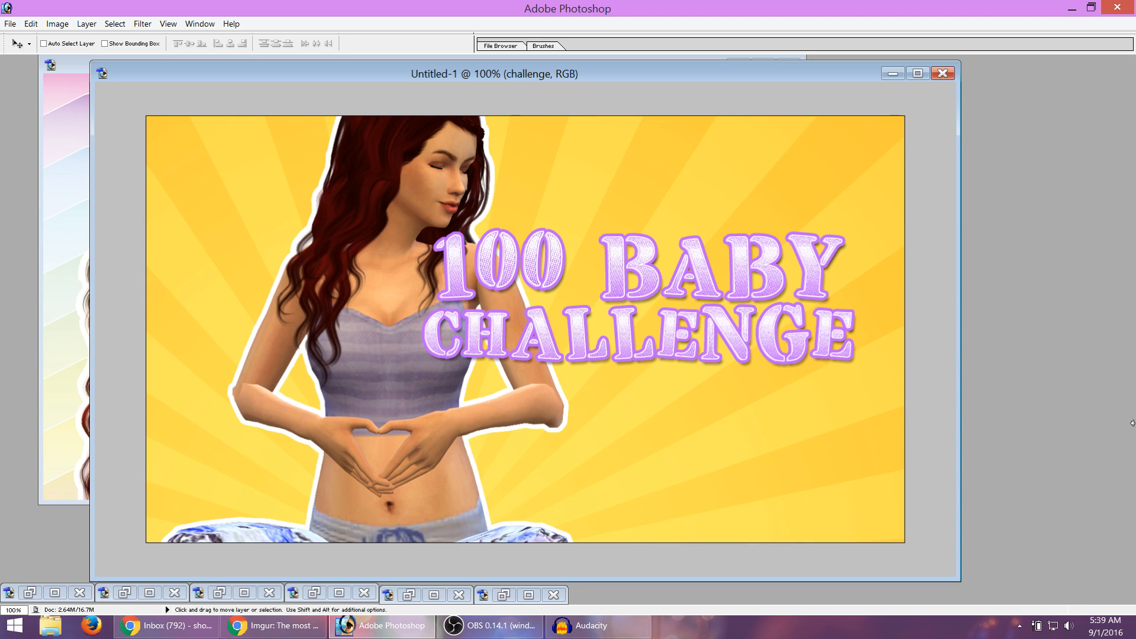
# Move both title lines right and up against the canvas edge, and shift the woman's cutout slightly left and up.
pyautogui.click(1078, 406)
pyautogui.moveTo(679, 268); pyautogui.dragTo(730, 251)
pyautogui.click(1065, 360)
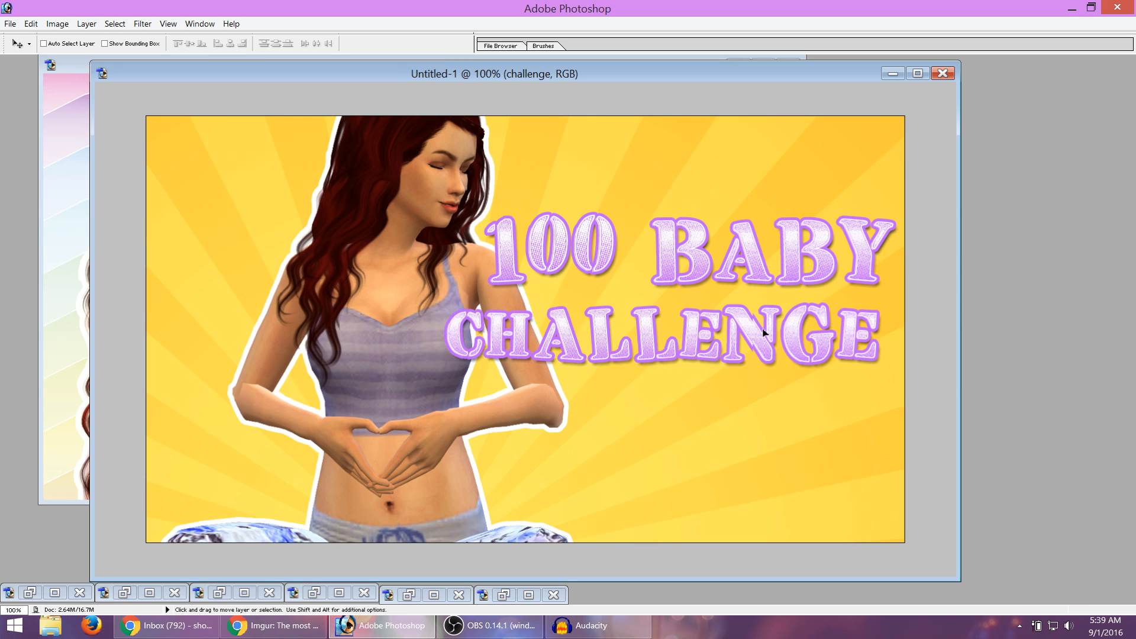
pyautogui.moveTo(737, 333); pyautogui.dragTo(783, 319)
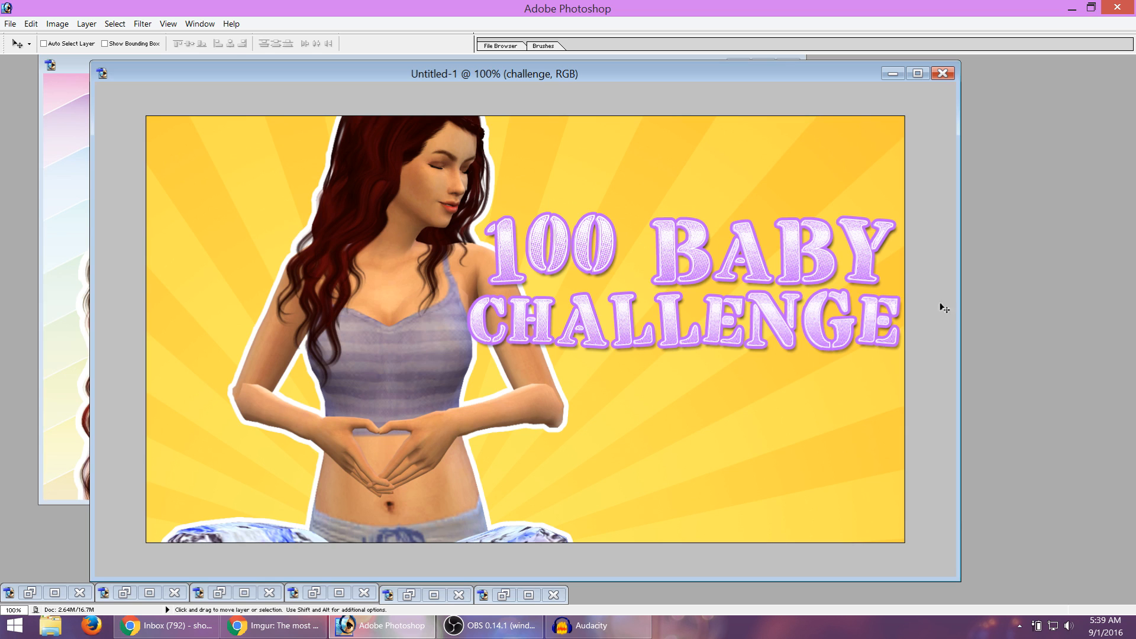
pyautogui.click(1064, 452)
pyautogui.moveTo(438, 413); pyautogui.dragTo(407, 399)
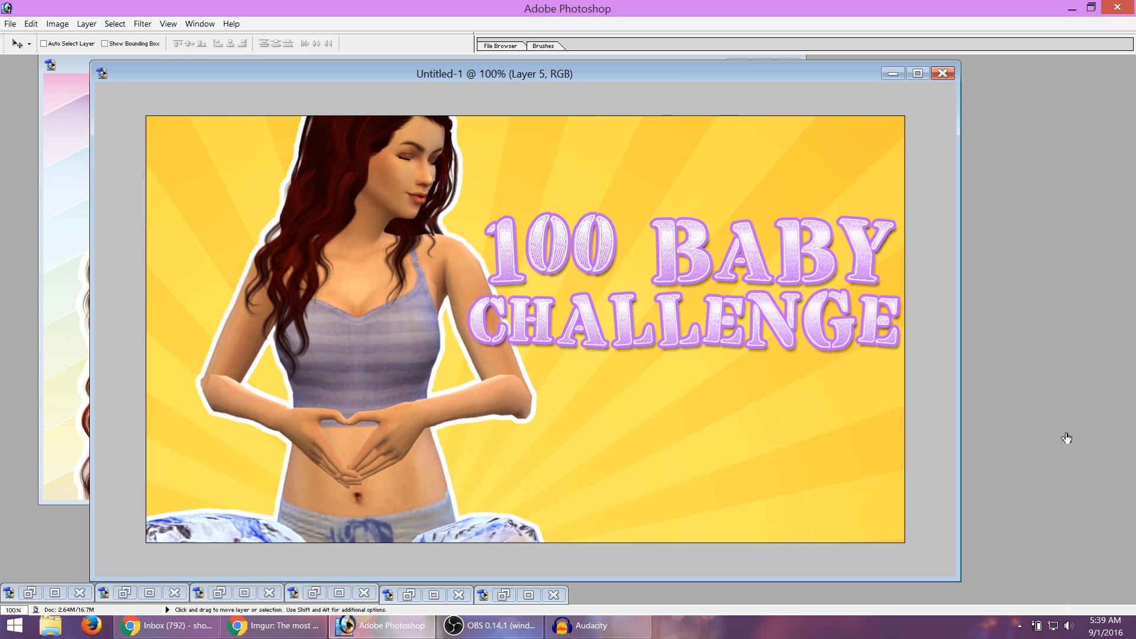
# Show the pregnant woman's cutout behind the title and try scaling it down to 94%.
pyautogui.click(1009, 496)
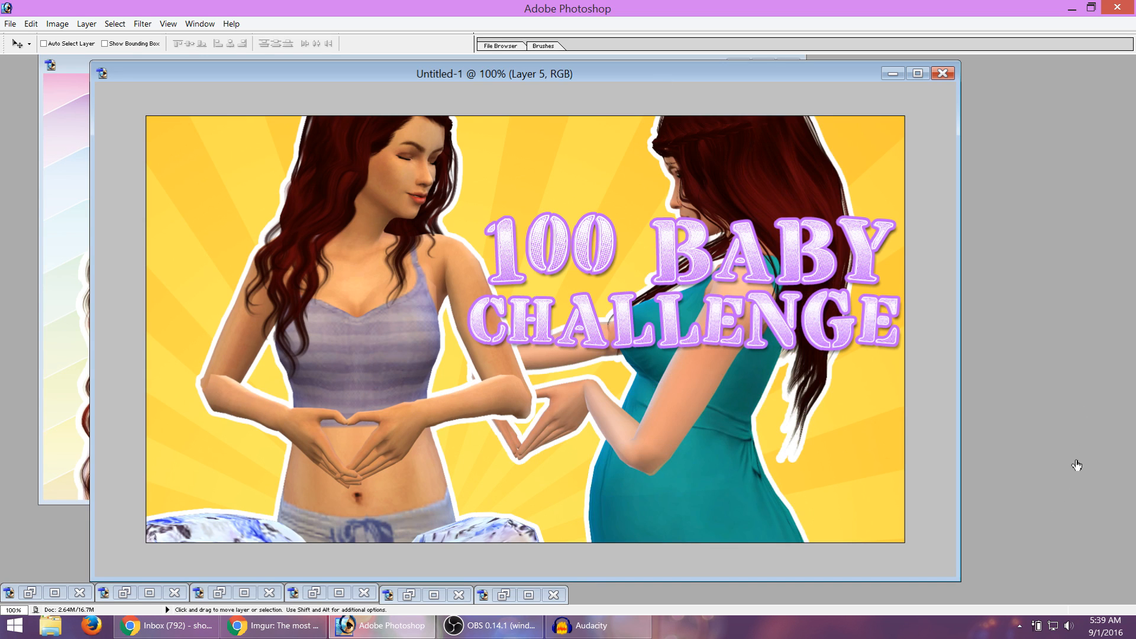
pyautogui.click(1062, 484)
pyautogui.click(136, 245)
pyautogui.scroll(-4, 658, 279)
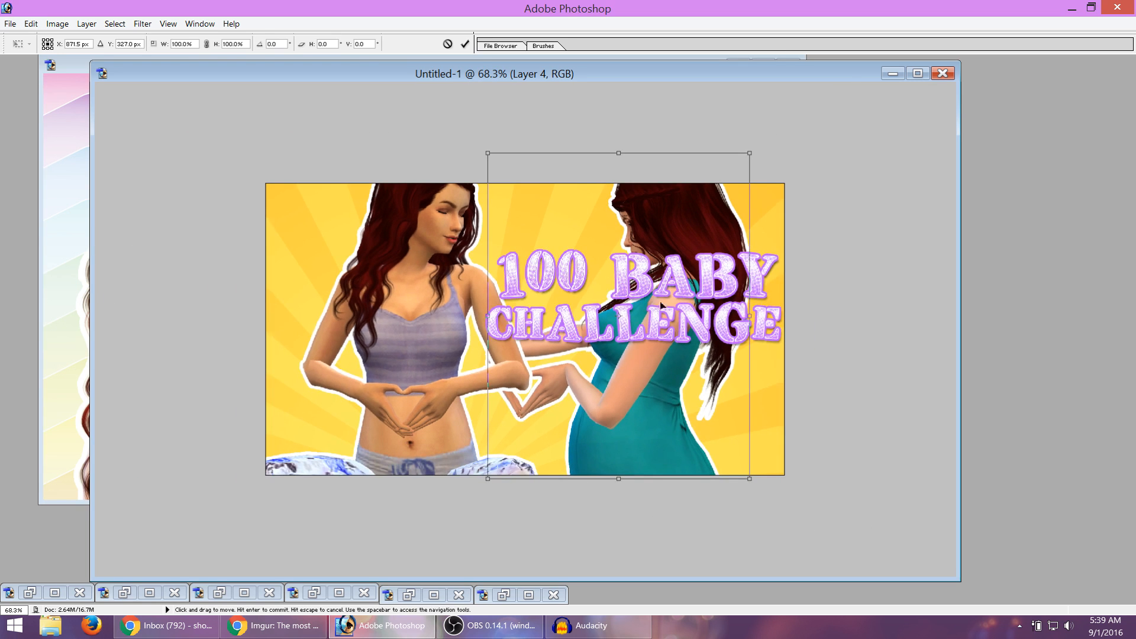
pyautogui.moveTo(748, 153); pyautogui.dragTo(734, 172)
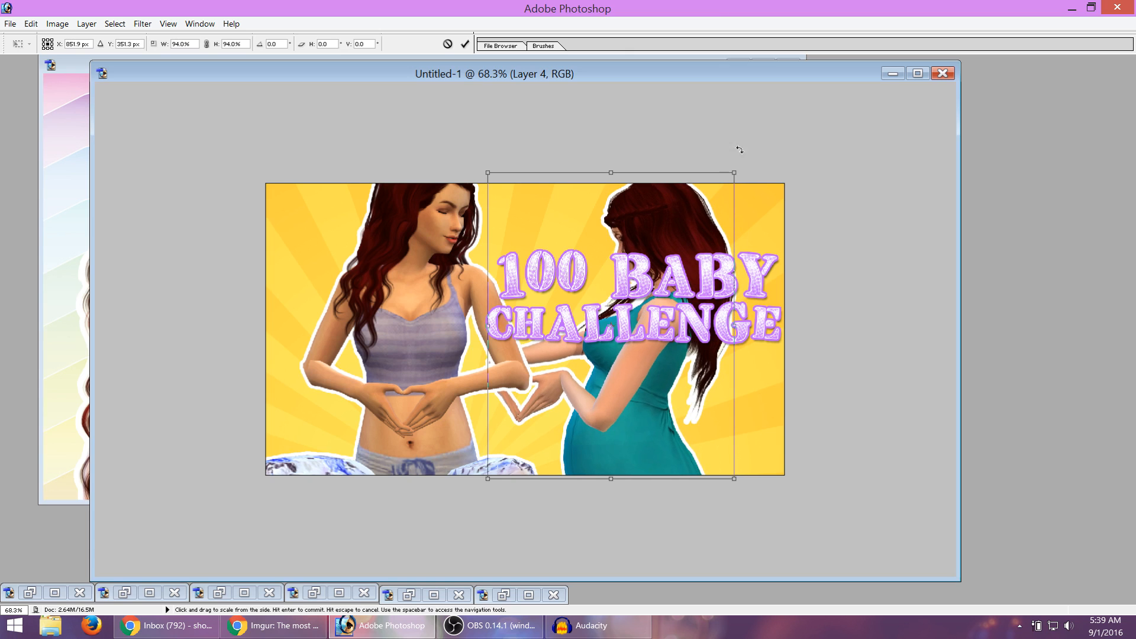
pyautogui.moveTo(681, 73); pyautogui.dragTo(715, 57)
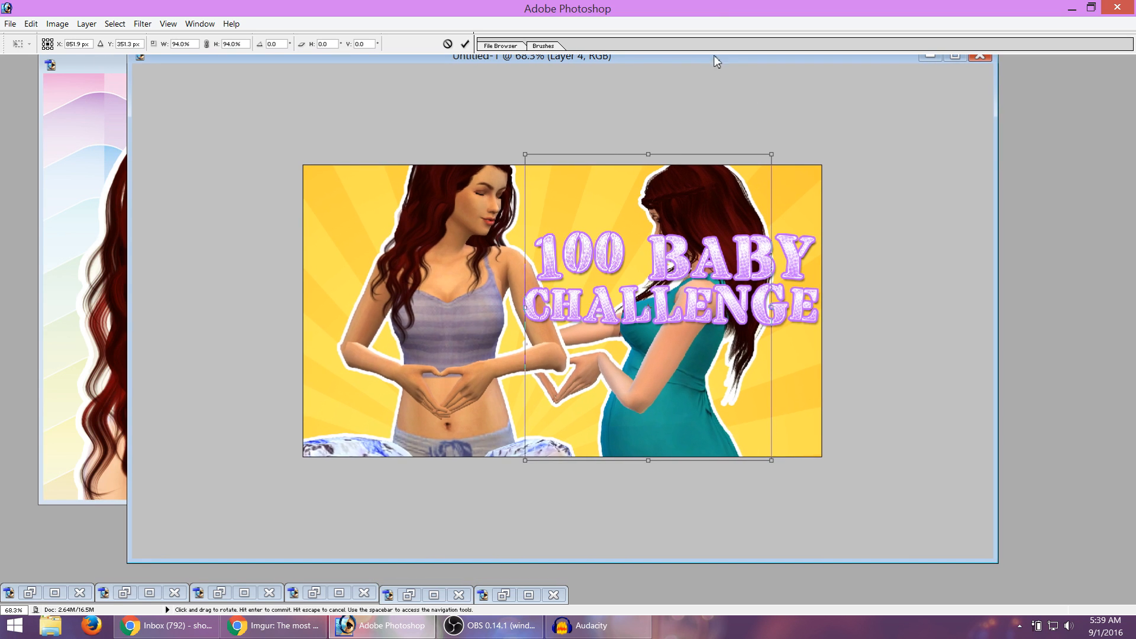
# Erase the cream background of 09-01-16_4-41-51 AM.png with the Magic Eraser, including the gap between the arms and inside the heart-shaped hands.
pyautogui.click(30, 592)
pyautogui.moveTo(835, 136); pyautogui.dragTo(787, 142)
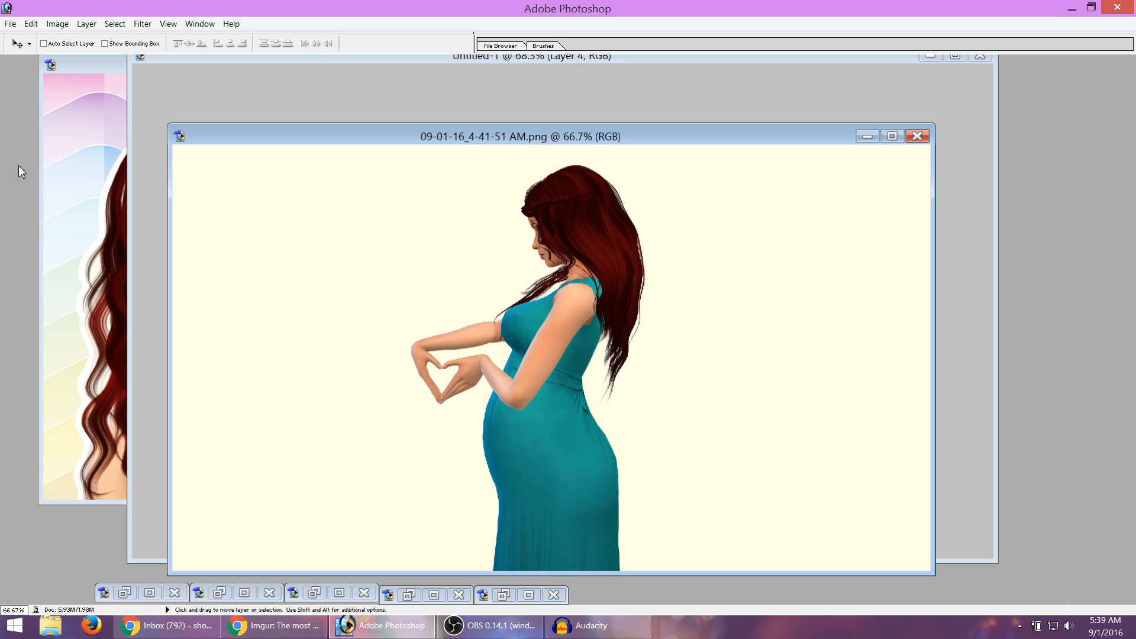
pyautogui.press('e')
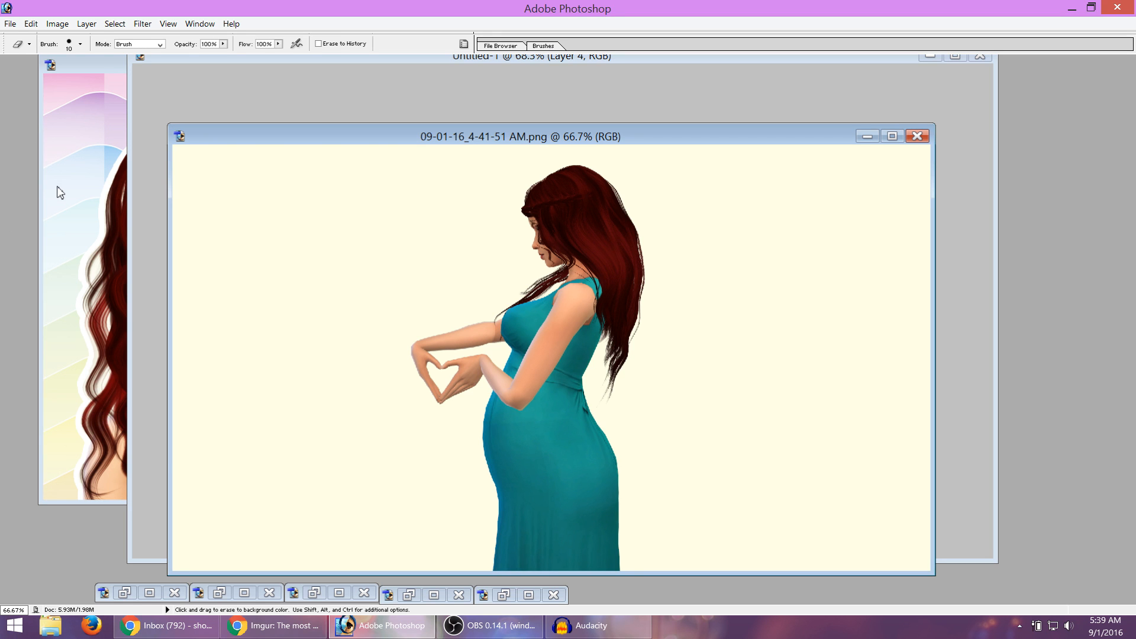
pyautogui.hotkey('shift', 'e')
pyautogui.hotkey('shift', 'e')
pyautogui.click(274, 269)
pyautogui.click(495, 354)
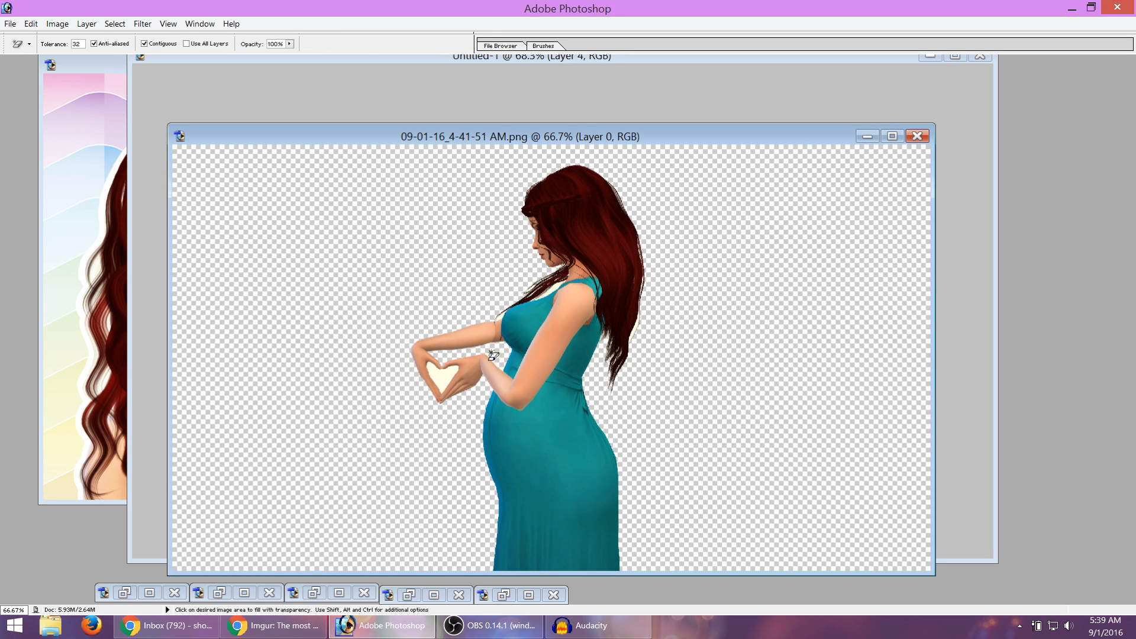
pyautogui.click(442, 378)
pyautogui.press('h')
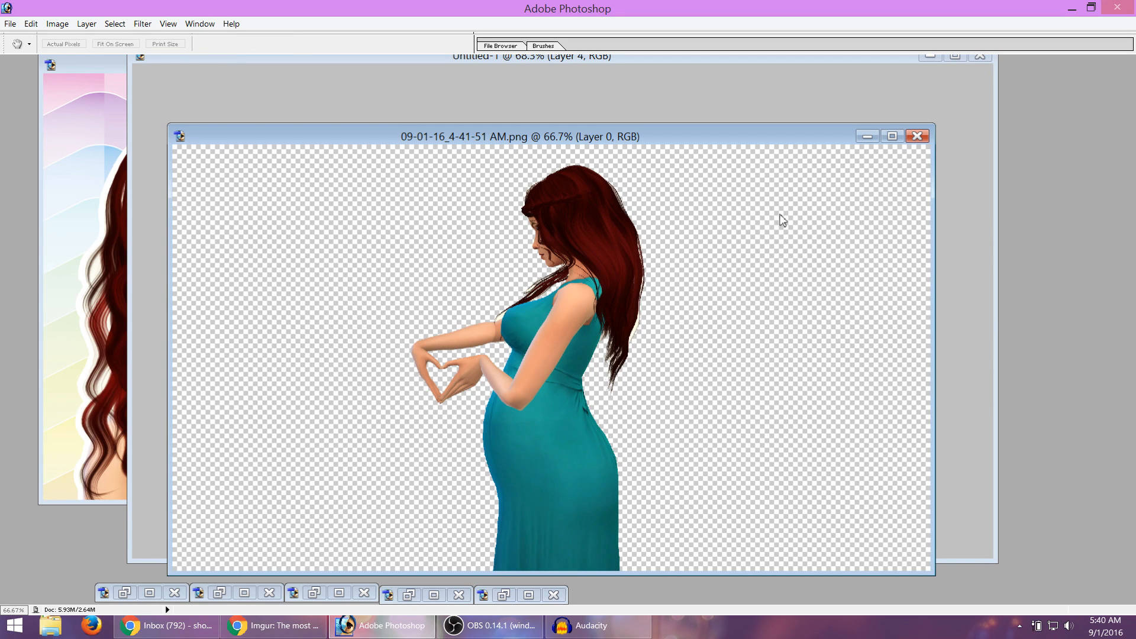
# Add a thickened white Stroke outline around the pregnant woman's cutout.
pyautogui.click(751, 312)
pyautogui.press('Up')
pyautogui.press('Up')
pyautogui.press('Up')
pyautogui.press('Up')
pyautogui.press('Up')
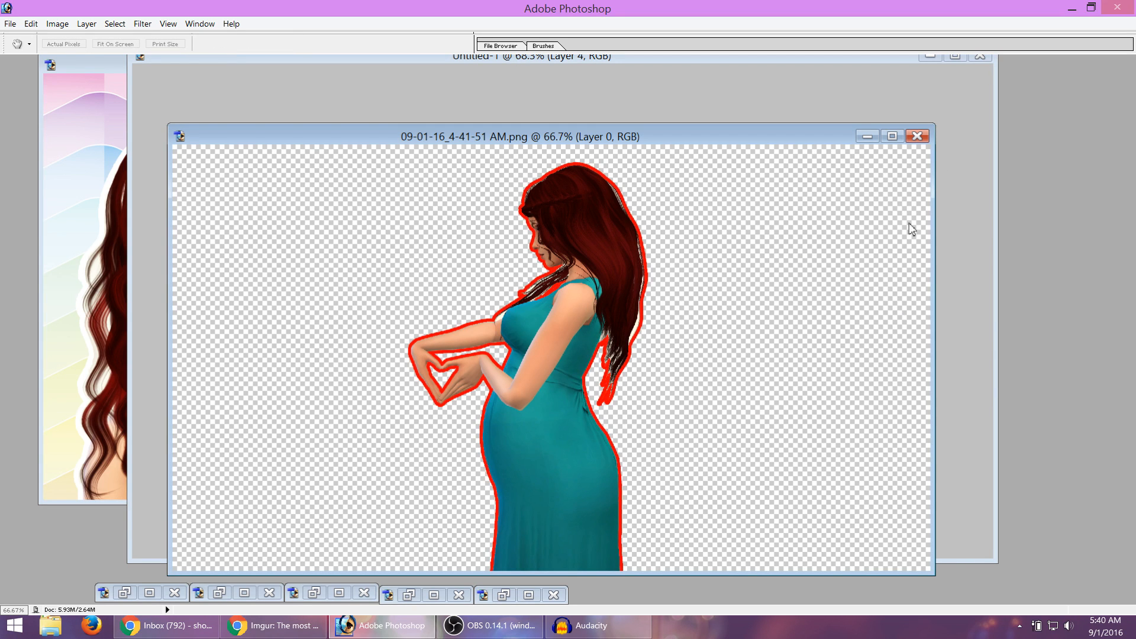
pyautogui.click(867, 249)
pyautogui.moveTo(801, 214); pyautogui.dragTo(748, 104)
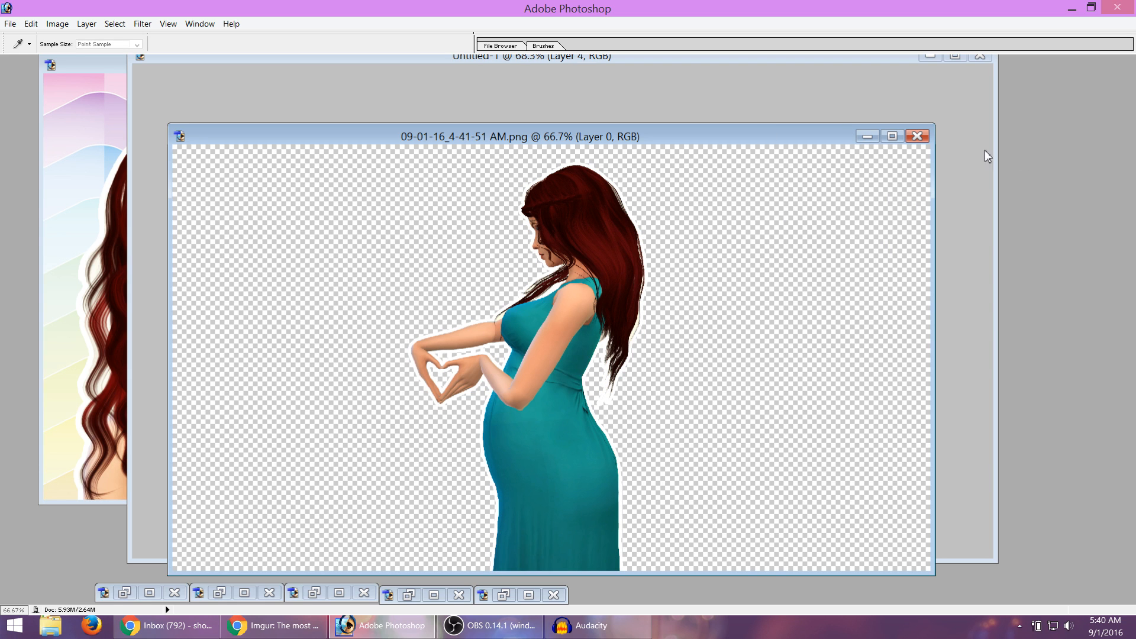
pyautogui.click(1040, 141)
pyautogui.click(1044, 155)
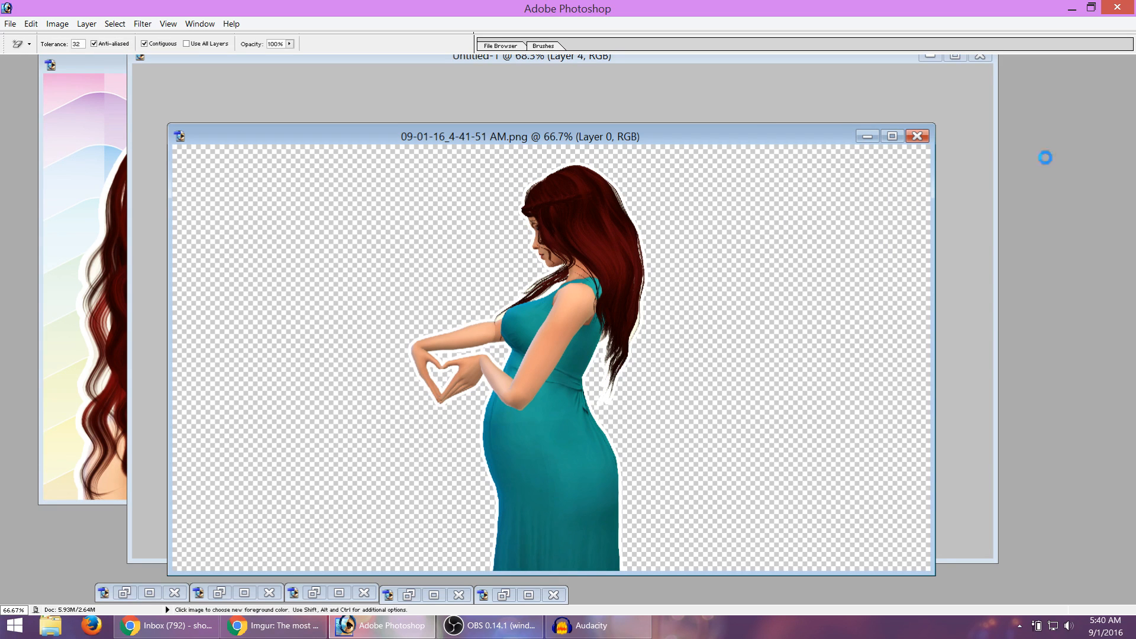
# Copy the outlined pregnant woman into the thumbnail and delete her earlier cutout layer.
pyautogui.moveTo(723, 140); pyautogui.dragTo(556, 146)
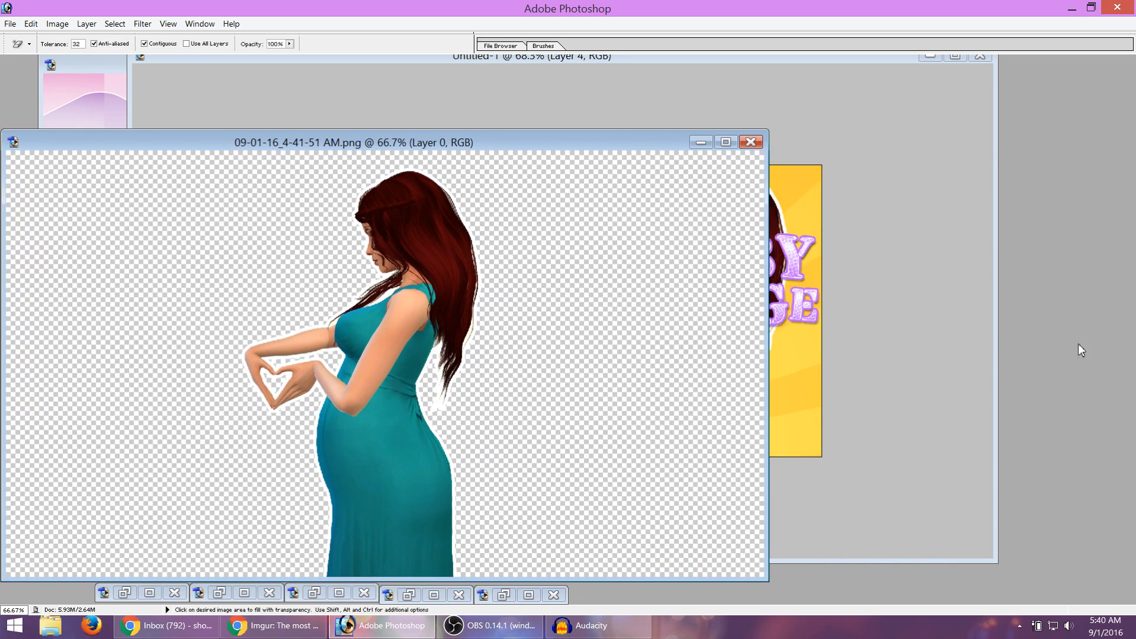
pyautogui.moveTo(1068, 362); pyautogui.dragTo(783, 349)
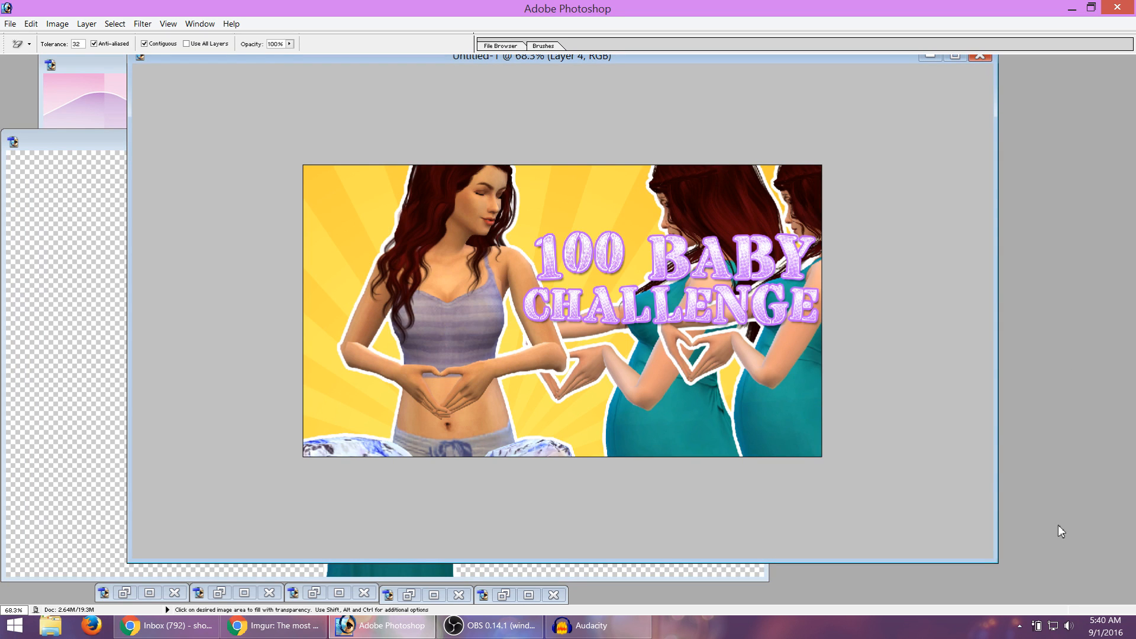
pyautogui.click(562, 242)
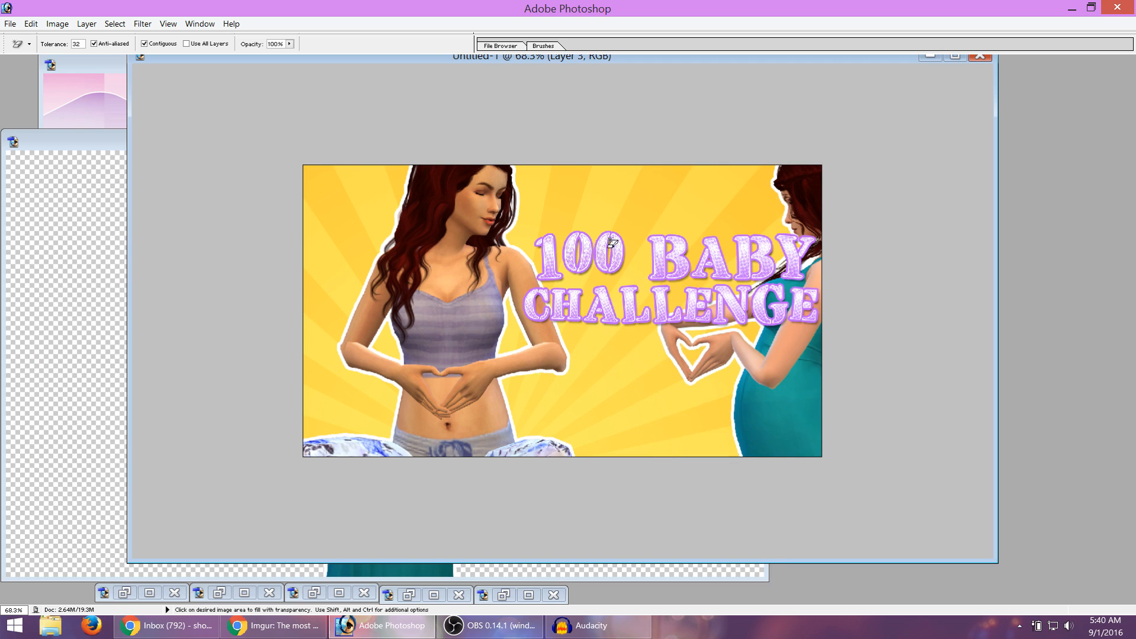
pyautogui.press('v')
pyautogui.moveTo(763, 395); pyautogui.dragTo(655, 400)
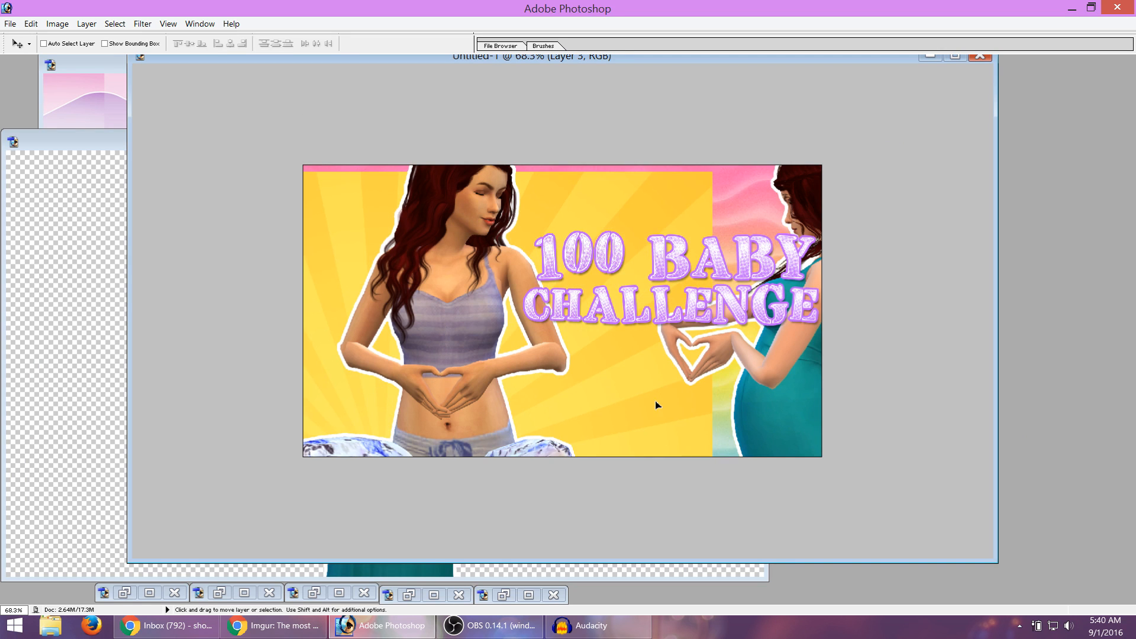
pyautogui.click(31, 25)
pyautogui.click(40, 39)
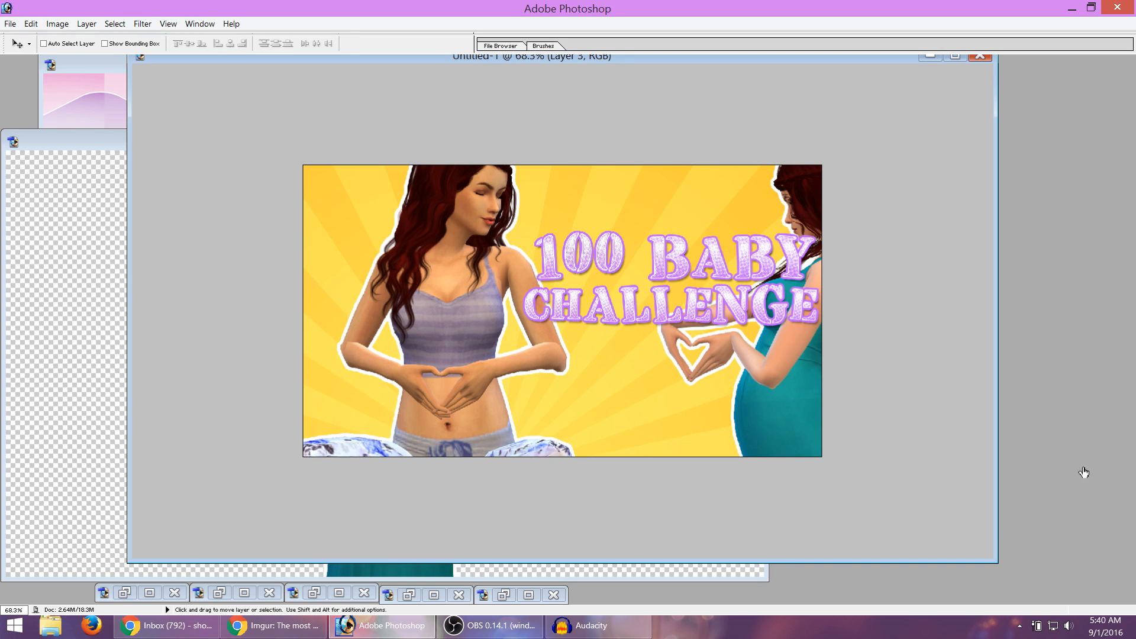
# Scale the pregnant woman's cutout down to 78.4% and place her on the right half of the thumbnail.
pyautogui.click(1079, 492)
pyautogui.moveTo(760, 397); pyautogui.dragTo(645, 393)
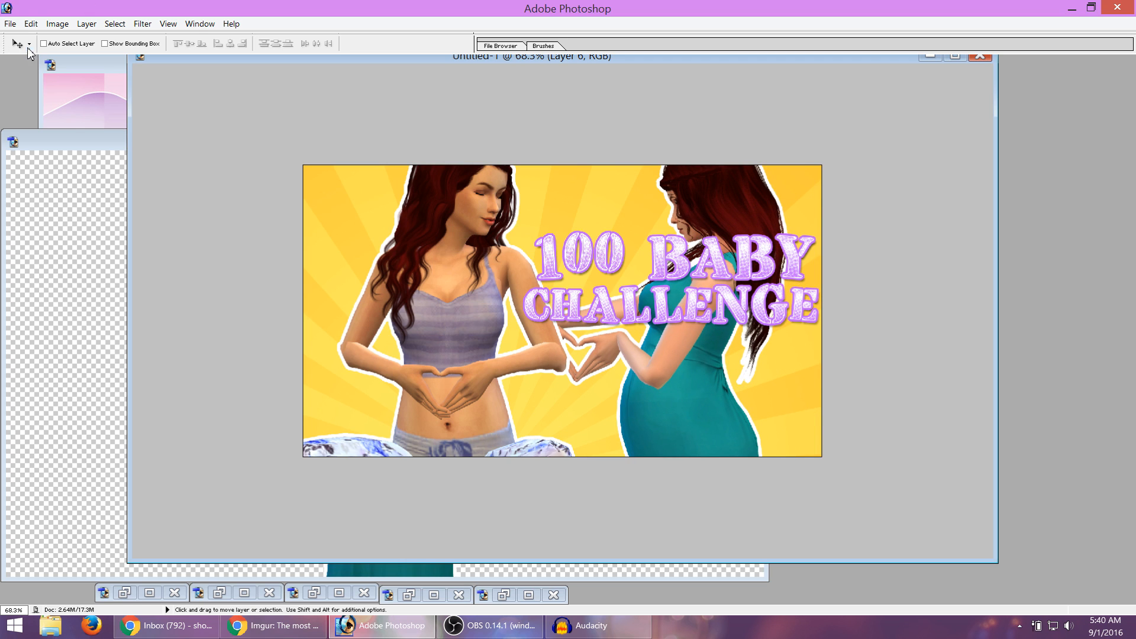
pyautogui.click(31, 25)
pyautogui.click(121, 246)
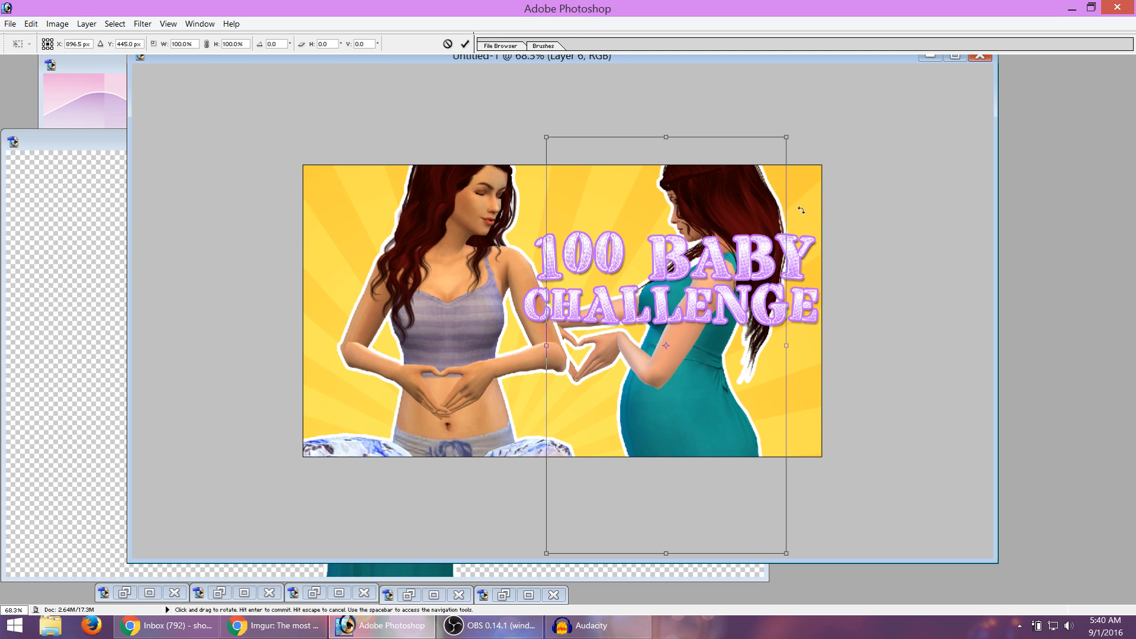
pyautogui.moveTo(791, 136); pyautogui.dragTo(727, 201)
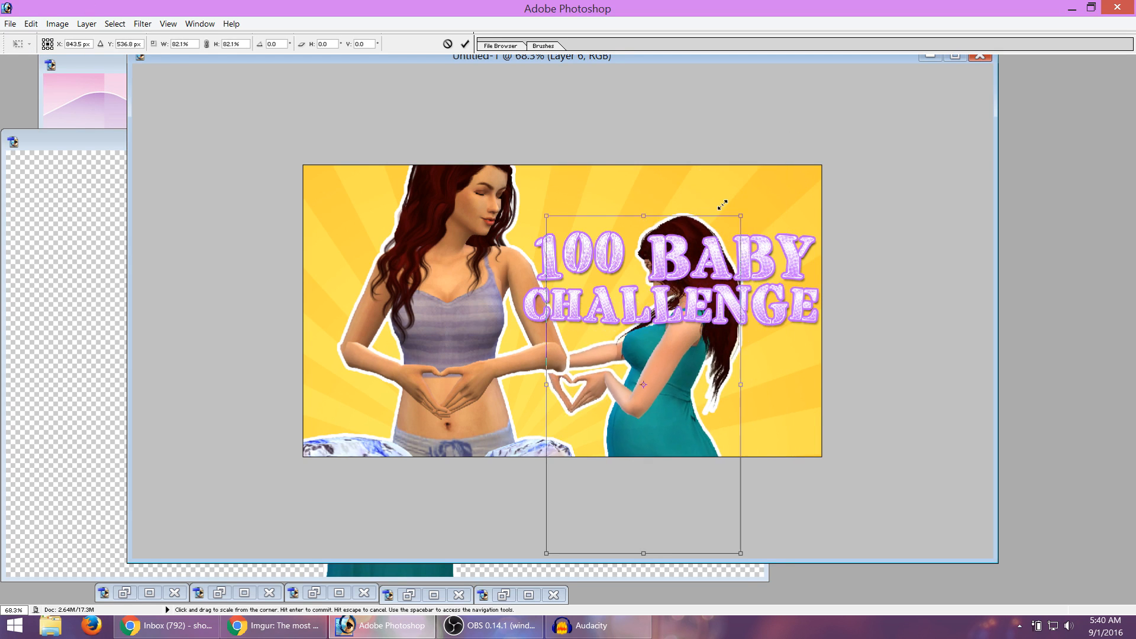
pyautogui.moveTo(655, 381); pyautogui.dragTo(700, 322)
pyautogui.moveTo(790, 146); pyautogui.dragTo(775, 167)
pyautogui.moveTo(698, 393)
pyautogui.mouseDown()
pyautogui.moveTo(698, 379)
pyautogui.moveTo(704, 393)
pyautogui.moveTo(692, 398)
pyautogui.mouseUp()
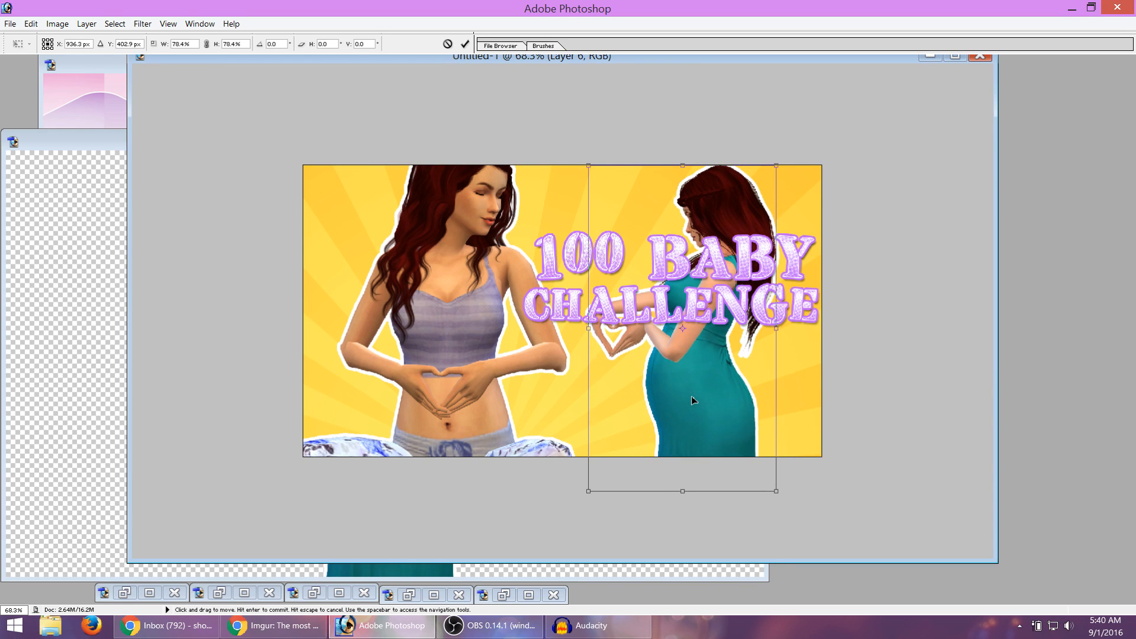
pyautogui.click(463, 44)
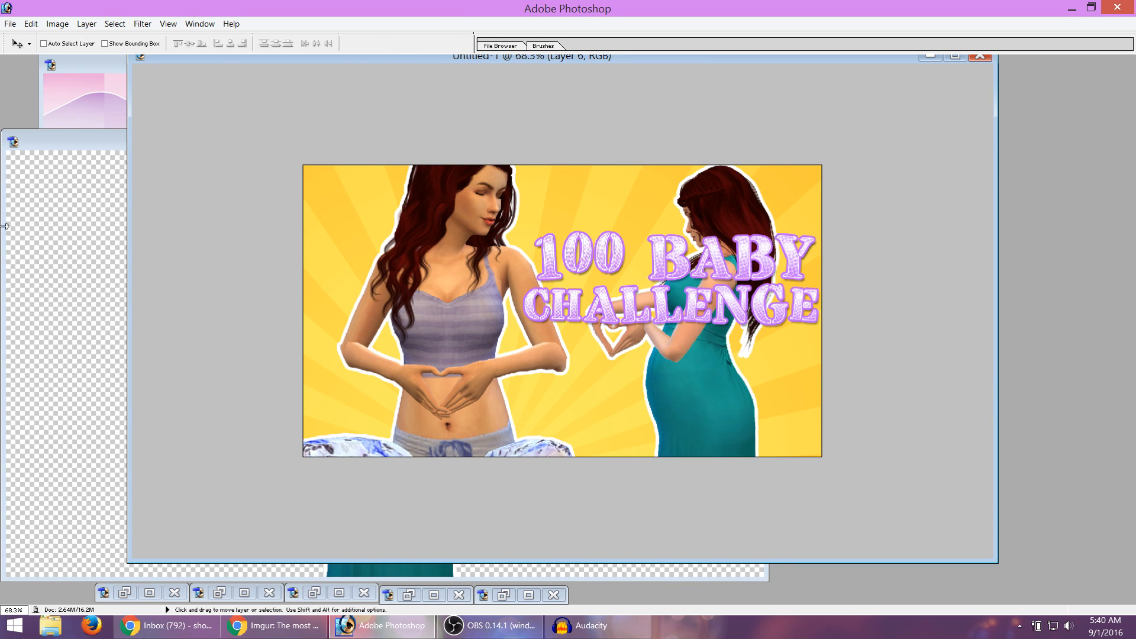
# Nudge the cutouts of the pregnant woman and the front-facing woman slightly up and to the left.
pyautogui.press('z')
pyautogui.click(240, 45)
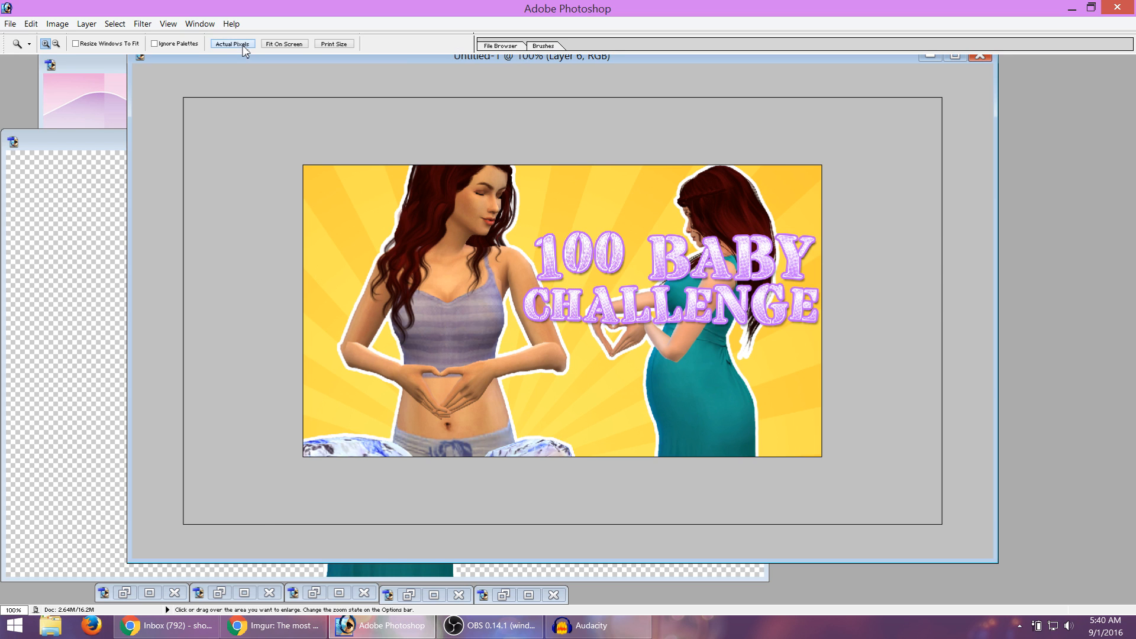
pyautogui.press('v')
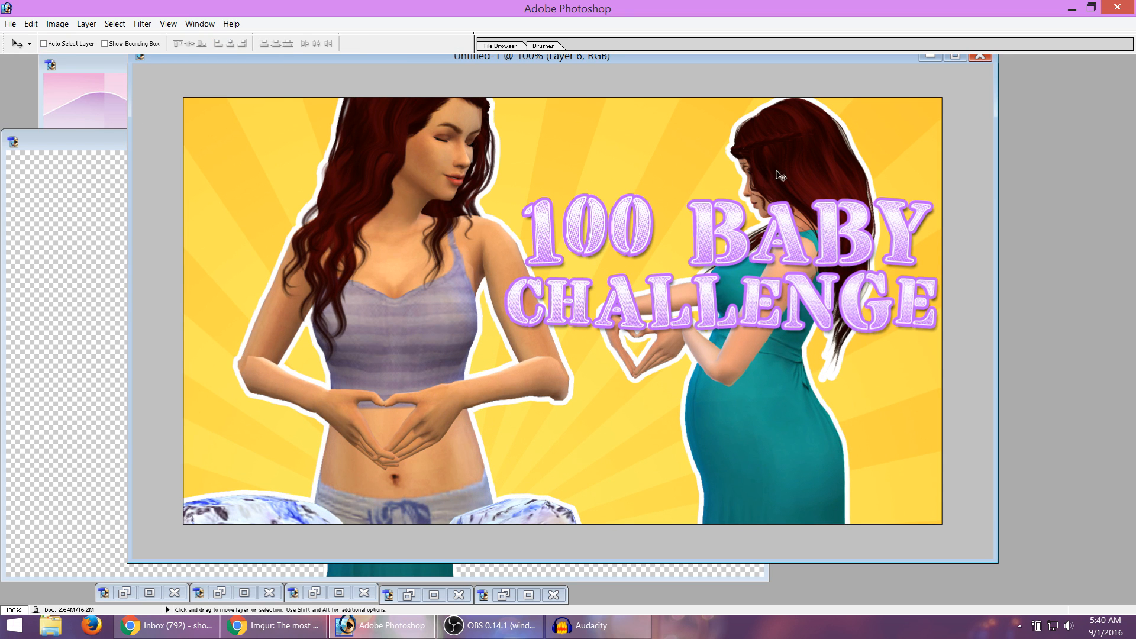
pyautogui.moveTo(780, 175)
pyautogui.mouseDown()
pyautogui.moveTo(770, 167)
pyautogui.moveTo(789, 166)
pyautogui.mouseUp()
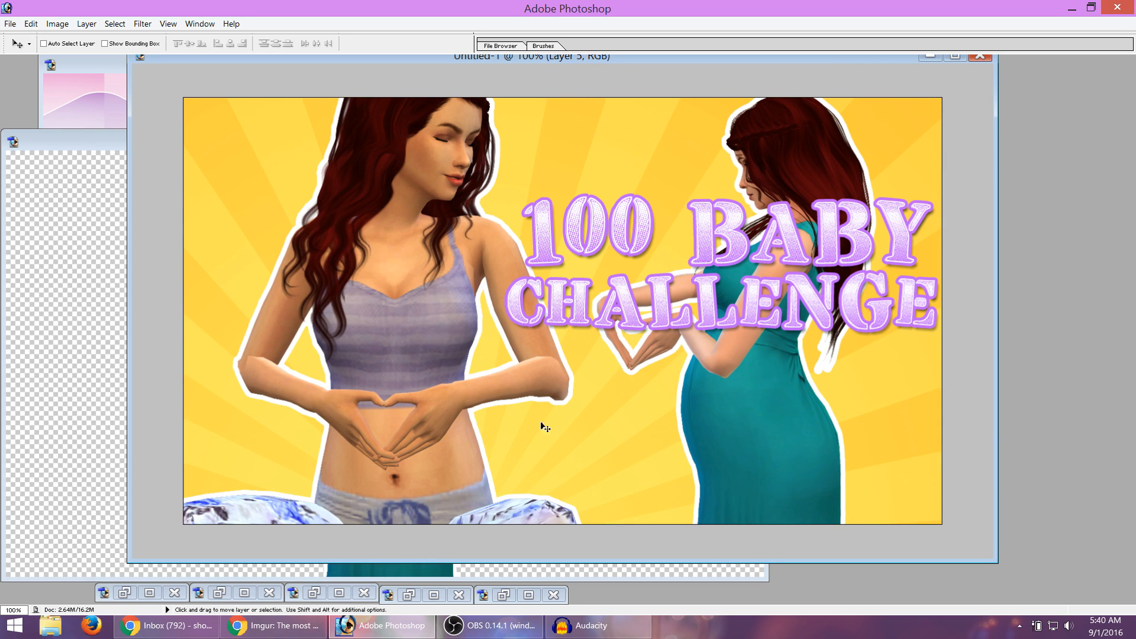
pyautogui.moveTo(376, 304)
pyautogui.mouseDown()
pyautogui.moveTo(392, 322)
pyautogui.moveTo(361, 308)
pyautogui.moveTo(367, 291)
pyautogui.mouseUp()
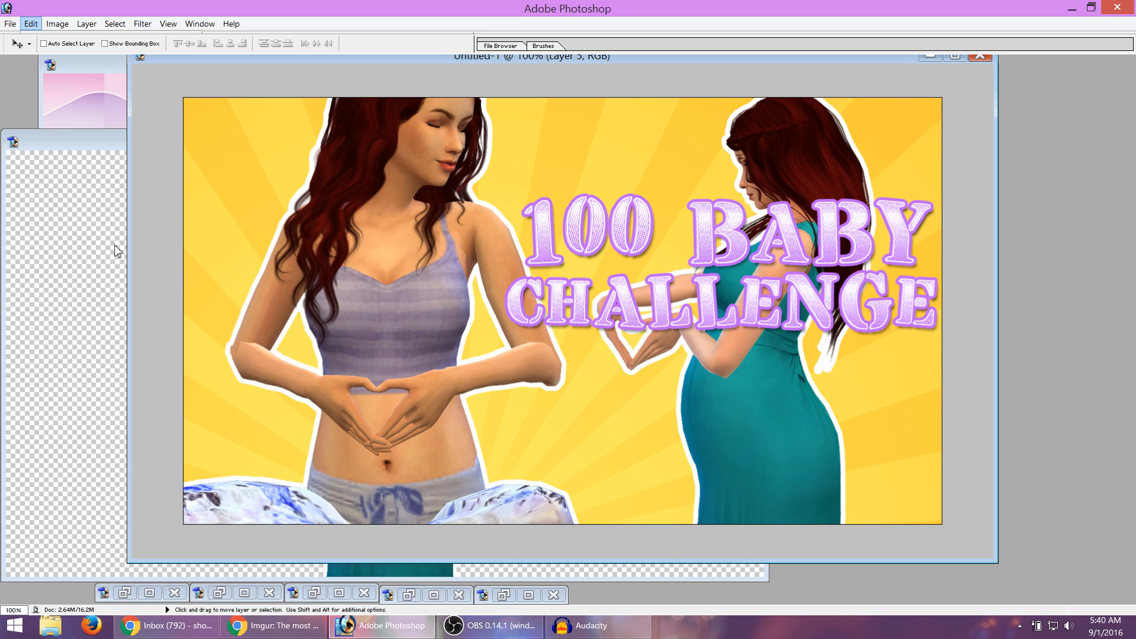
# Scale the front-facing woman's cutout down to 91.9%.
pyautogui.hotkey('ctrl', 't')
pyautogui.hotkey('ctrl', '0')
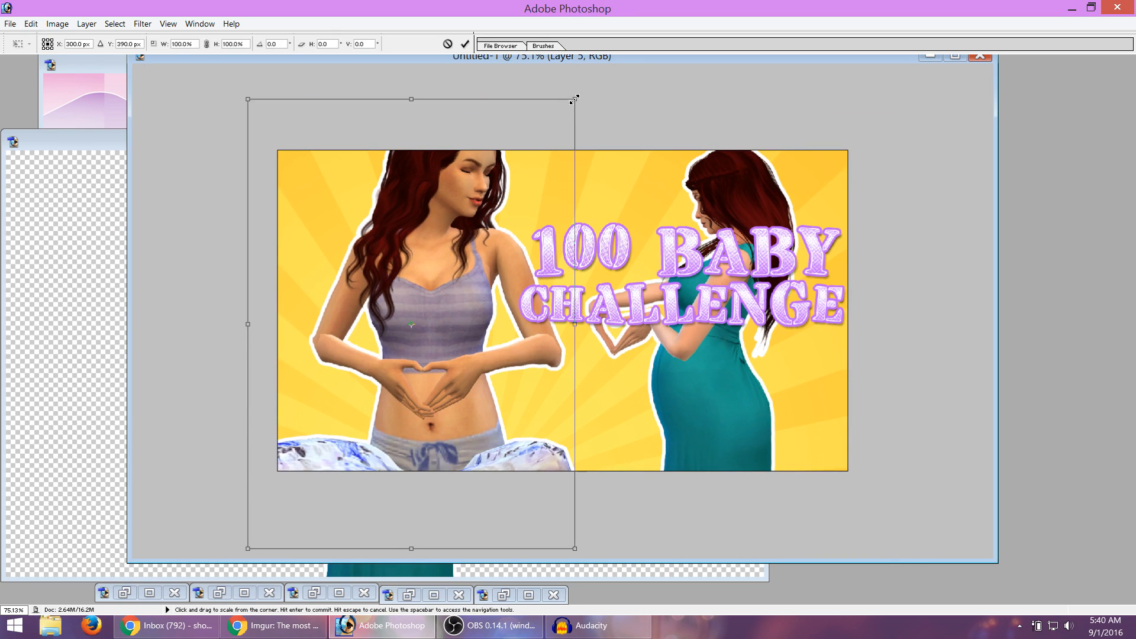
pyautogui.moveTo(577, 96); pyautogui.dragTo(549, 137)
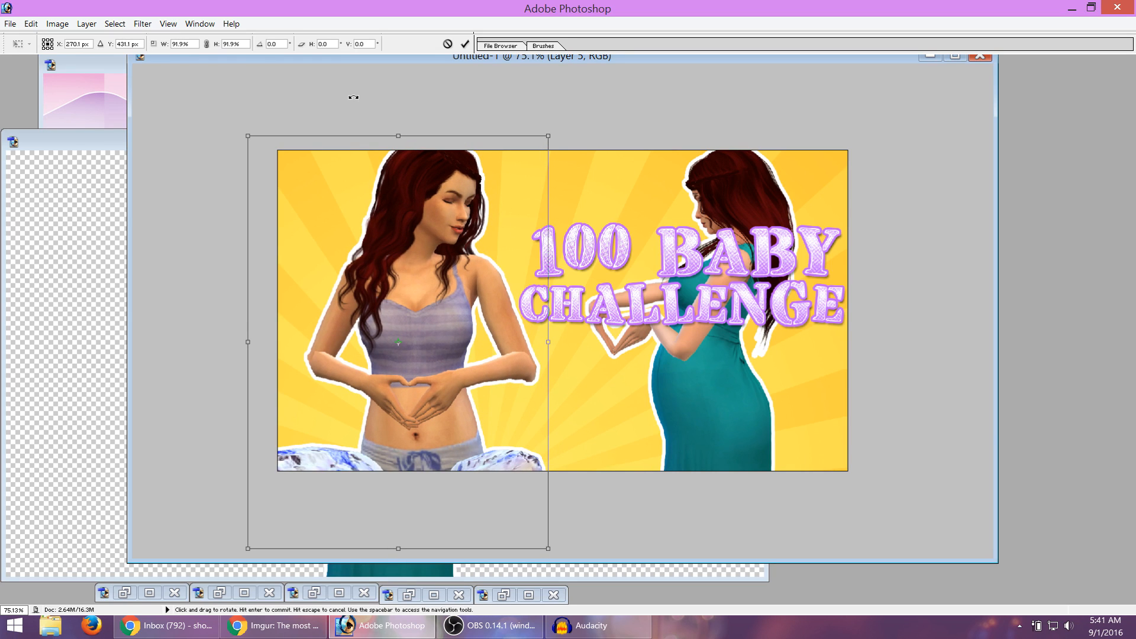
pyautogui.click(465, 44)
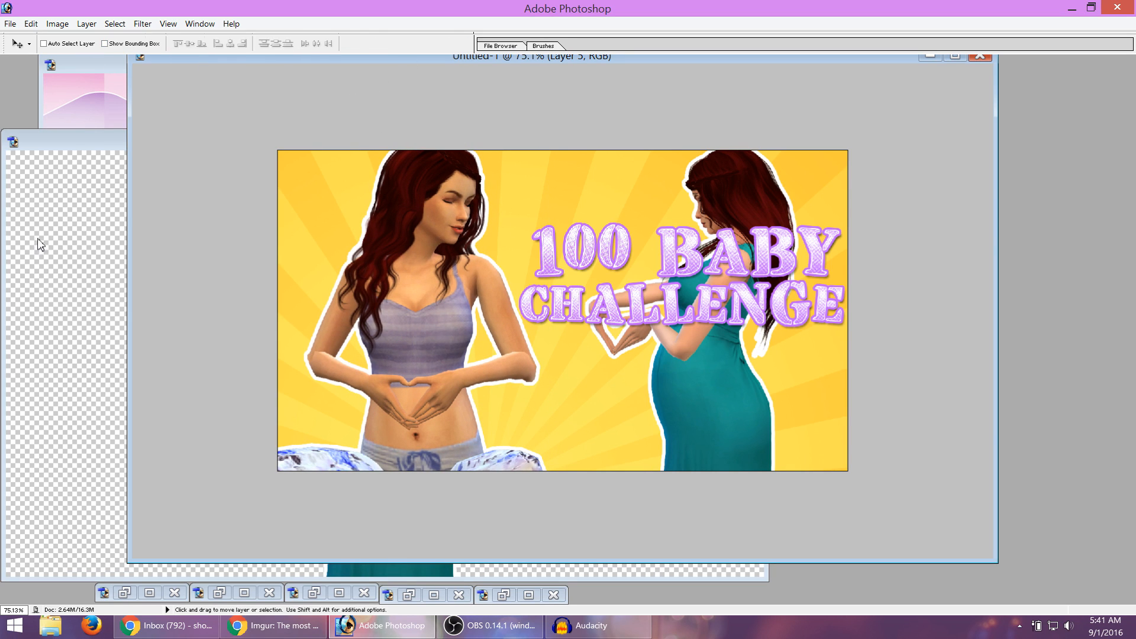
# Move the front-facing woman slightly left and up and the pregnant woman slightly right, widening the gap between their cutouts.
pyautogui.press('z')
pyautogui.click(232, 44)
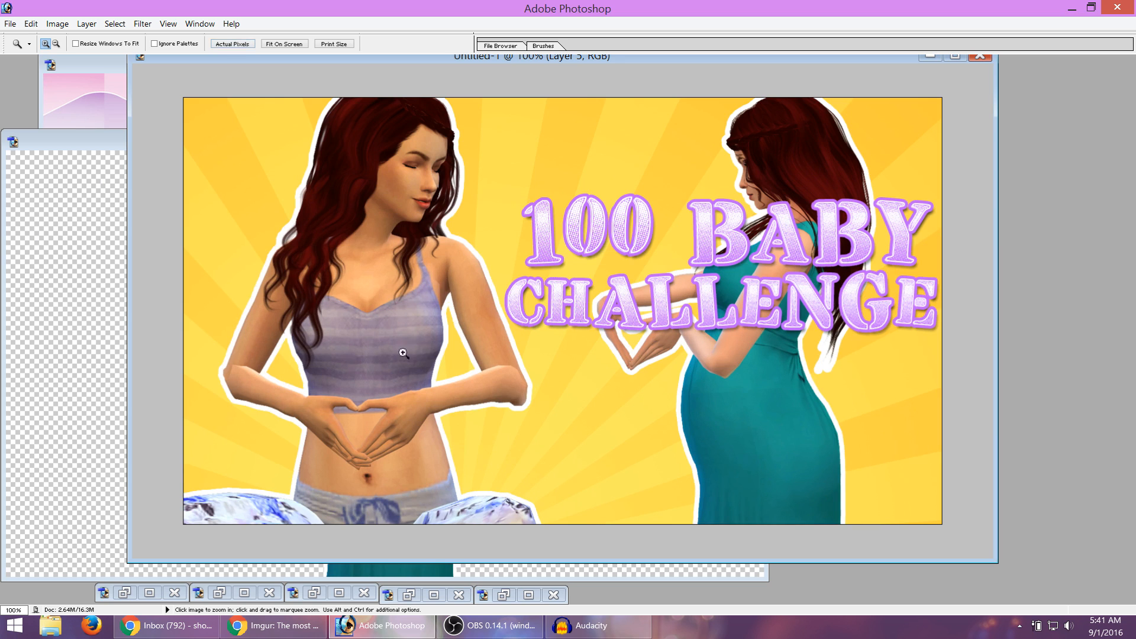
pyautogui.press('v')
pyautogui.moveTo(331, 358)
pyautogui.mouseDown()
pyautogui.moveTo(346, 352)
pyautogui.moveTo(339, 341)
pyautogui.moveTo(316, 346)
pyautogui.mouseUp()
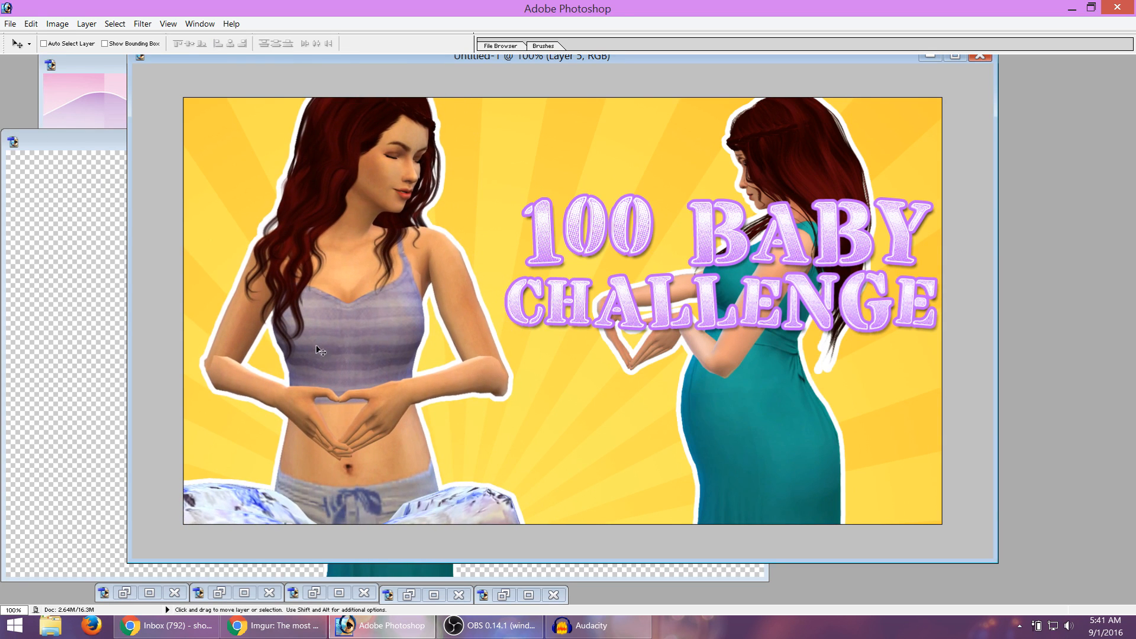
pyautogui.moveTo(740, 432); pyautogui.dragTo(761, 428)
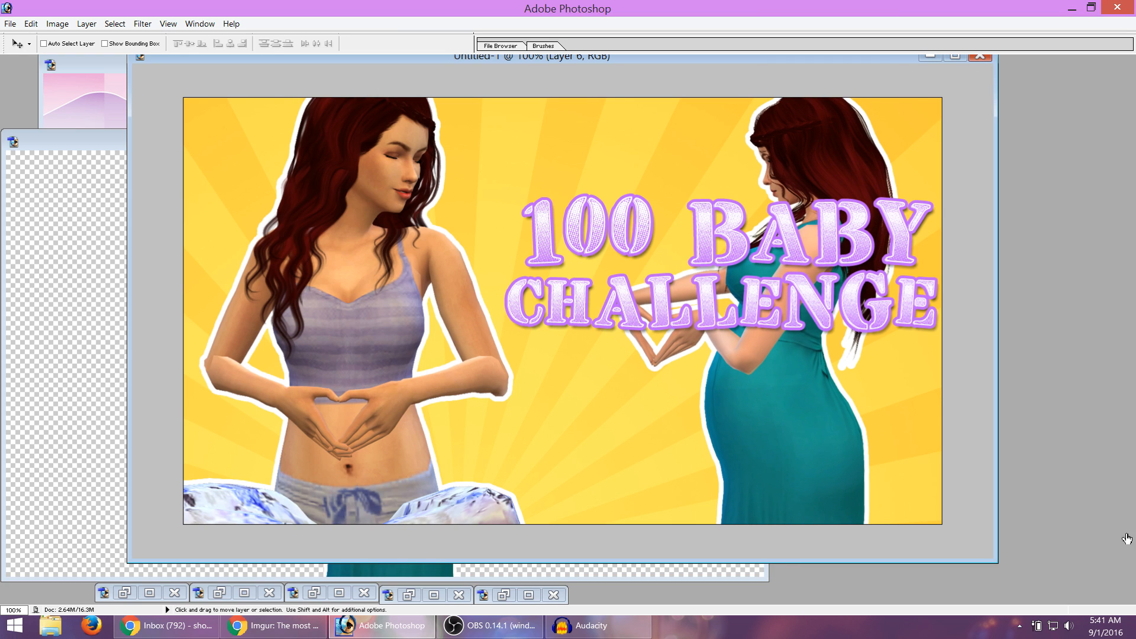
pyautogui.click(1058, 453)
pyautogui.moveTo(385, 415); pyautogui.dragTo(397, 411)
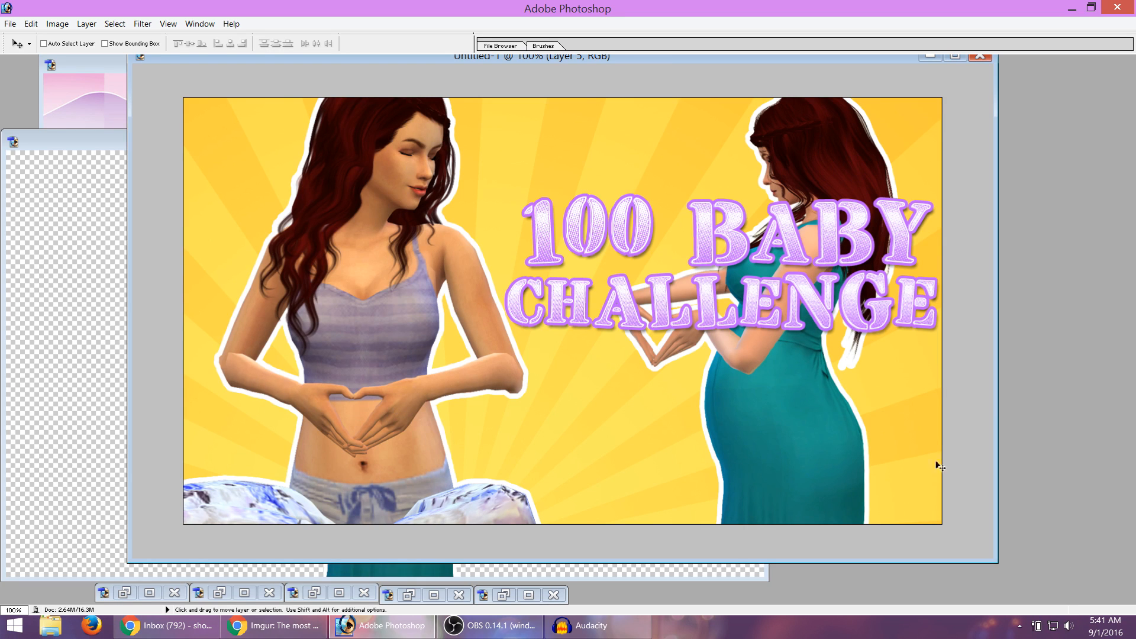
# Move the "100 BABY" and "CHALLENGE" lines down across the women's midsections, with "100 BABY" just above and offset to the left.
pyautogui.click(1068, 399)
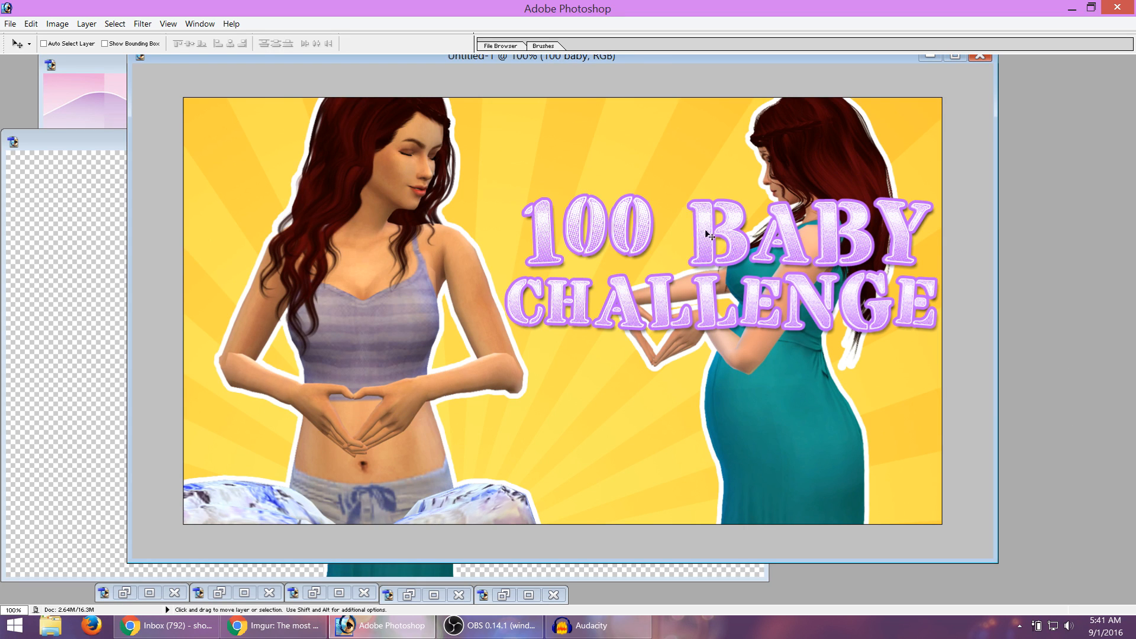
pyautogui.moveTo(709, 234); pyautogui.dragTo(556, 265)
pyautogui.click(1069, 356)
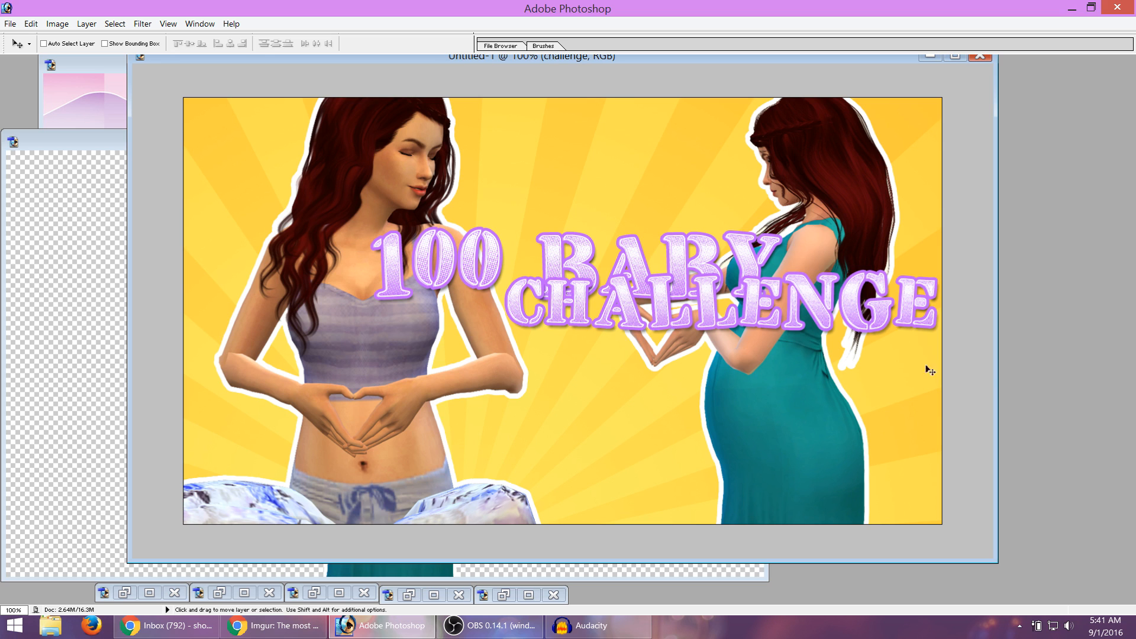
pyautogui.moveTo(717, 309); pyautogui.dragTo(653, 424)
pyautogui.click(1018, 394)
pyautogui.moveTo(641, 273); pyautogui.dragTo(581, 349)
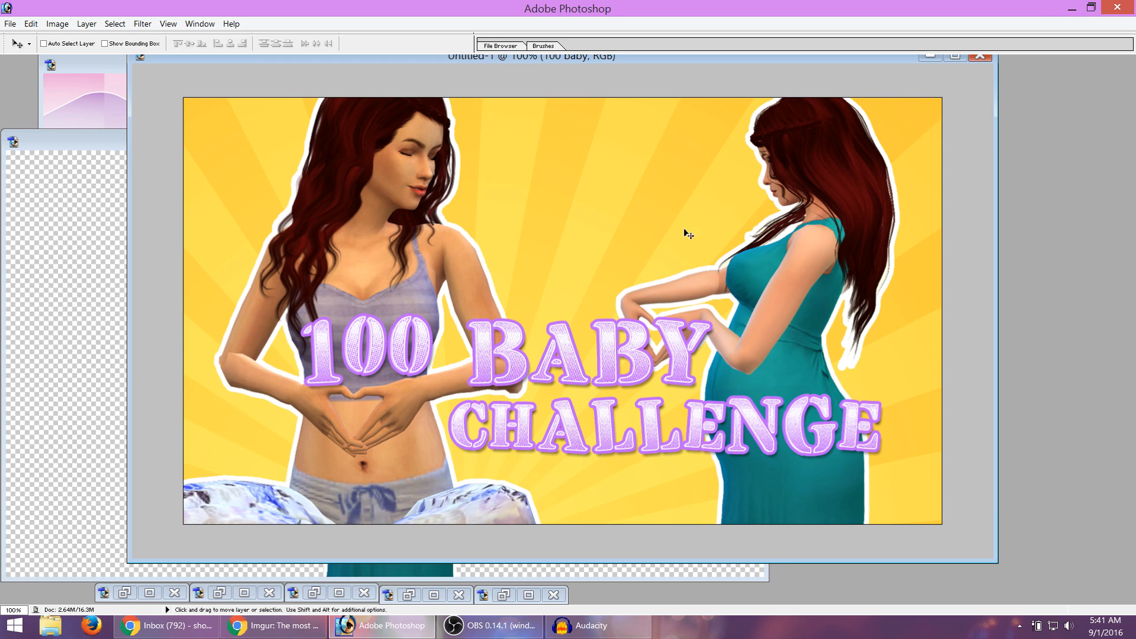
# Compare the alternative backgrounds under the yellow sunburst by temporarily hiding the layers above them.
pyautogui.click(1012, 532)
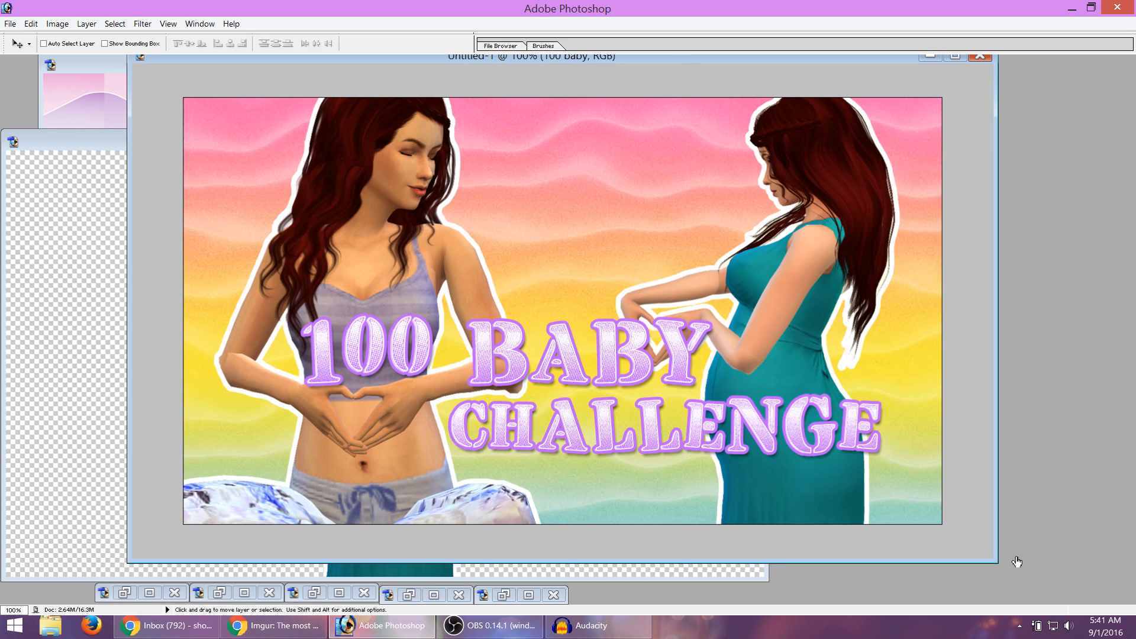
pyautogui.click(1013, 547)
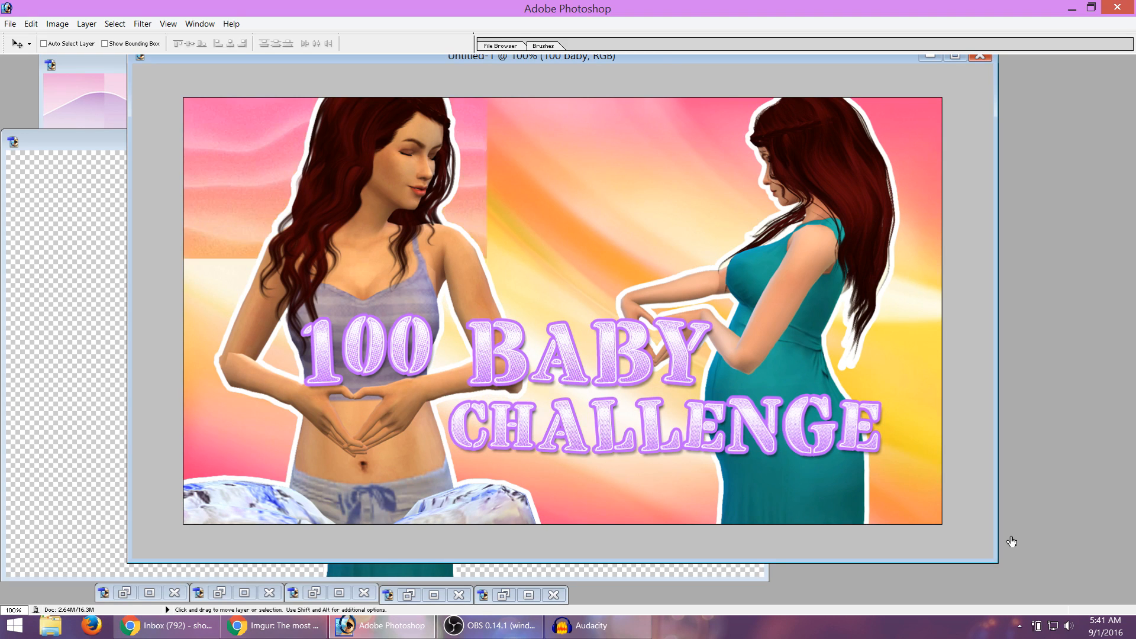
pyautogui.click(1010, 536)
pyautogui.click(1010, 525)
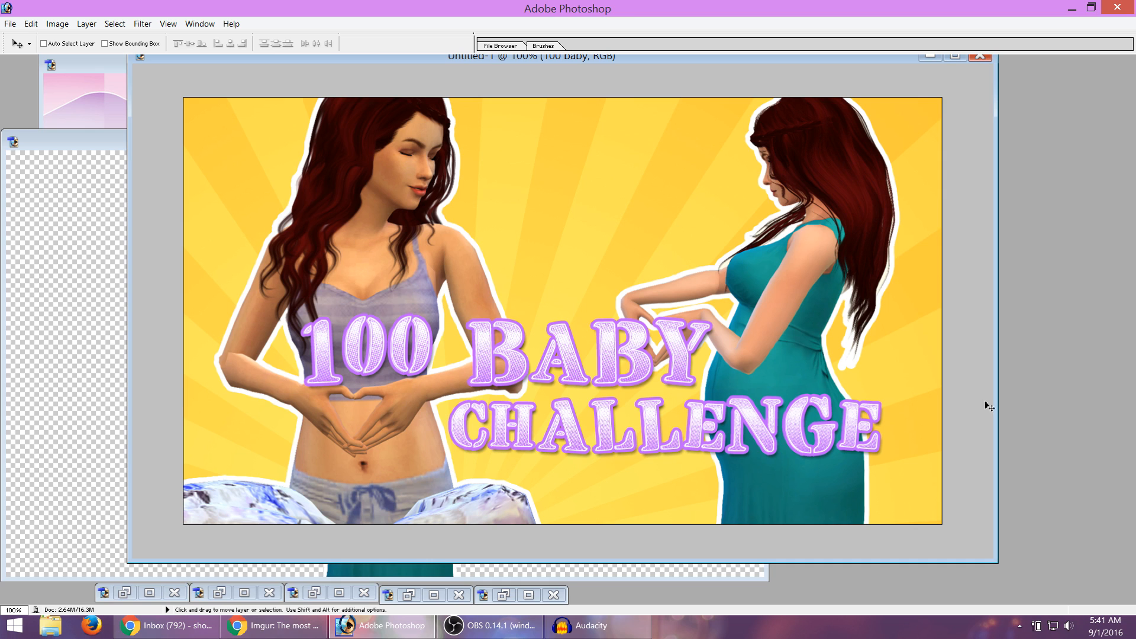
# Try moving "100 BABY" up between the women and rotating it to -20.4°.
pyautogui.moveTo(627, 379); pyautogui.dragTo(710, 243)
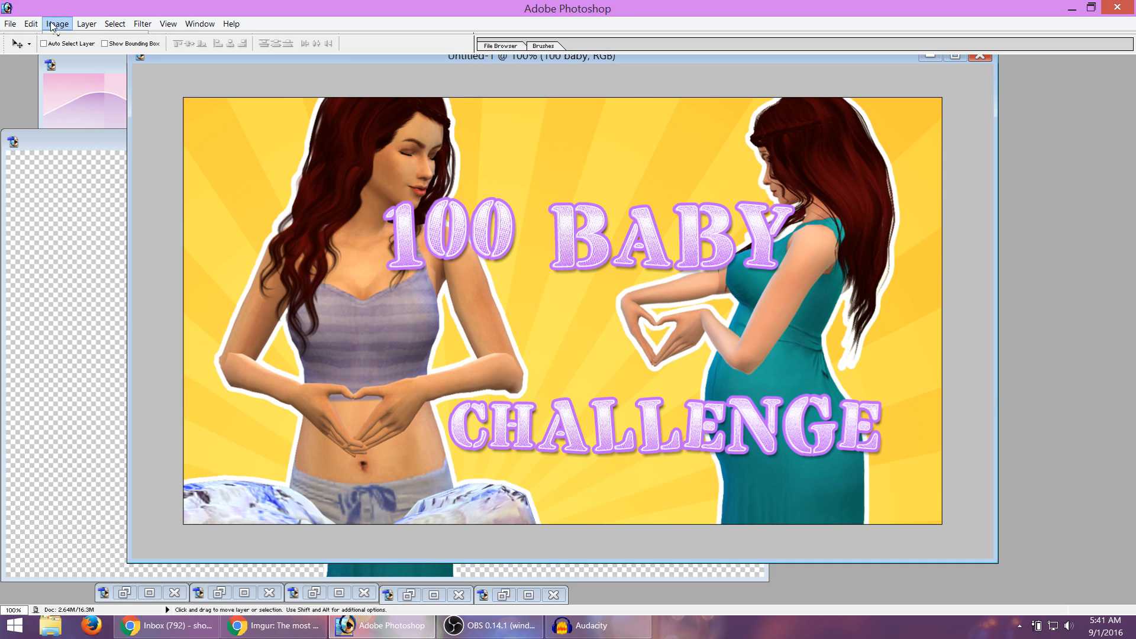
pyautogui.hotkey('ctrl', 't')
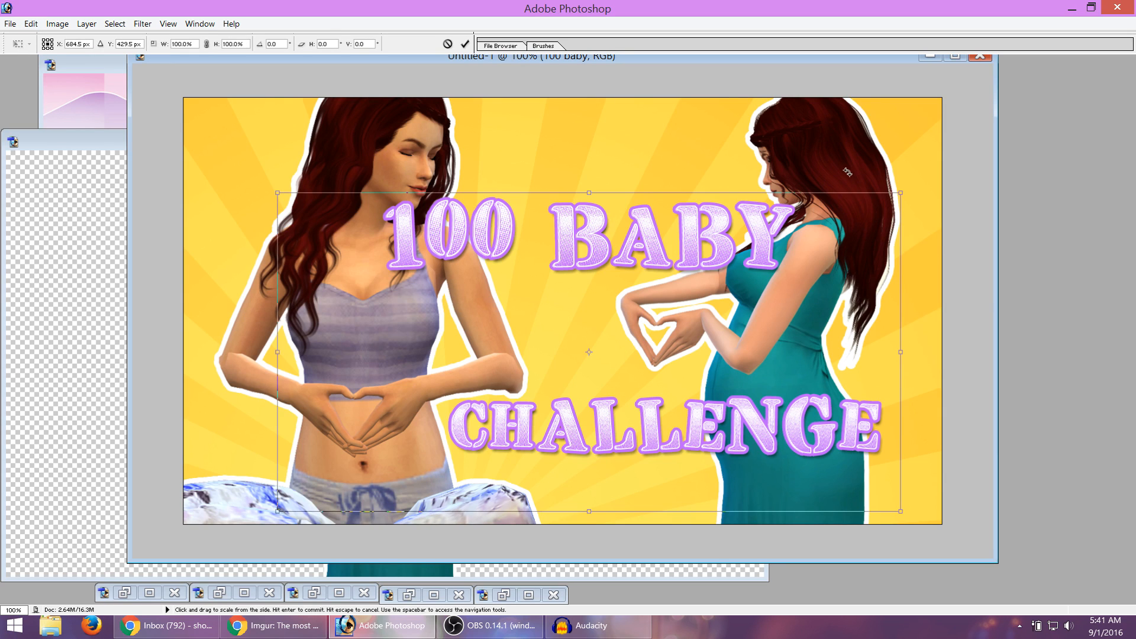
pyautogui.moveTo(845, 168); pyautogui.dragTo(754, 97)
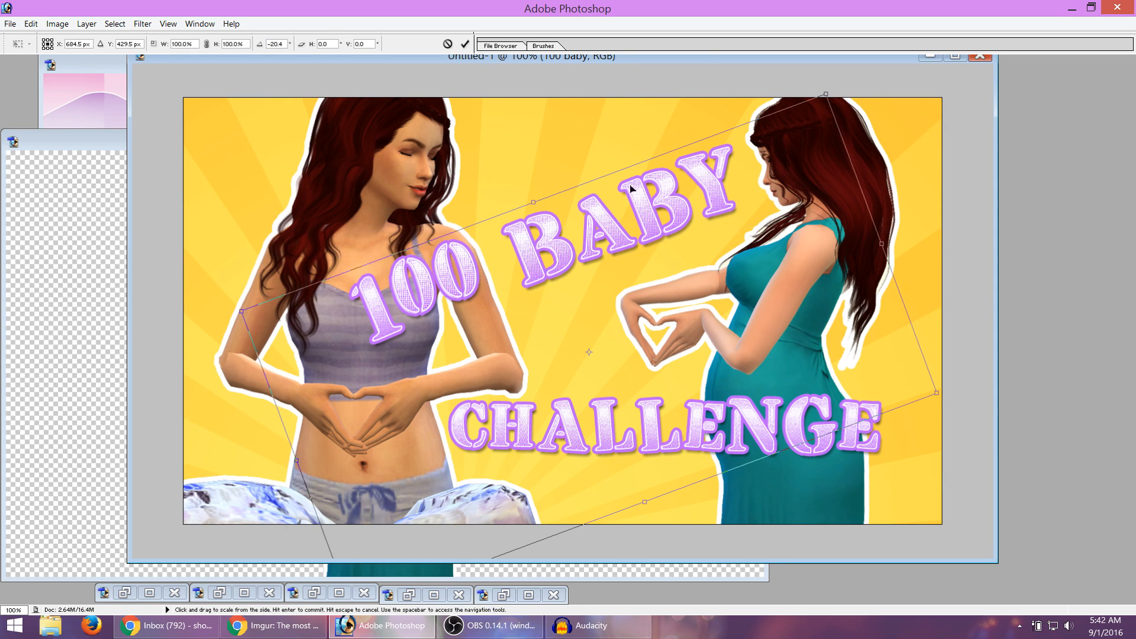
pyautogui.moveTo(613, 218); pyautogui.dragTo(637, 244)
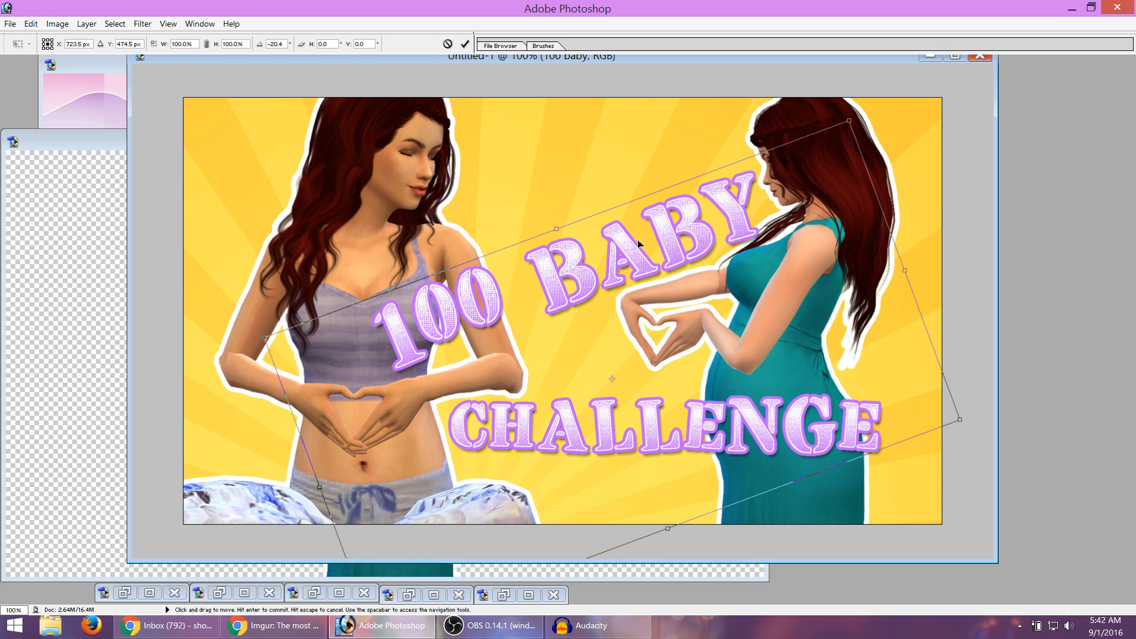
pyautogui.click(465, 44)
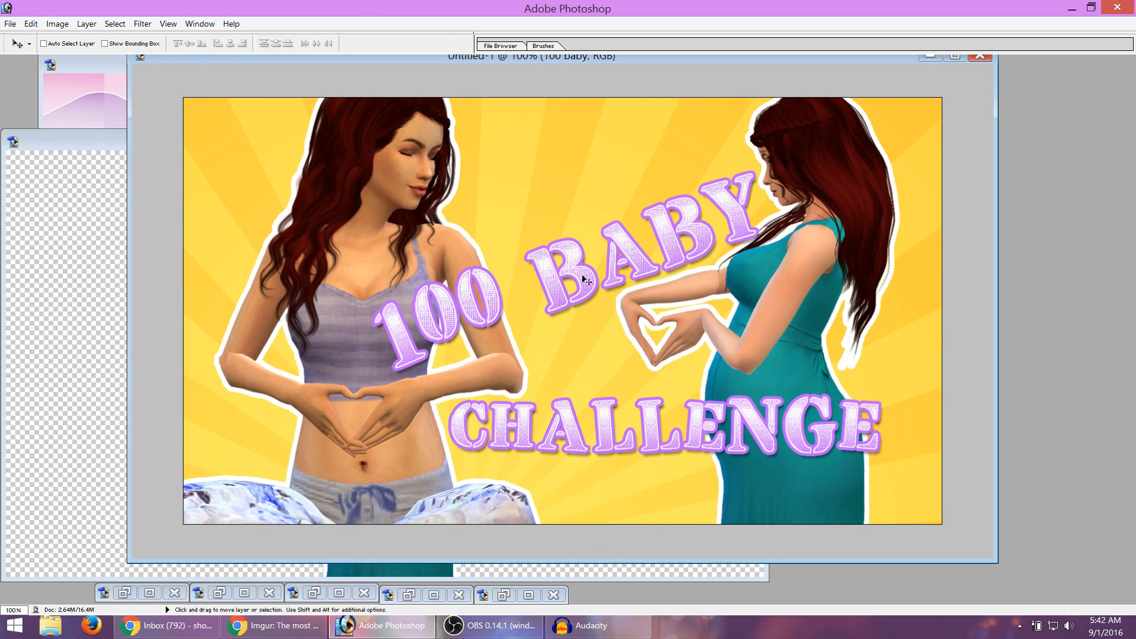
# Try rotating "CHALLENGE" to -21.8° and placing it directly under the tilted "100 BABY" line.
pyautogui.click(1083, 359)
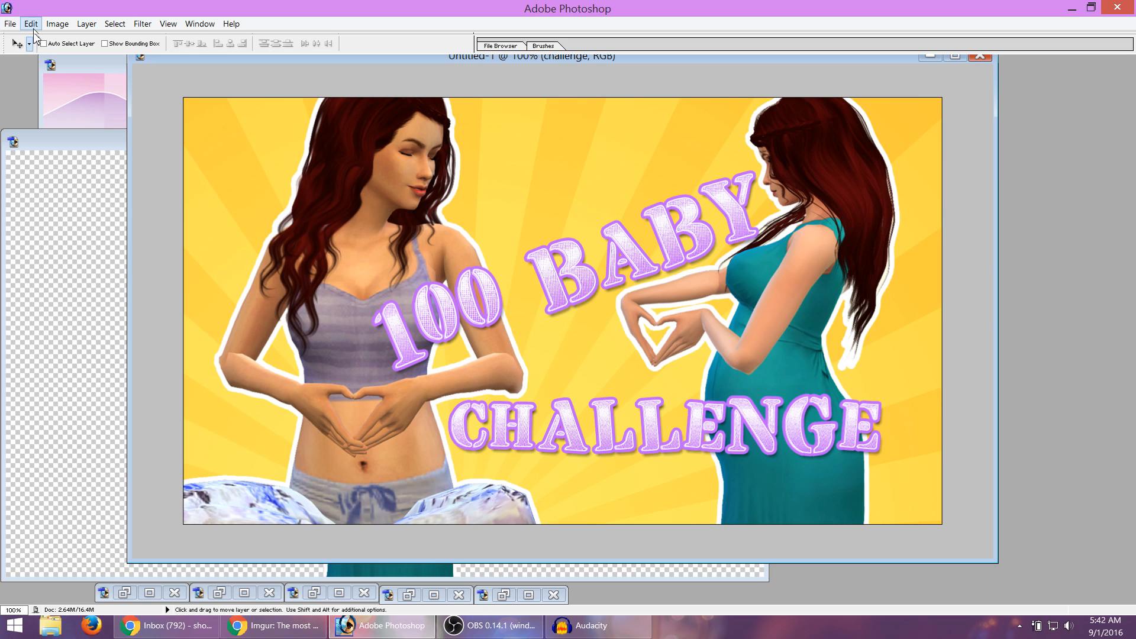
pyautogui.hotkey('ctrl', 't')
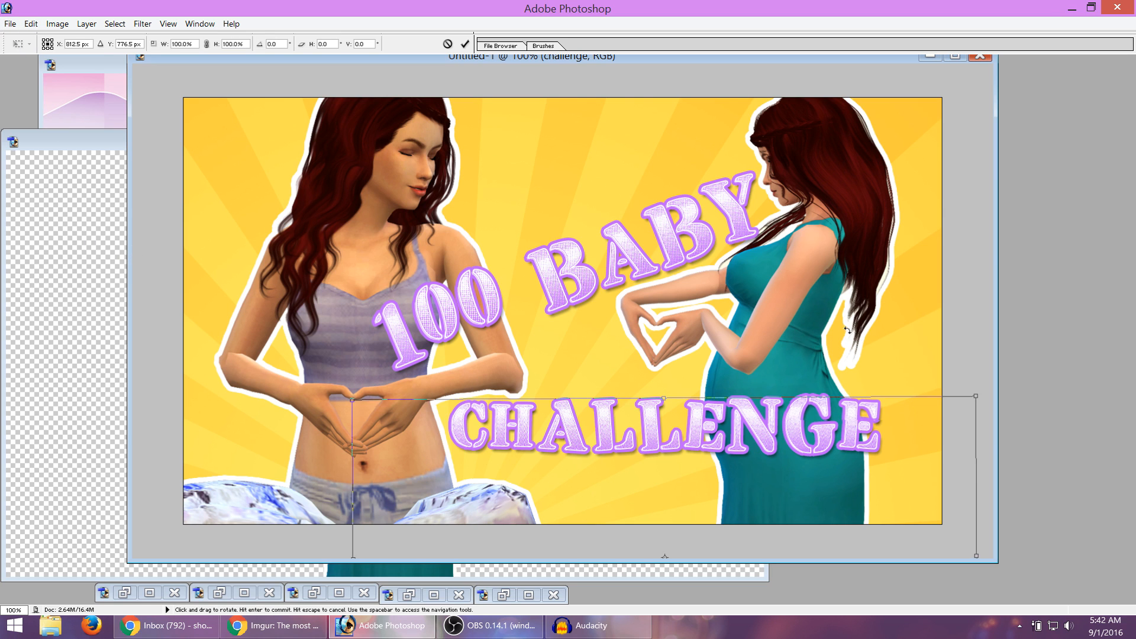
pyautogui.moveTo(847, 330); pyautogui.dragTo(780, 272)
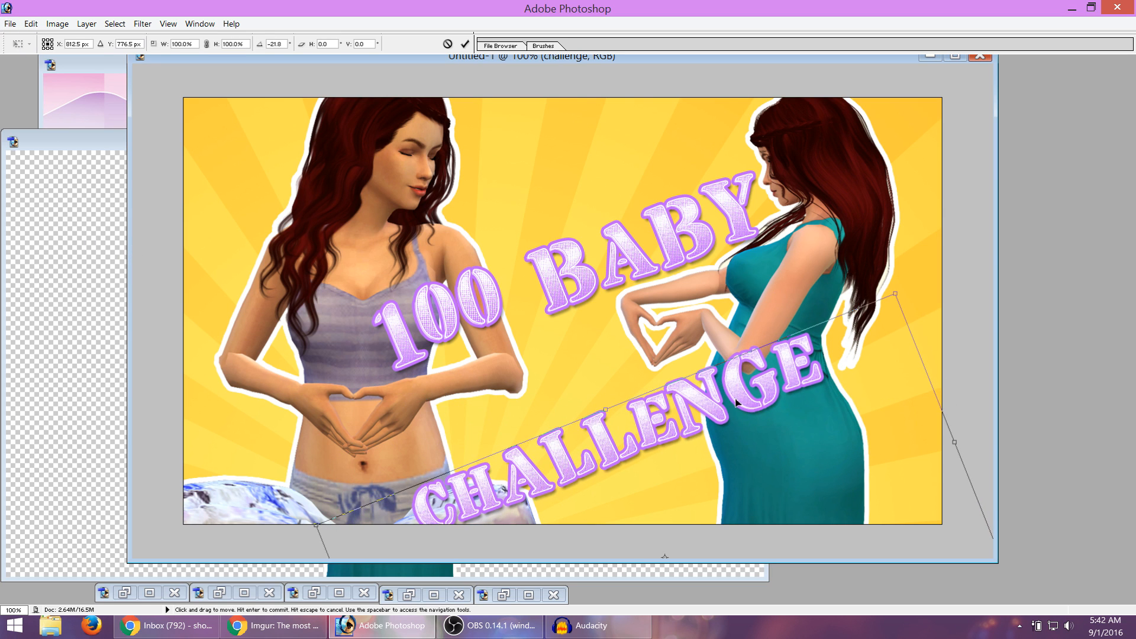
pyautogui.moveTo(737, 403); pyautogui.dragTo(664, 326)
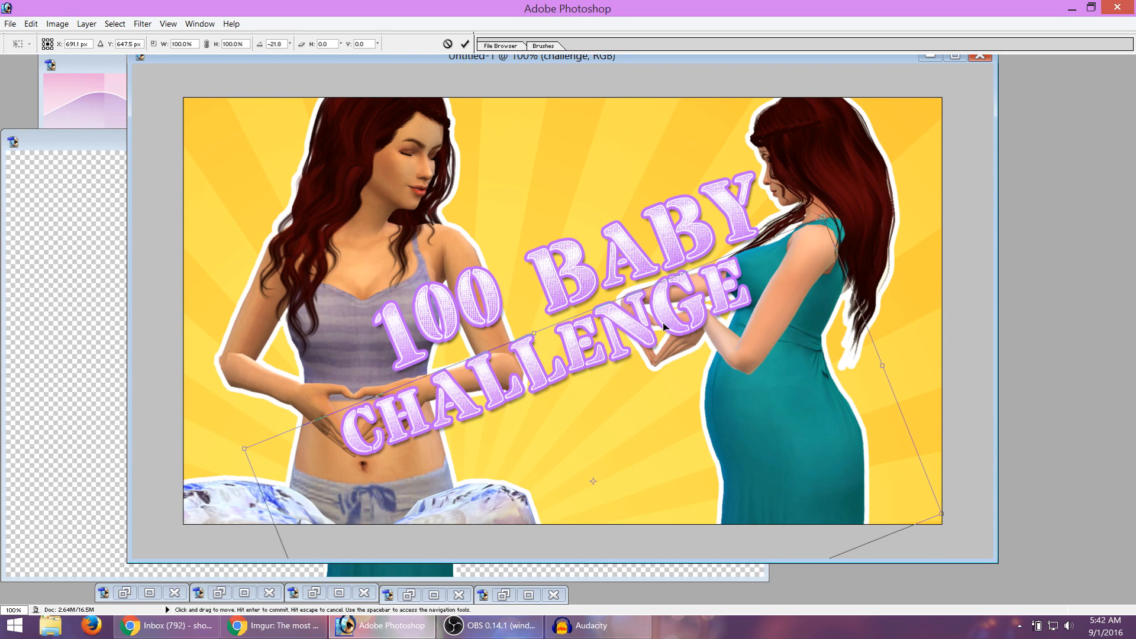
pyautogui.click(465, 44)
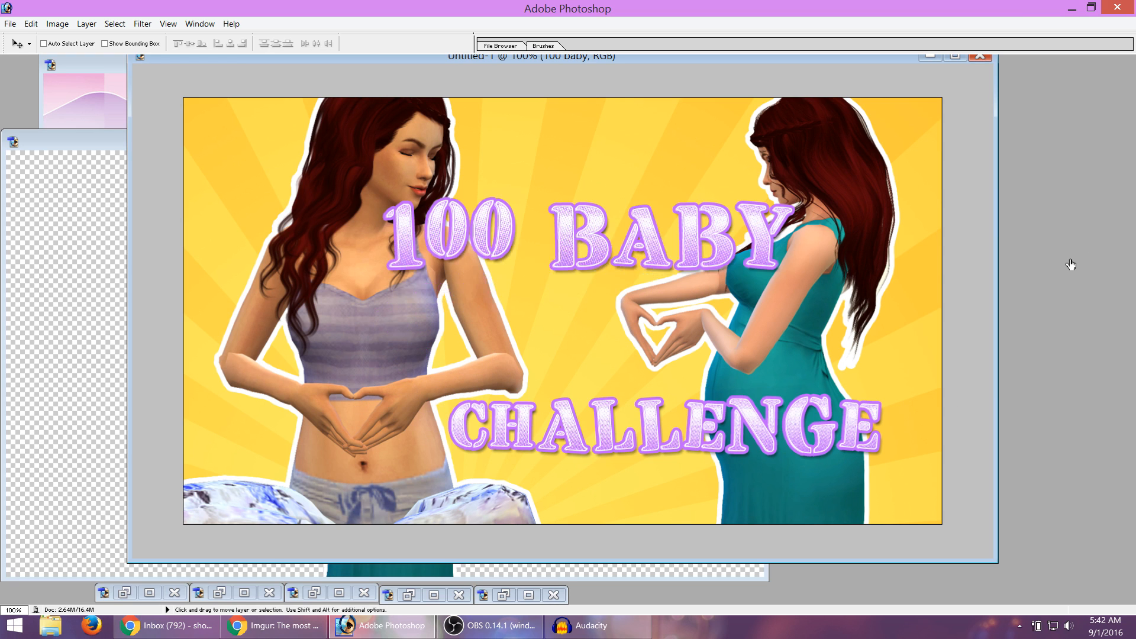
# Undo the title's tilt and the upward move of "100 BABY", and check the layout of 100babythumb.psd for comparison.
pyautogui.click(1062, 255)
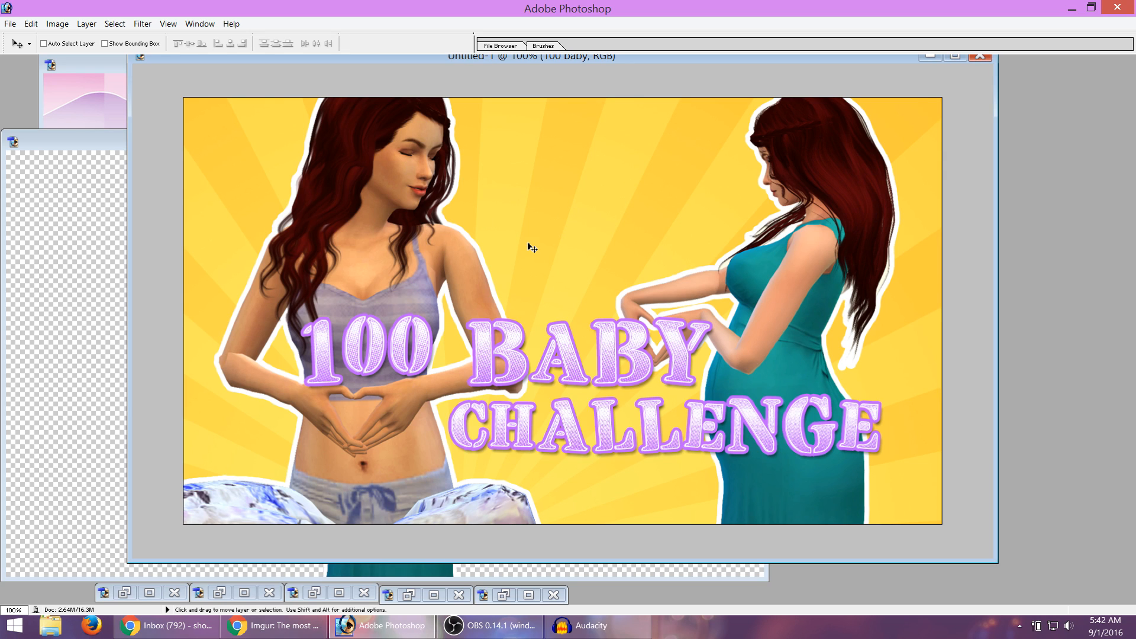
pyautogui.click(111, 76)
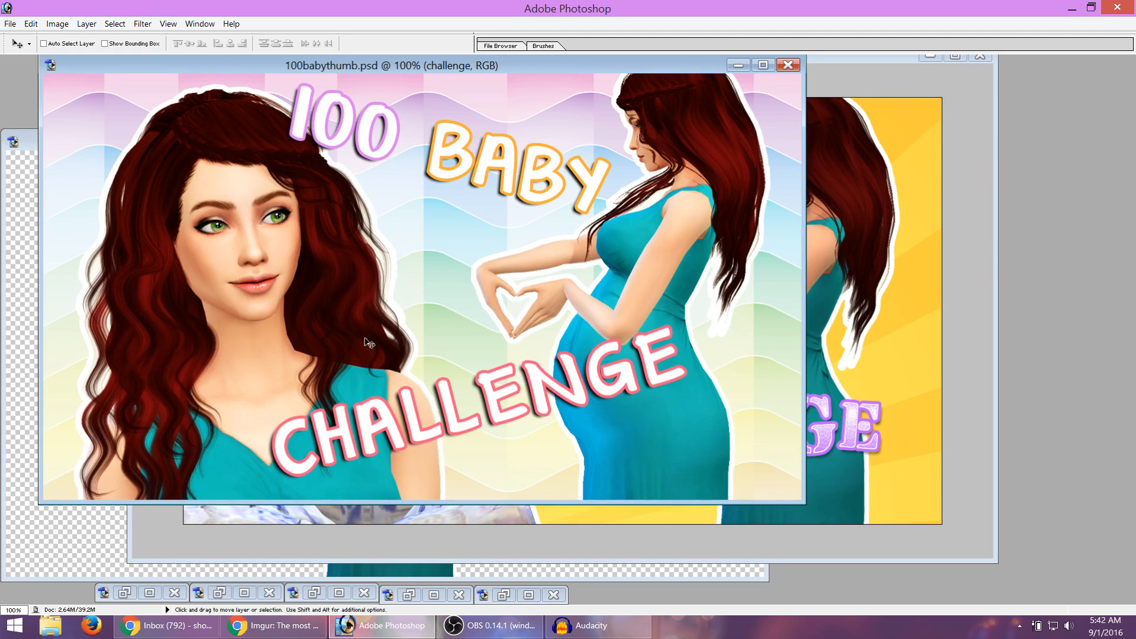
pyautogui.click(847, 62)
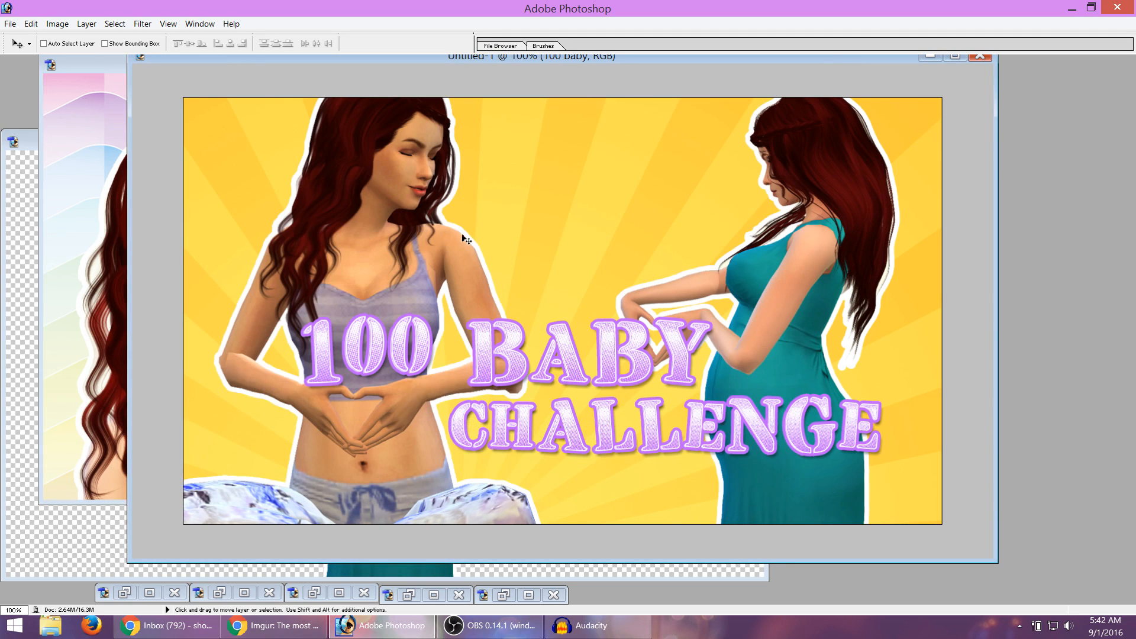
# Fine-tune the vertical spacing between the "100 BABY" and "CHALLENGE" lines by nudging each line slightly.
pyautogui.moveTo(532, 366); pyautogui.dragTo(531, 358)
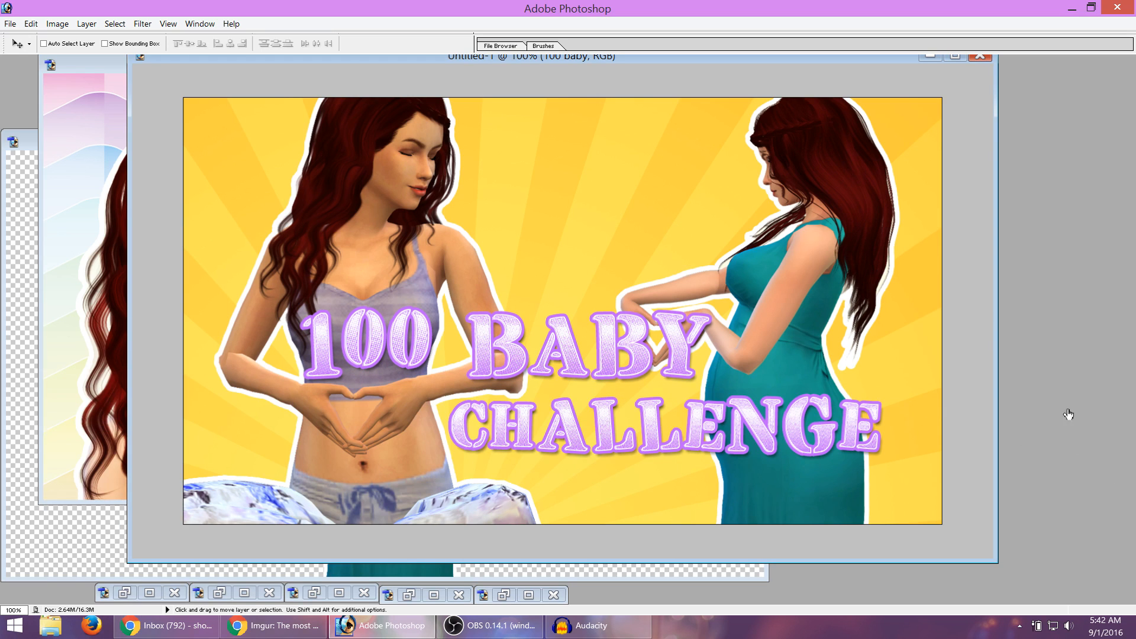
pyautogui.click(1068, 363)
pyautogui.moveTo(597, 427); pyautogui.dragTo(597, 424)
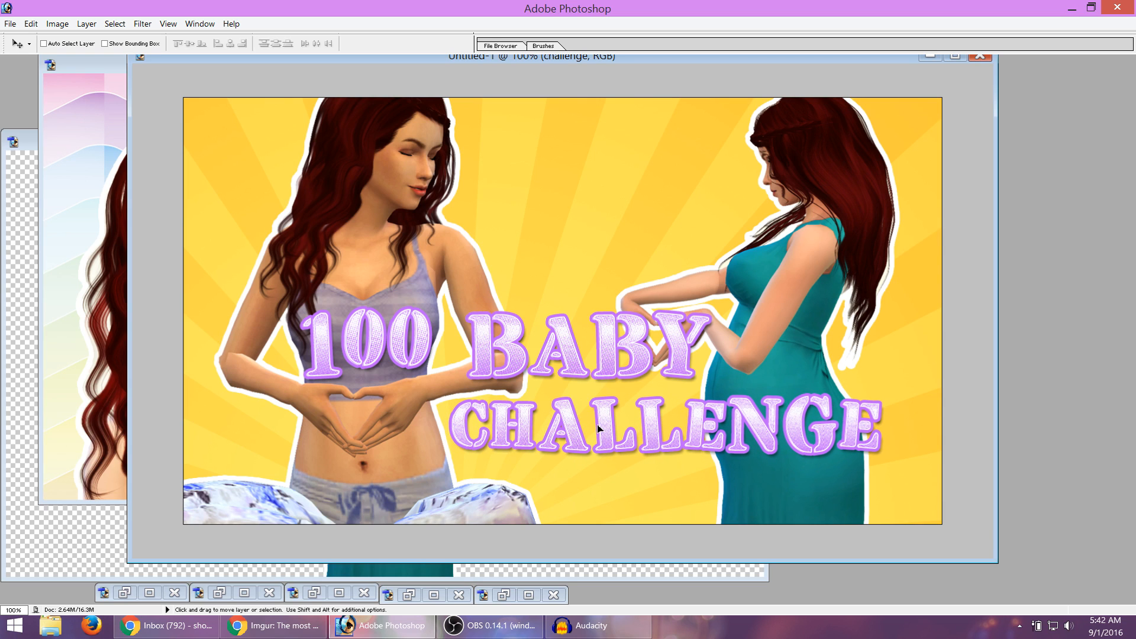
pyautogui.click(1062, 414)
pyautogui.moveTo(632, 350); pyautogui.dragTo(630, 356)
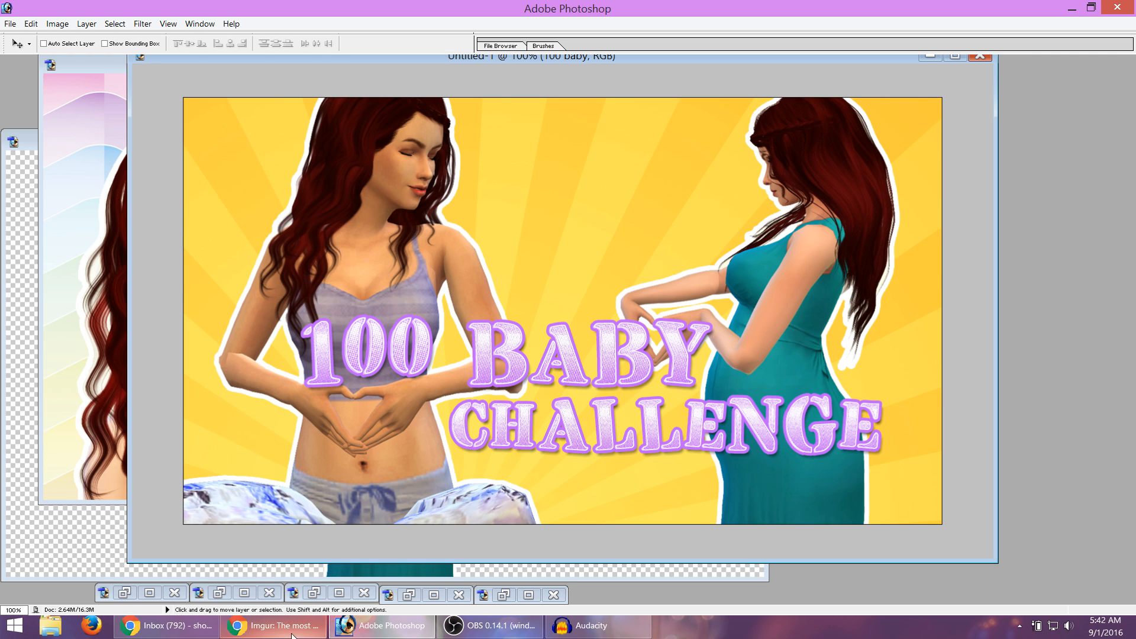
# Switch to Chrome, search Google Images for "baby clipart" in a new tab, and return to Photoshop.
pyautogui.click(272, 626)
pyautogui.click(815, 9)
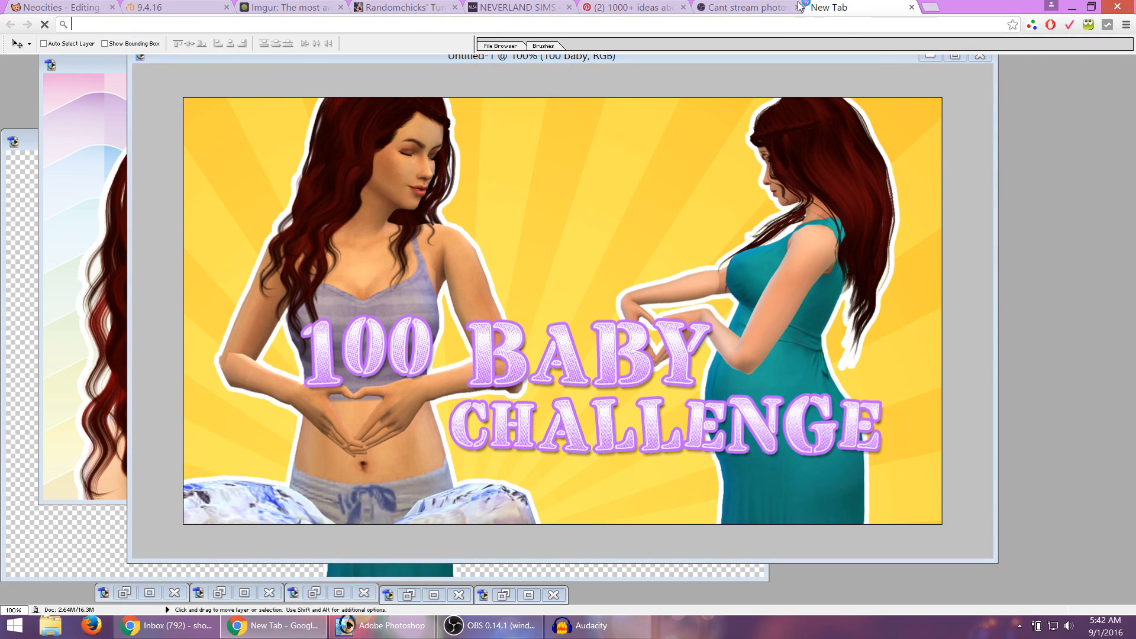
pyautogui.click(796, 8)
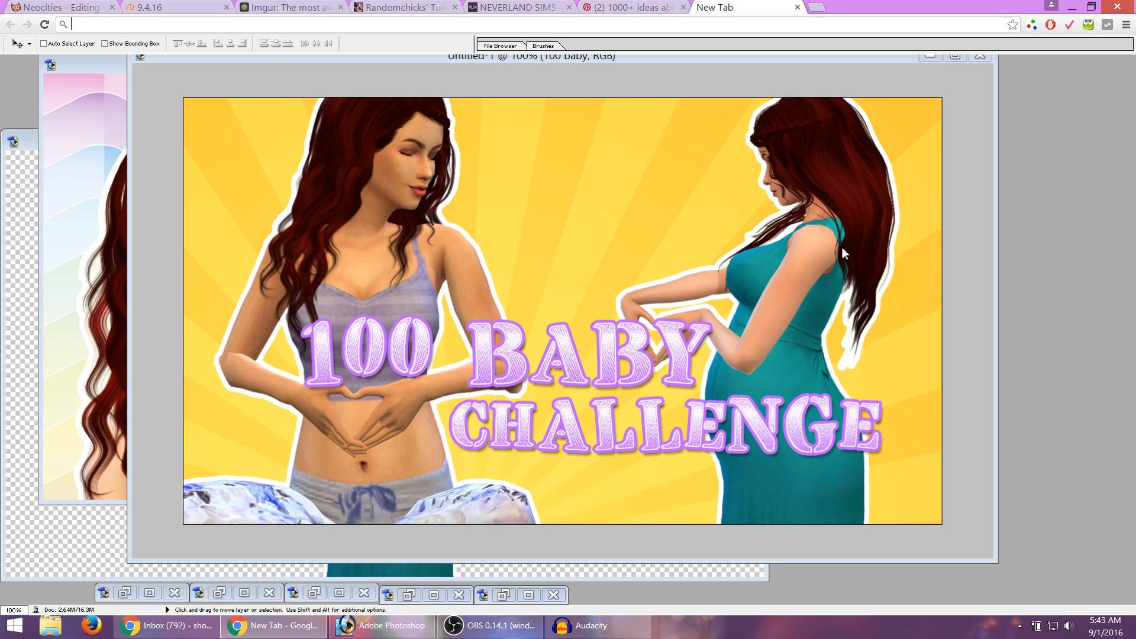
pyautogui.write('baby clipart')
pyautogui.press('Return')
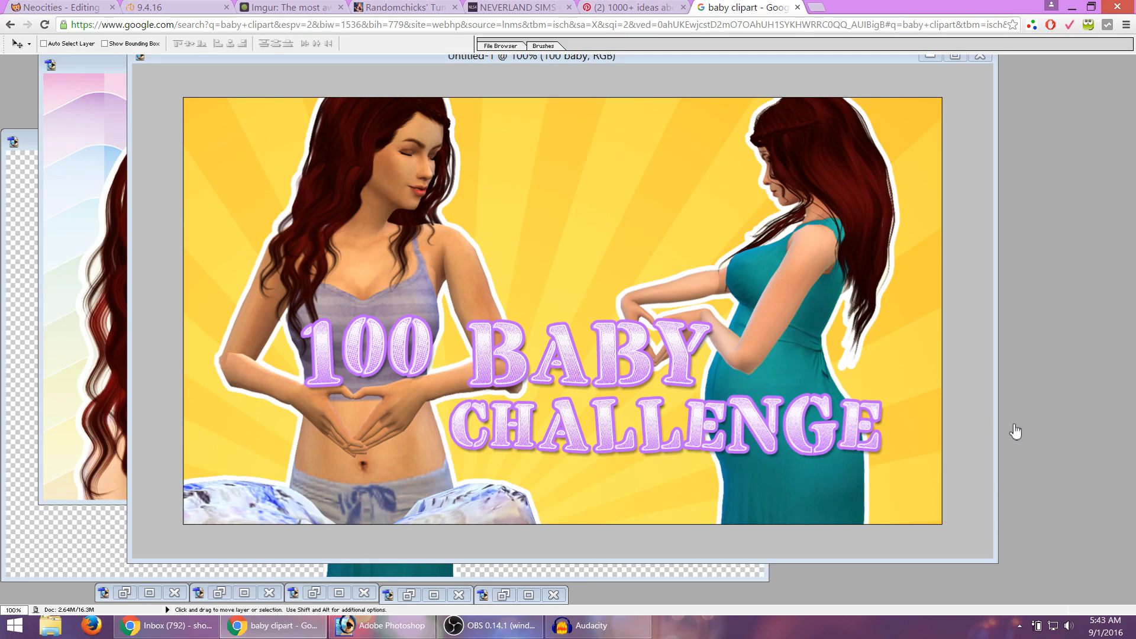
pyautogui.click(392, 628)
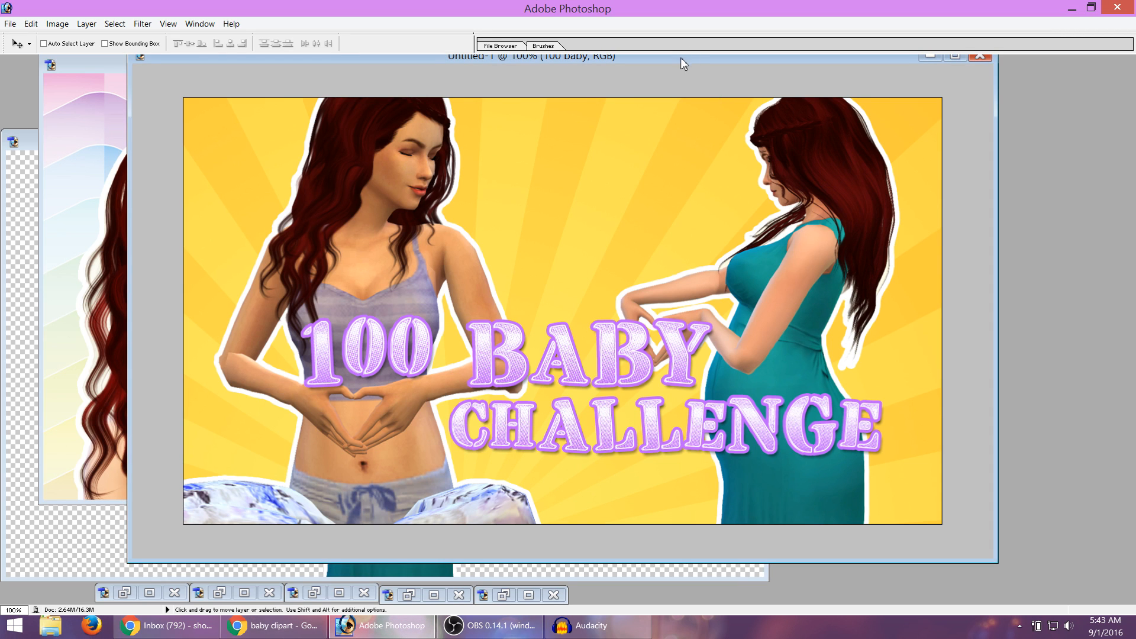
# Duplicate the "100 BABY" text layer, move the copy above the original, and show heart doodles in the KG Heart Doodles font.
pyautogui.moveTo(683, 63); pyautogui.dragTo(662, 69)
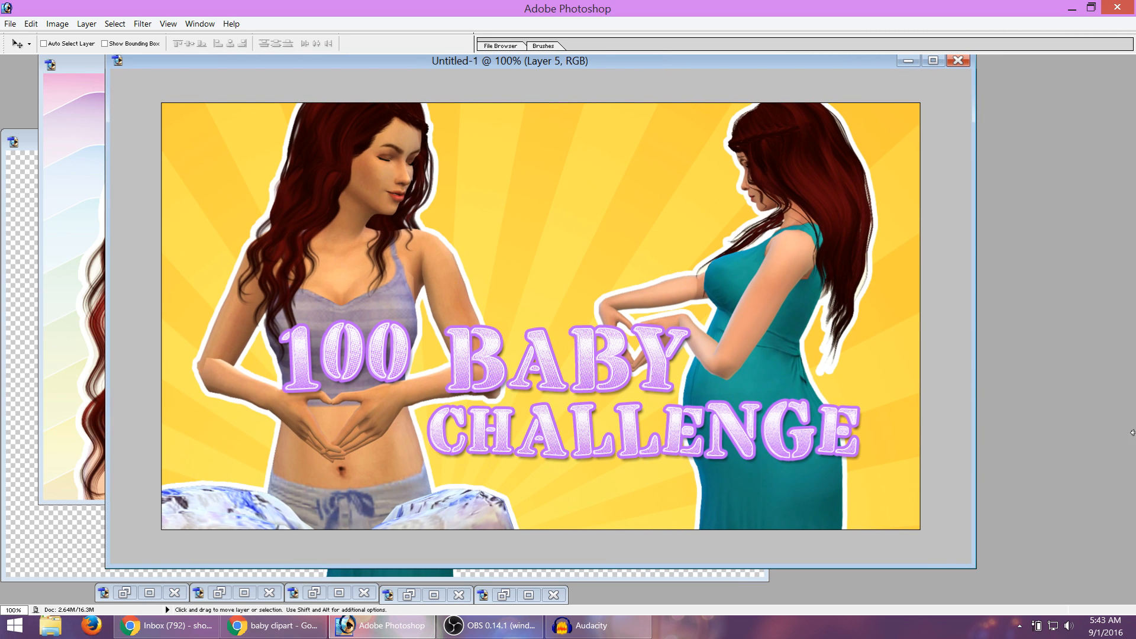
pyautogui.click(1060, 405)
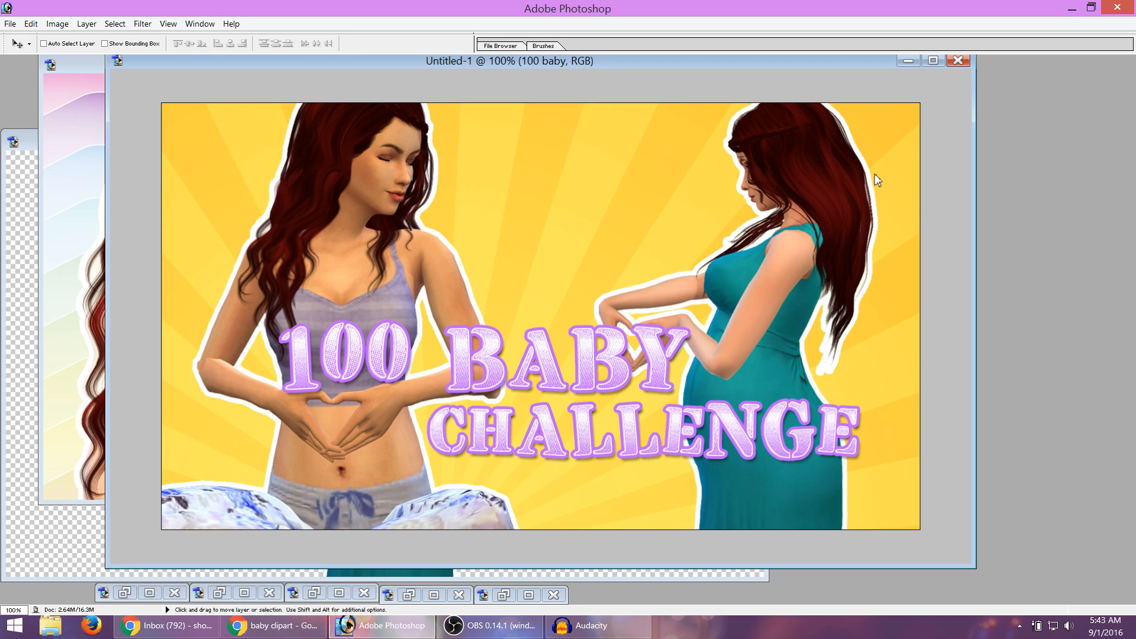
pyautogui.hotkey('ctrl', 'j')
pyautogui.moveTo(573, 367); pyautogui.dragTo(580, 262)
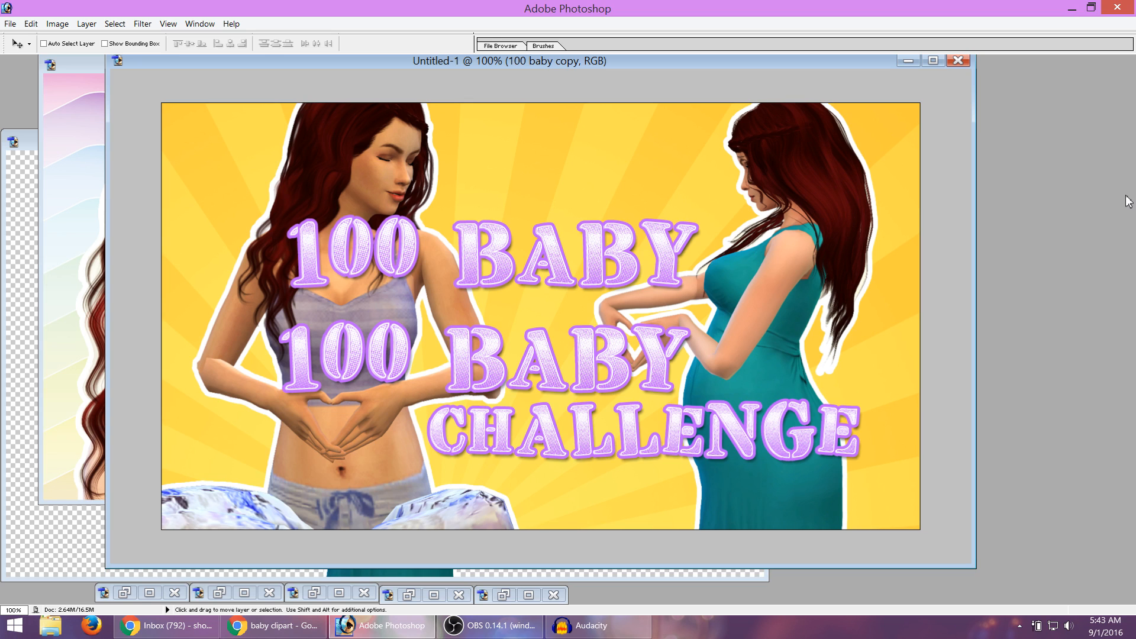
pyautogui.click(1045, 218)
pyautogui.moveTo(629, 269); pyautogui.dragTo(609, 177)
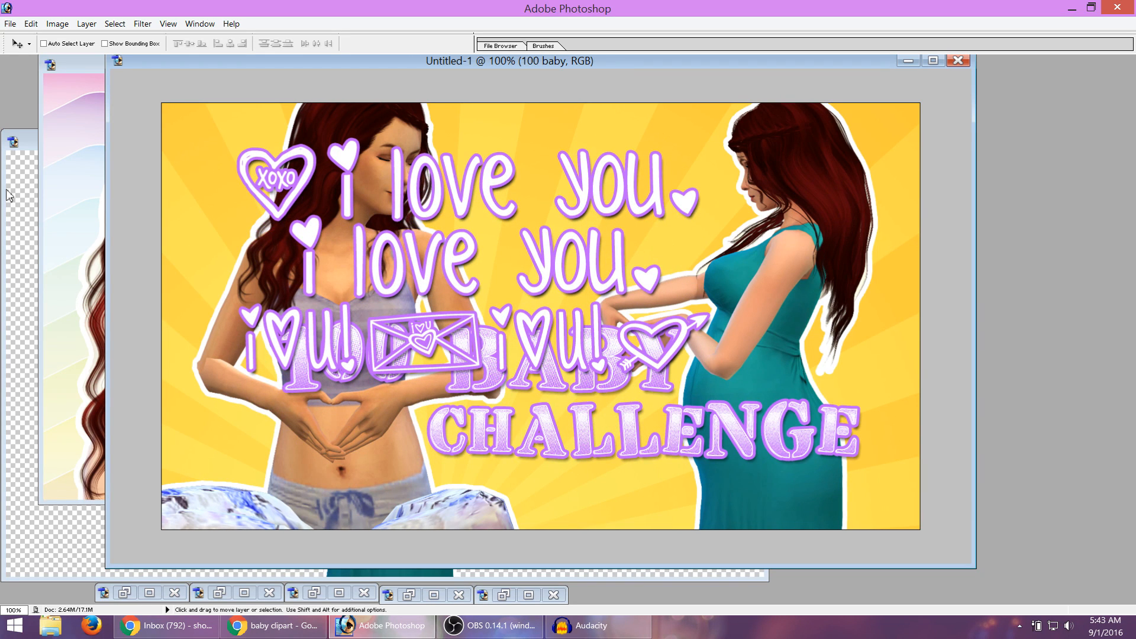
# Replace all the doodle text in the copied layer with "y" to leave only the arrow-pierced heart.
pyautogui.press('t')
pyautogui.click(624, 349)
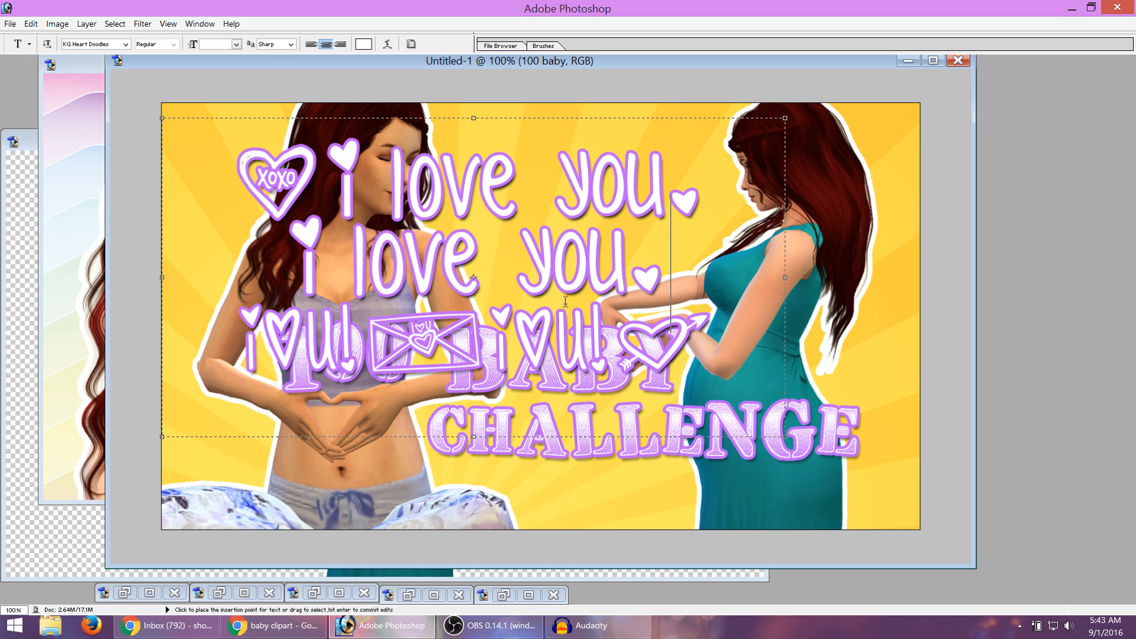
pyautogui.moveTo(624, 349)
pyautogui.mouseDown()
pyautogui.moveTo(320, 177)
pyautogui.moveTo(263, 184)
pyautogui.mouseUp()
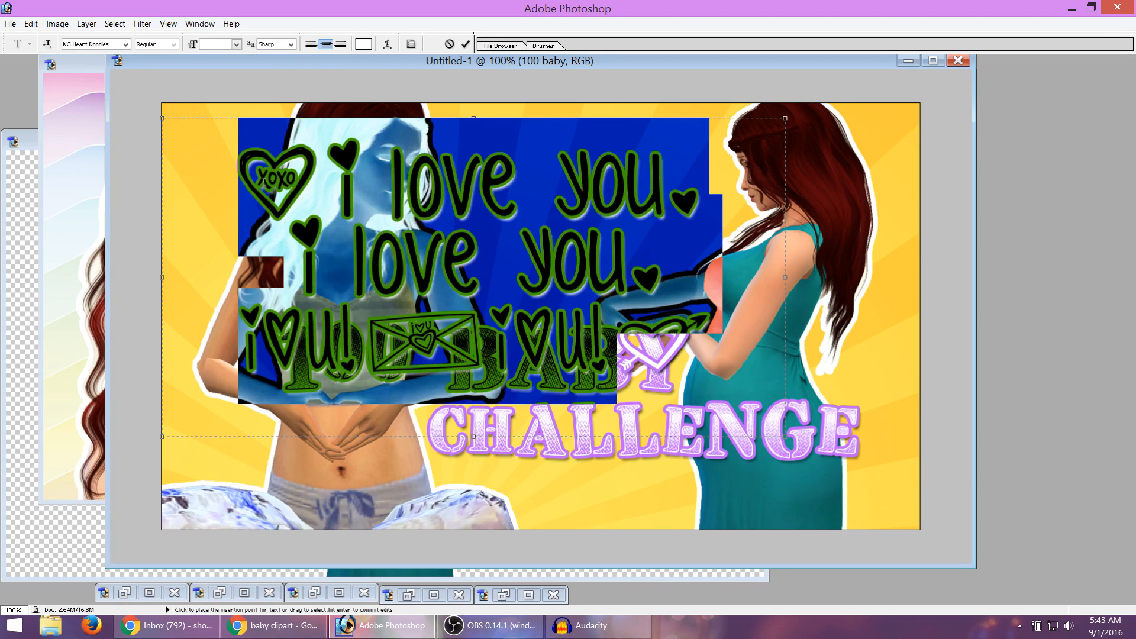
pyautogui.press('BackSpace')
pyautogui.press('v')
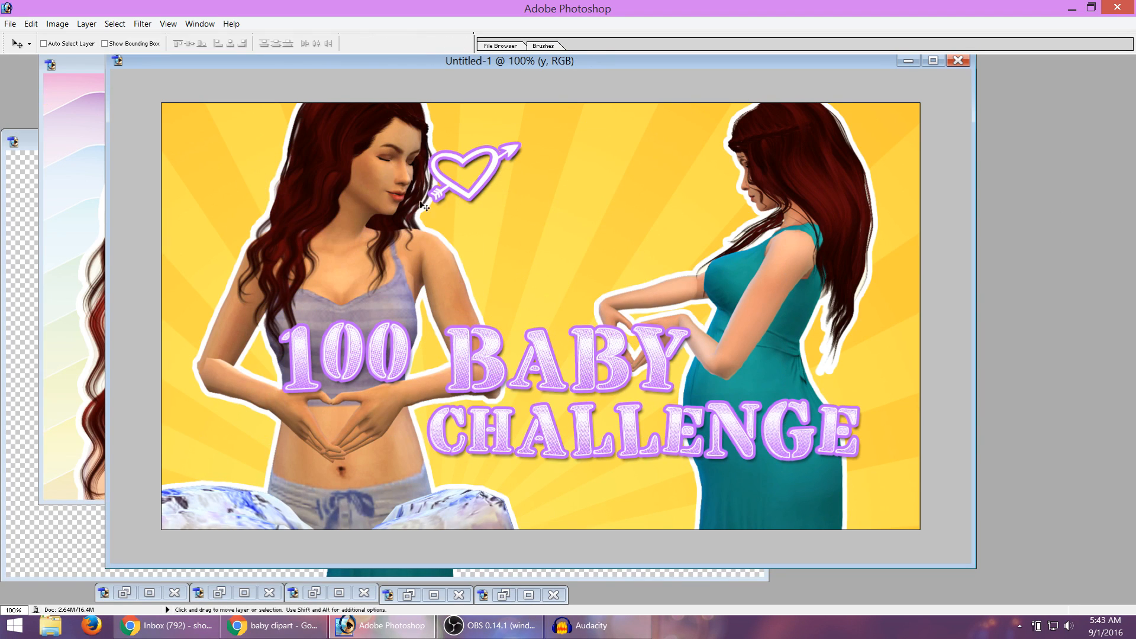
# Enlarge the arrow-pierced heart and place it in the gap between the two women, above the title.
pyautogui.moveTo(473, 188); pyautogui.dragTo(531, 215)
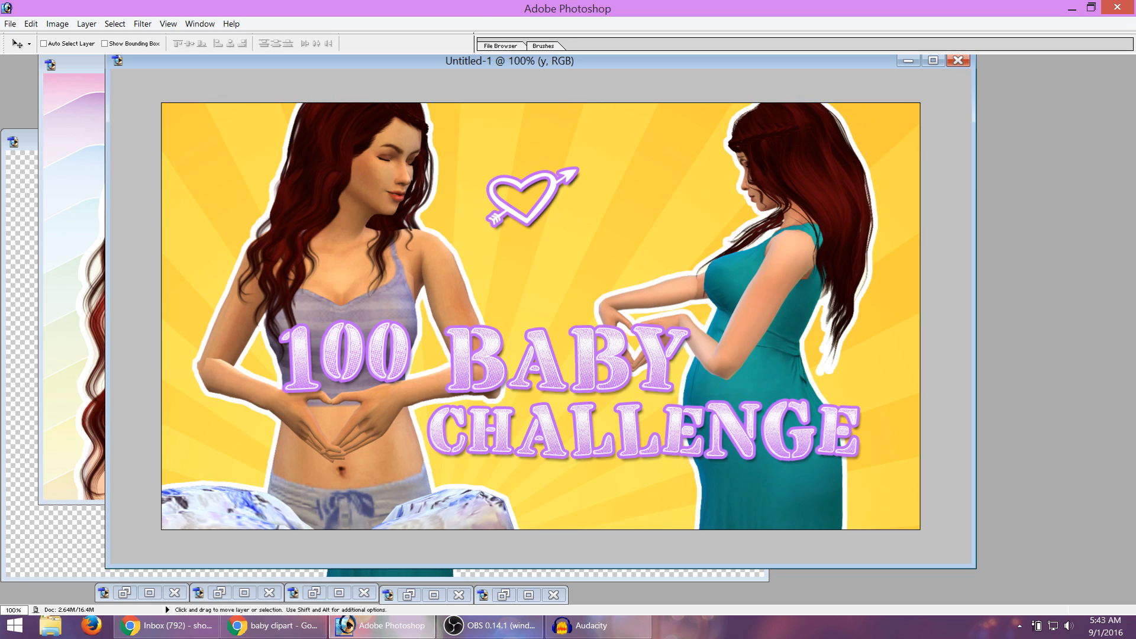
pyautogui.hotkey('ctrl', 'z')
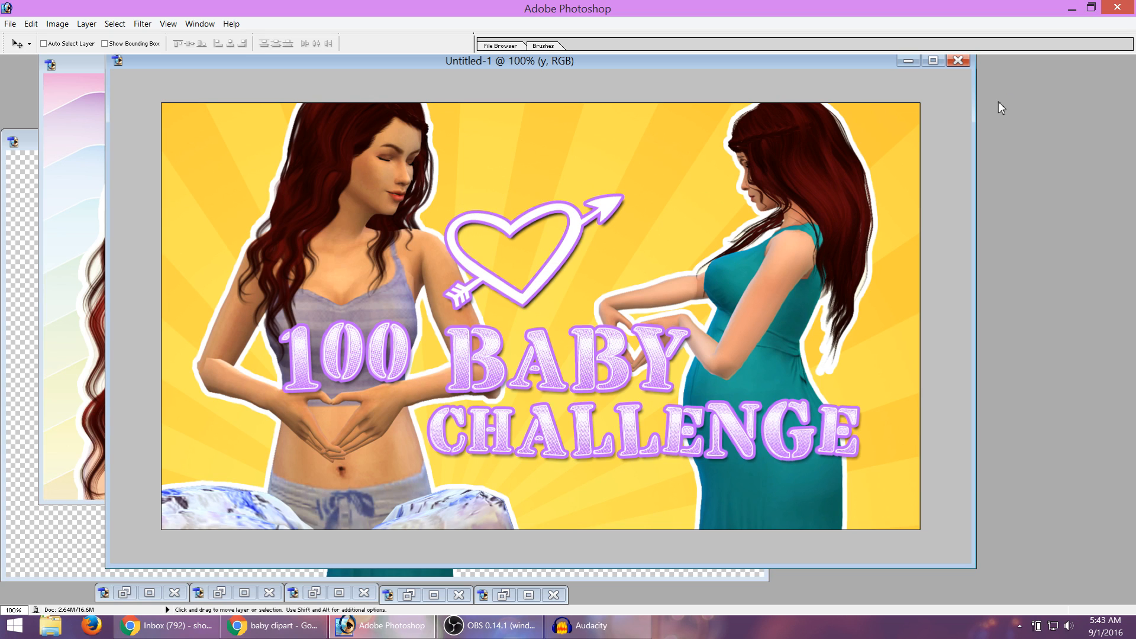
pyautogui.moveTo(574, 231); pyautogui.dragTo(615, 196)
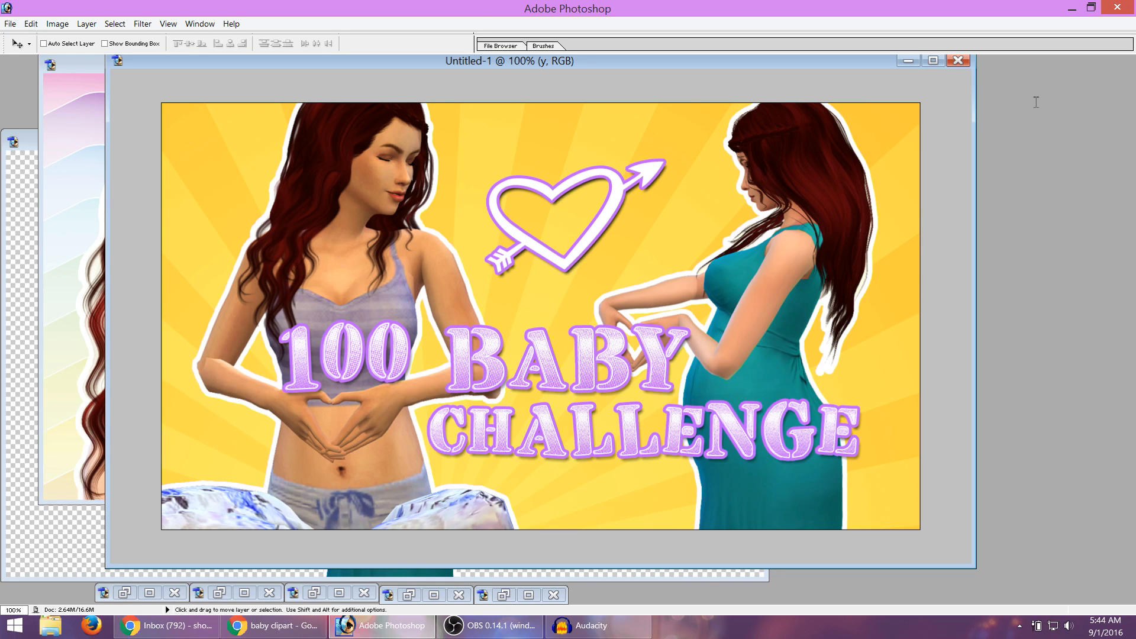
pyautogui.hotkey('ctrl', 'z')
pyautogui.moveTo(629, 235); pyautogui.dragTo(636, 197)
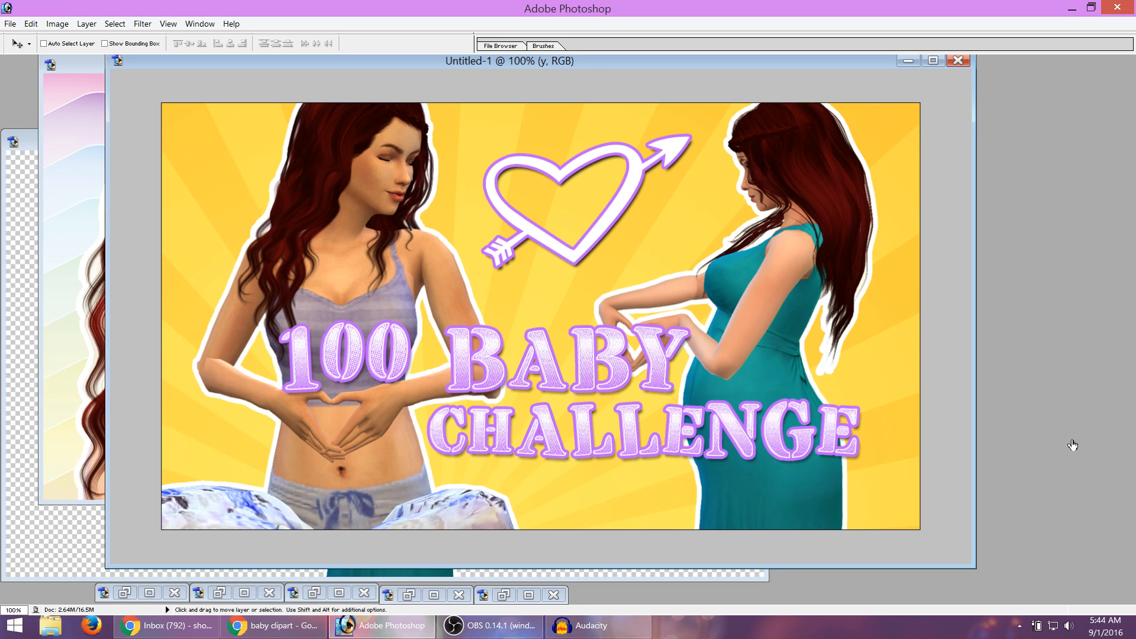
# Try dark teal, turquoise, pink, red and orange-red as the outline color of the arrow-pierced heart.
pyautogui.press('h')
pyautogui.press('i')
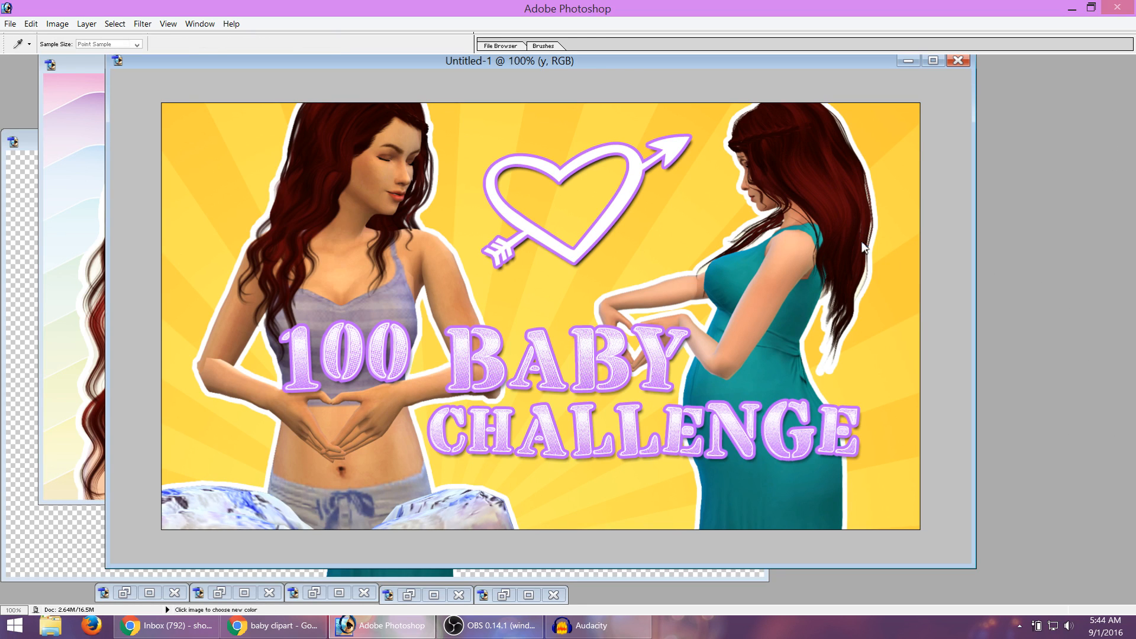
pyautogui.click(766, 495)
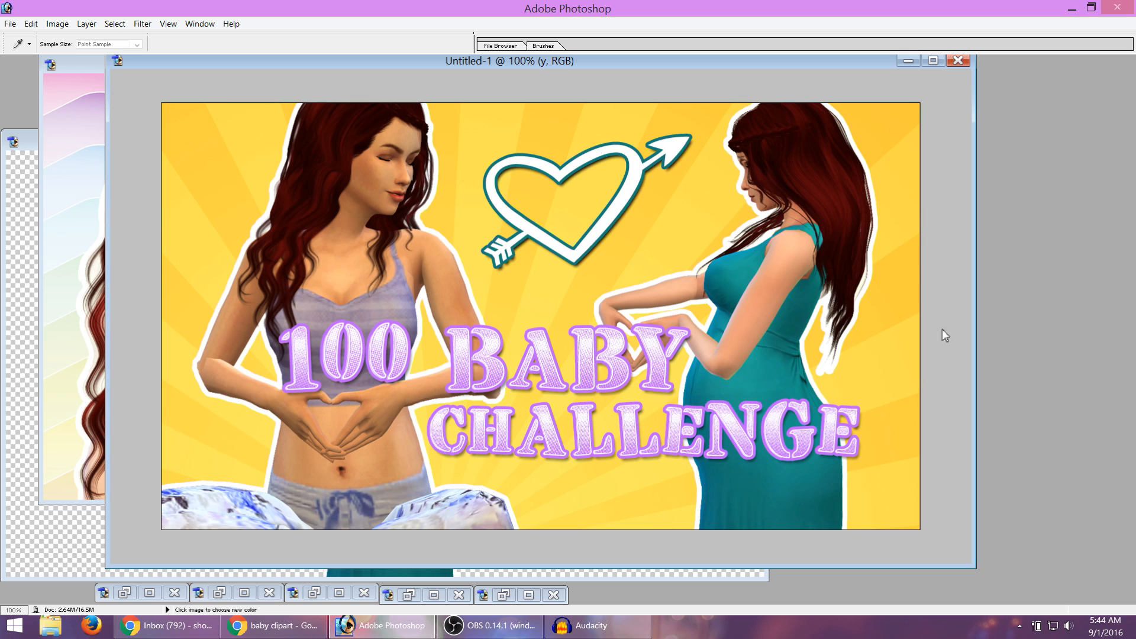
pyautogui.click(922, 157)
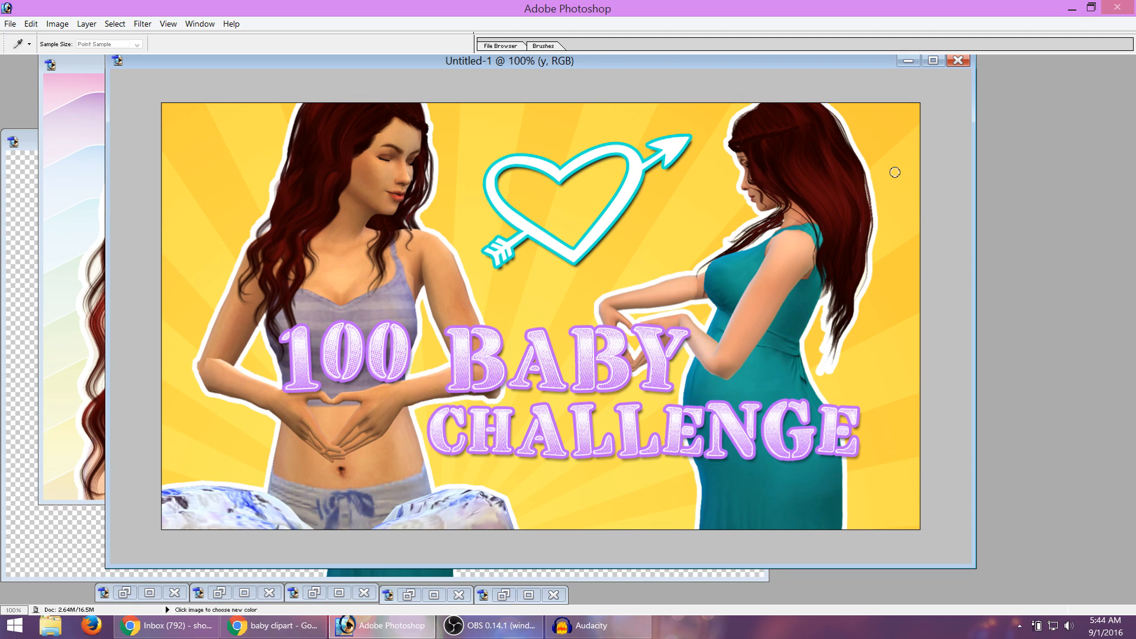
pyautogui.moveTo(934, 183); pyautogui.dragTo(934, 141)
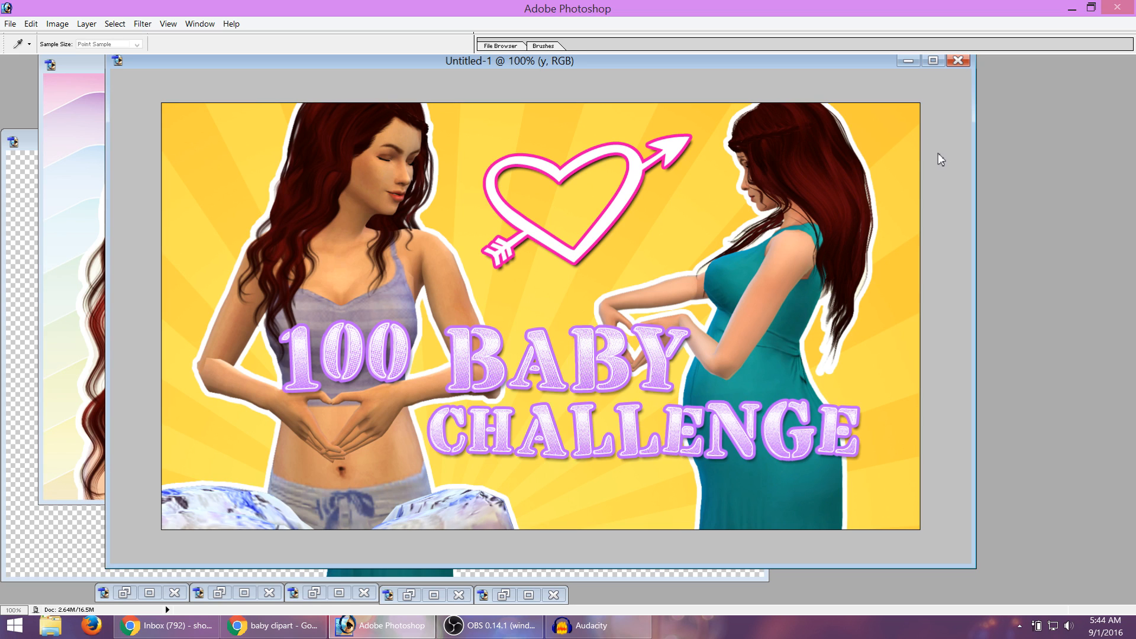
pyautogui.click(939, 149)
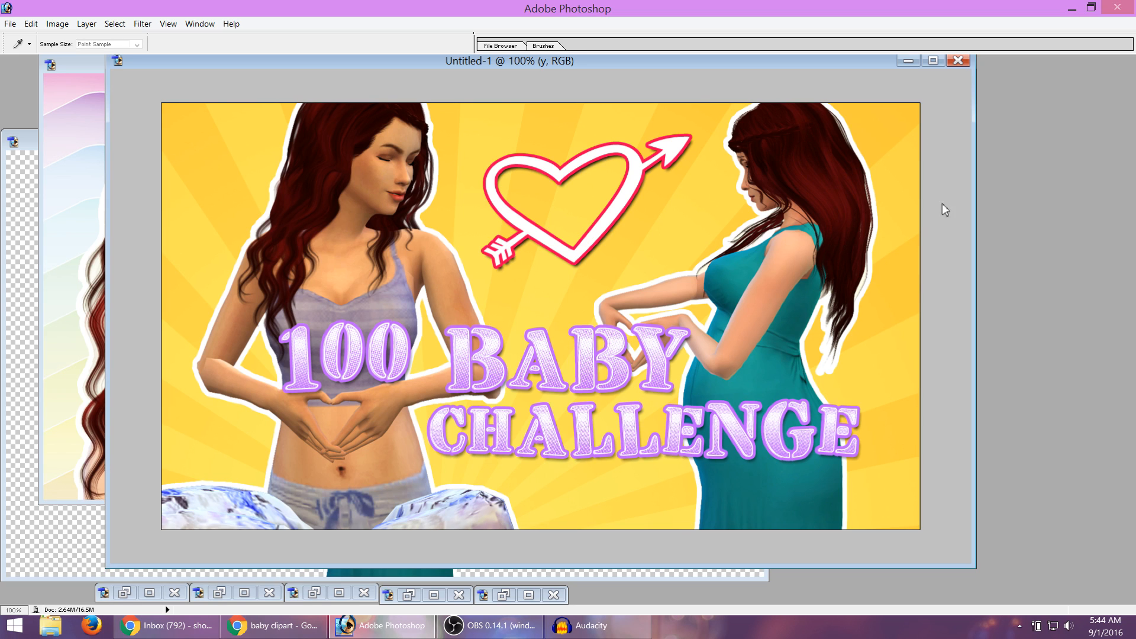
pyautogui.click(937, 290)
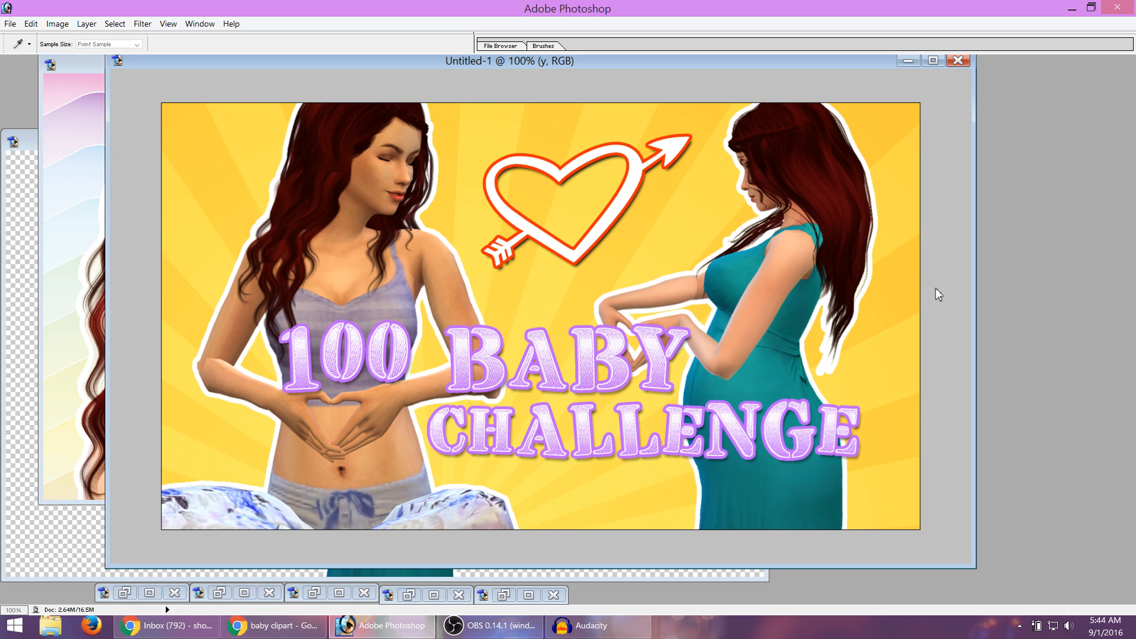
# Set the heart's outline to a soft coral color.
pyautogui.click(854, 135)
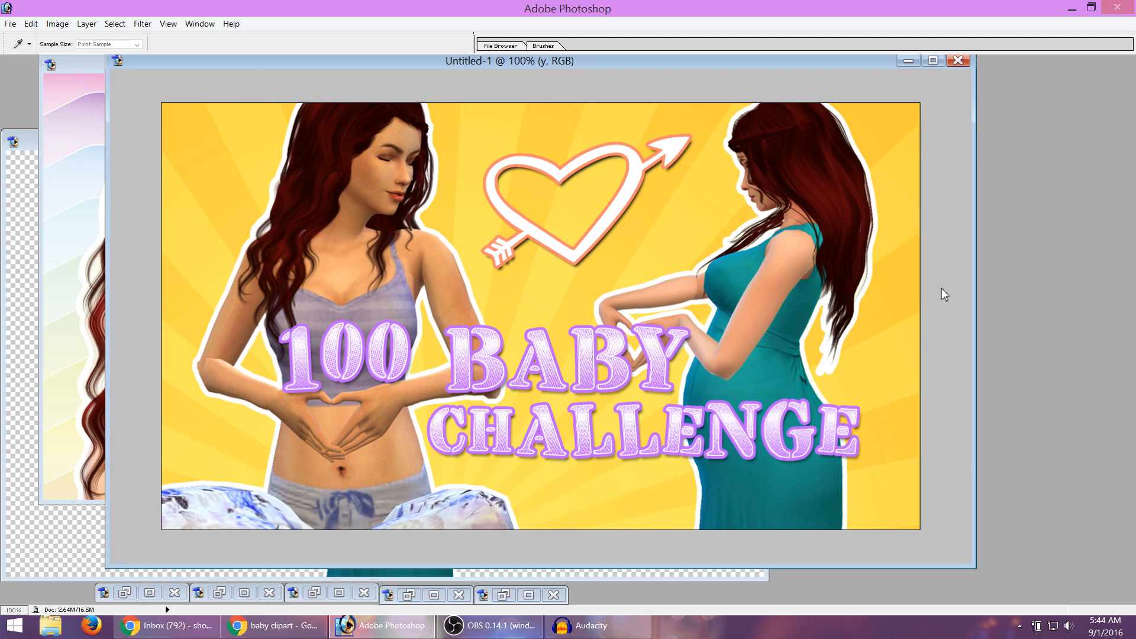
pyautogui.click(868, 137)
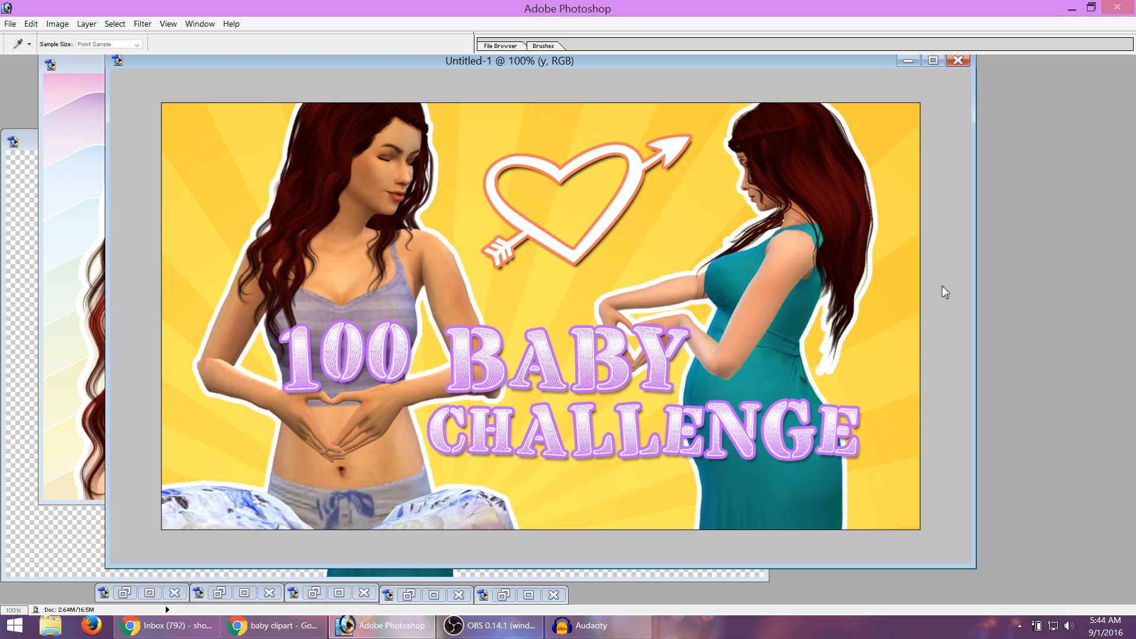
pyautogui.click(938, 140)
pyautogui.click(852, 141)
pyautogui.press('h')
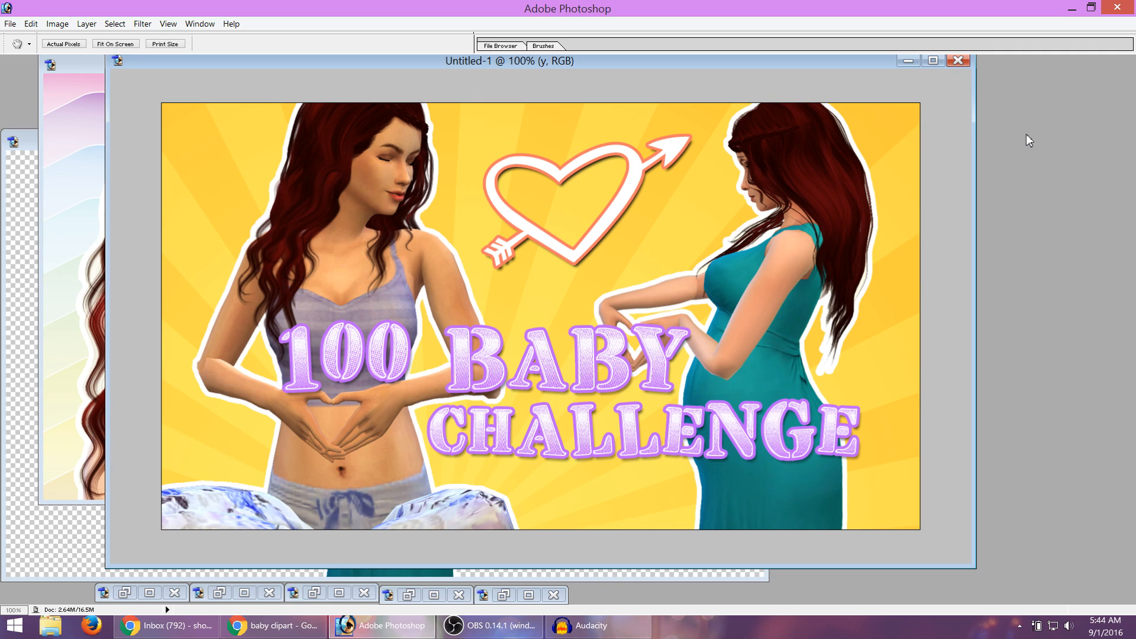
# Try different pattern overlays on the heart, including grey texture, peach, red, blue glitter, pink and orange.
pyautogui.click(770, 308)
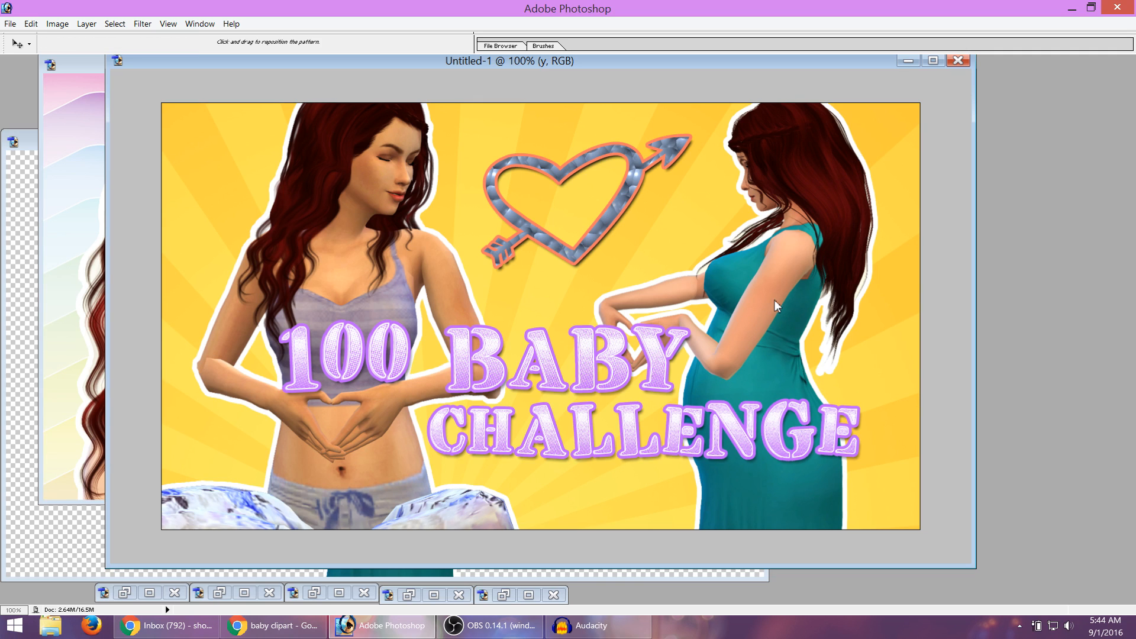
pyautogui.hotkey('ctrl', 'z')
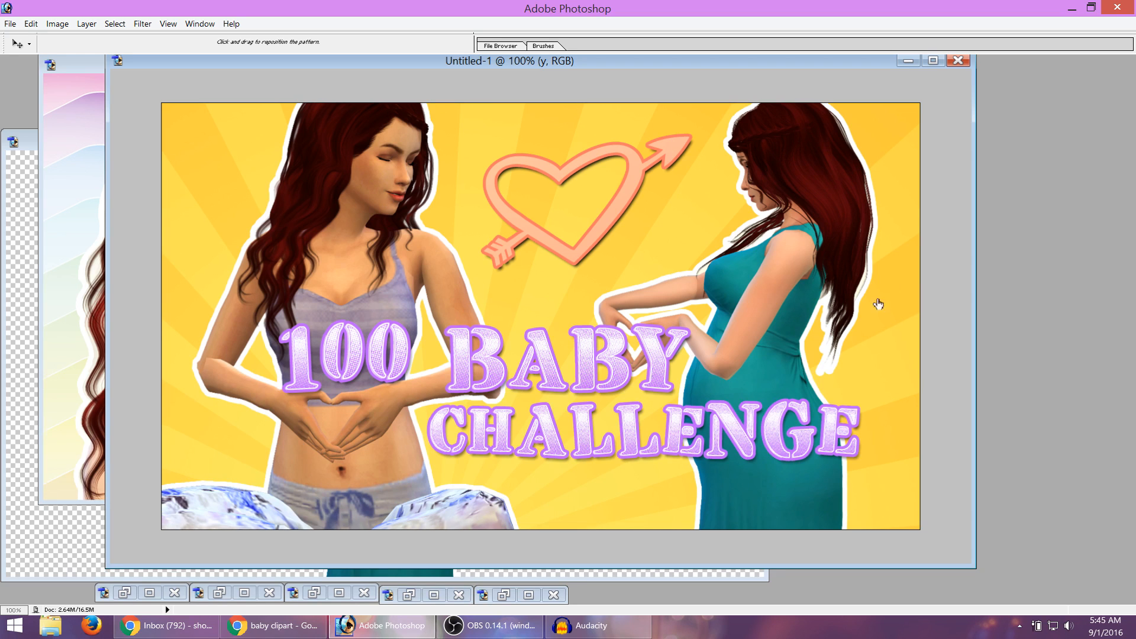
pyautogui.click(835, 307)
pyautogui.click(928, 306)
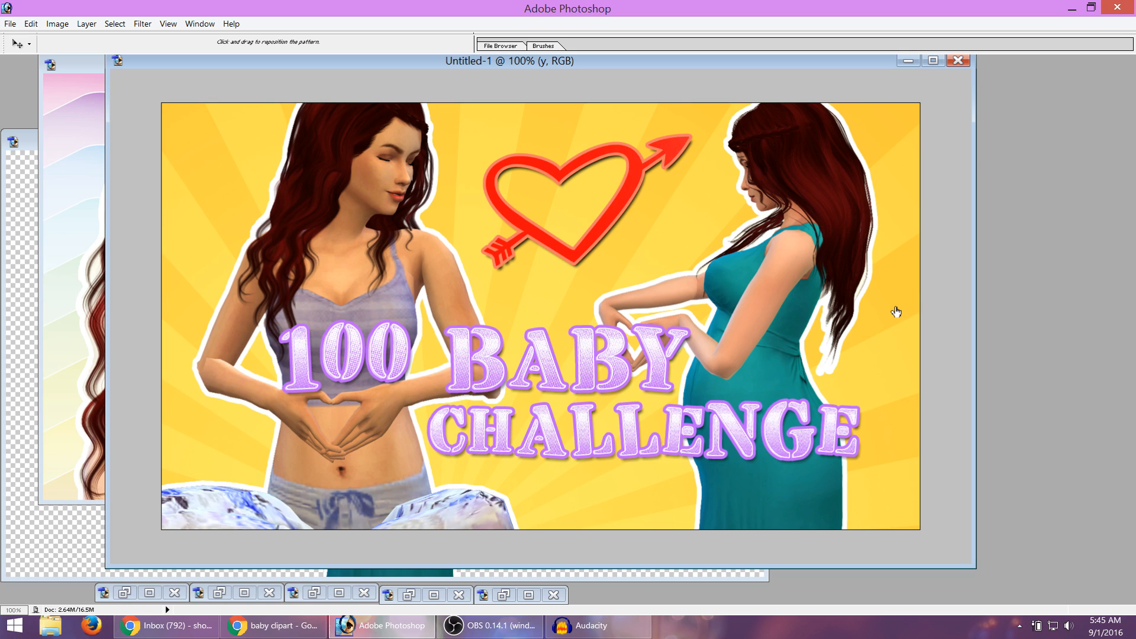
pyautogui.moveTo(892, 311); pyautogui.dragTo(867, 312)
pyautogui.click(859, 310)
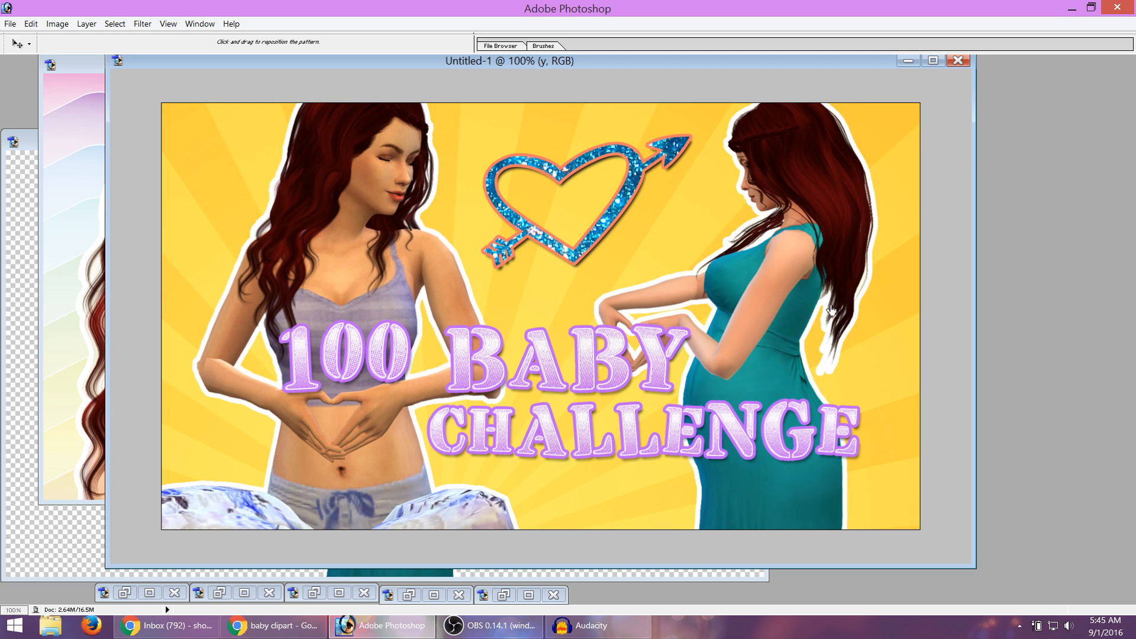
pyautogui.click(830, 311)
pyautogui.click(870, 287)
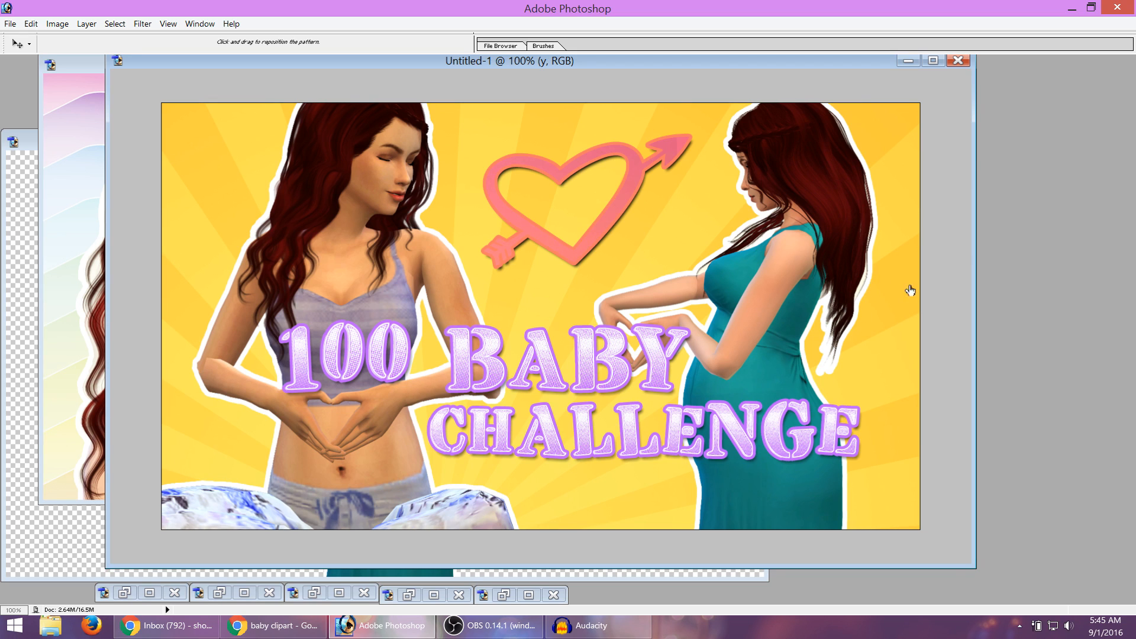
pyautogui.click(856, 270)
pyautogui.click(836, 313)
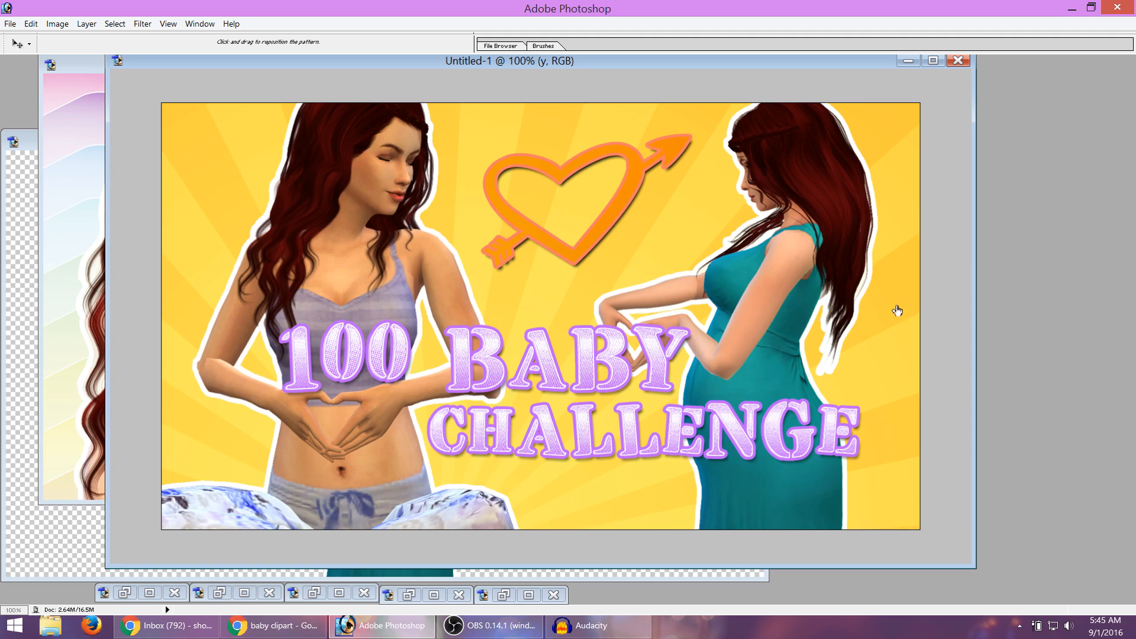
# Apply a coral-to-orange pattern overlay to the heart and reposition it so the orange shows toward the heart's lower end.
pyautogui.click(933, 294)
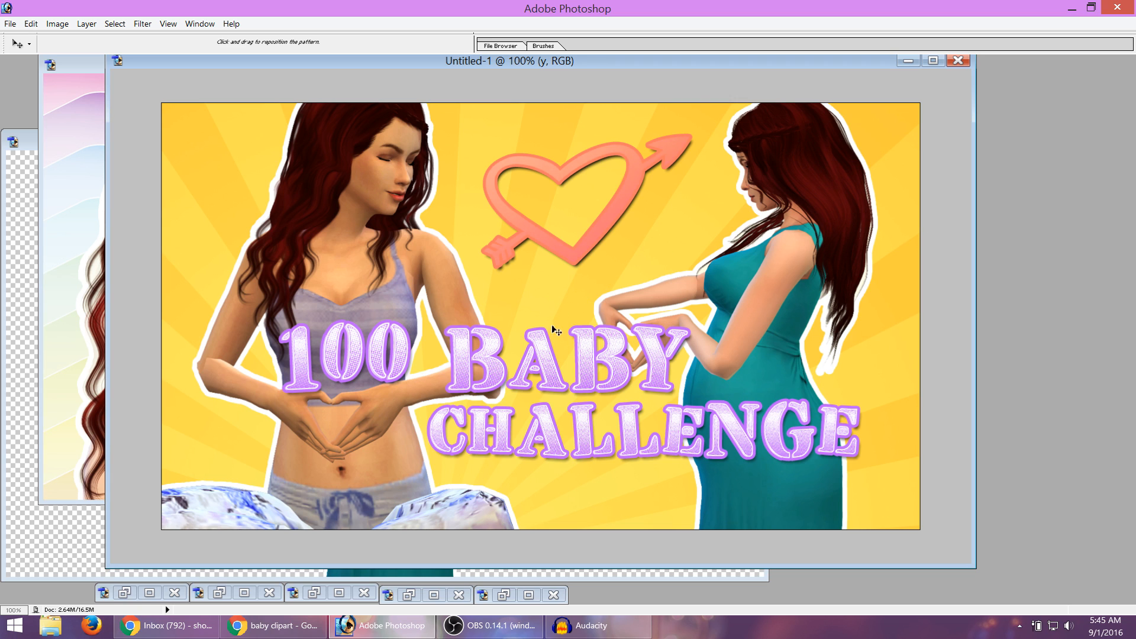
pyautogui.moveTo(551, 325); pyautogui.dragTo(598, 512)
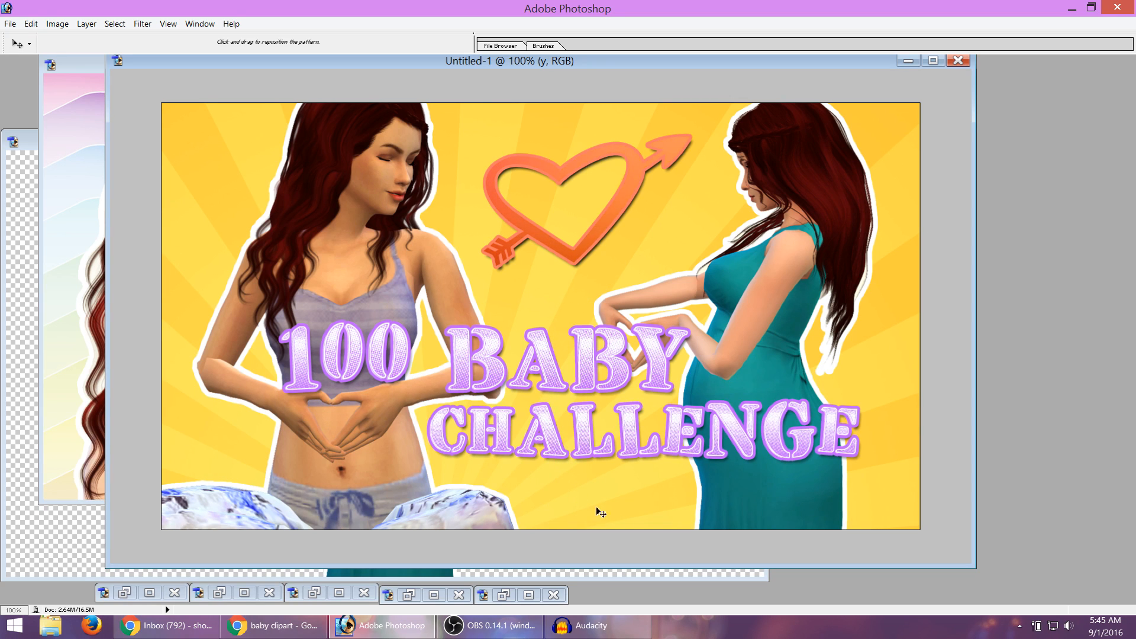
# Try a pink-to-coral pattern overlay on the arrow-pierced heart, repositioning it to shift where the pink and coral fall.
pyautogui.click(912, 238)
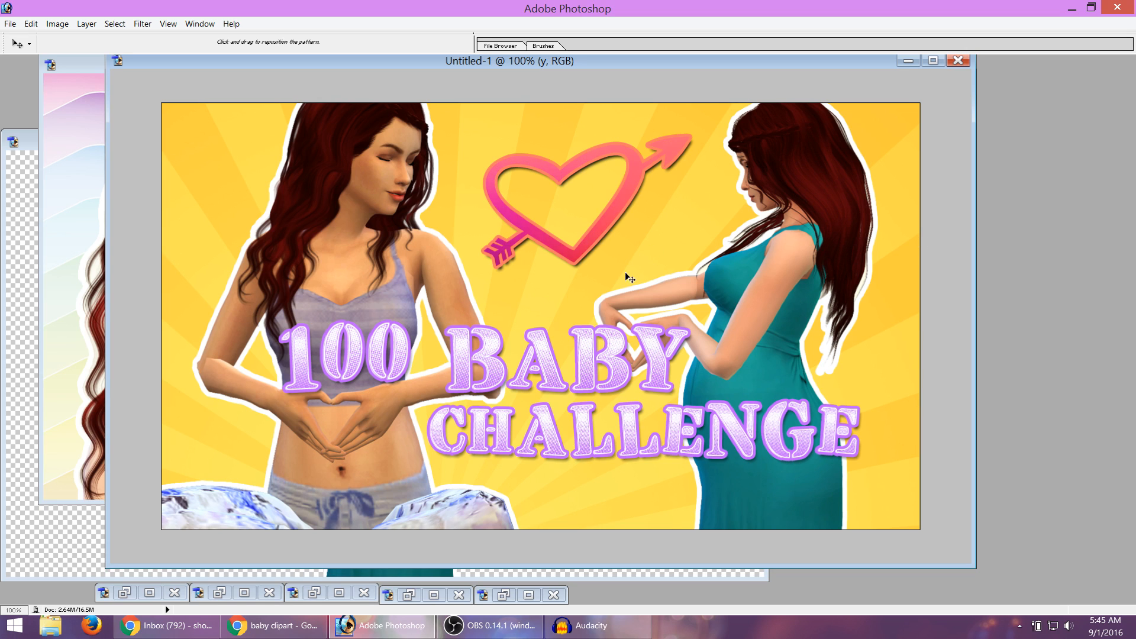
pyautogui.moveTo(625, 272); pyautogui.dragTo(657, 342)
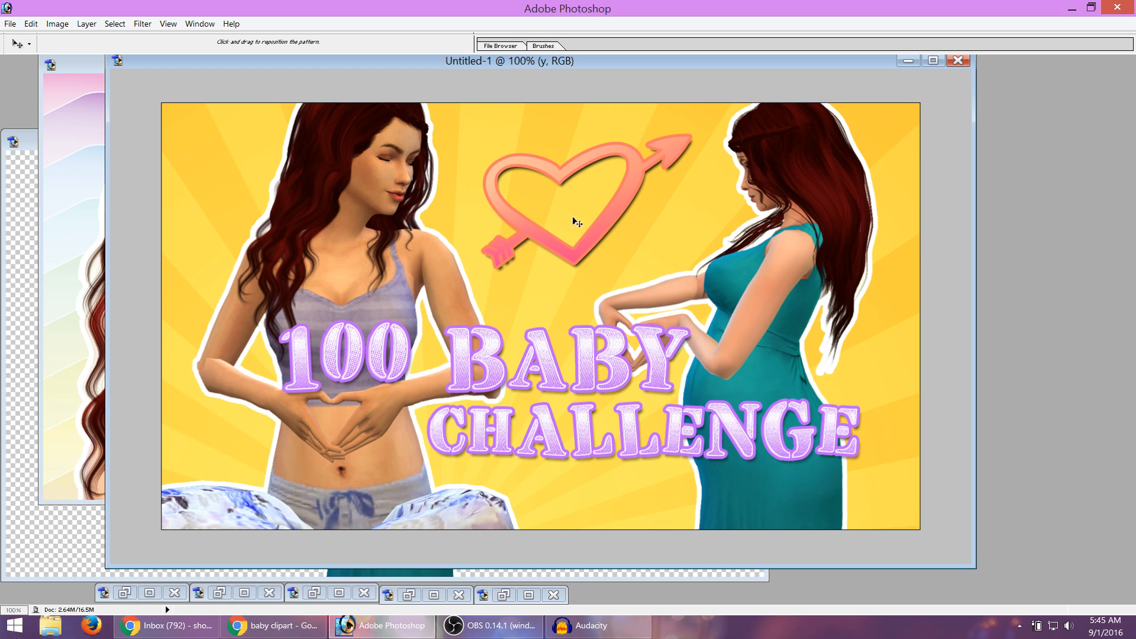
pyautogui.moveTo(643, 230); pyautogui.dragTo(596, 166)
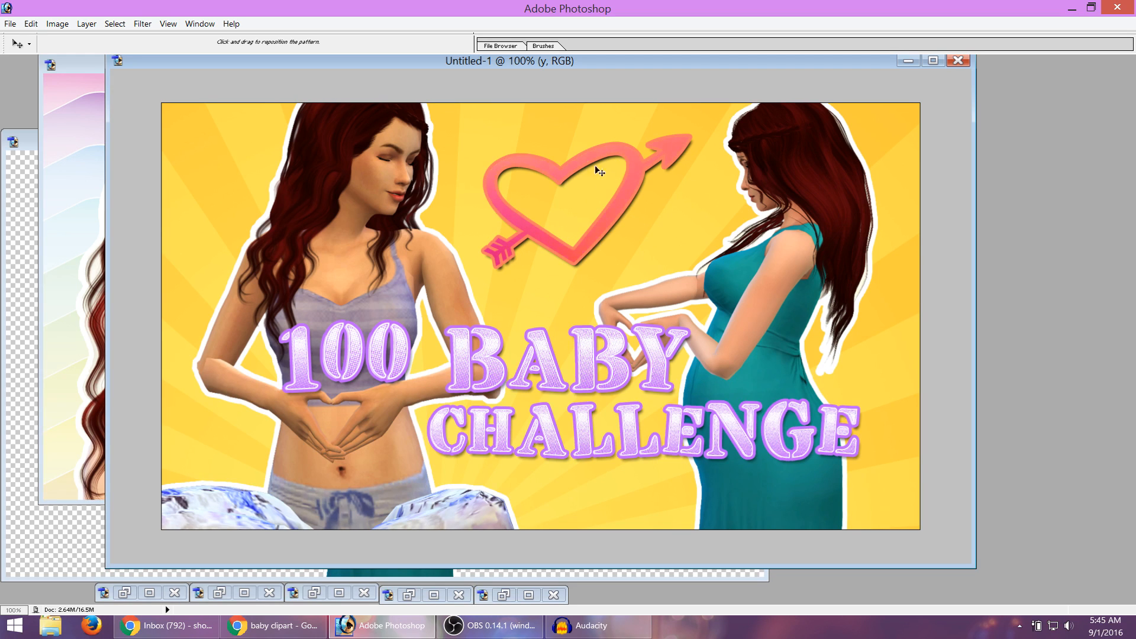
pyautogui.moveTo(620, 245); pyautogui.dragTo(626, 221)
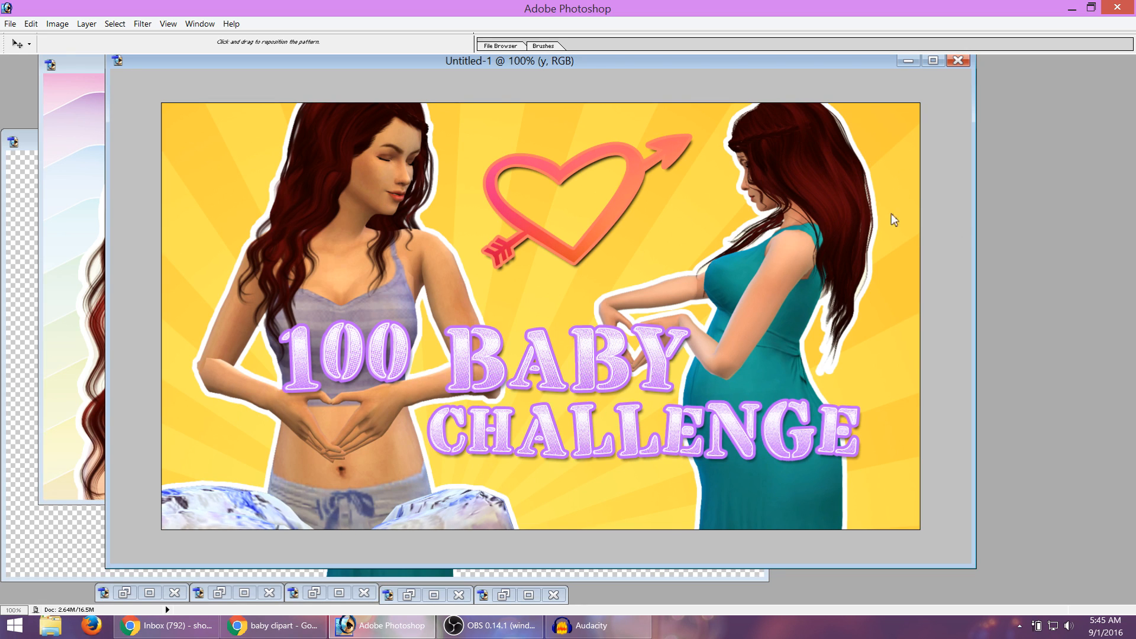
# Compare the heart without a pattern, apply the pale pink-to-cream pattern overlay, and nudge the heart slightly.
pyautogui.click(887, 245)
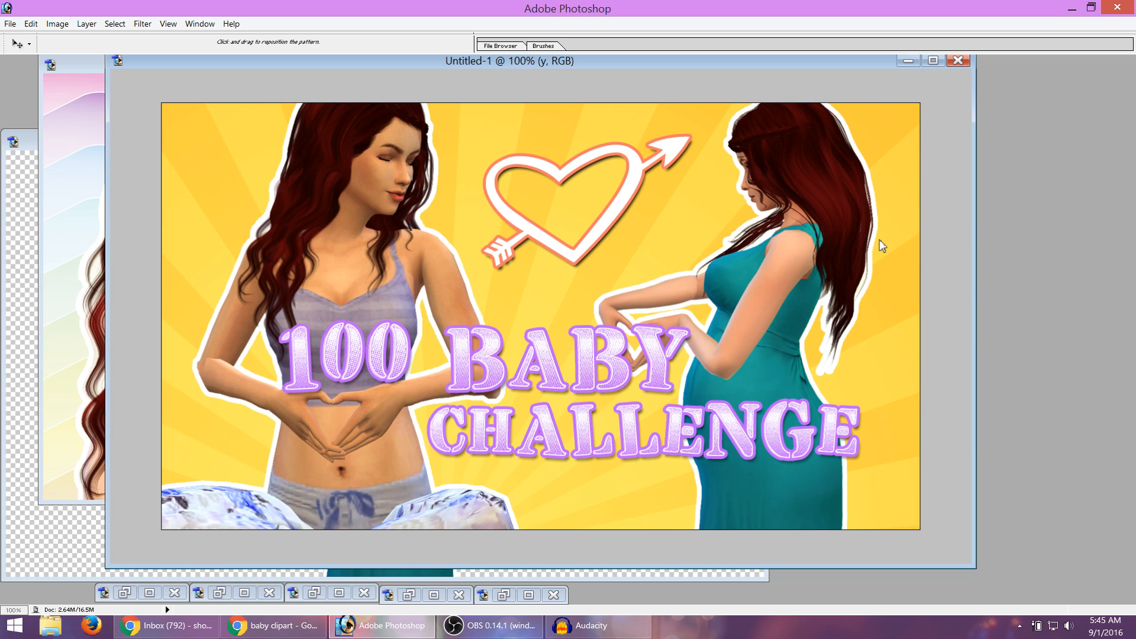
pyautogui.click(880, 239)
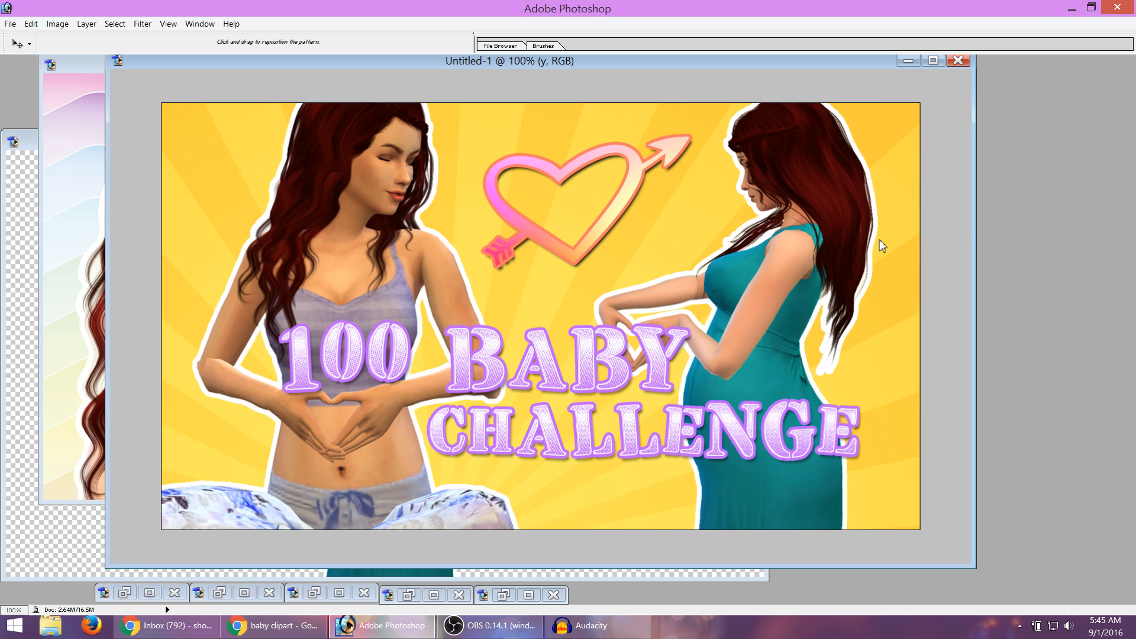
pyautogui.click(881, 180)
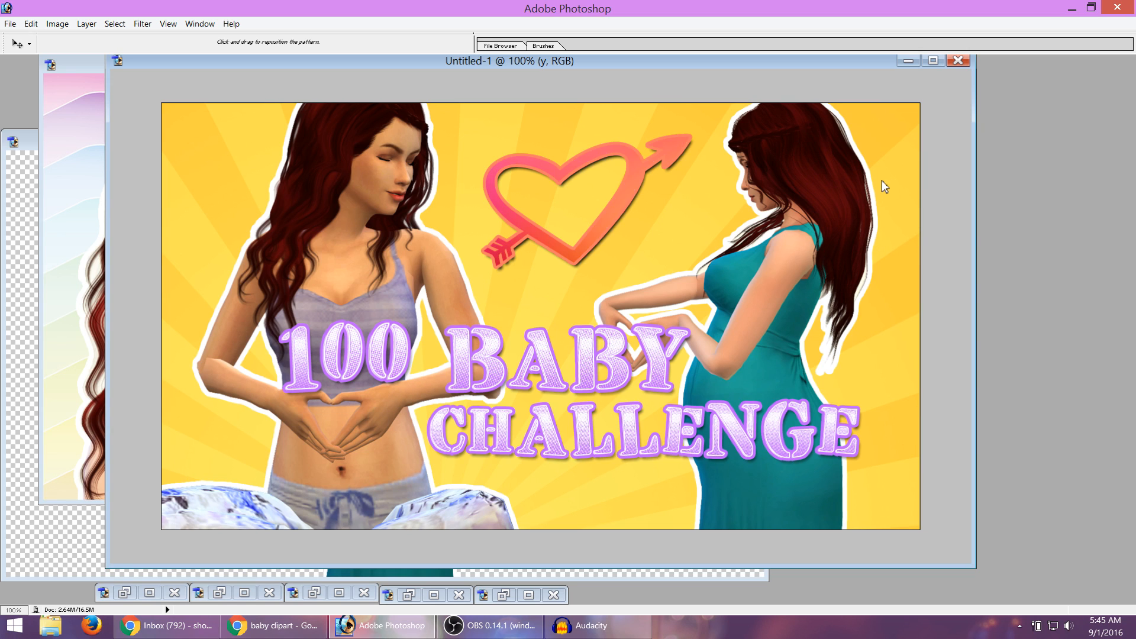
pyautogui.click(888, 288)
pyautogui.click(1035, 158)
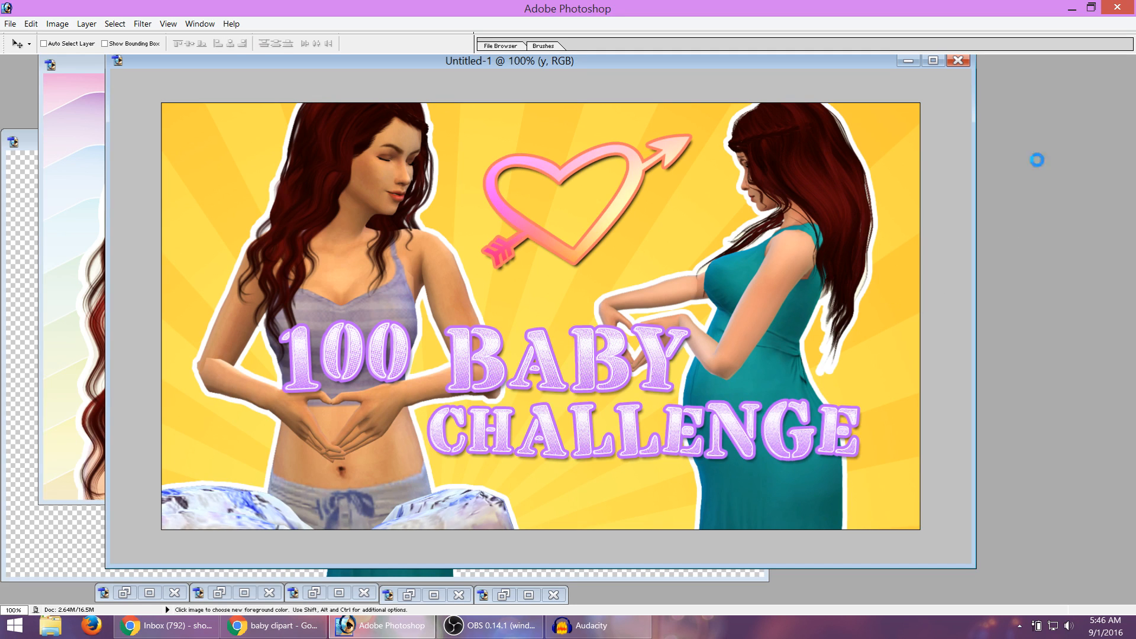
pyautogui.moveTo(619, 207); pyautogui.dragTo(620, 209)
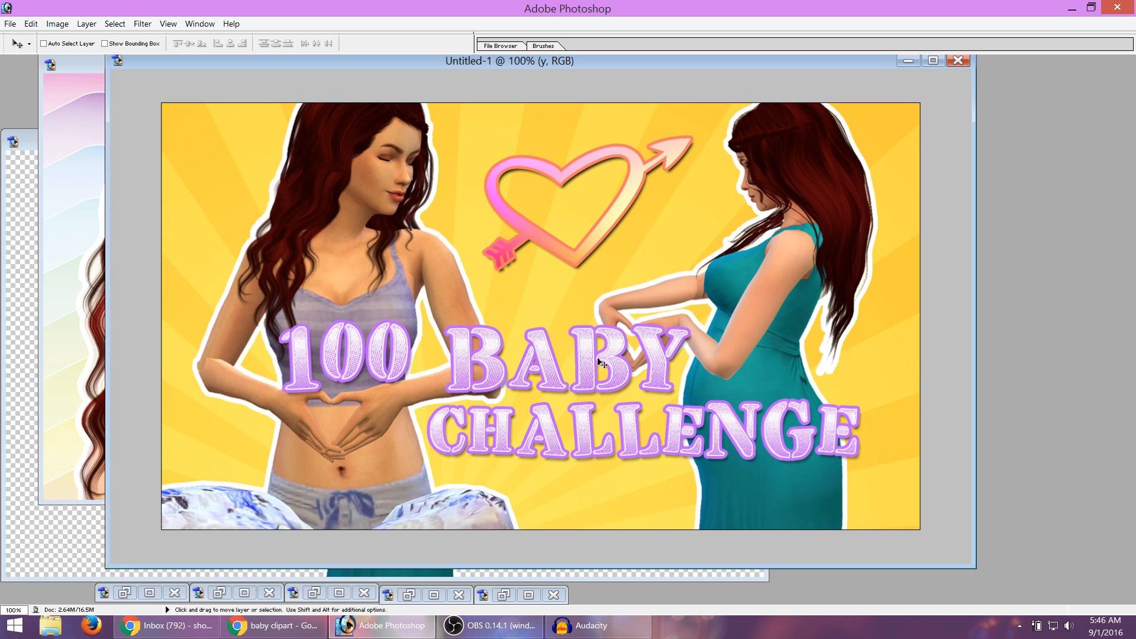
# Try coral sampled from the heart and deep blue as the outline color of the "100 BABY" title line.
pyautogui.click(1073, 464)
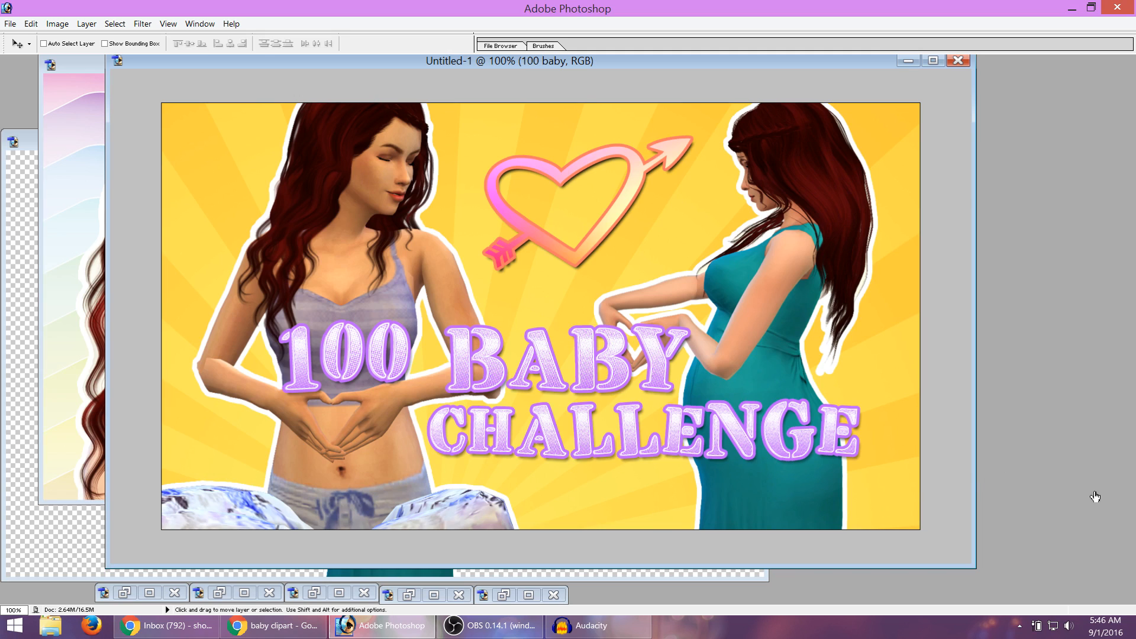
pyautogui.press('h')
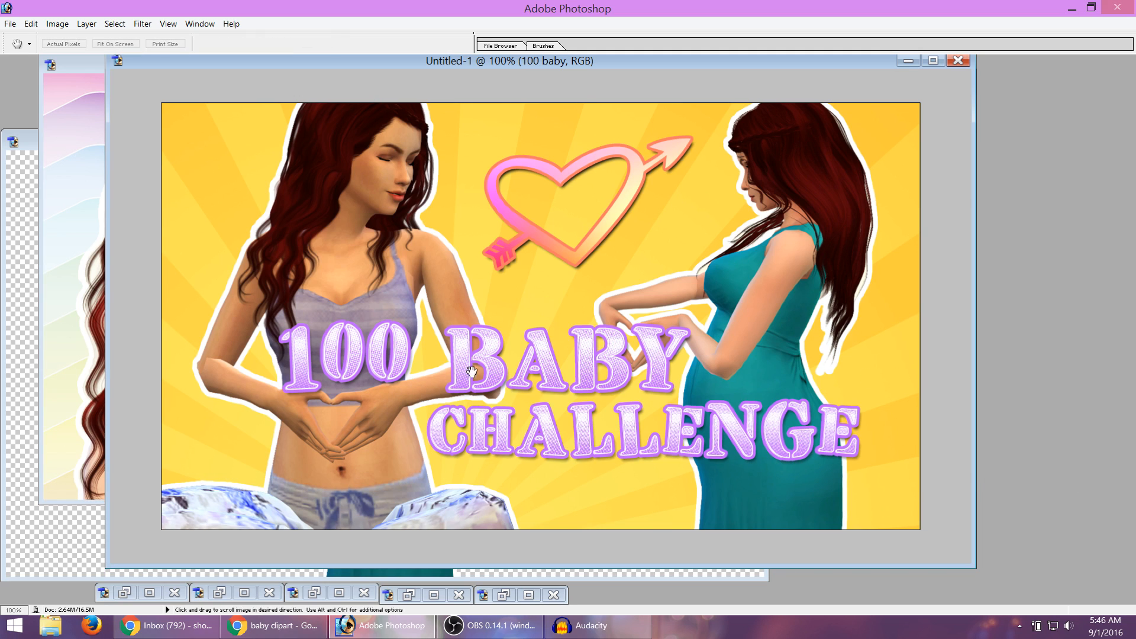
pyautogui.press('i')
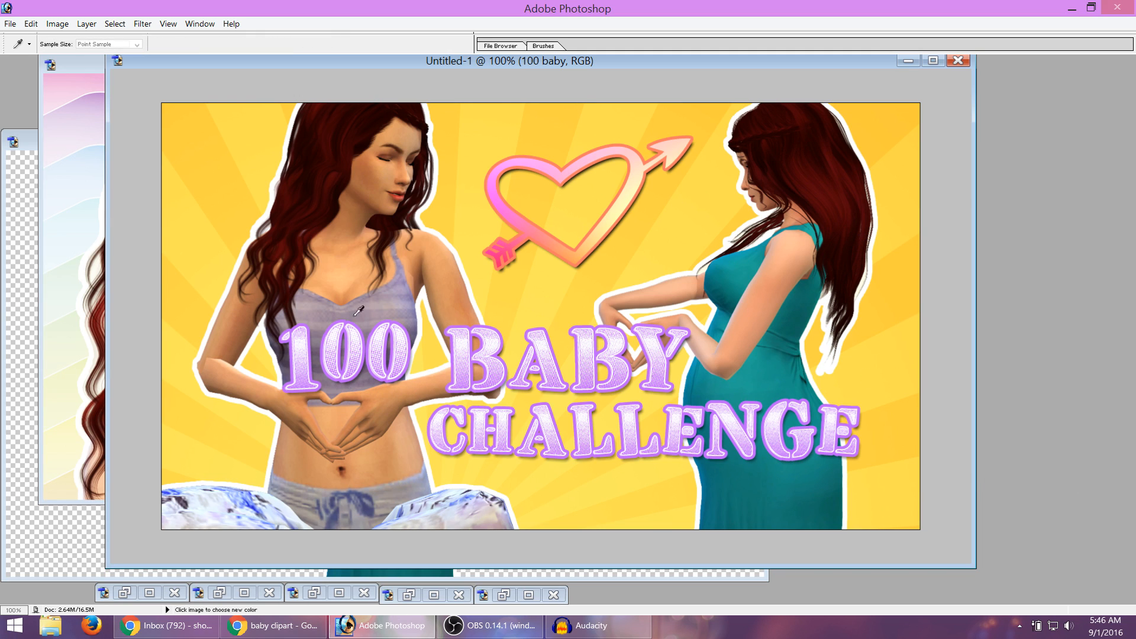
pyautogui.click(499, 270)
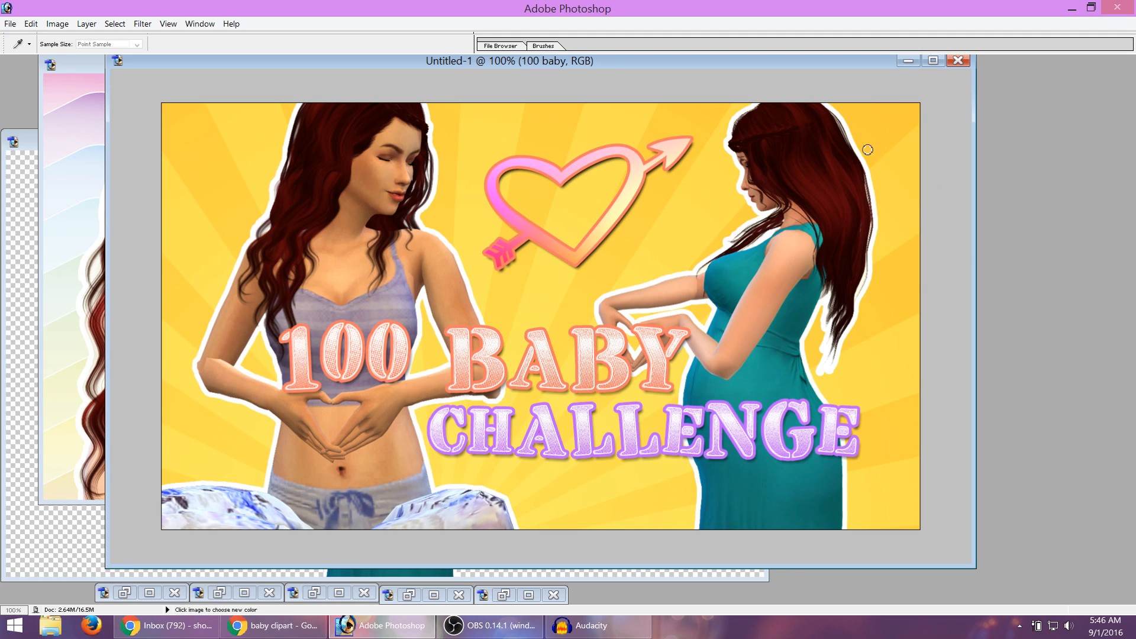
pyautogui.click(880, 135)
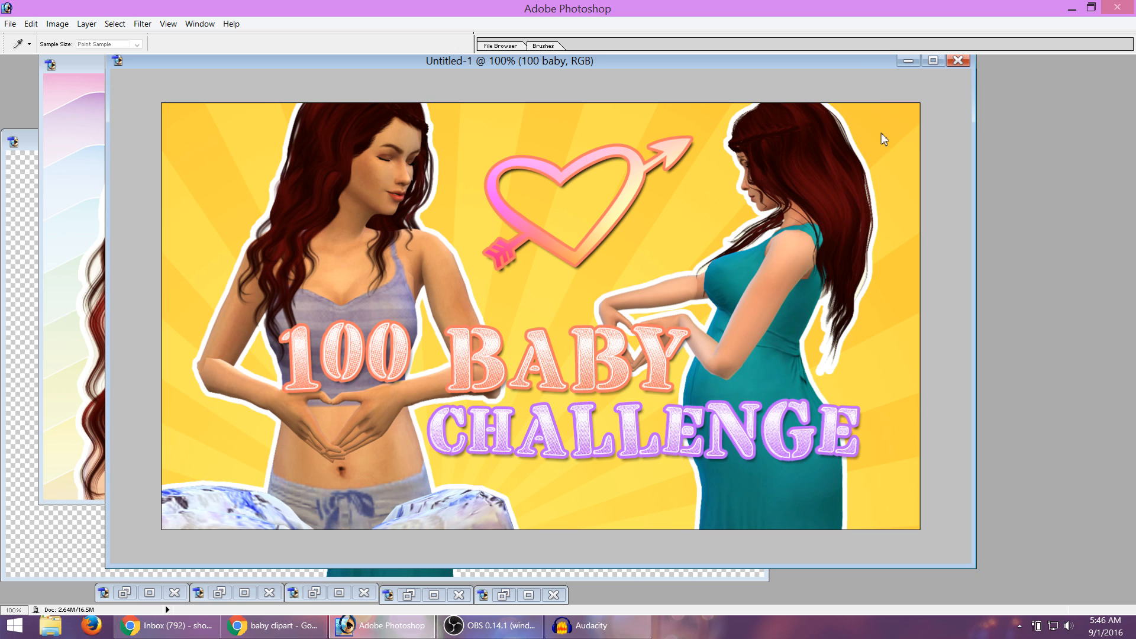
pyautogui.click(920, 126)
pyautogui.moveTo(929, 280); pyautogui.dragTo(932, 185)
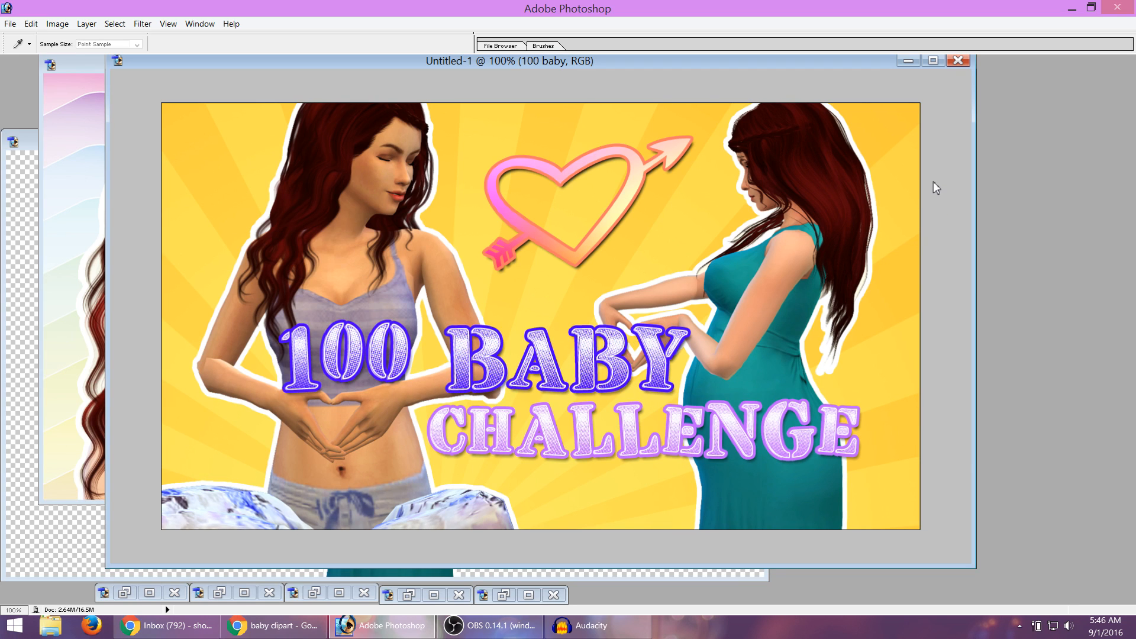
# Try dark teal sampled from the dress and a brighter turquoise as the "100 BABY" outline color, comparing with purple.
pyautogui.click(769, 489)
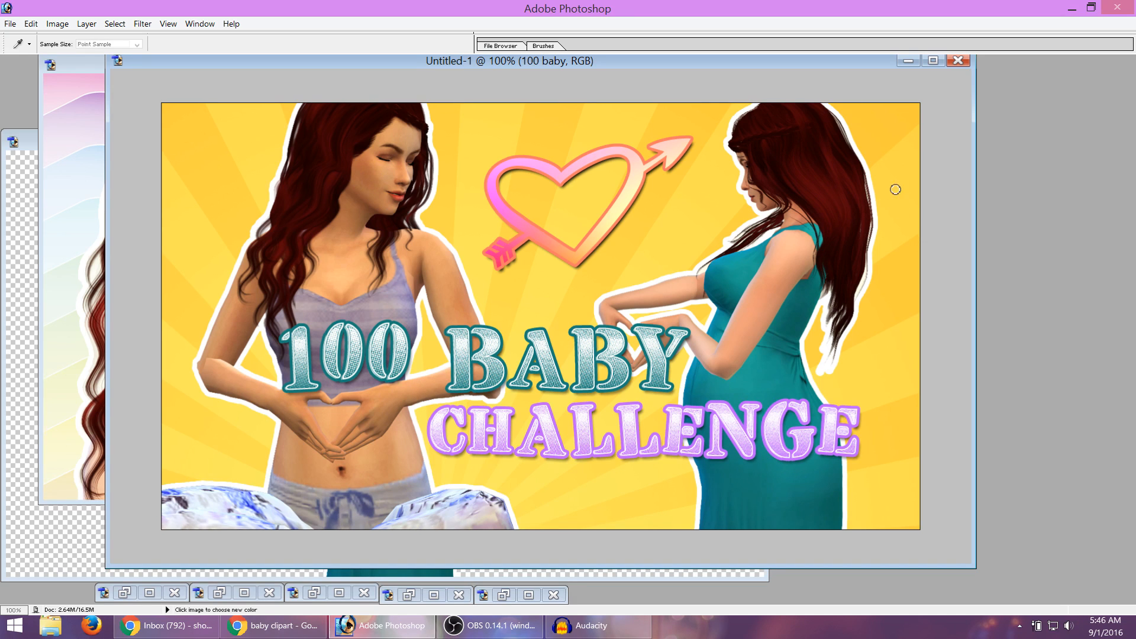
pyautogui.click(912, 182)
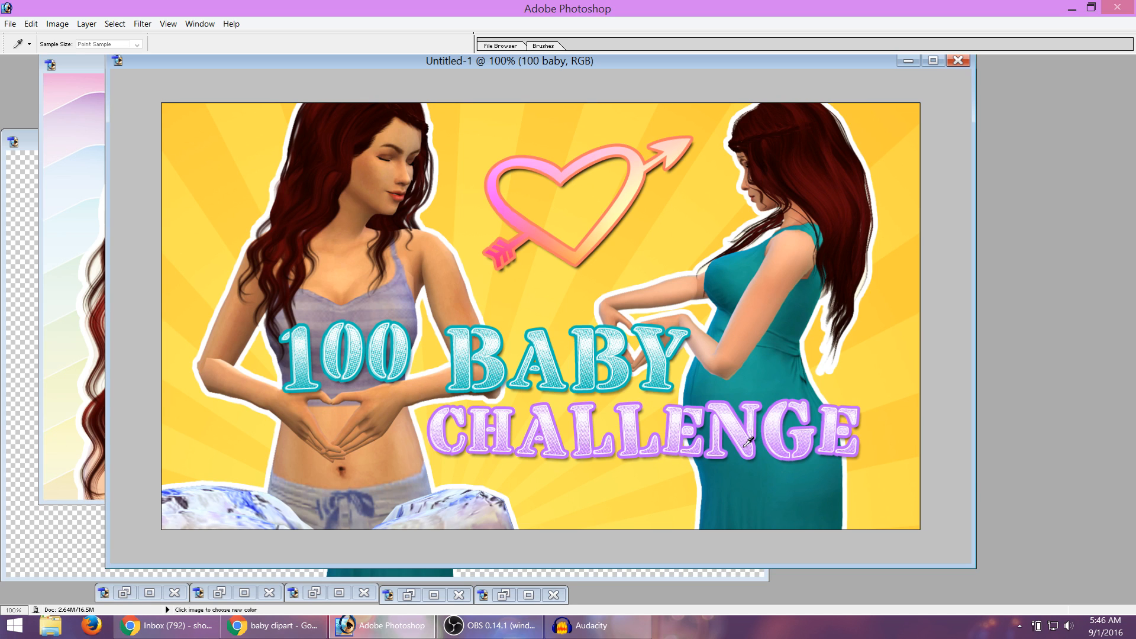
pyautogui.press('Return')
pyautogui.click(790, 307)
pyautogui.click(585, 401)
pyautogui.hotkey('alt', 'BackSpace')
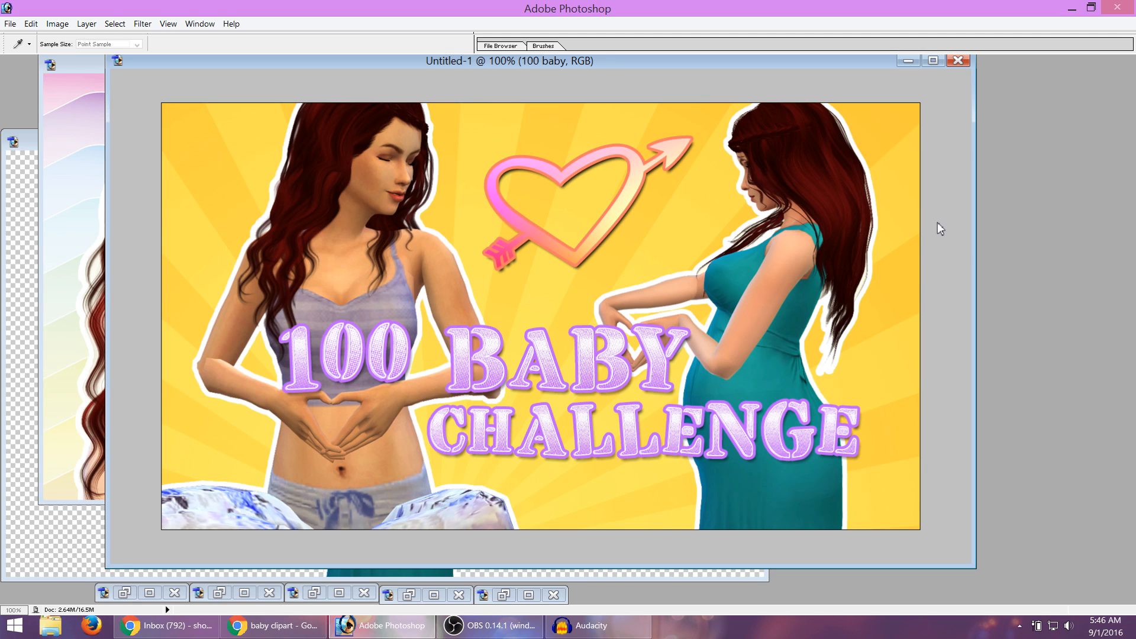
# Set the "100 BABY" outline to bright turquoise after trying mint green and dark teal.
pyautogui.hotkey('ctrl', 'z')
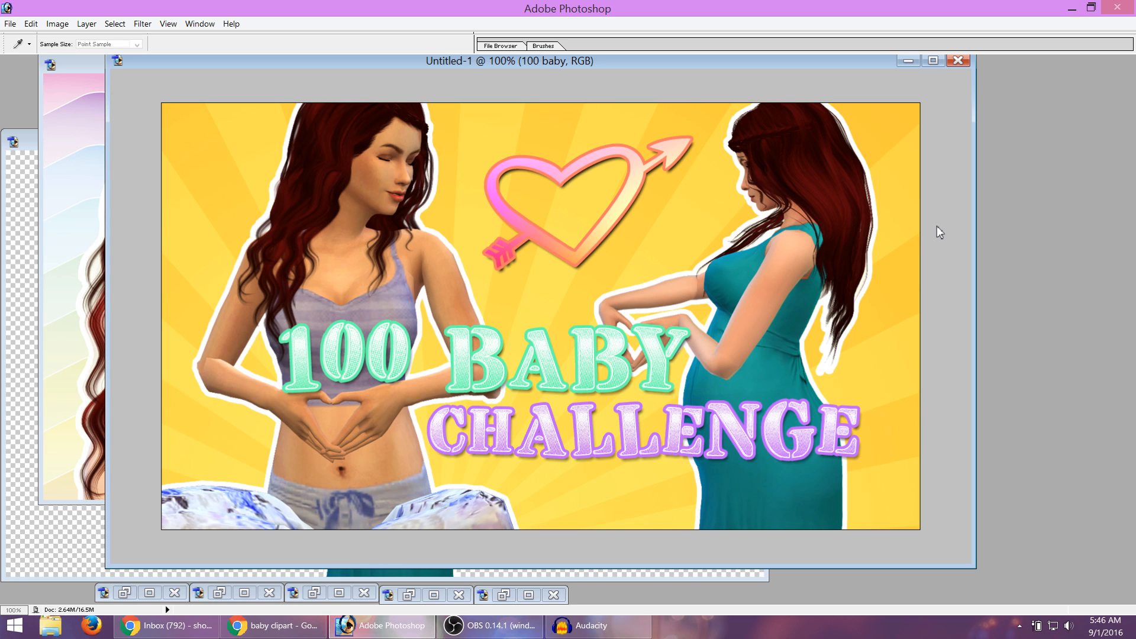
pyautogui.click(710, 380)
pyautogui.hotkey('alt', 'BackSpace')
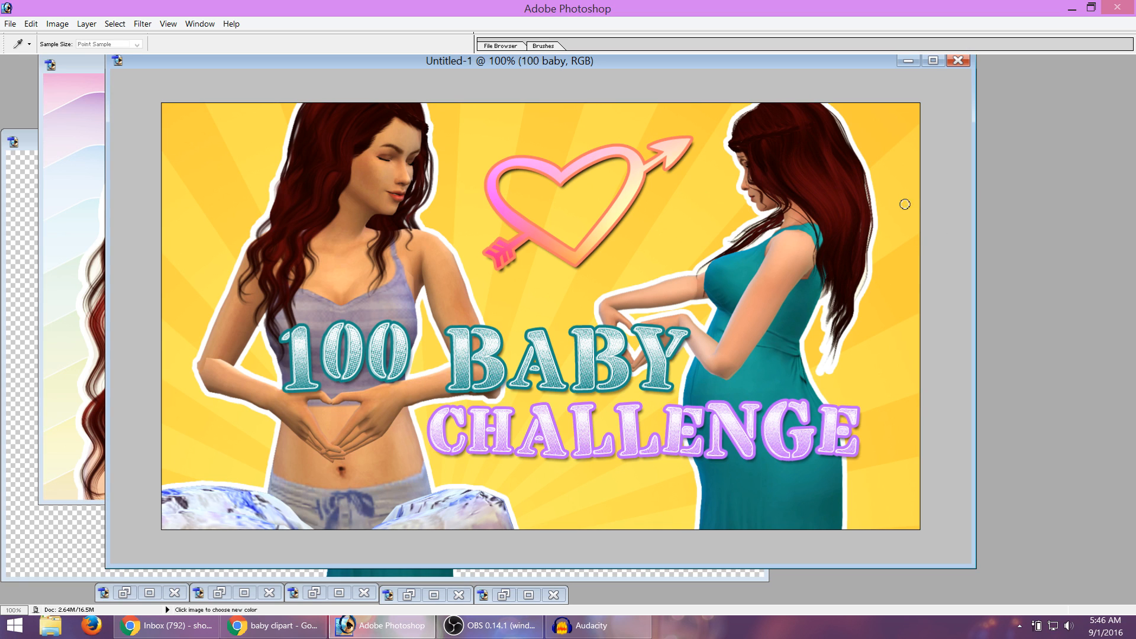
pyautogui.hotkey('ctrl', 'z')
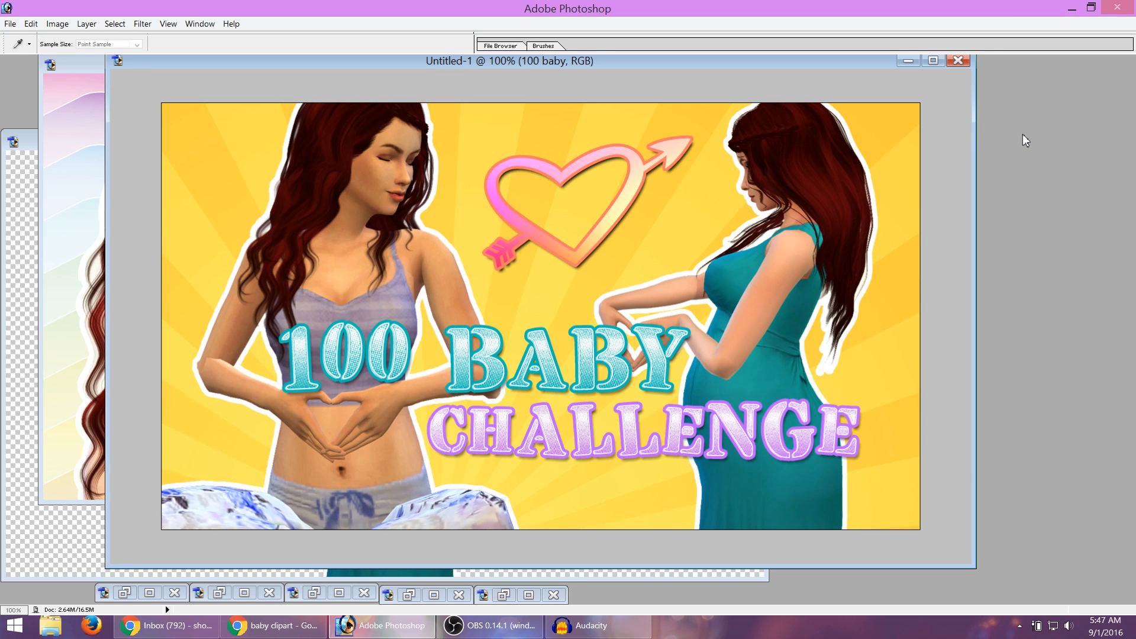
pyautogui.press('h')
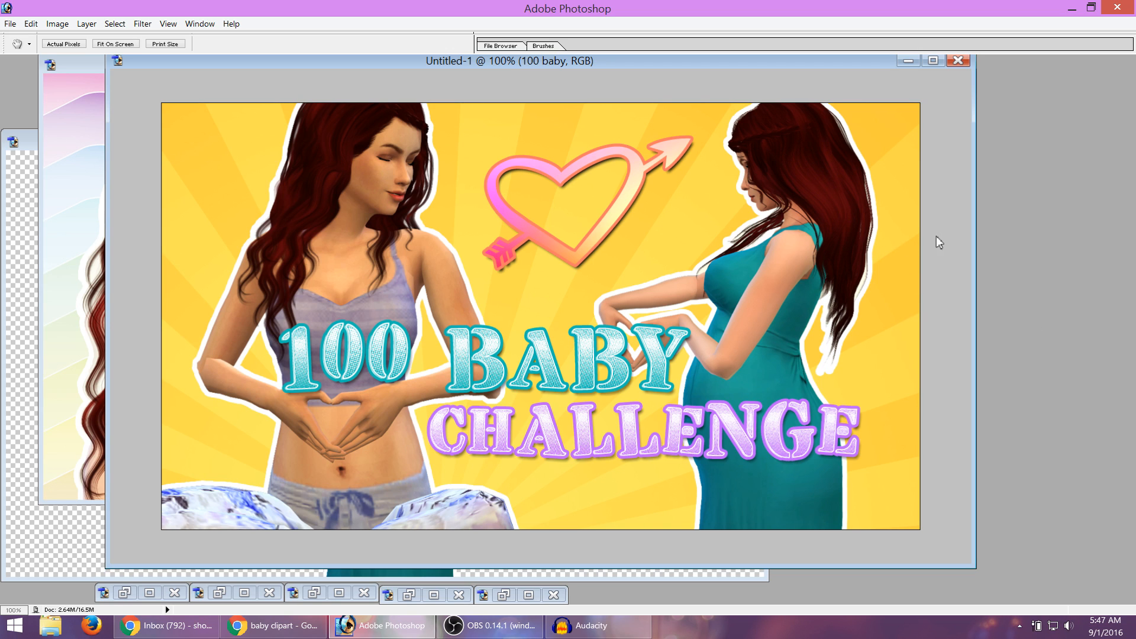
pyautogui.press('v')
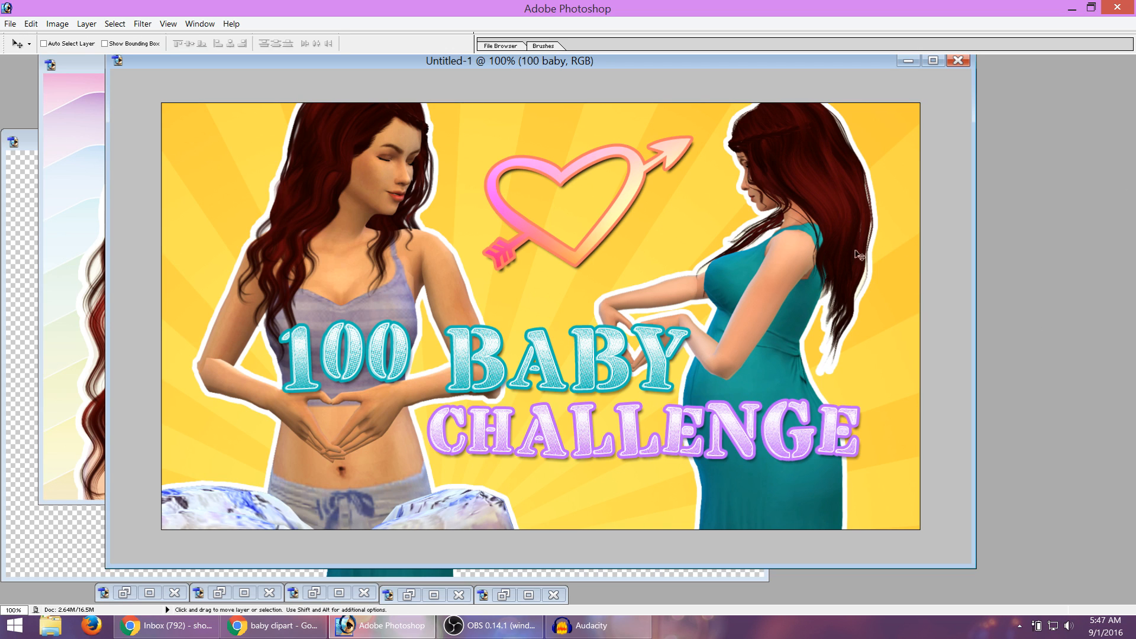
# Remove the pattern overlay from the arrow-pierced heart, leaving its white fill with the coral outline.
pyautogui.click(1058, 406)
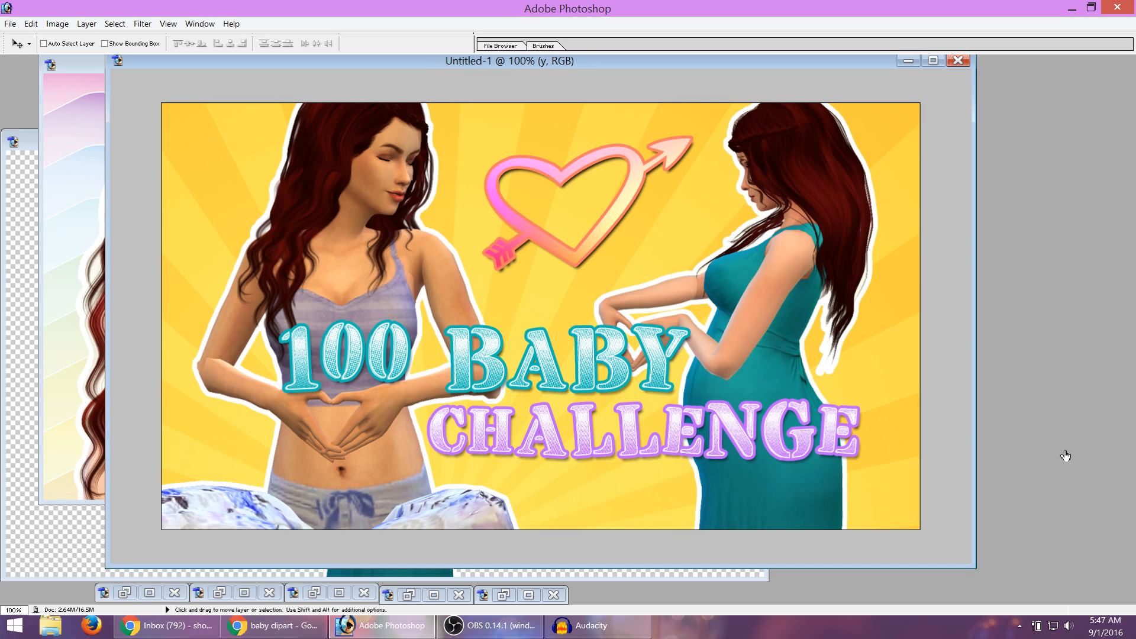
pyautogui.click(898, 329)
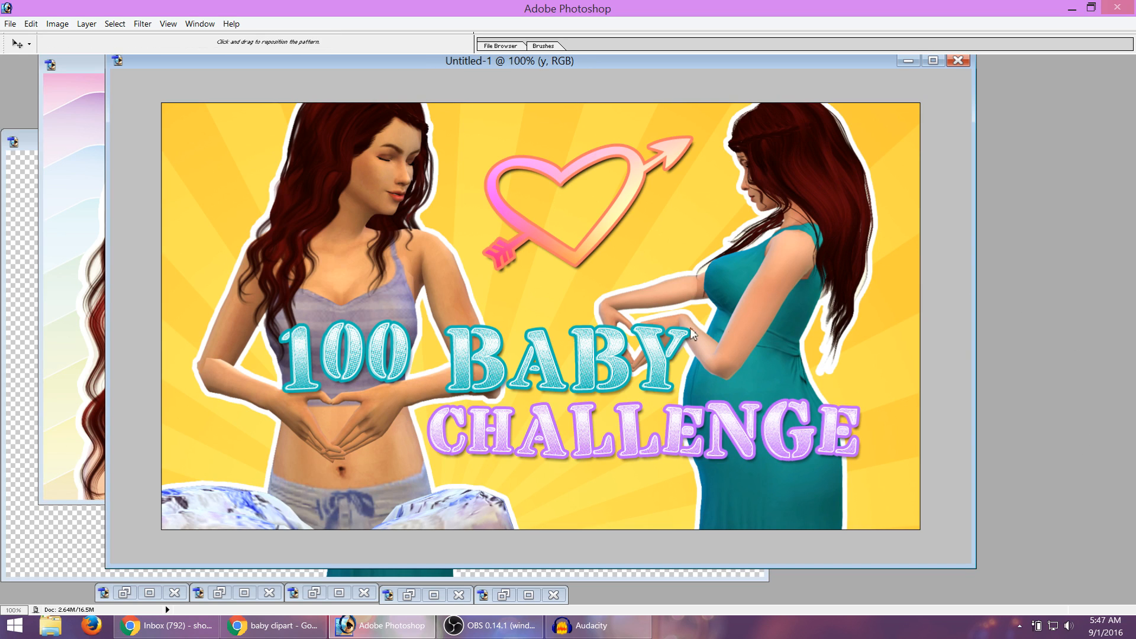
pyautogui.click(638, 393)
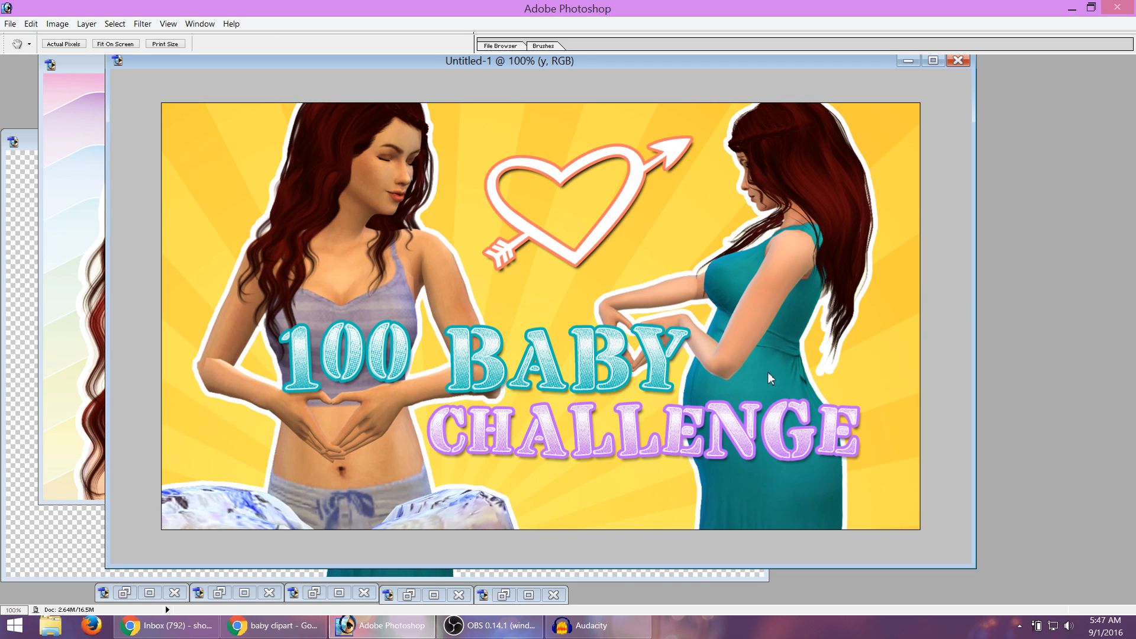
# Set the heart's outline to a light lavender based on the purple sampled from the "CHALLENGE" title.
pyautogui.press('i')
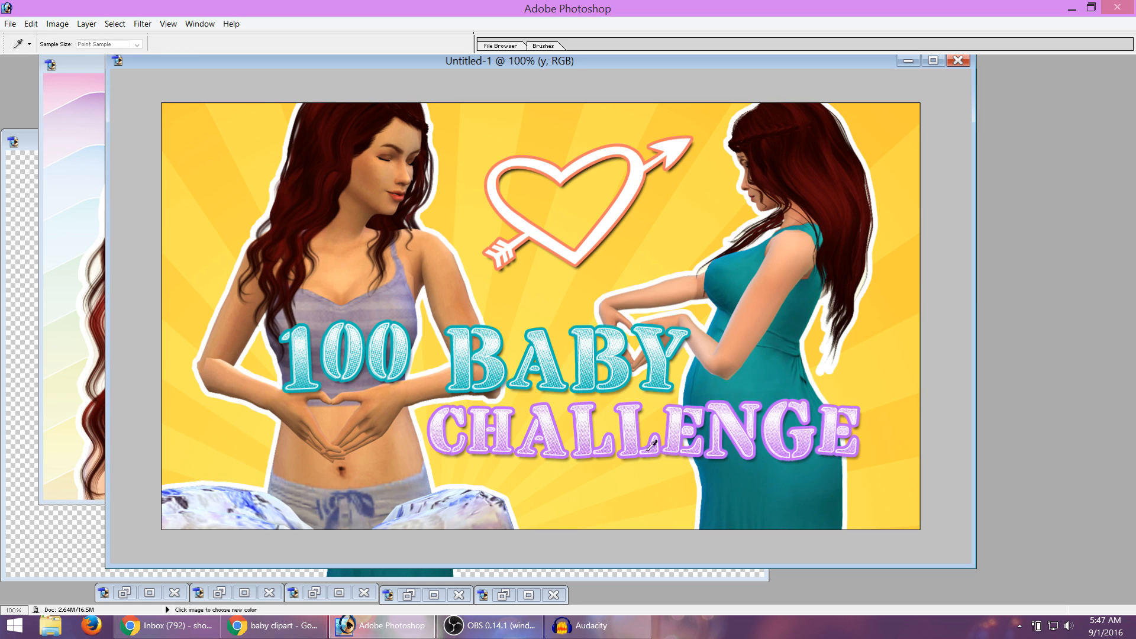
pyautogui.click(550, 456)
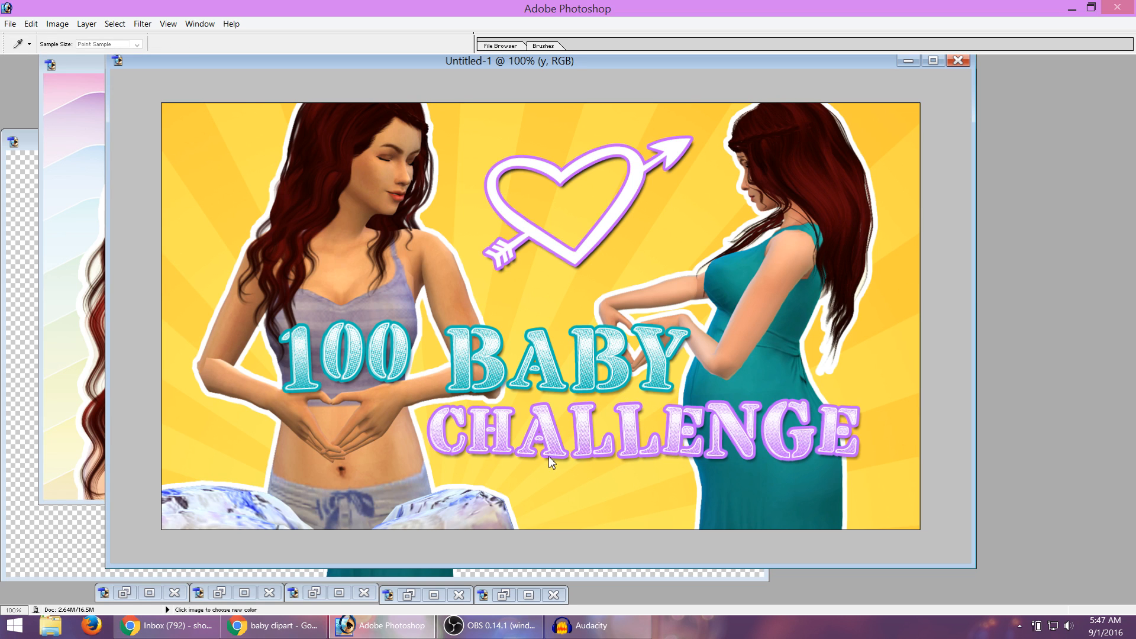
pyautogui.click(834, 138)
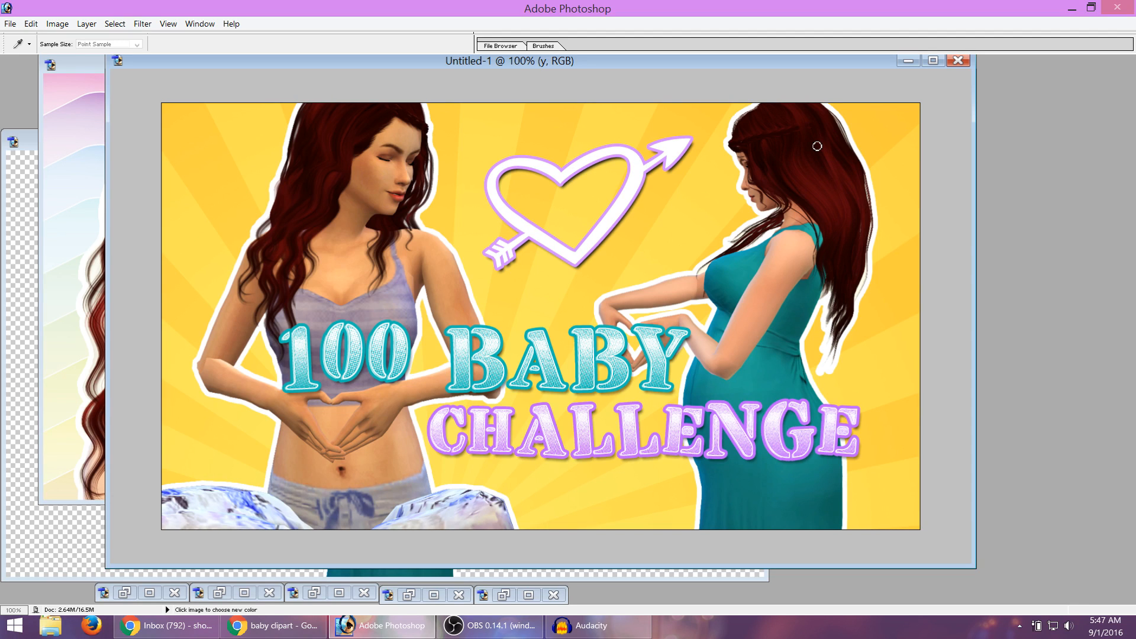
pyautogui.click(817, 146)
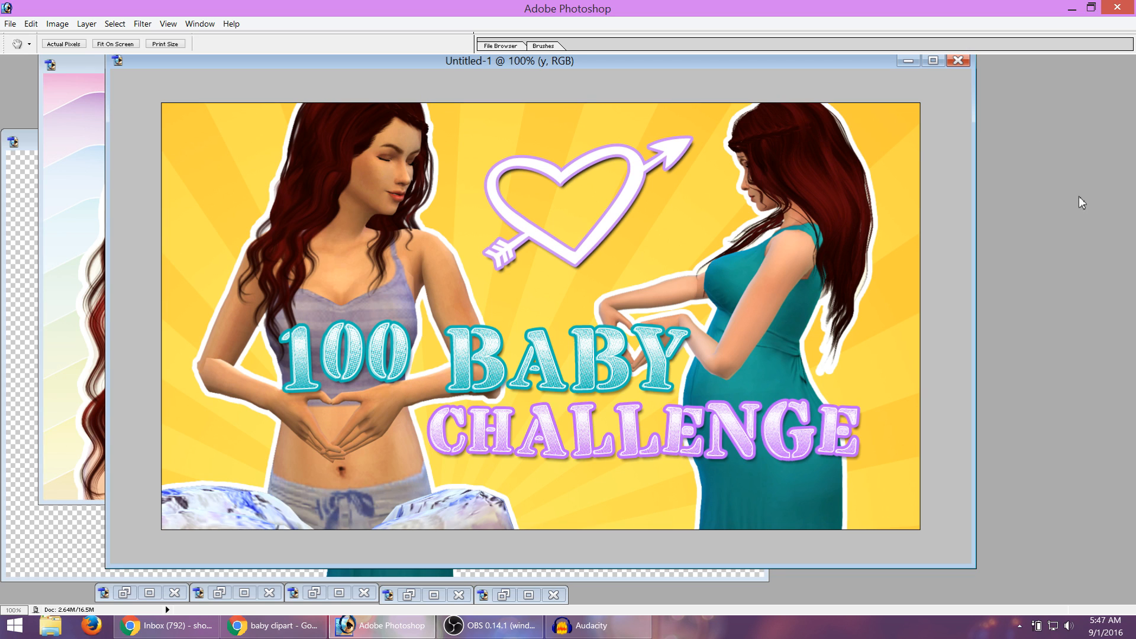
pyautogui.press('v')
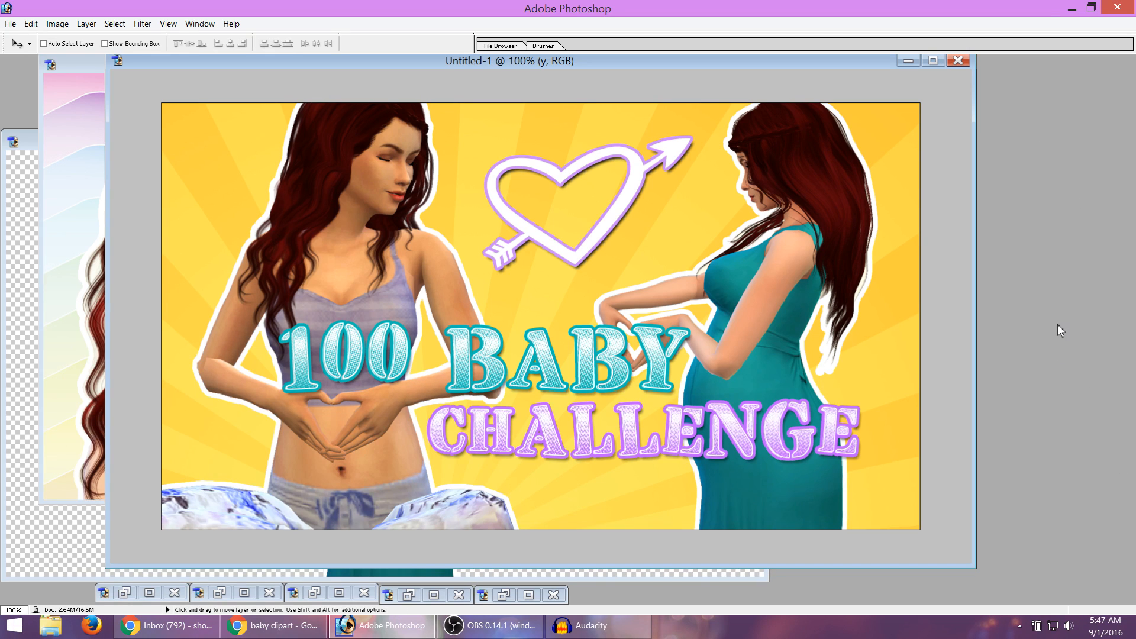
# Change the arrow-pierced heart's blend mode to get a pale yellow fill, and nudge the heart slightly down and to the left.
pyautogui.click(1020, 365)
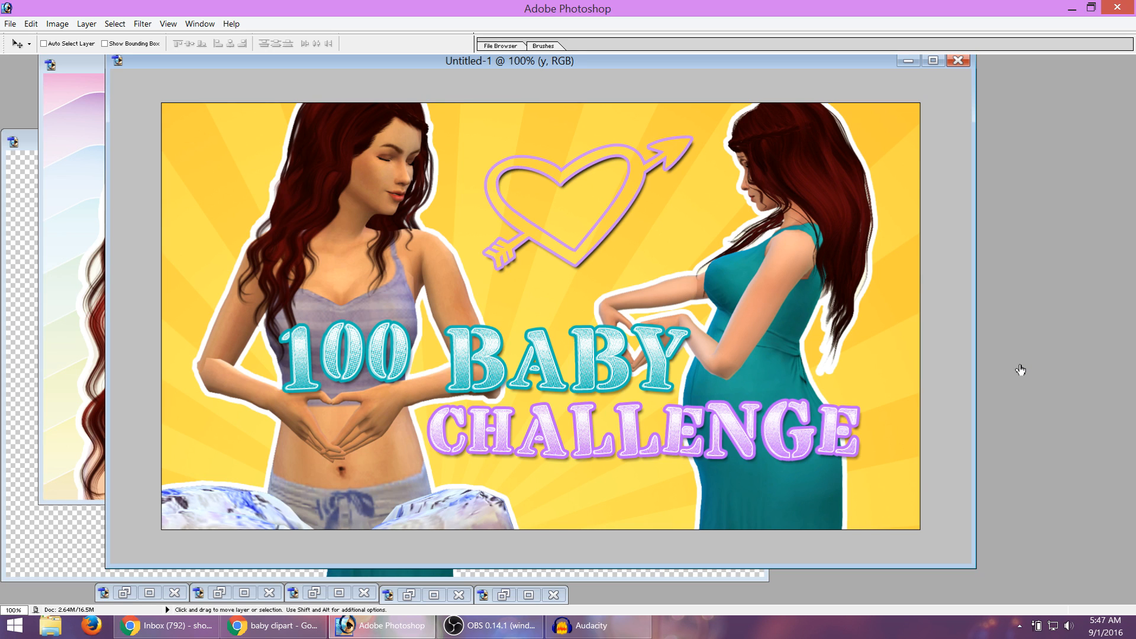
pyautogui.click(1020, 370)
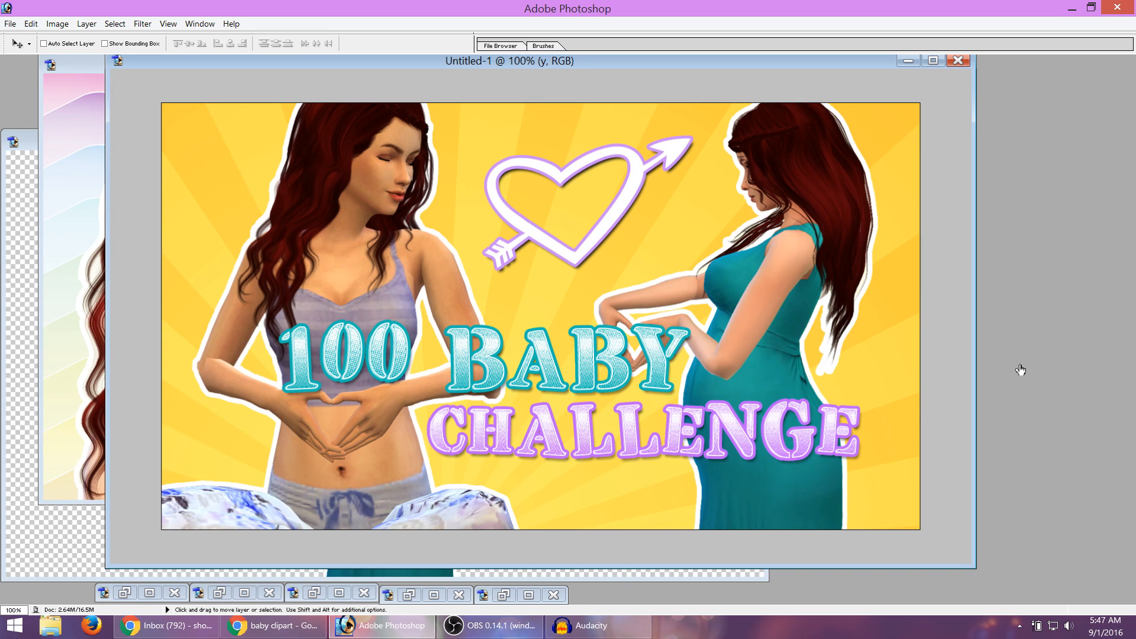
pyautogui.click(1020, 370)
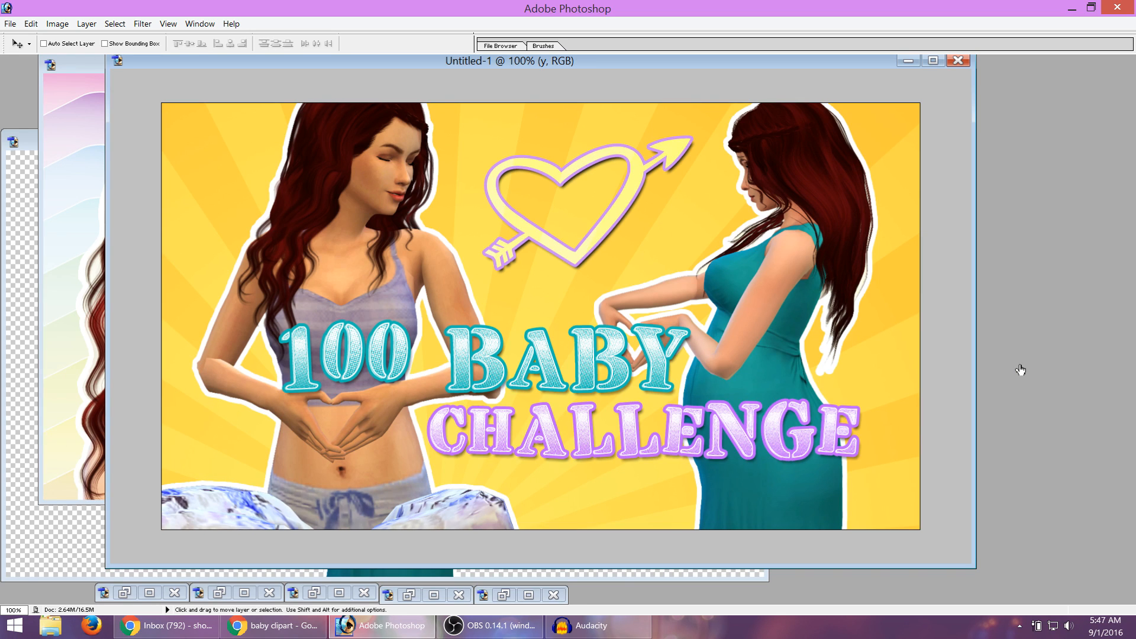
pyautogui.press('Down')
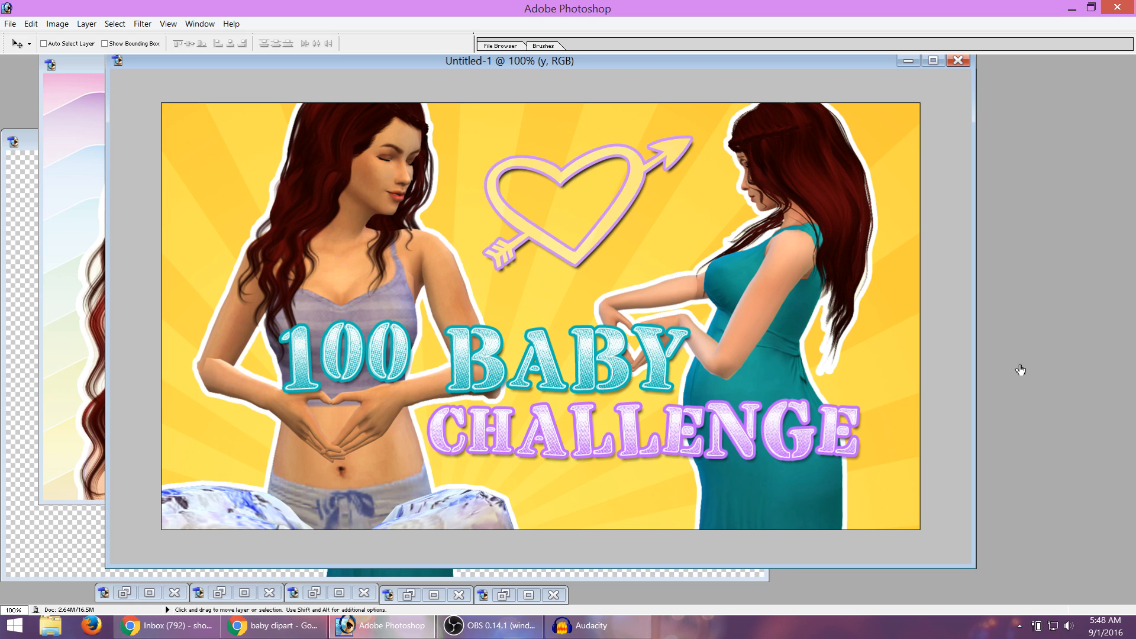
pyautogui.press('Down')
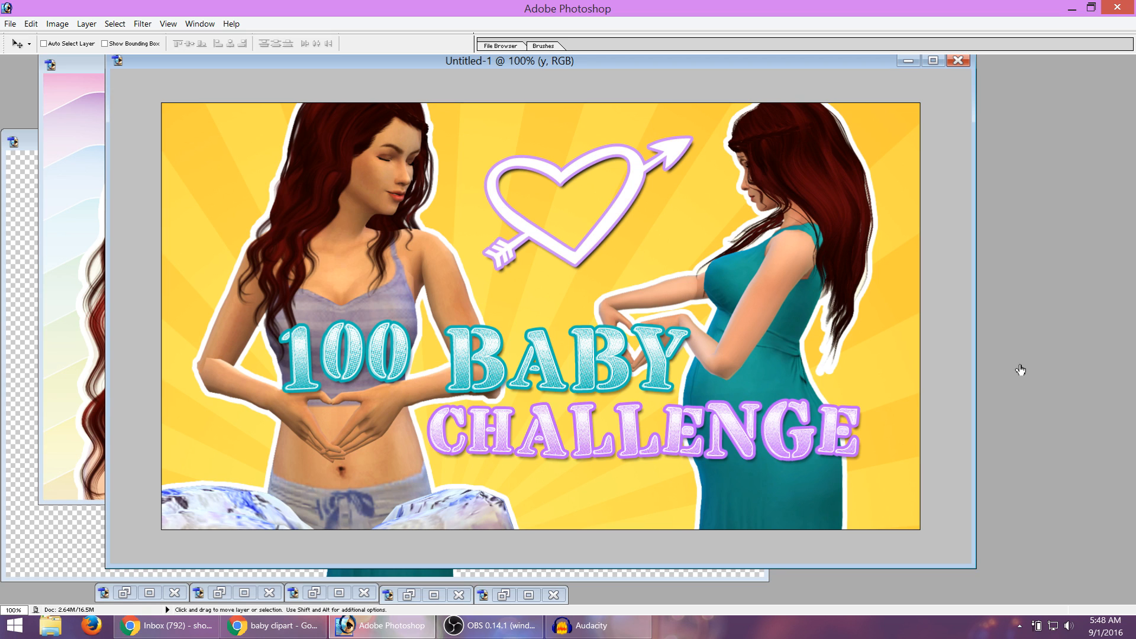
pyautogui.press('Down')
pyautogui.press('Down')
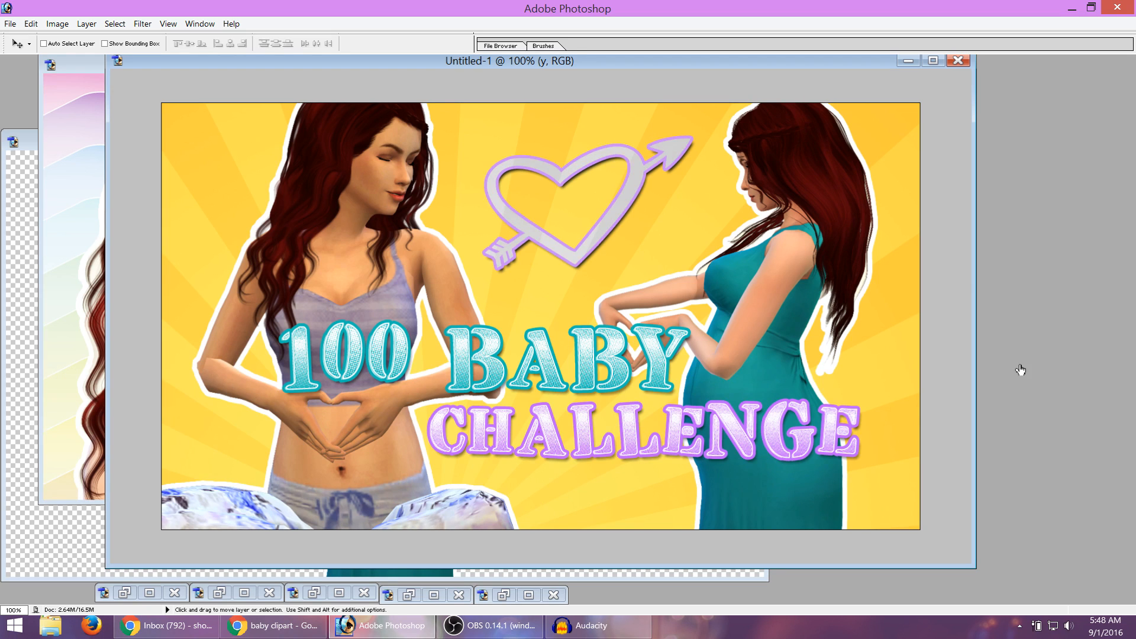
pyautogui.press('Down')
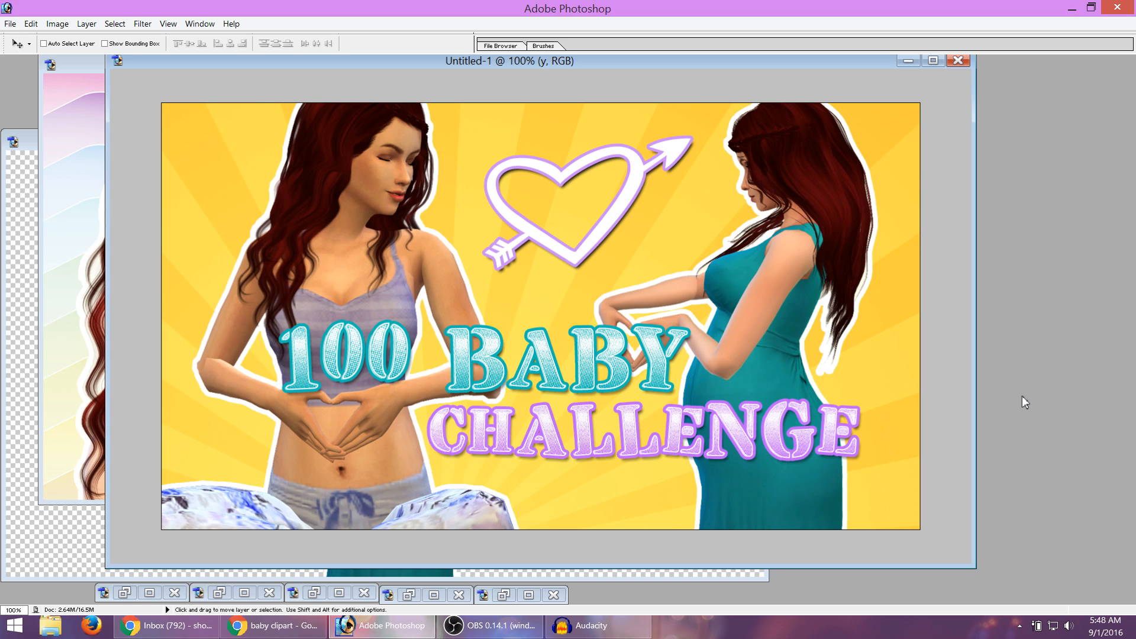
pyautogui.press('Down')
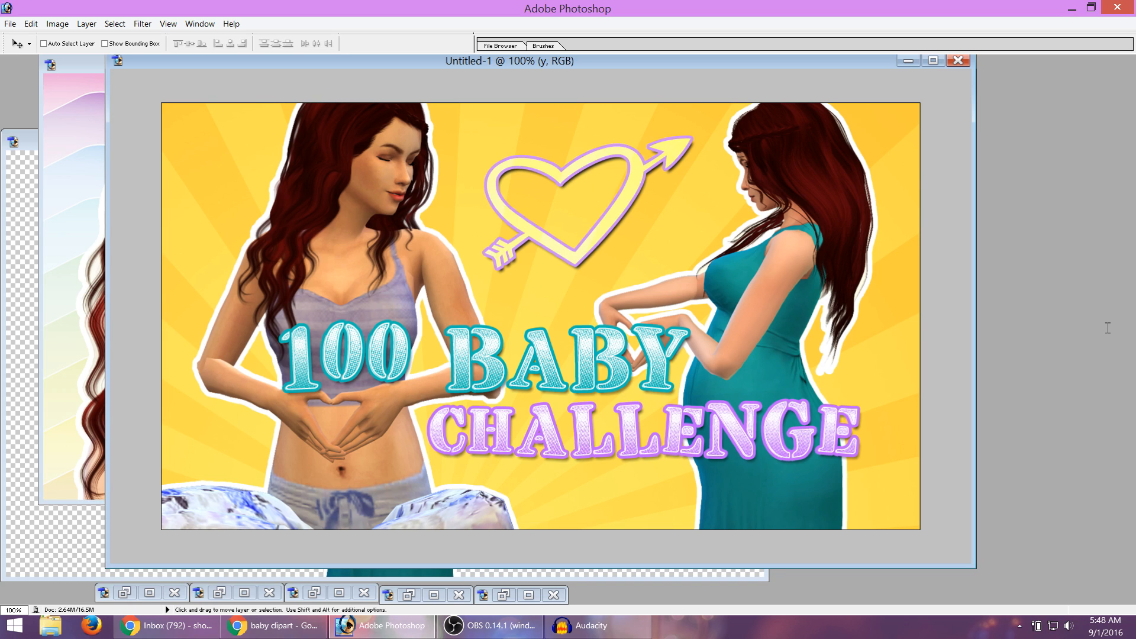
pyautogui.press('Down')
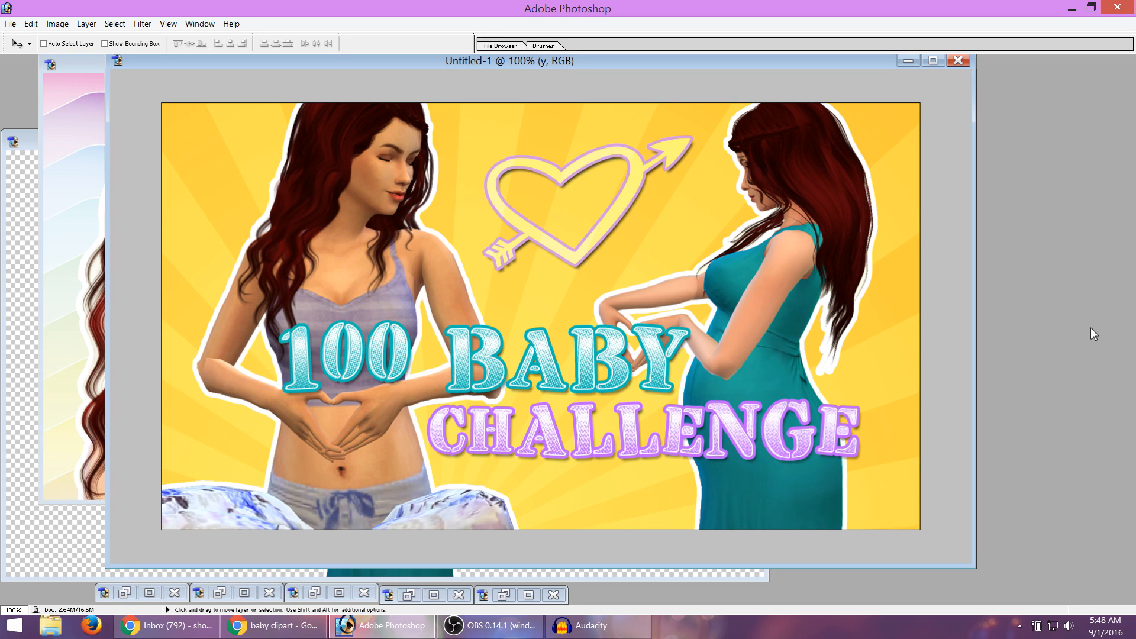
pyautogui.moveTo(627, 199); pyautogui.dragTo(627, 208)
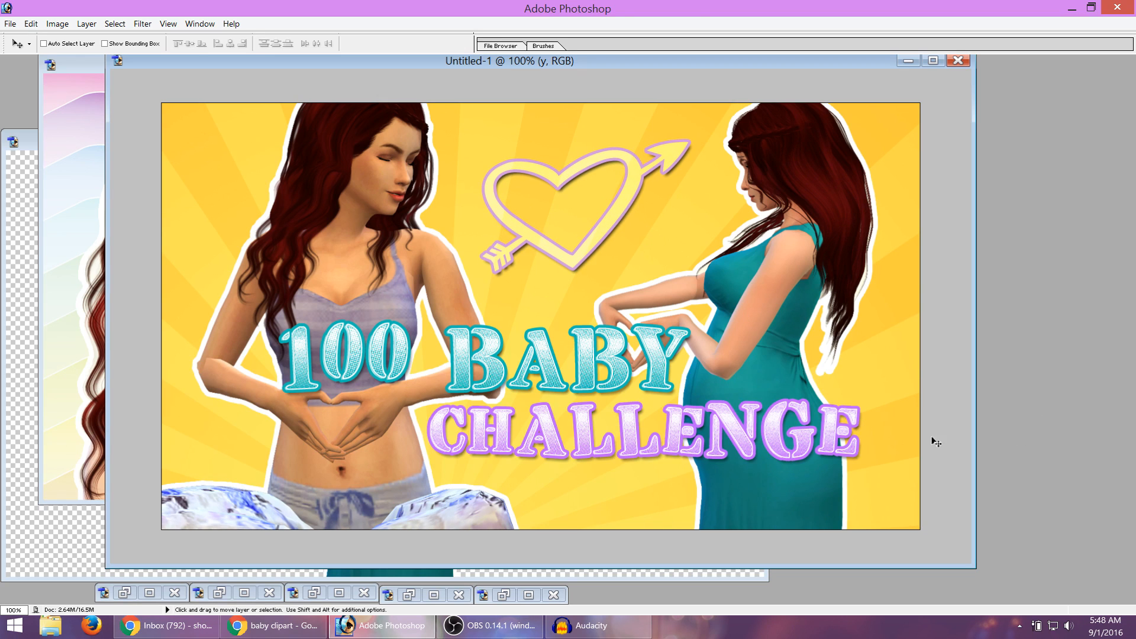
# Adjust the drop shadow in the layer style of the turquoise "100 BABY" title.
pyautogui.click(1084, 480)
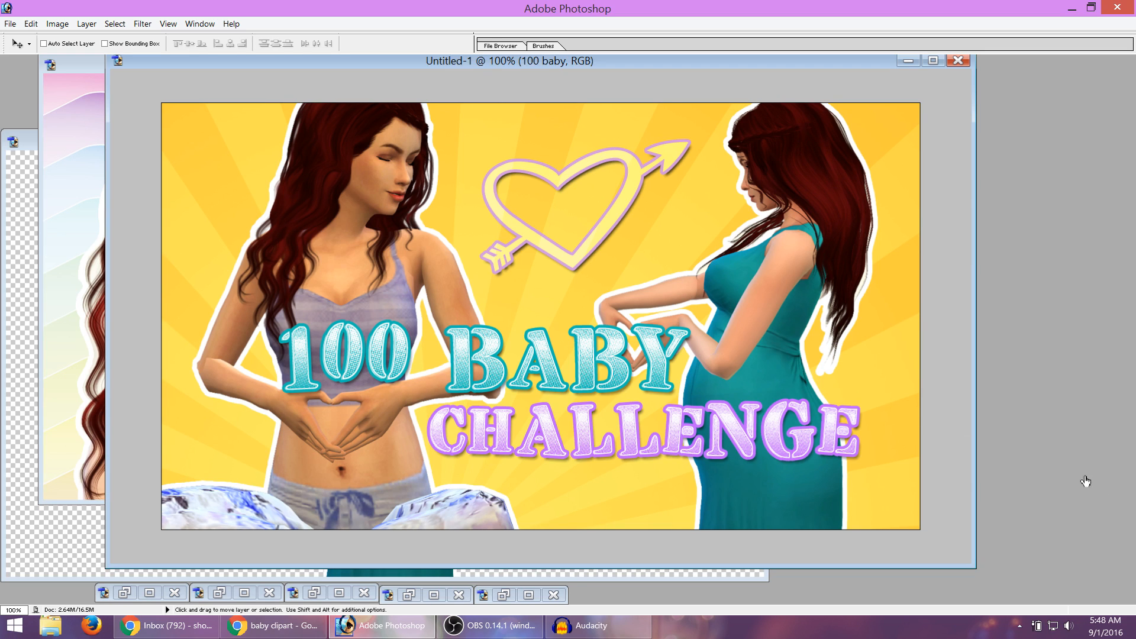
pyautogui.doubleClick(1073, 492)
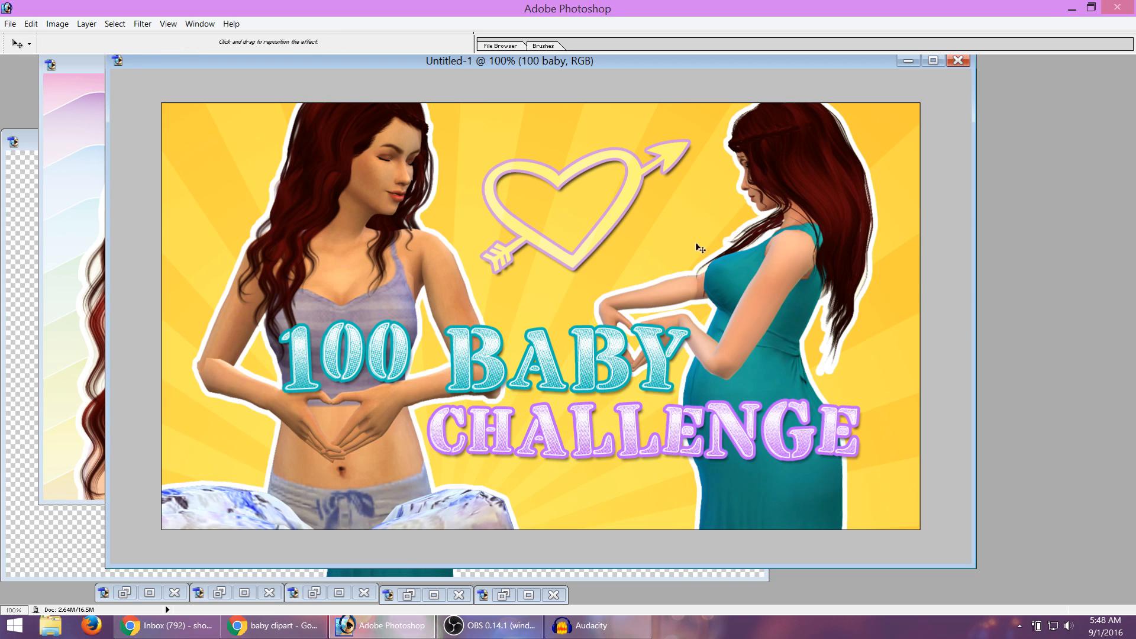
pyautogui.click(993, 273)
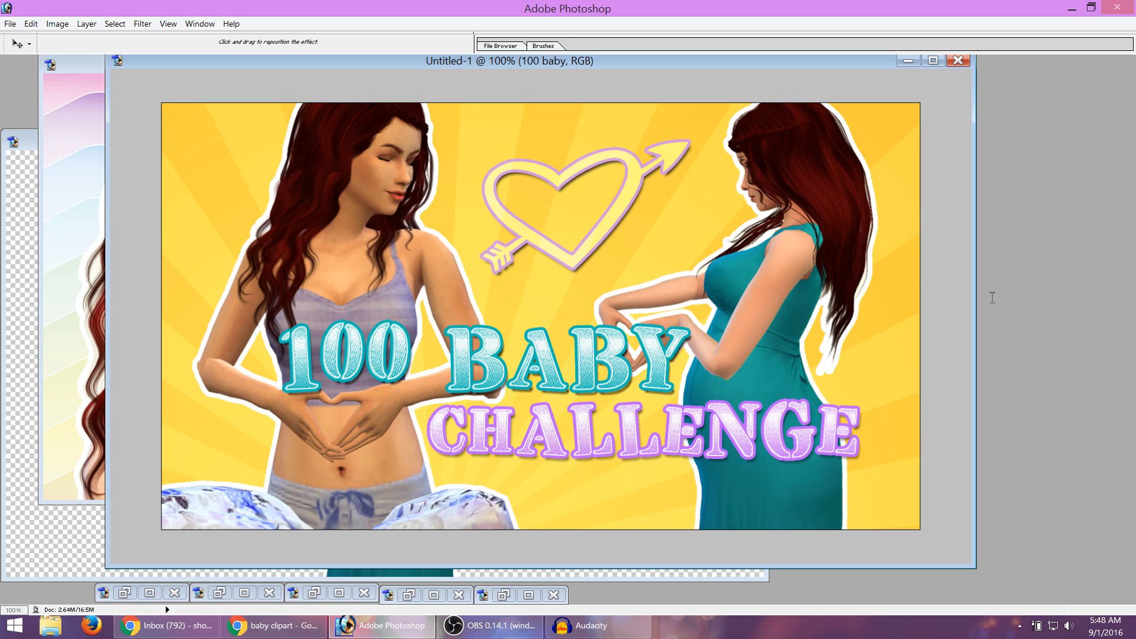
pyautogui.click(1084, 201)
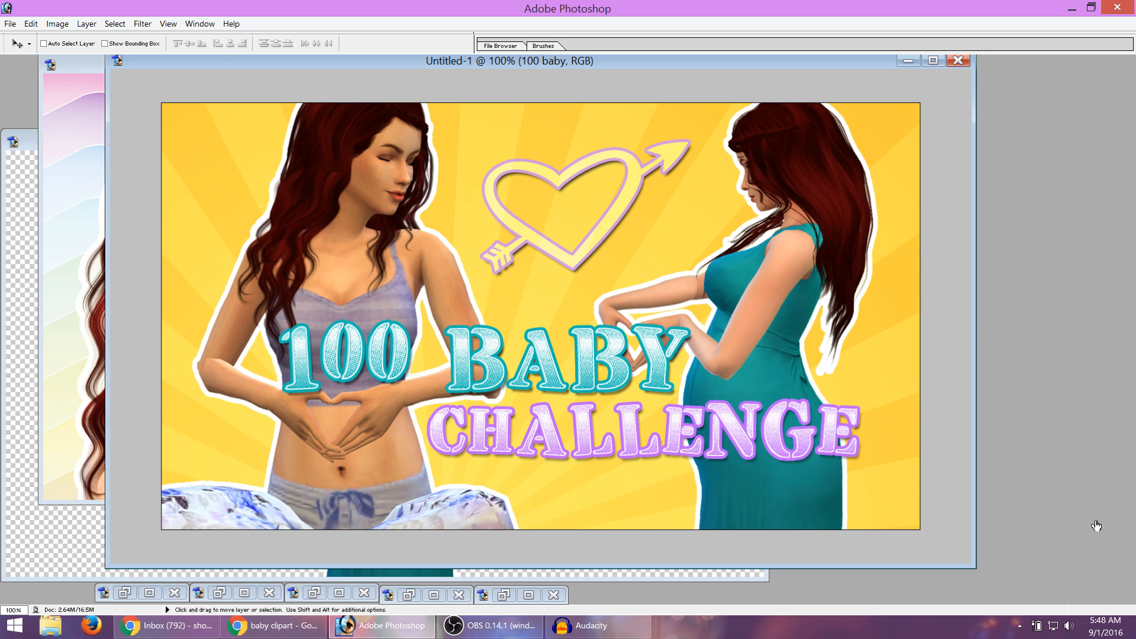
pyautogui.doubleClick(1071, 492)
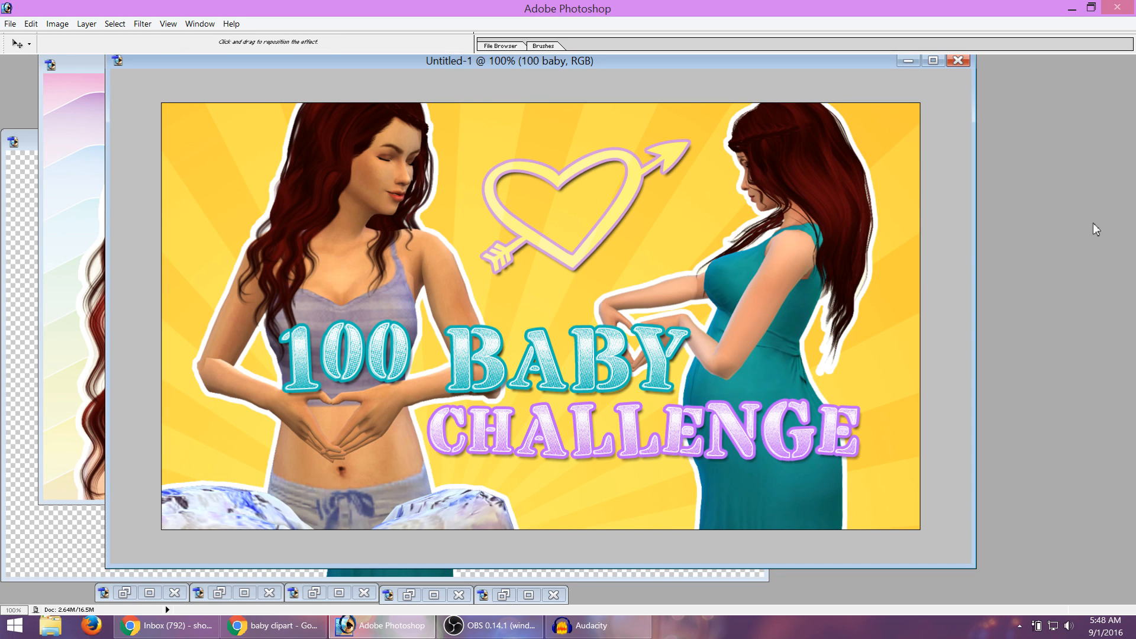
pyautogui.click(1113, 189)
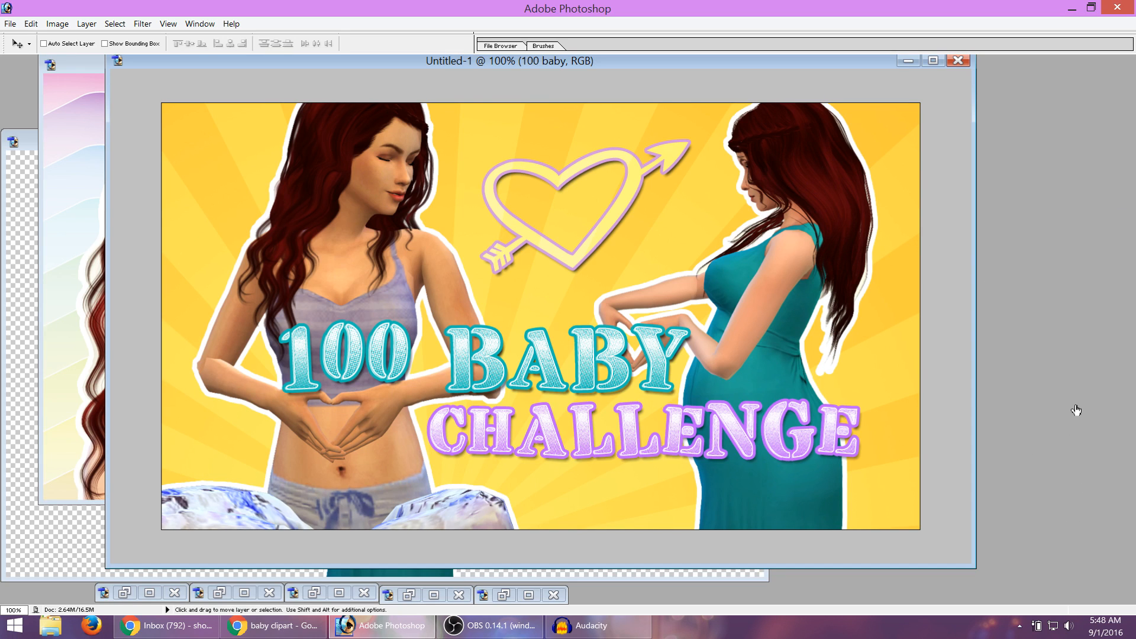
# Adjust the drop shadow in the layer style of the lavender "CHALLENGE" title.
pyautogui.click(1072, 364)
pyautogui.doubleClick(1066, 386)
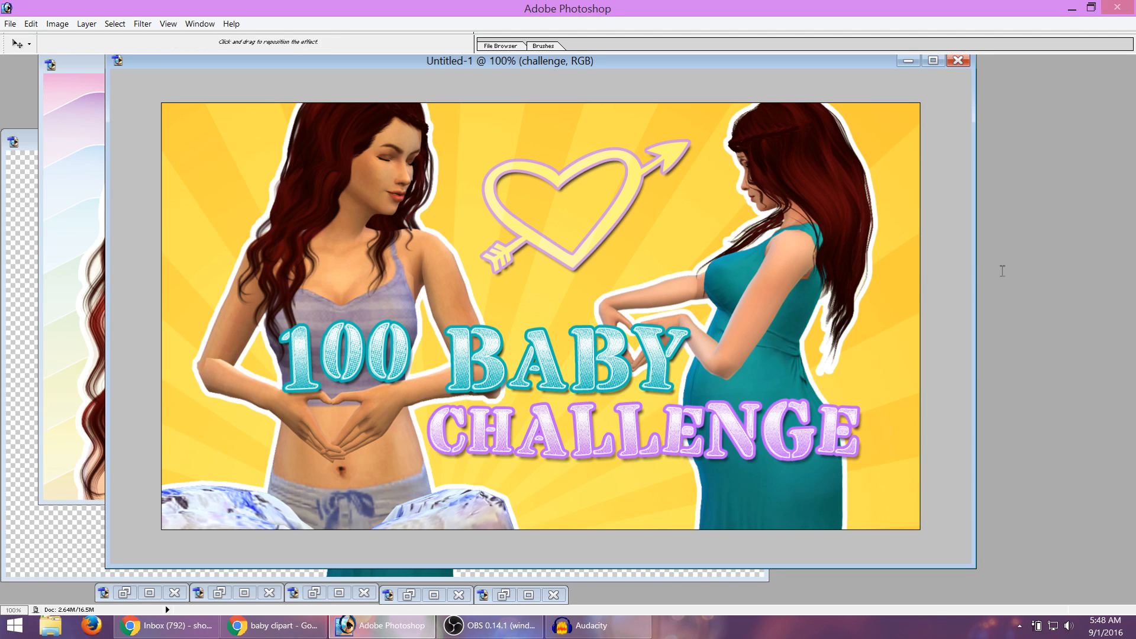
pyautogui.click(1089, 204)
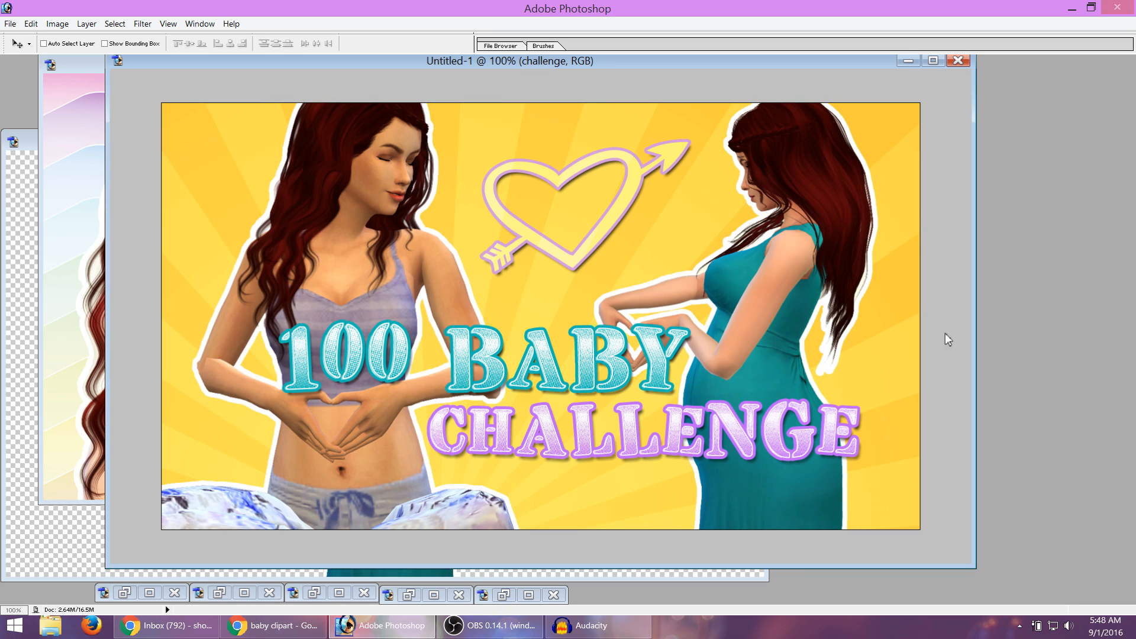
# Duplicate the "CHALLENGE" and "100 BABY" title layers in place to strengthen both lines.
pyautogui.hotkey('ctrl', 'j')
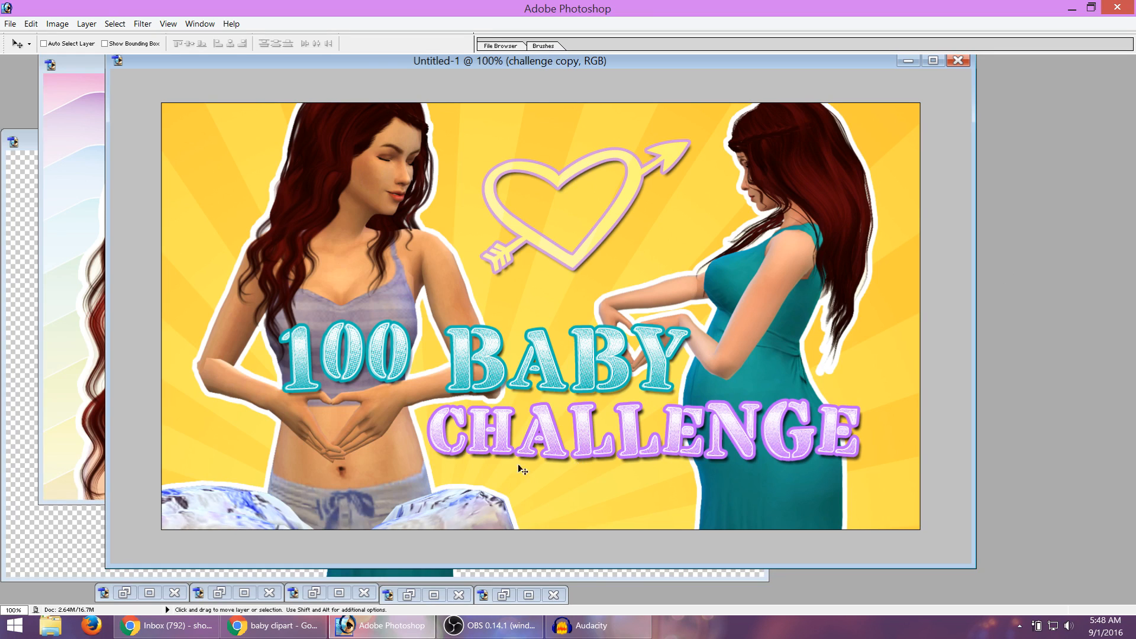
pyautogui.click(1069, 517)
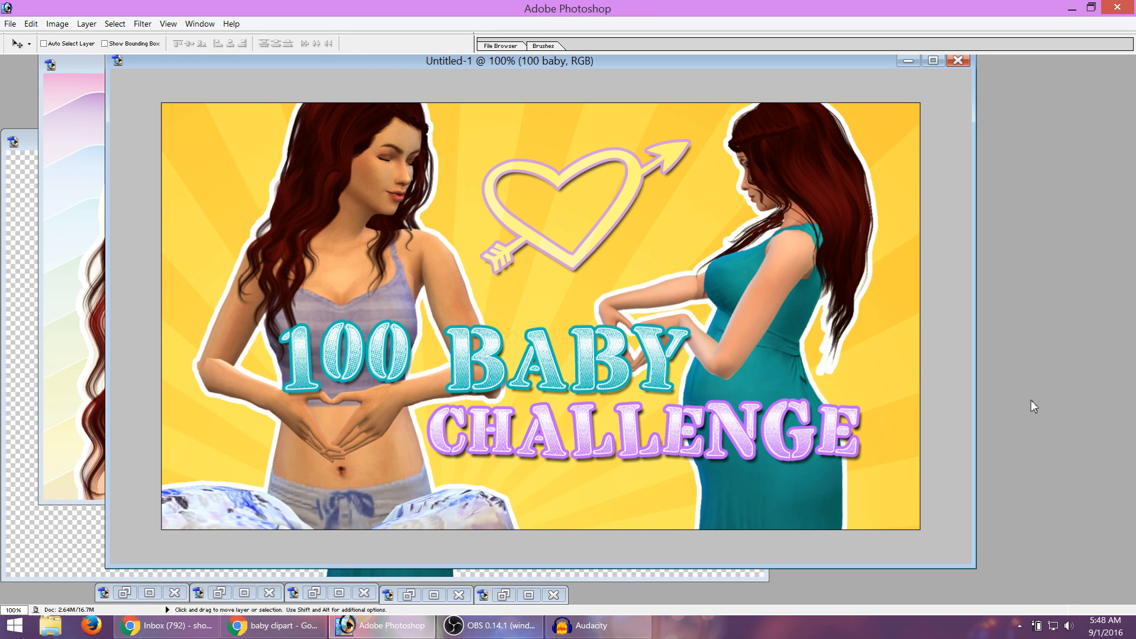
pyautogui.hotkey('ctrl', 'j')
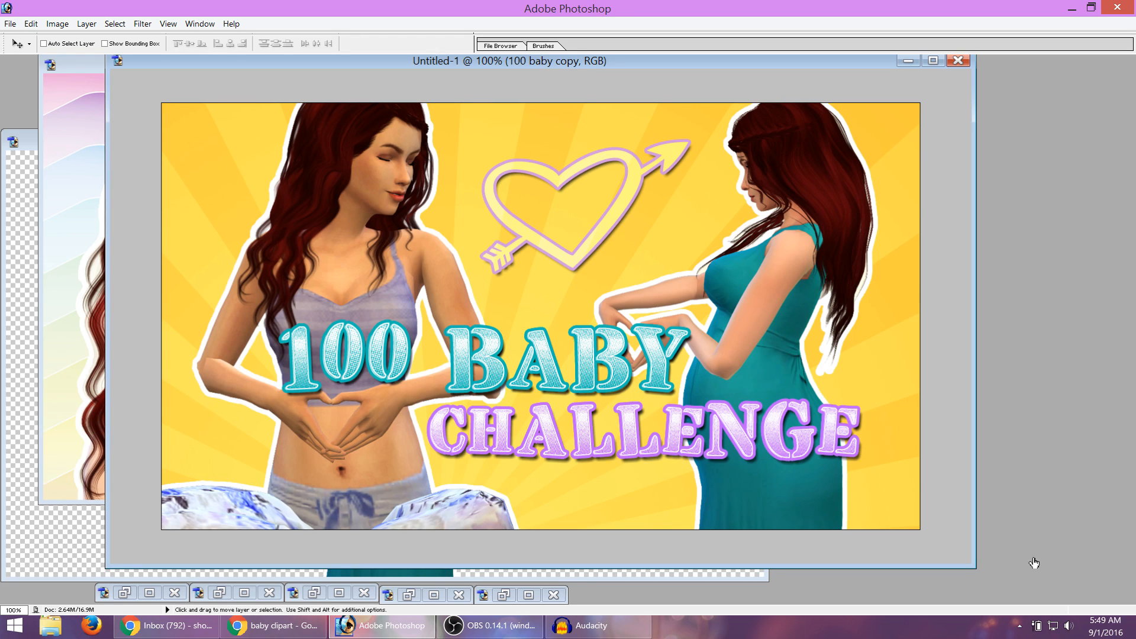
# Show the rainbow wave layer (Layer 2) behind the women and try various blend modes for it over the yellow sunburst.
pyautogui.click(1062, 552)
pyautogui.click(1062, 554)
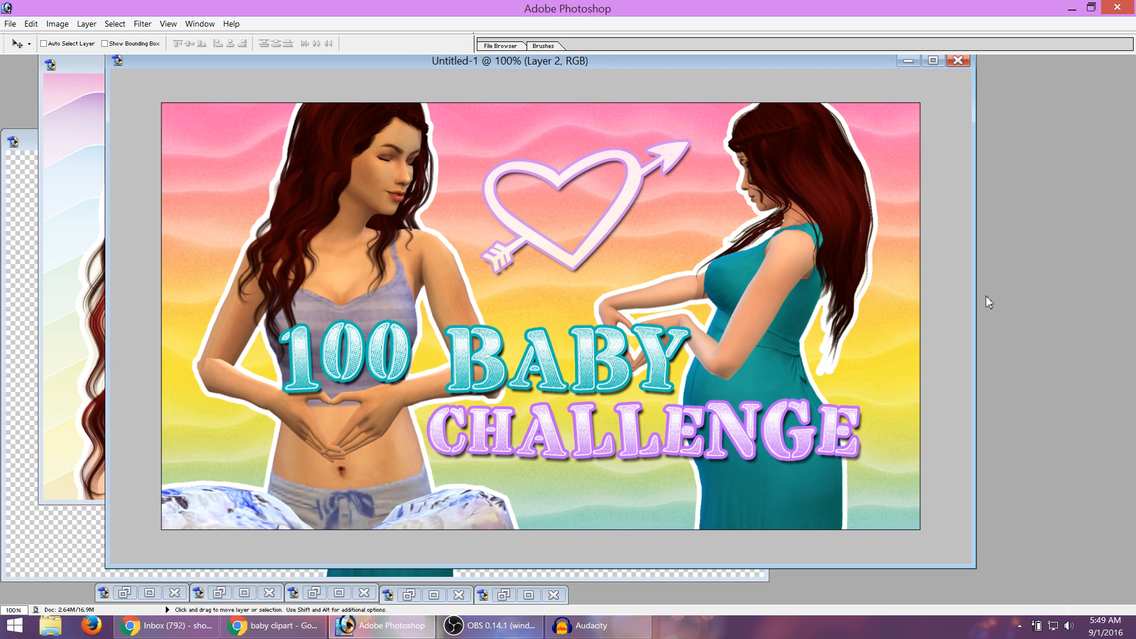
pyautogui.click(1021, 434)
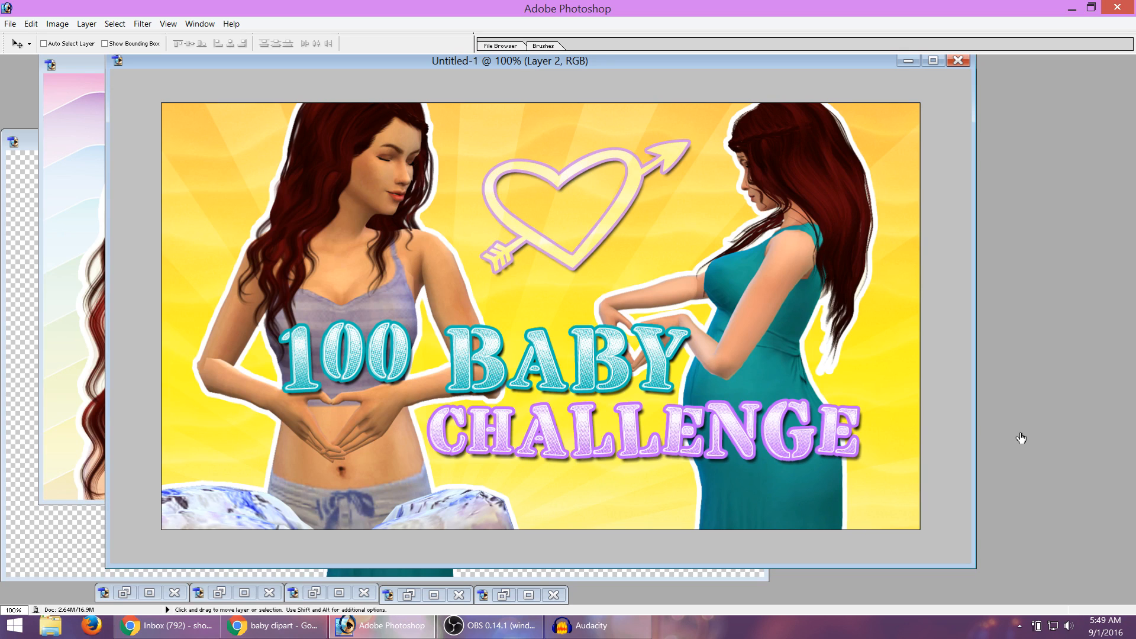
pyautogui.click(1021, 438)
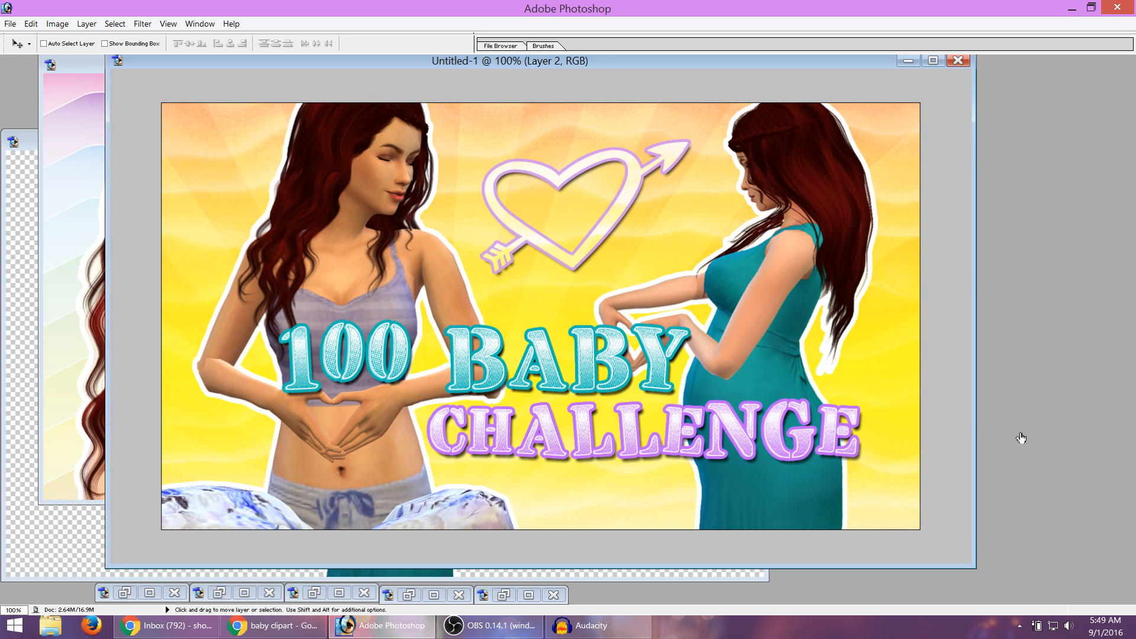
pyautogui.click(1021, 438)
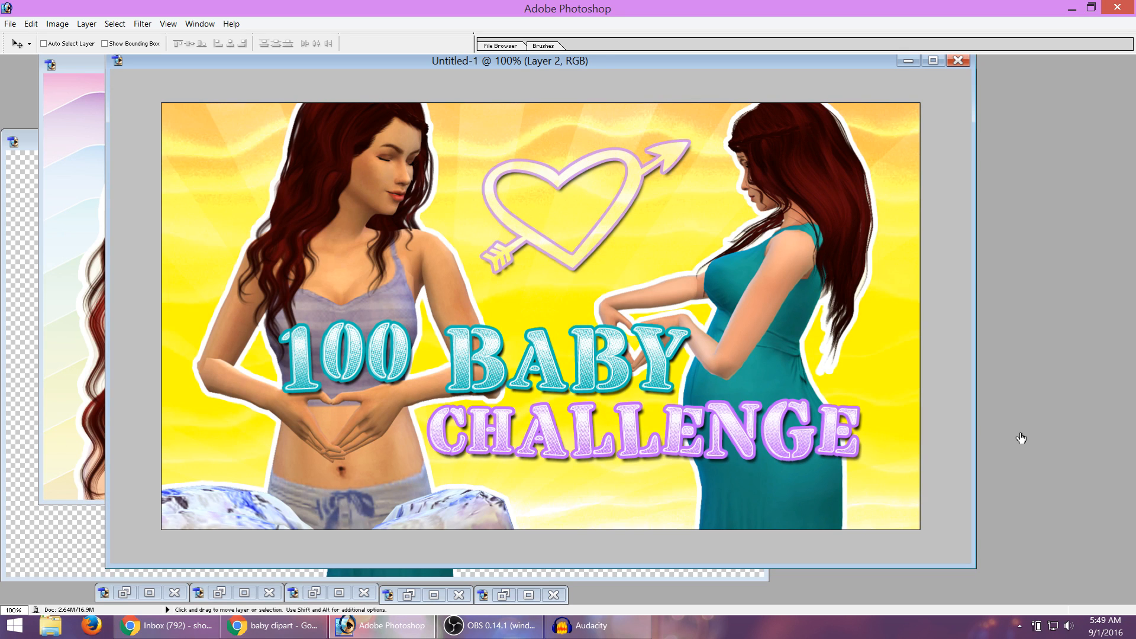
pyautogui.click(1022, 438)
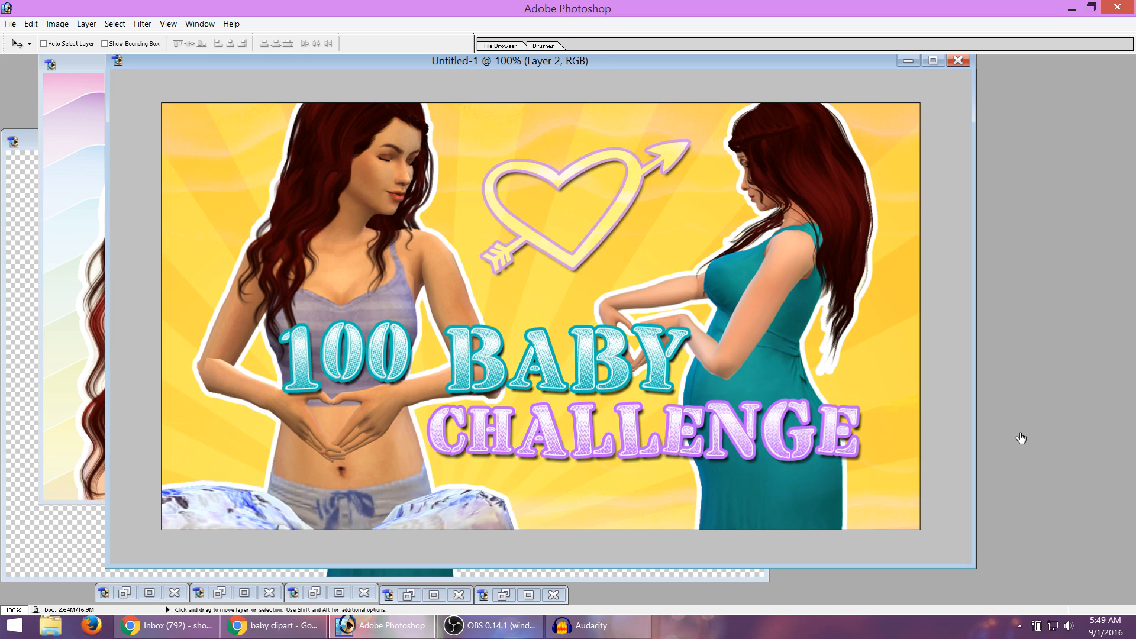
pyautogui.click(1021, 438)
pyautogui.click(1021, 438)
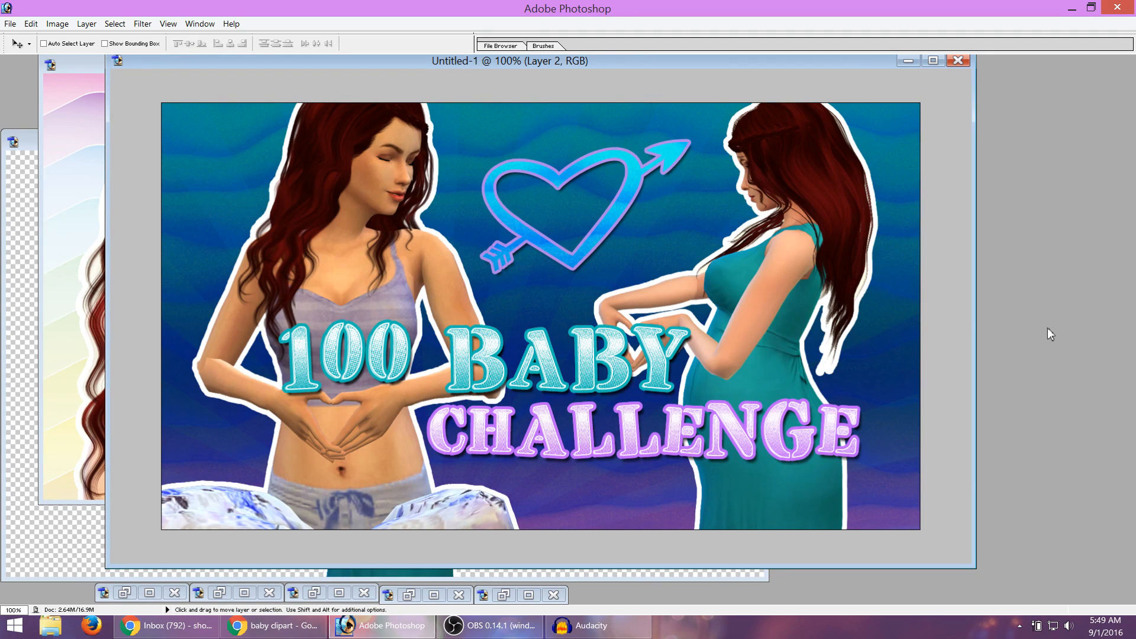
pyautogui.click(1023, 363)
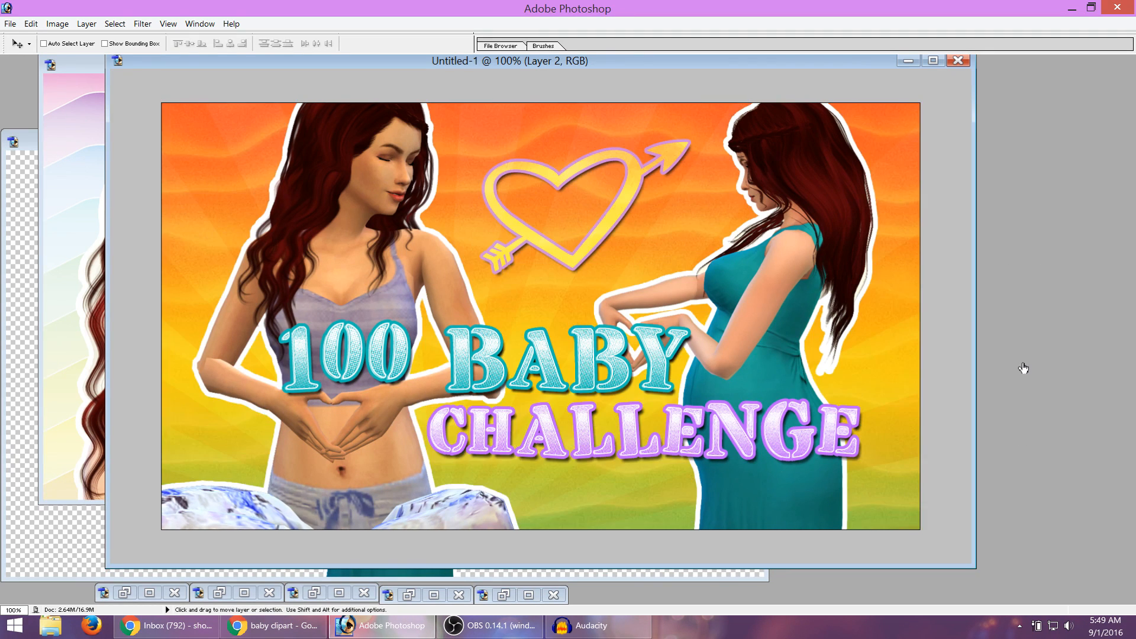
pyautogui.press('Down')
pyautogui.press('Down')
pyautogui.press('Down')
pyautogui.press('Down')
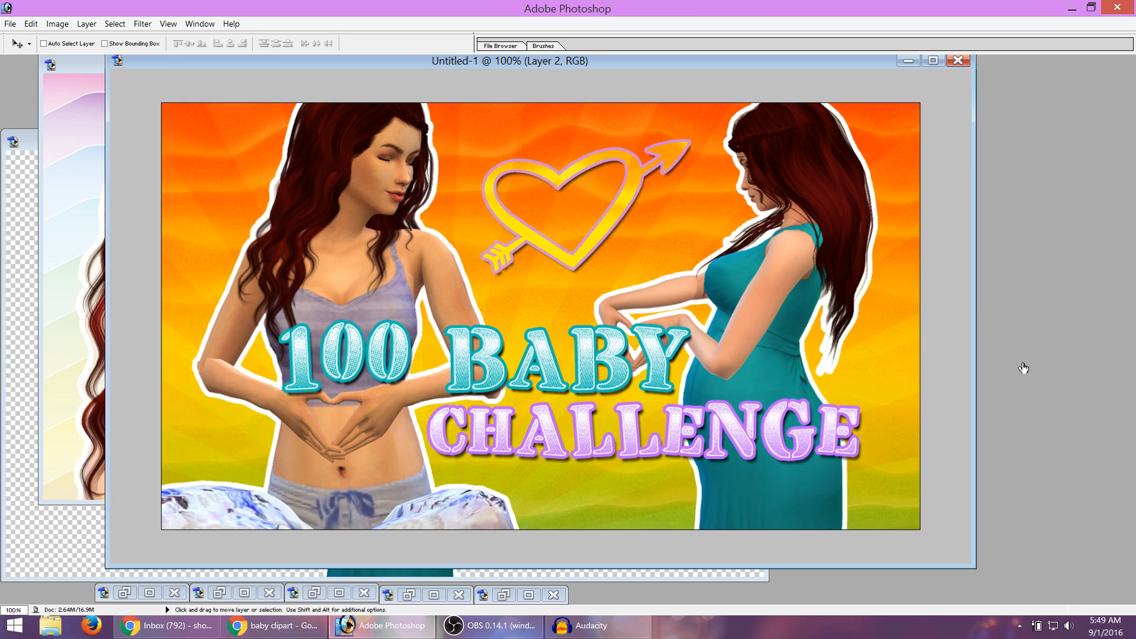
pyautogui.press('Down')
pyautogui.press('Down')
pyautogui.press('Down')
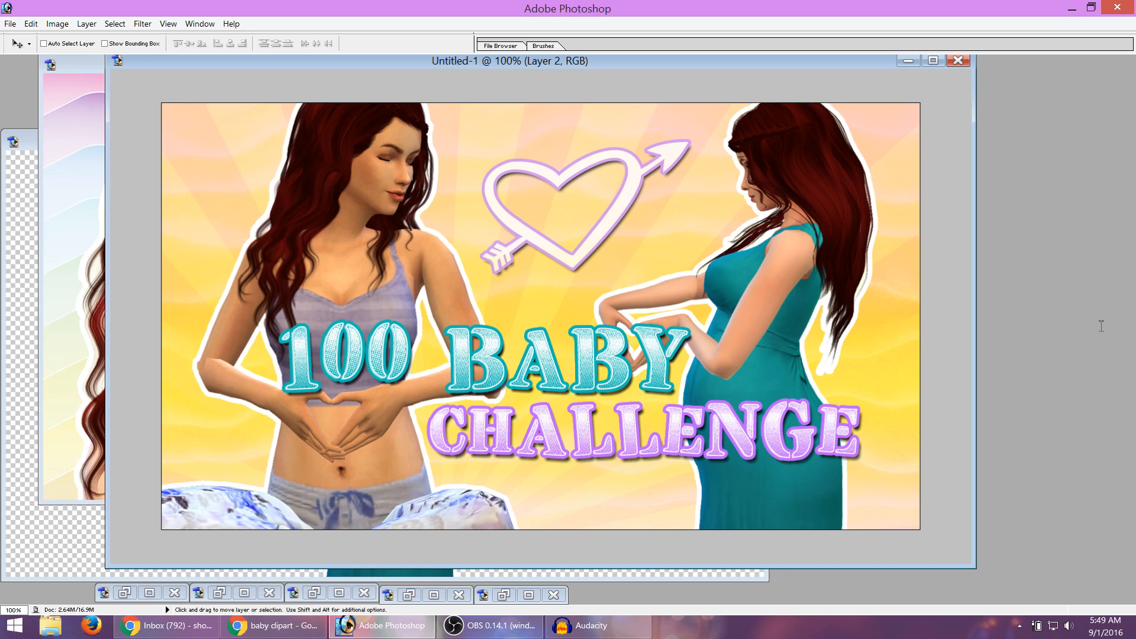
# Cycle through blend modes for the rainbow wave layer (Layer 2) and keep one that tints the sunburst rays peach, yellow and green.
pyautogui.press('Down')
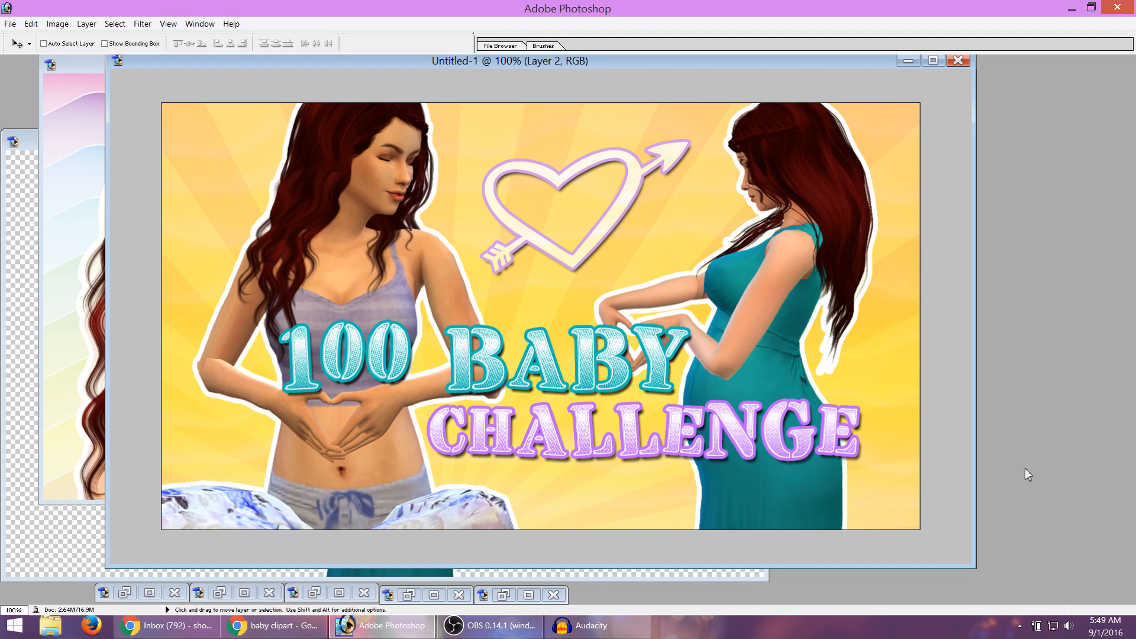
pyautogui.press('Down')
pyautogui.press('Down')
pyautogui.press('Down')
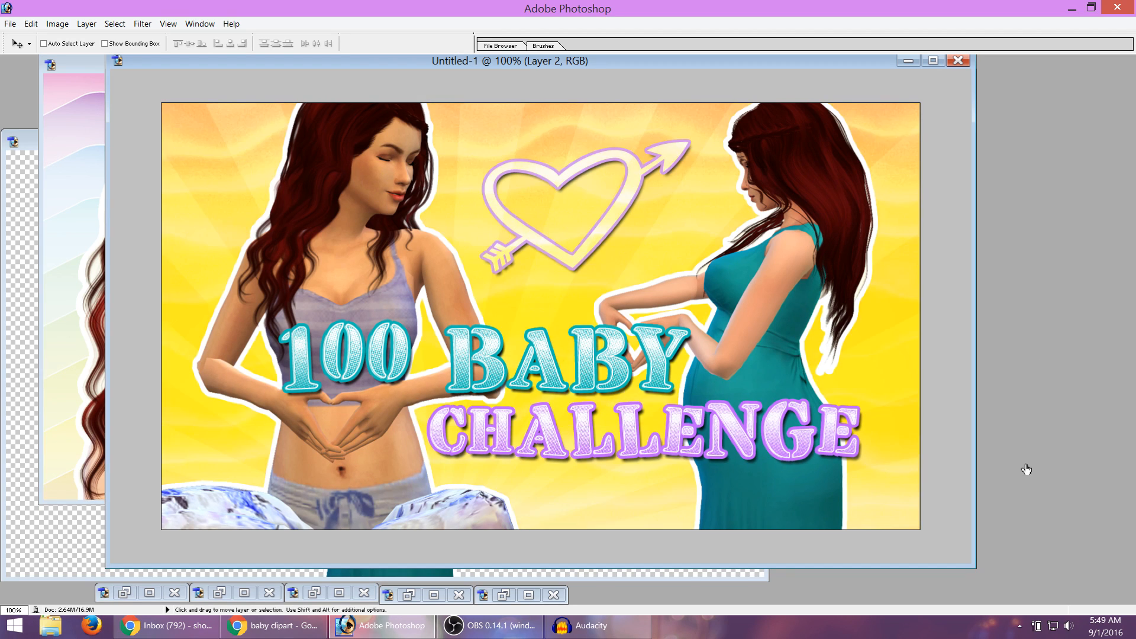
pyautogui.press('Down')
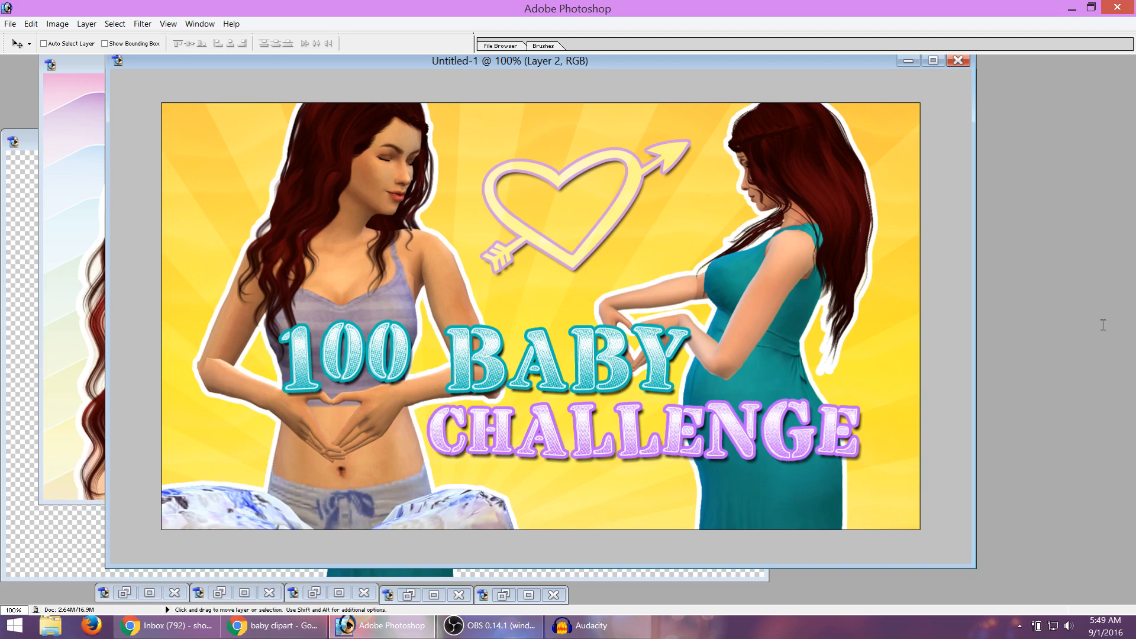
pyautogui.press('Down')
pyautogui.press('Down')
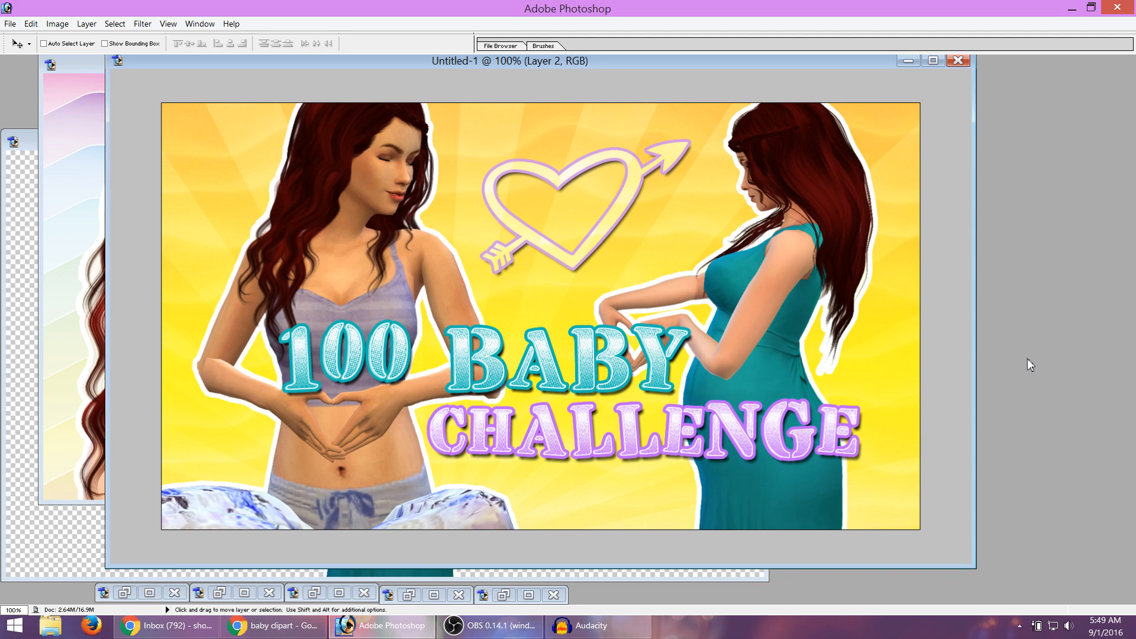
pyautogui.press('Down')
pyautogui.press('Down')
pyautogui.press('Down')
pyautogui.press('Down')
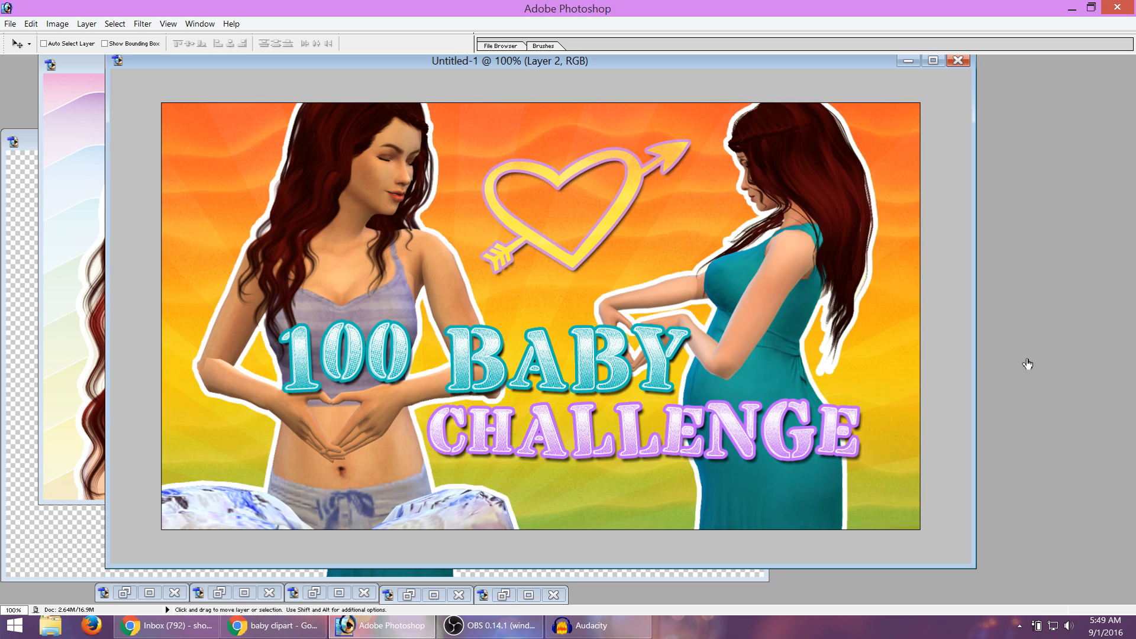
pyautogui.press('Down')
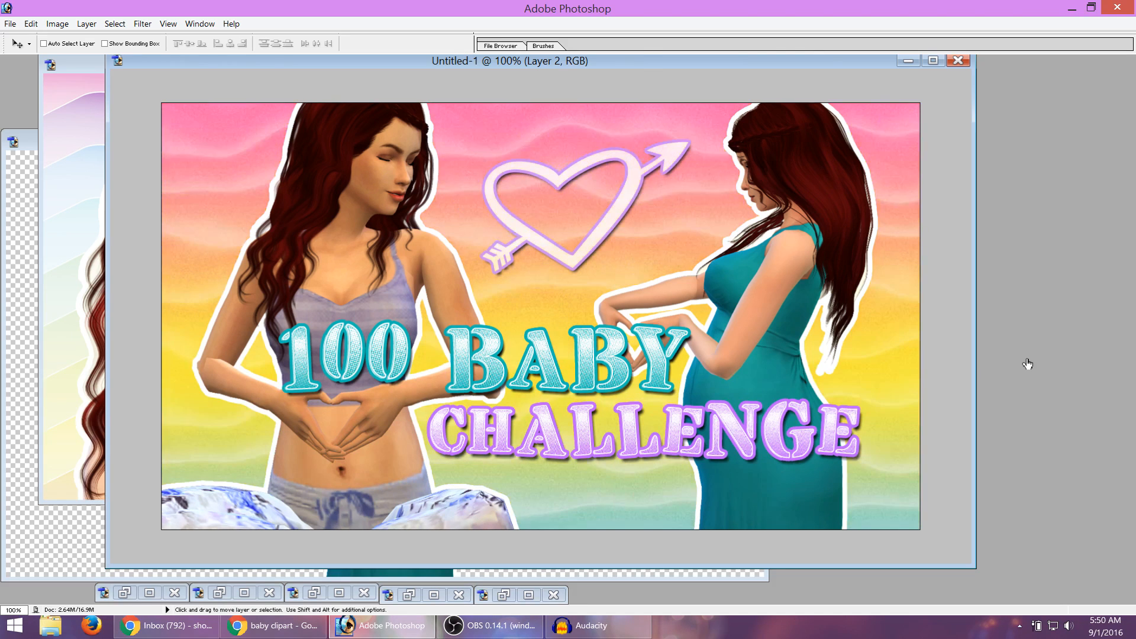
pyautogui.press('Down')
pyautogui.press('Down')
pyautogui.press('Down')
pyautogui.press('Down')
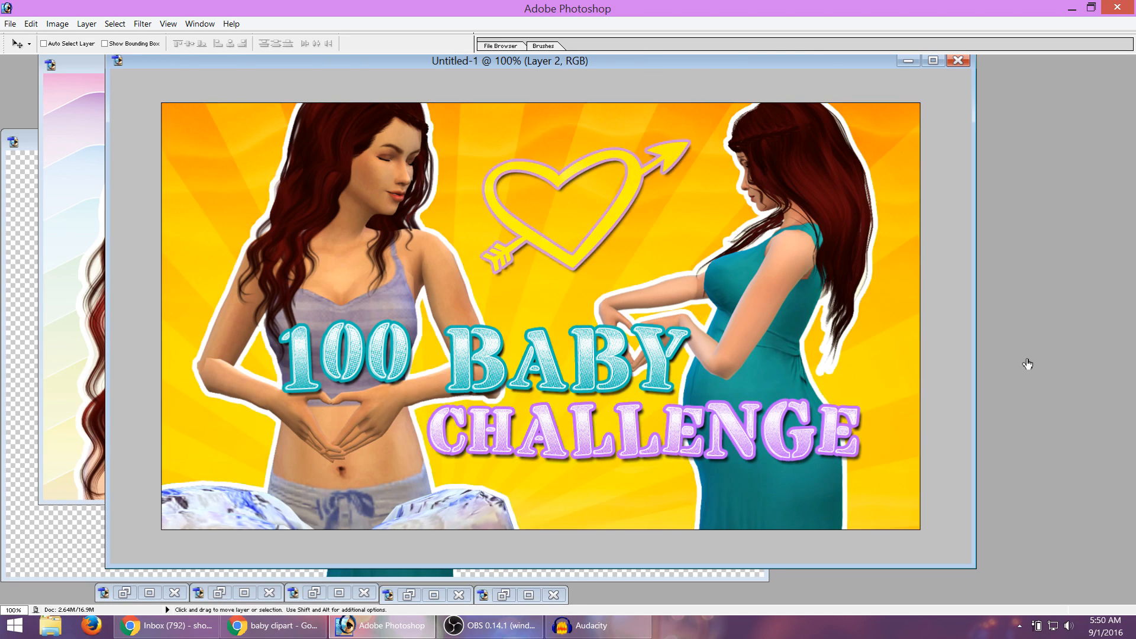
pyautogui.press('Down')
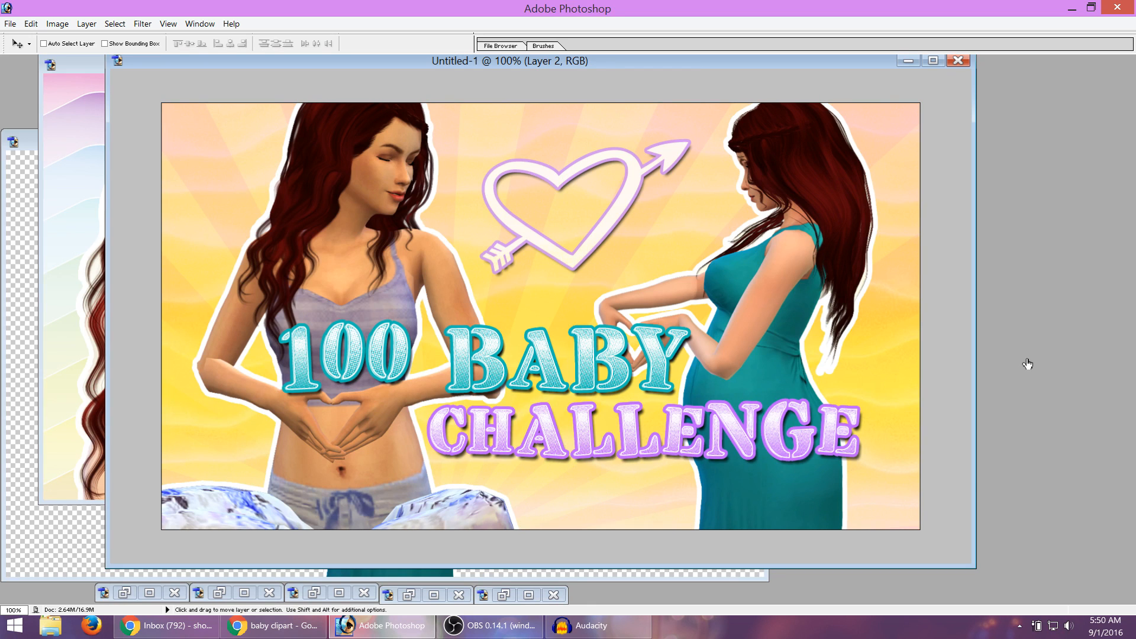
pyautogui.press('Down')
pyautogui.press('Down')
pyautogui.press('Down')
pyautogui.press('Down')
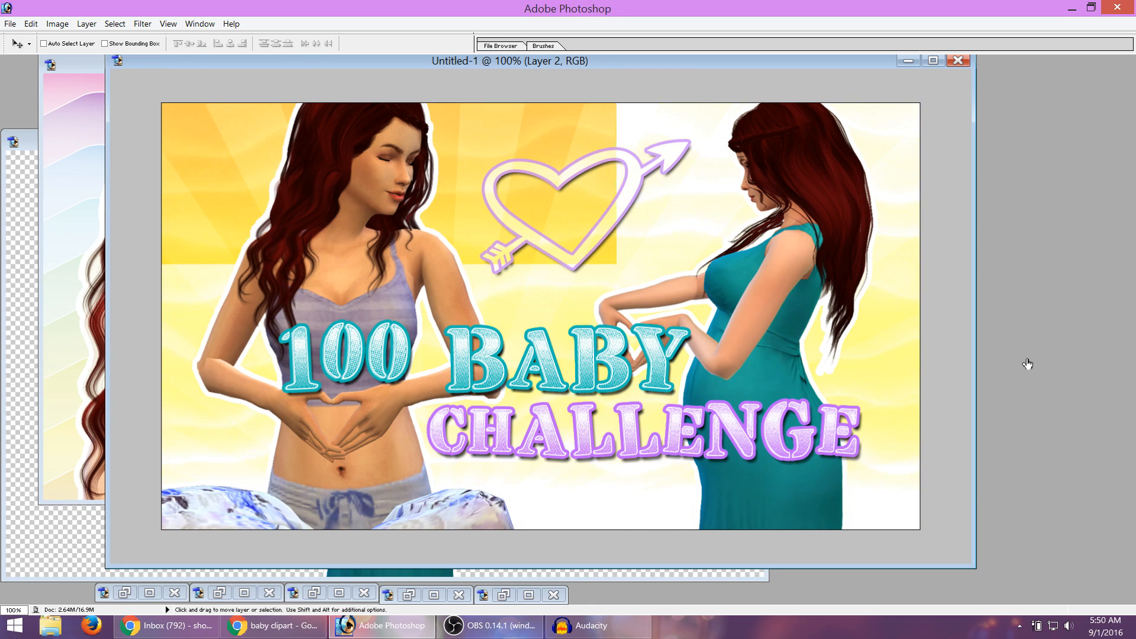
pyautogui.press('Down')
pyautogui.press('Down')
pyautogui.press('Down')
pyautogui.press('Down')
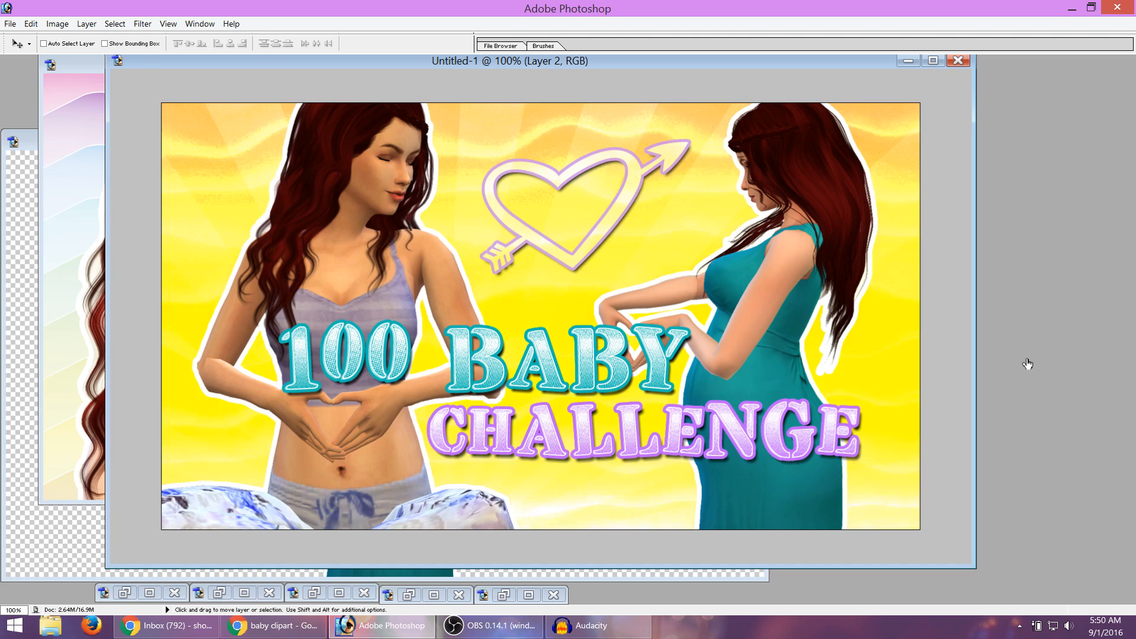
pyautogui.press('Down')
pyautogui.press('Down')
pyautogui.press('Down')
pyautogui.press('Down')
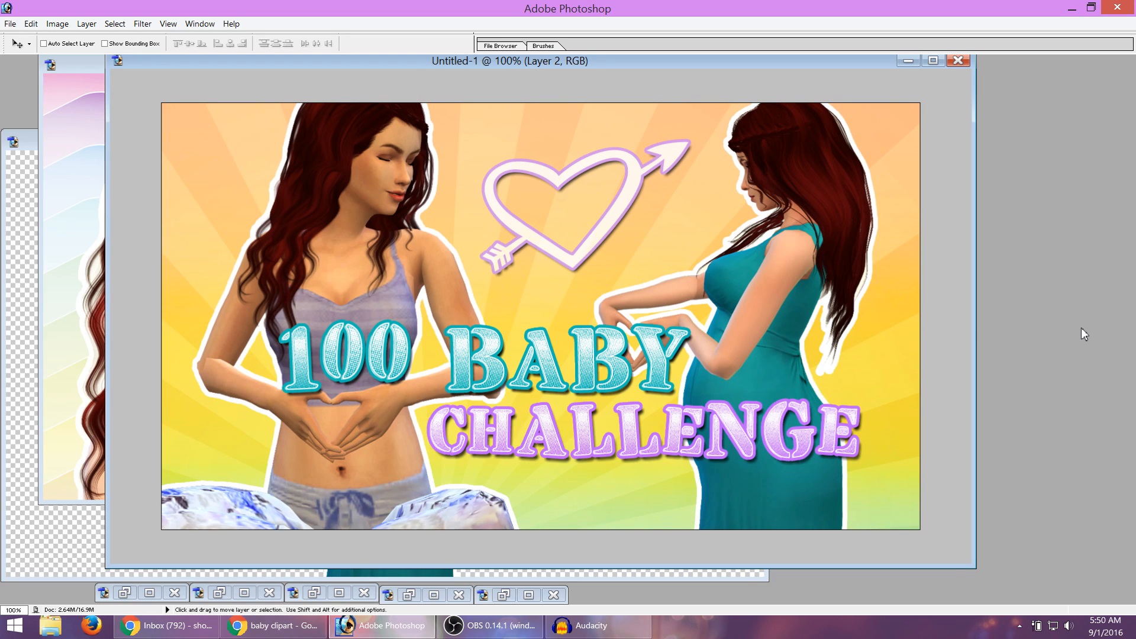
pyautogui.press('Down')
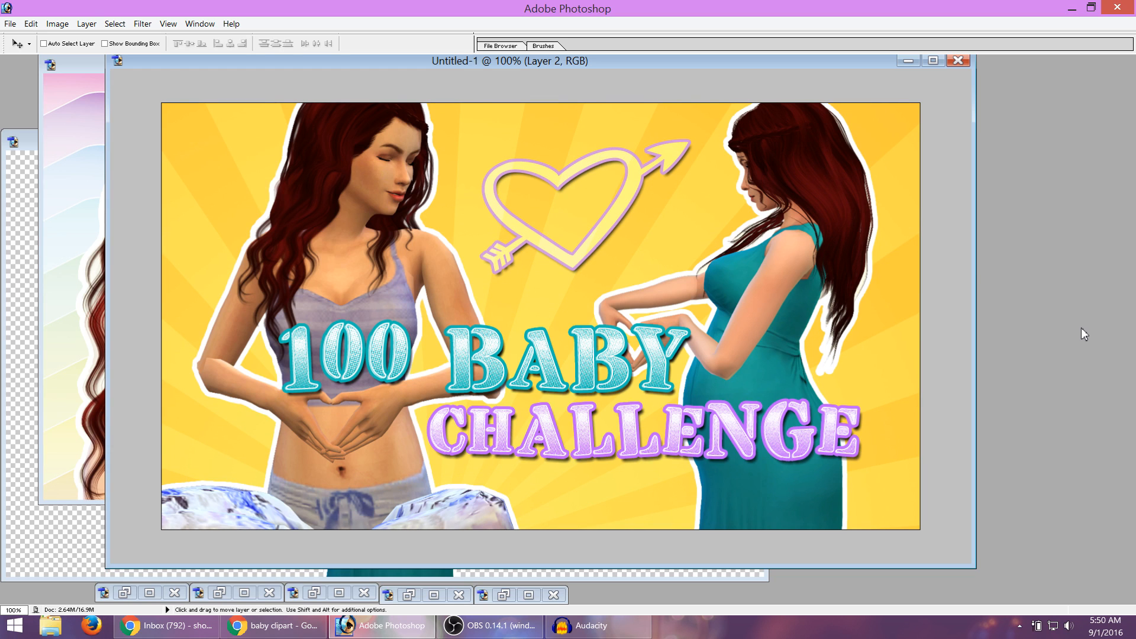
pyautogui.press('Down')
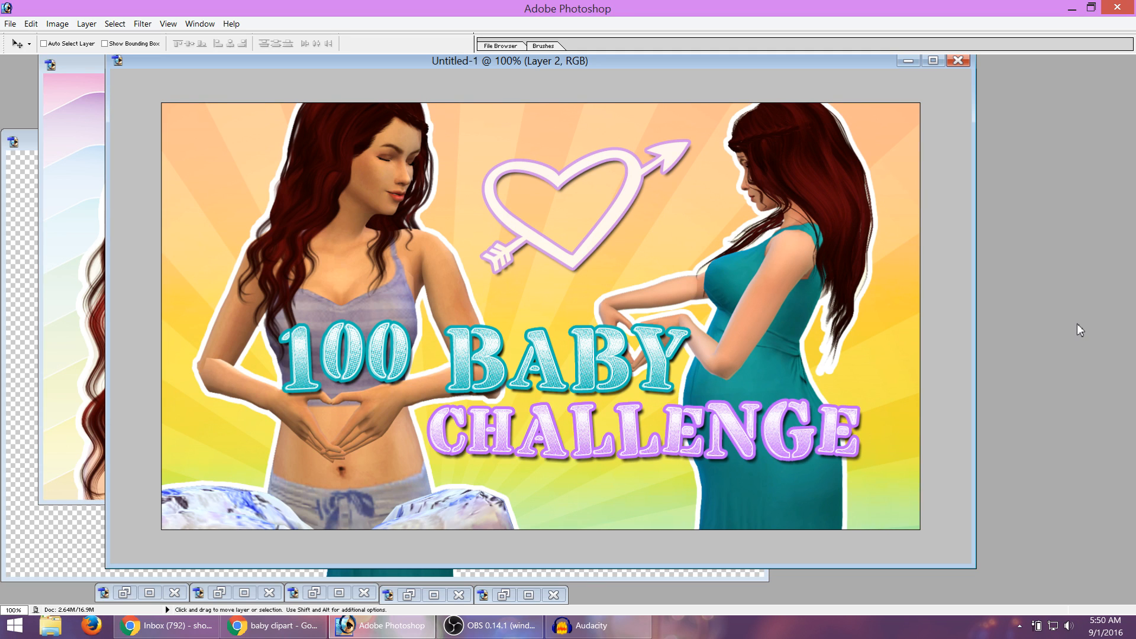
# Duplicate the teal-dress woman's layer (Layer 6) twice, giving the first copy a contrast-boosting blend mode.
pyautogui.click(1065, 523)
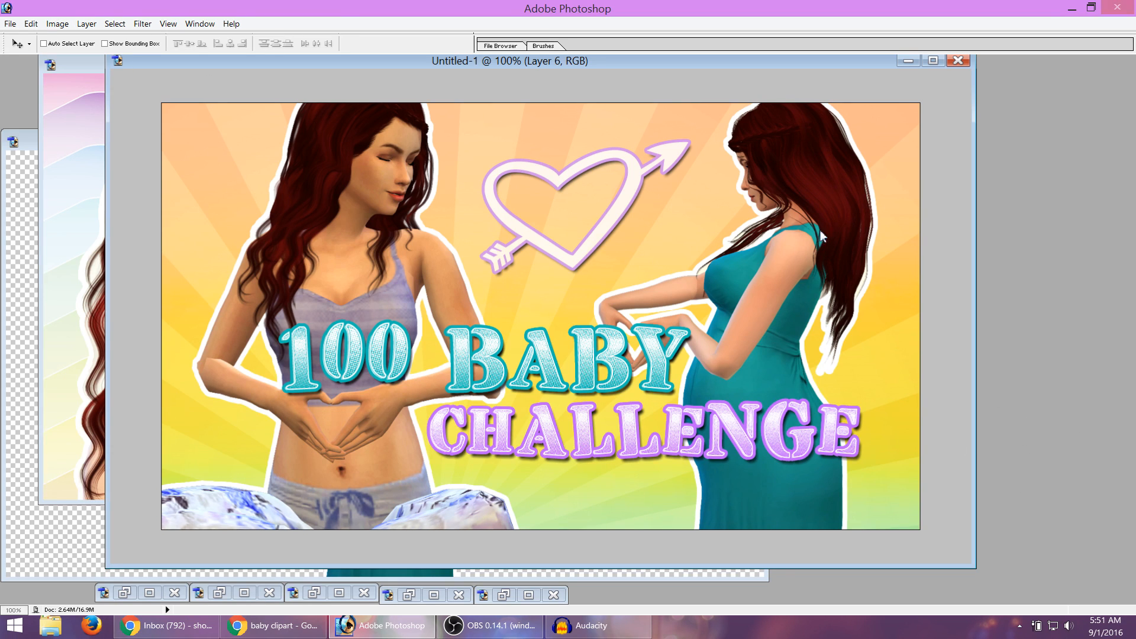
pyautogui.hotkey('ctrl', 'j')
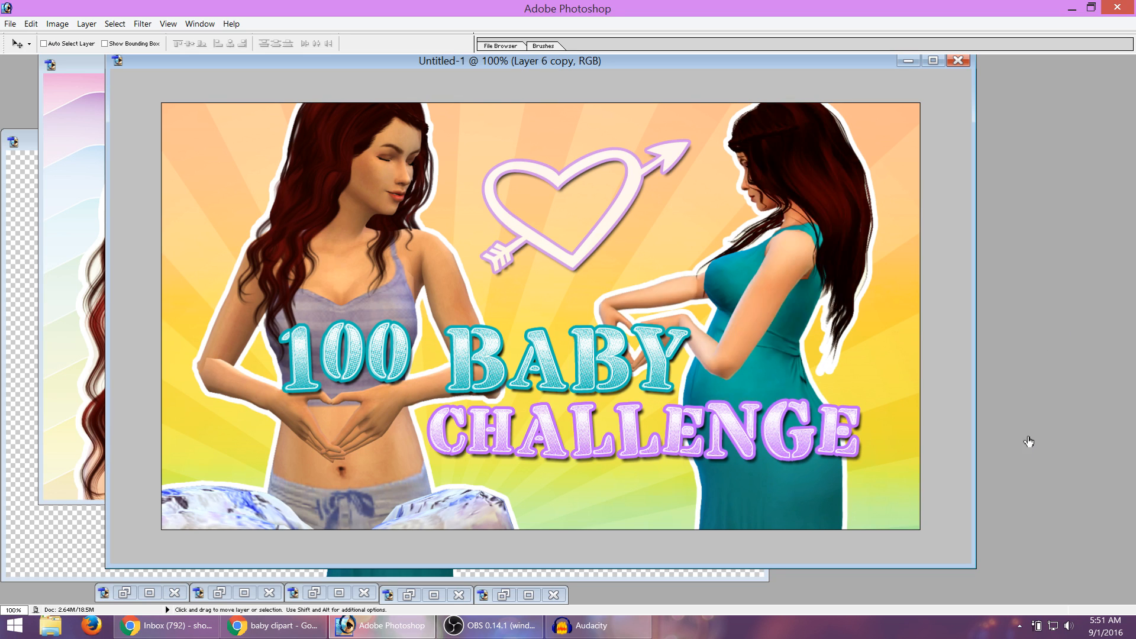
pyautogui.click(1068, 545)
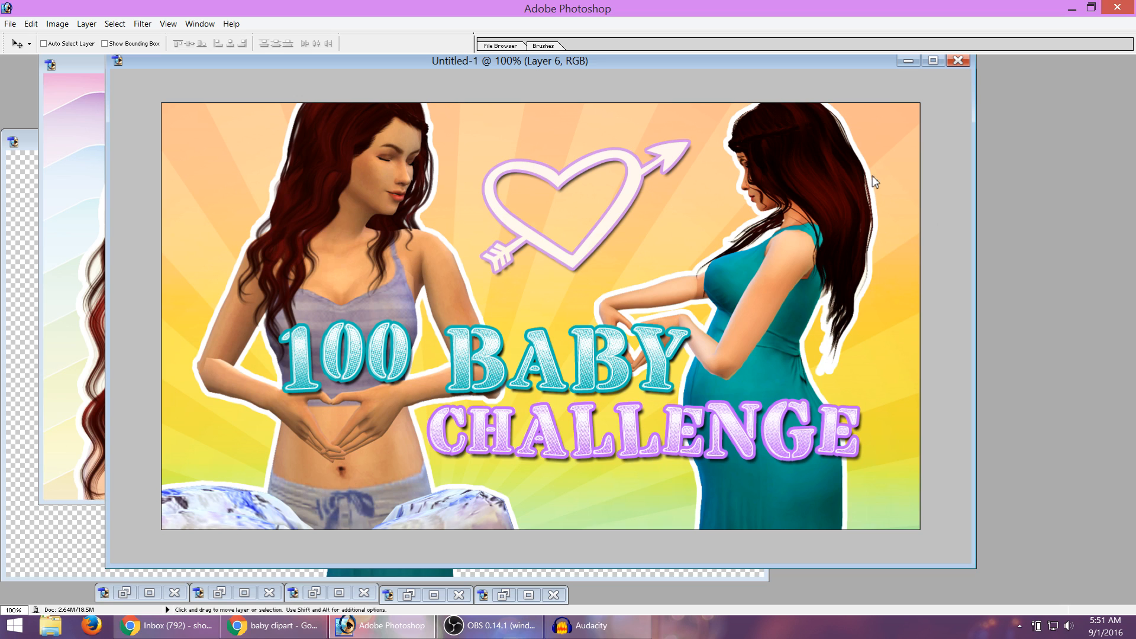
pyautogui.hotkey('ctrl', 'j')
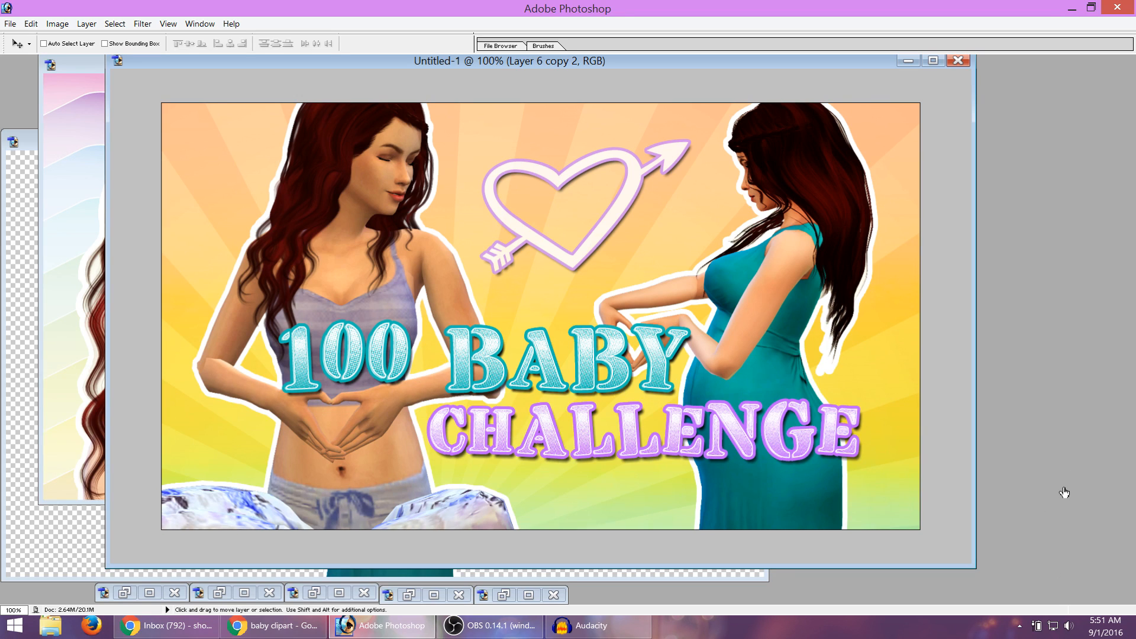
# Give the teal-dress woman's second copy a brightening blend mode and set both of her copies to 50% opacity.
pyautogui.click(1063, 491)
pyautogui.click(1063, 531)
pyautogui.click(1029, 398)
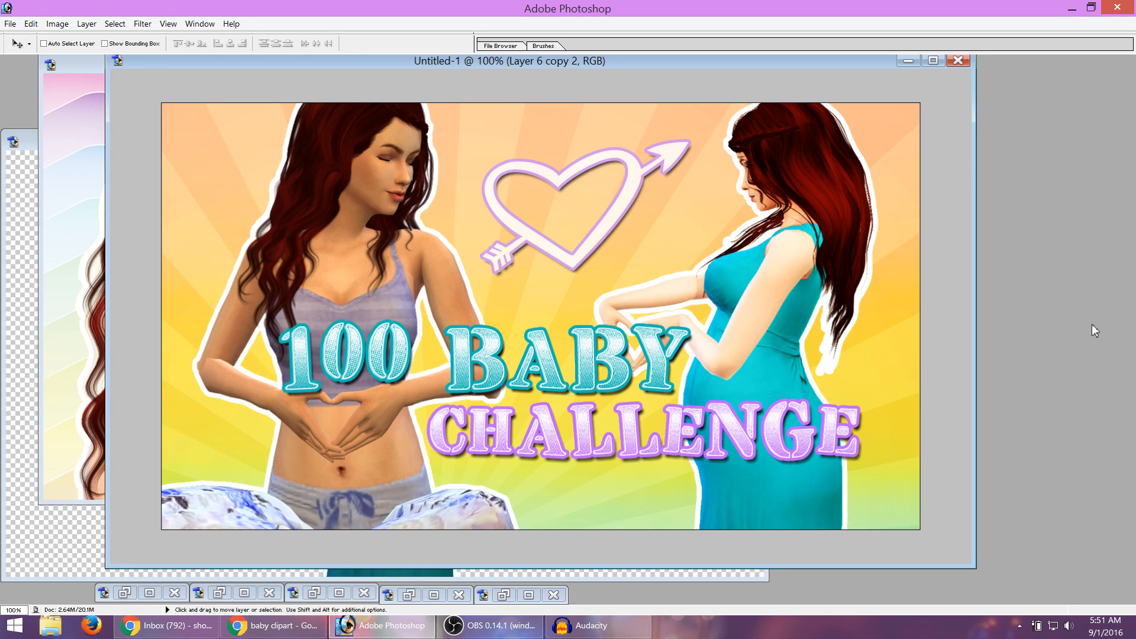
pyautogui.write('50')
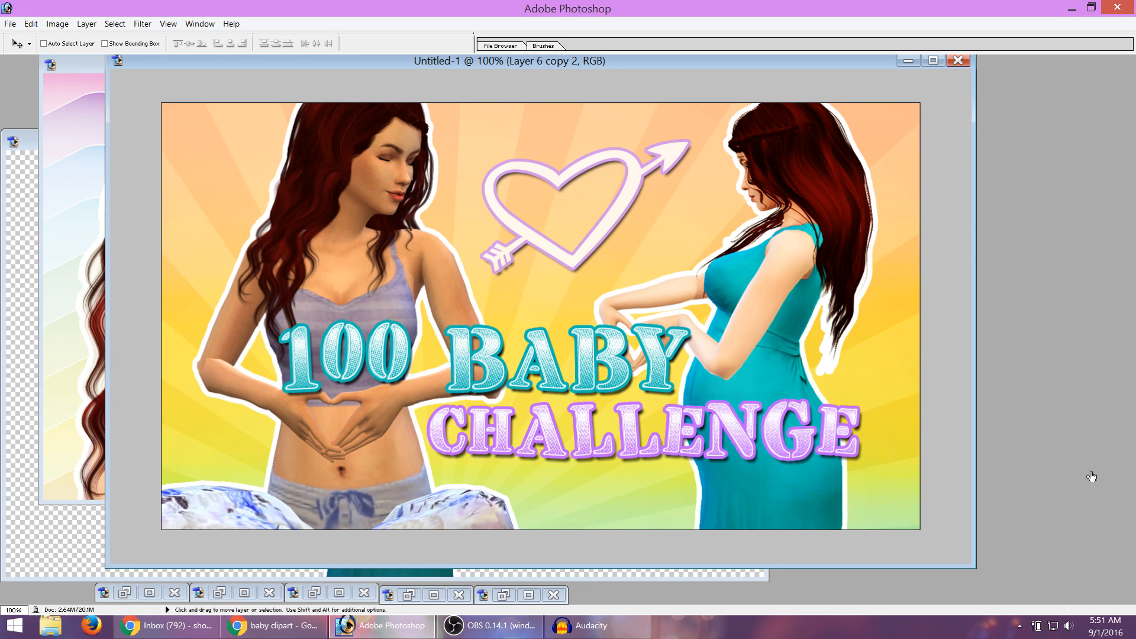
pyautogui.click(1075, 482)
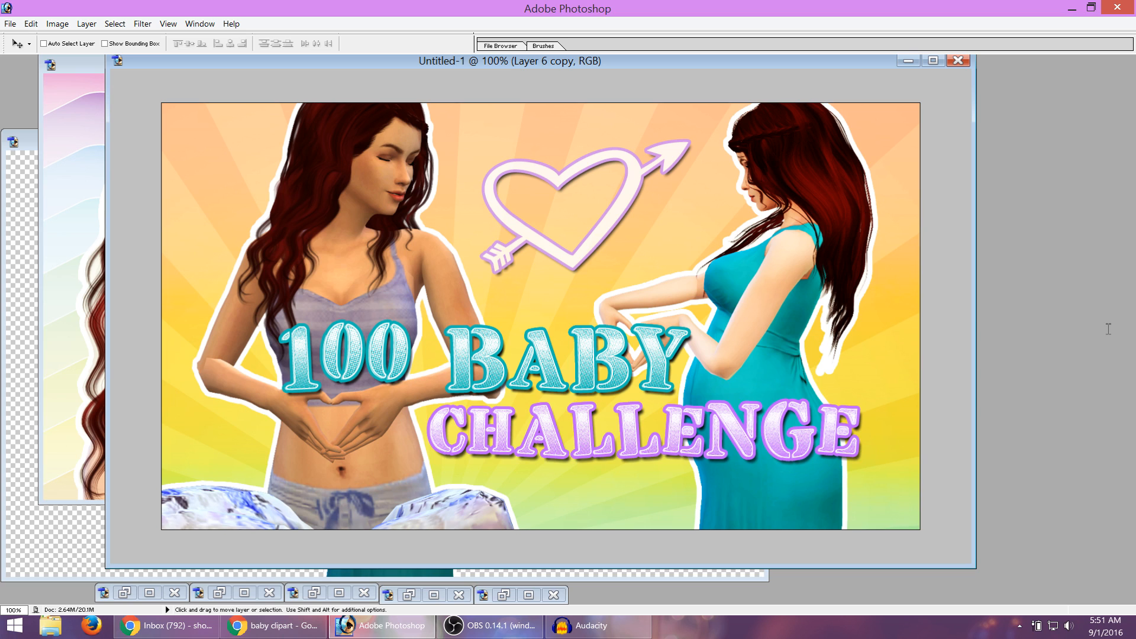
pyautogui.write('50')
pyautogui.click(1068, 528)
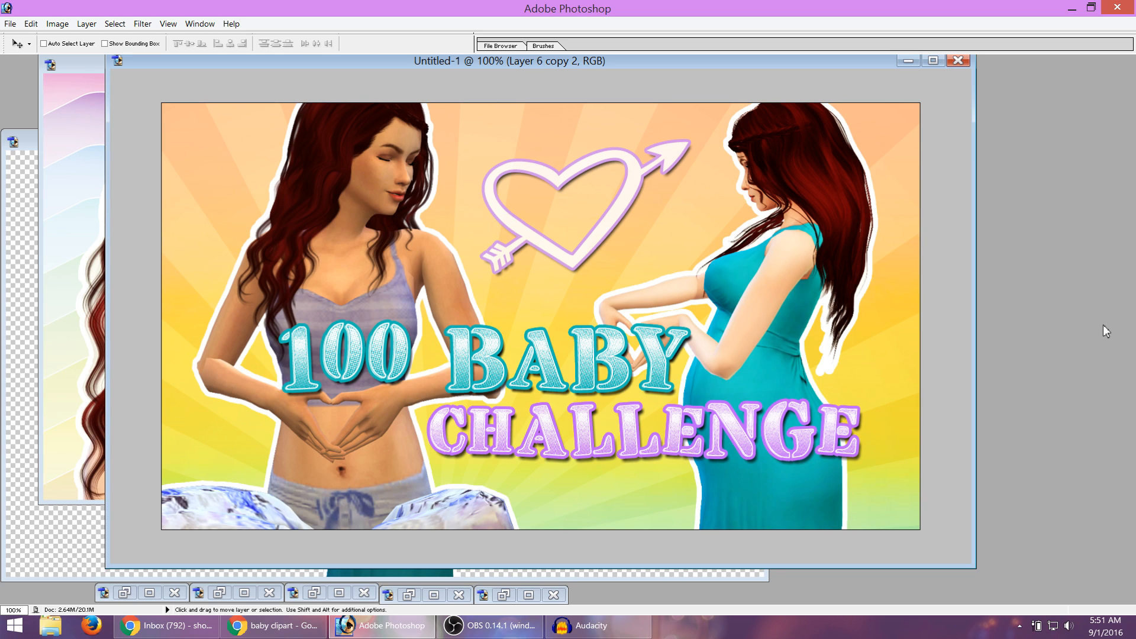
pyautogui.click(1073, 491)
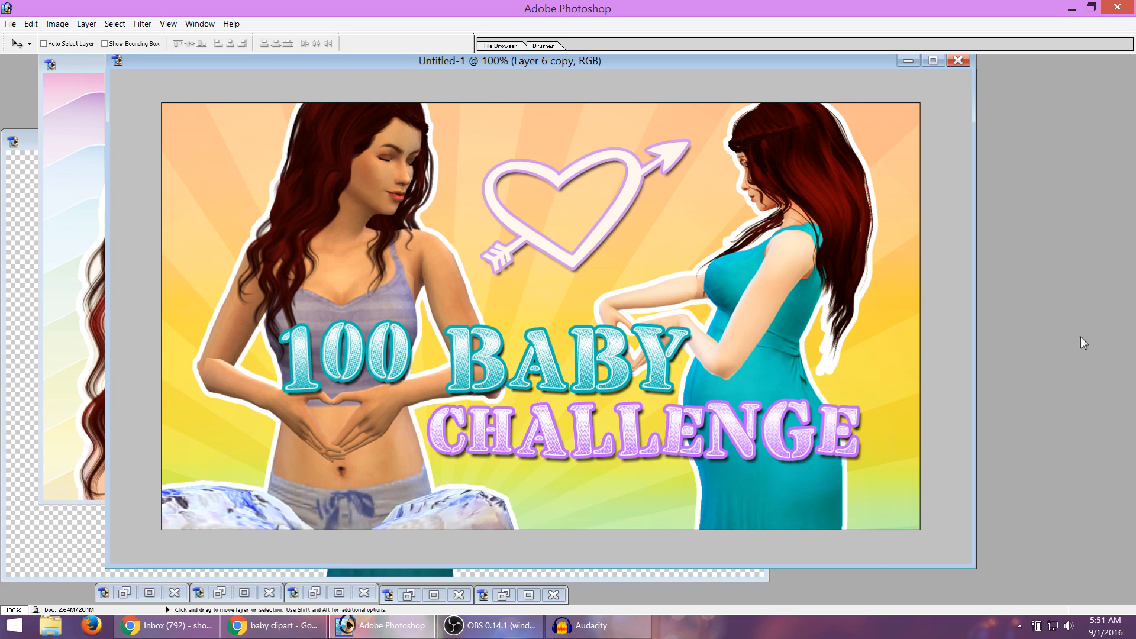
# Duplicate the front-facing woman's layer (Layer 5) and give the copy a contrast-boosting blend mode.
pyautogui.click(1059, 284)
pyautogui.click(1064, 509)
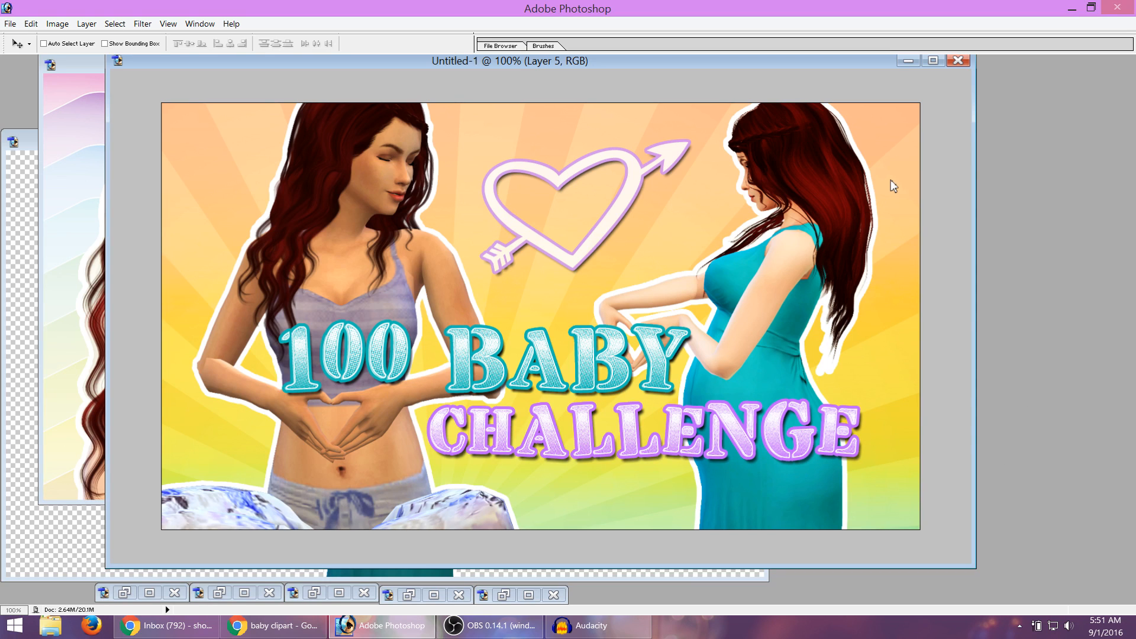
pyautogui.hotkey('ctrl', 'j')
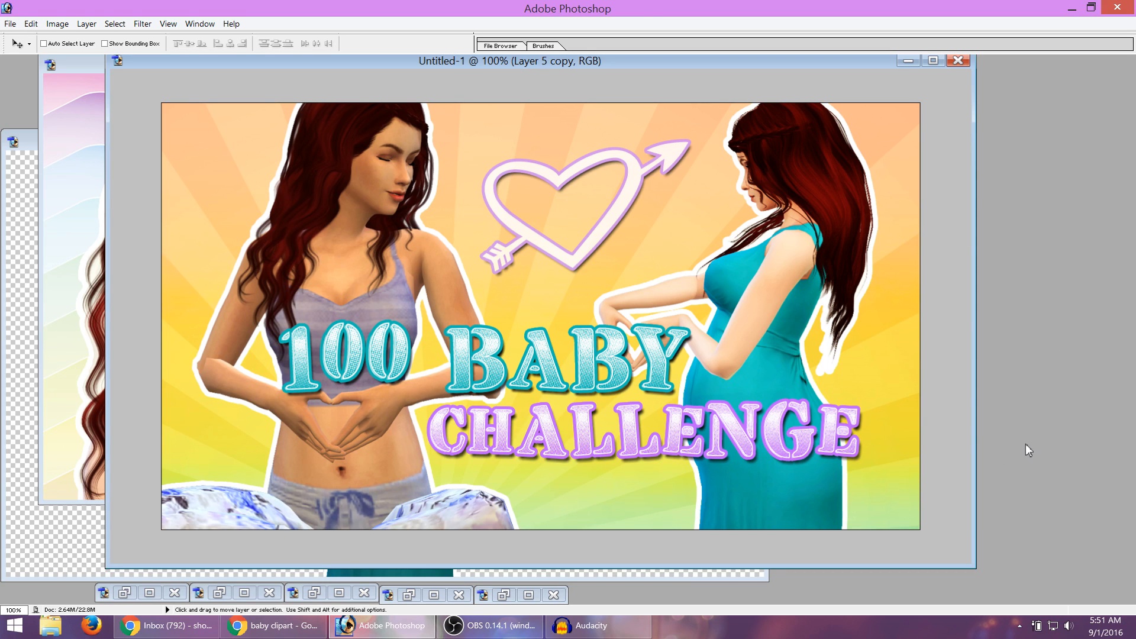
pyautogui.click(1024, 436)
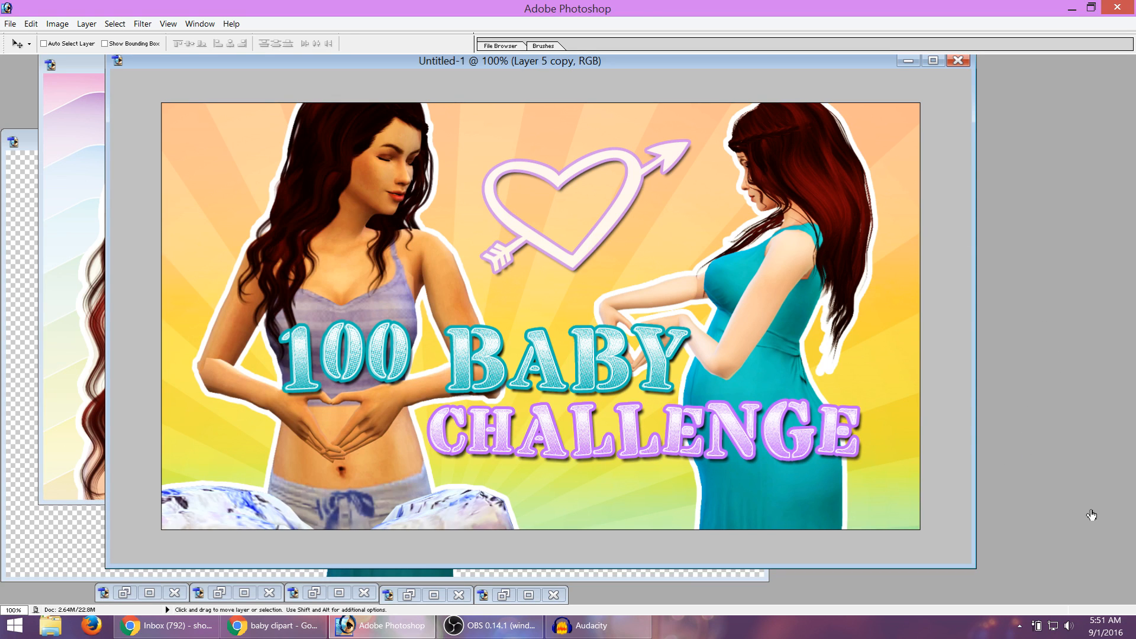
# Duplicate the front-facing woman's original layer again, give this copy a brightening blend mode and lower its opacity.
pyautogui.click(1065, 515)
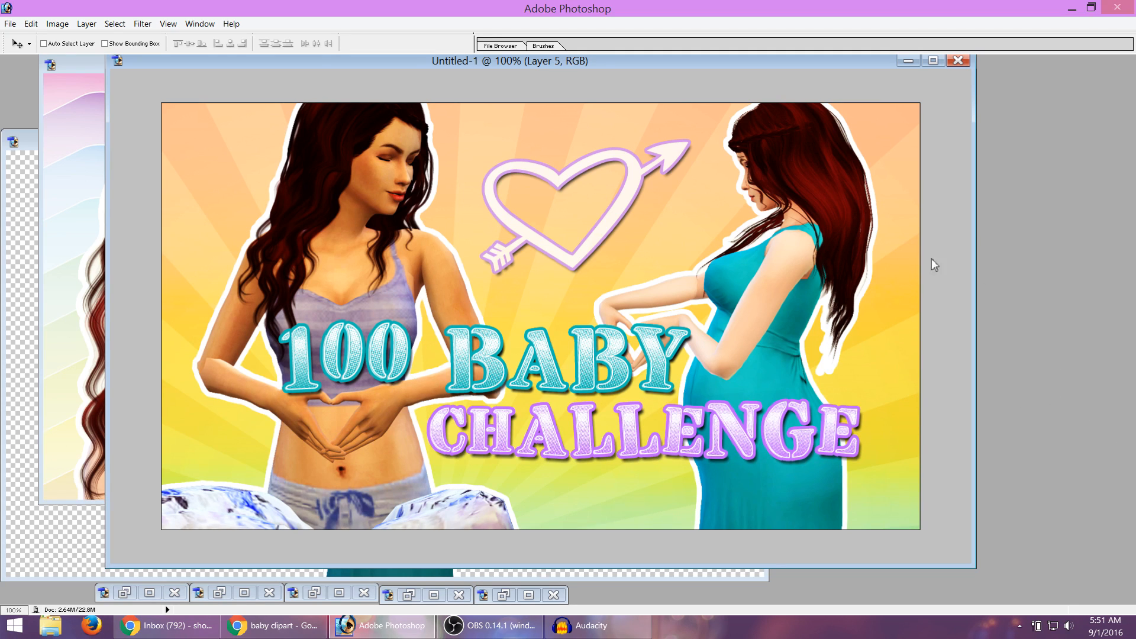
pyautogui.hotkey('ctrl', 'j')
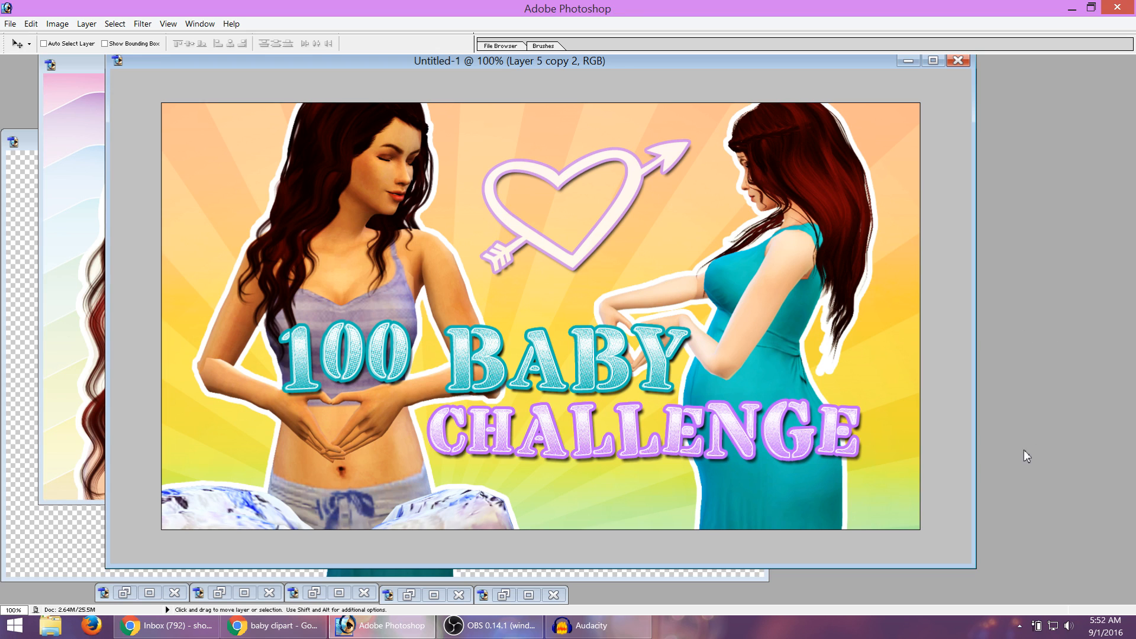
pyautogui.click(1023, 396)
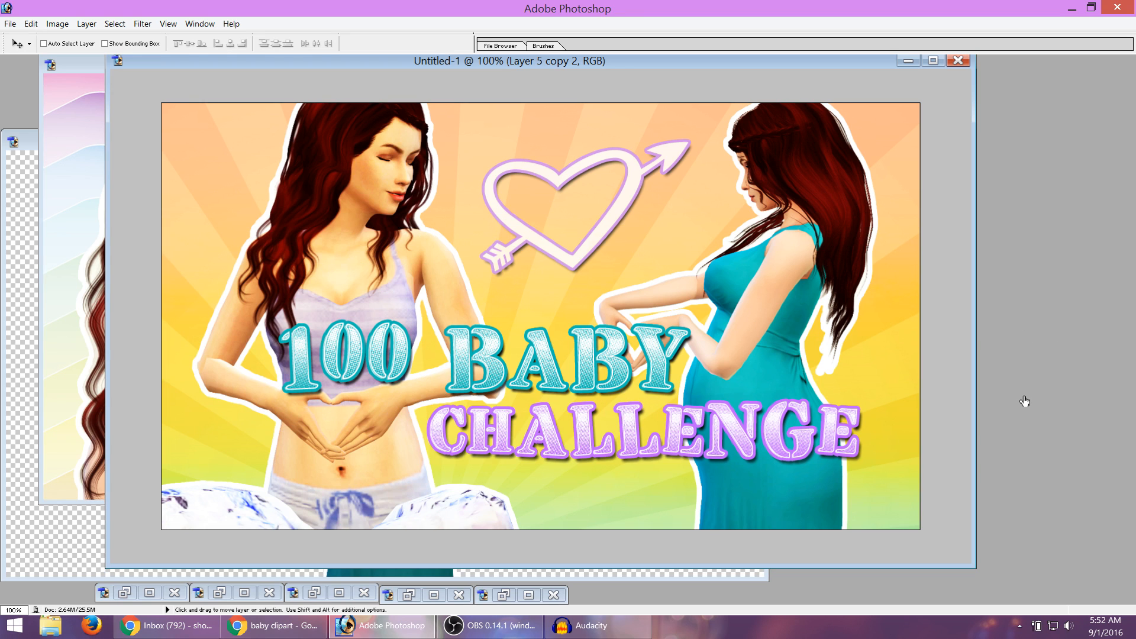
pyautogui.click(1091, 328)
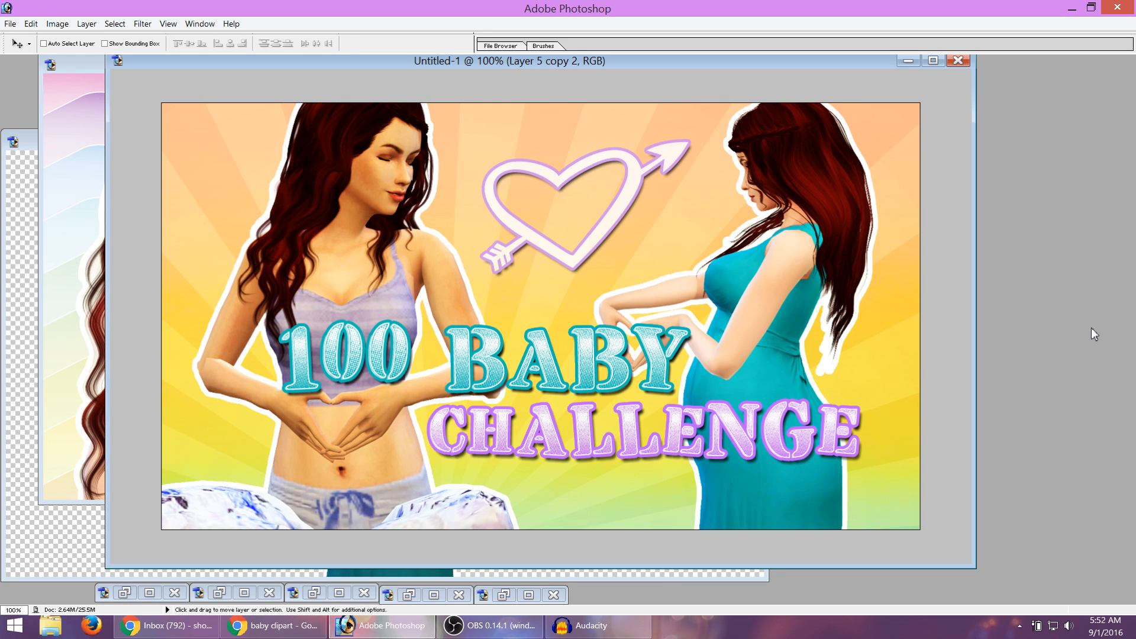
# Adjust the colours of the front-facing woman's original layer (Layer 5).
pyautogui.click(1080, 480)
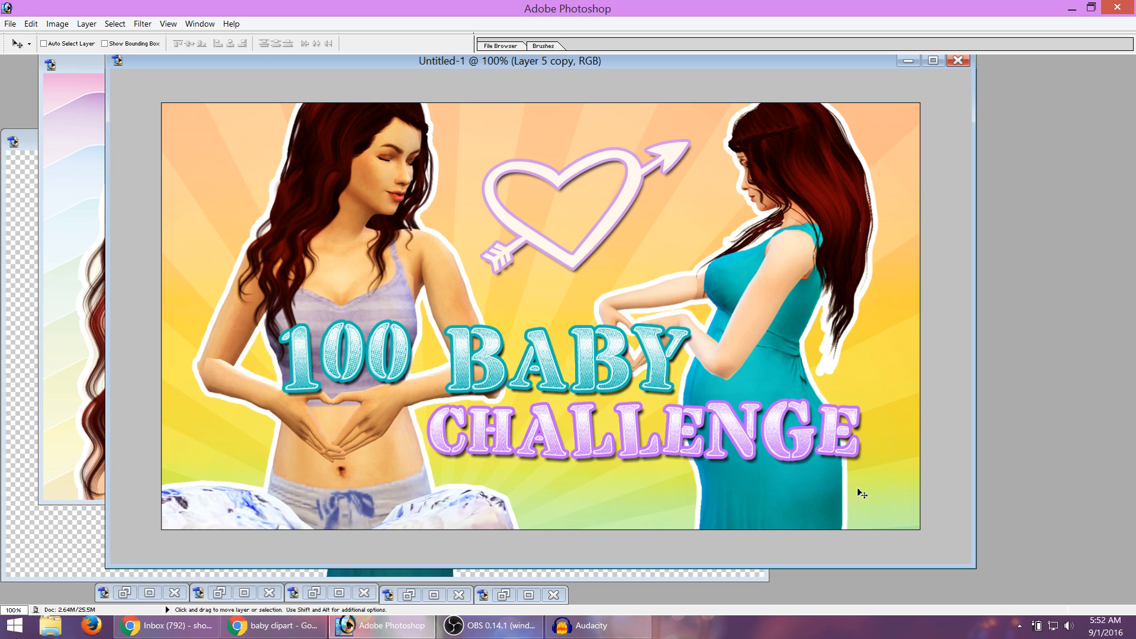
pyautogui.click(1078, 555)
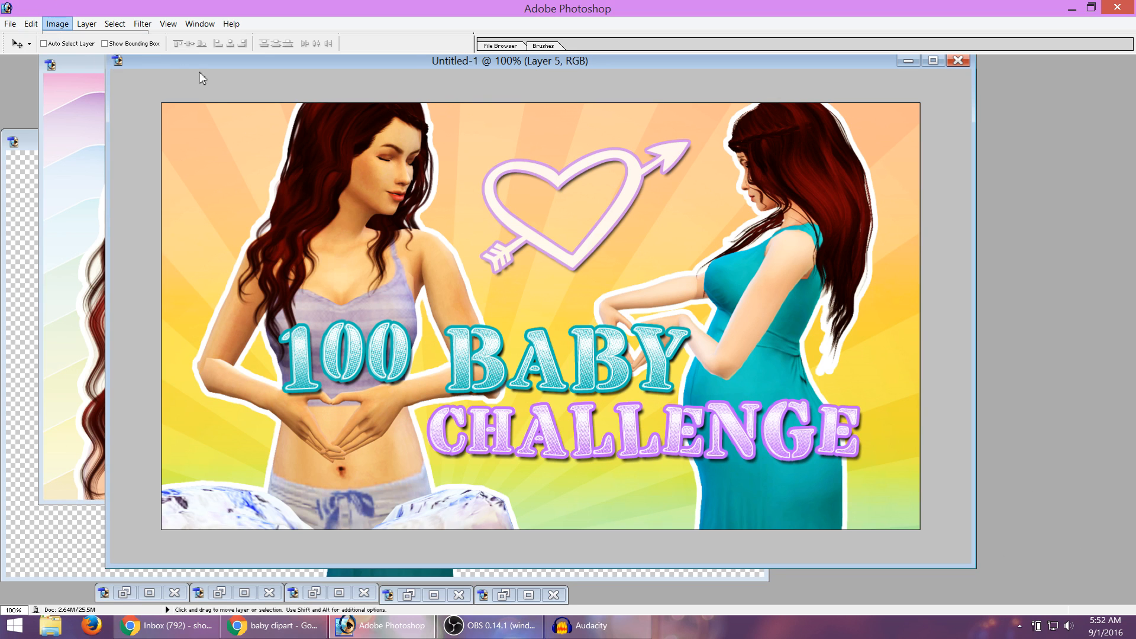
pyautogui.press('i')
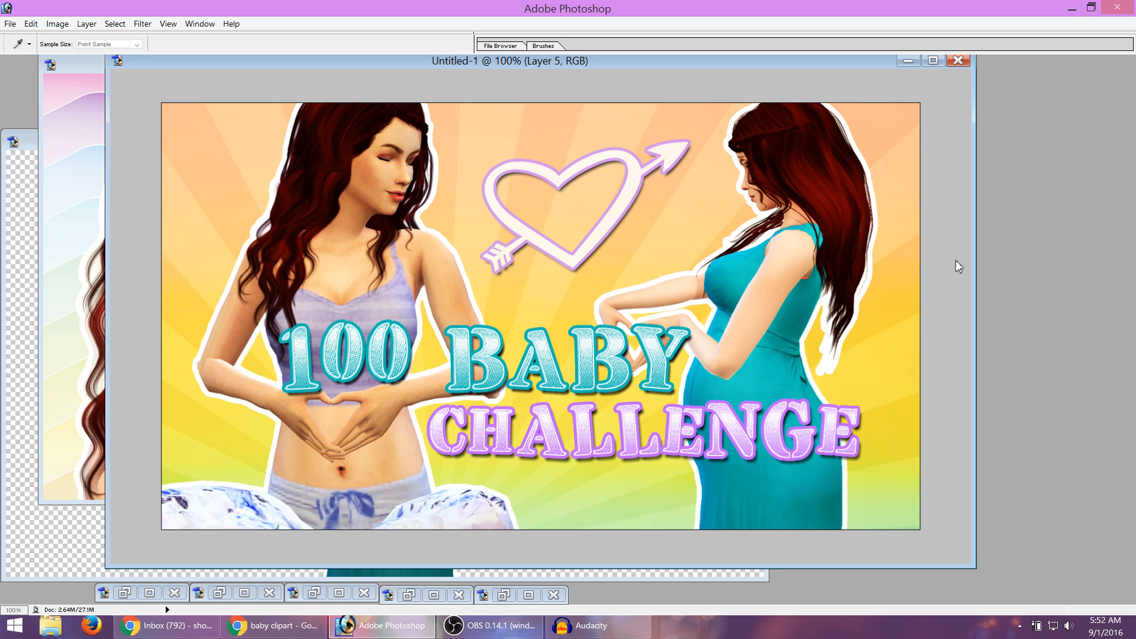
pyautogui.press('v')
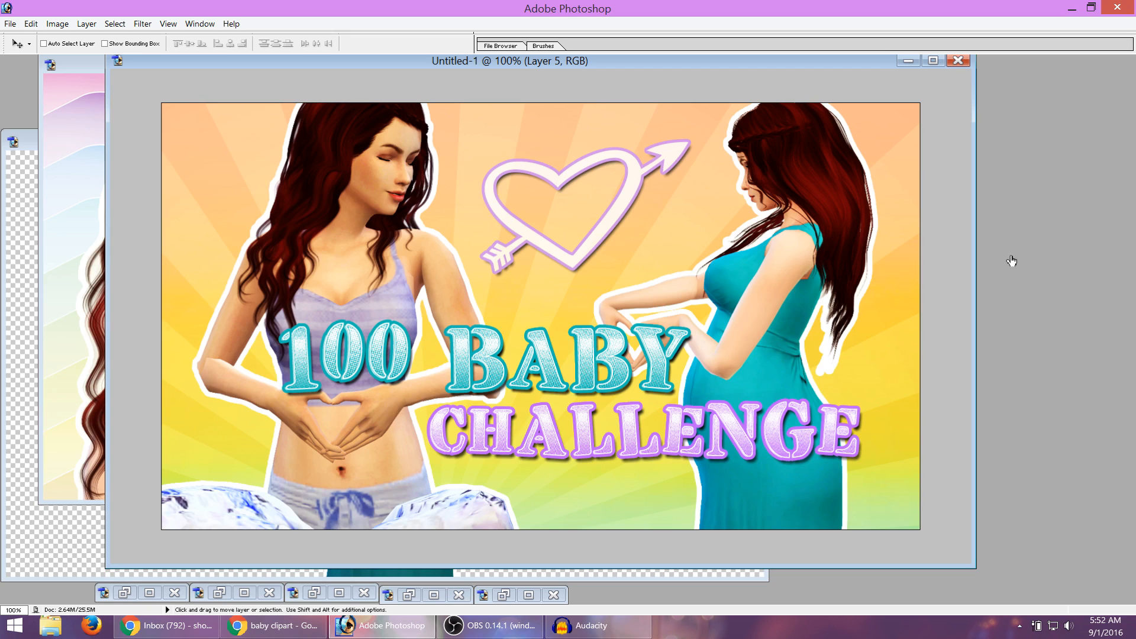
# Adjust the colour balance of the front-facing woman's first copy (Layer 5 copy).
pyautogui.hotkey('ctrl', 'j')
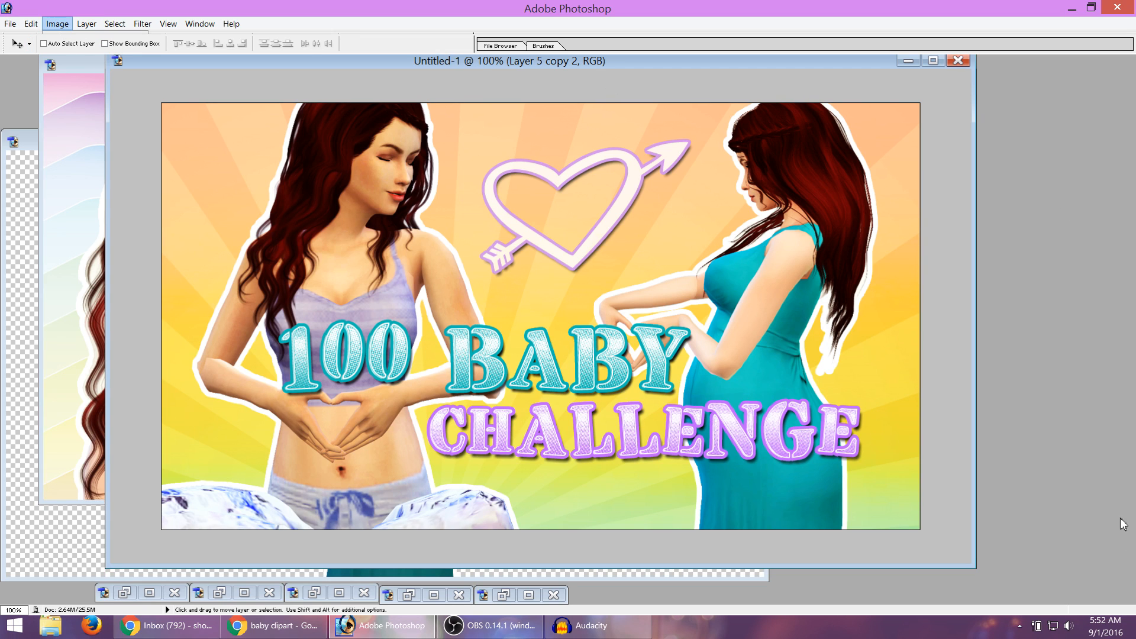
pyautogui.click(1067, 483)
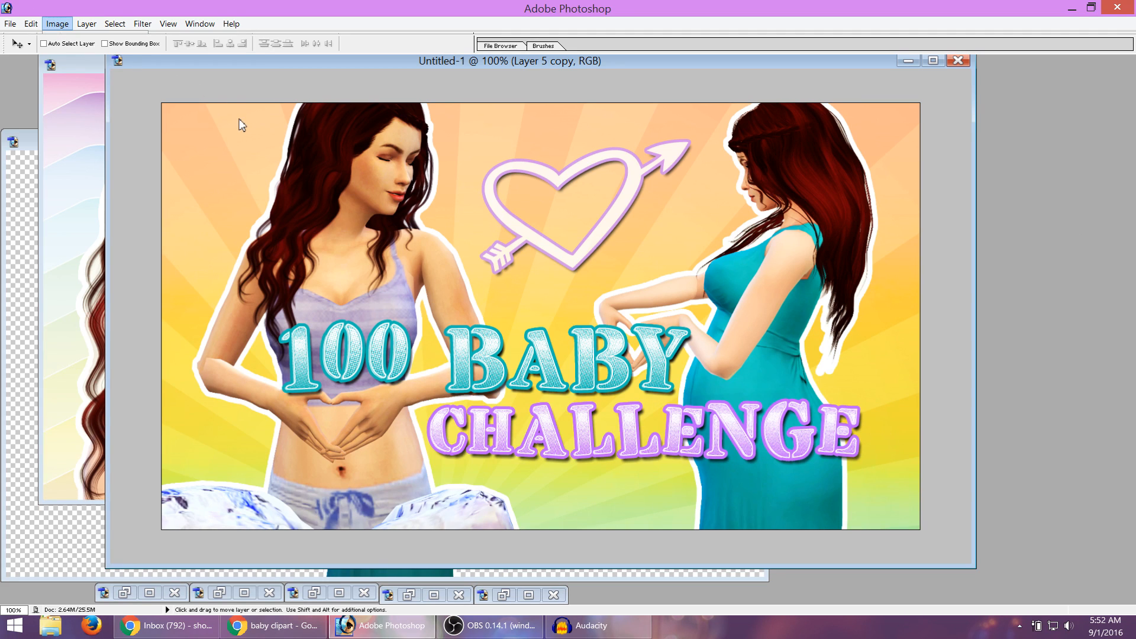
pyautogui.press('i')
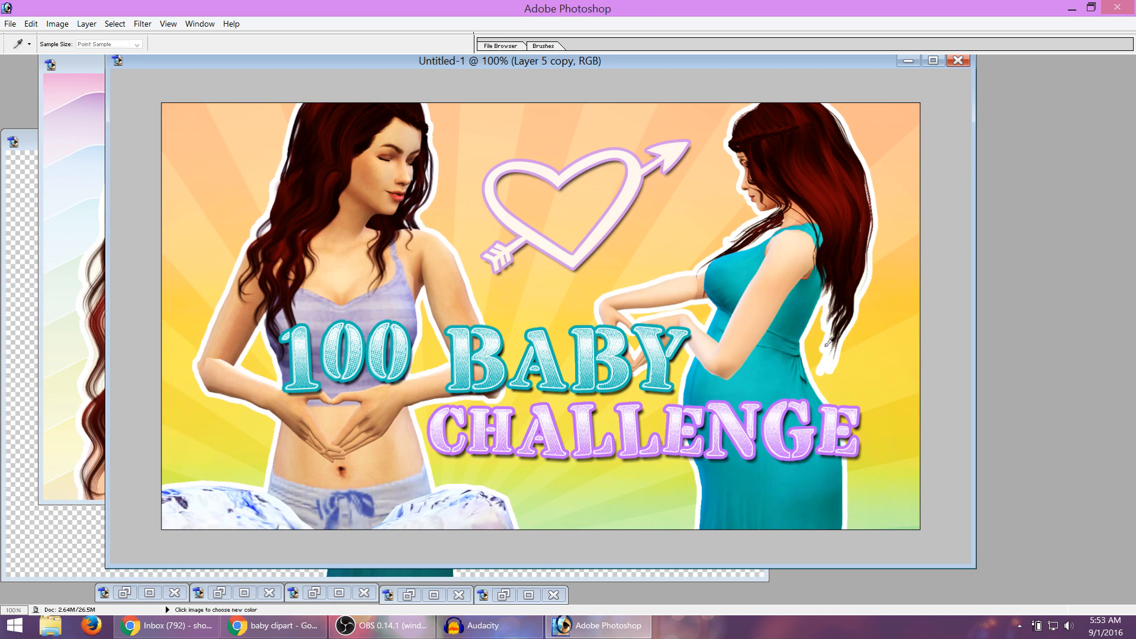
pyautogui.click(1091, 11)
pyautogui.click(1025, 8)
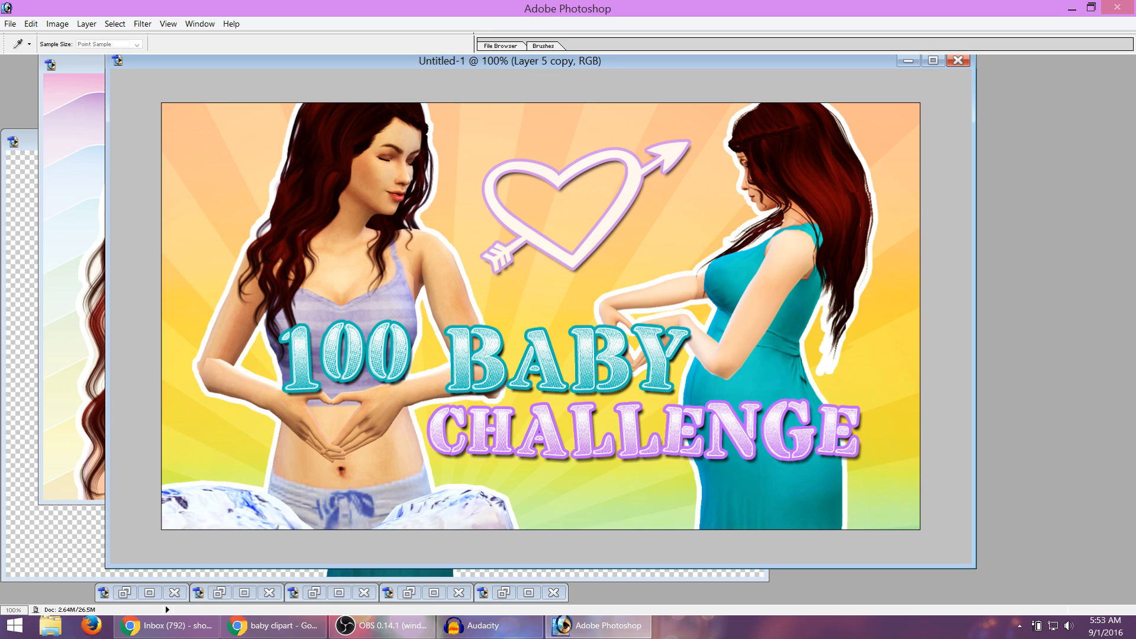
pyautogui.press('v')
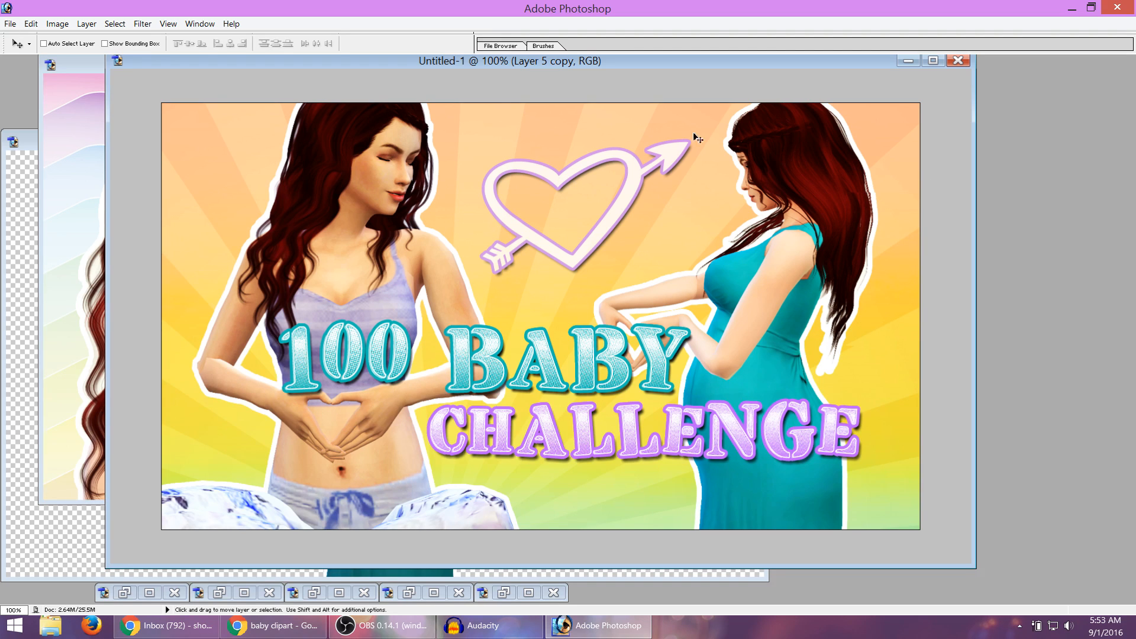
# Fine-tune the blending of the front-facing woman's two duplicates, Layer 5 copy and Layer 5 copy 2.
pyautogui.hotkey('ctrl', 'j')
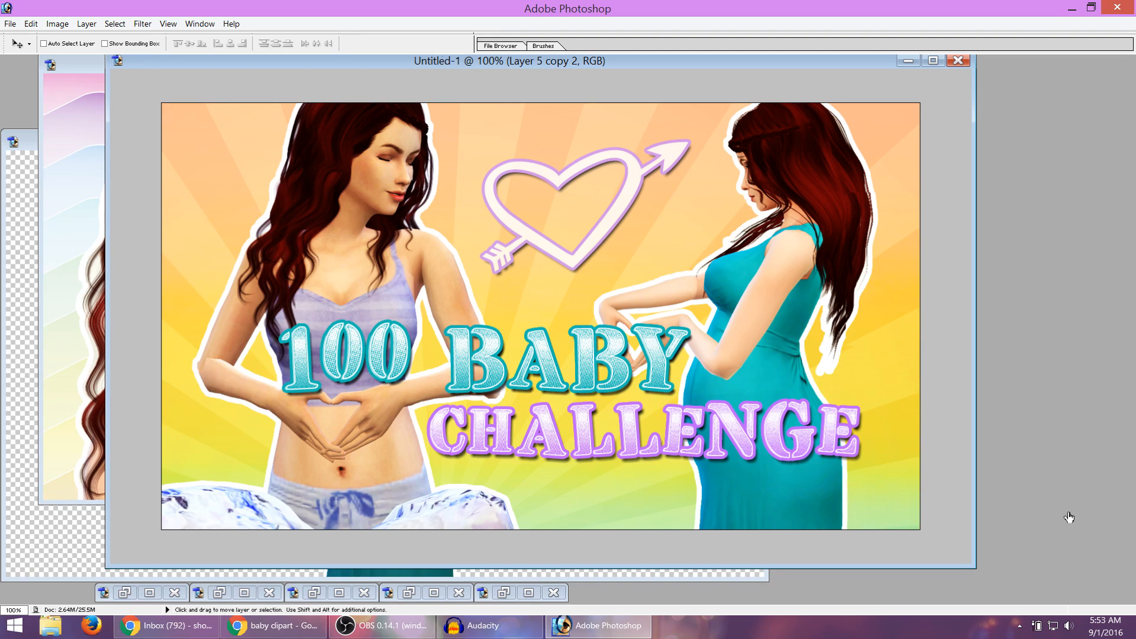
pyautogui.click(1086, 323)
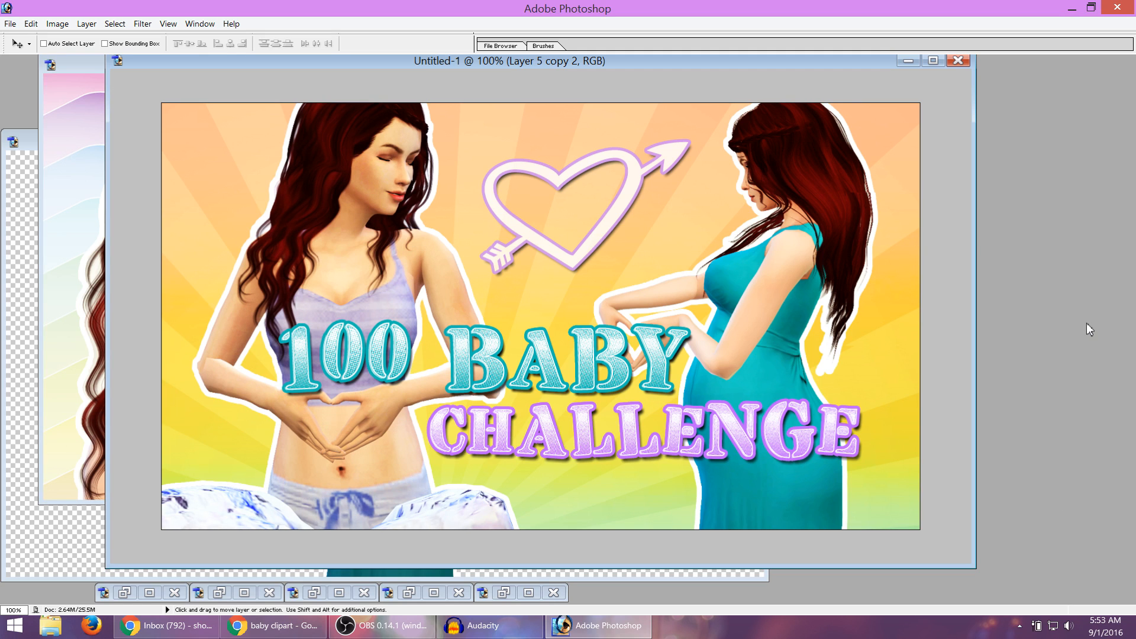
pyautogui.click(1082, 452)
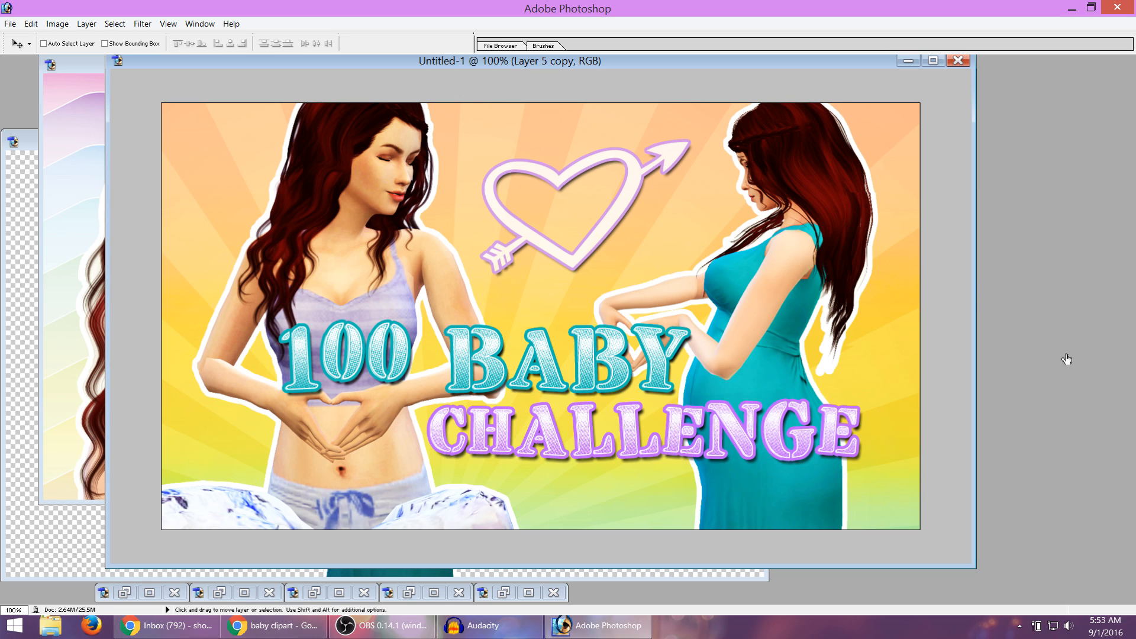
pyautogui.hotkey('ctrl', 'j')
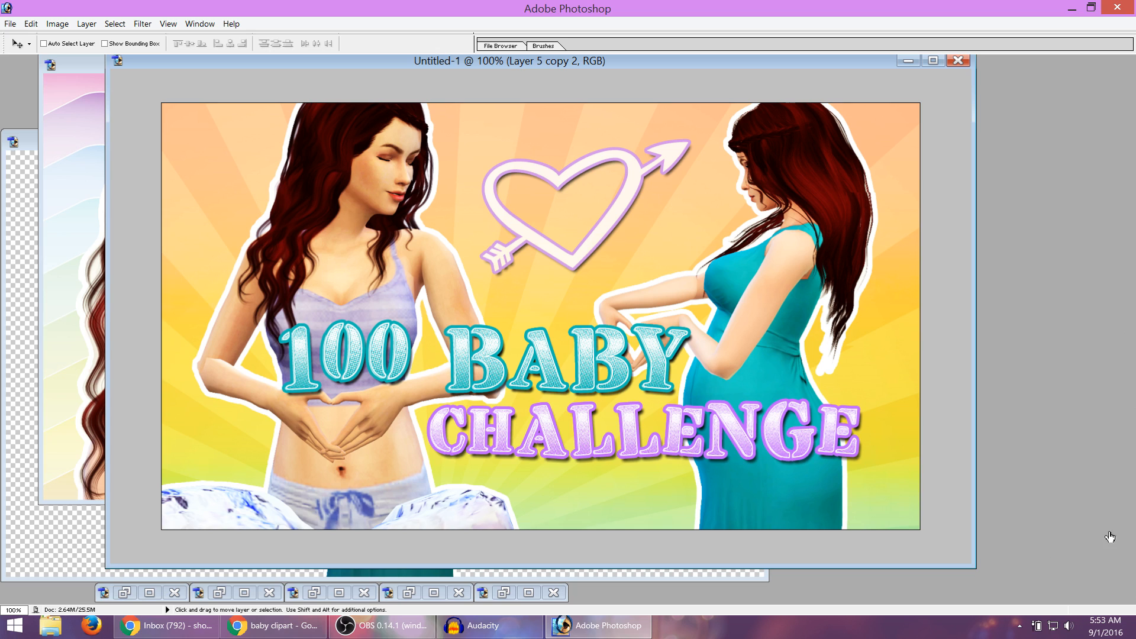
pyautogui.hotkey('ctrl', 'z')
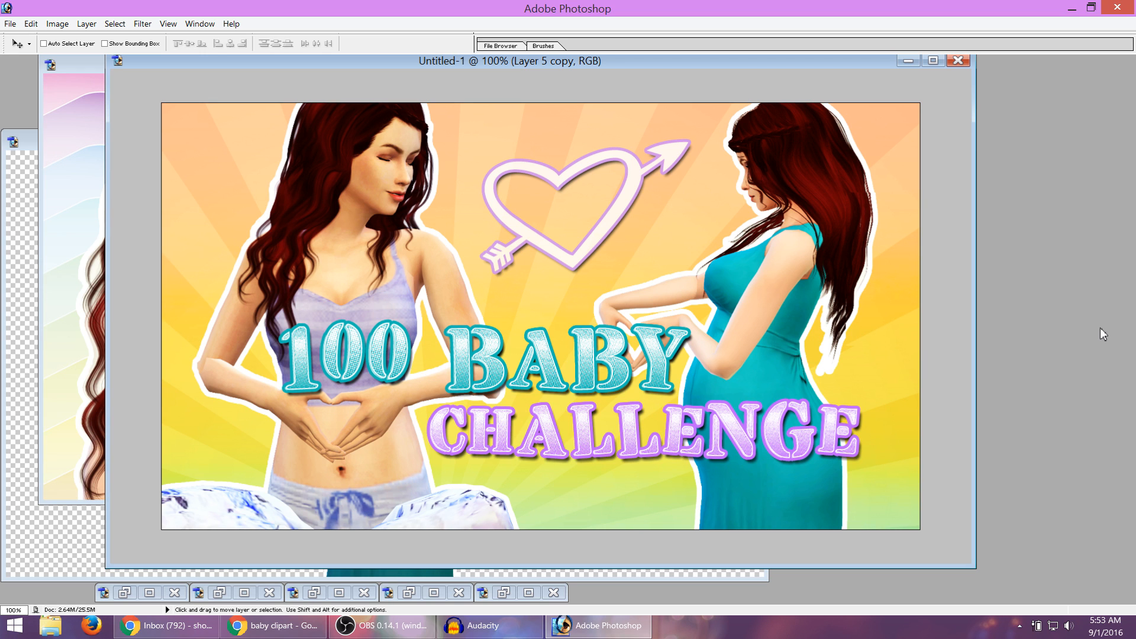
# Compare the new thumbnail with the earlier version in 100babythumb.psd and return to the new one.
pyautogui.moveTo(507, 59)
pyautogui.mouseDown()
pyautogui.moveTo(486, 63)
pyautogui.moveTo(530, 77)
pyautogui.moveTo(506, 70)
pyautogui.mouseUp()
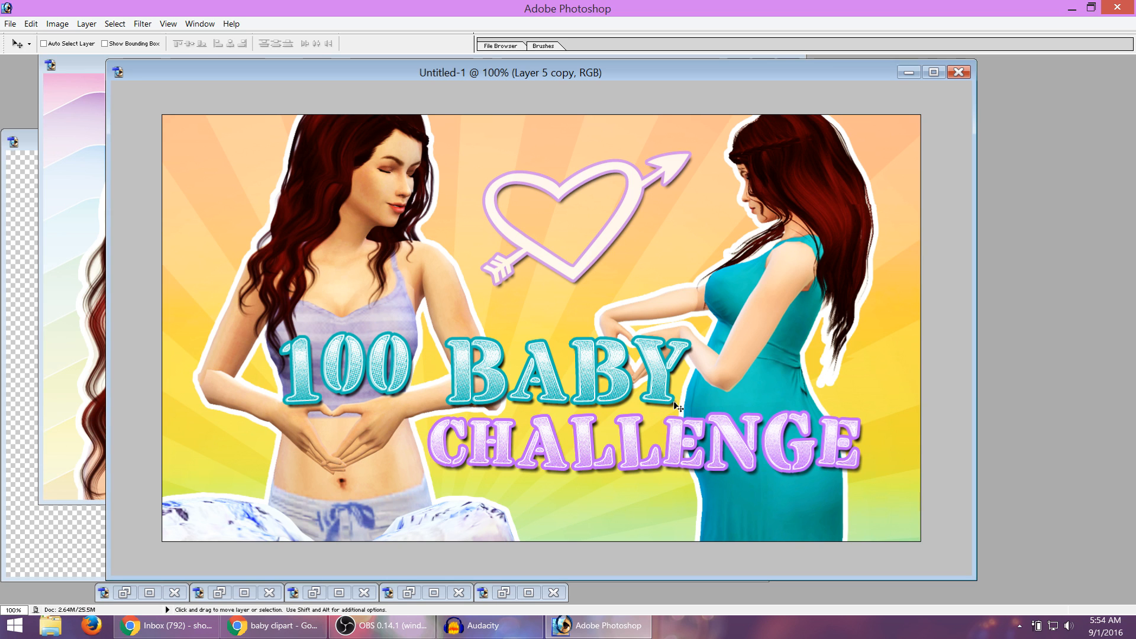
pyautogui.click(90, 64)
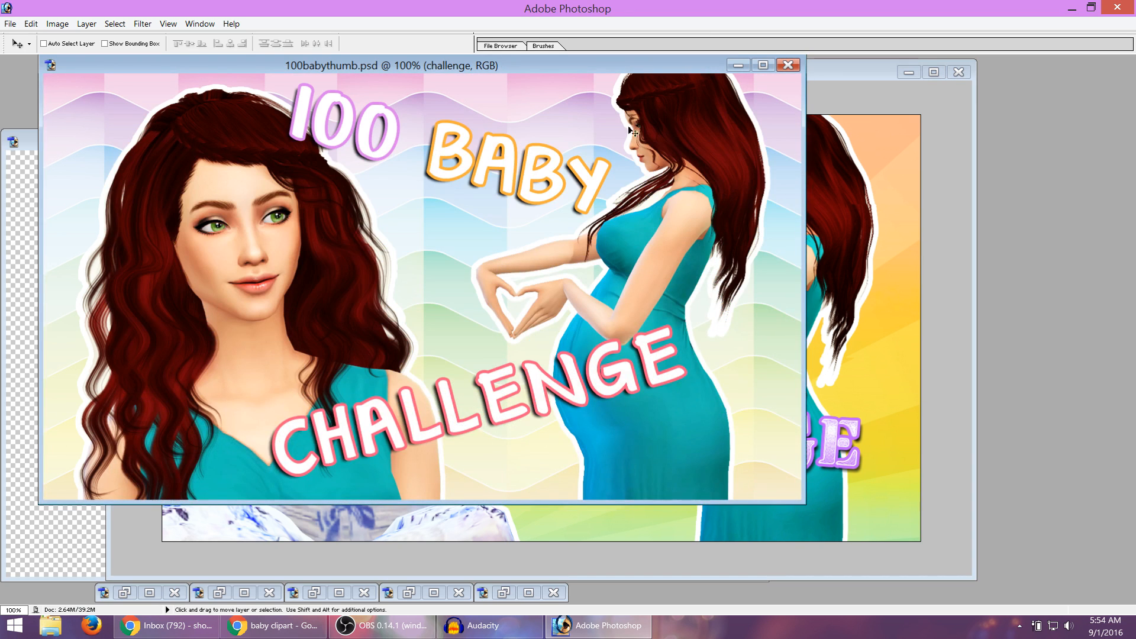
pyautogui.click(841, 79)
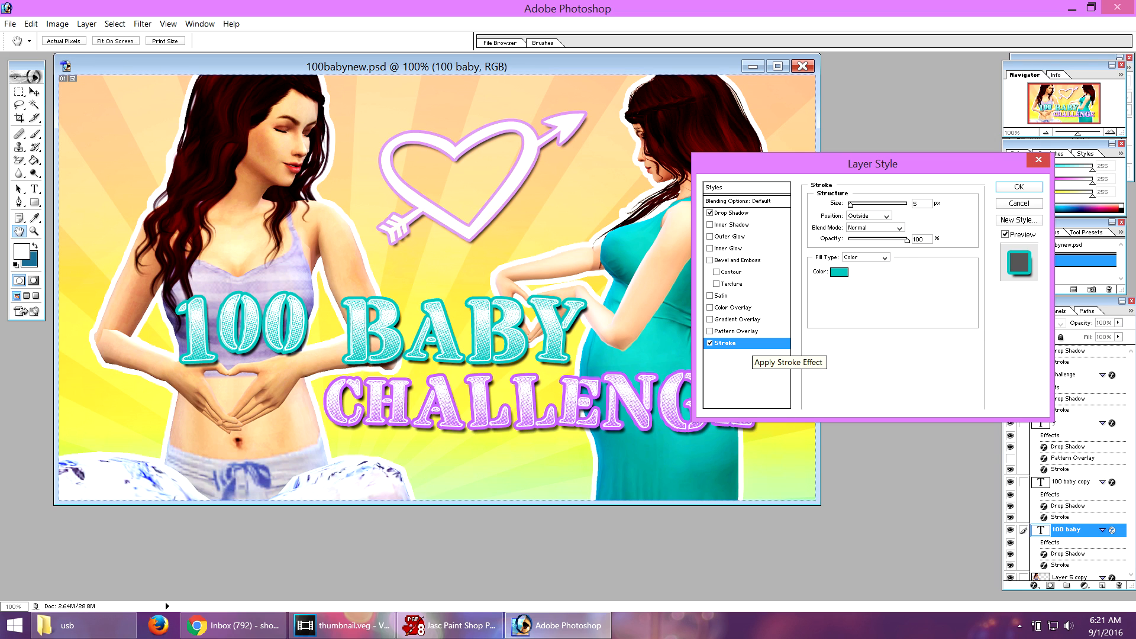
# Examine the drop shadow settings in the layer style of the "100 baby" text layer.
pyautogui.click(734, 213)
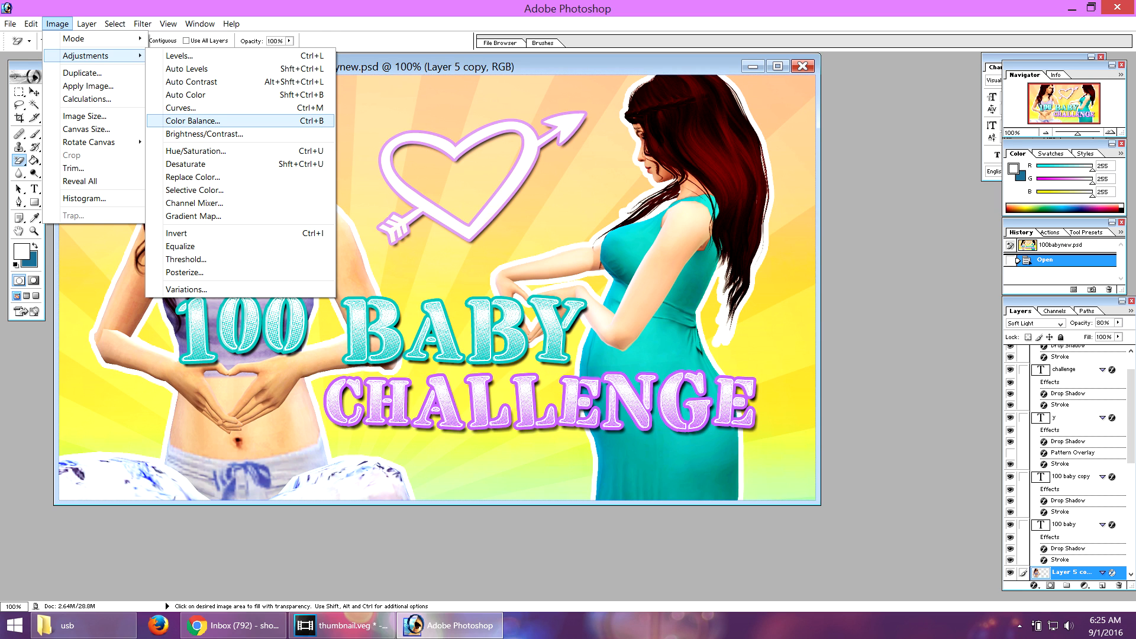
# Set the midtone color balance of Layer 5 copy to -20, 0 and +12 with luminosity preserved.
pyautogui.press('Return')
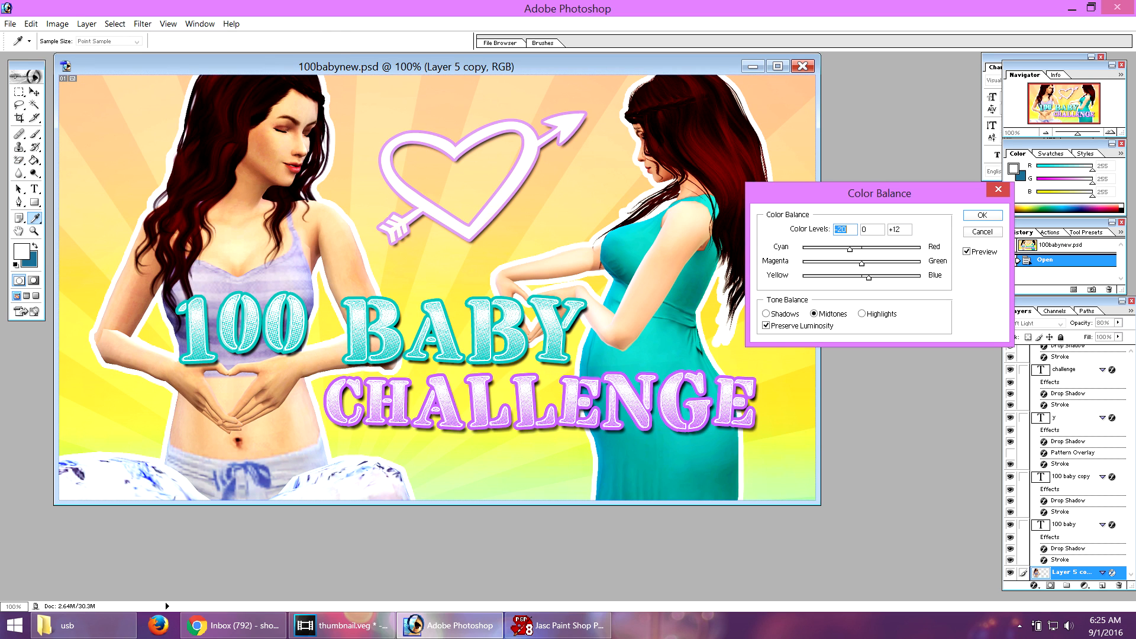